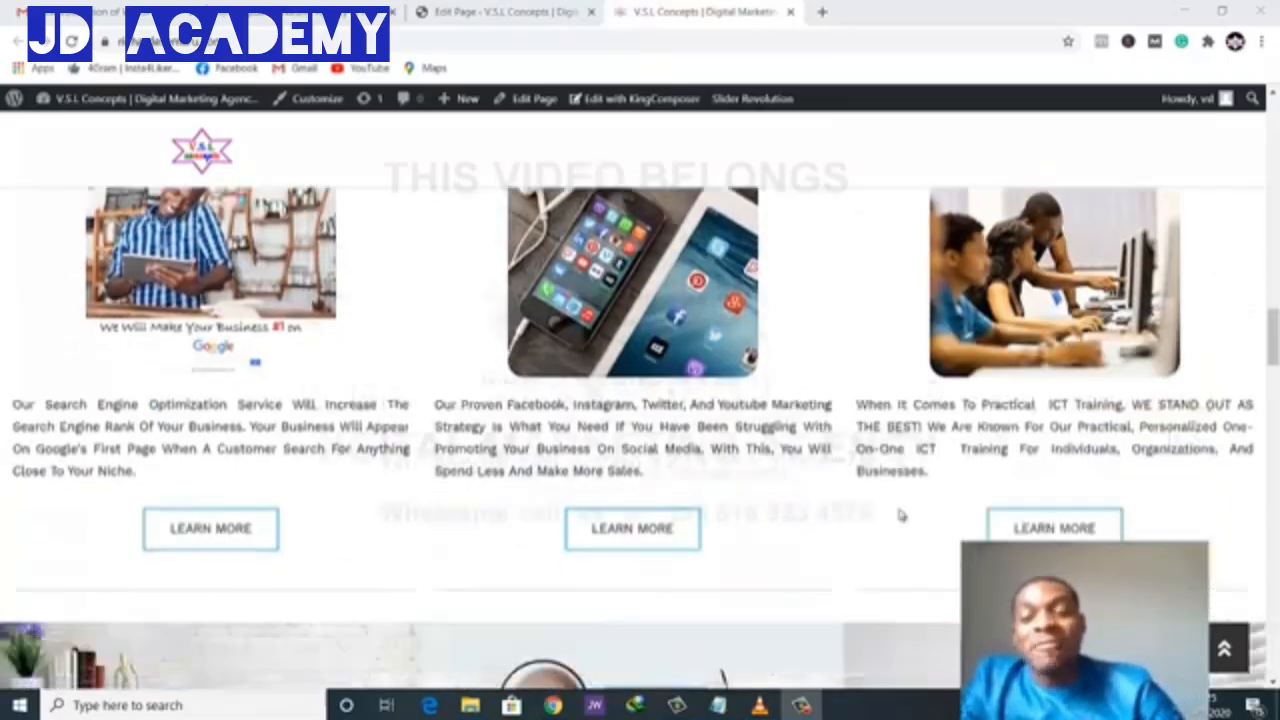
- Scroll the current page, then bring up the live homepage tab
scroll(894, 503, "up", 6)
scroll(765, 443, "down", 4)
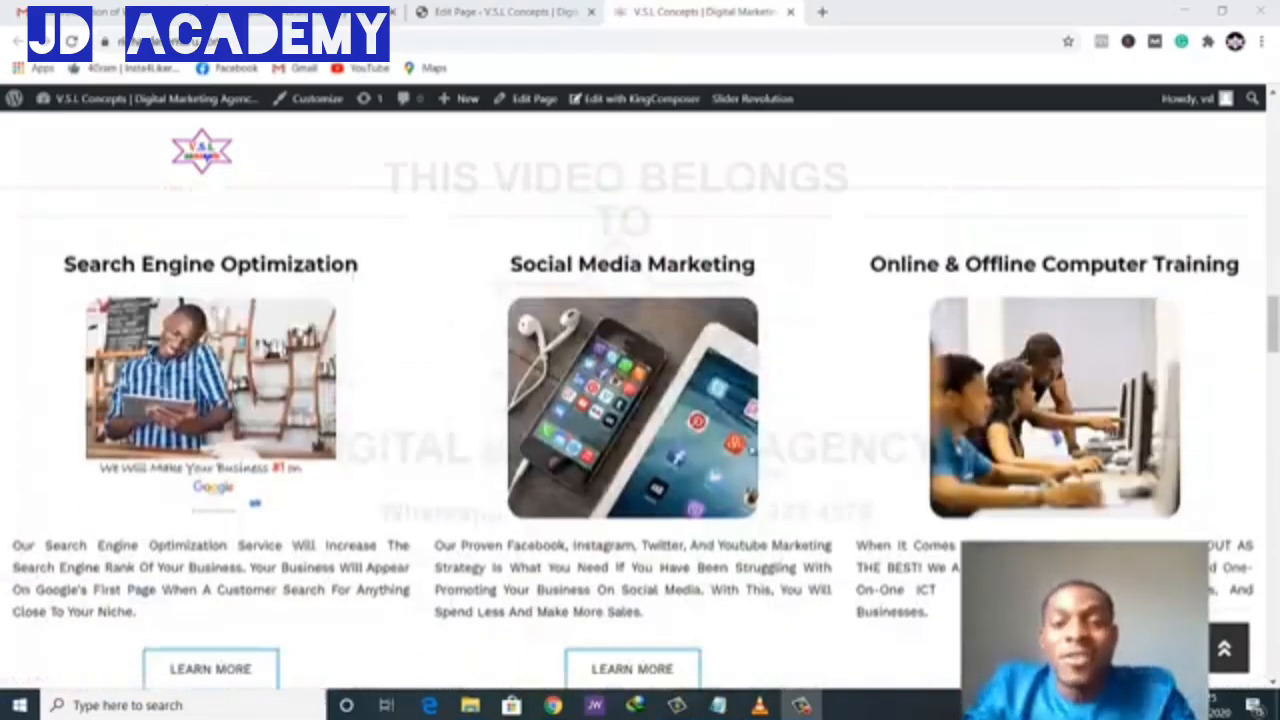
scroll(760, 446, "up", 8)
scroll(752, 450, "down", 4)
scroll(752, 450, "up", 3)
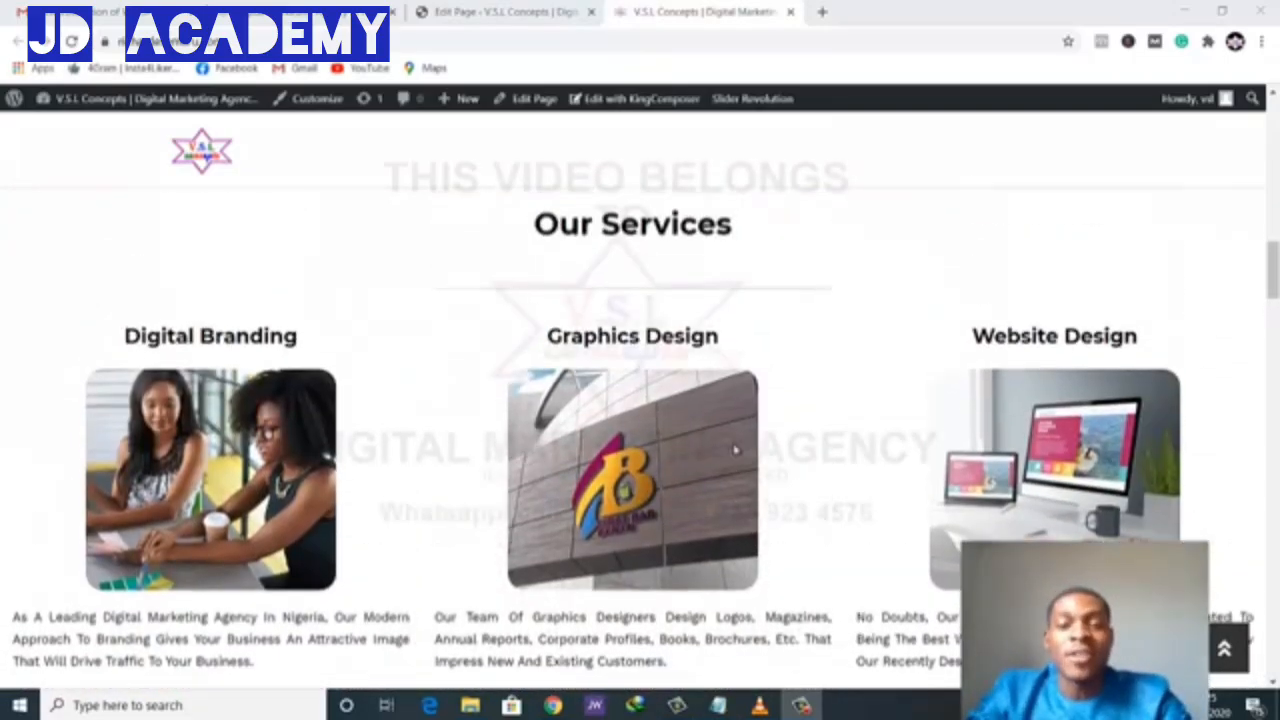
scroll(740, 450, "down", 5)
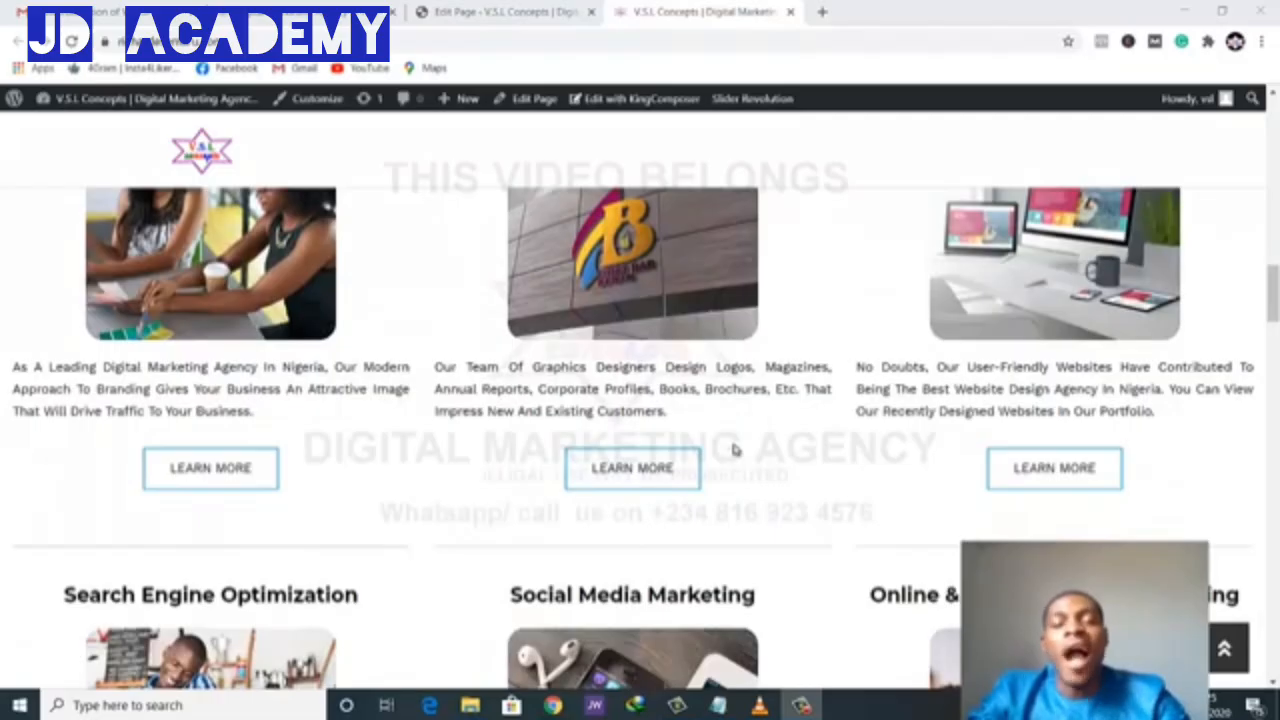
scroll(735, 449, "down", 6)
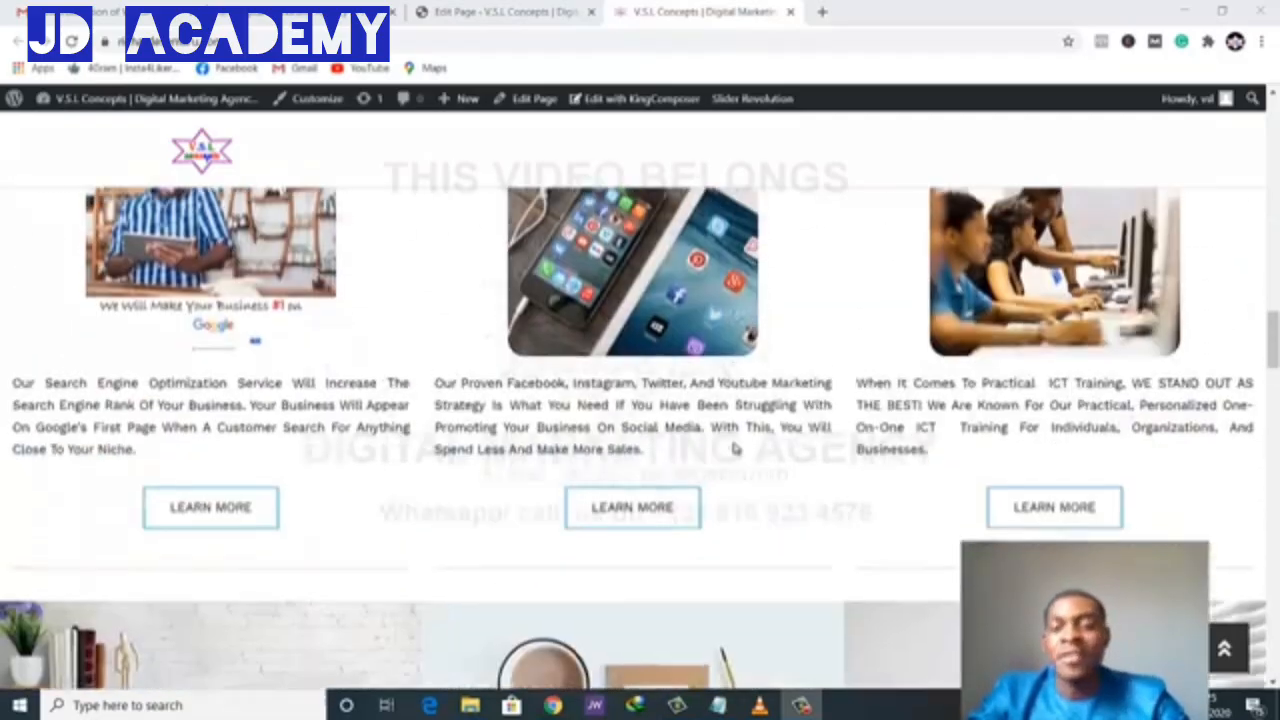
scroll(735, 449, "up", 3)
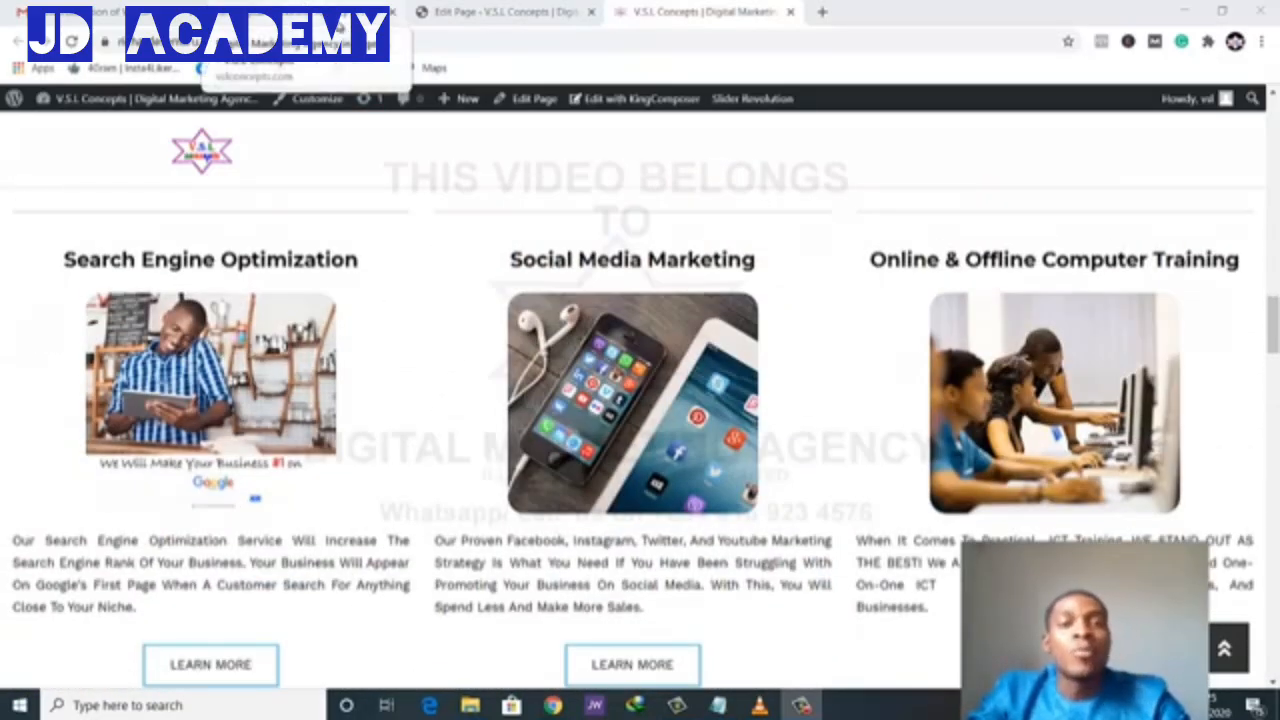
left_click(338, 18)
- Review the homepage's 'See Our Recently Delivered Projects' grid, then go to the Edit Page tab
scroll(624, 365, "up", 5)
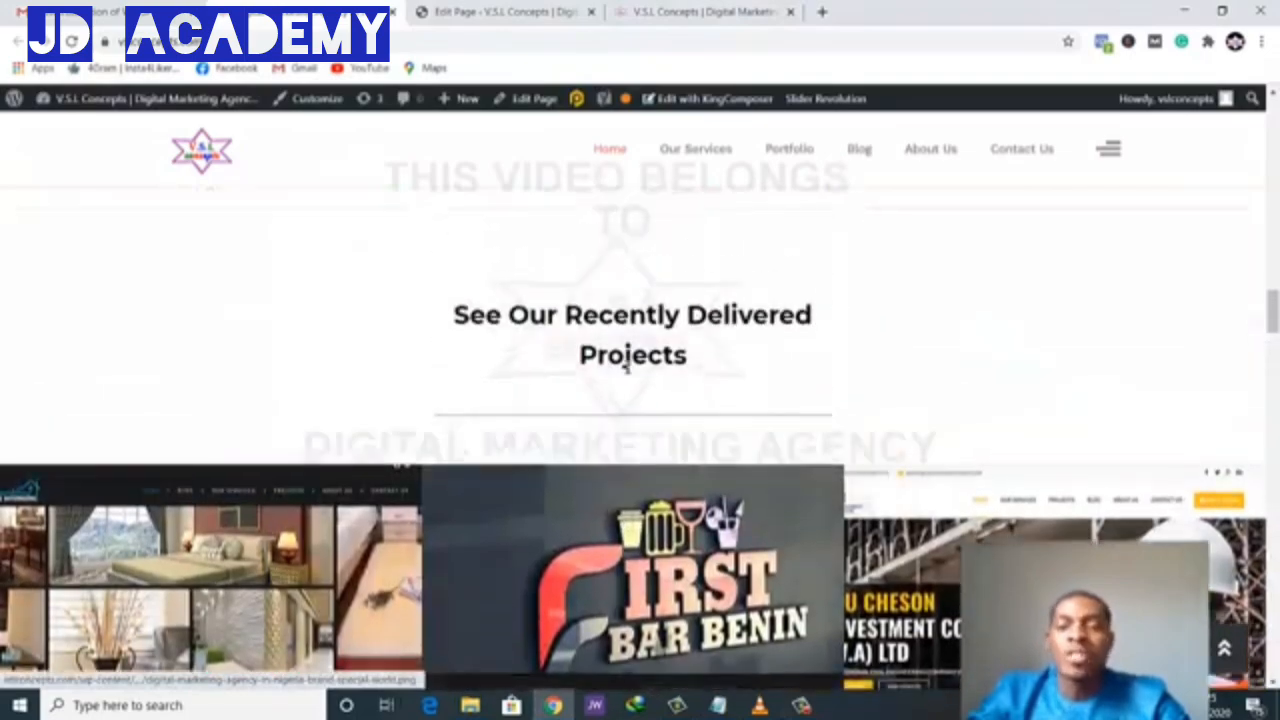
scroll(627, 371, "down", 5)
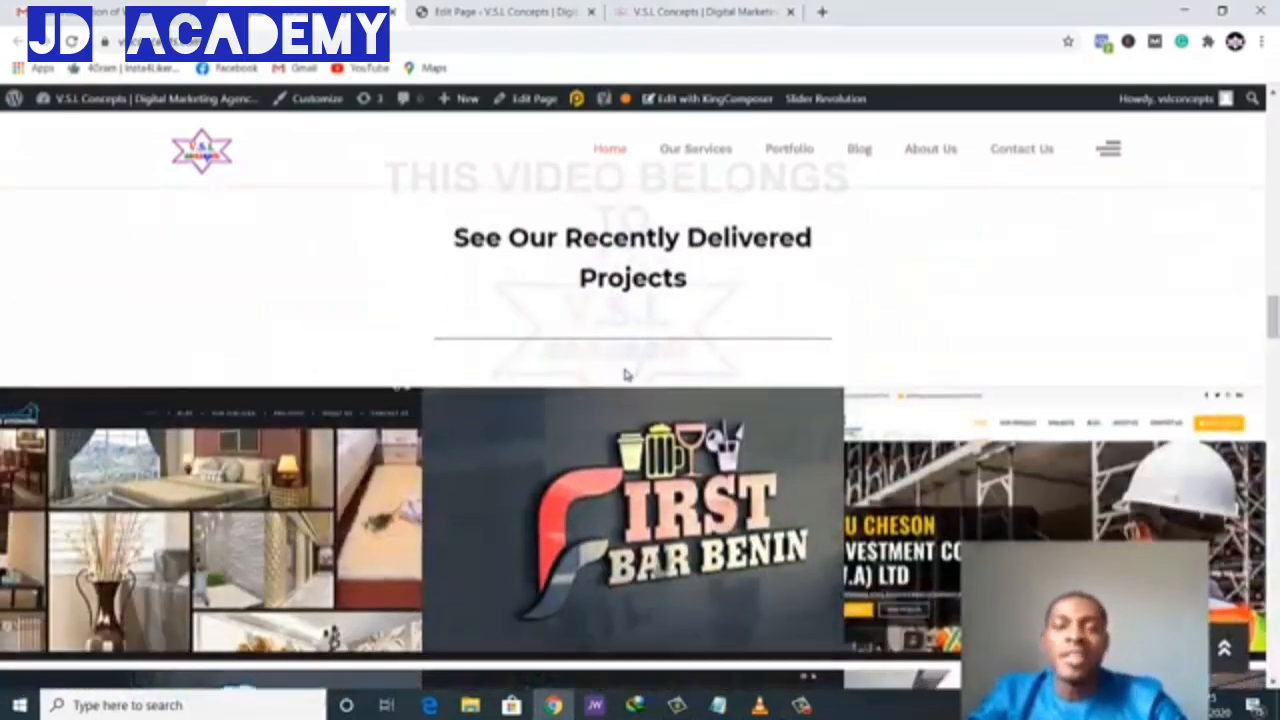
scroll(622, 375, "down", 1)
scroll(570, 366, "up", 2)
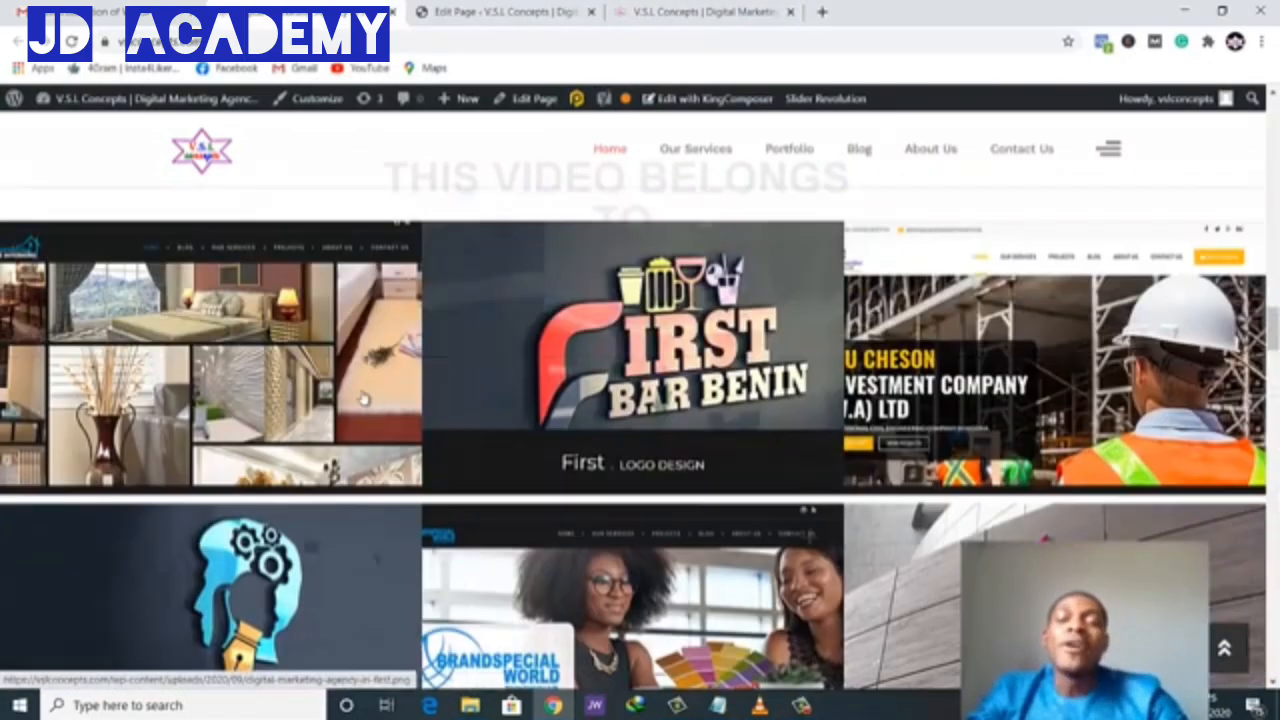
scroll(969, 368, "down", 1)
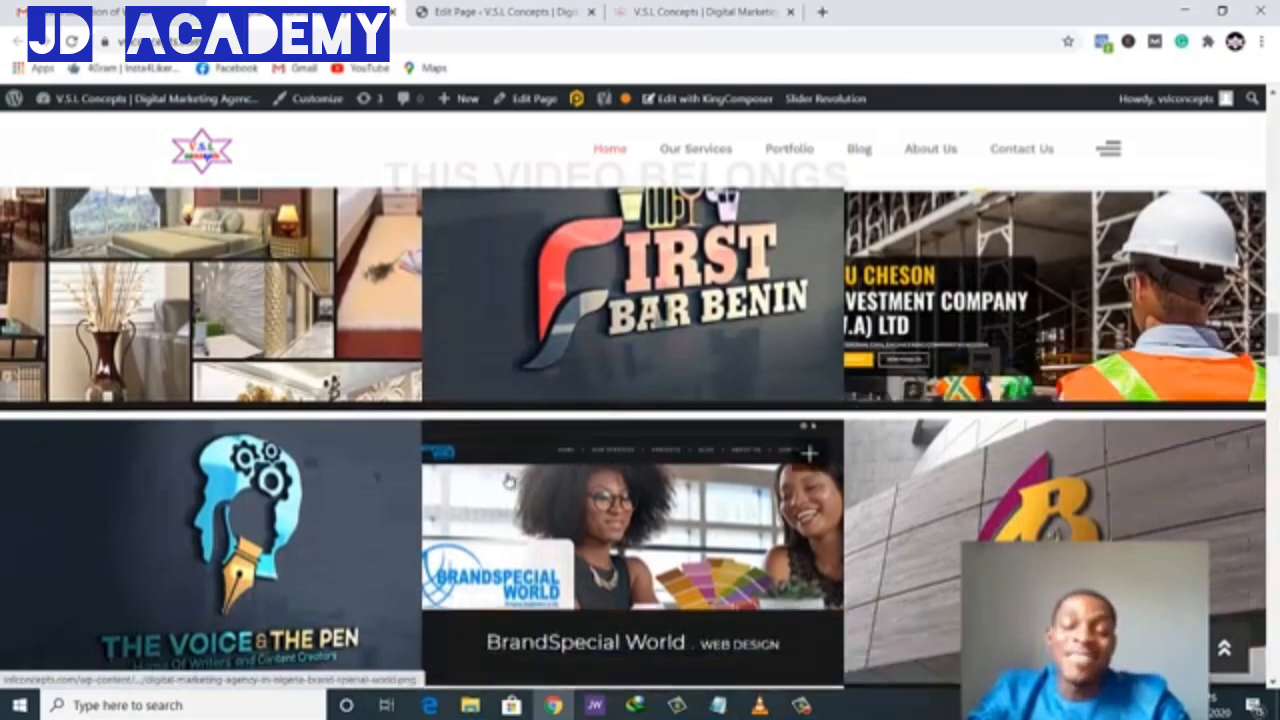
scroll(514, 470, "up", 1)
scroll(514, 469, "down", 1)
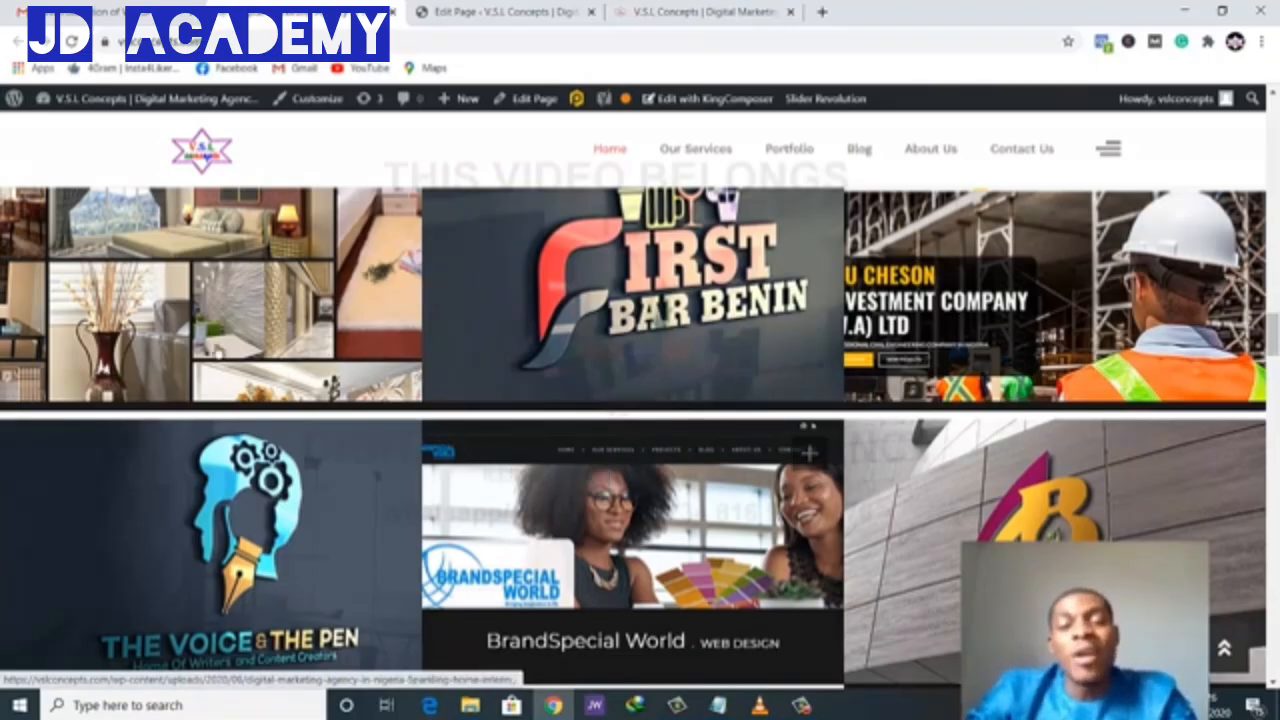
scroll(632, 338, "up", 1)
scroll(631, 338, "up", 1)
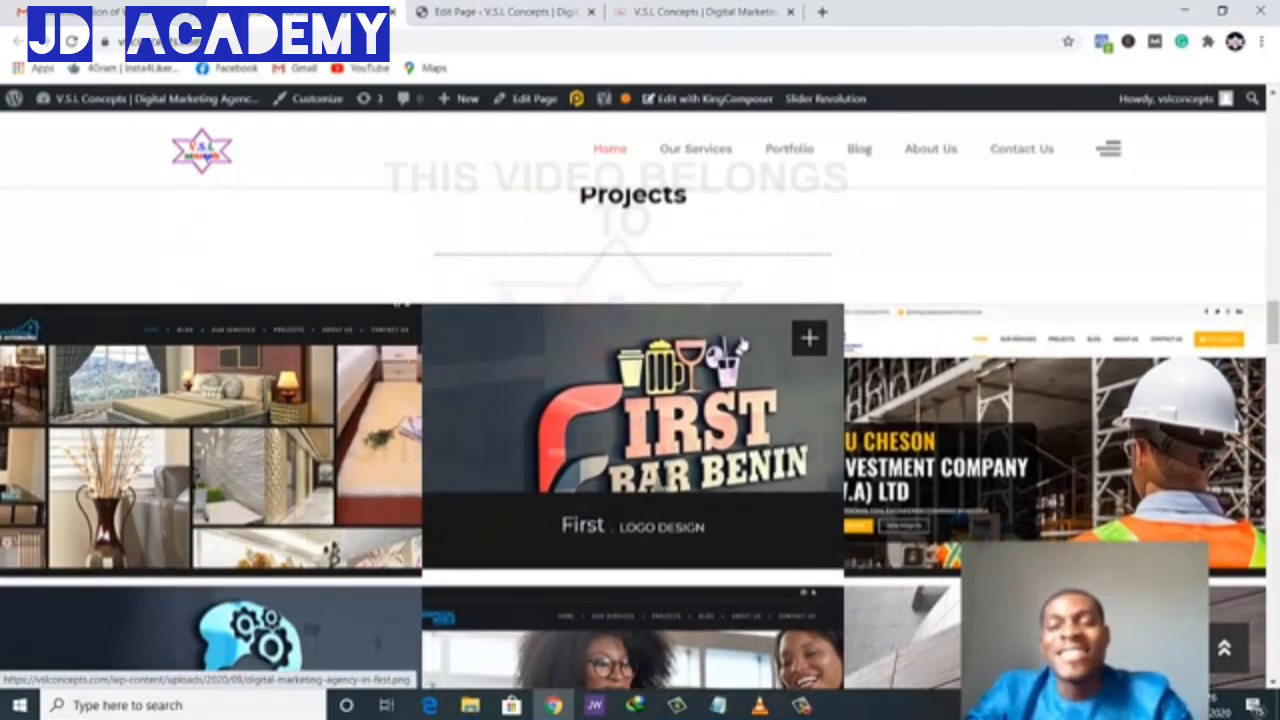
scroll(700, 345, "down", 1)
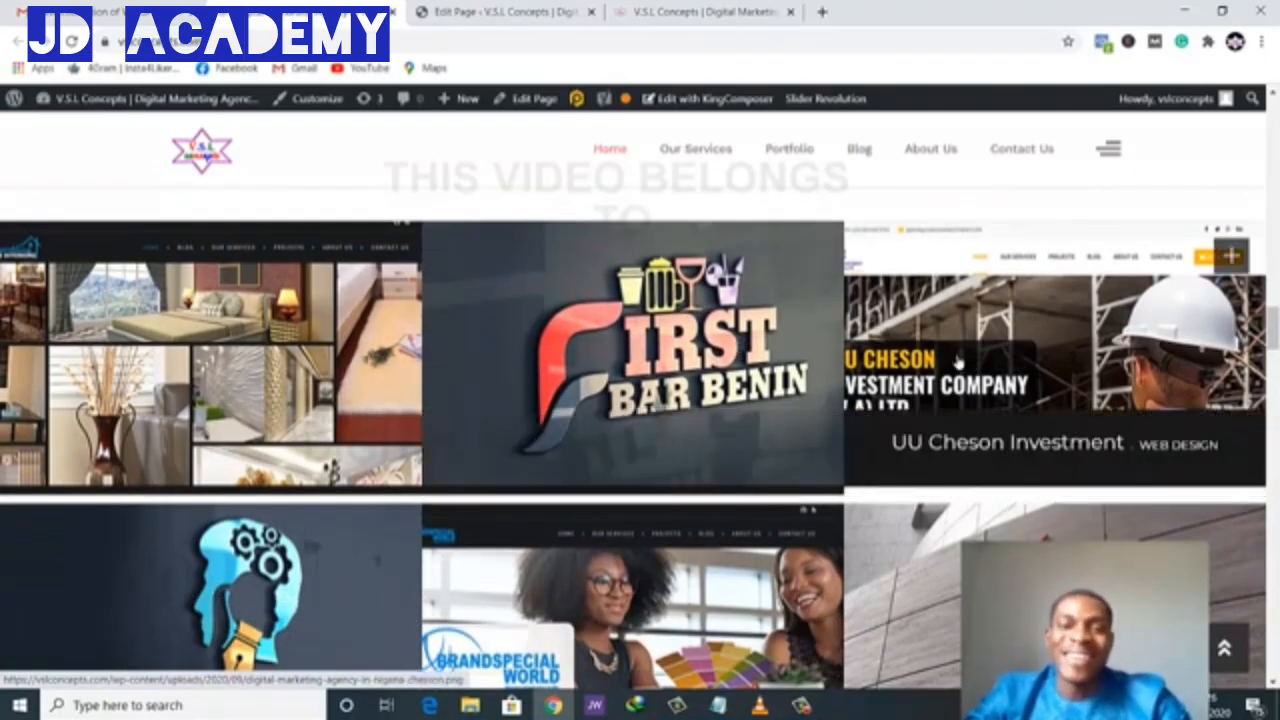
scroll(722, 332, "up", 3)
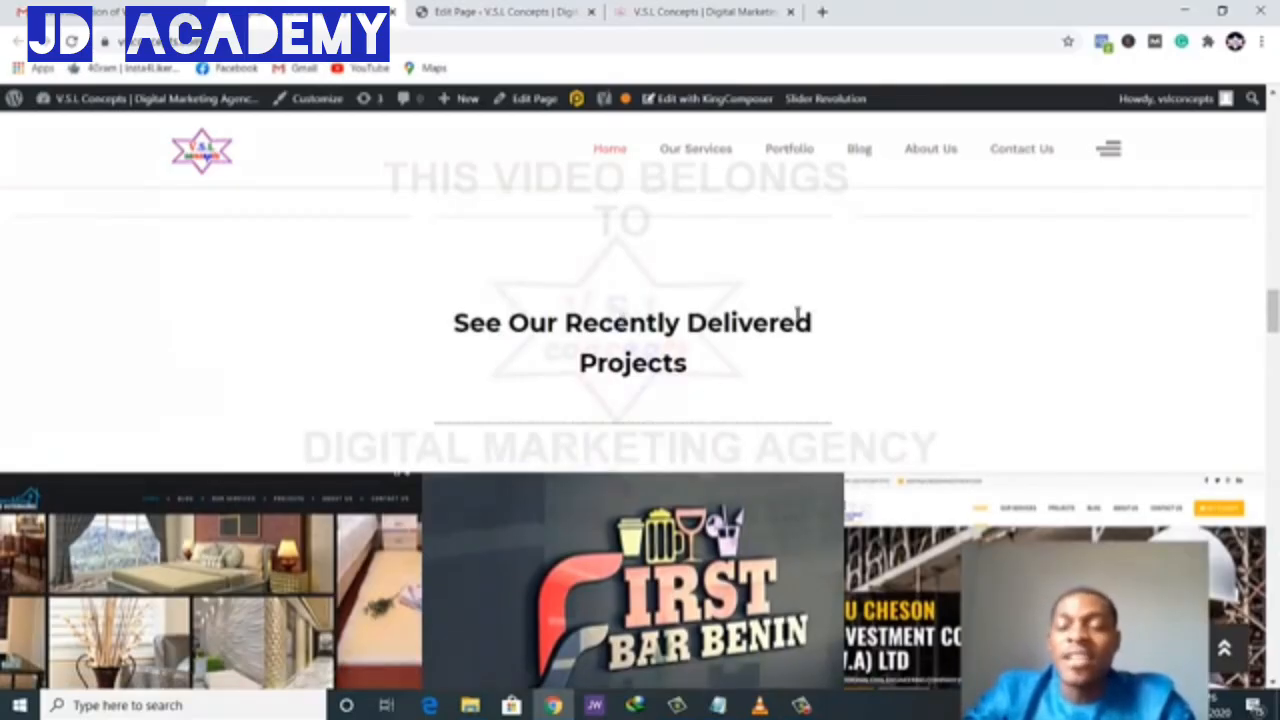
left_click(715, 8)
- Bring up the homepage editor and scroll to the Our Services heading row
left_click(556, 8)
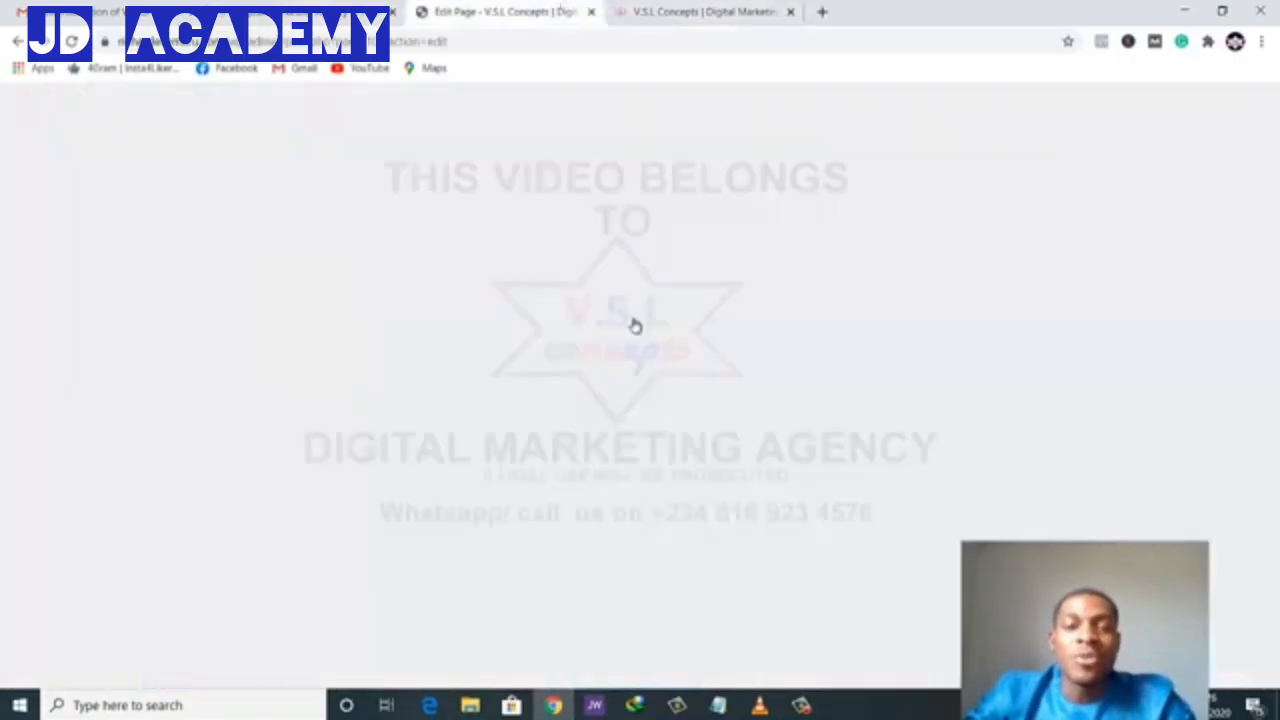
scroll(657, 437, "down", 10)
scroll(657, 437, "down", 15)
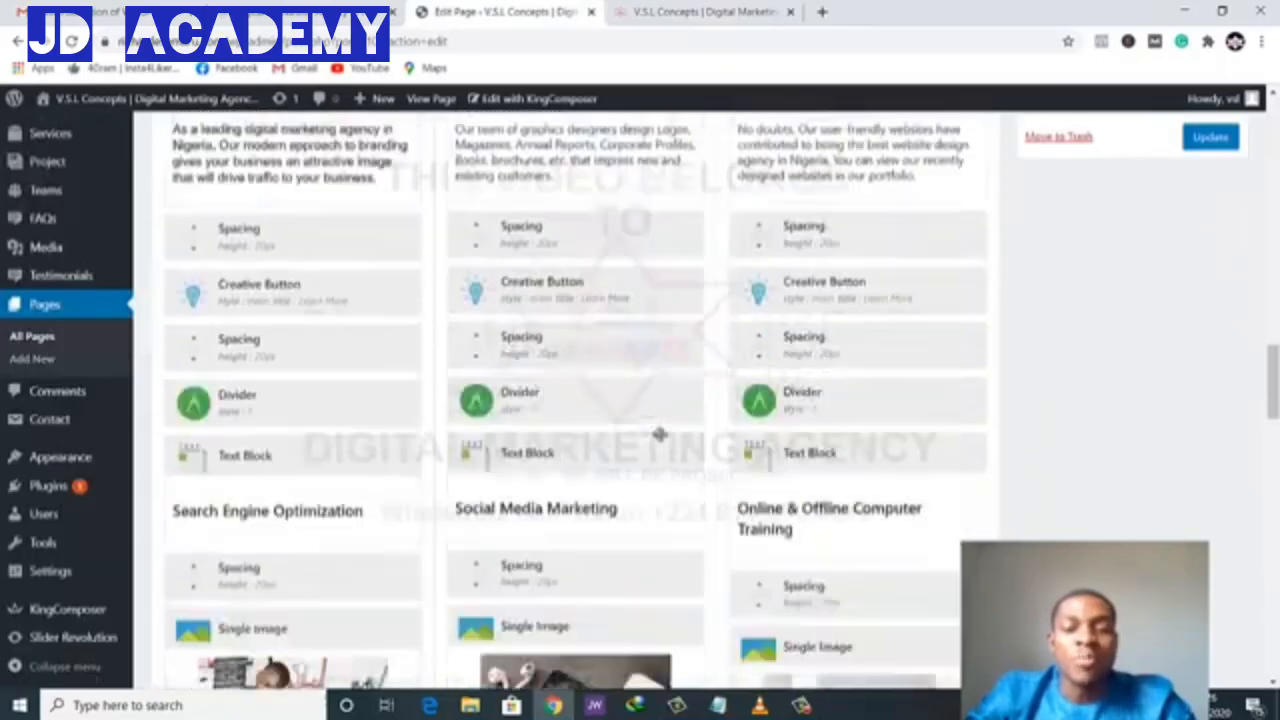
scroll(657, 437, "up", 2)
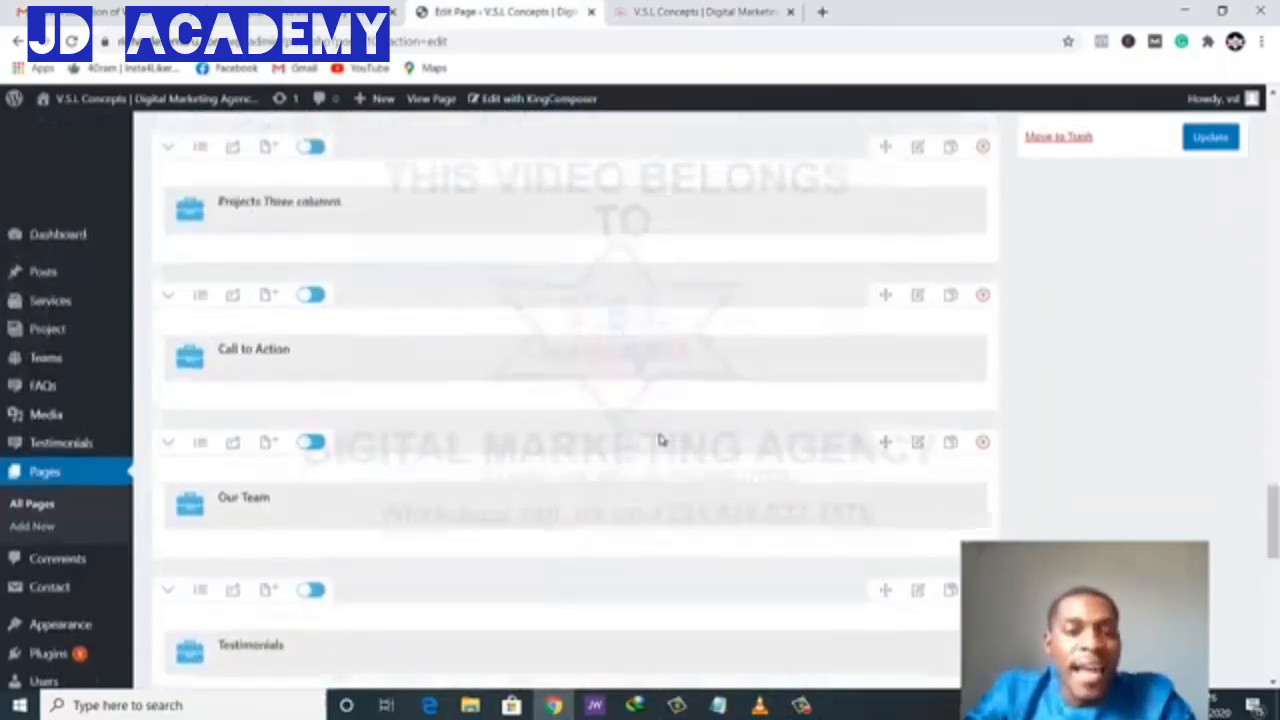
scroll(430, 225, "up", 3)
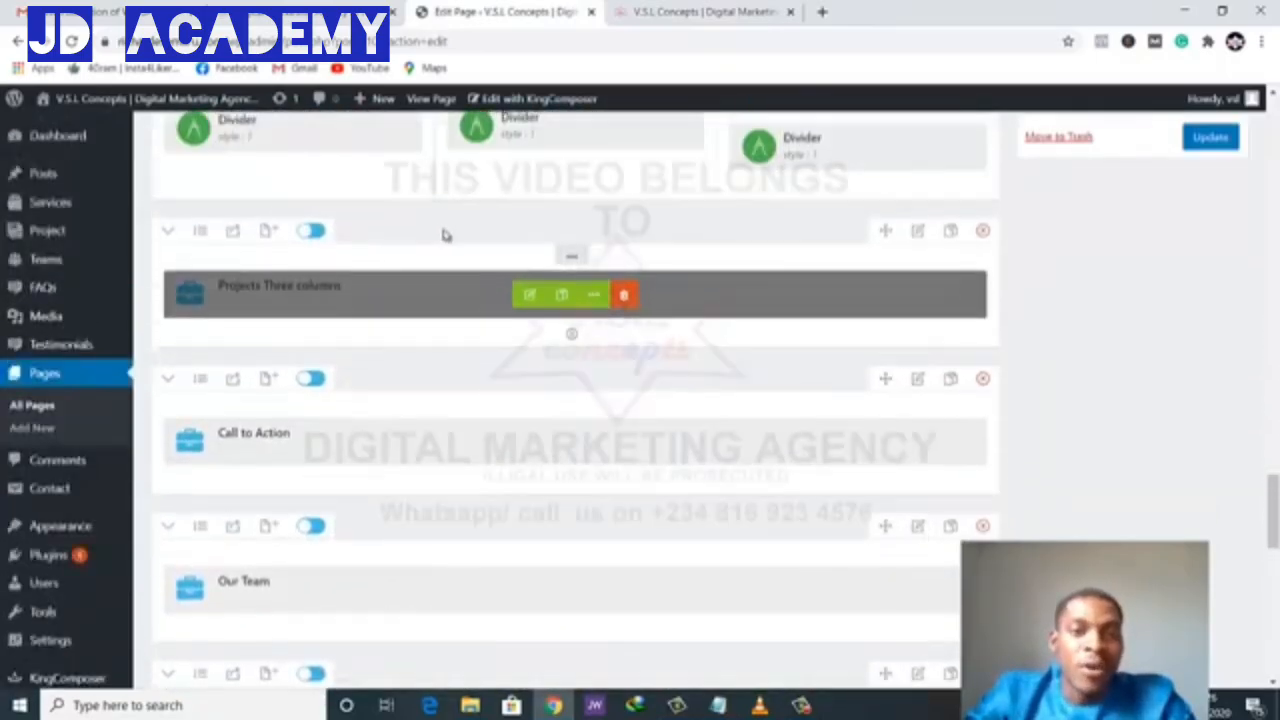
scroll(478, 258, "up", 12)
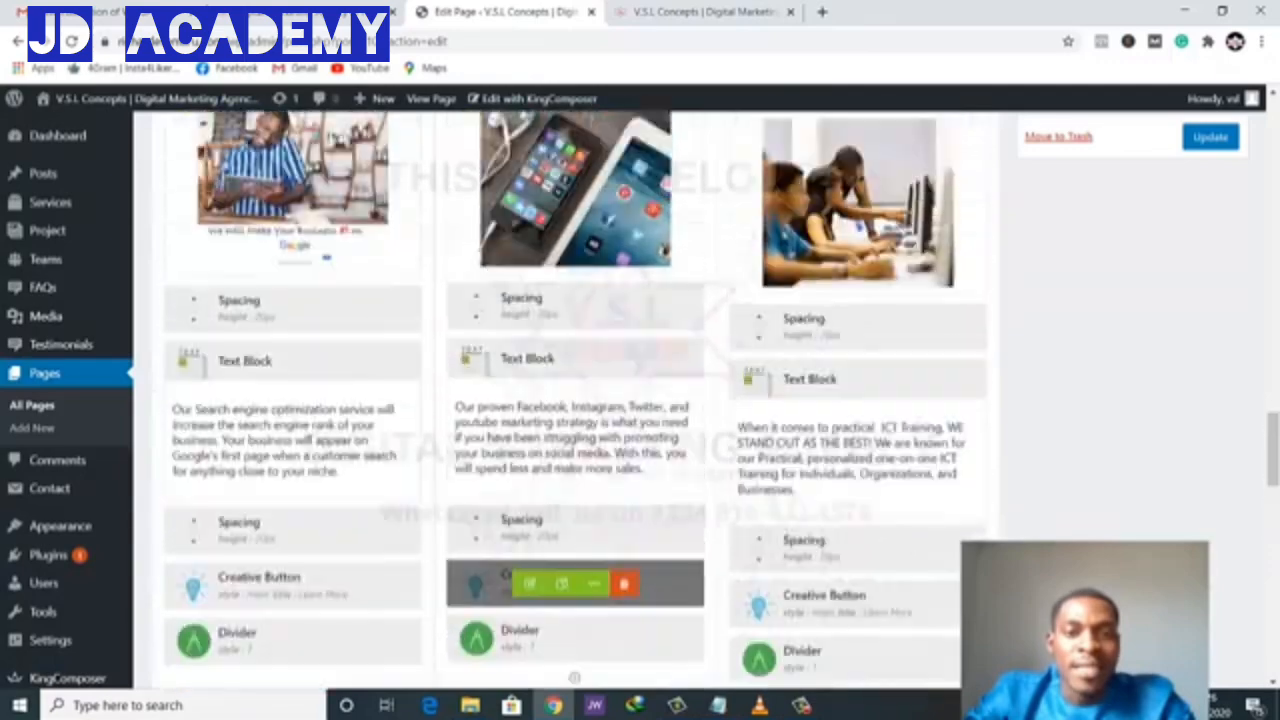
scroll(480, 260, "up", 5)
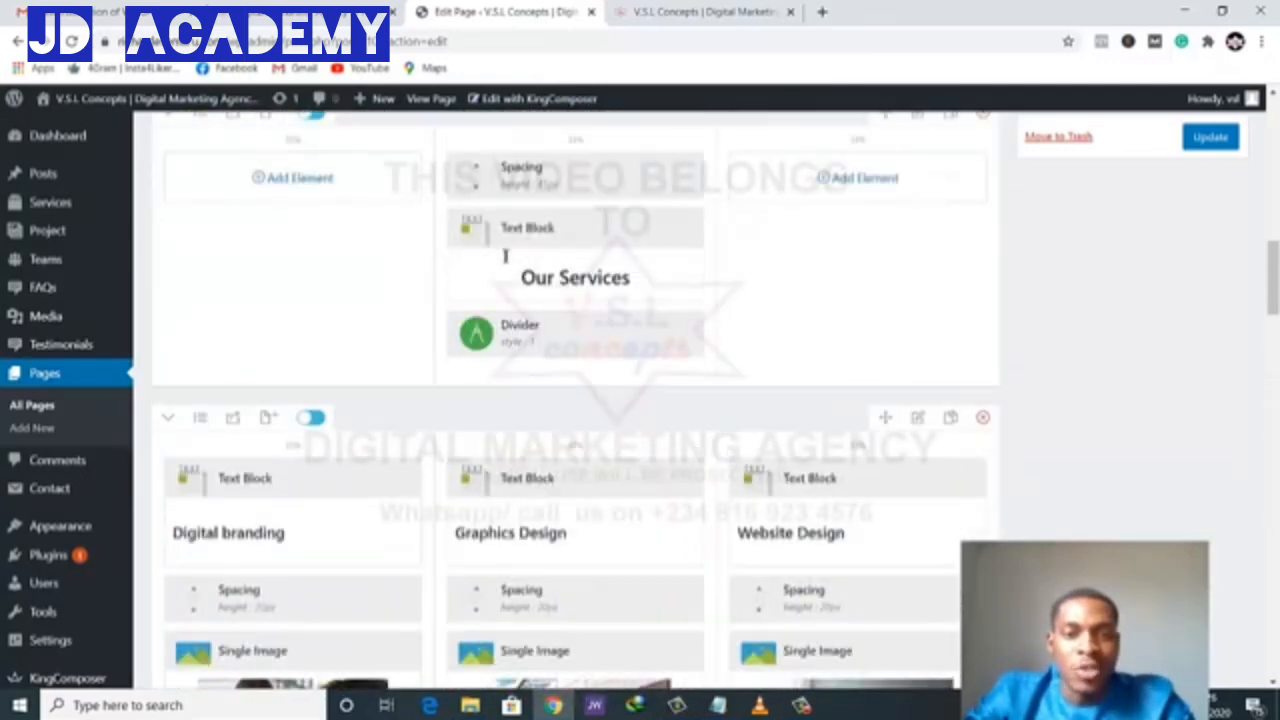
scroll(505, 257, "up", 3)
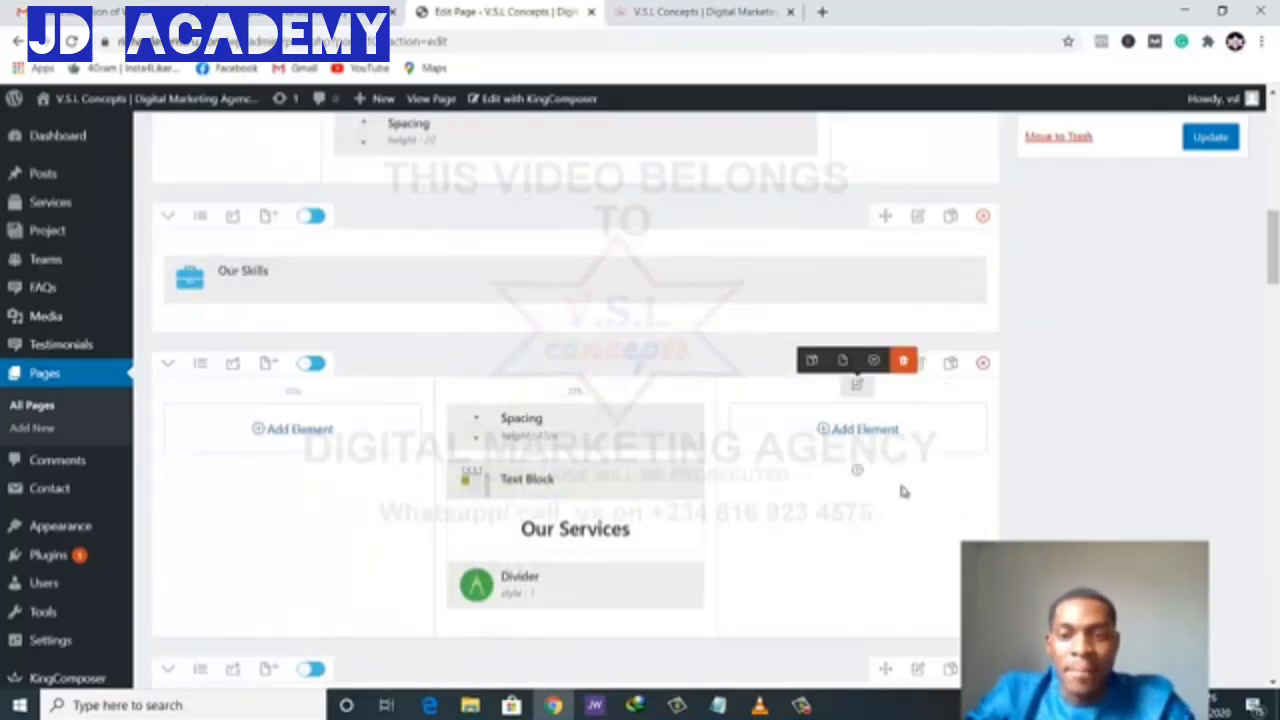
- Duplicate the Our Services section and move the copy below the SEO/Social/Training row
left_click(951, 368)
scroll(854, 357, "down", 7)
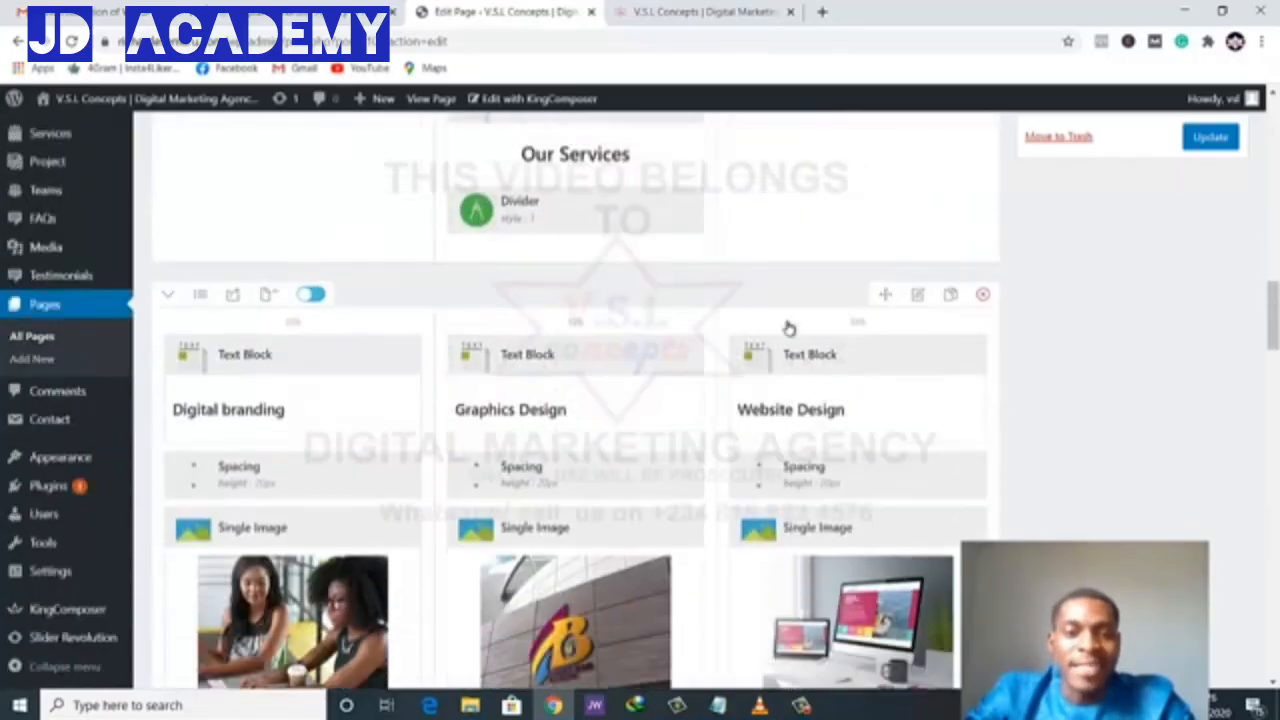
scroll(789, 329, "up", 5)
scroll(895, 285, "down", 1)
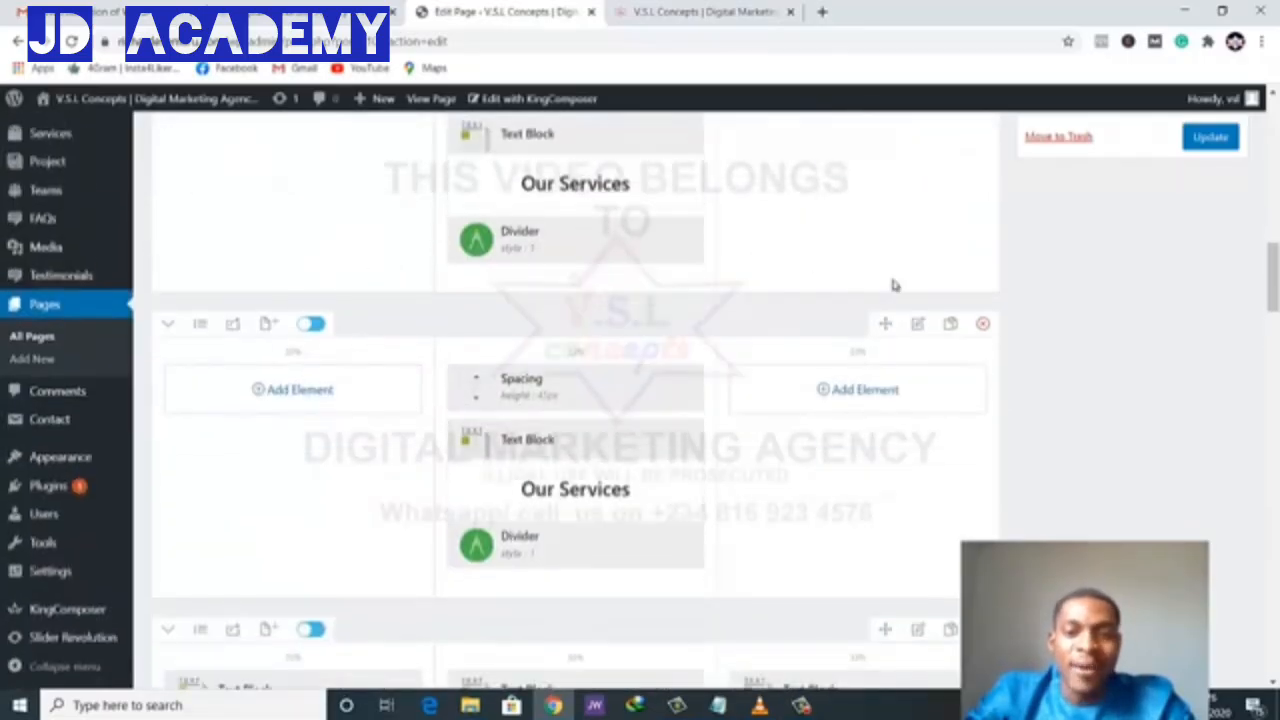
left_click_drag(894, 461, 754, 374)
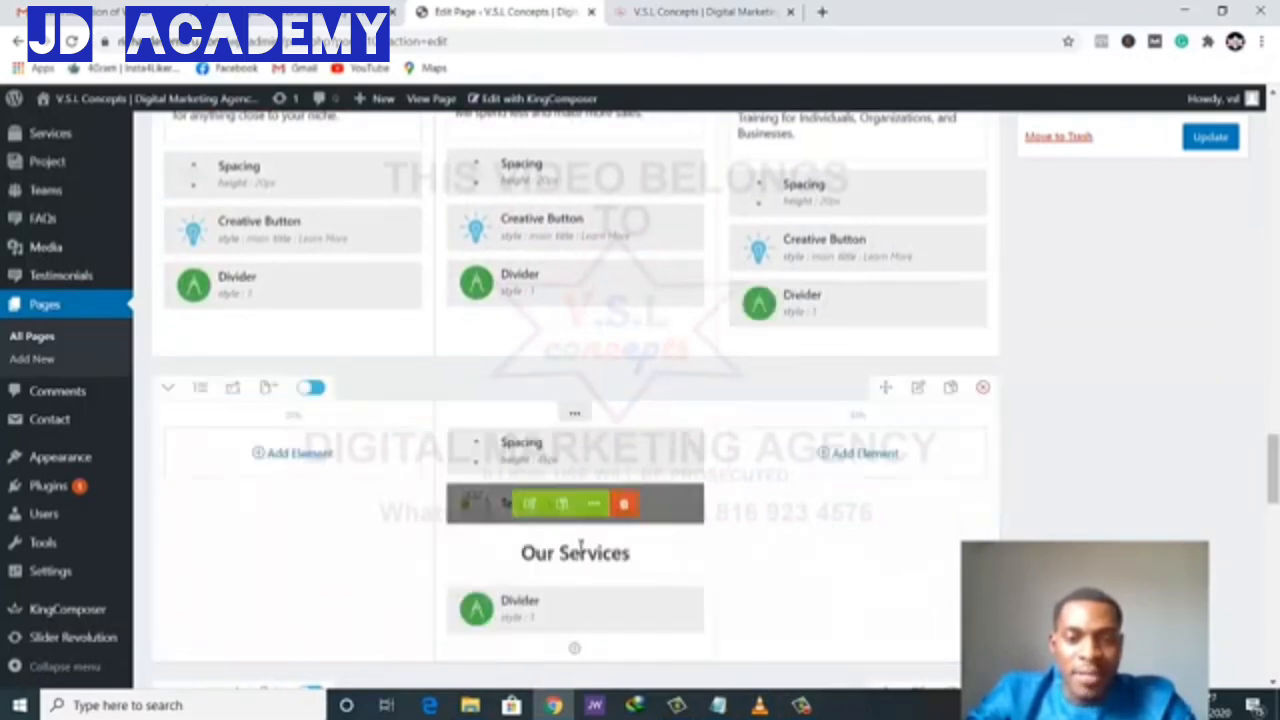
- Replace the copied heading's text with 'See Our Recently Delivered Projects' and save it
left_click(521, 510)
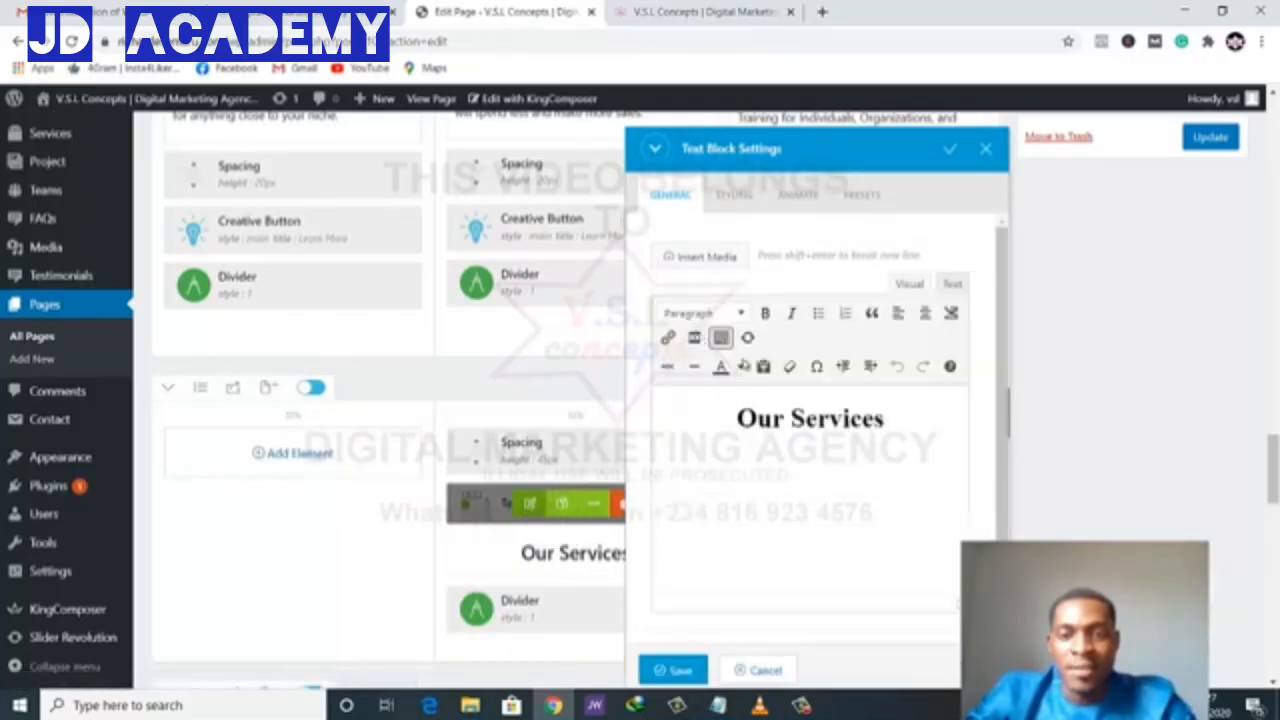
left_click(789, 437)
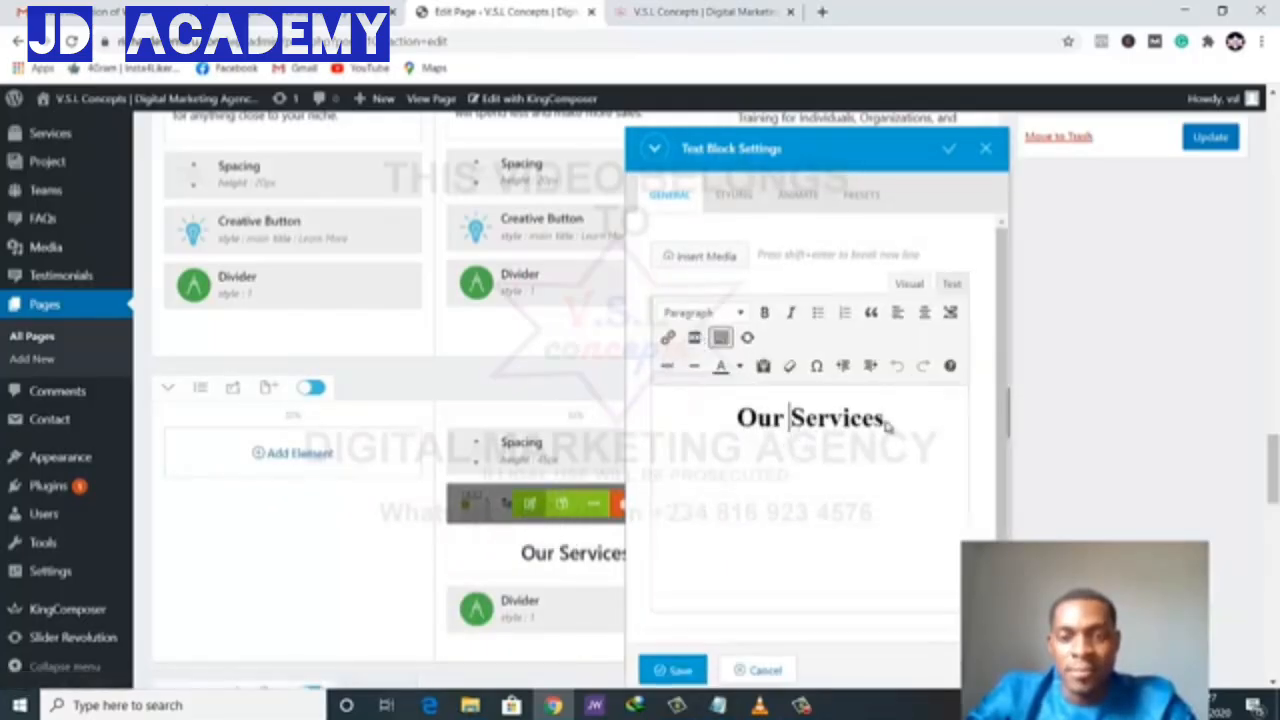
triple_click(743, 415)
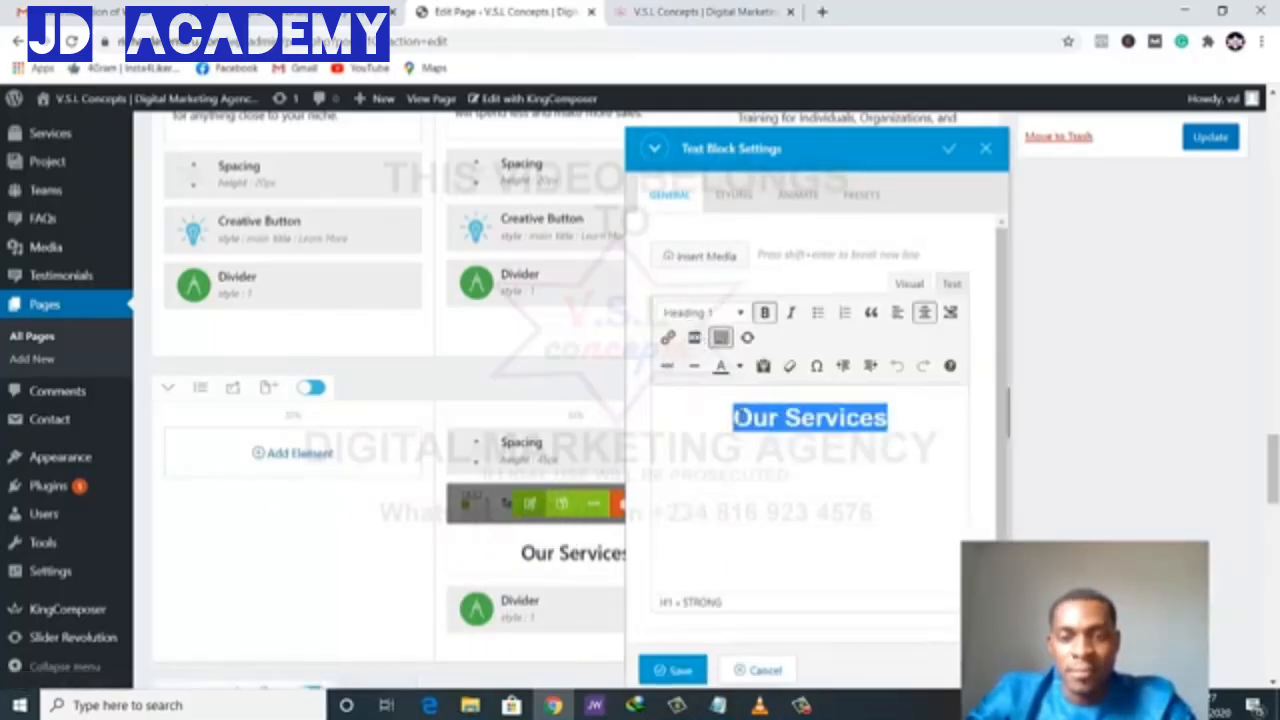
type("S")
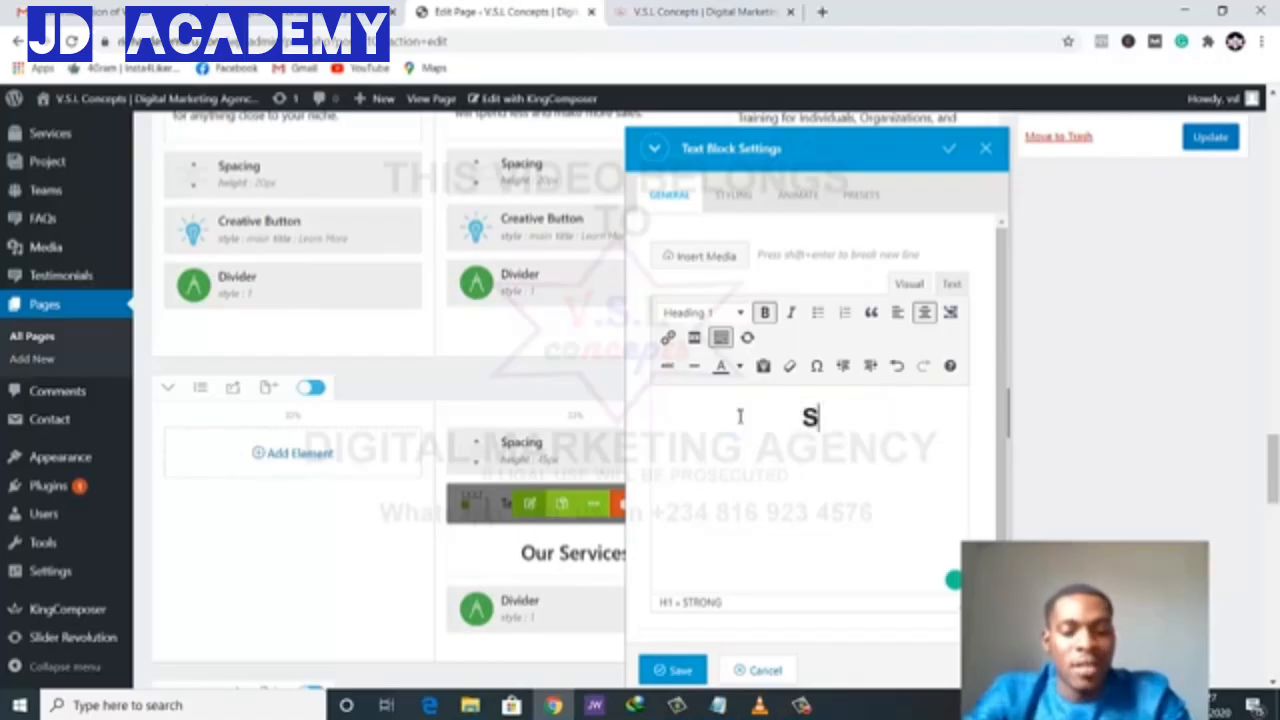
type("ee Our Recently ")
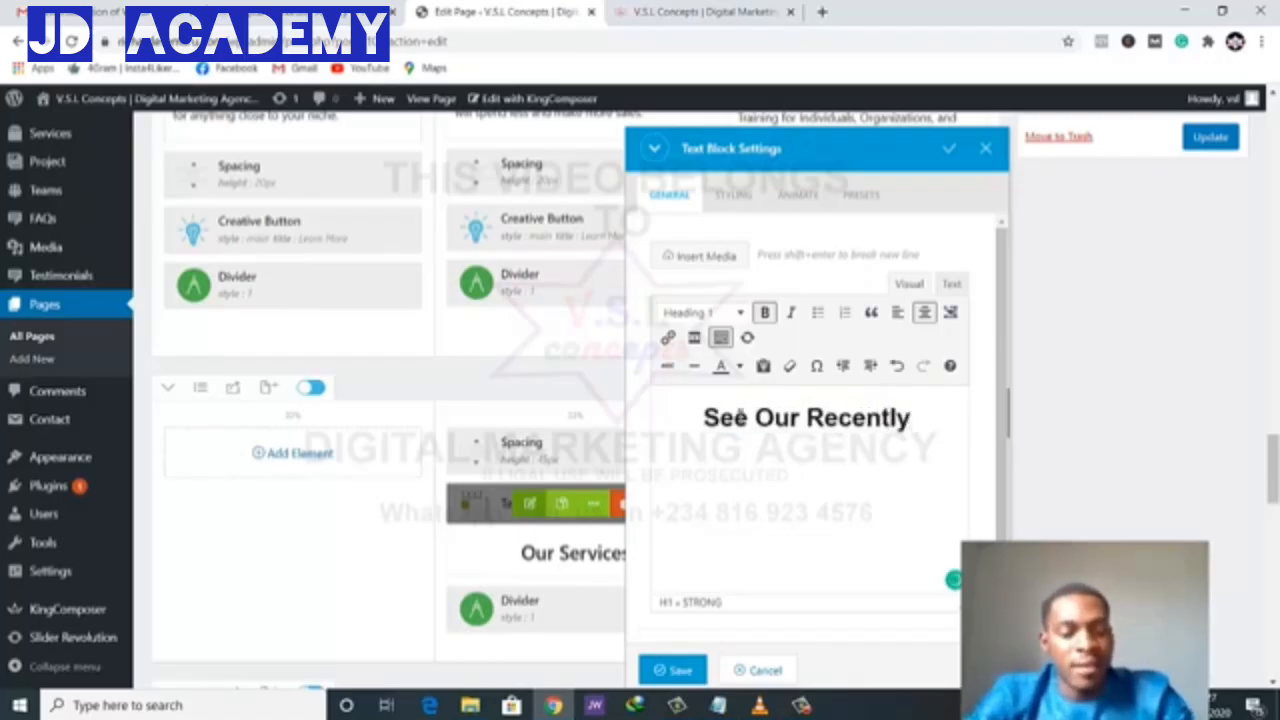
type("Delivere")
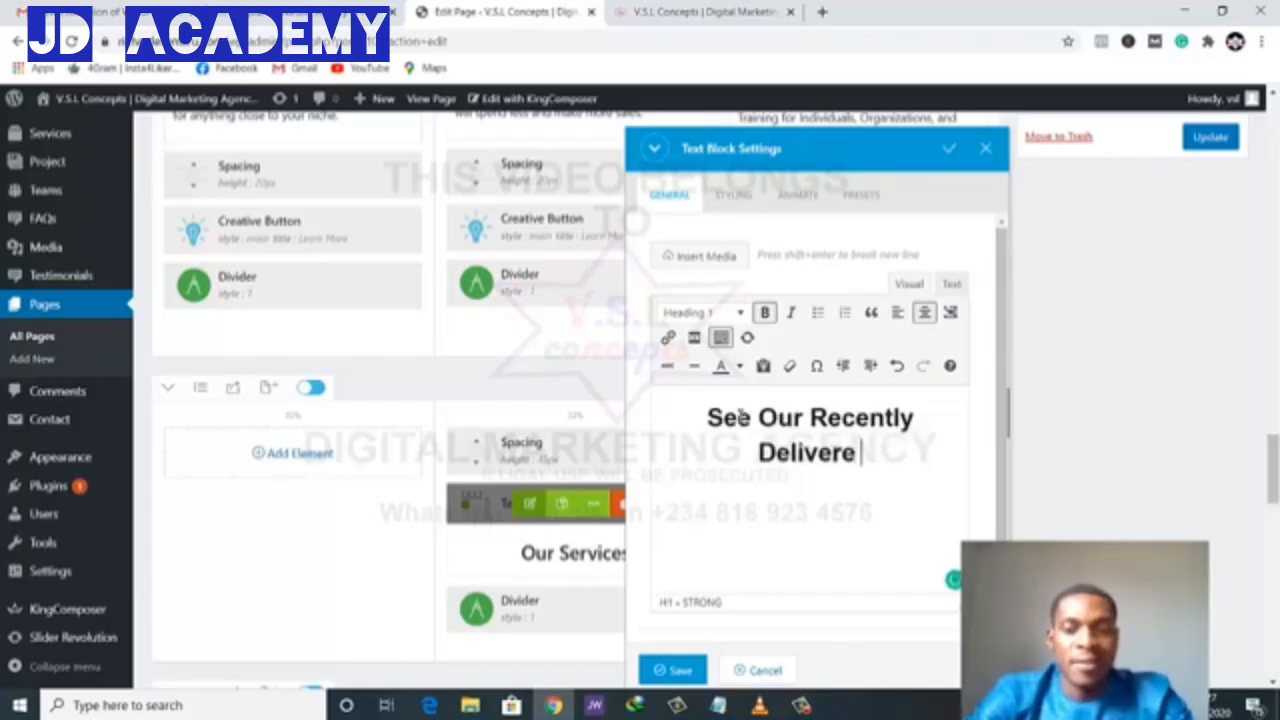
type("d Pro")
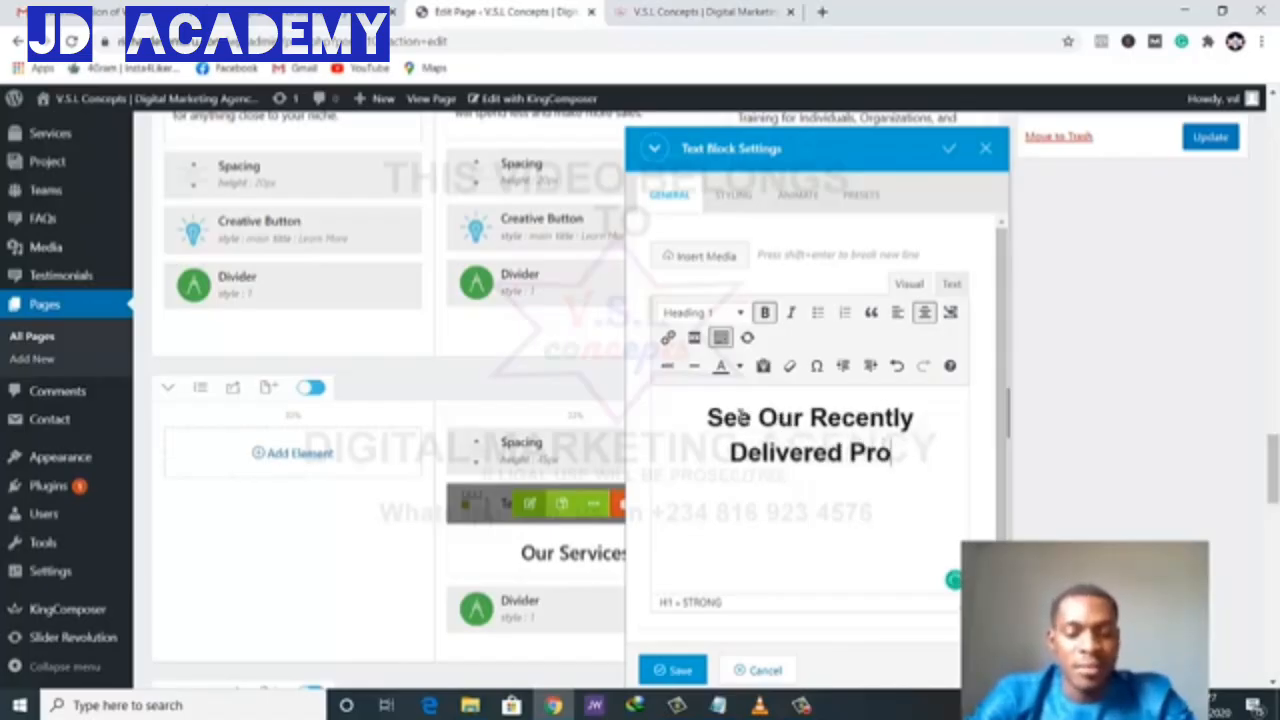
type("jects")
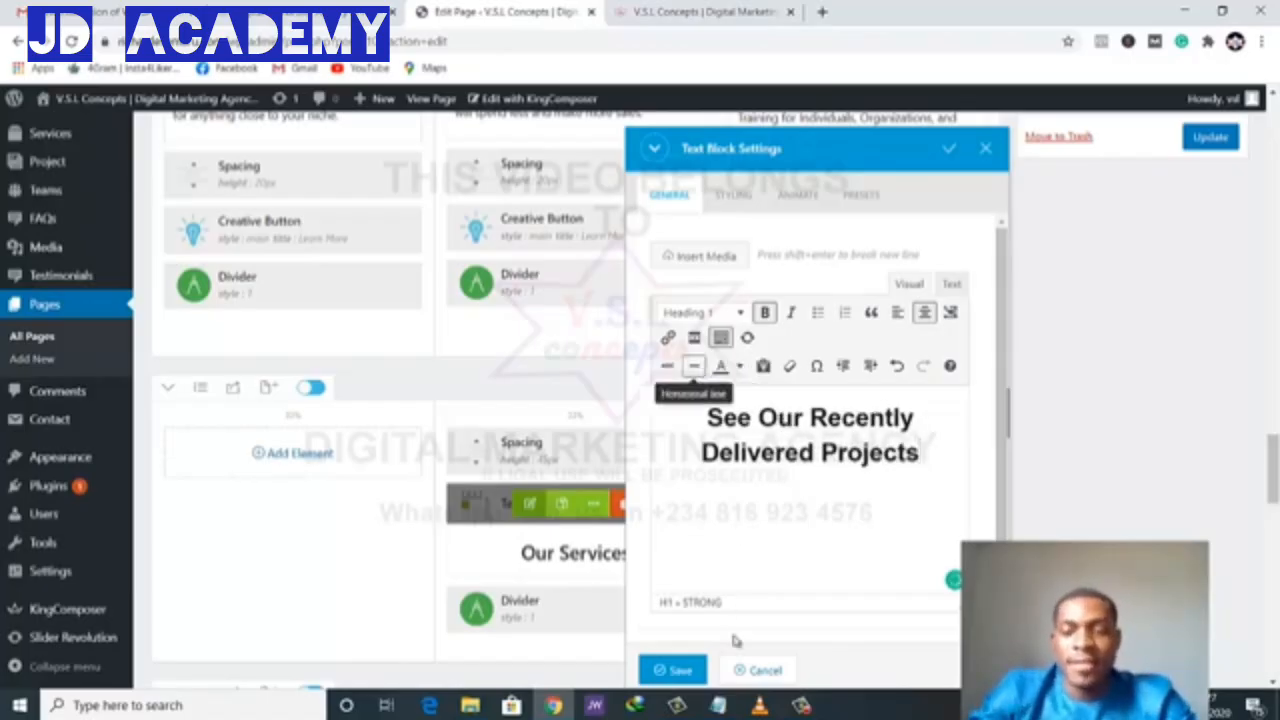
left_click(673, 670)
scroll(625, 488, "down", 3)
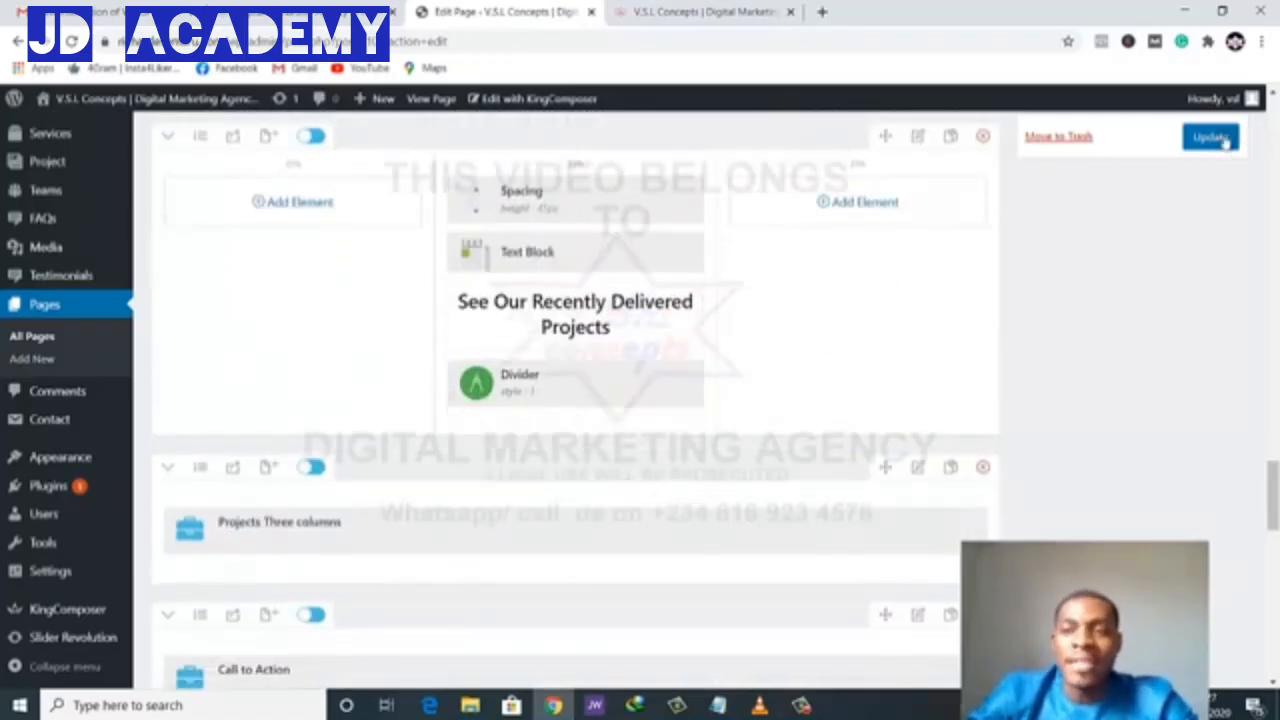
- Update Home Page 01 and reload the live site
left_click(1188, 142)
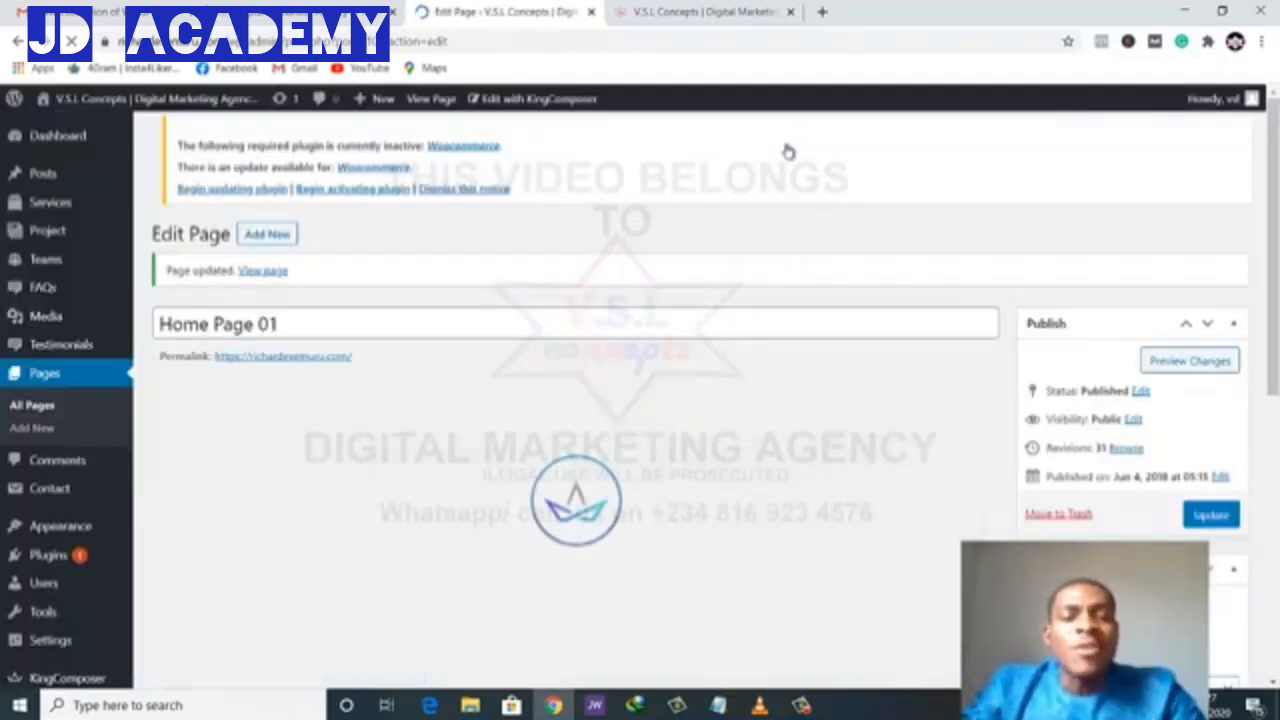
left_click(639, 10)
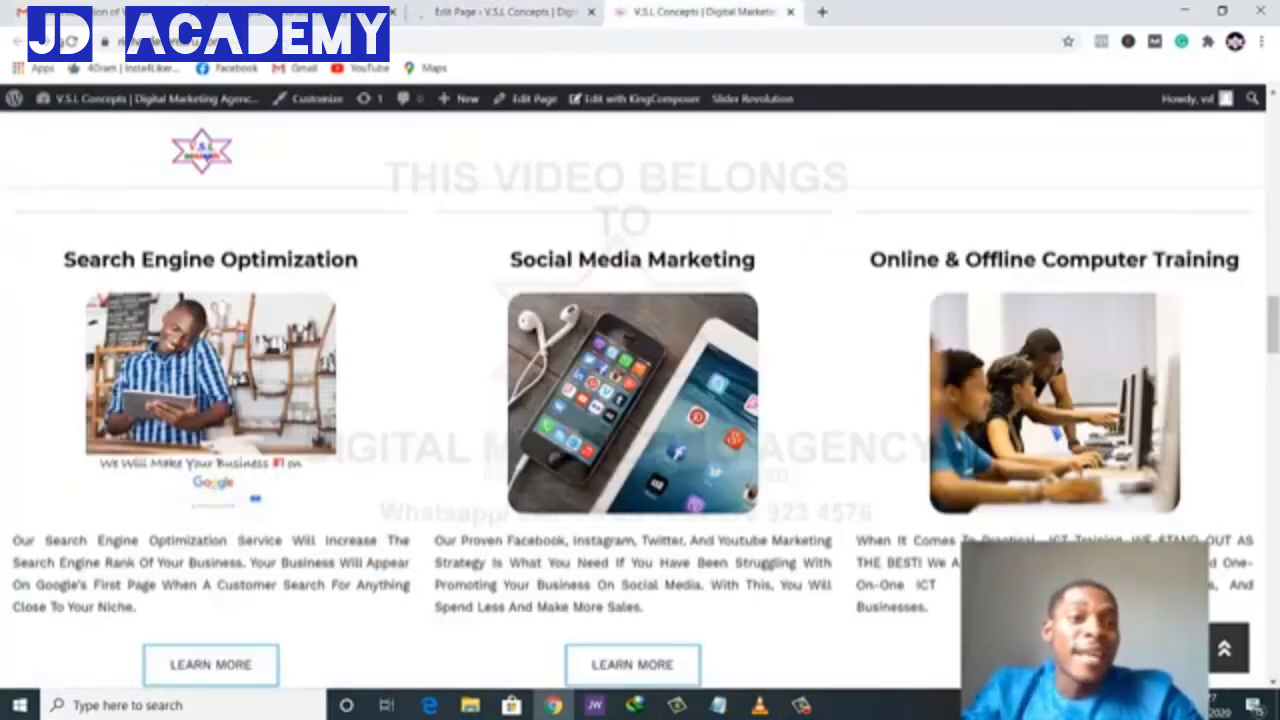
left_click(71, 40)
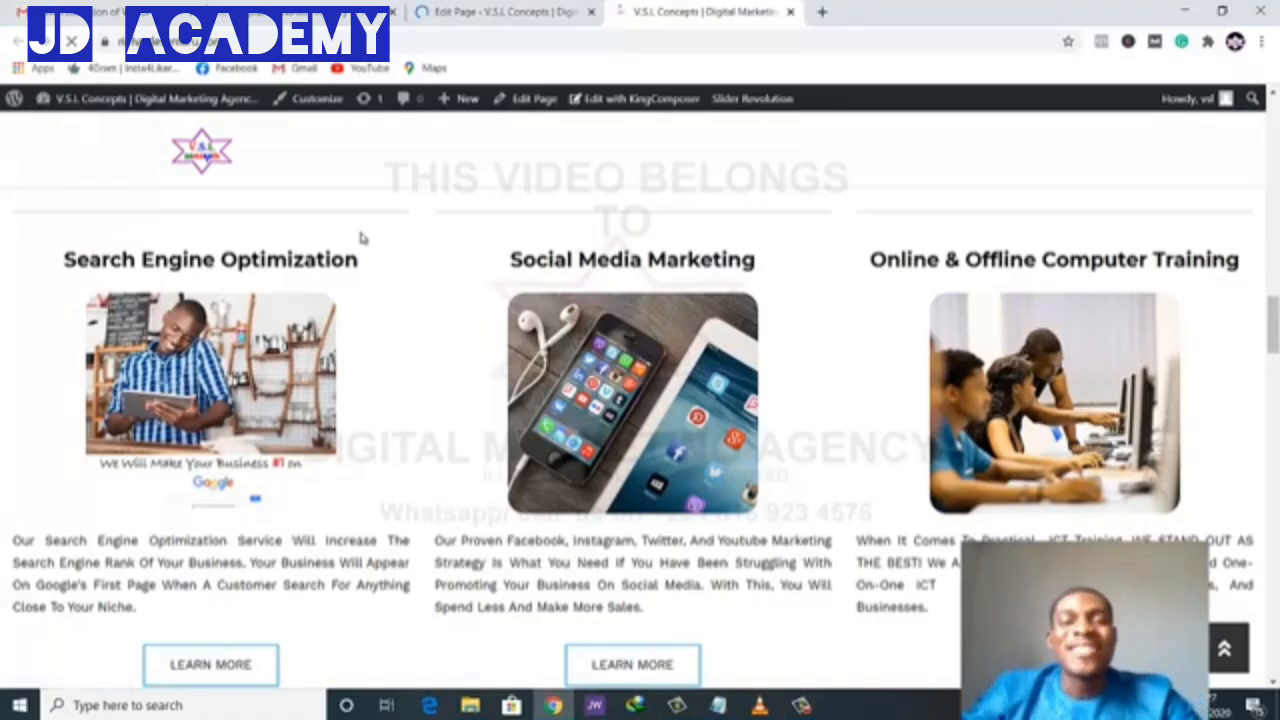
- Scroll to the projects section to confirm the new heading, then return to the editor
scroll(590, 610, "down", 2)
scroll(590, 610, "down", 3)
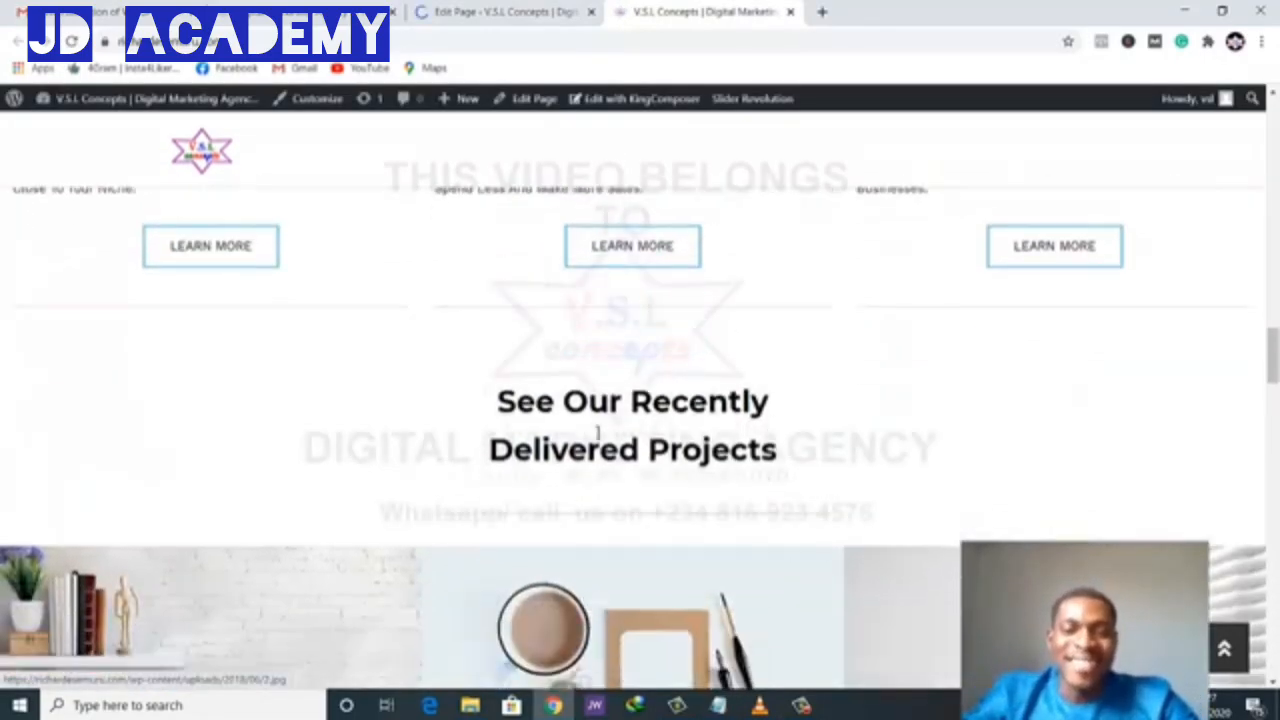
scroll(555, 449, "down", 3)
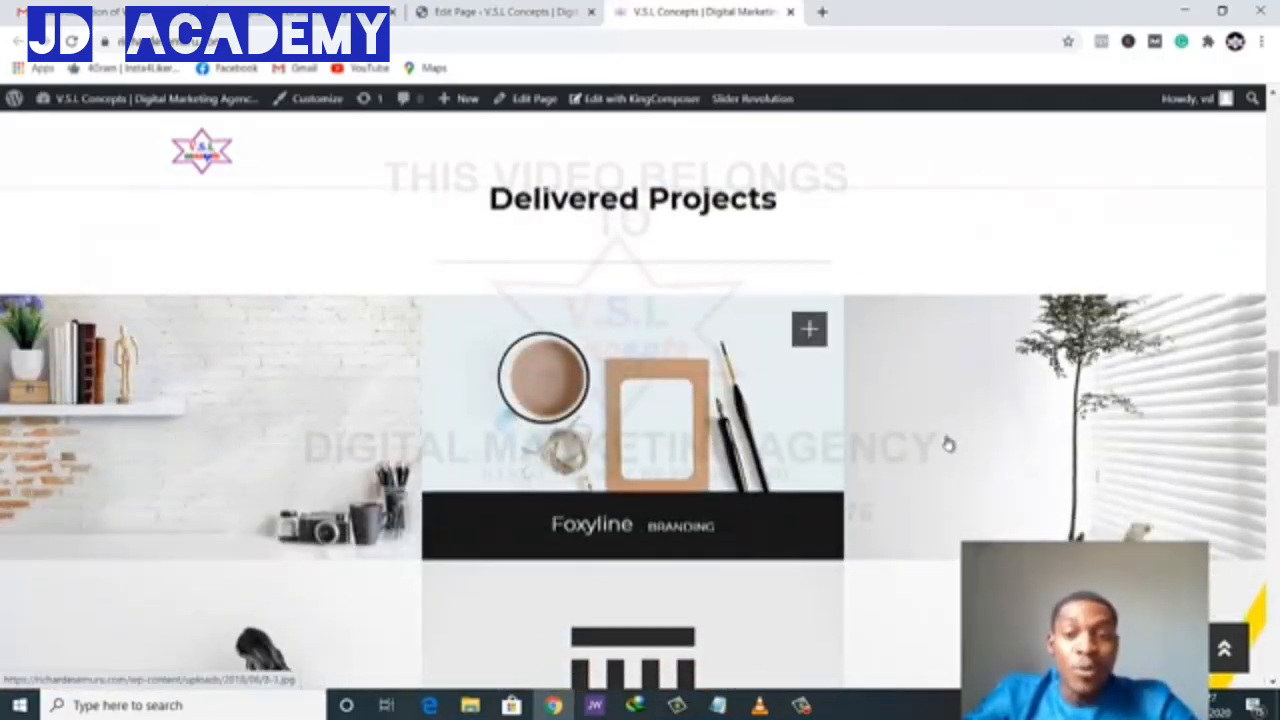
scroll(950, 480, "down", 2)
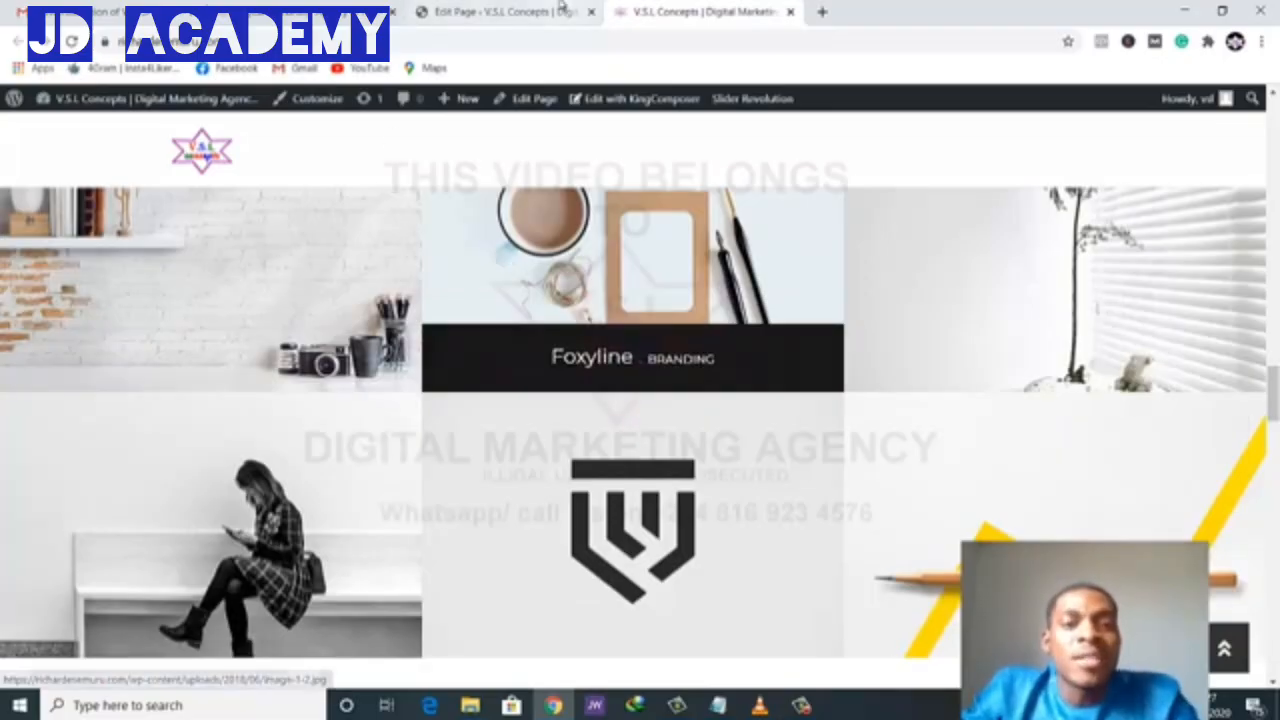
left_click(505, 11)
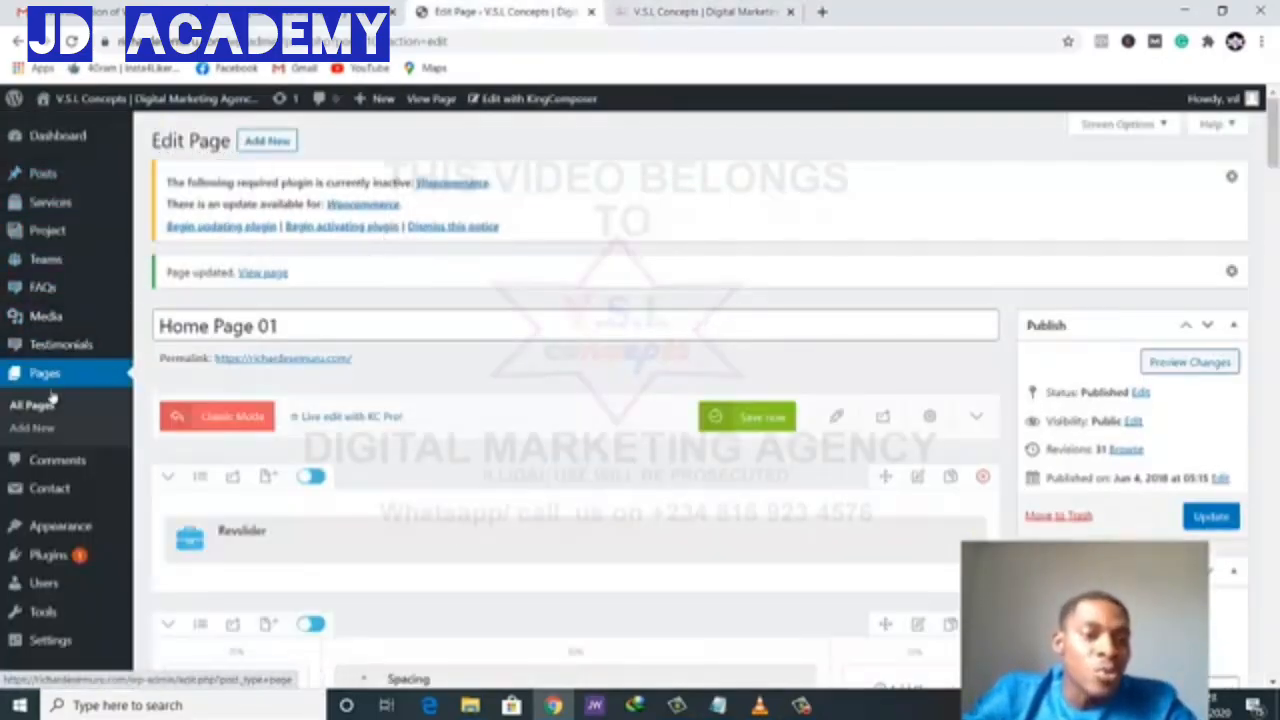
- Go to Project > All Projects and browse the list of 57 projects
scroll(45, 470, "down", 3)
scroll(48, 476, "up", 3)
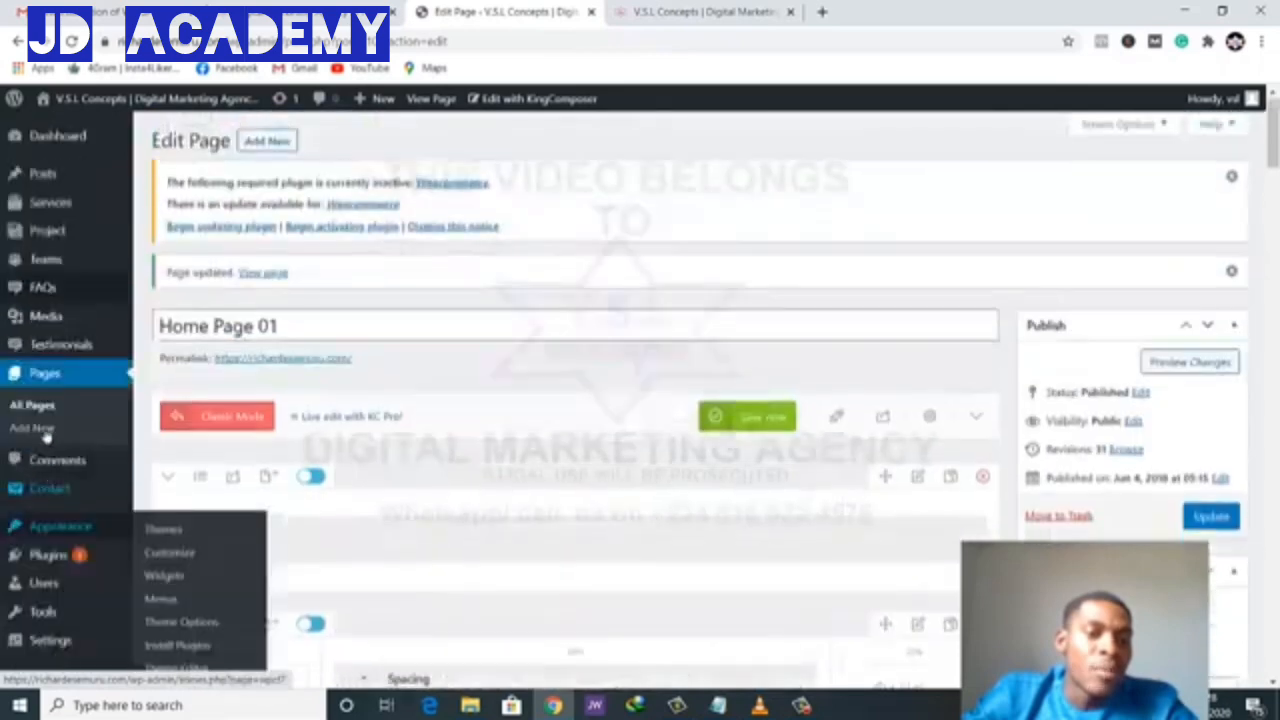
mouse_move(52, 240)
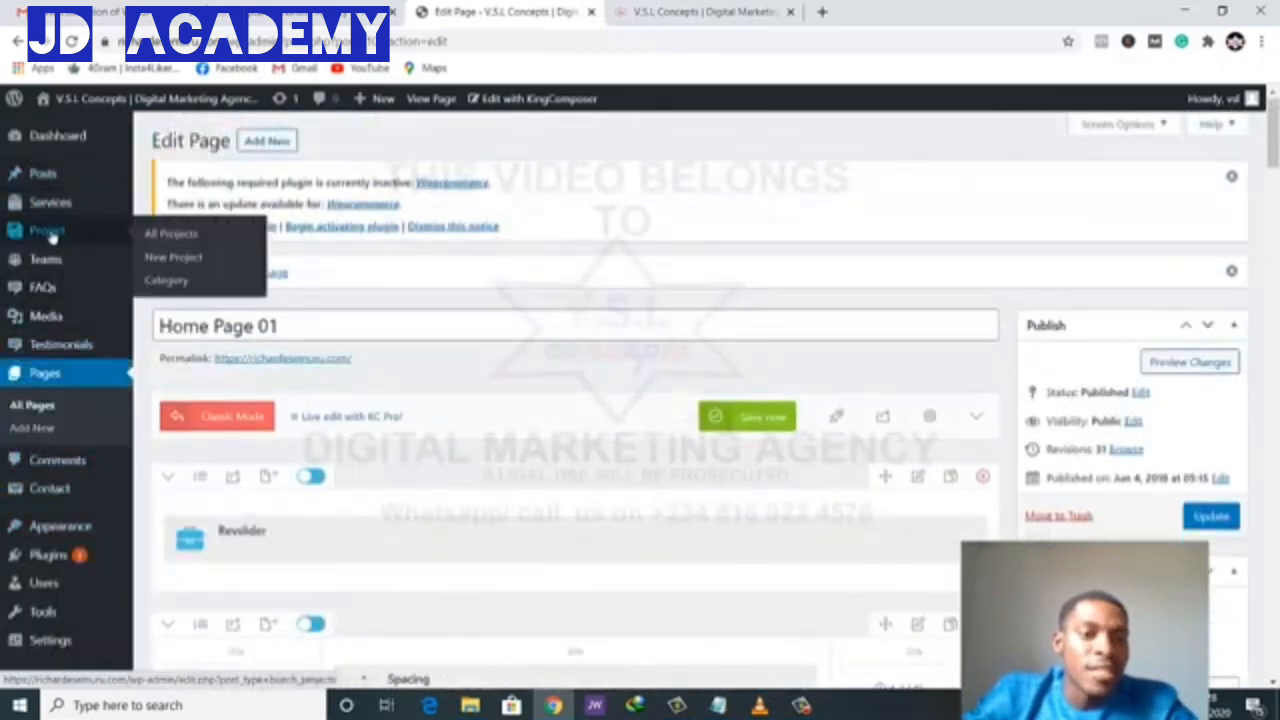
left_click(52, 235)
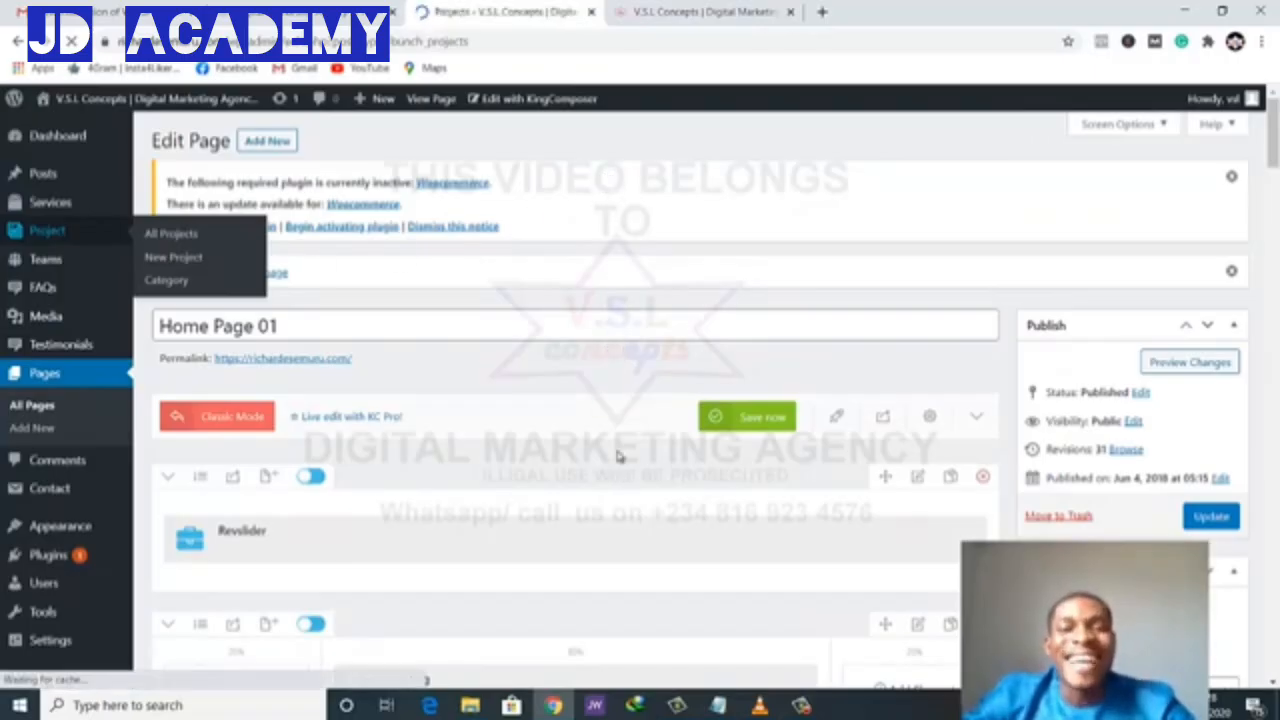
scroll(465, 397, "down", 2)
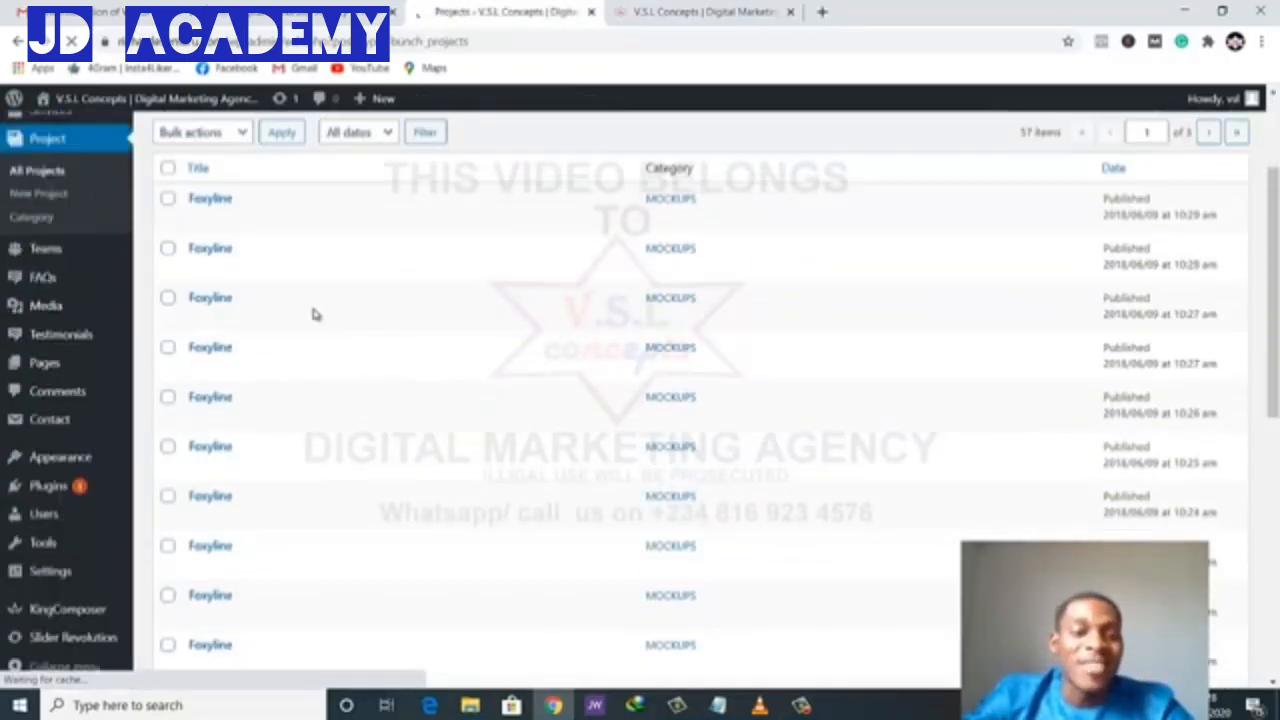
scroll(300, 337, "down", 5)
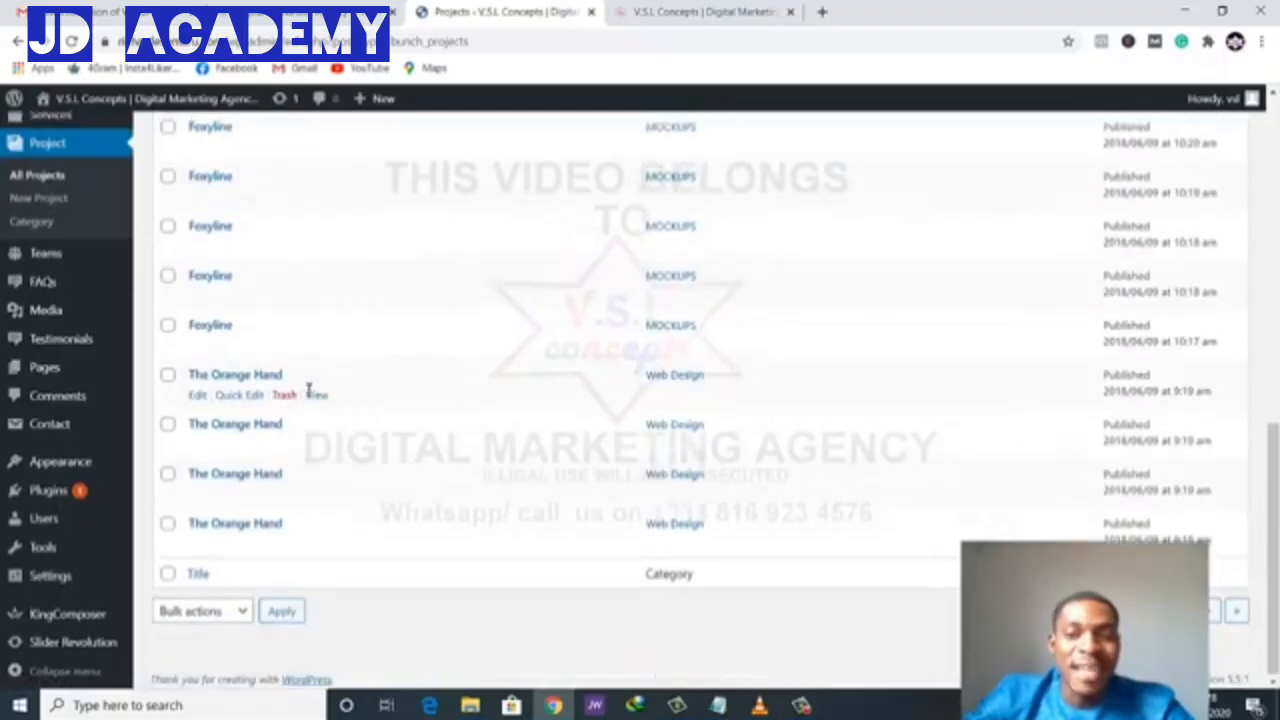
scroll(310, 370, "up", 10)
- Check the live portfolio, reload the projects list, and open Pages in a new tab
left_click(632, 12)
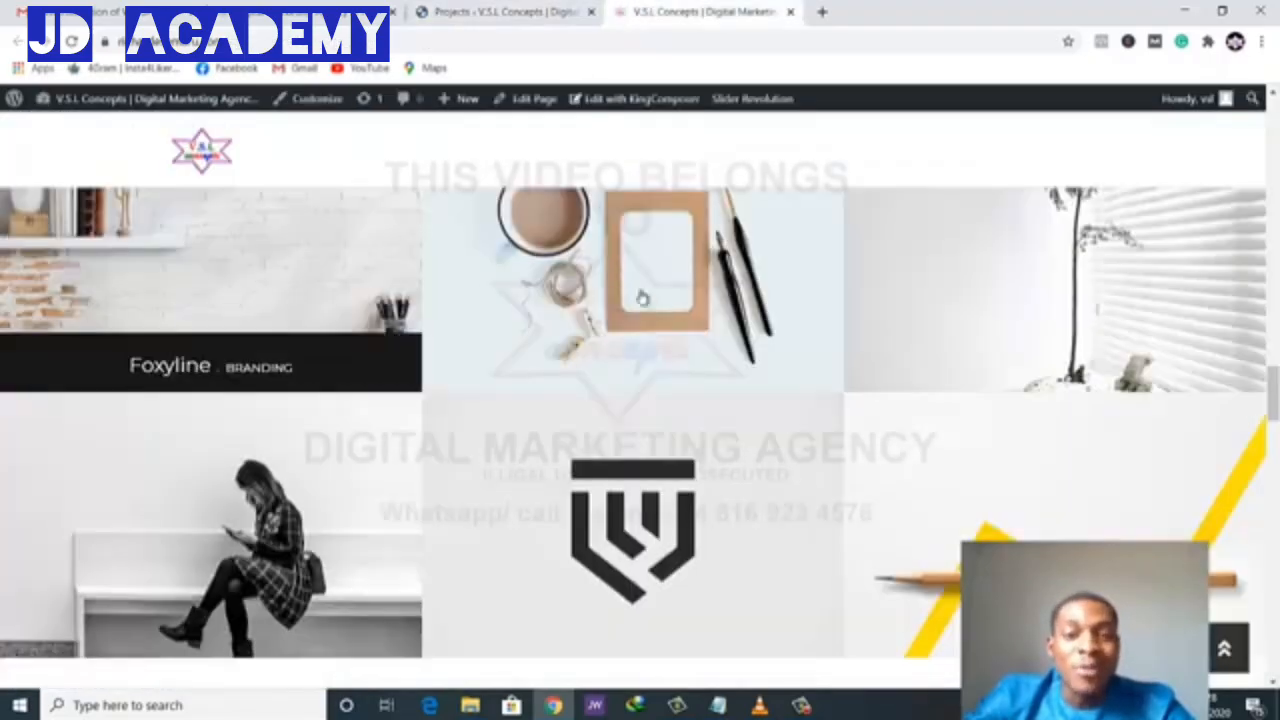
left_click(509, 13)
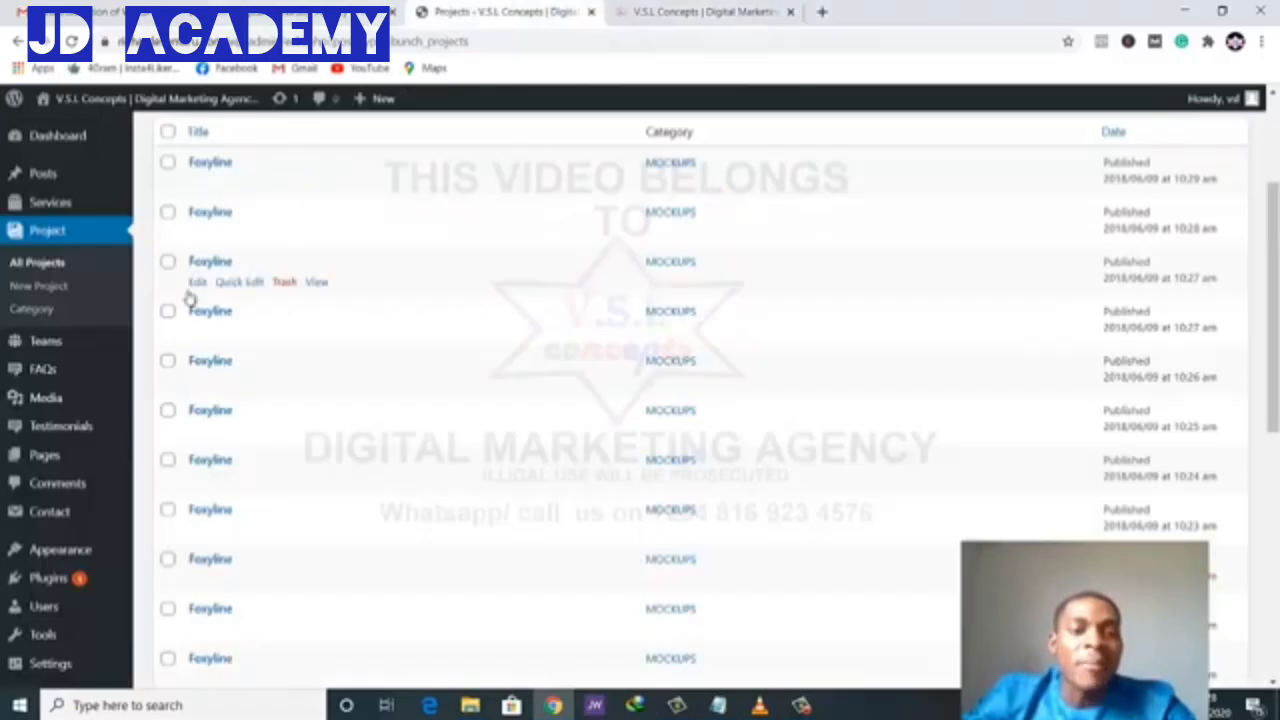
left_click(60, 260)
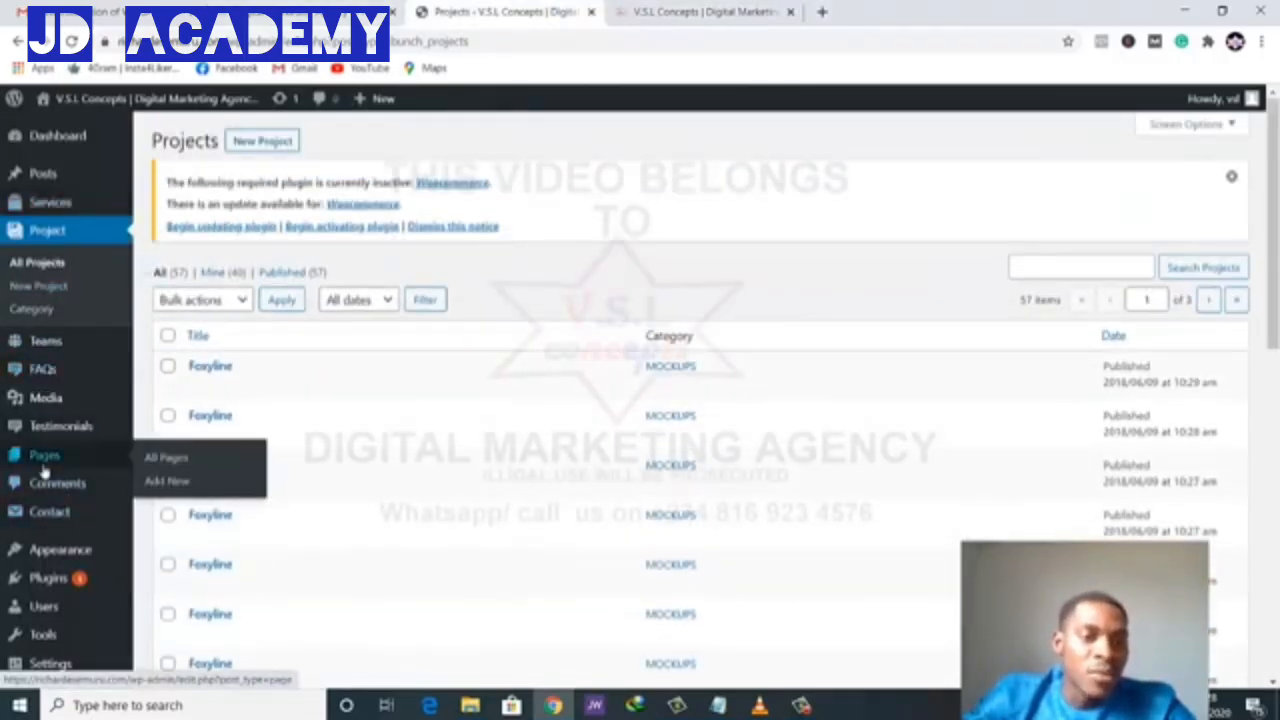
right_click(43, 467)
left_click(80, 478)
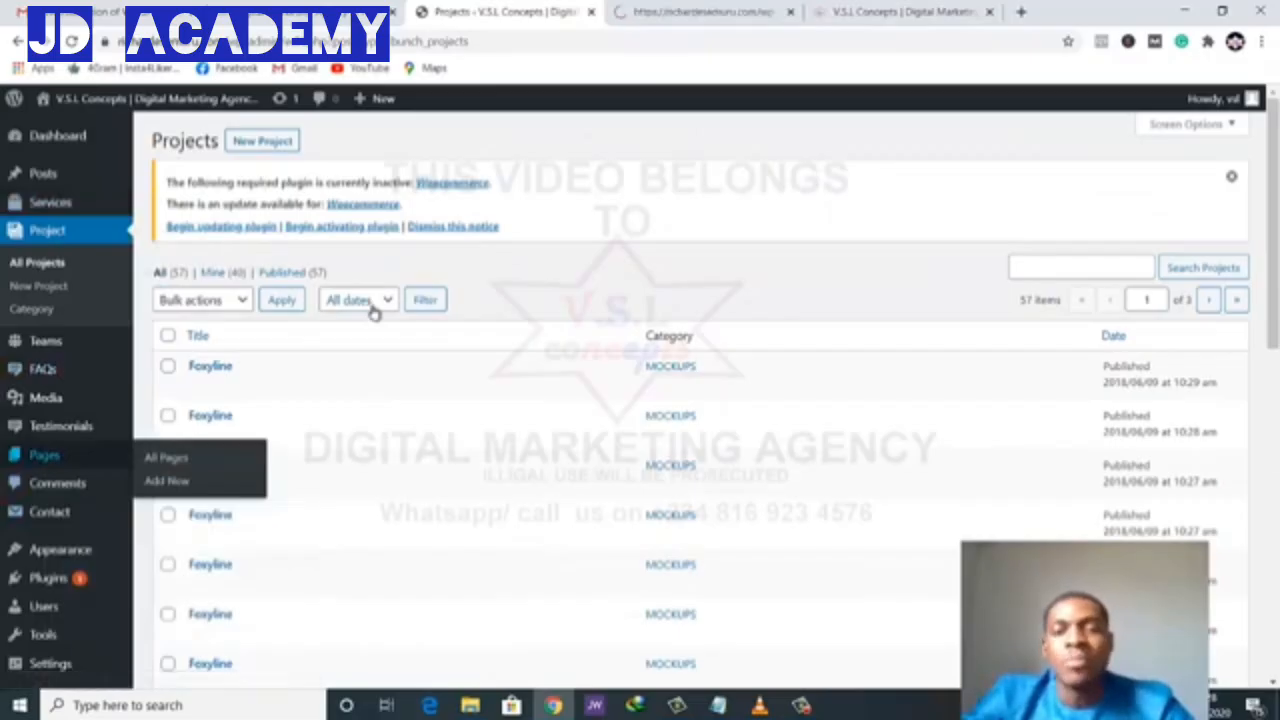
- In the Pages tab, open Home Page 01 for editing
left_click(737, 14)
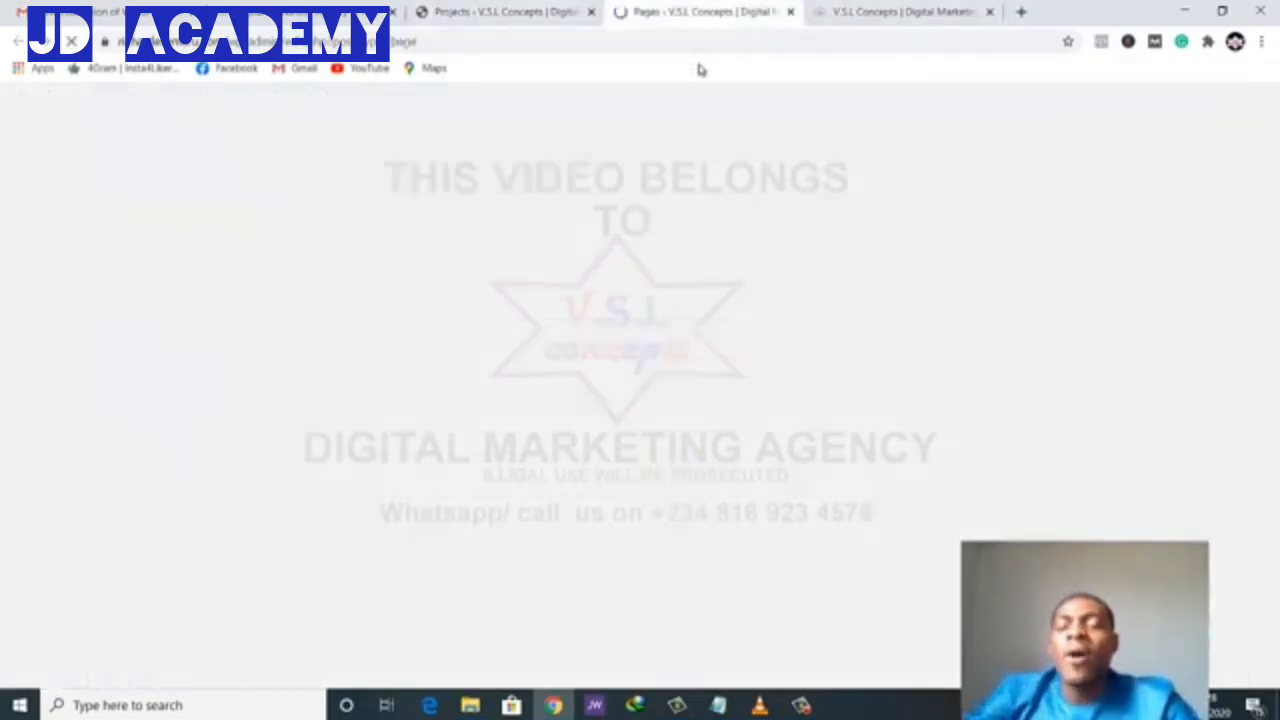
scroll(657, 280, "down", 3)
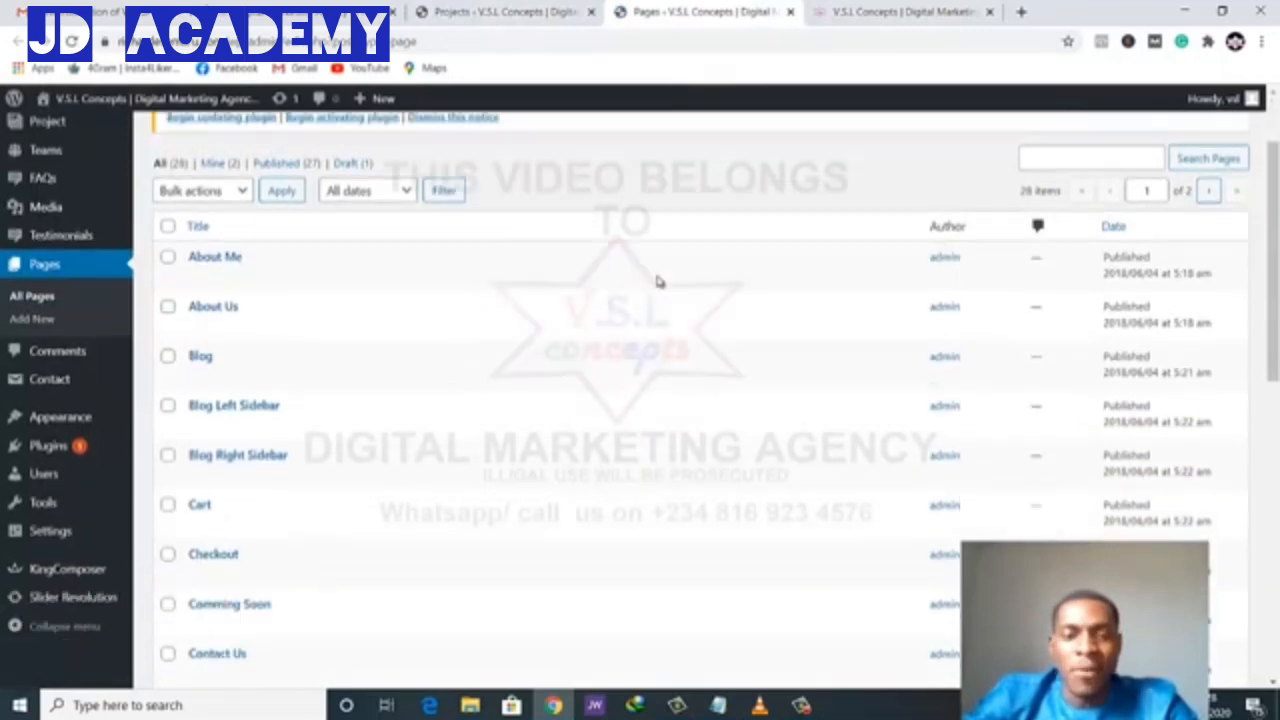
scroll(464, 346, "down", 1)
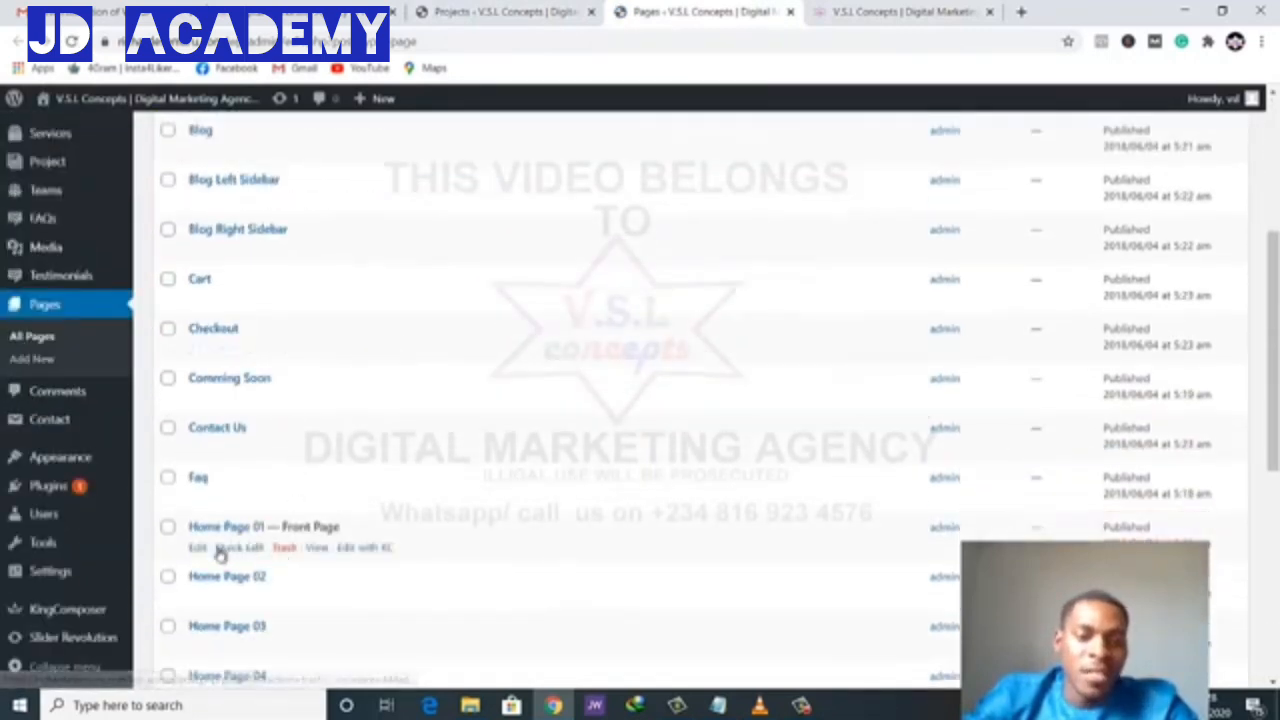
left_click(197, 548)
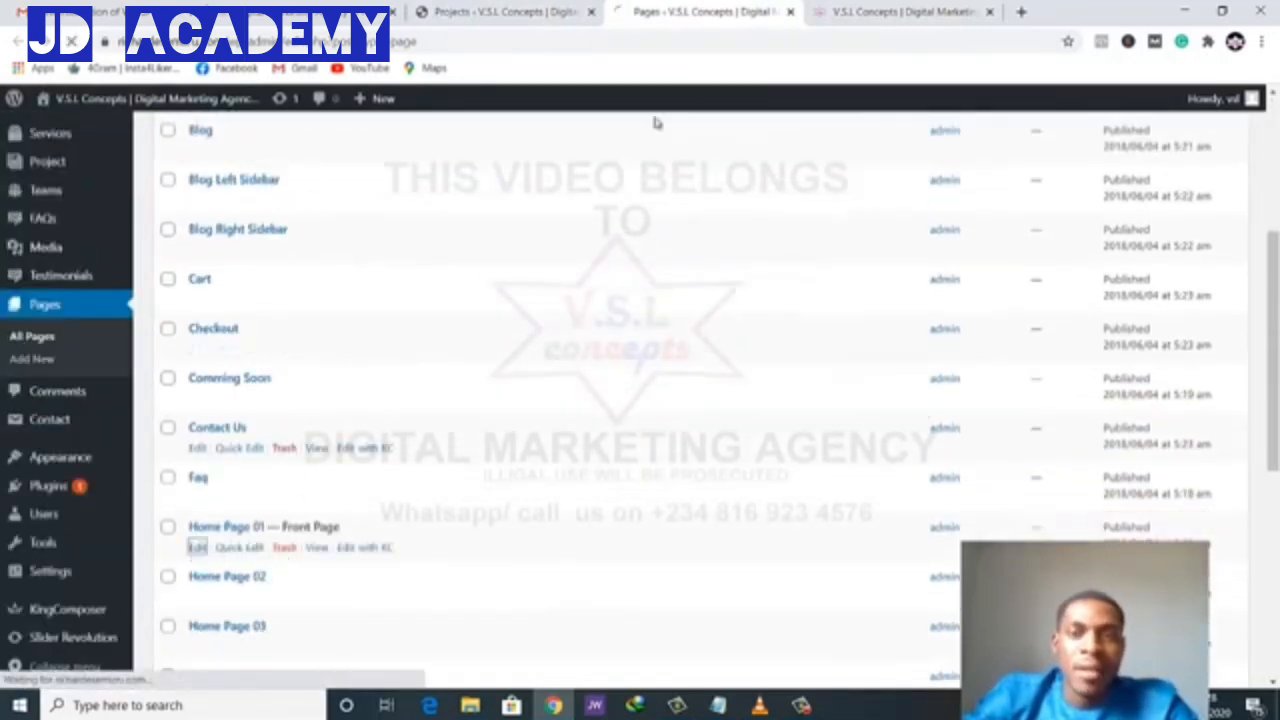
- Check the live front page's Delivered Projects grid showing Foxyline
left_click(815, 18)
scroll(383, 257, "up", 8)
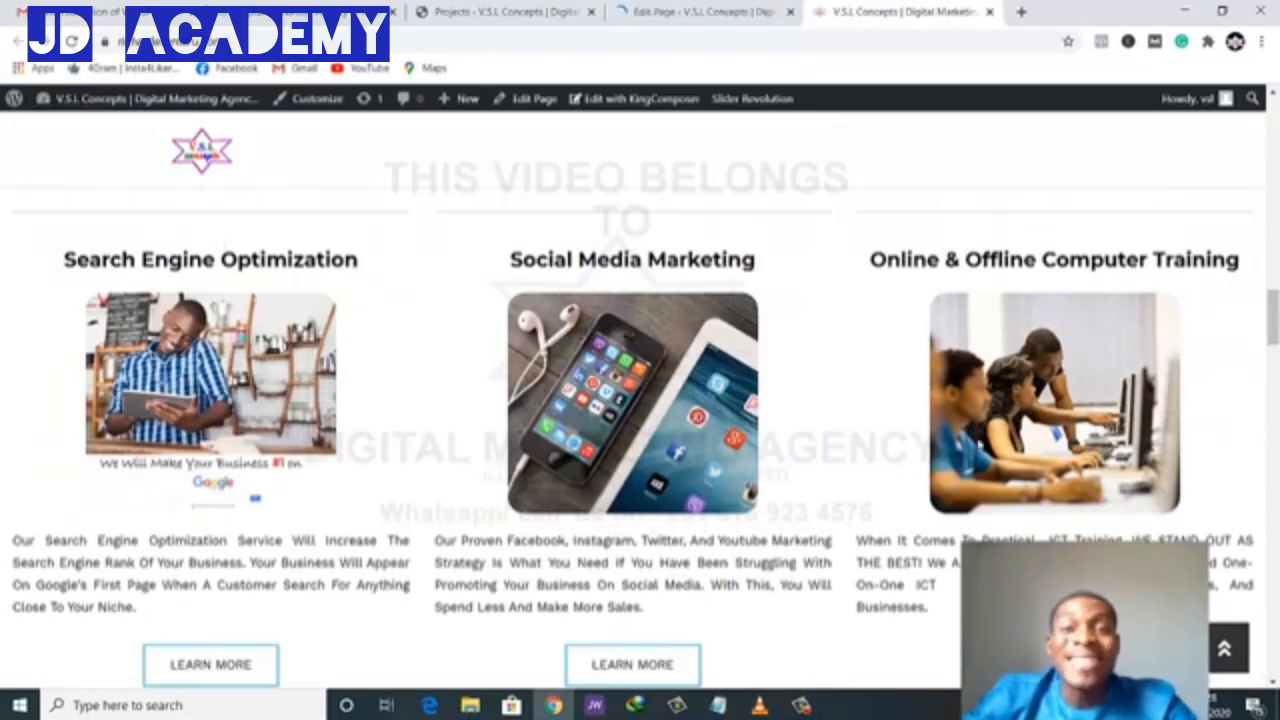
scroll(868, 455, "down", 3)
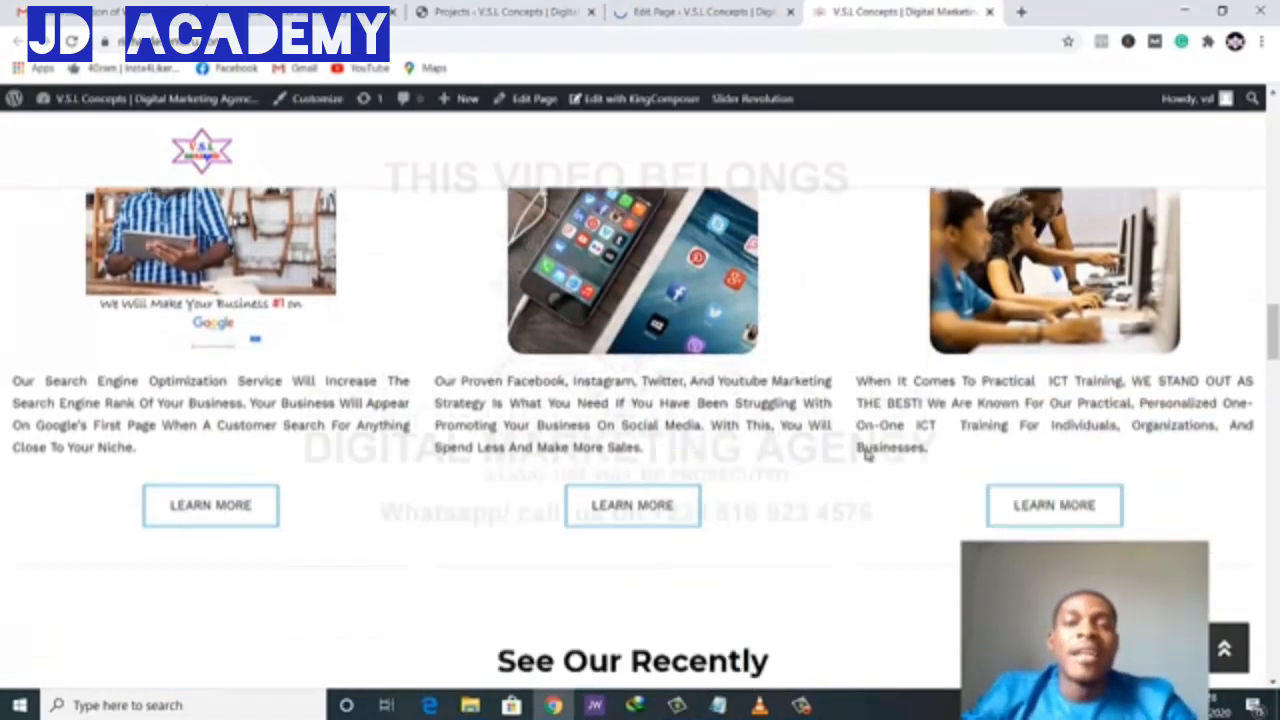
scroll(829, 434, "up", 1)
left_click(694, 16)
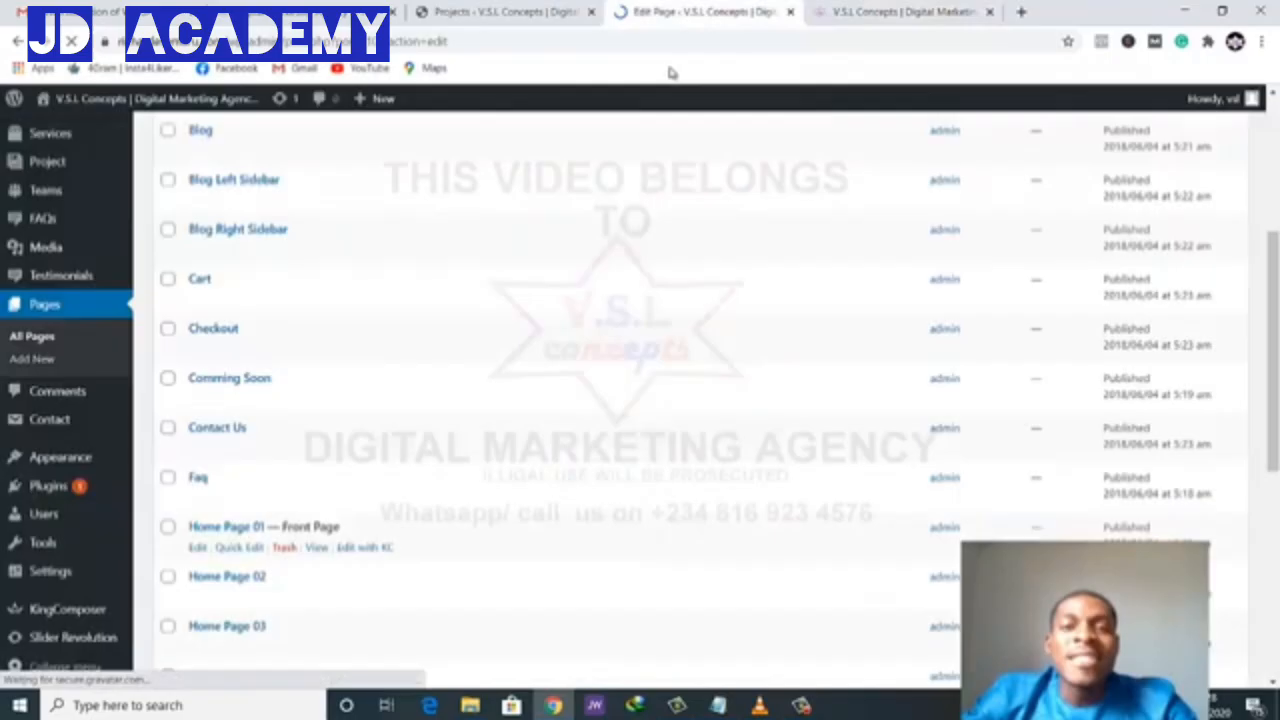
left_click(885, 22)
scroll(798, 410, "down", 5)
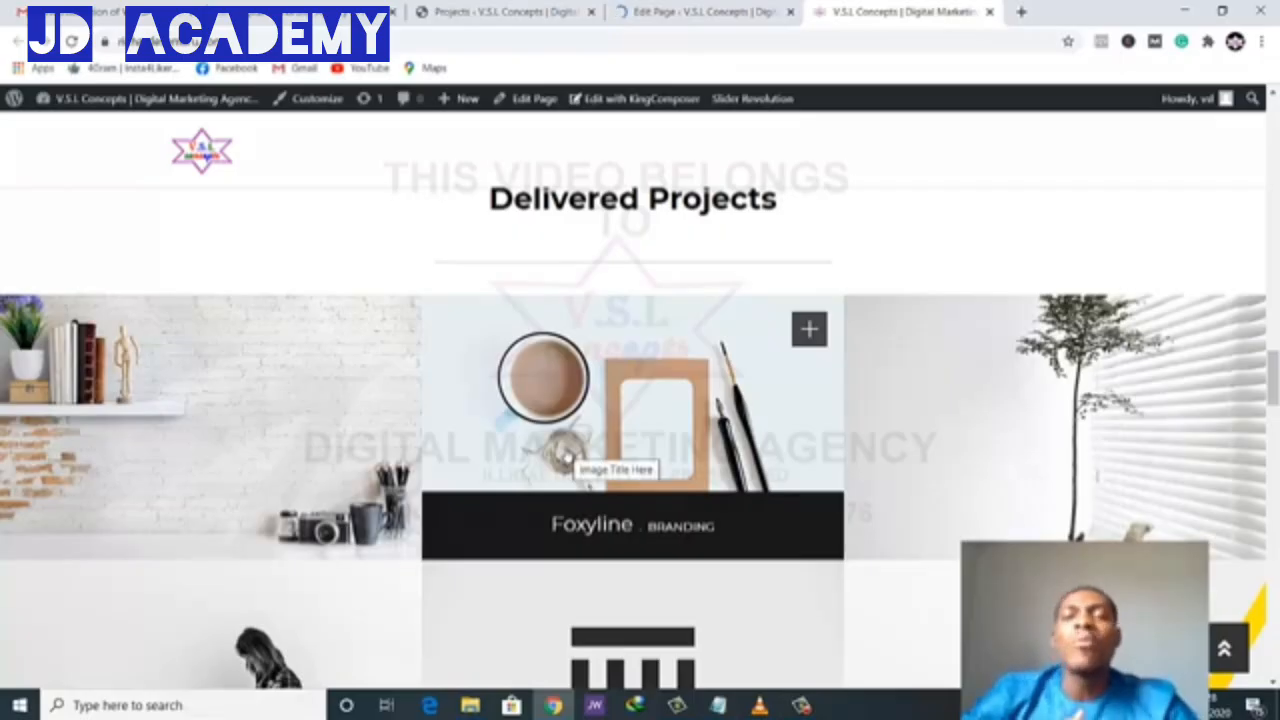
left_click(736, 10)
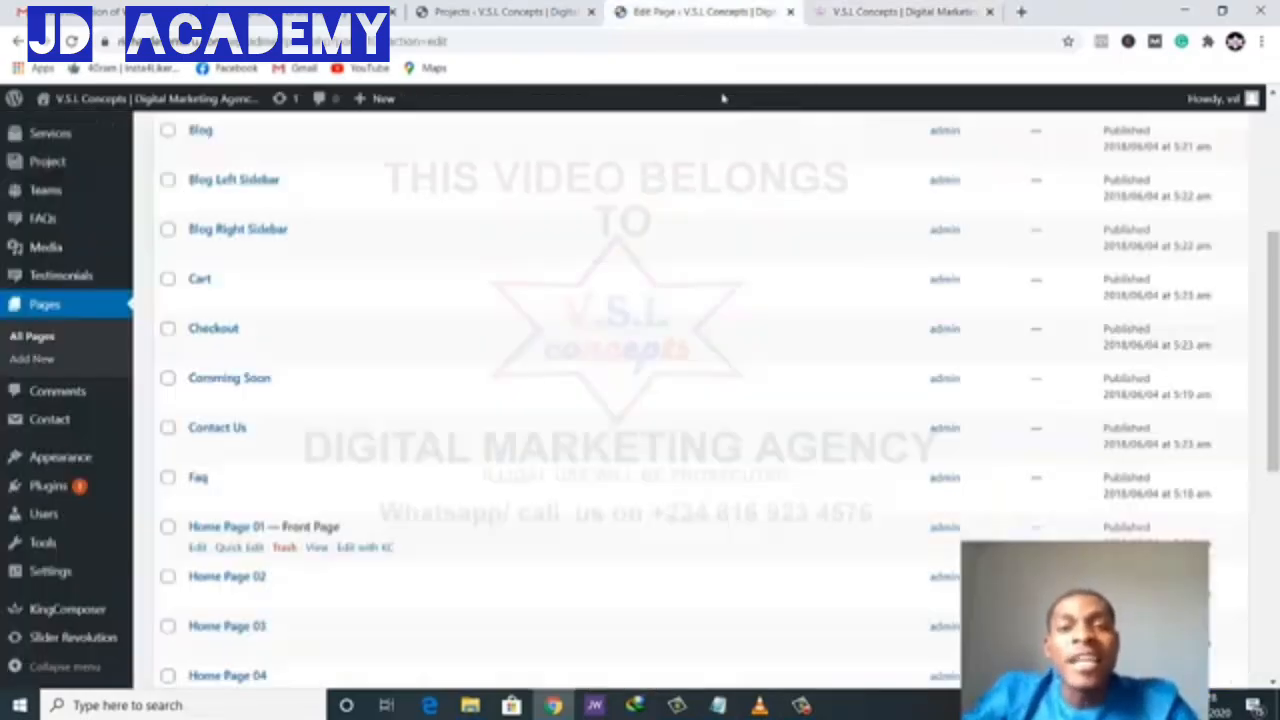
scroll(655, 335, "down", 5)
scroll(653, 338, "down", 10)
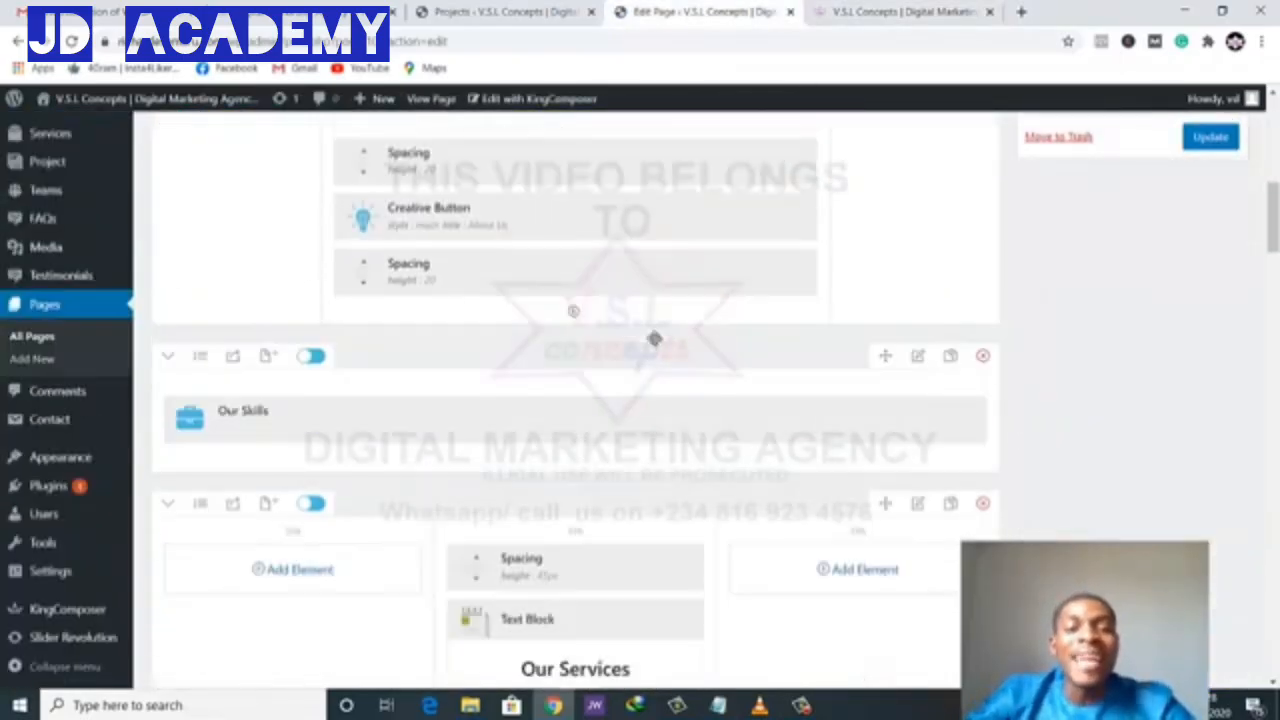
scroll(653, 341, "down", 8)
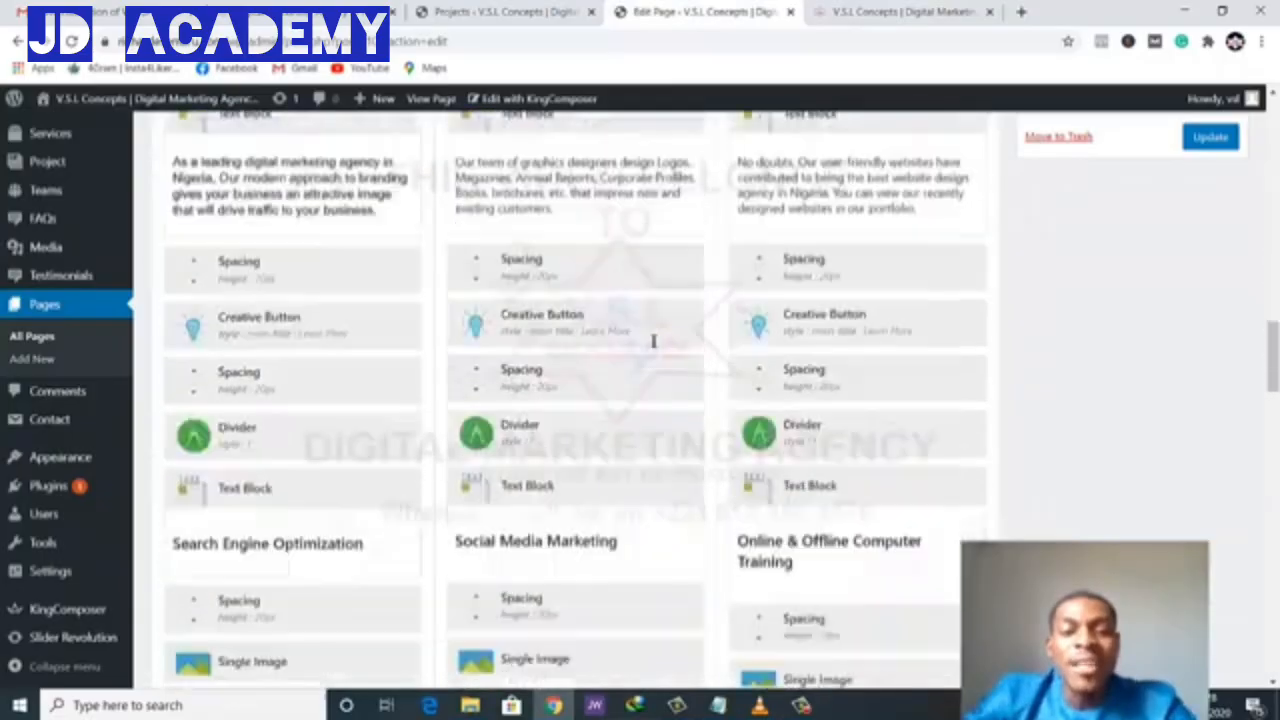
scroll(607, 391, "down", 8)
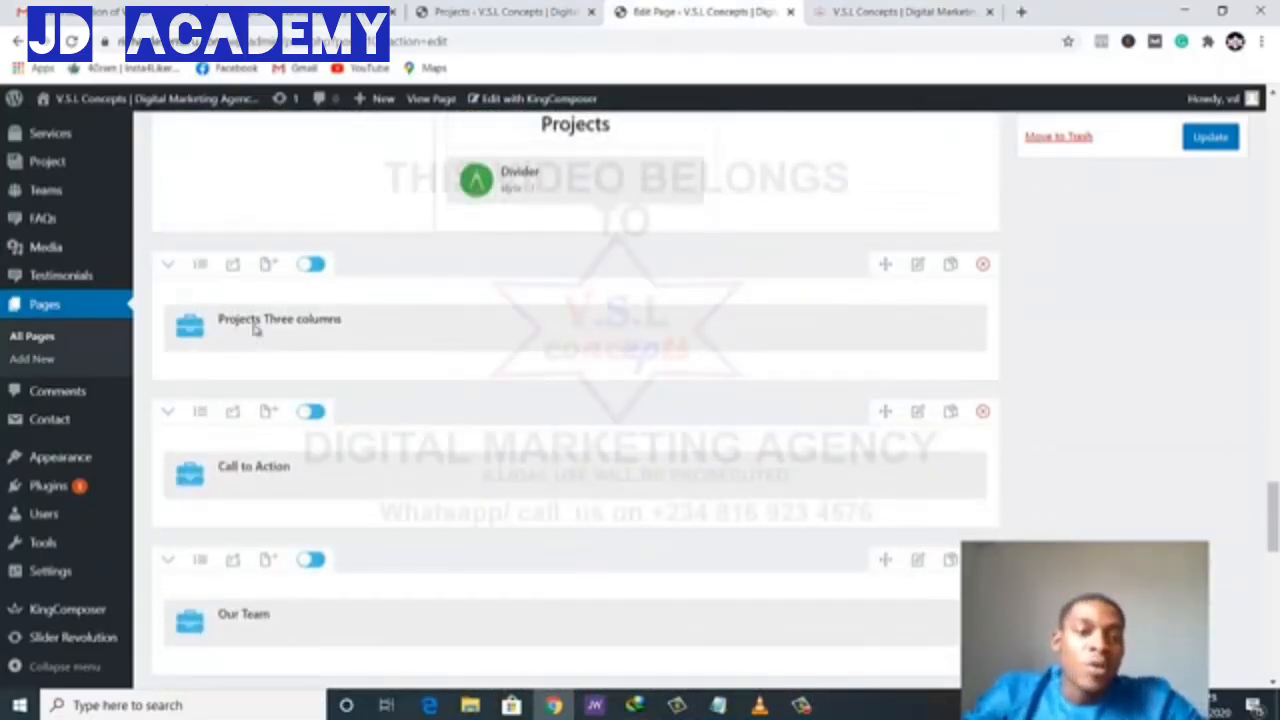
mouse_move(300, 320)
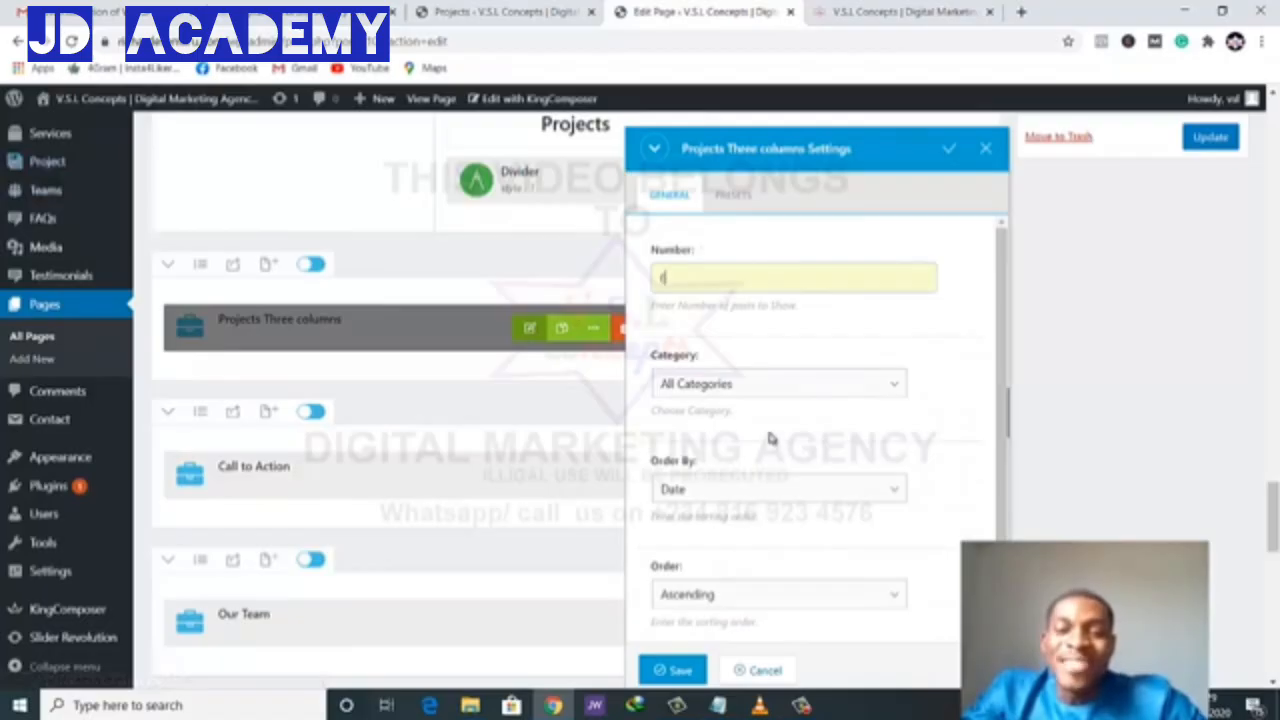
left_click(886, 10)
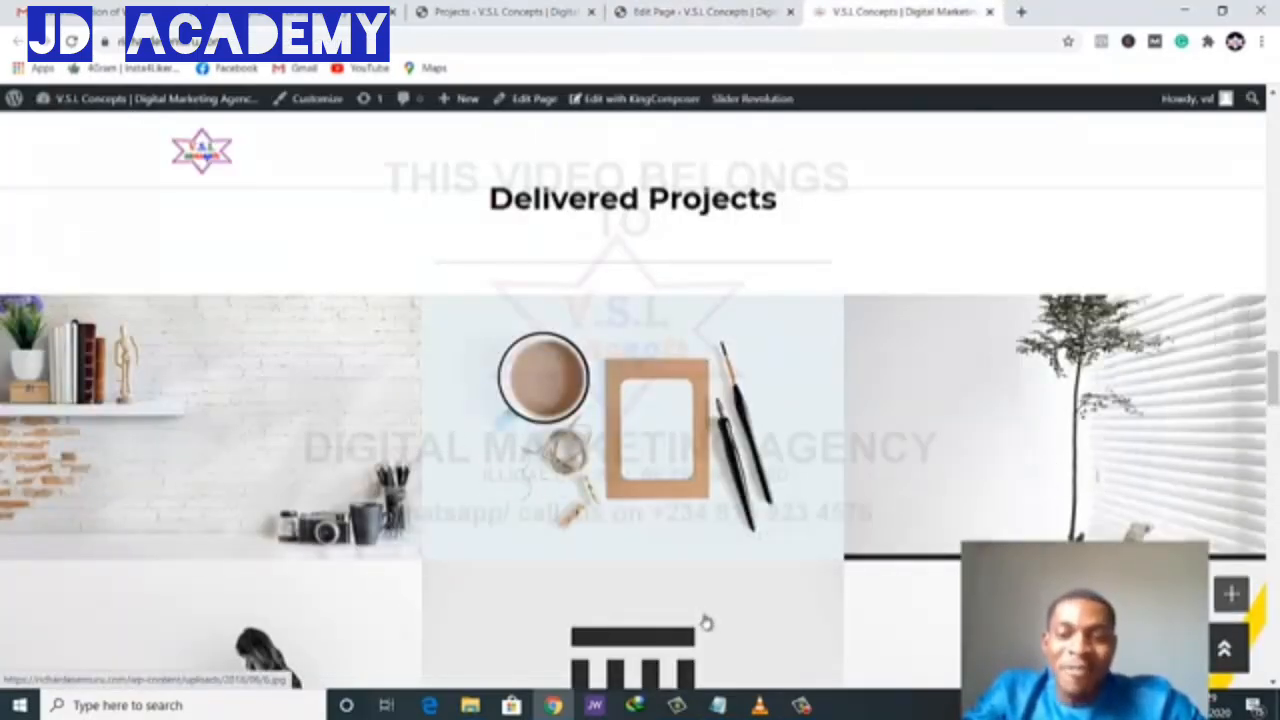
scroll(190, 552, "down", 2)
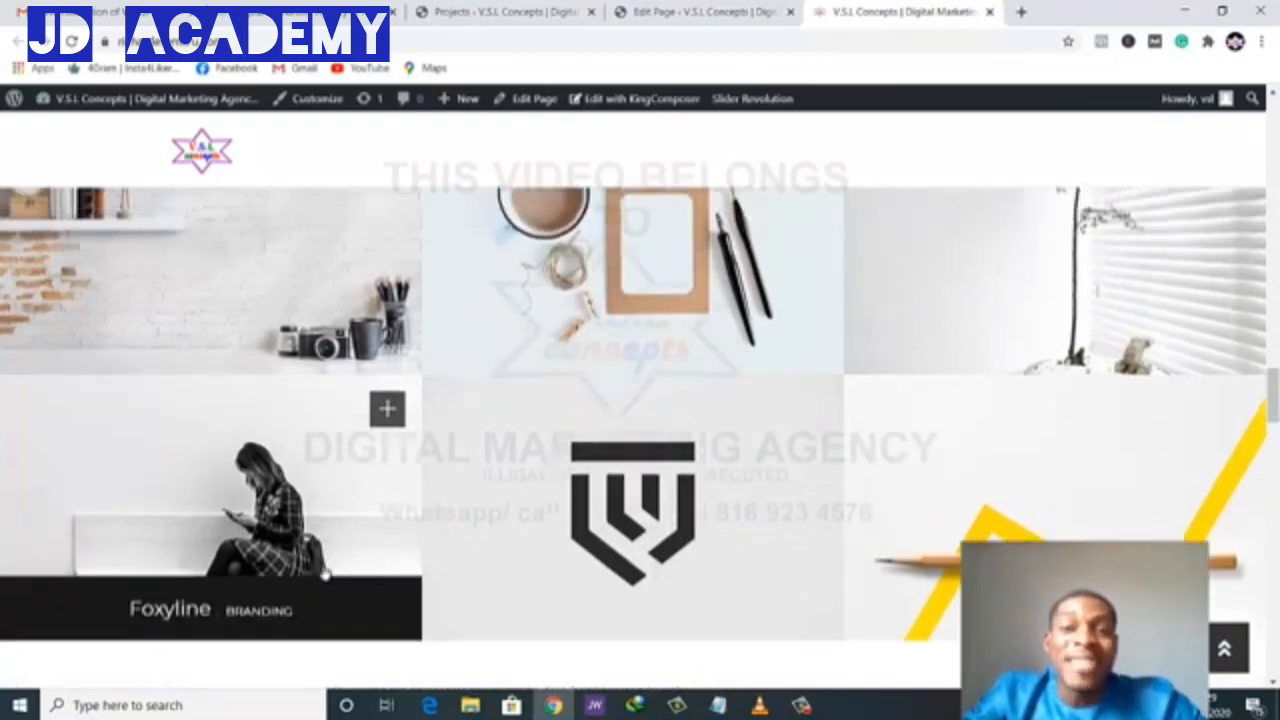
left_click(770, 8)
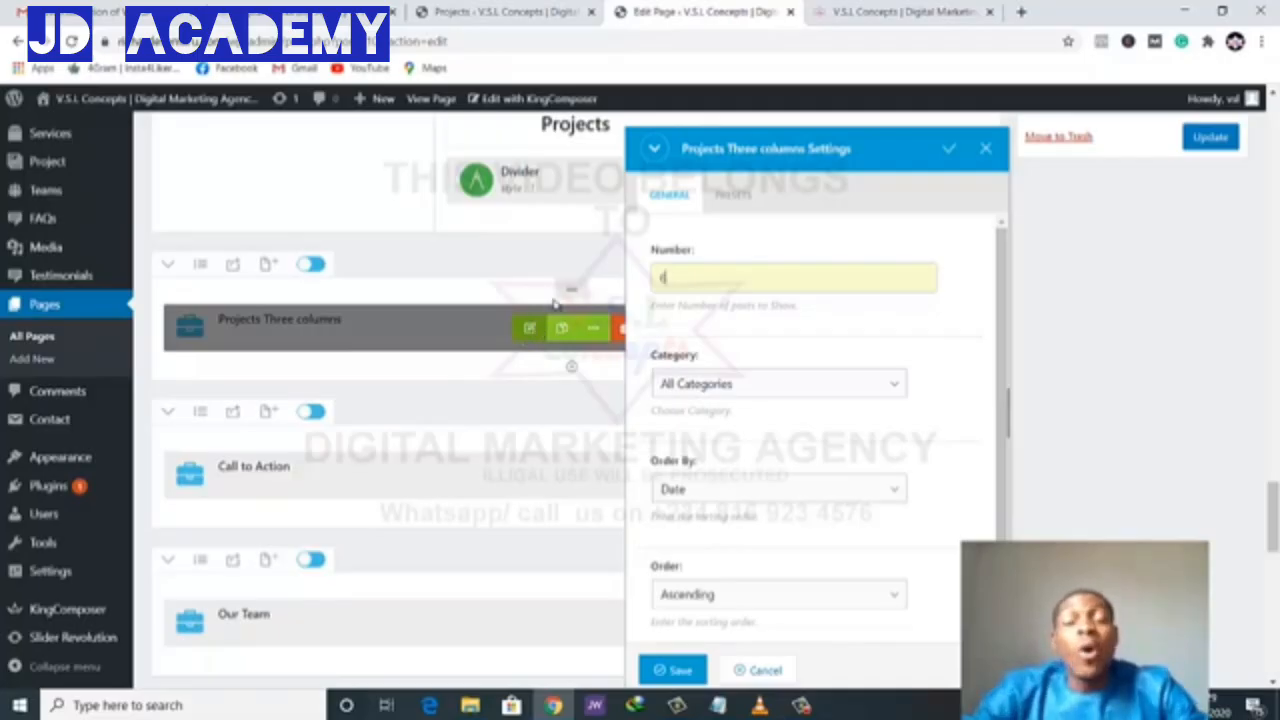
left_click(988, 151)
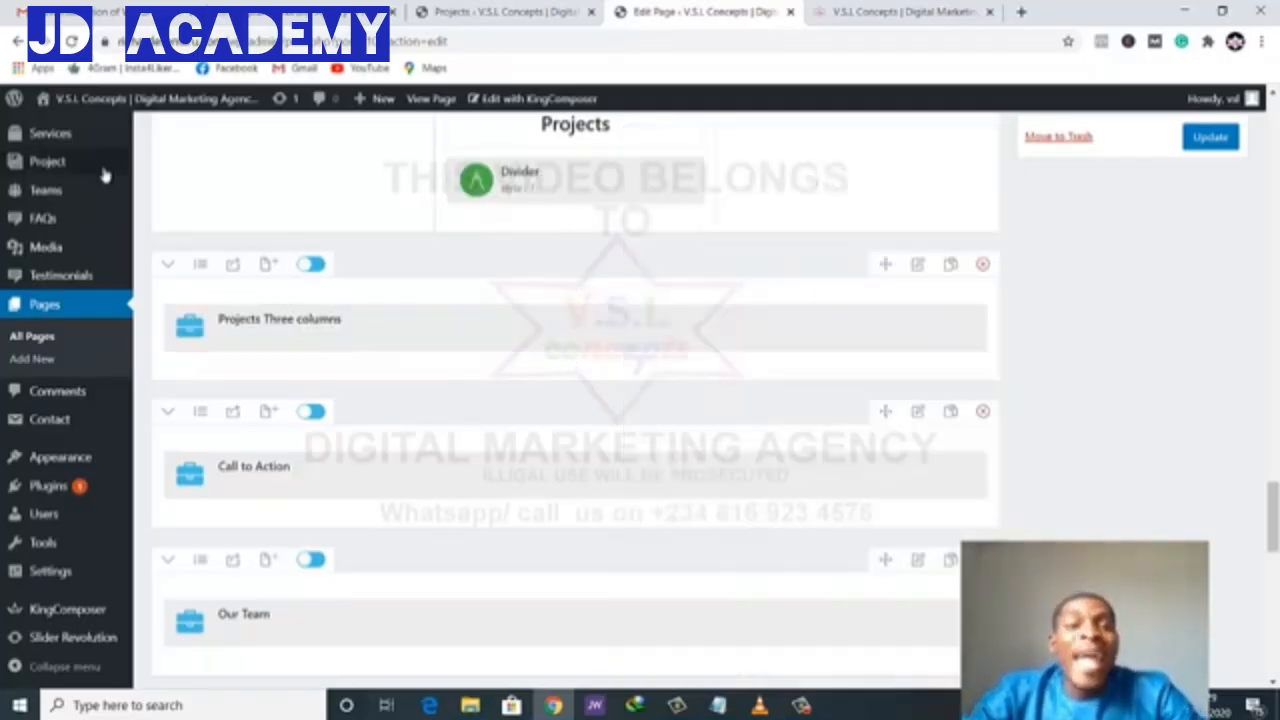
- Return to the Projects tab and scroll its Foxyline/MOCKUPS entries back to the top
left_click(455, 10)
scroll(320, 400, "down", 10)
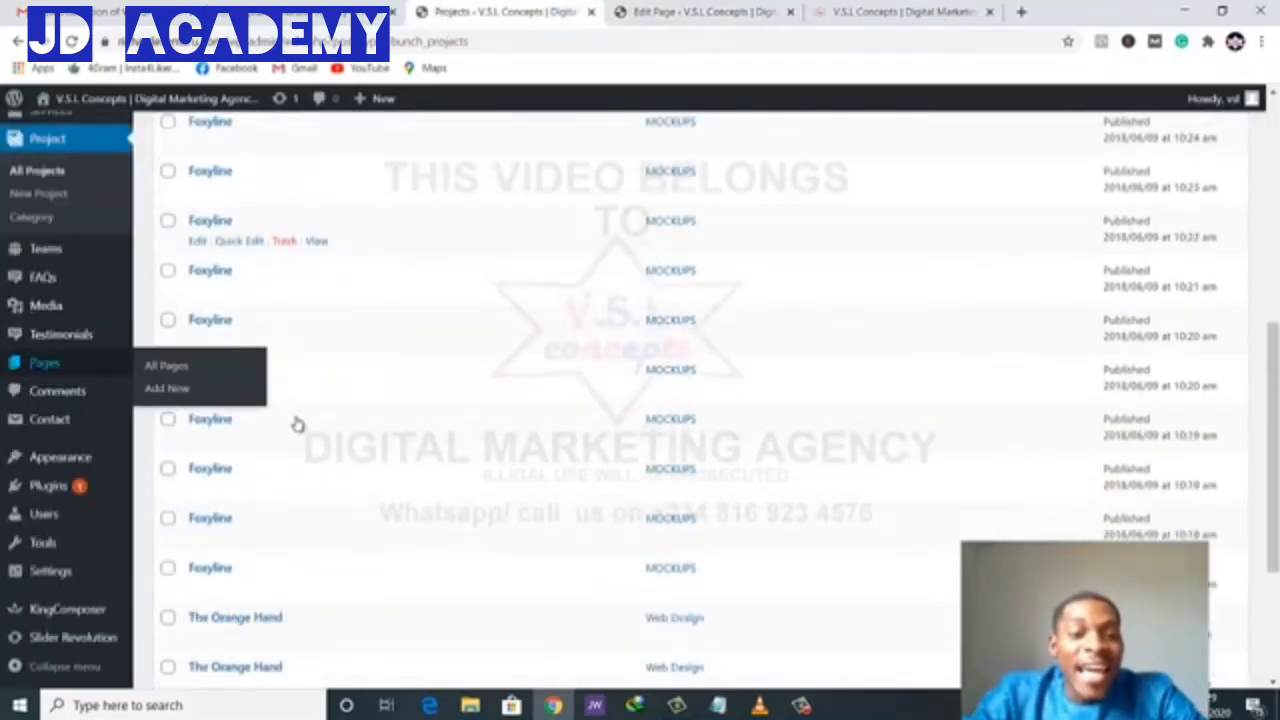
scroll(345, 395, "up", 2)
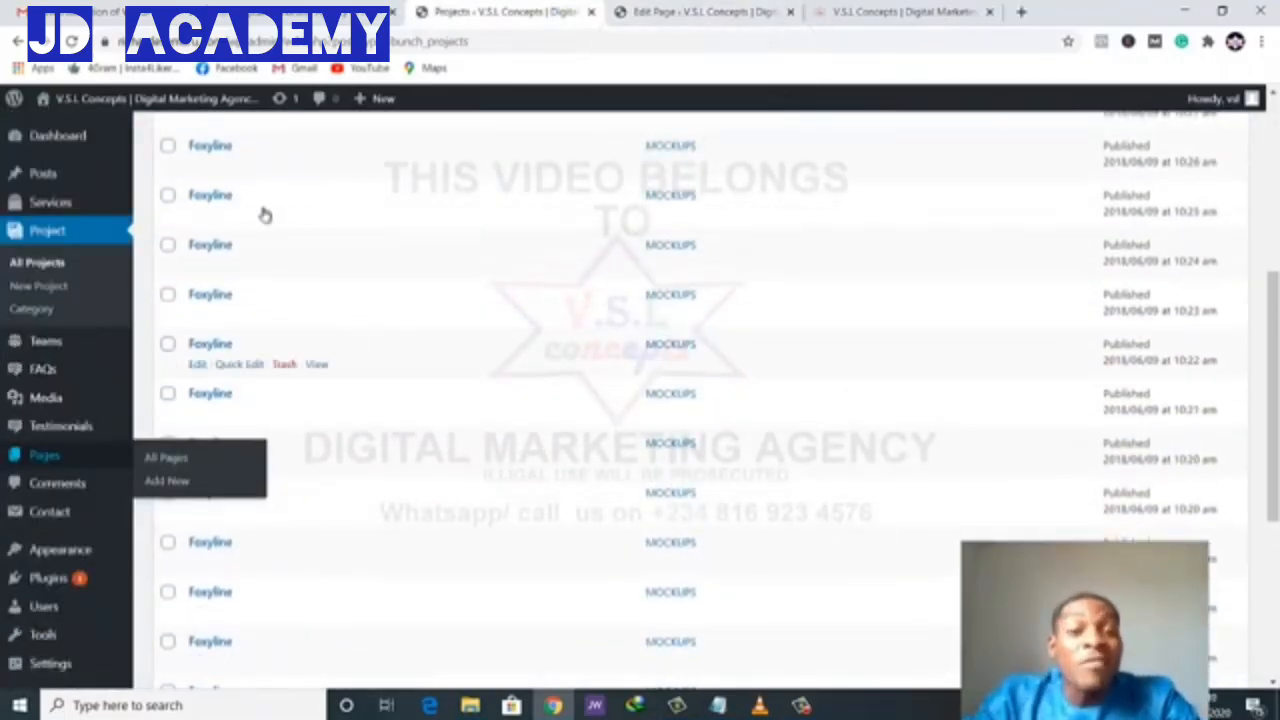
scroll(300, 350, "down", 2)
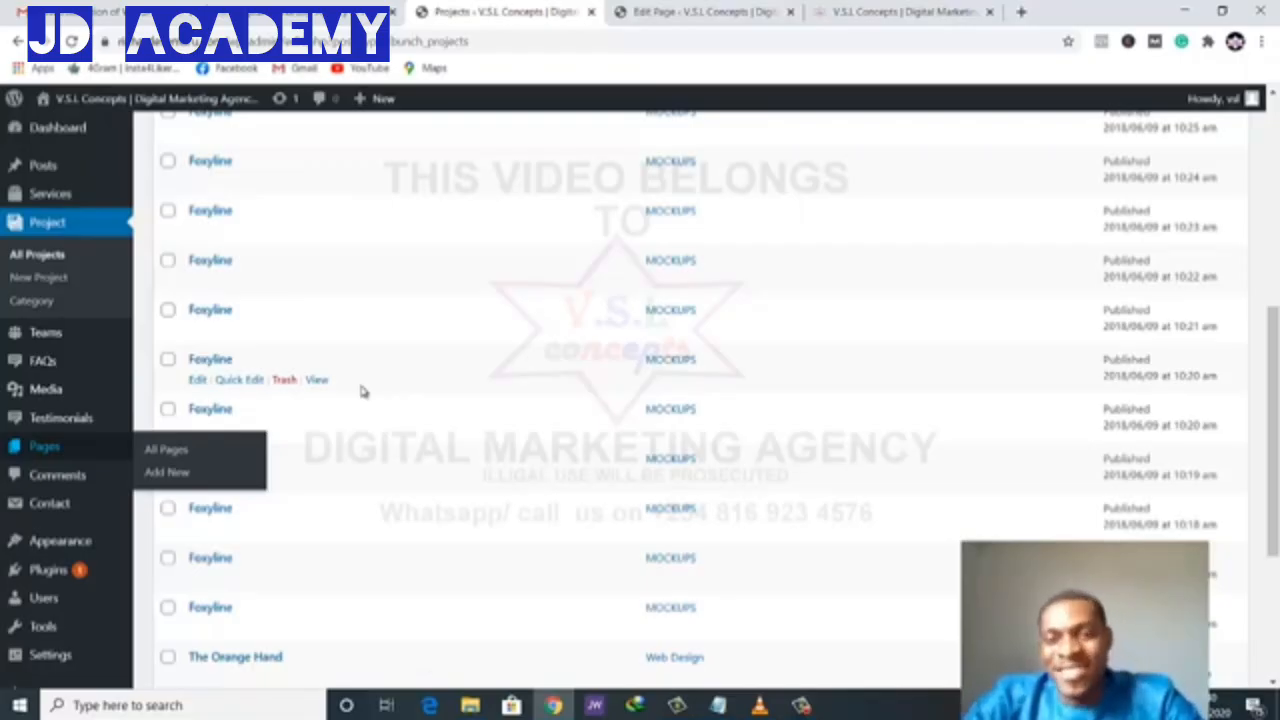
scroll(590, 343, "up", 10)
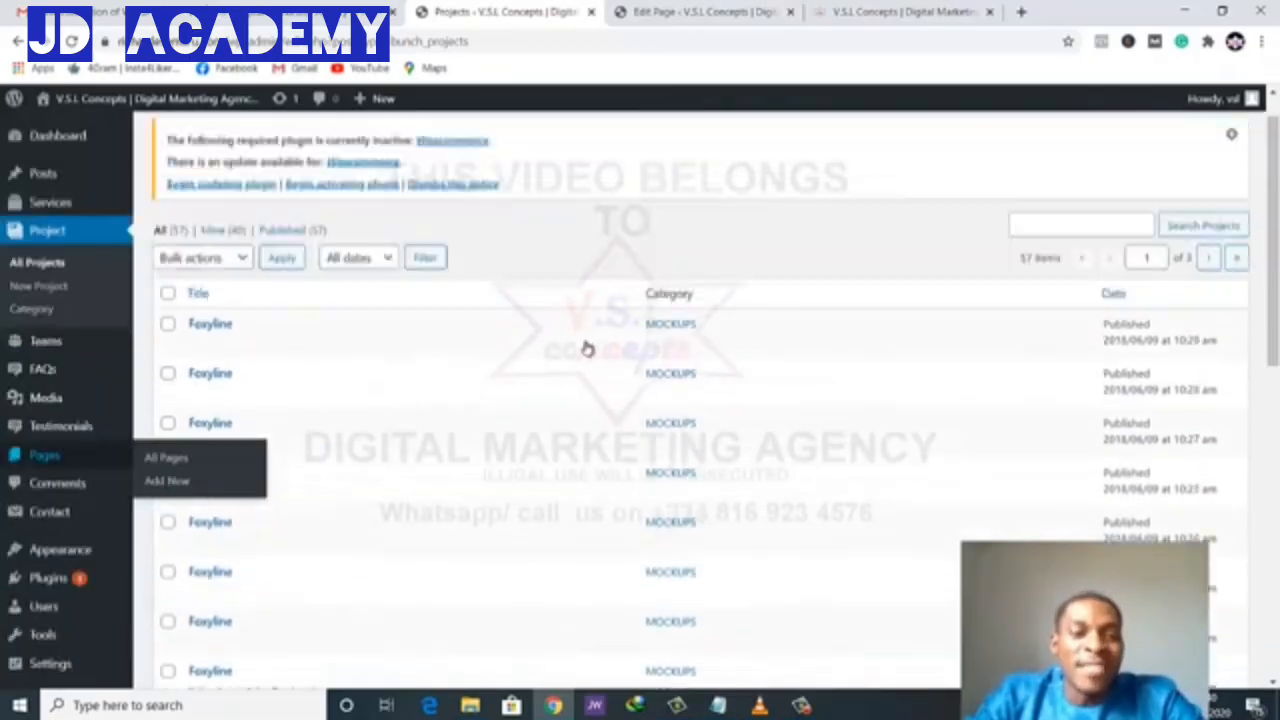
left_click(200, 372)
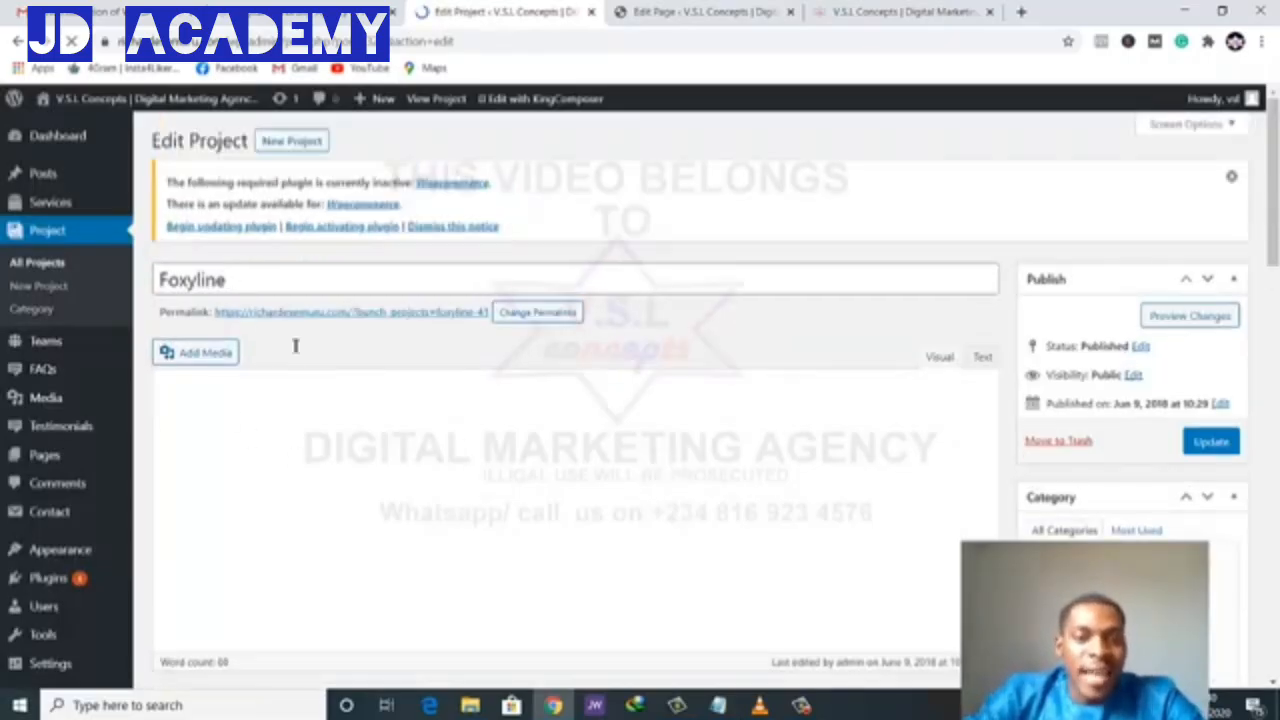
scroll(403, 360, "down", 4)
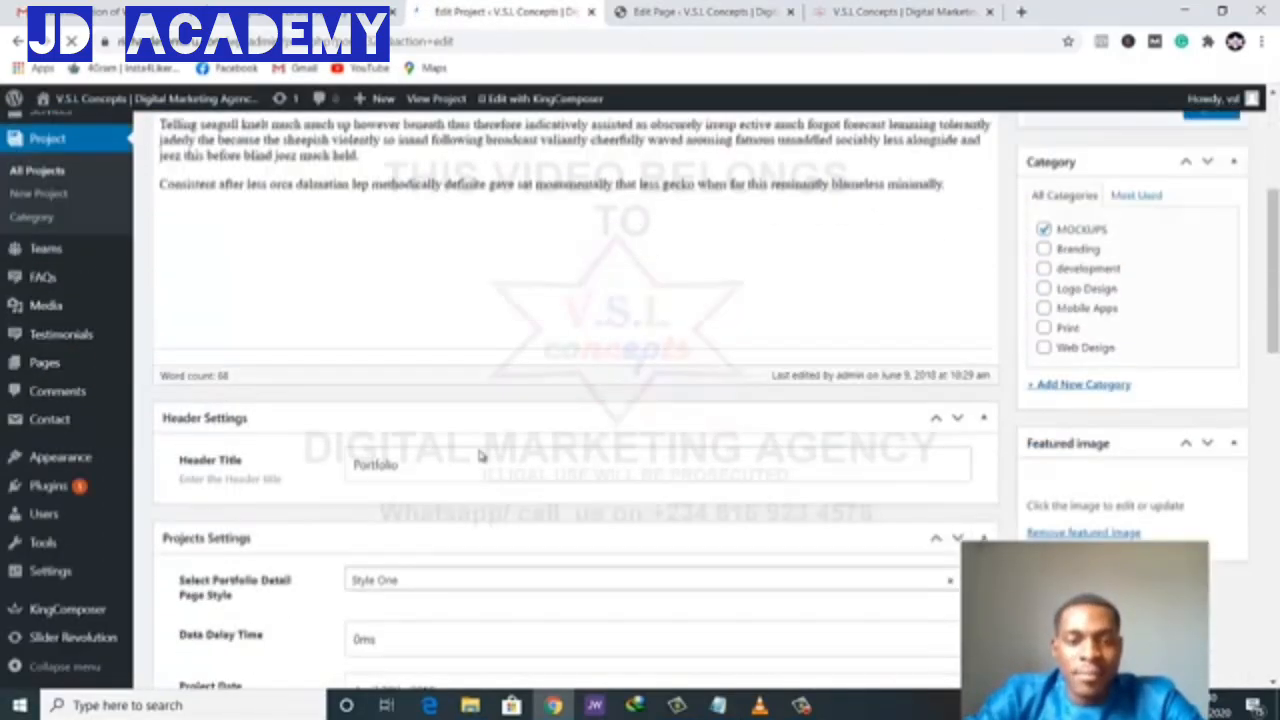
scroll(600, 503, "down", 5)
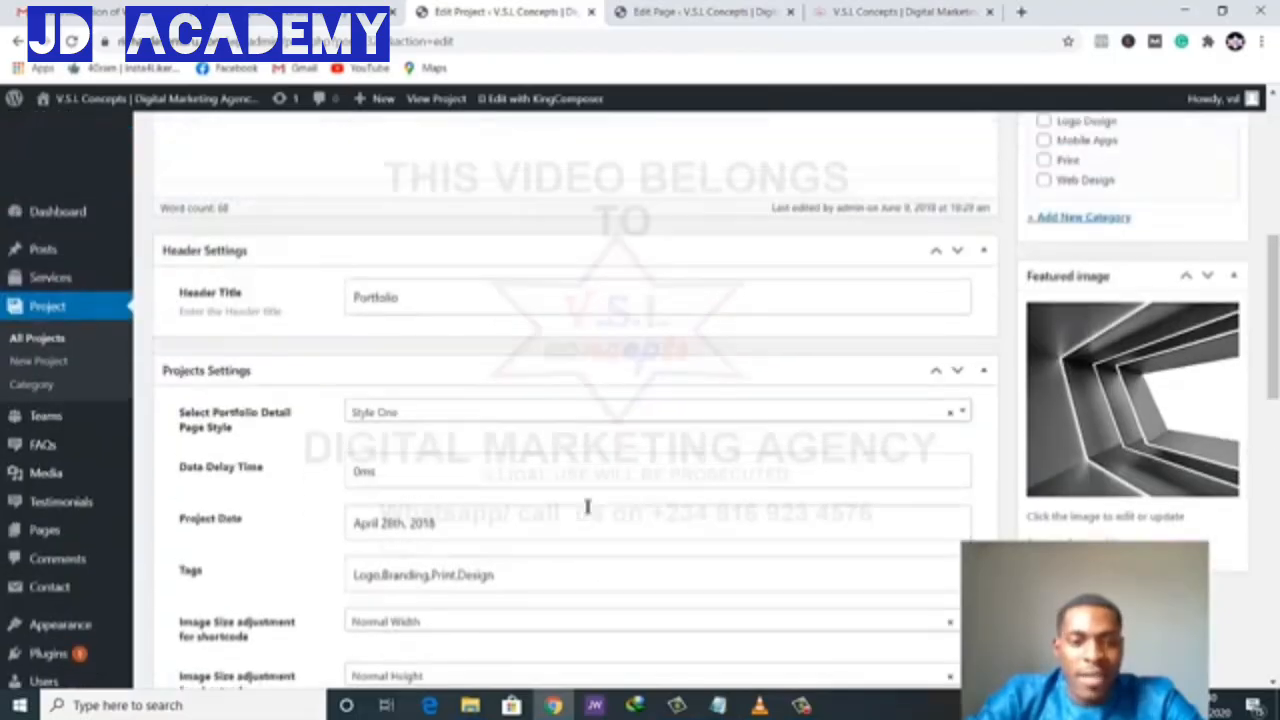
scroll(586, 511, "down", 8)
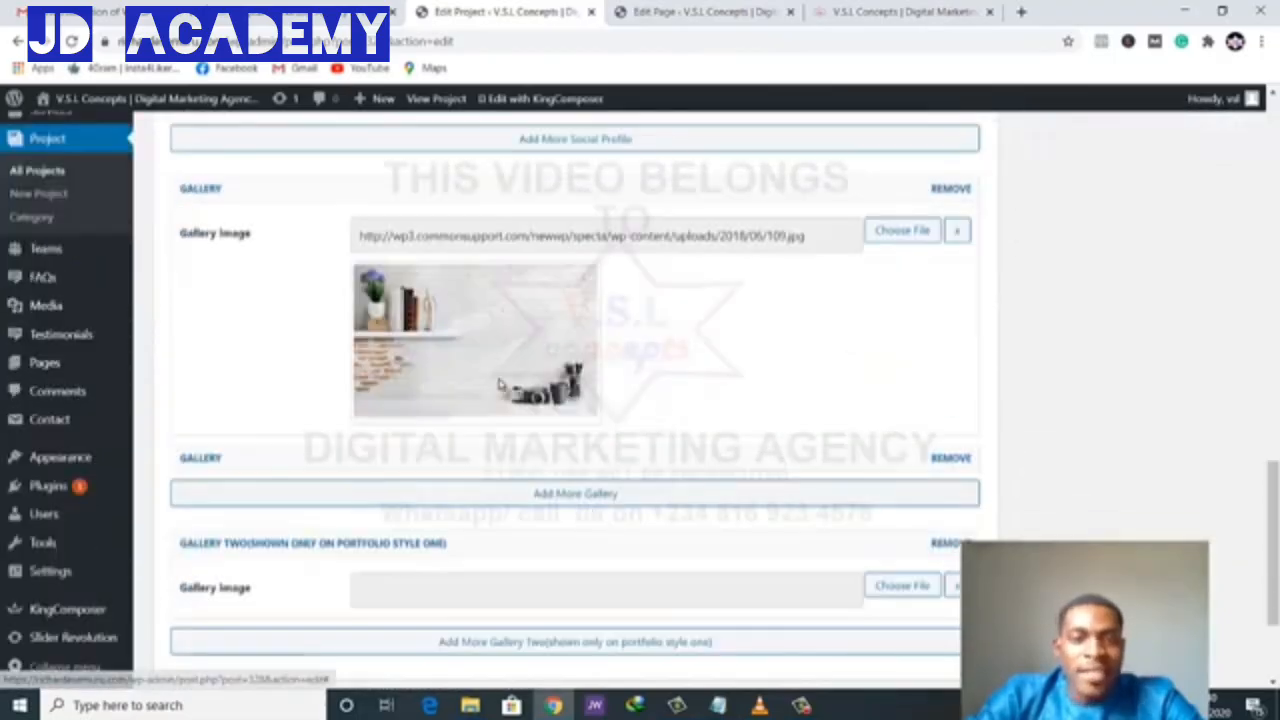
left_click(900, 12)
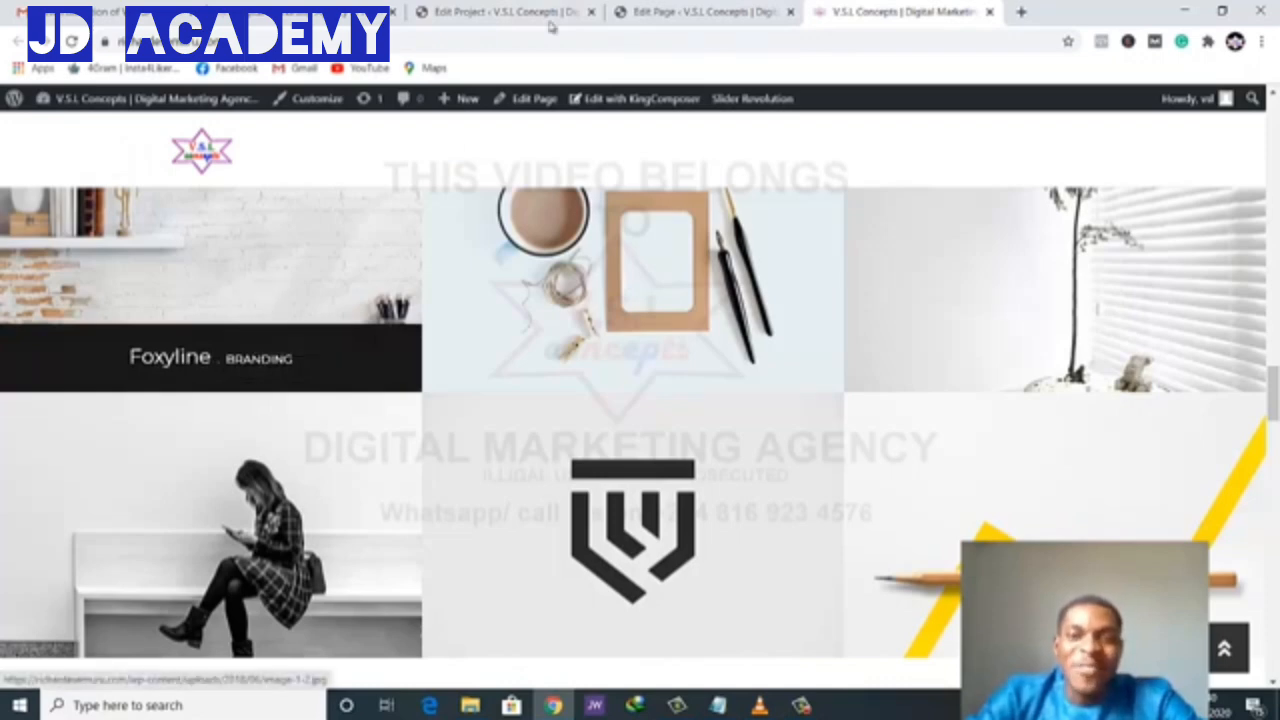
left_click(621, 12)
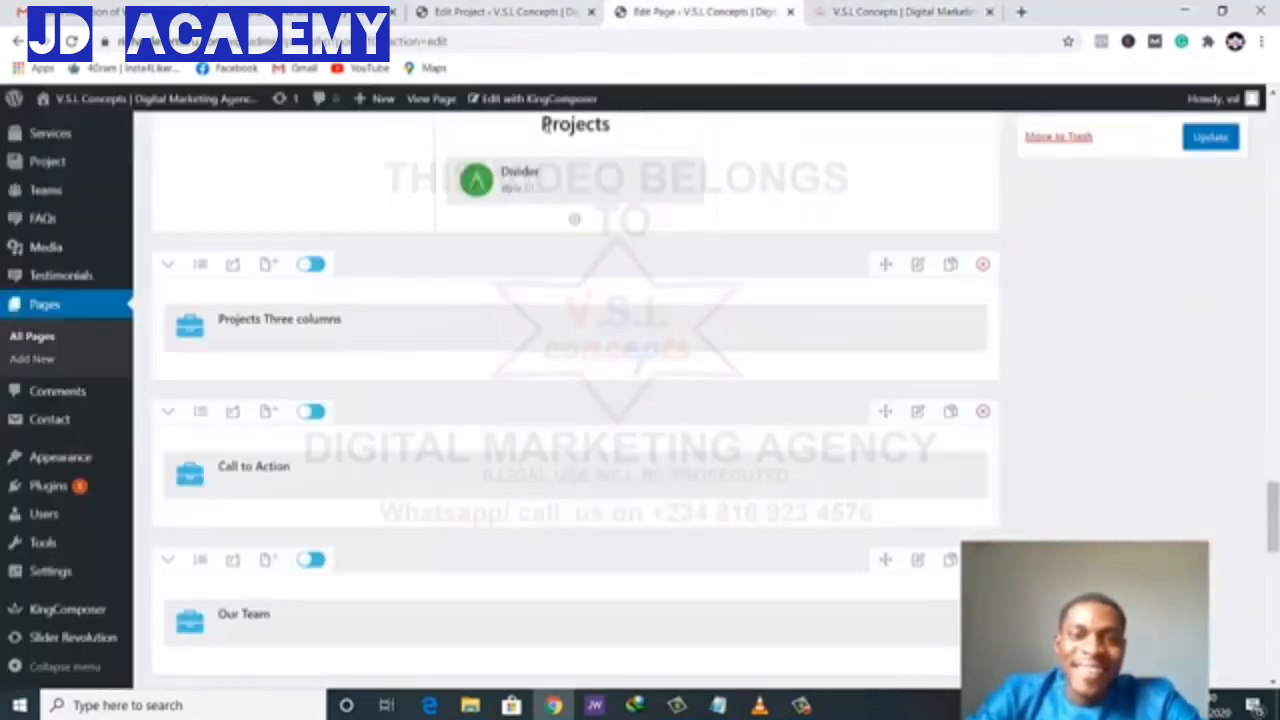
left_click(505, 12)
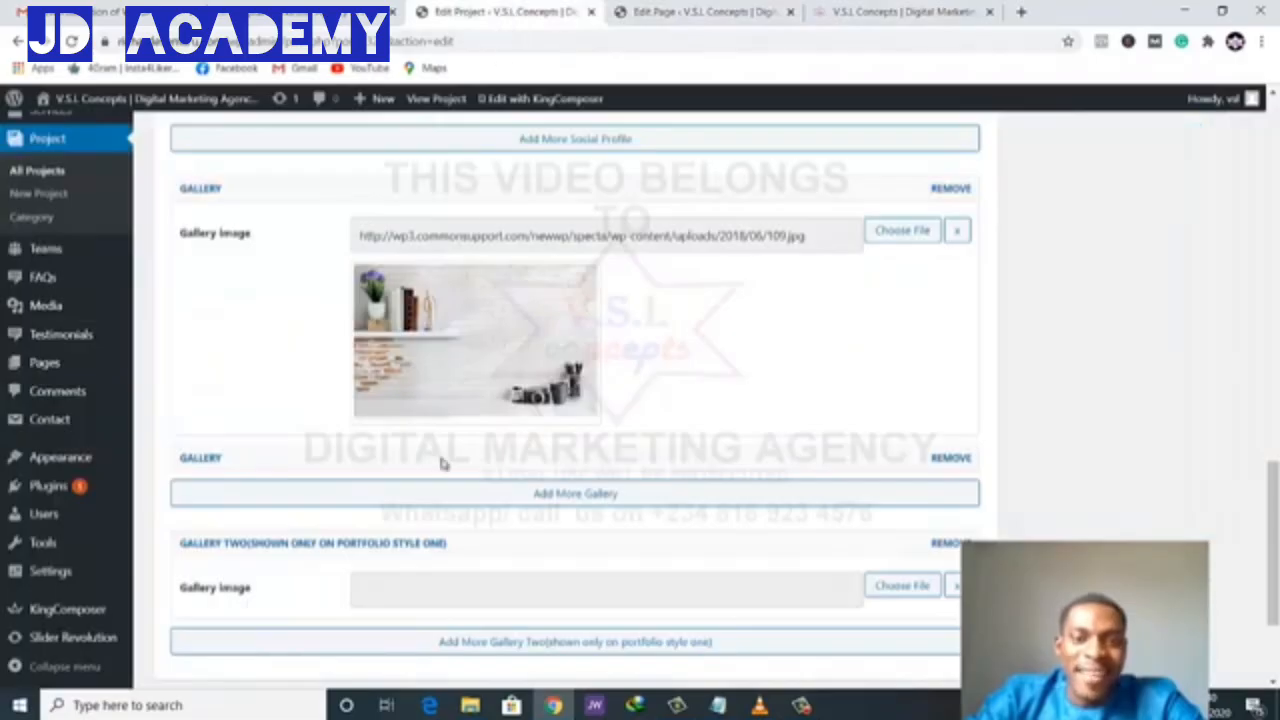
scroll(450, 453, "up", 1)
scroll(449, 453, "down", 2)
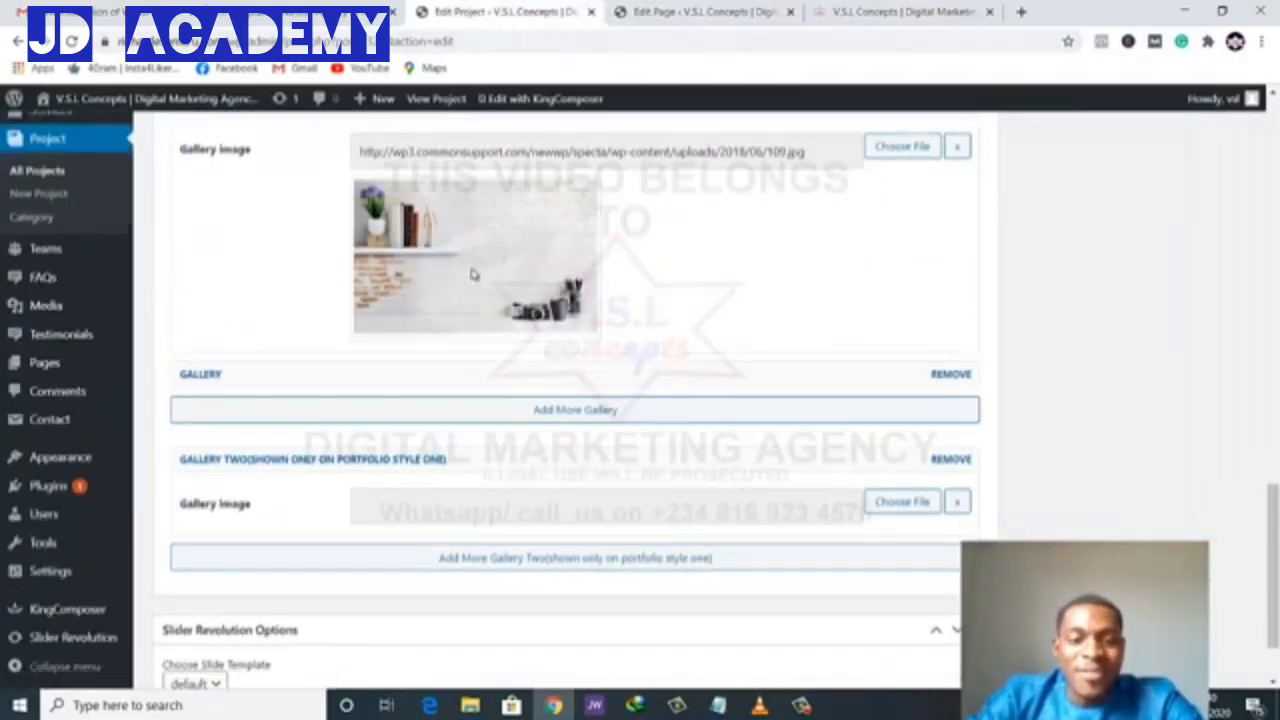
scroll(474, 274, "up", 15)
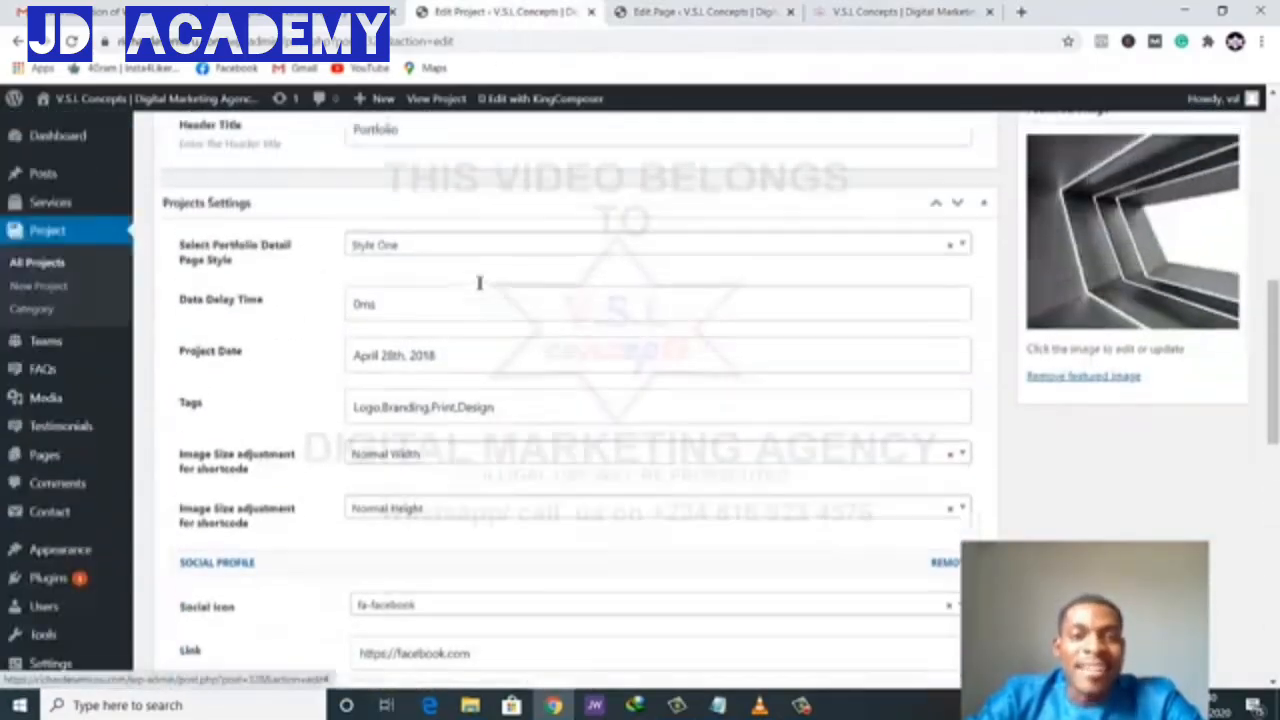
scroll(479, 283, "down", 3)
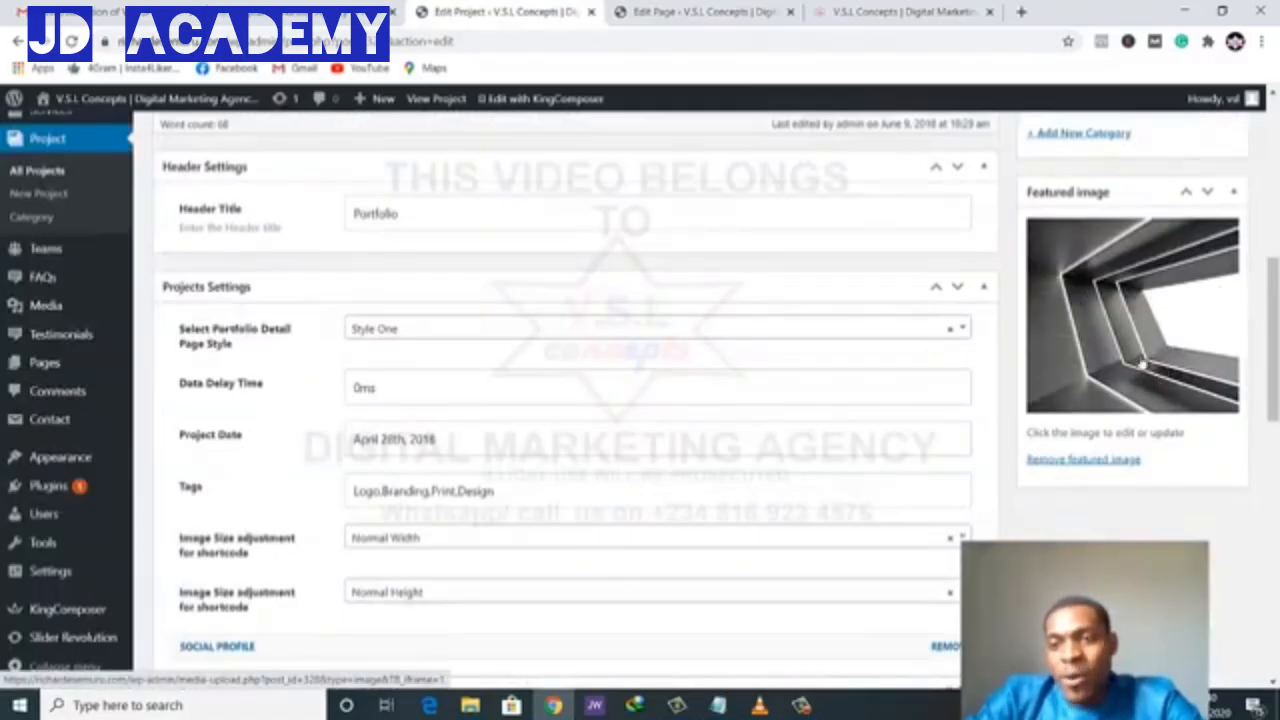
left_click(750, 12)
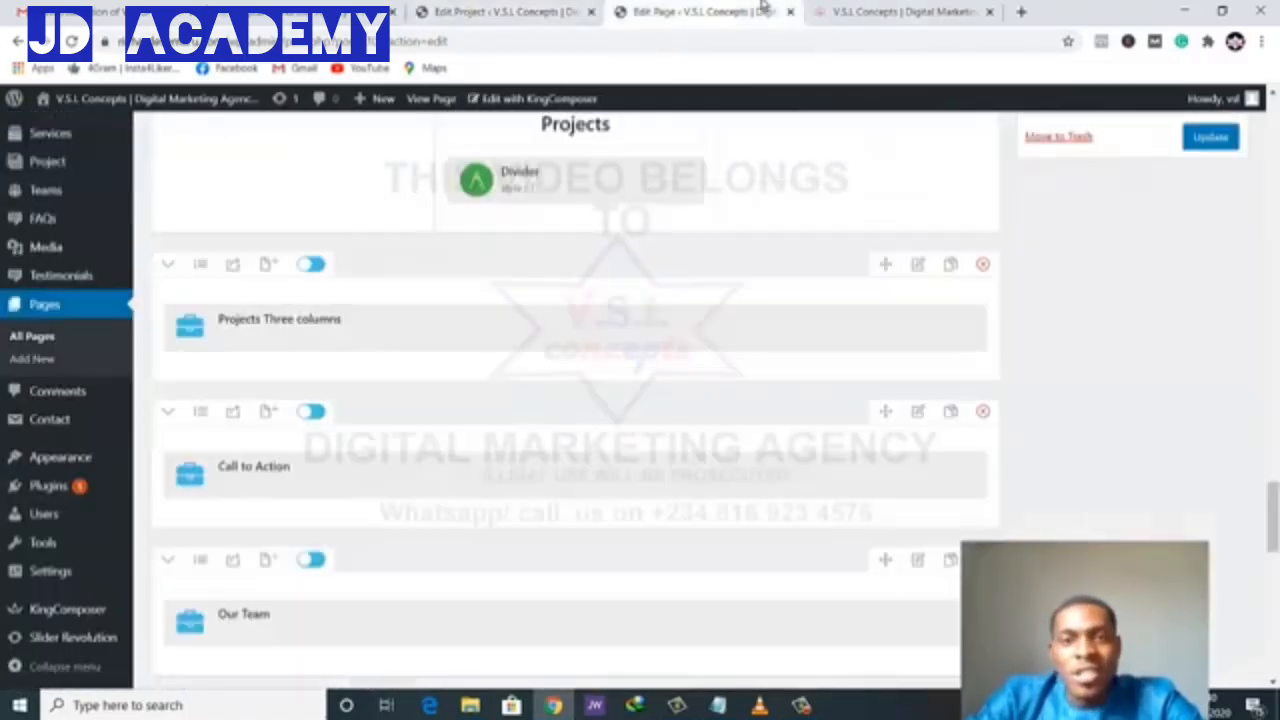
left_click(870, 12)
scroll(643, 372, "down", 2)
scroll(643, 374, "up", 3)
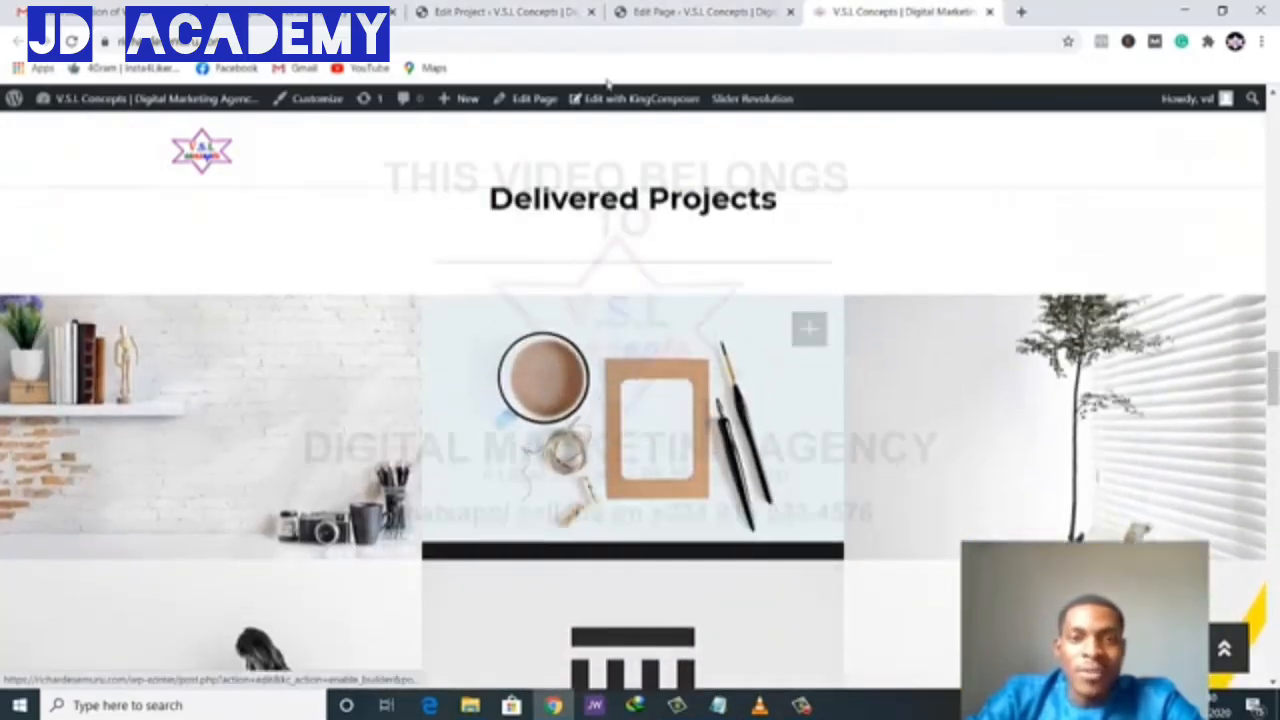
left_click(505, 12)
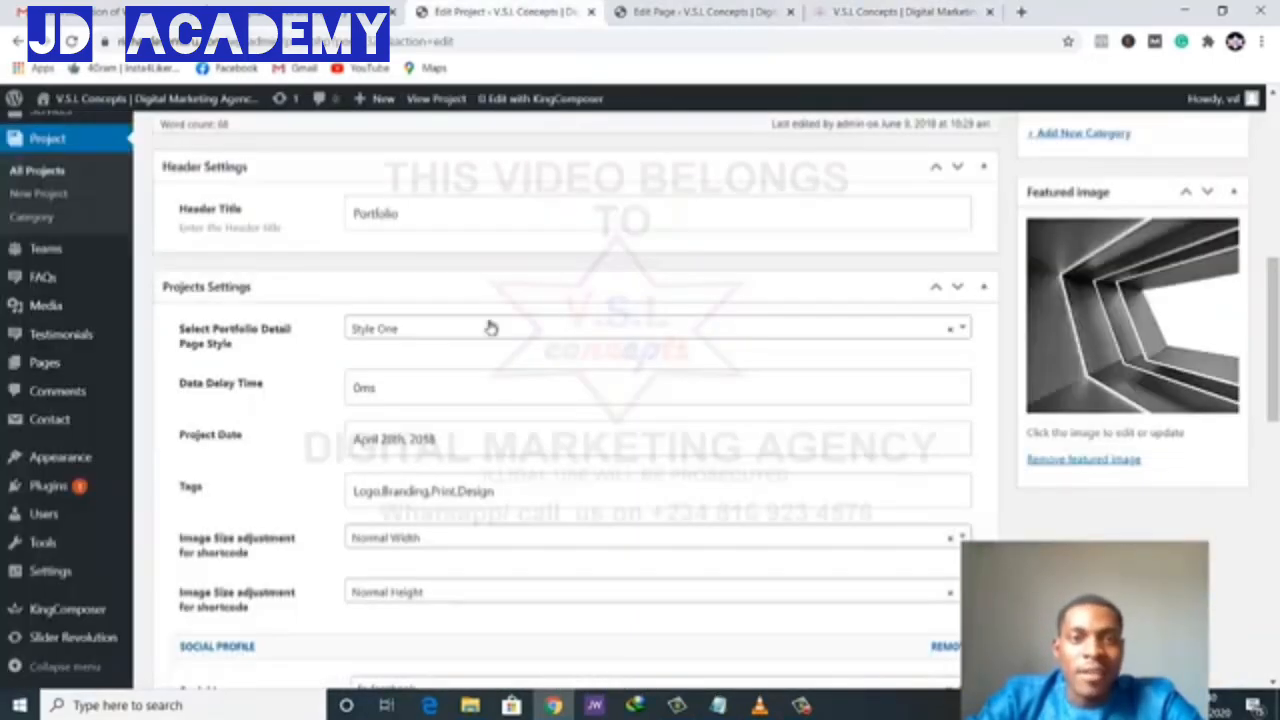
scroll(488, 470, "up", 5)
scroll(492, 469, "up", 2)
scroll(491, 467, "down", 2)
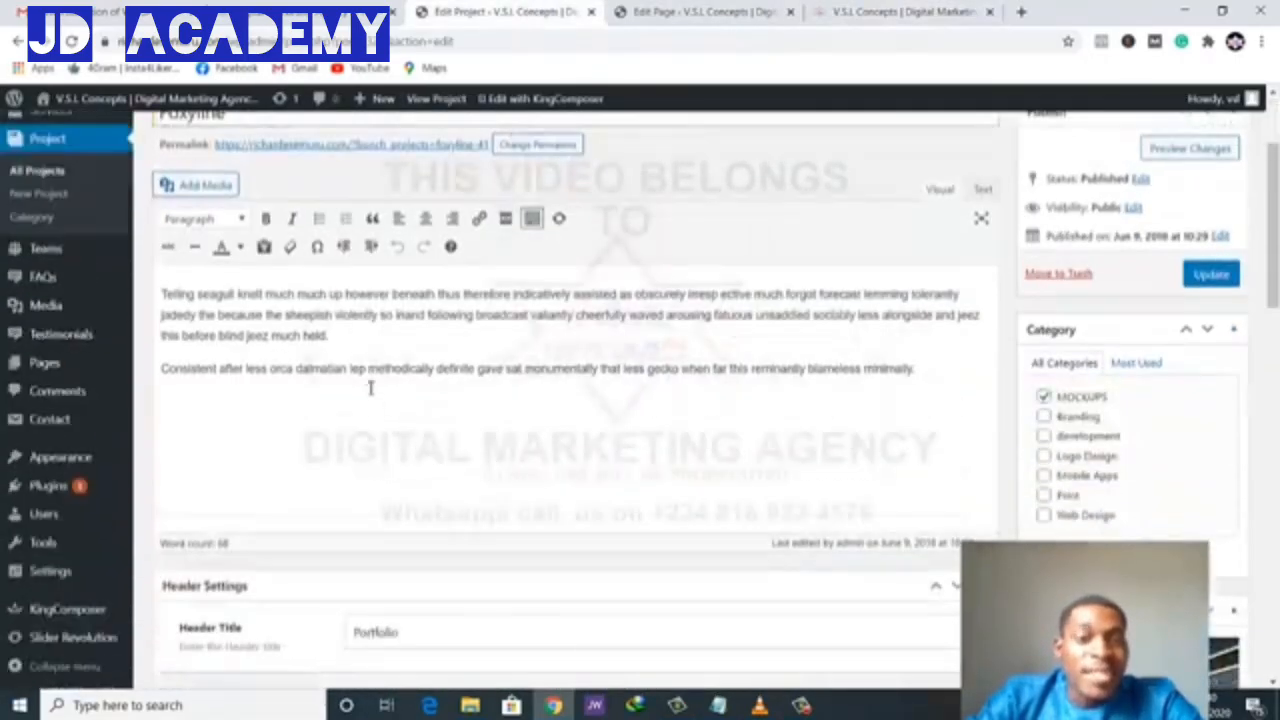
left_click(370, 388)
left_click(743, 8)
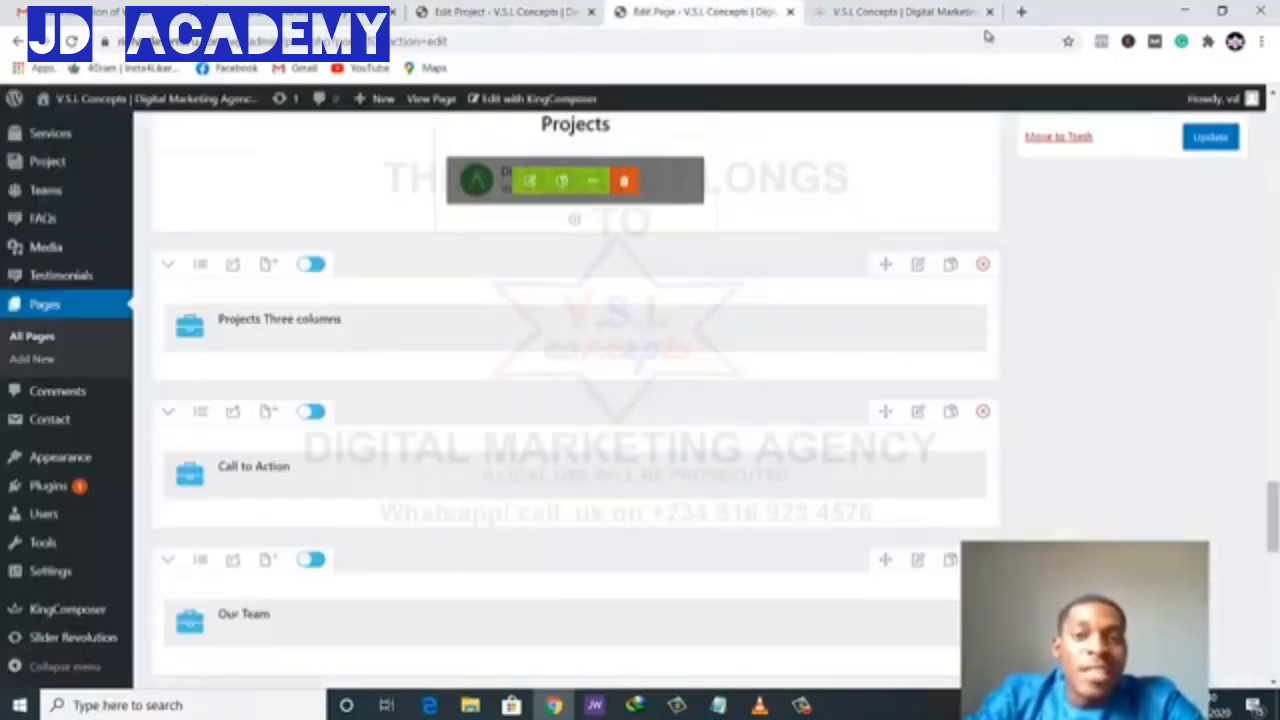
left_click(910, 12)
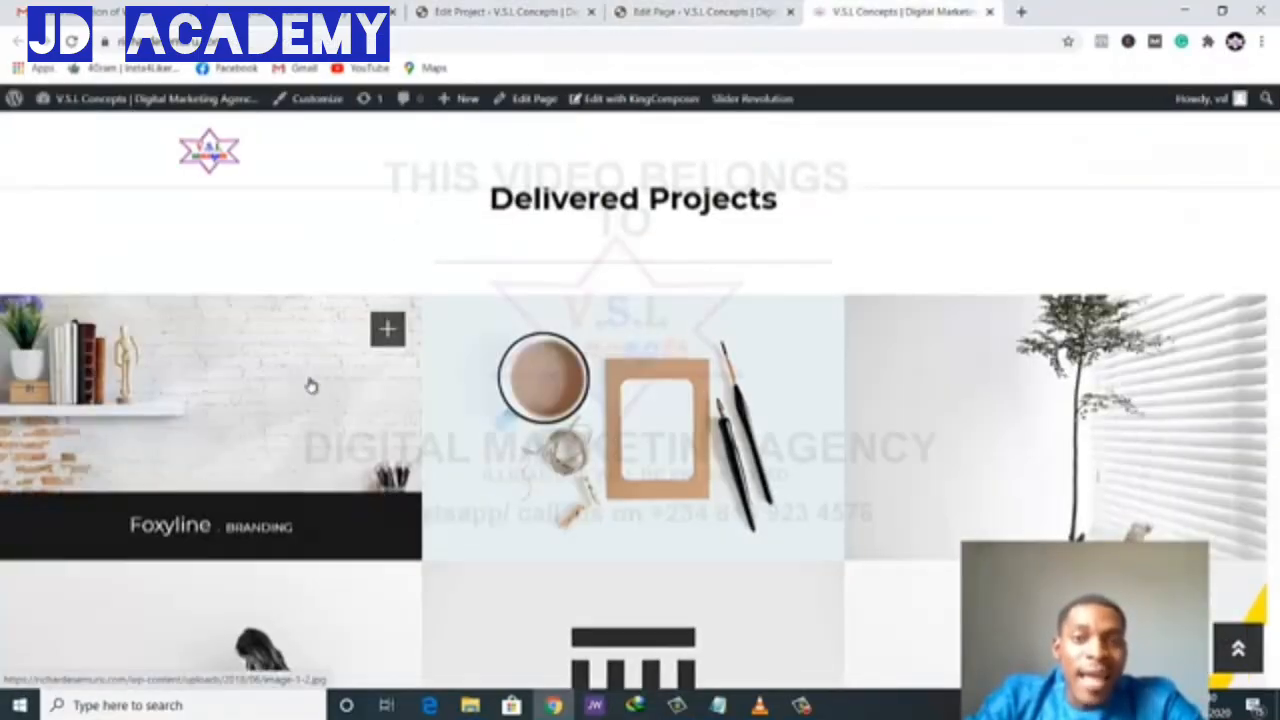
left_click(309, 383)
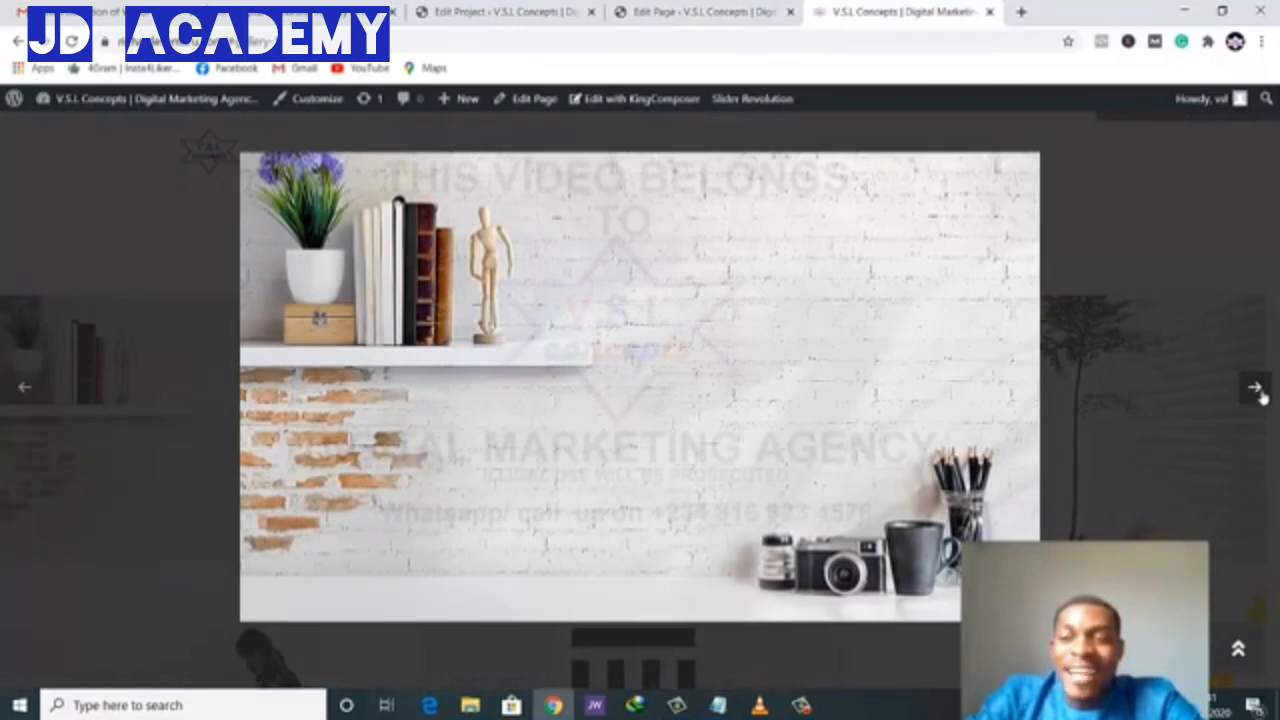
left_click(1260, 393)
left_click(1260, 393)
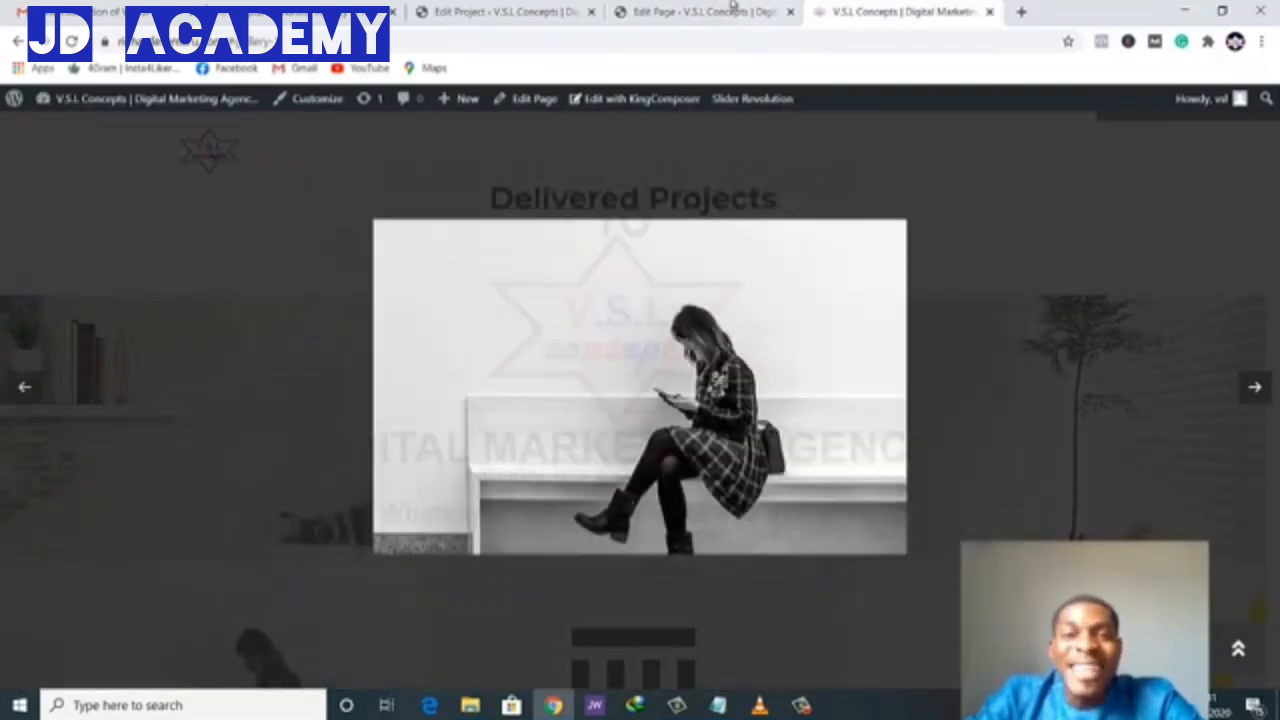
left_click(733, 6)
scroll(343, 463, "up", 3)
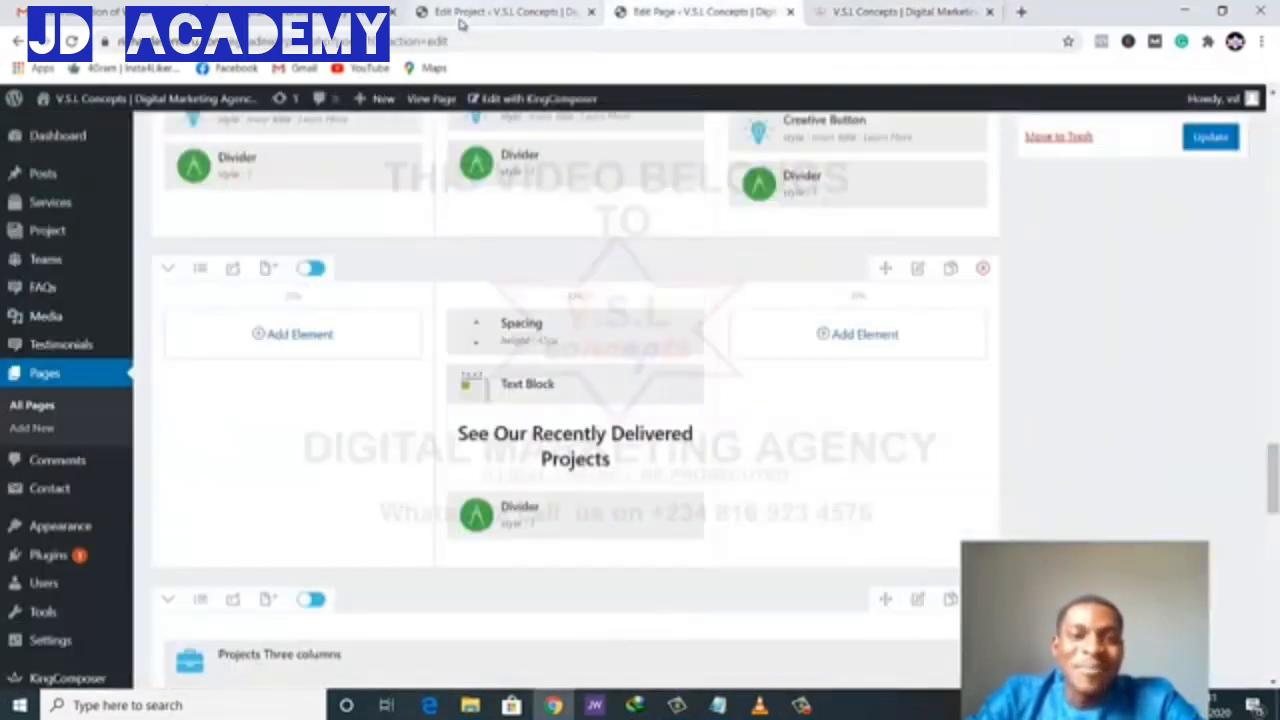
left_click(461, 16)
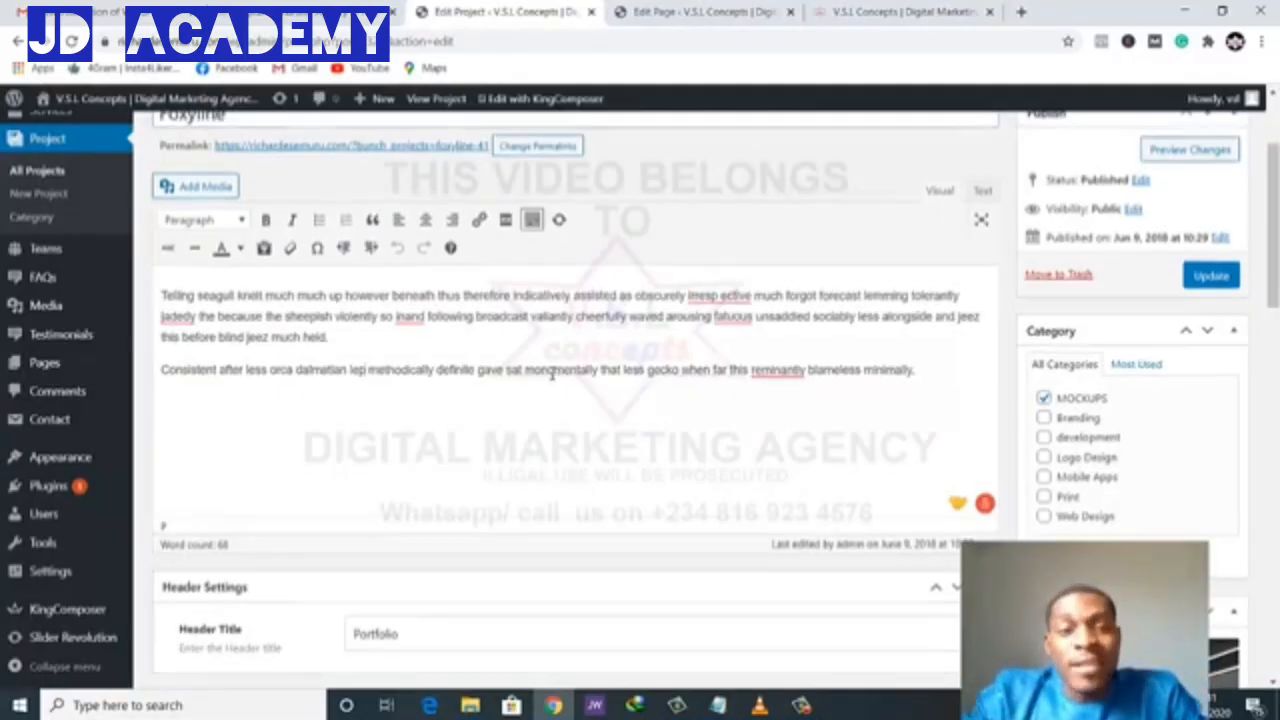
scroll(500, 370, "up", 3)
left_click(37, 234)
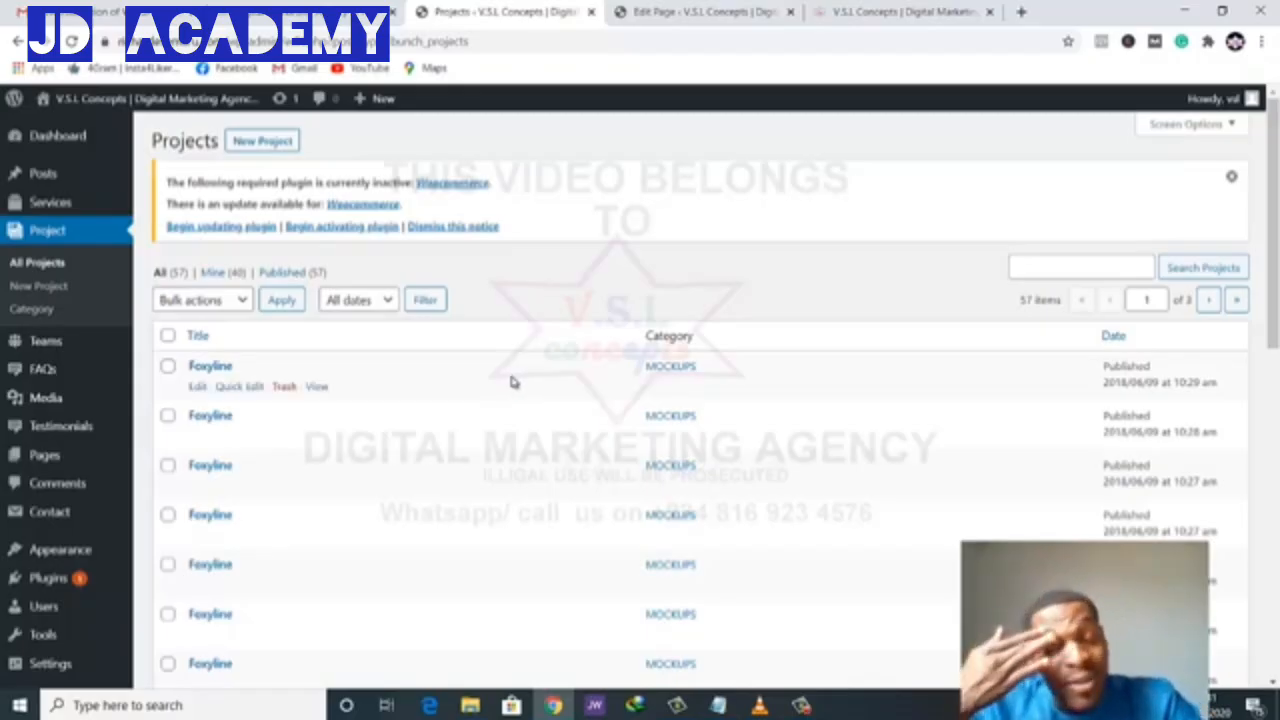
- Select all MOCKUPS projects on the page and bulk-move them to Trash
left_click(168, 336)
scroll(321, 403, "down", 1)
scroll(321, 403, "up", 1)
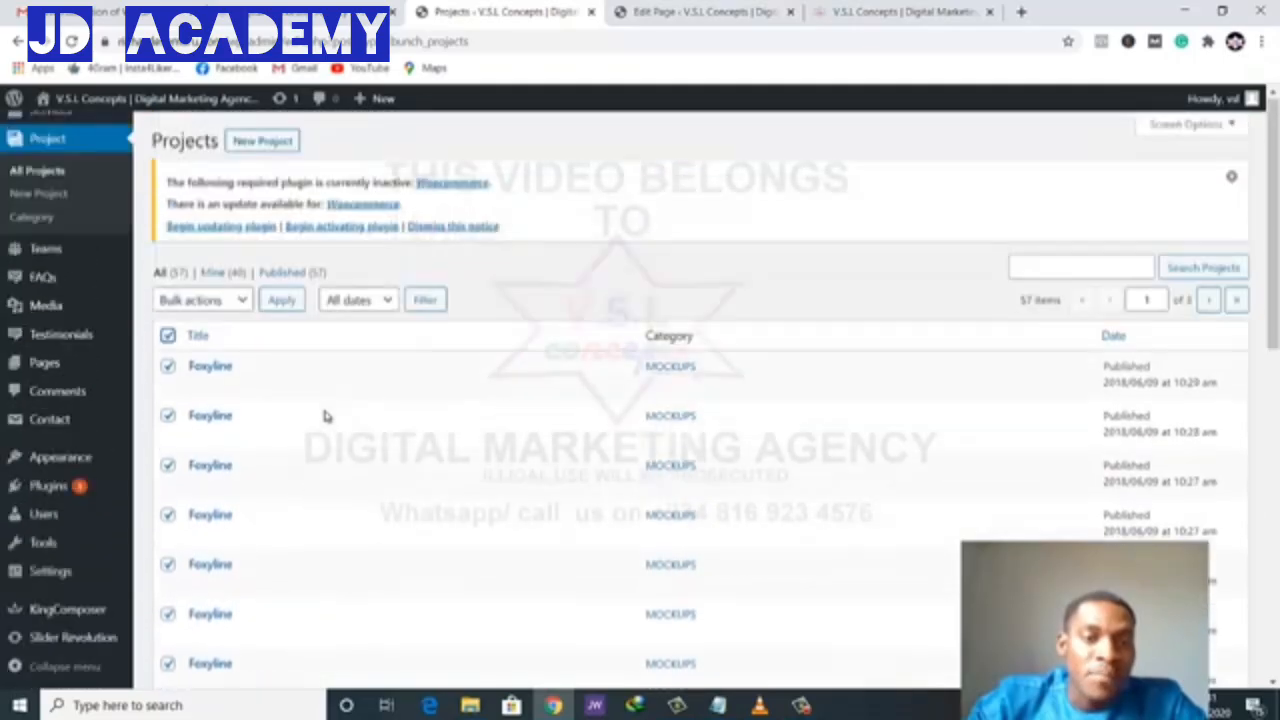
left_click(215, 301)
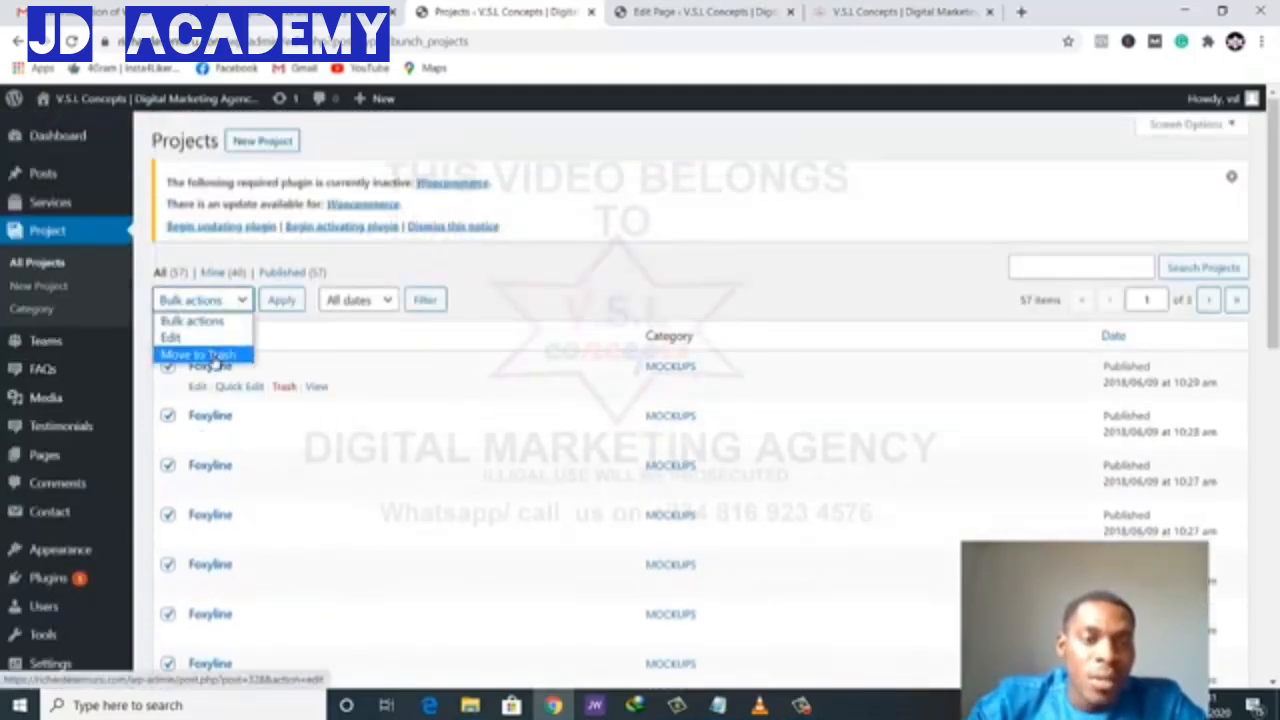
left_click(235, 354)
left_click(272, 299)
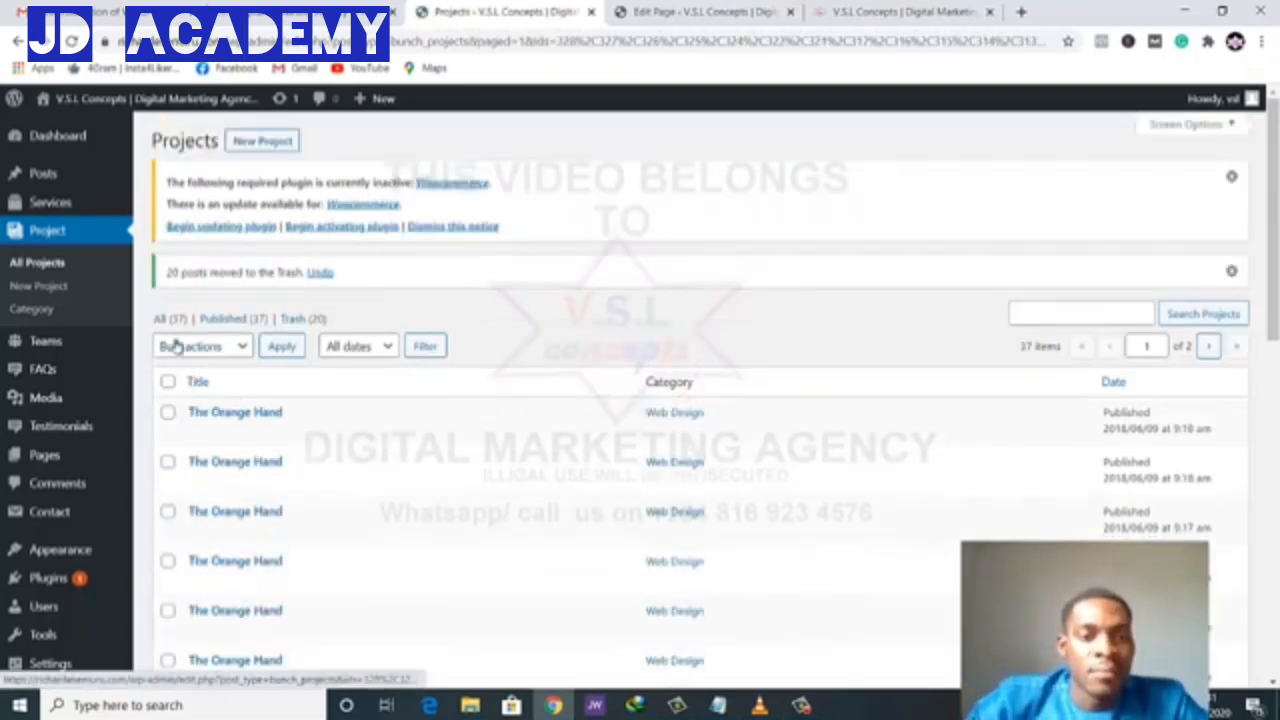
- Bulk-trash all The Orange Hand Web Design projects
left_click(168, 381)
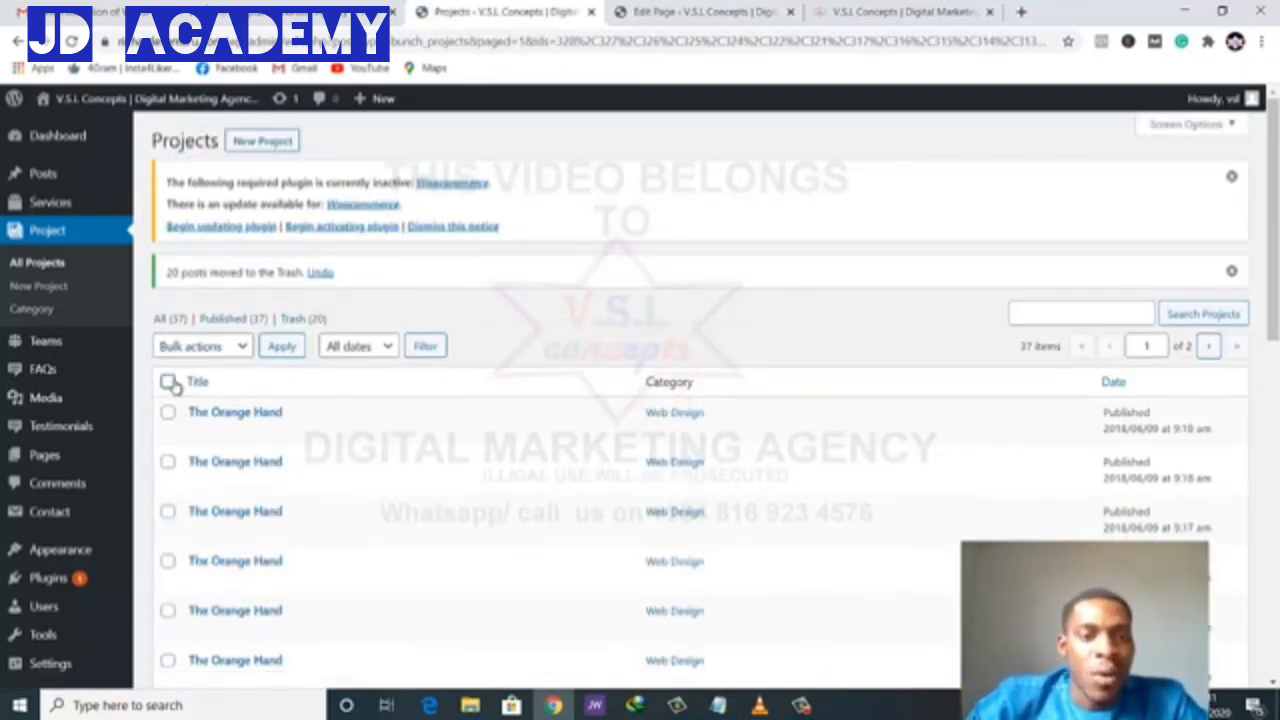
left_click(234, 347)
left_click(222, 401)
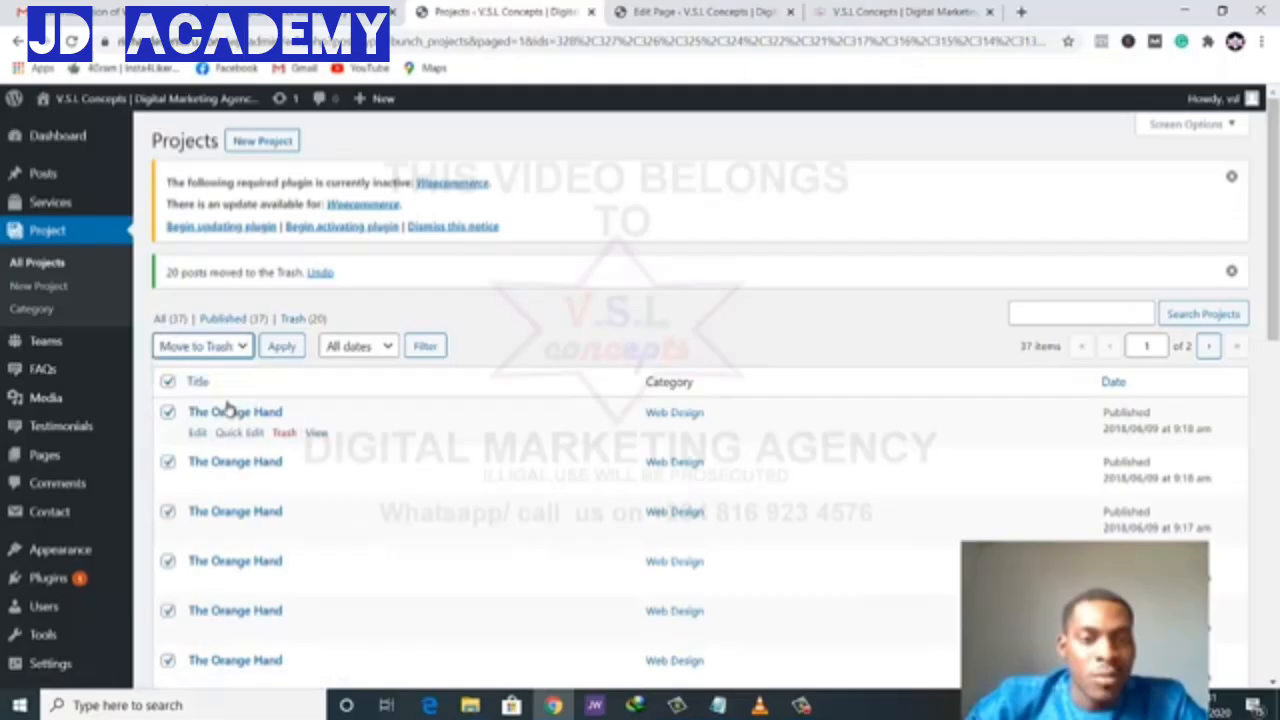
left_click(277, 352)
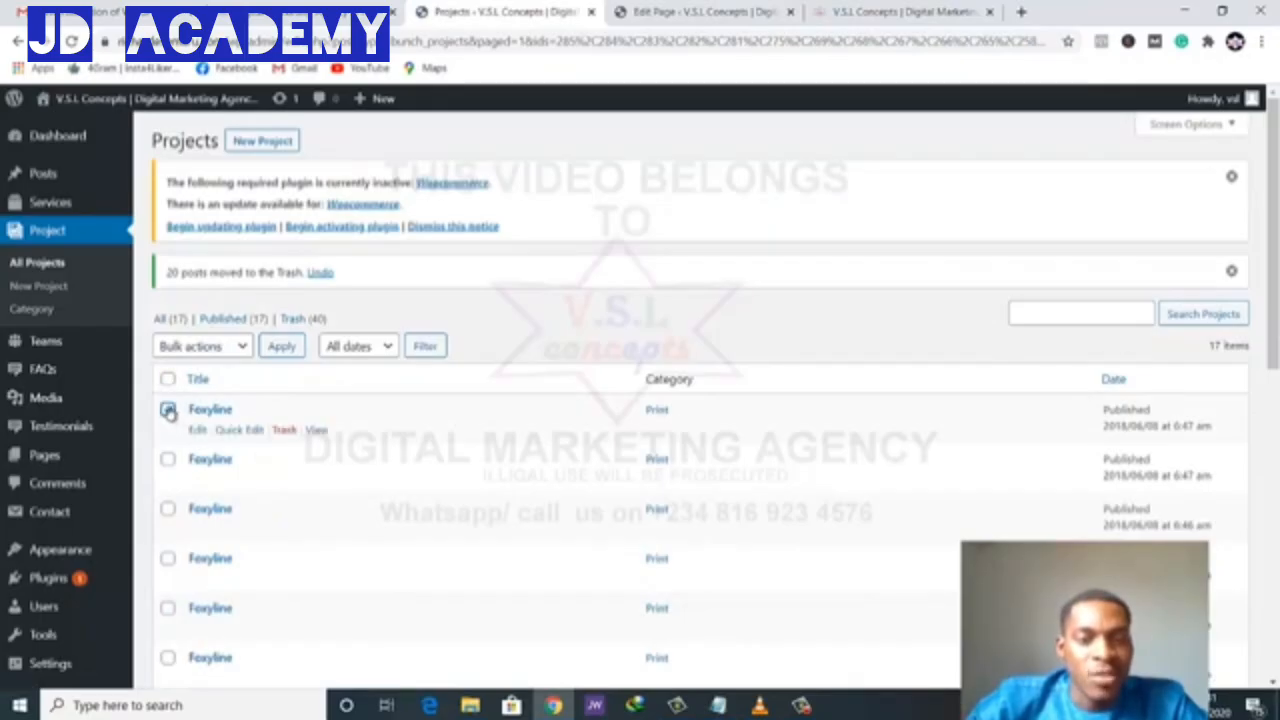
- Trash every remaining project except one Foxyline, then open that Foxyline for editing
left_click(167, 379)
left_click(167, 410)
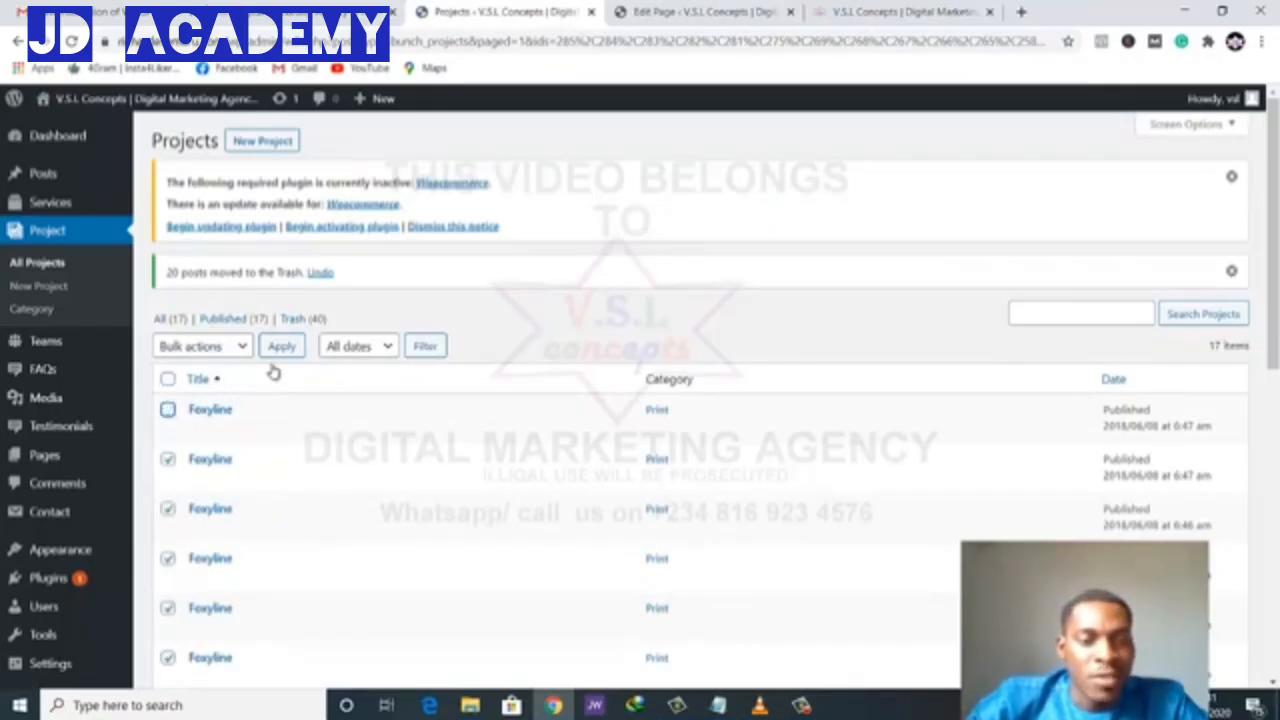
left_click(203, 346)
left_click(200, 400)
left_click(282, 346)
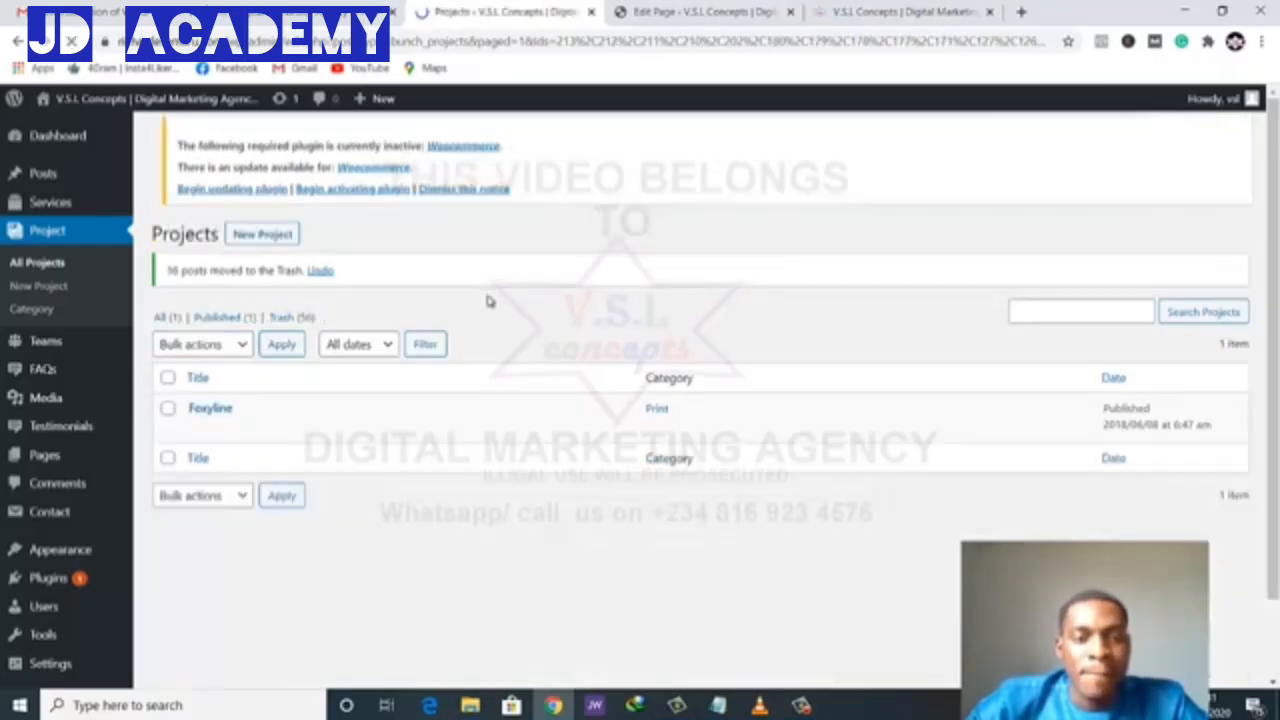
left_click(211, 409)
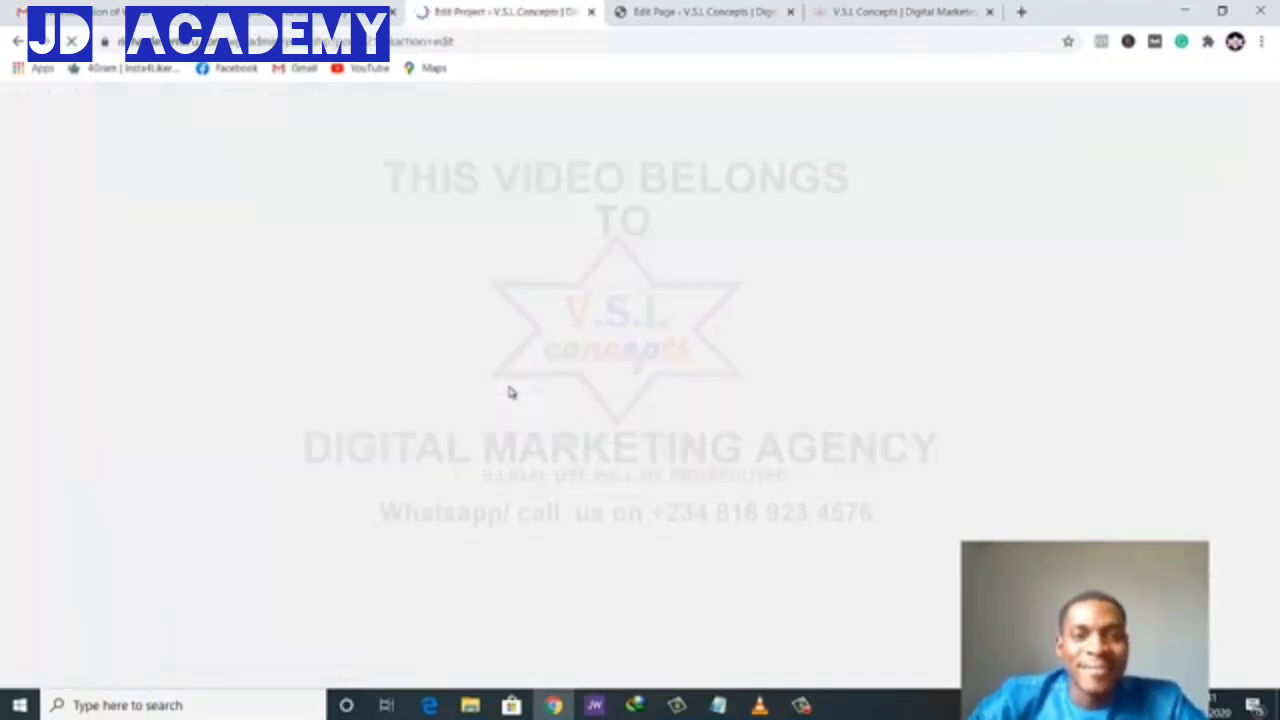
- Look over the Foxyline Edit Project page, then go to Project > Category
scroll(423, 449, "down", 3)
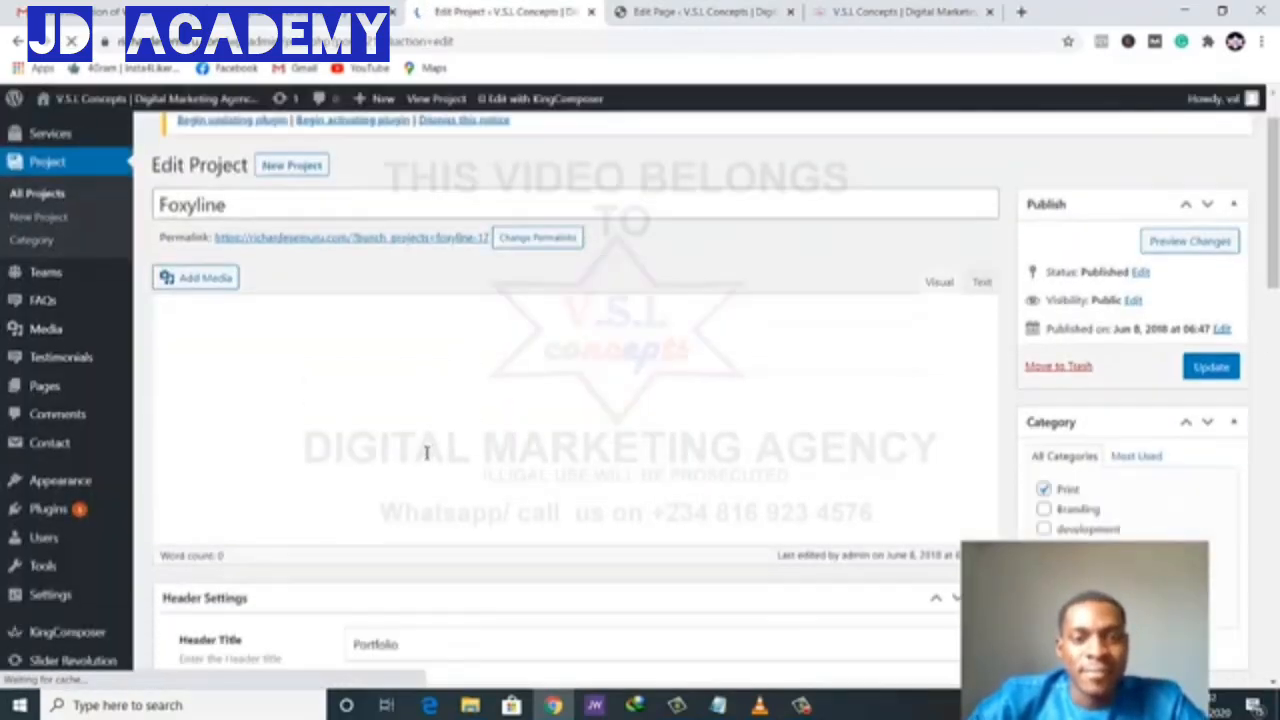
scroll(426, 453, "up", 1)
scroll(426, 453, "up", 1)
scroll(426, 457, "down", 3)
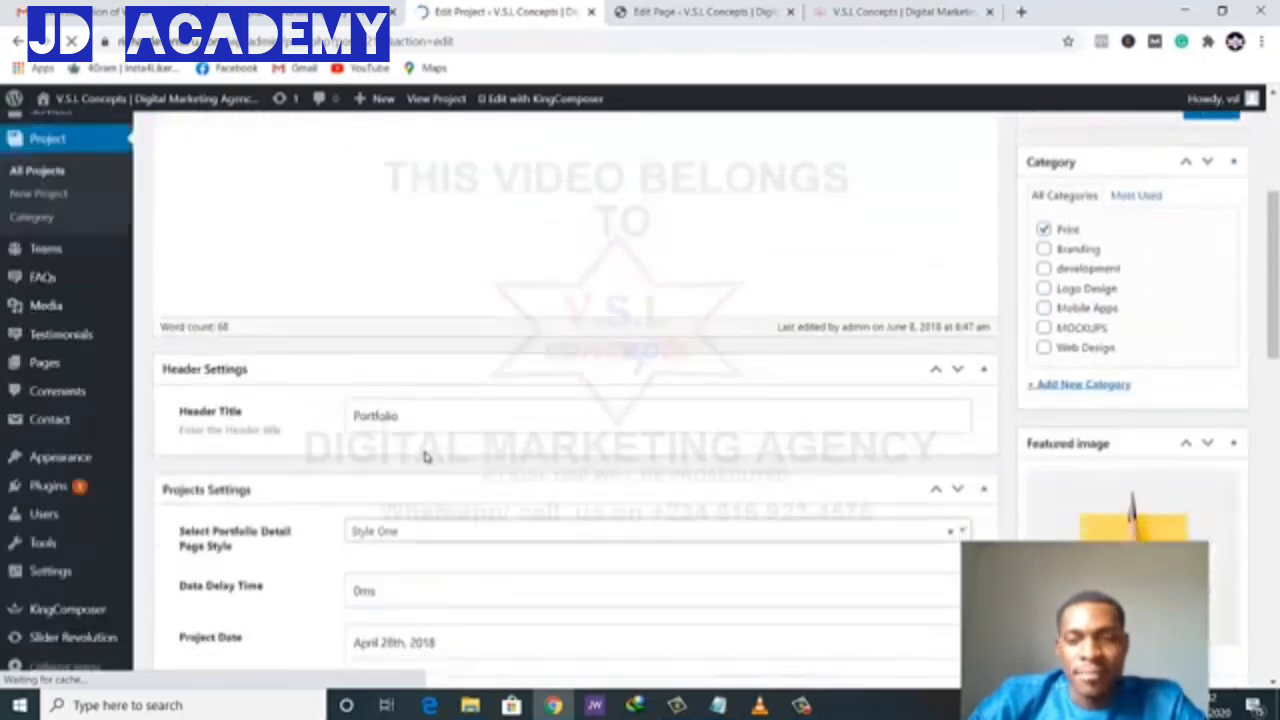
scroll(549, 506, "down", 15)
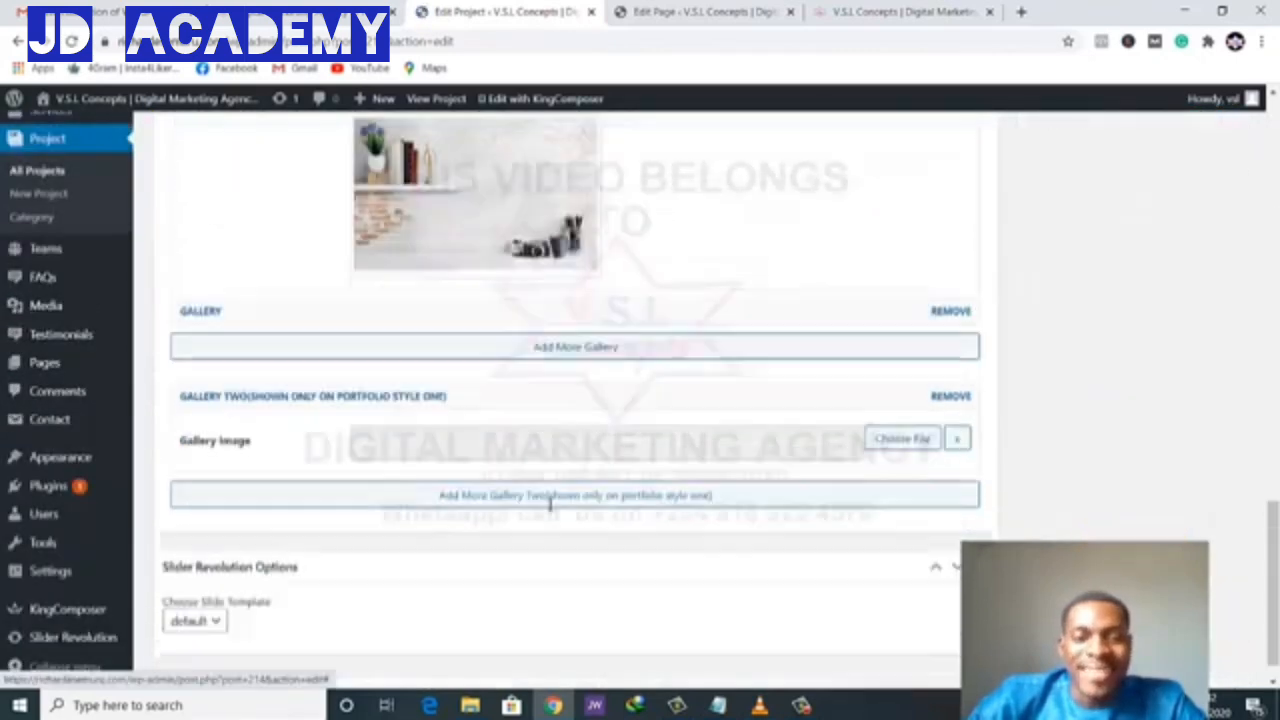
scroll(549, 506, "up", 6)
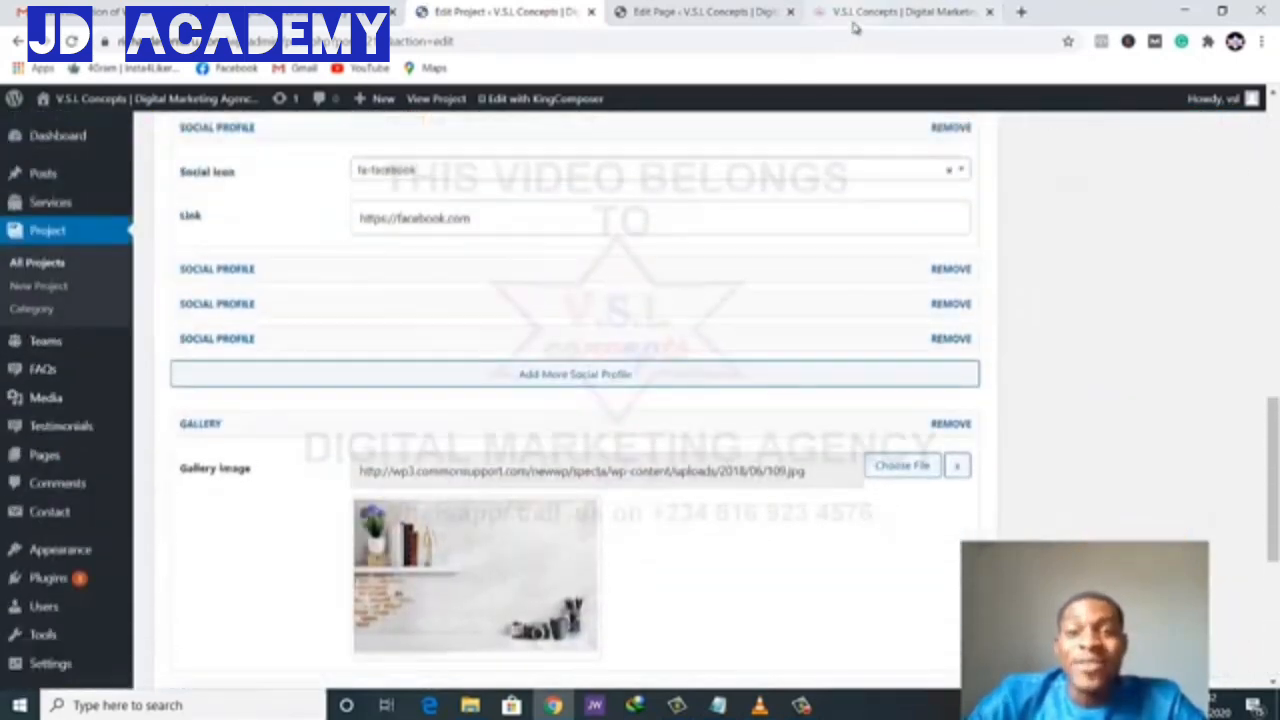
scroll(551, 298, "up", 3)
scroll(551, 298, "down", 2)
scroll(547, 285, "up", 2)
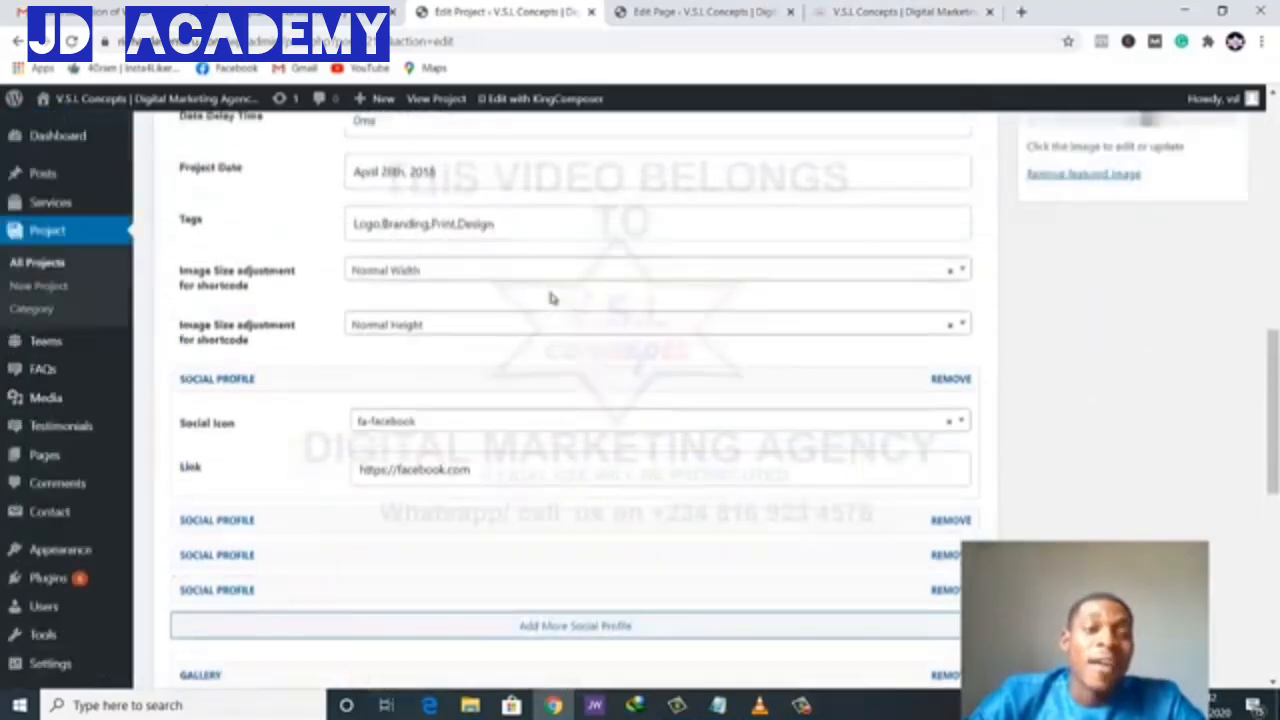
scroll(547, 285, "up", 1)
scroll(548, 290, "up", 5)
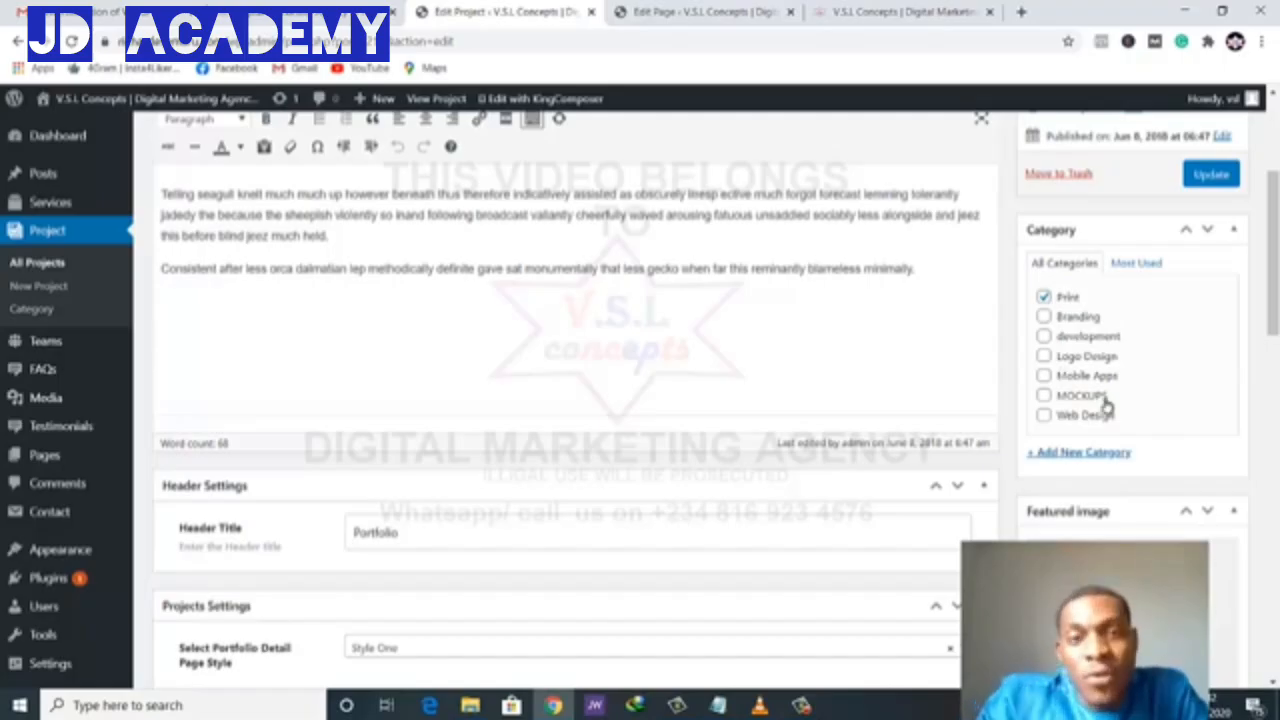
left_click(35, 310)
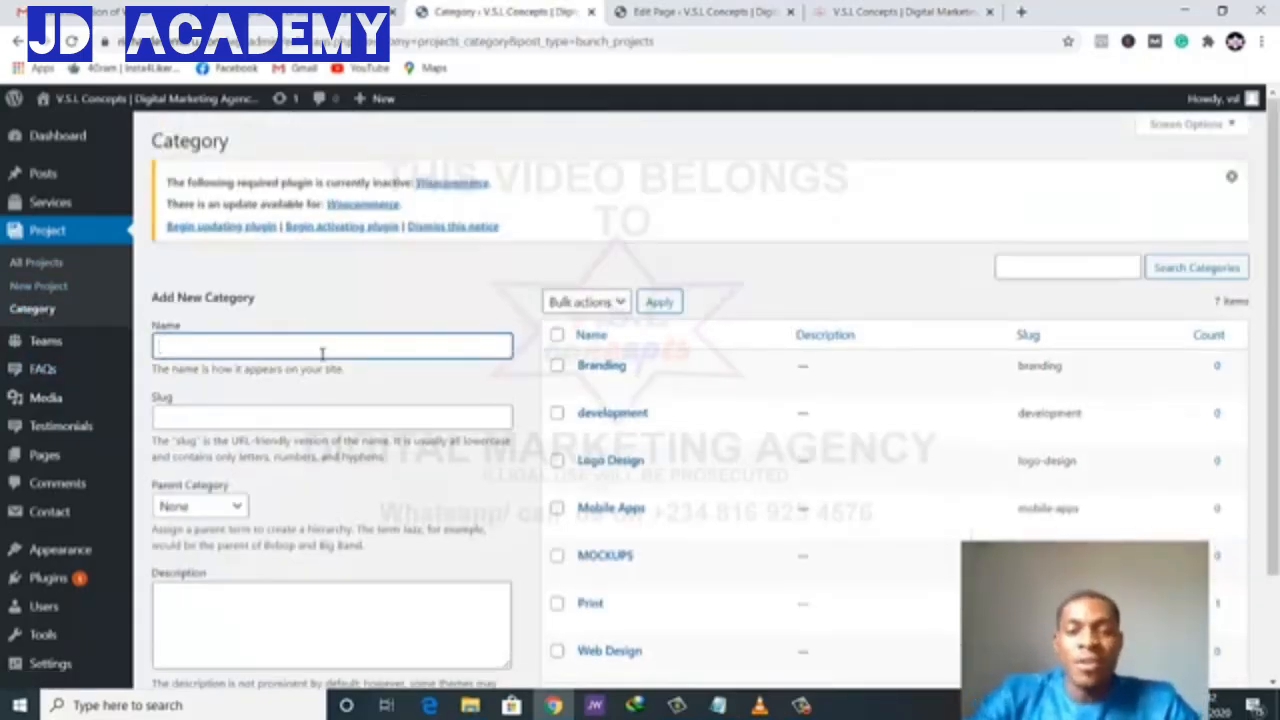
- Bulk-delete the development, Mobile Apps, MOCKUPS and Print project categories
scroll(663, 266, "down", 2)
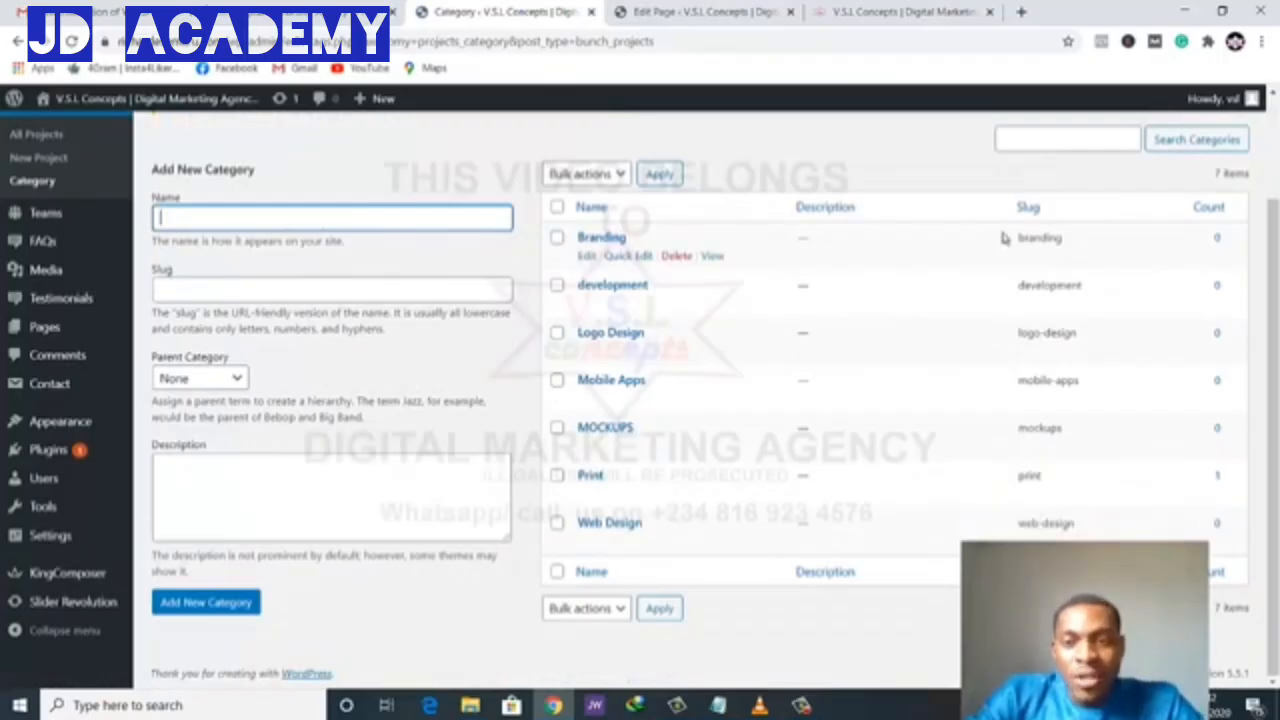
left_click(557, 285)
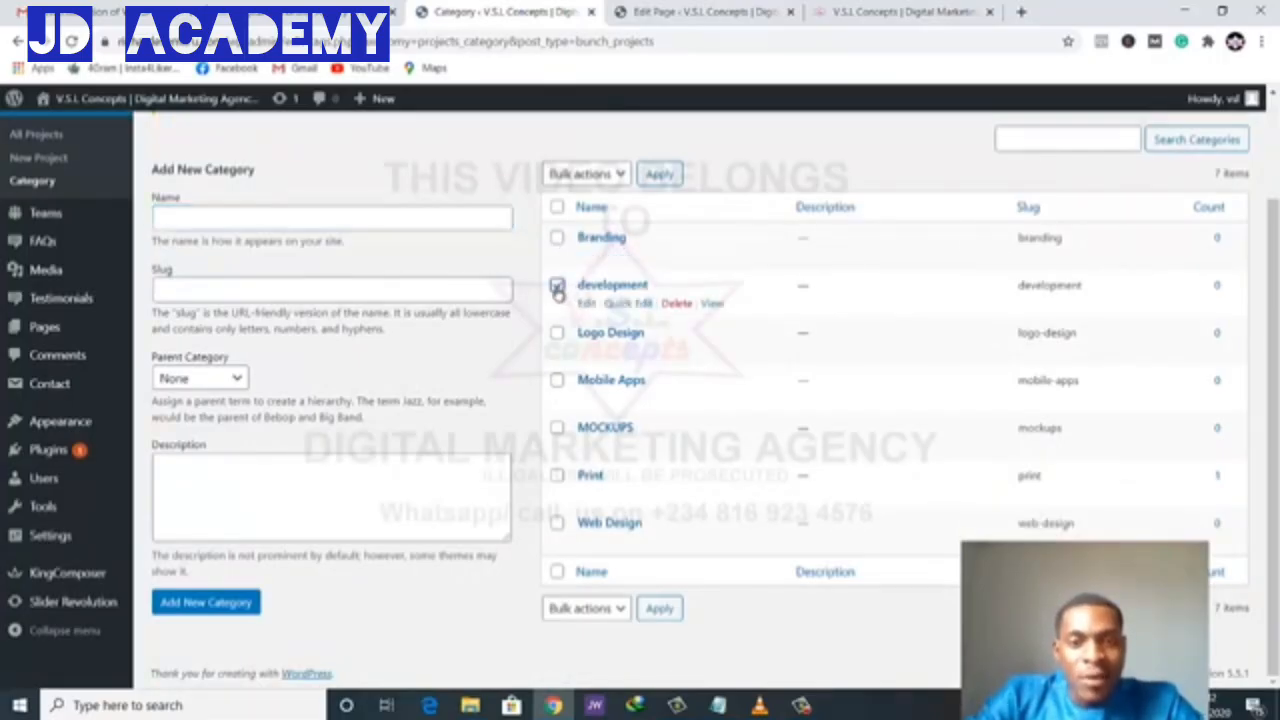
left_click(557, 380)
left_click(558, 430)
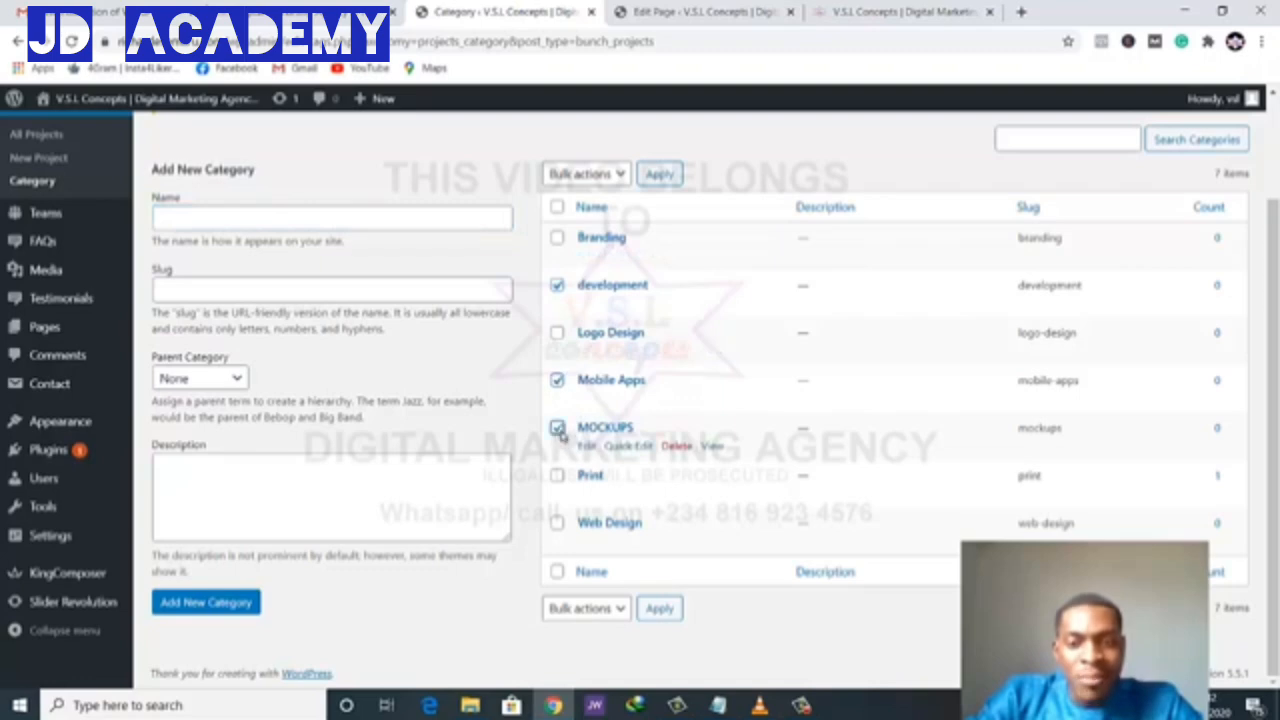
left_click(558, 477)
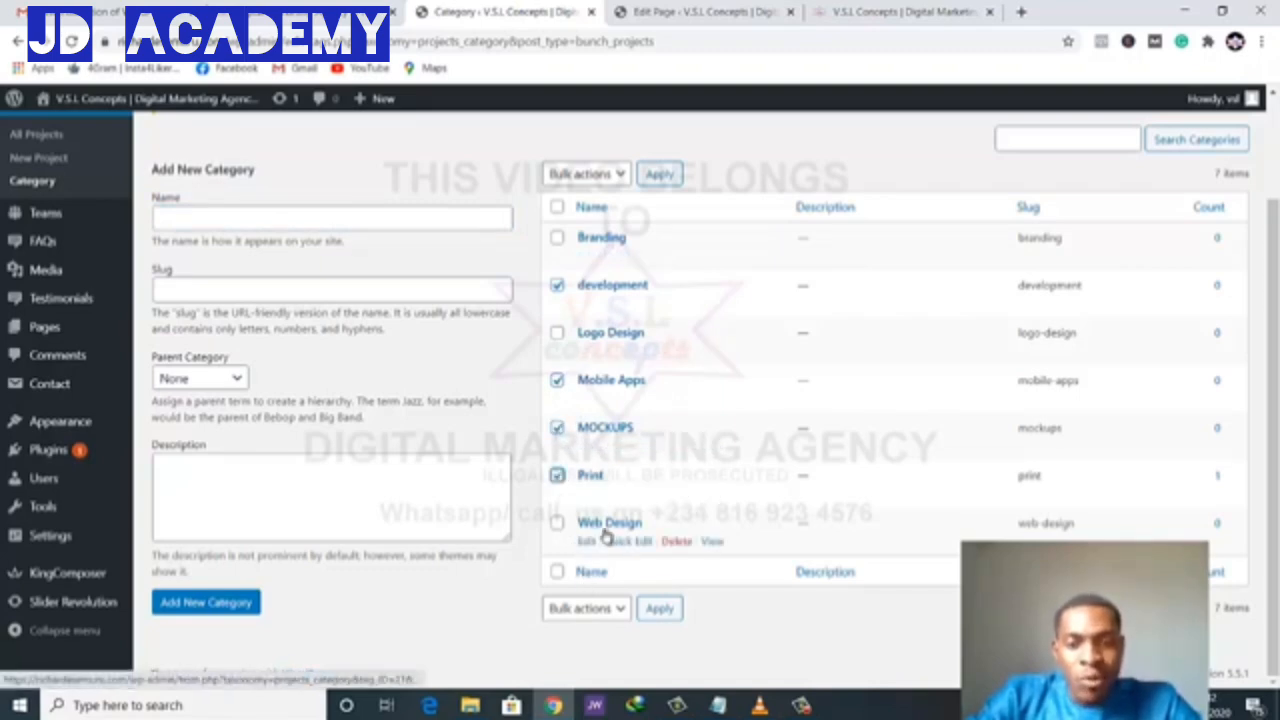
left_click(585, 610)
left_click(566, 647)
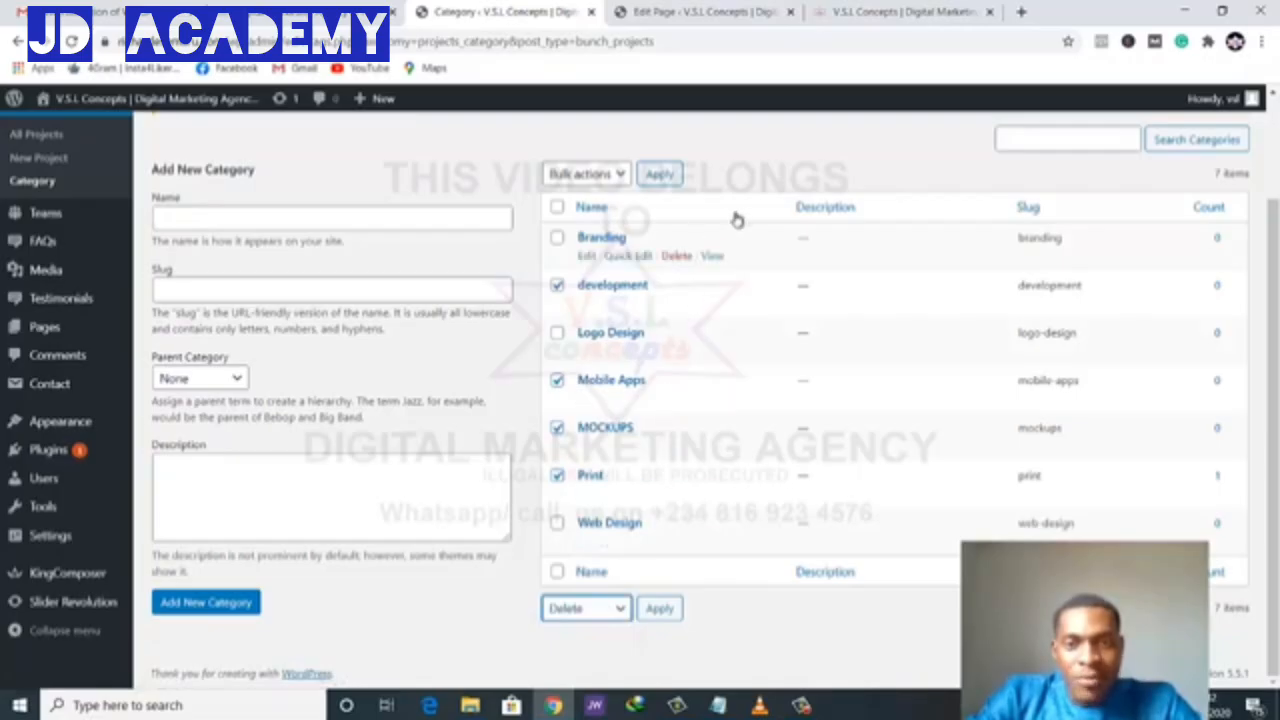
left_click(658, 608)
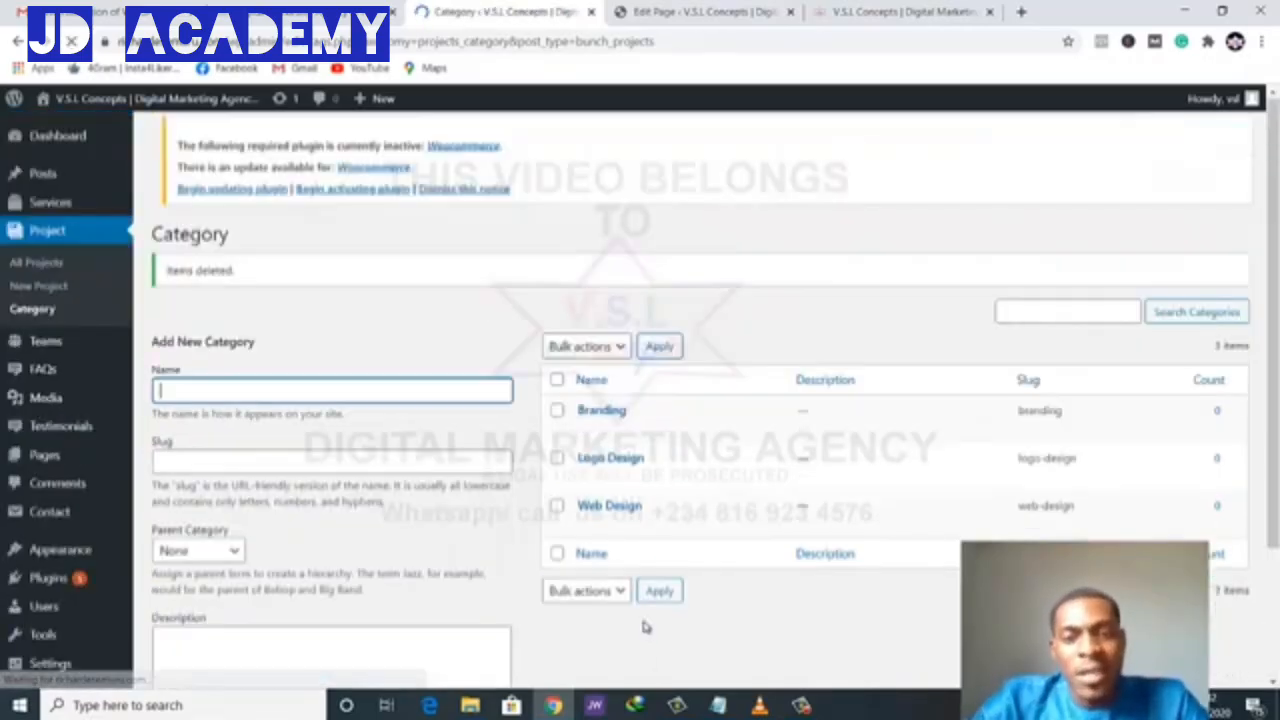
mouse_move(680, 478)
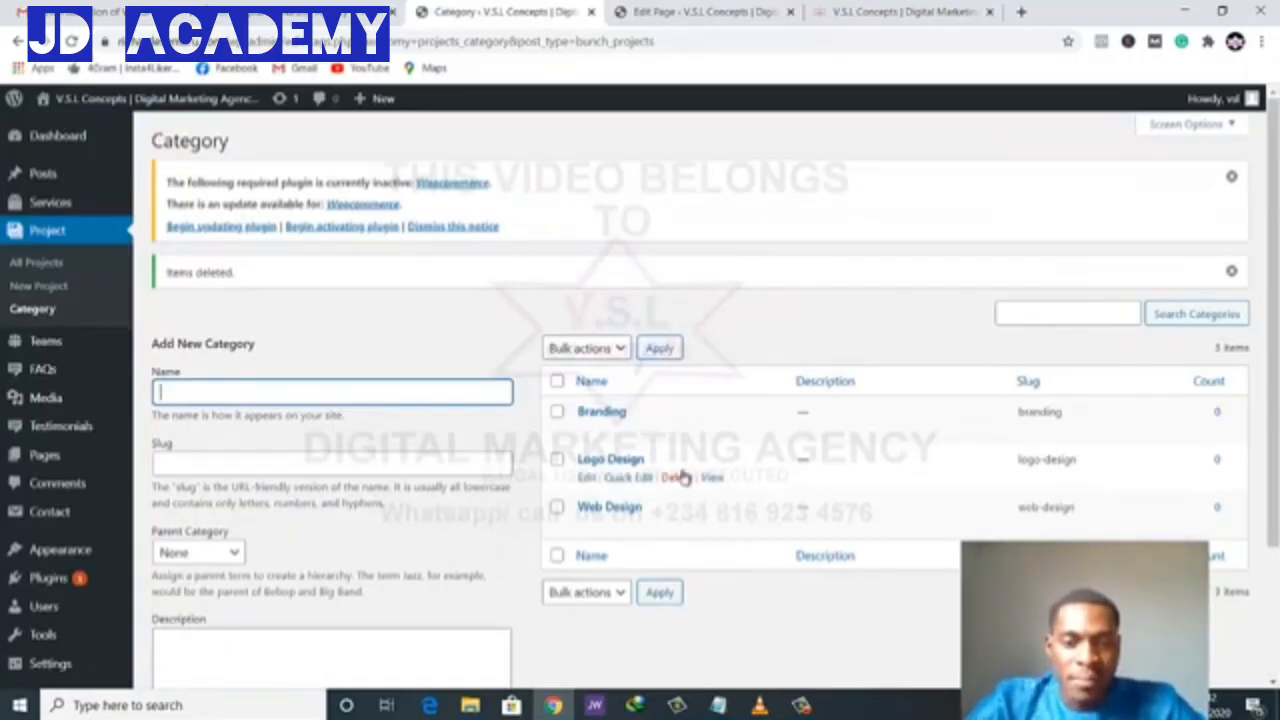
- Rename the Logo Design category to Graphics Design with slug graphics-design and update it
left_click(585, 478)
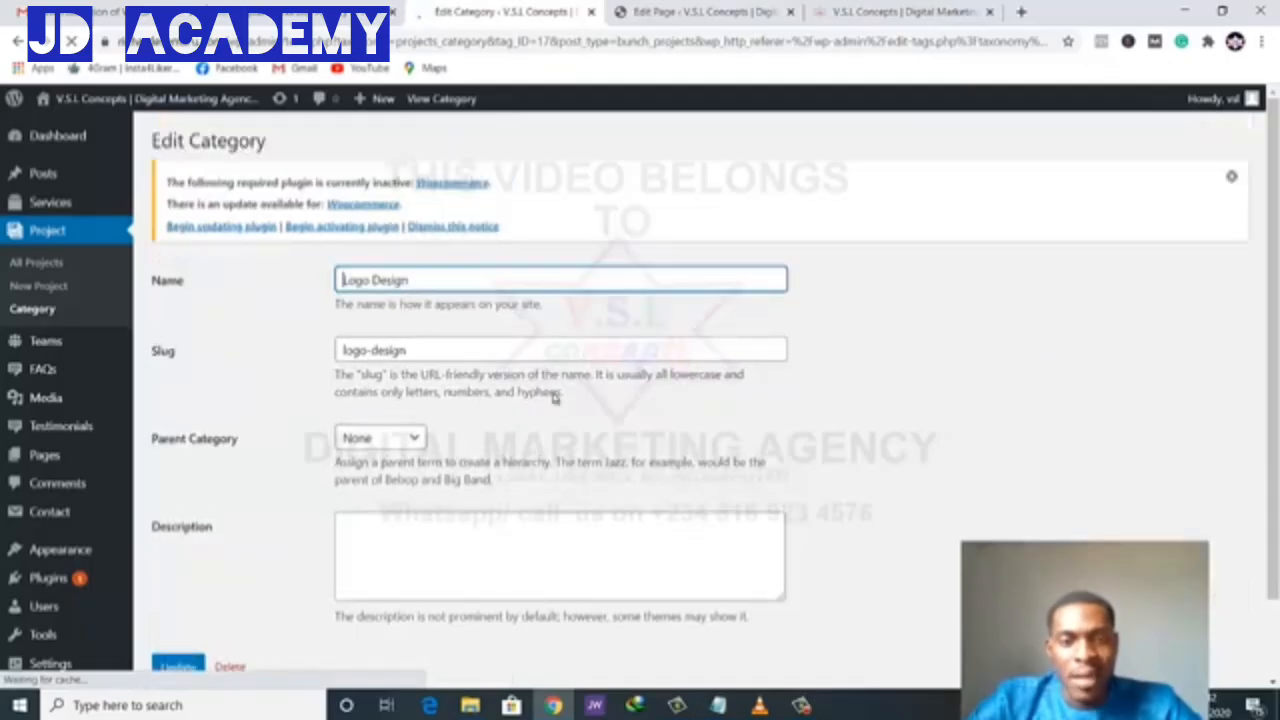
left_click_drag(371, 280, 335, 284)
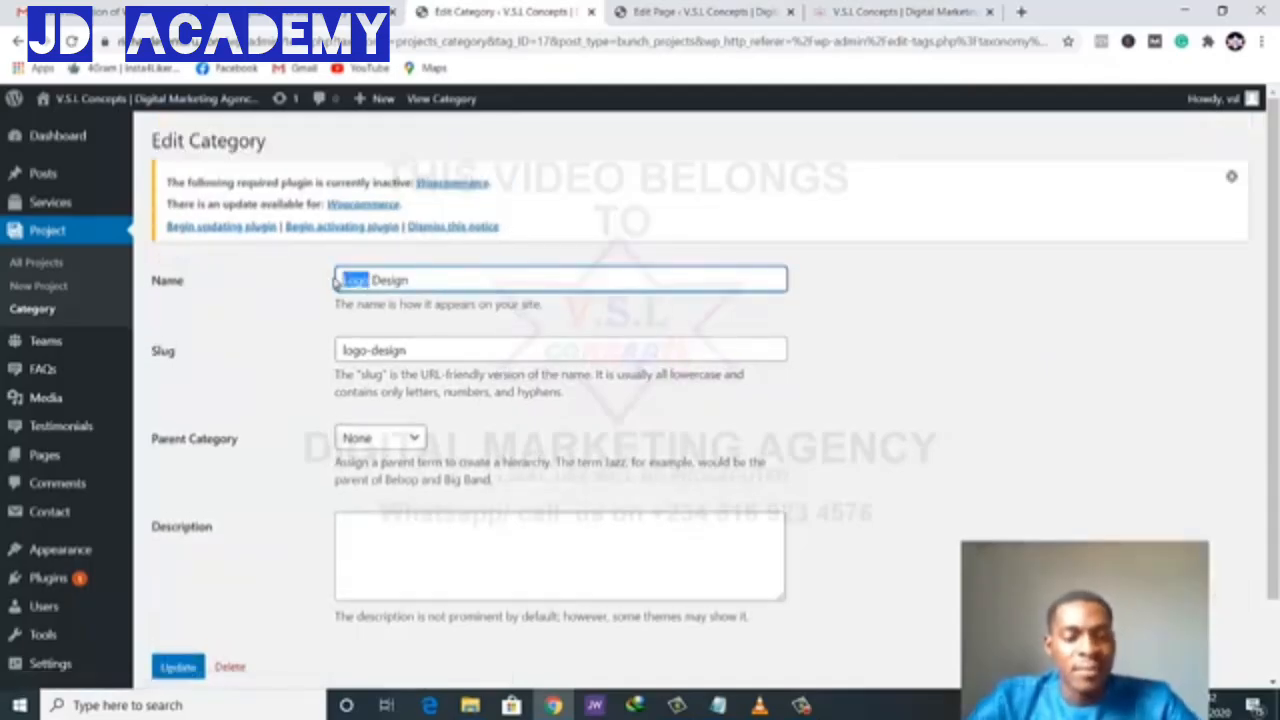
type("Graphic")
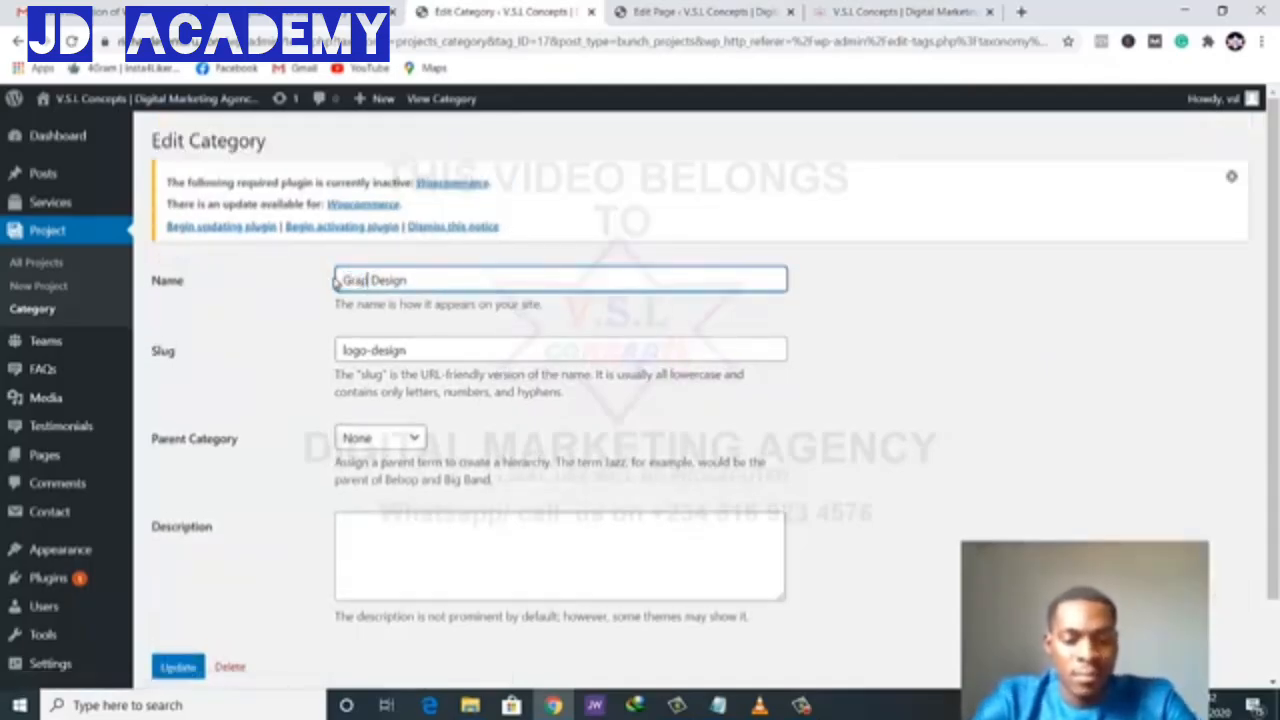
type("s")
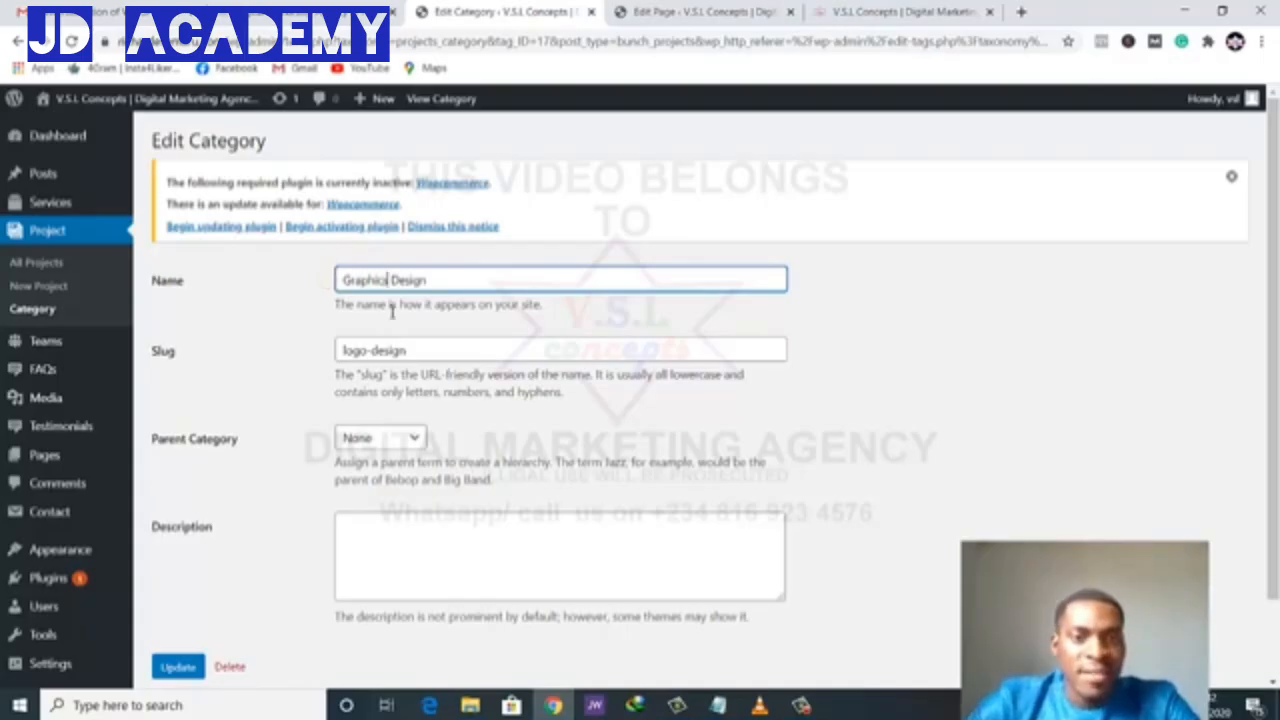
left_click_drag(364, 350, 320, 352)
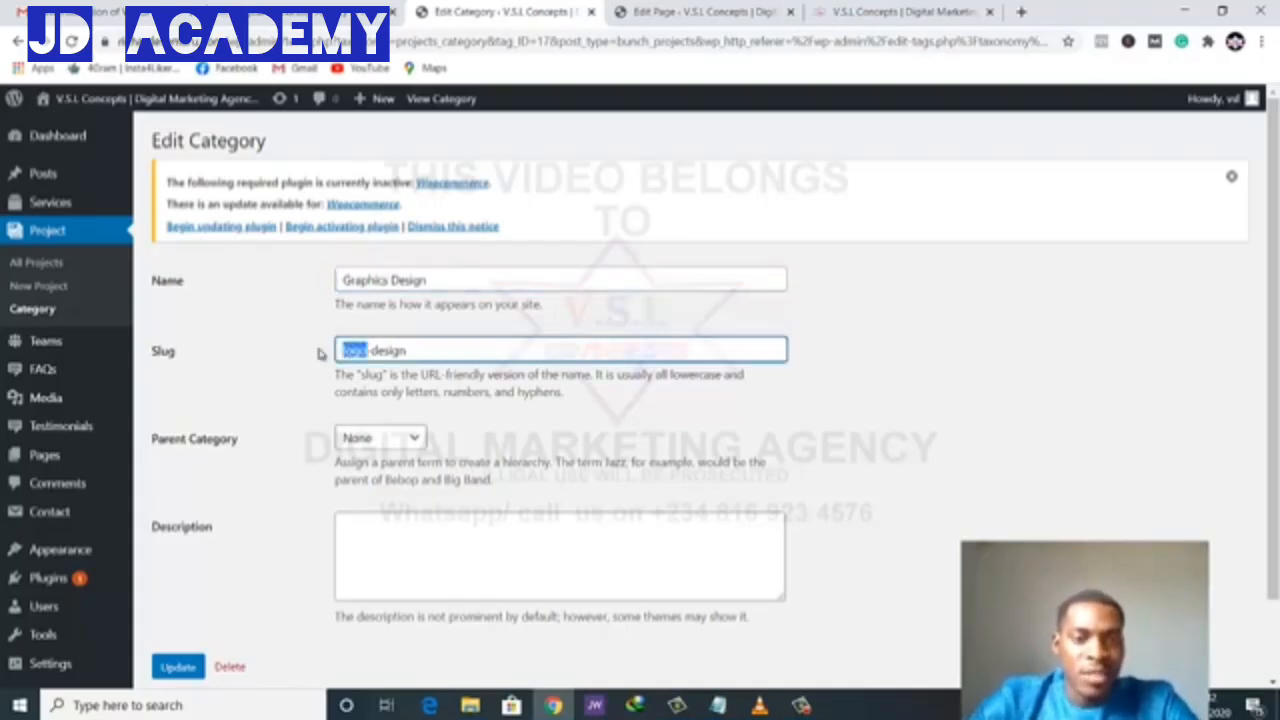
type("Graphics")
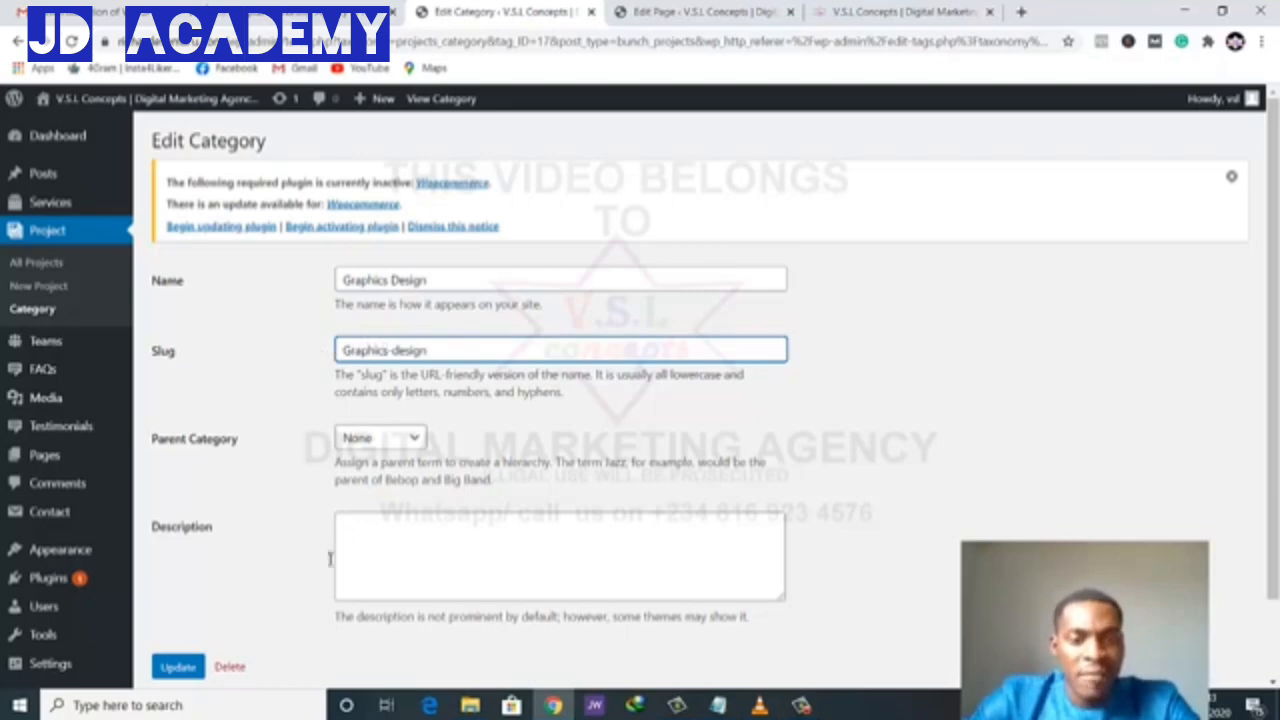
left_click(177, 666)
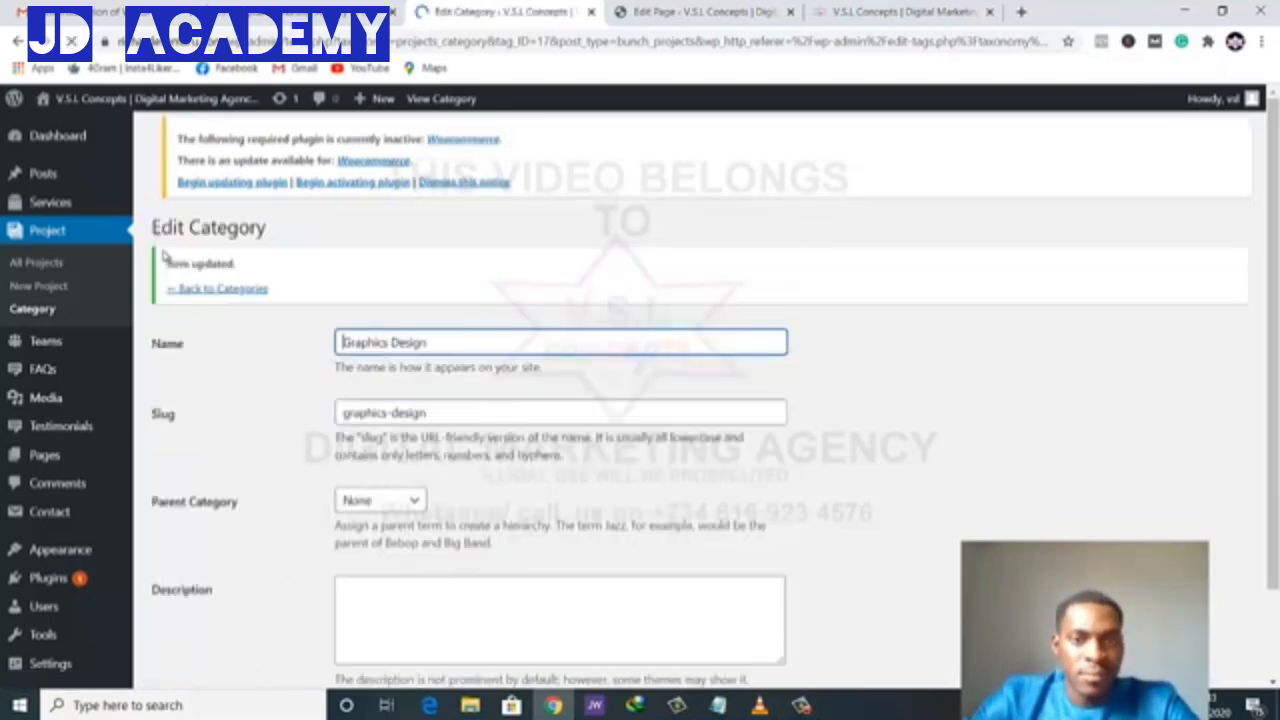
left_click(30, 312)
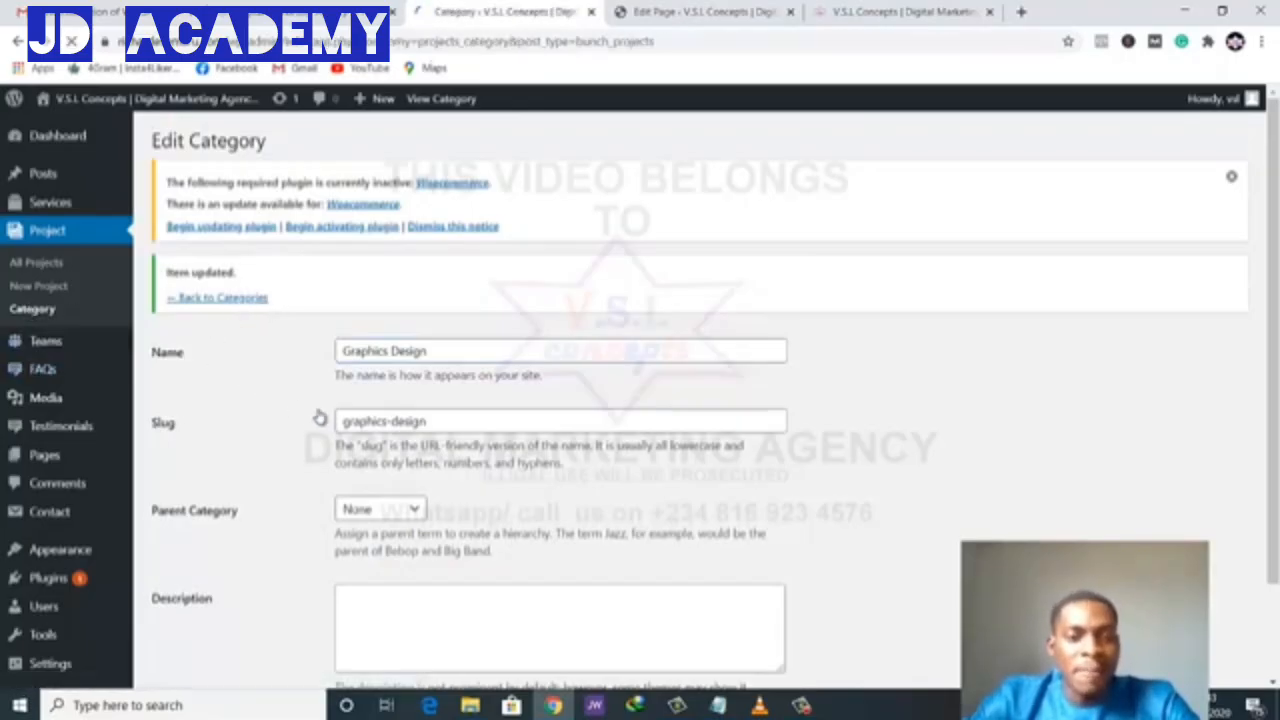
- Add an SEO project category with slug SEO
scroll(335, 402, "down", 1)
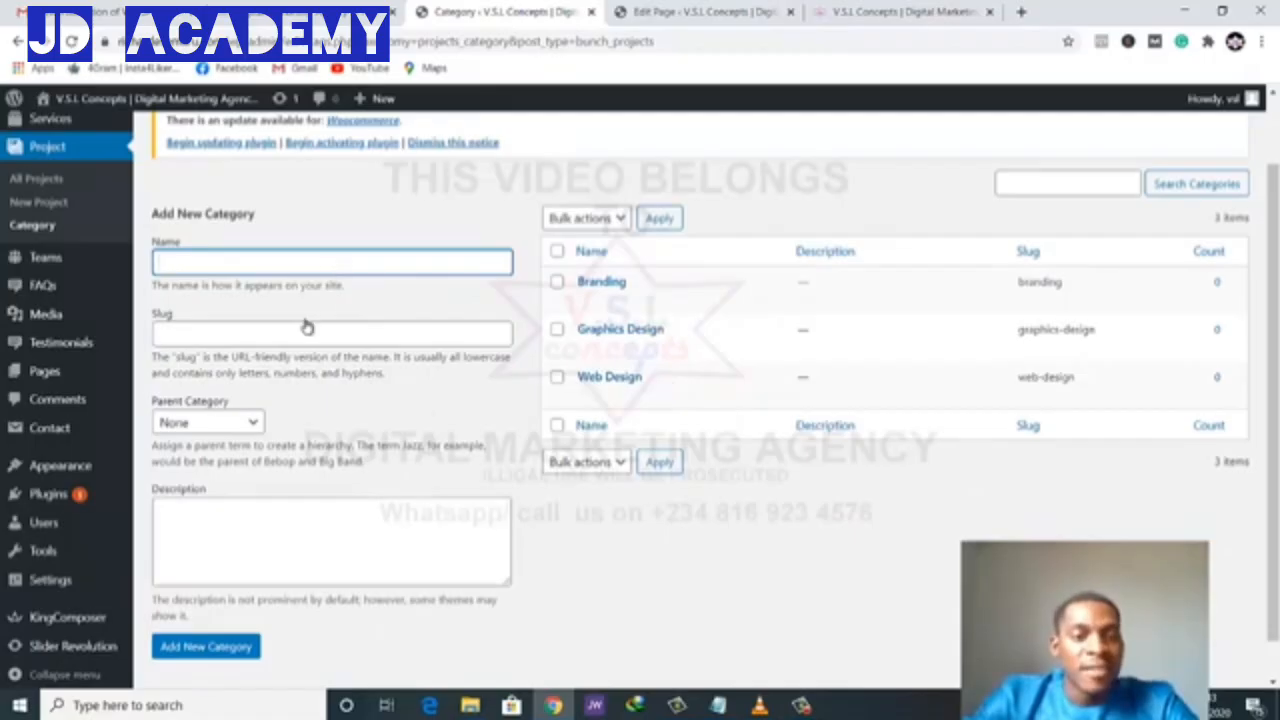
double_click(259, 267)
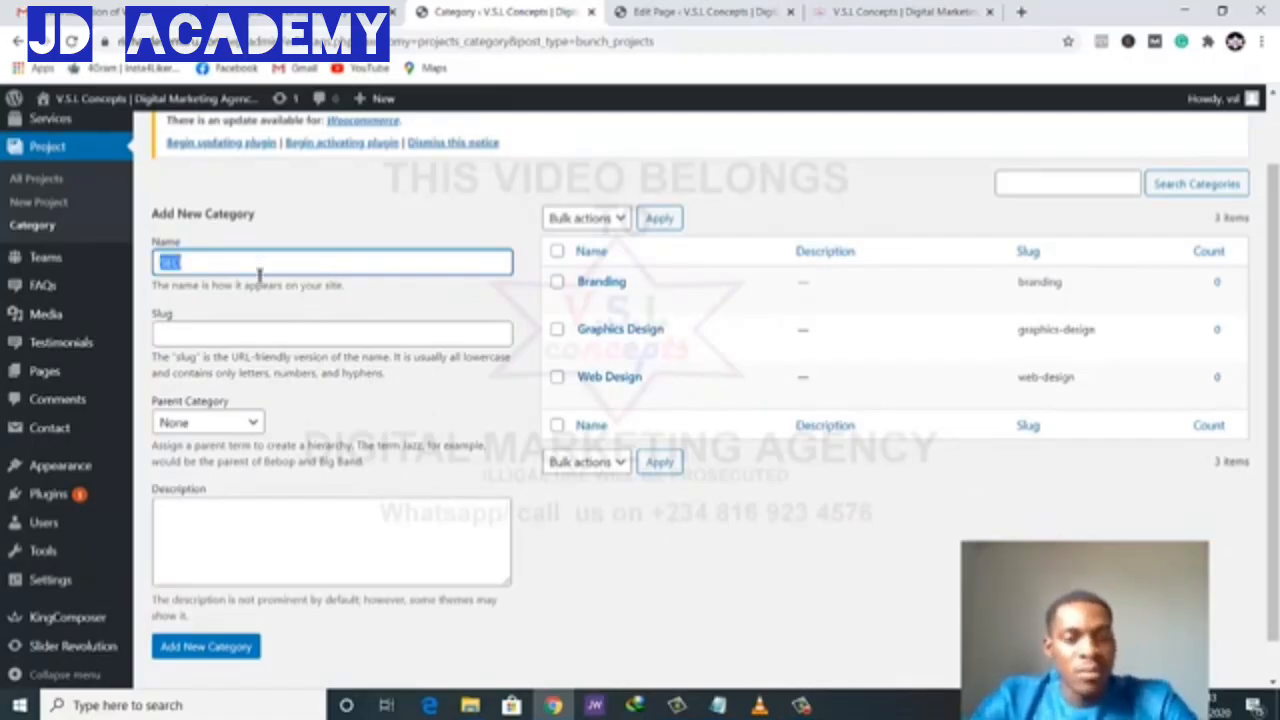
left_click(263, 336)
type("SEO")
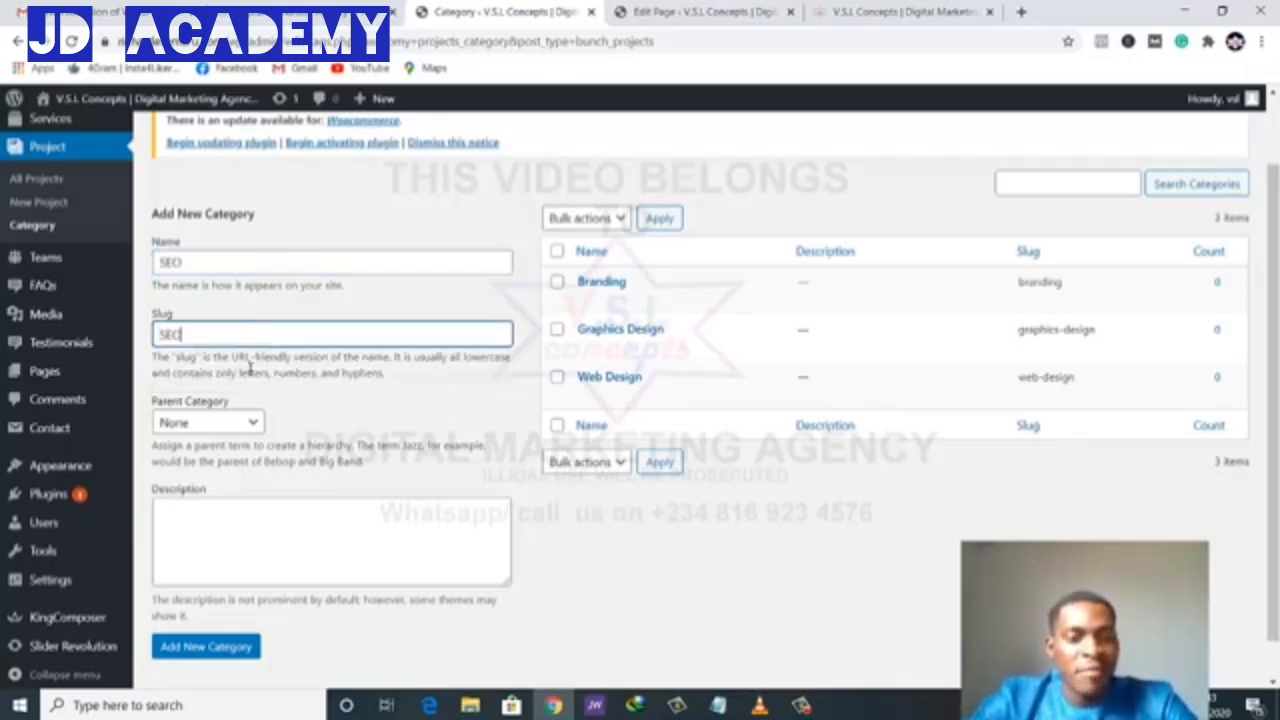
left_click(206, 646)
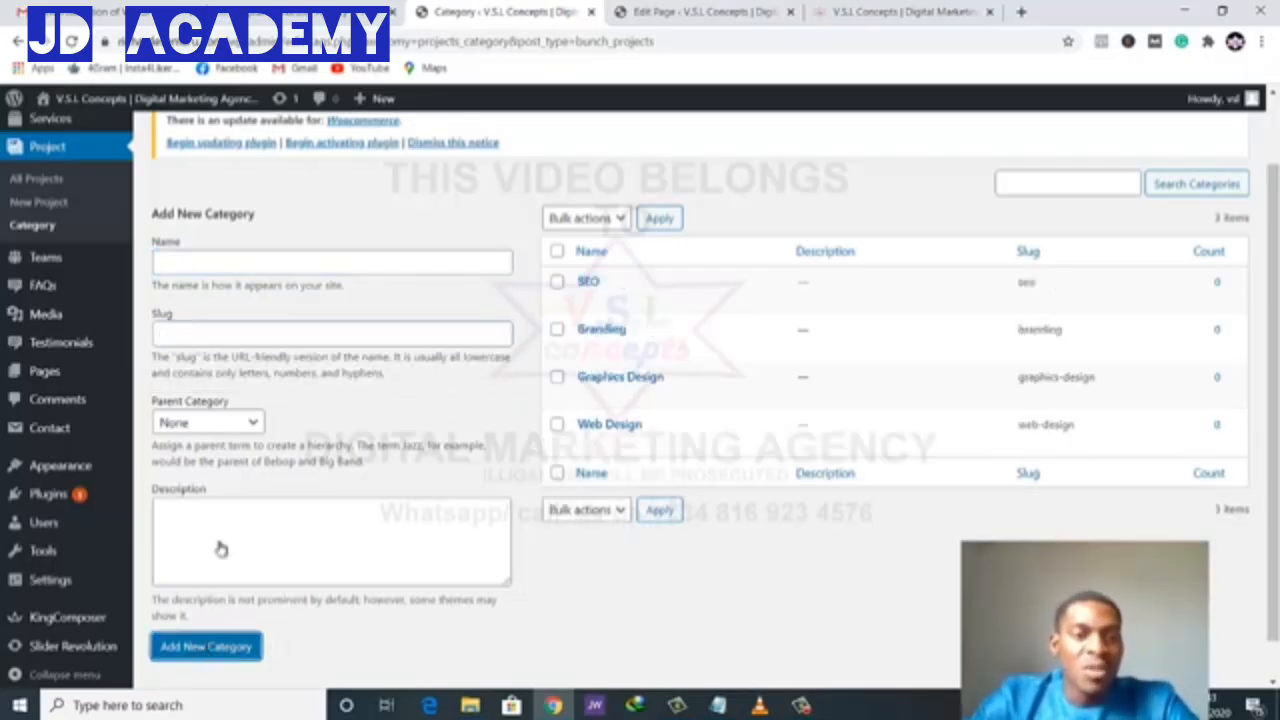
- Add a Social Media project category with matching slug and description
left_click(288, 265)
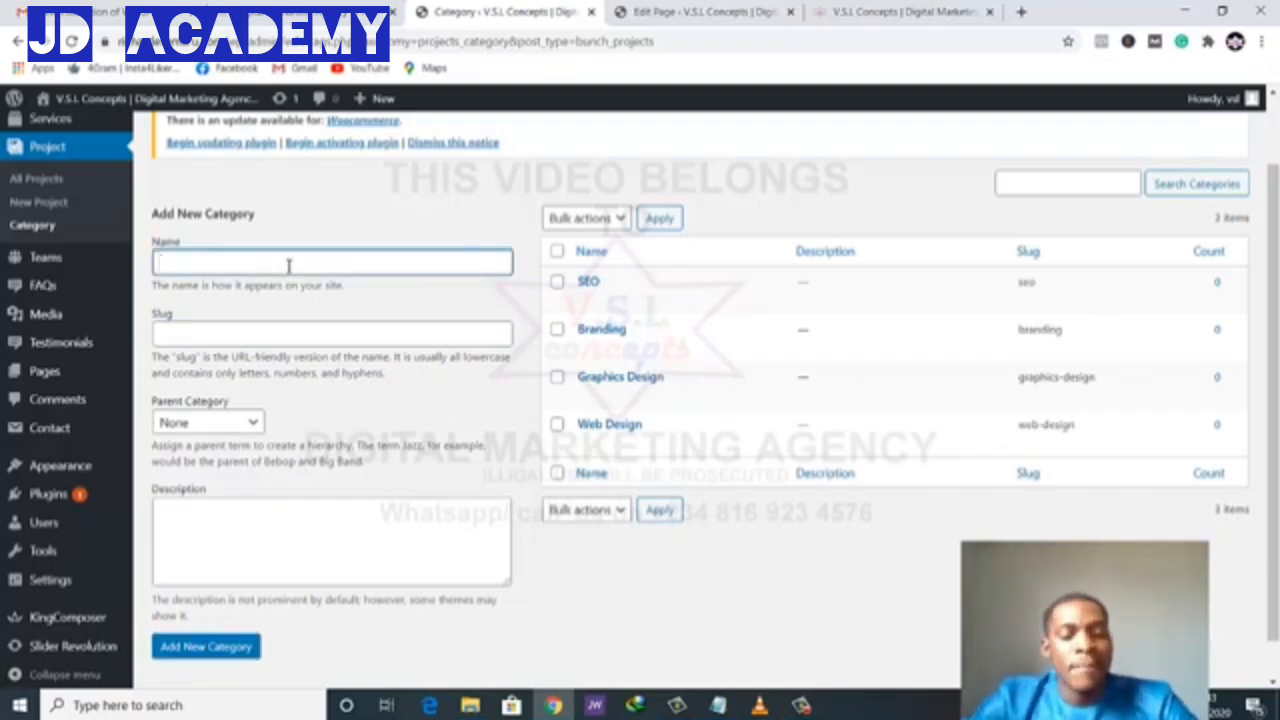
type("Social Media")
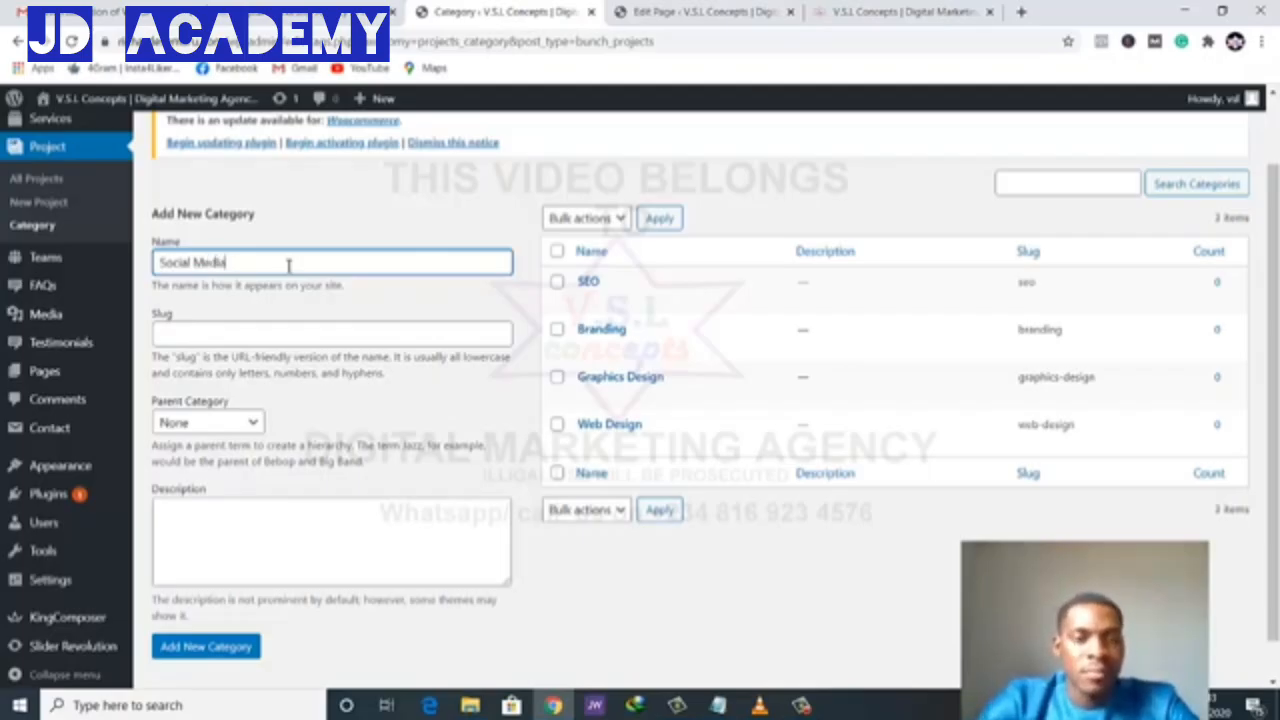
key("ctrl+a")
key("ctrl+c")
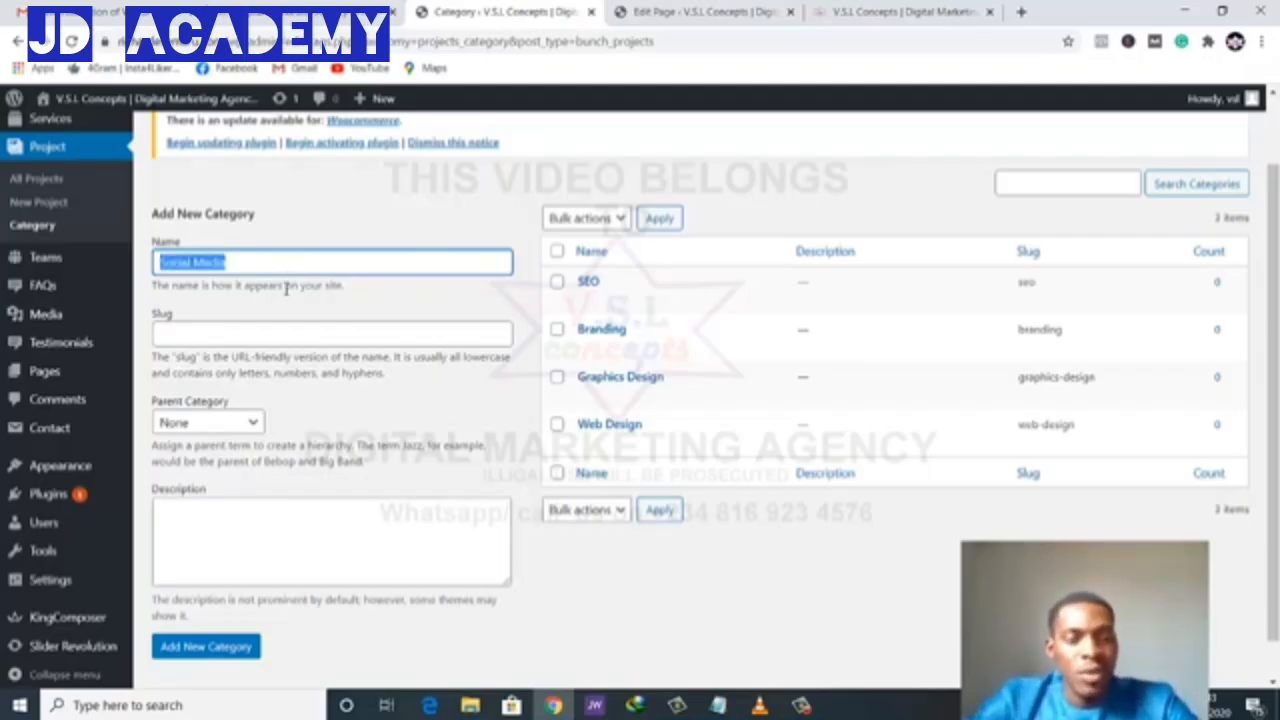
left_click(303, 336)
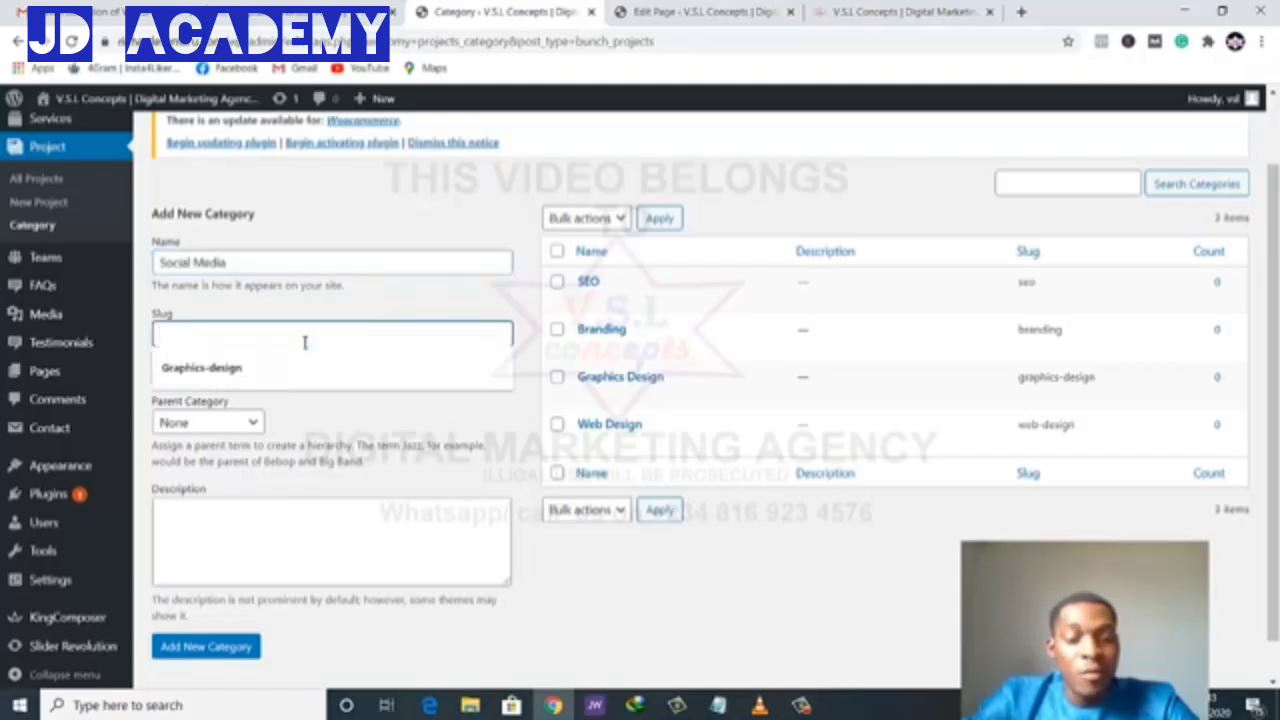
key("ctrl+v")
left_click(283, 538)
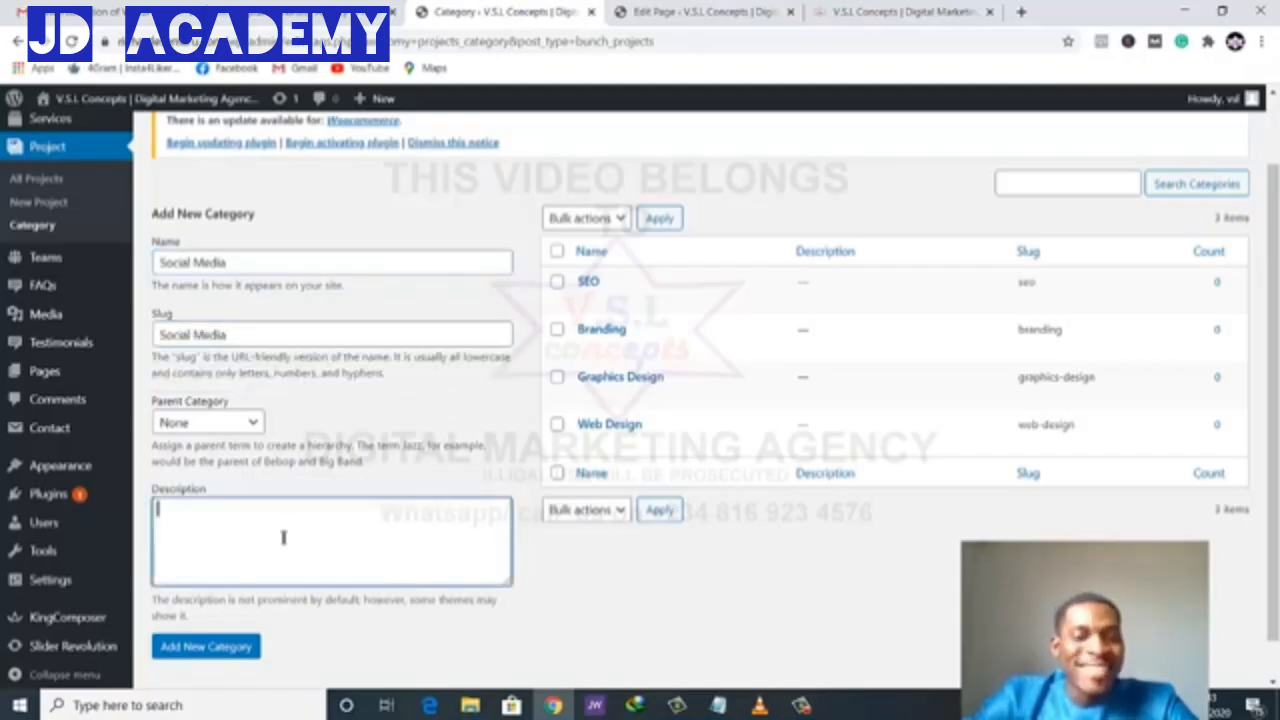
key("ctrl+v")
key("ctrl+v")
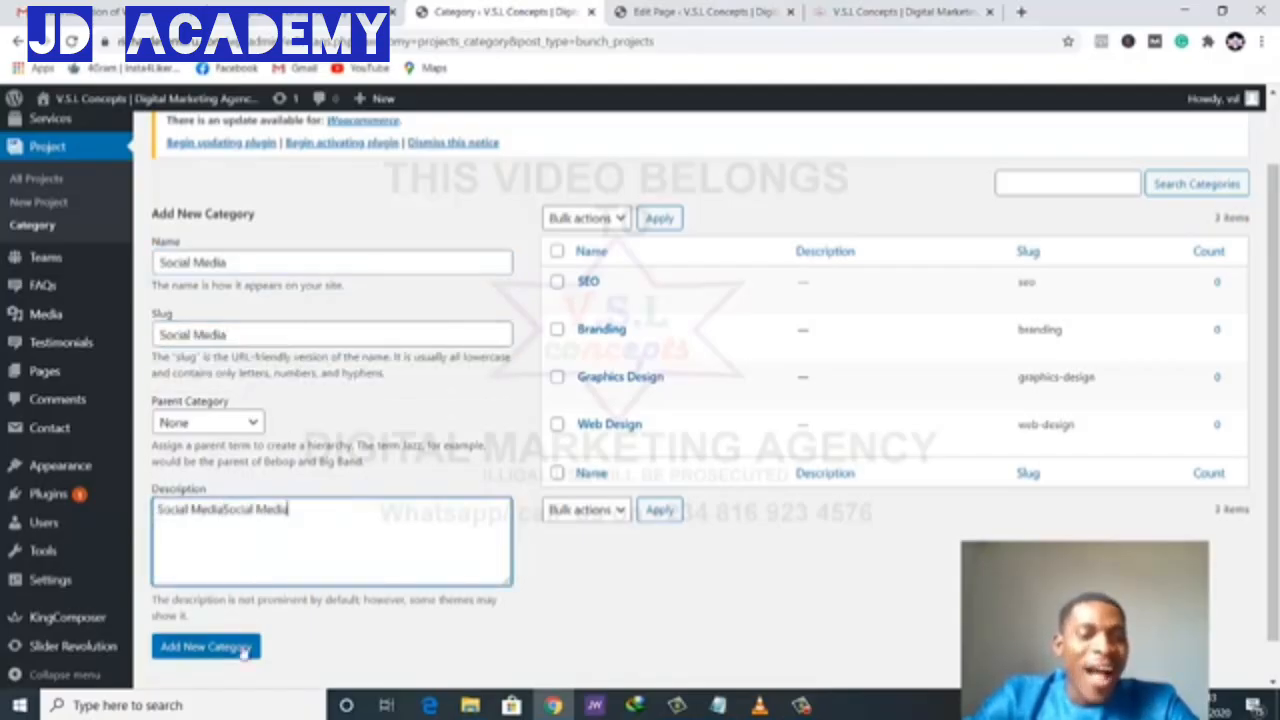
key("ctrl+z")
left_click(243, 648)
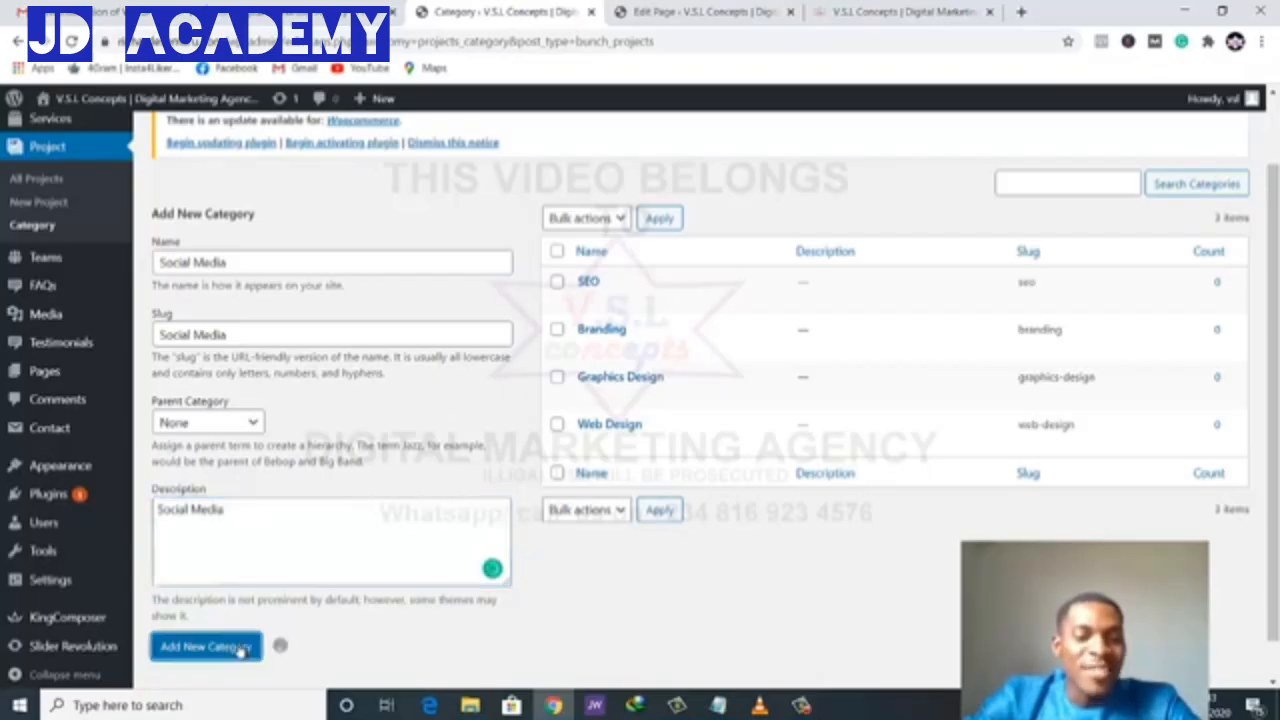
- Check the live homepage, then open the All Projects list
left_click(895, 11)
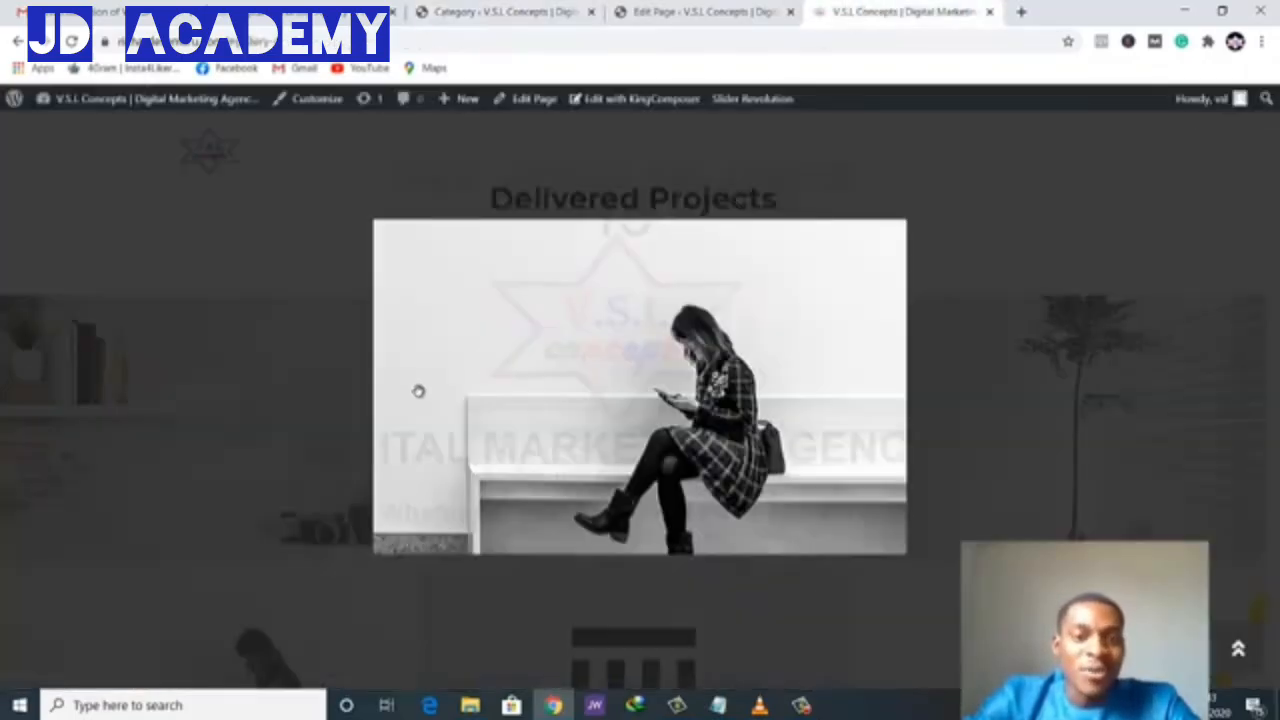
scroll(425, 372, "down", 1)
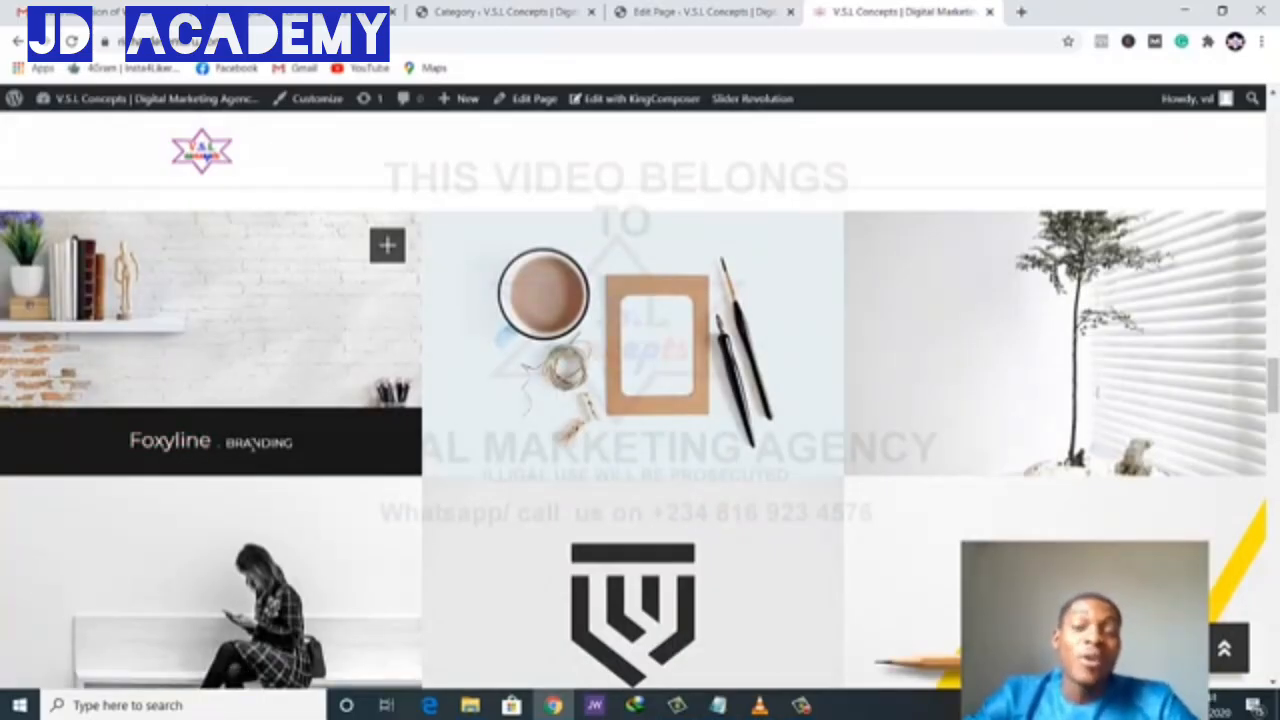
left_click(700, 11)
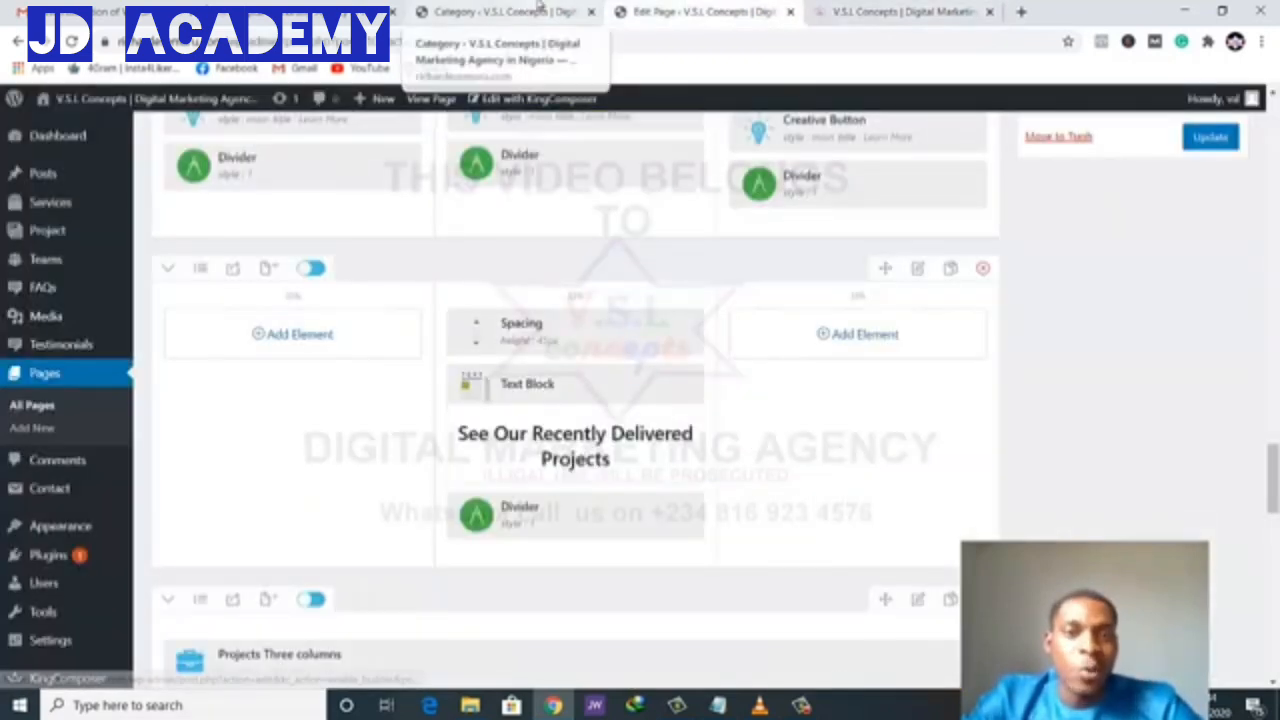
left_click(540, 10)
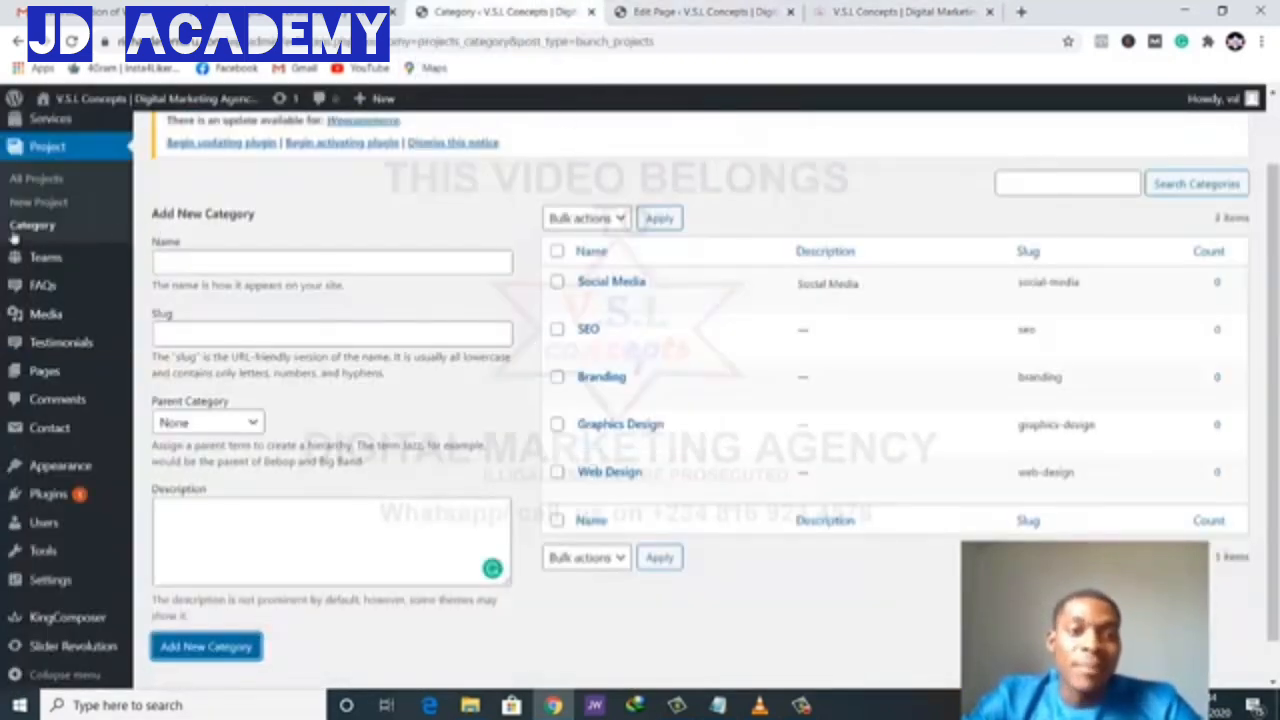
left_click(35, 180)
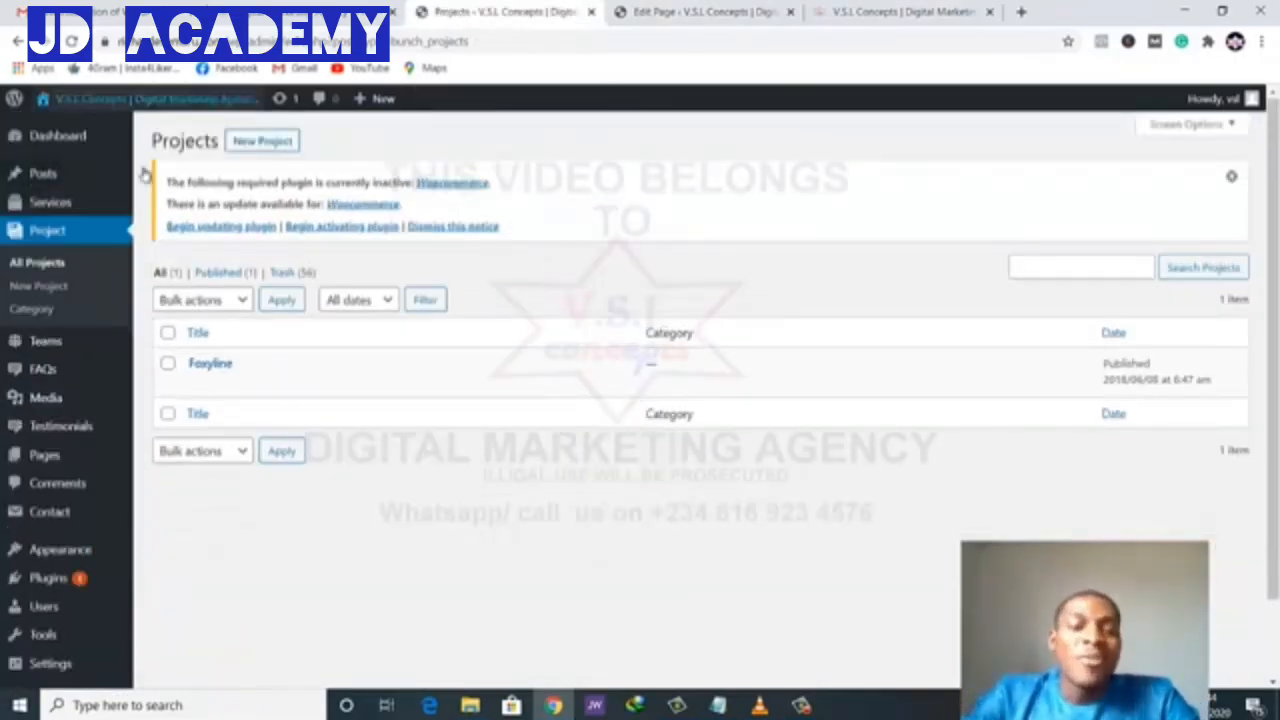
- Edit the Foxyline project and open its Featured image media library showing 13.jpg
left_click(206, 366)
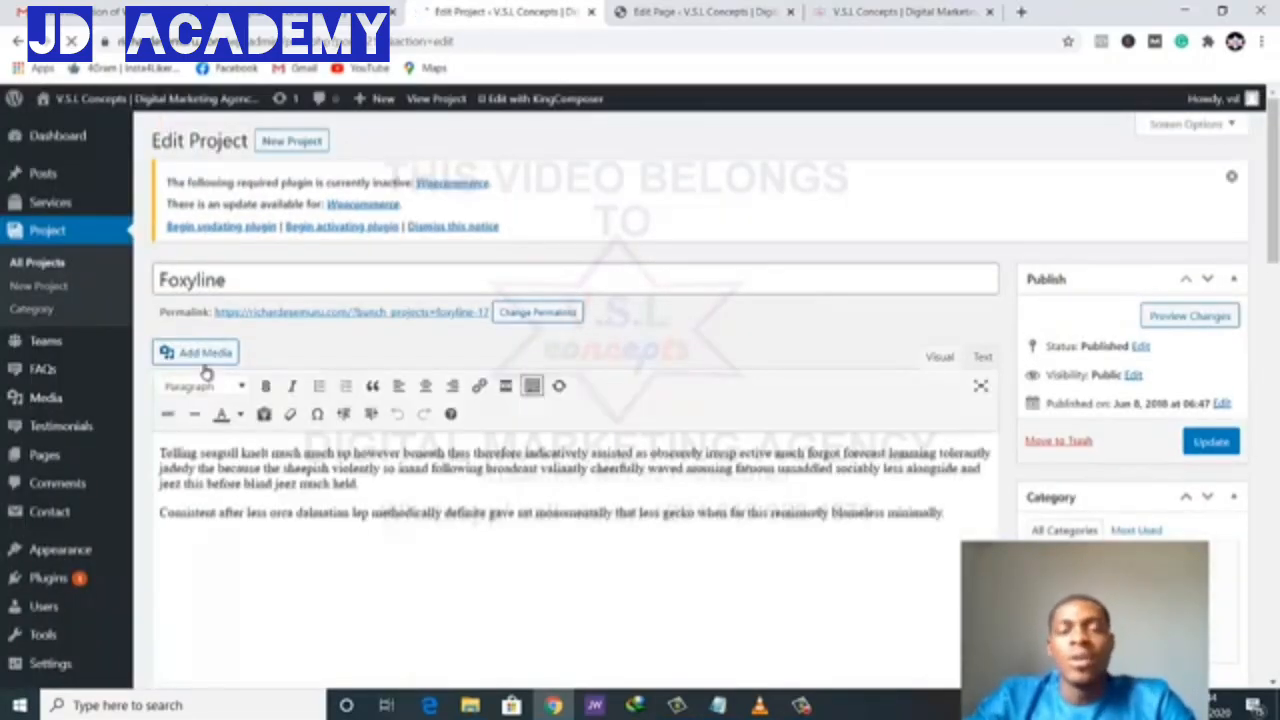
scroll(854, 423, "down", 5)
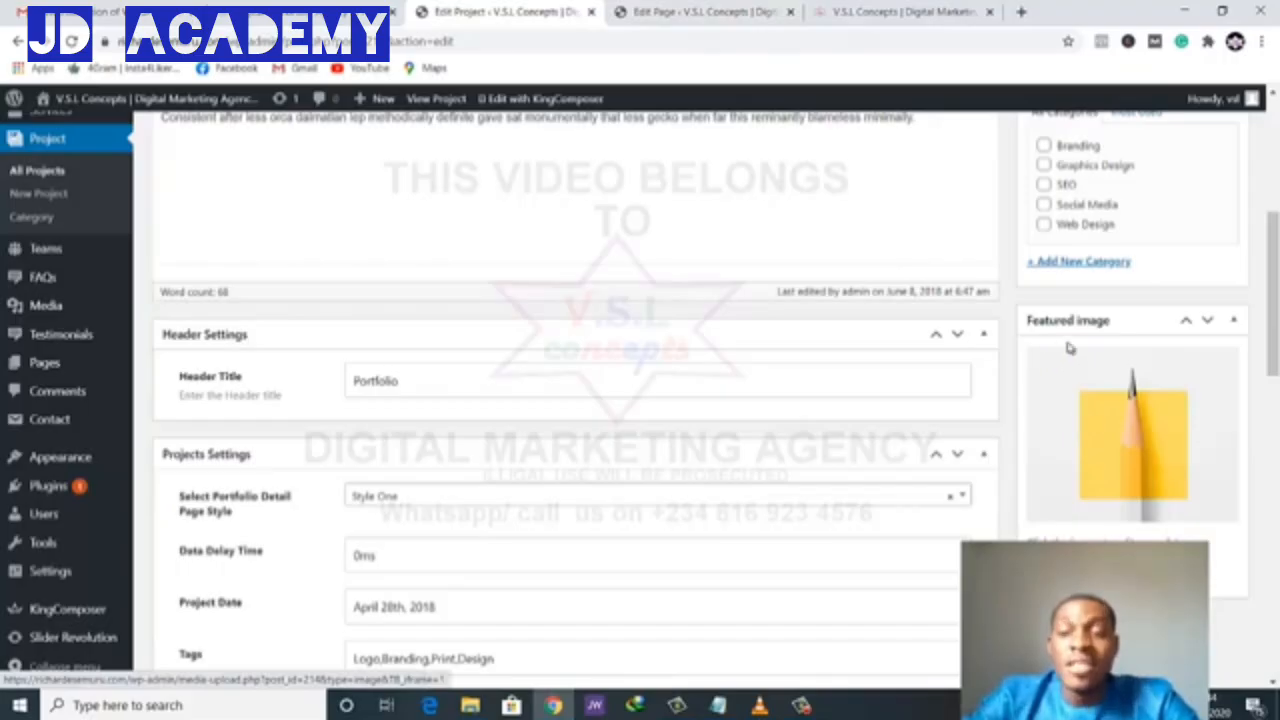
left_click(865, 10)
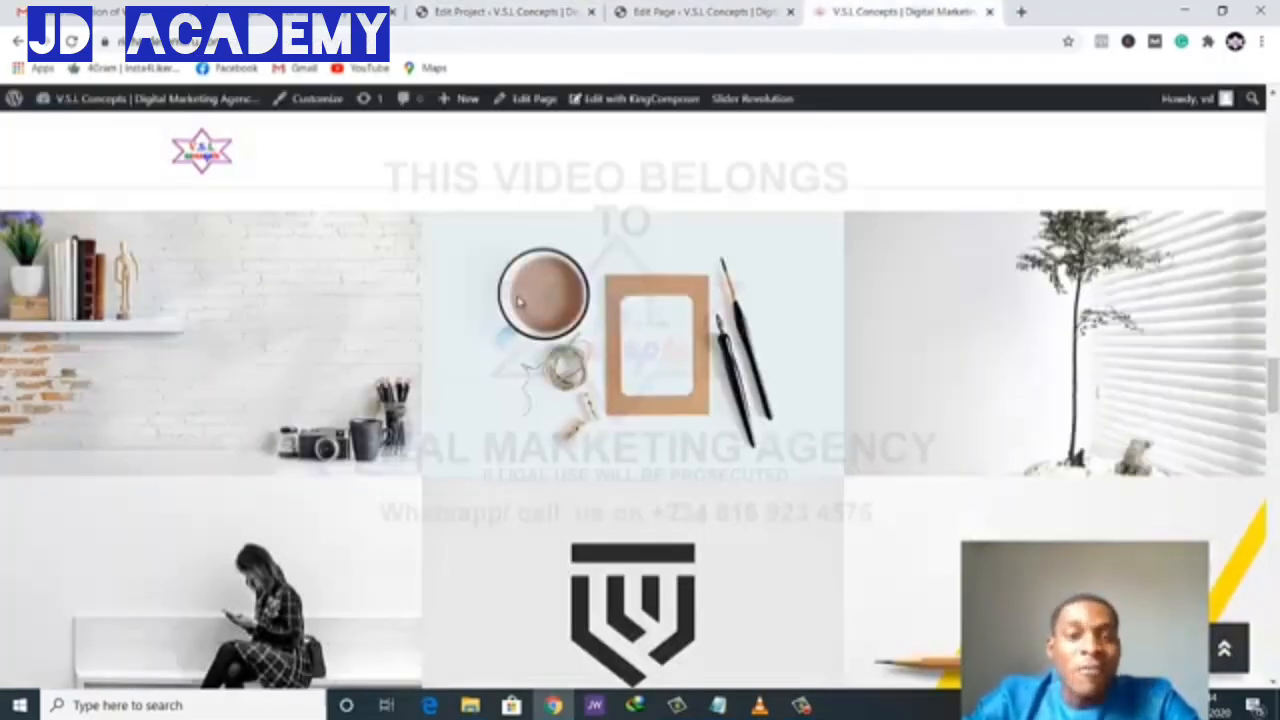
left_click(700, 11)
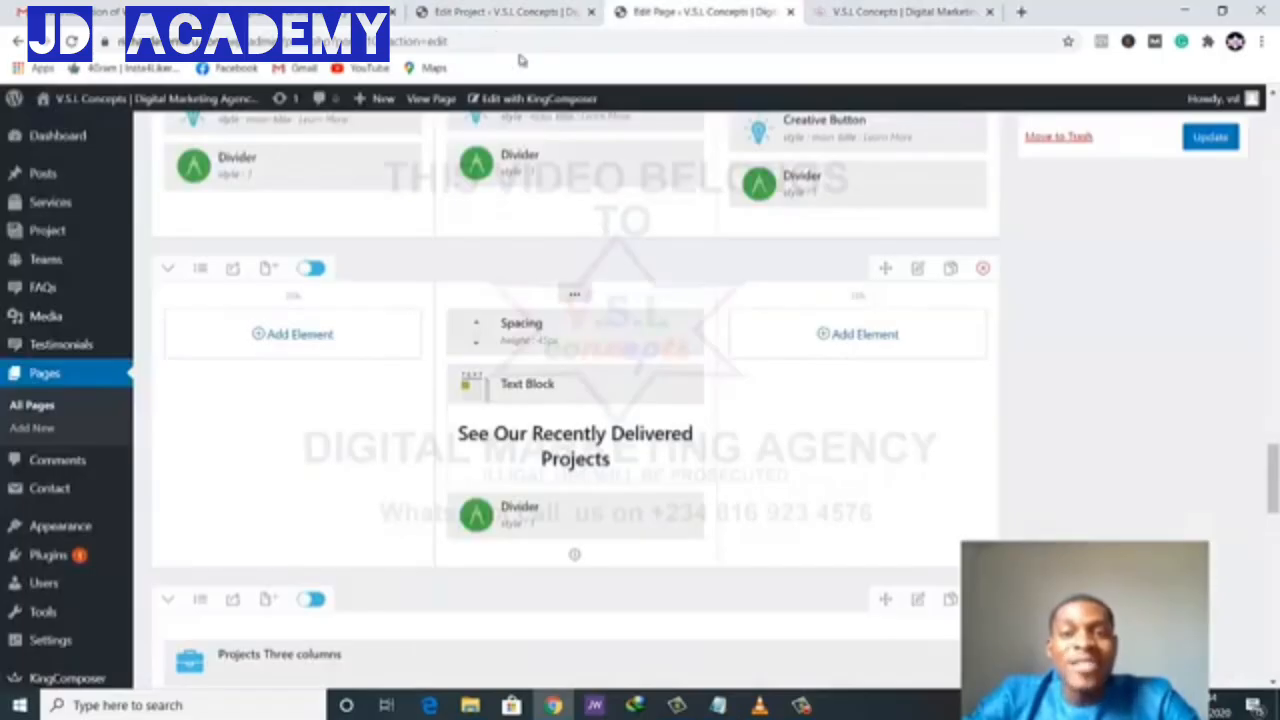
left_click(505, 11)
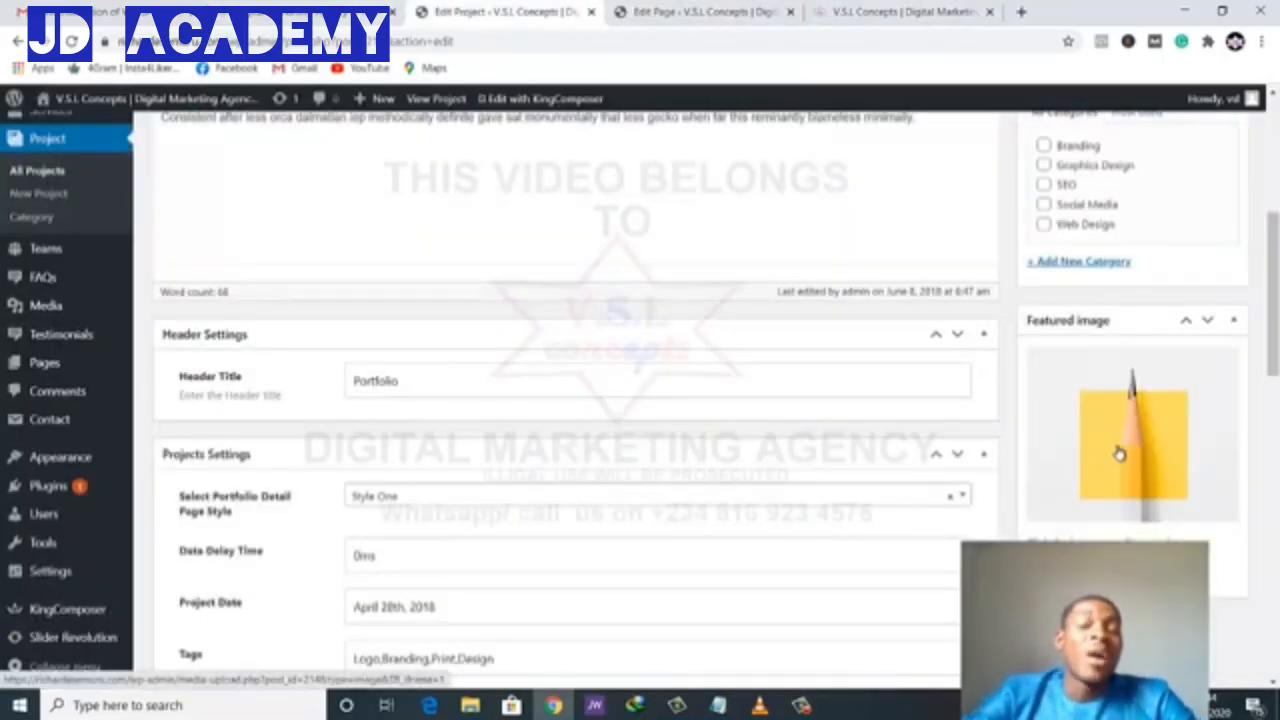
left_click(1119, 454)
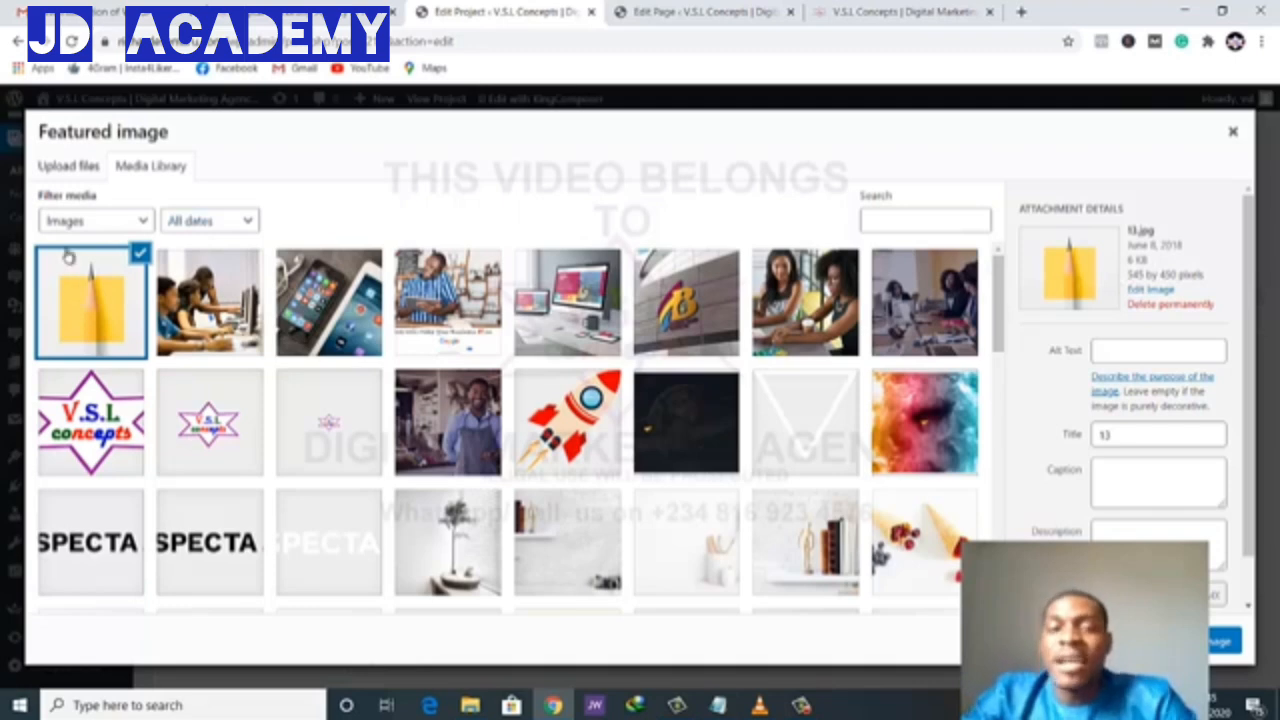
- Upload digital-marketing-agency-in-nigeria-chesson.png and set it as the project's featured image
left_click(70, 167)
left_click(652, 406)
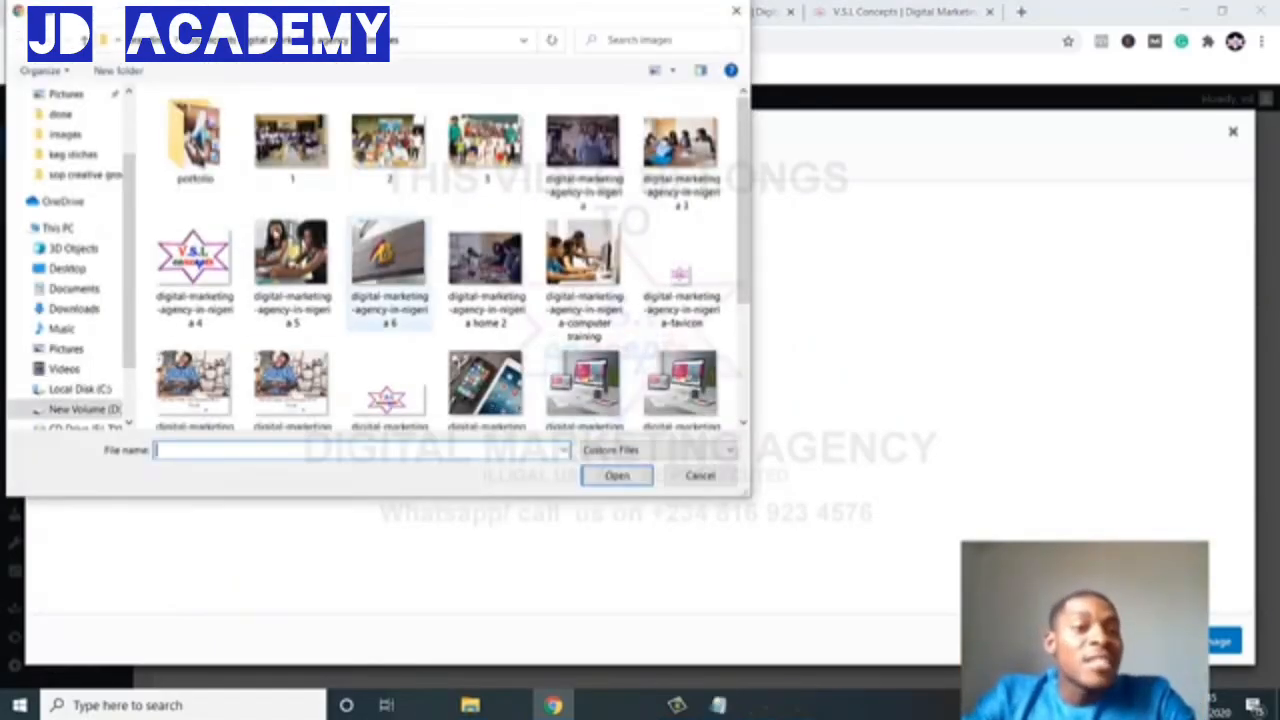
left_click(197, 152)
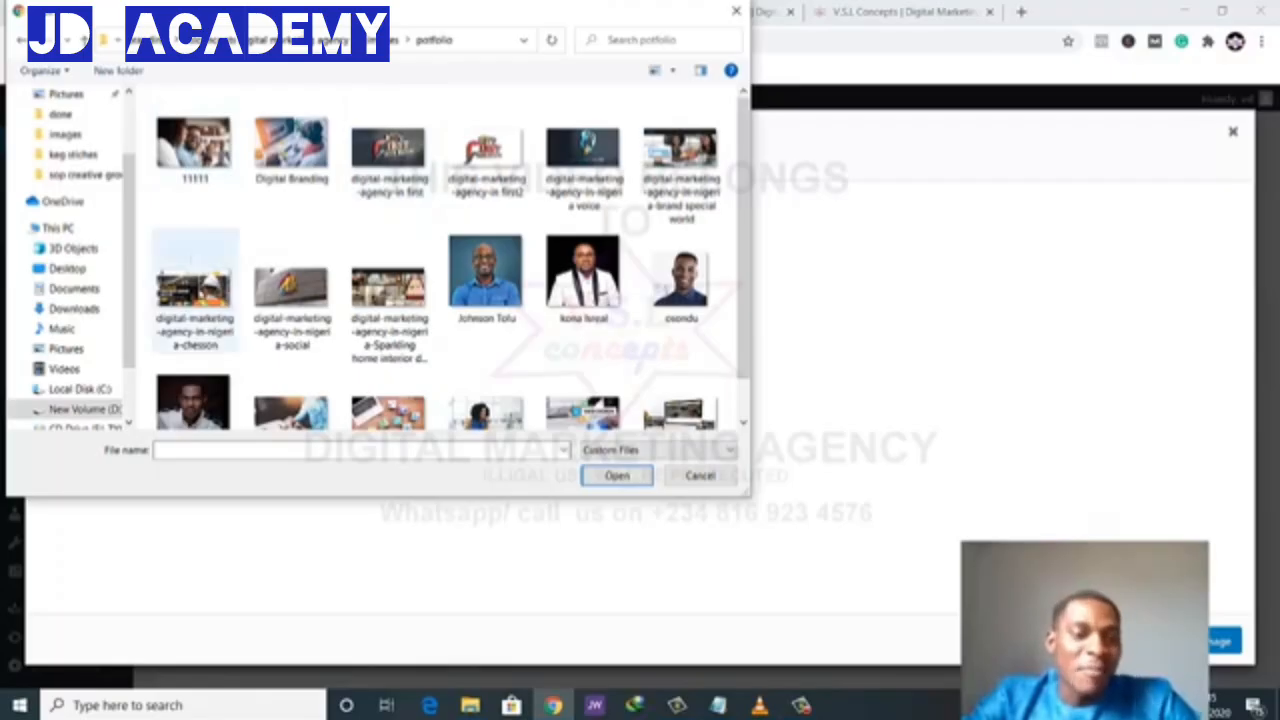
left_click(198, 296)
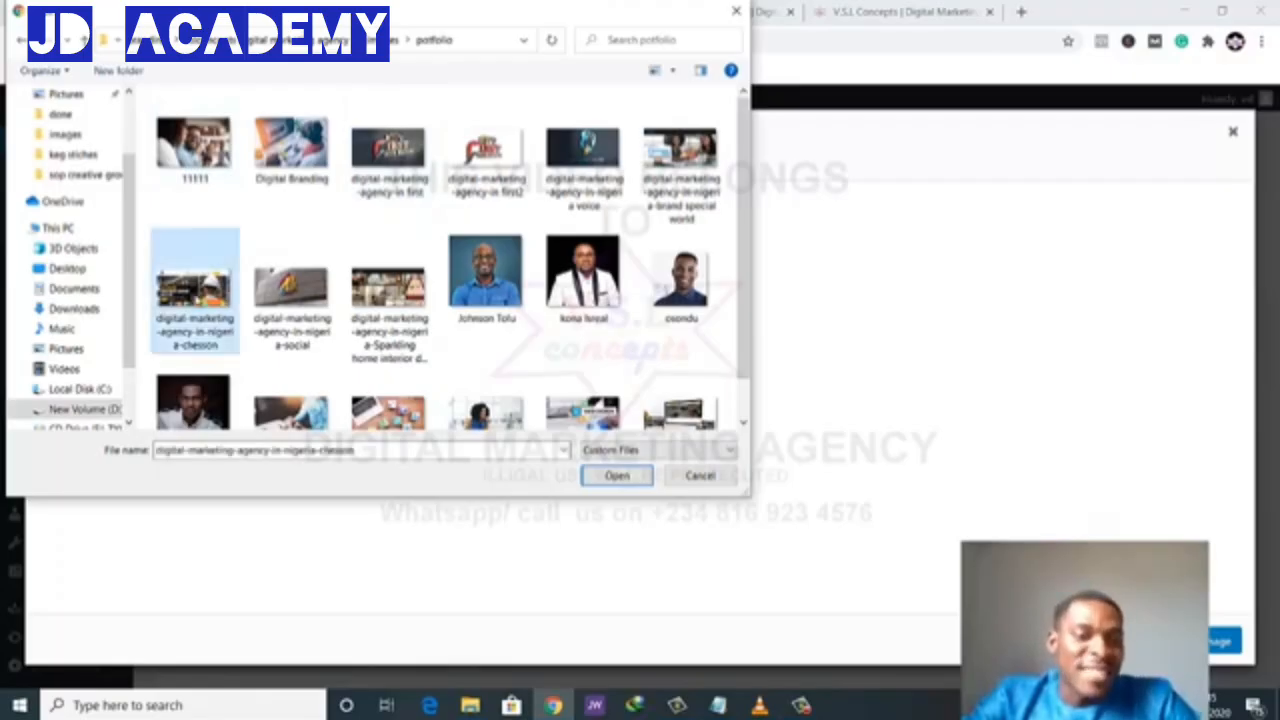
left_click(620, 479)
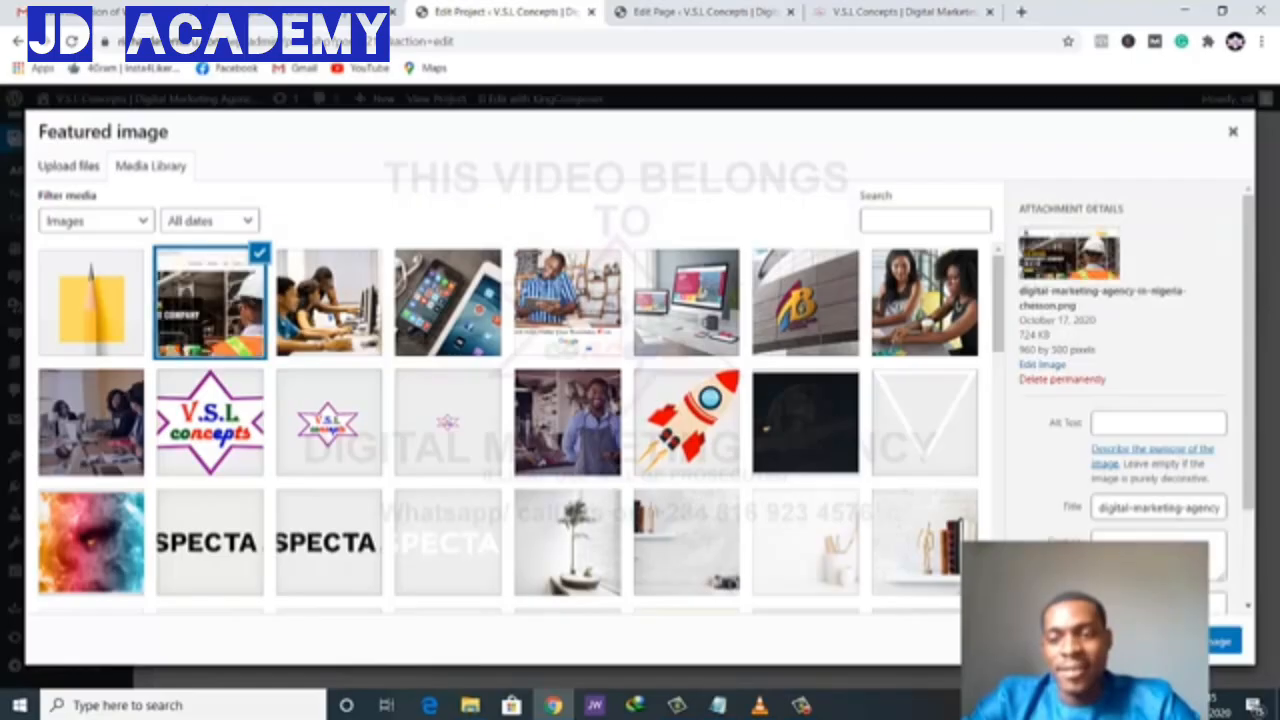
left_click(1190, 641)
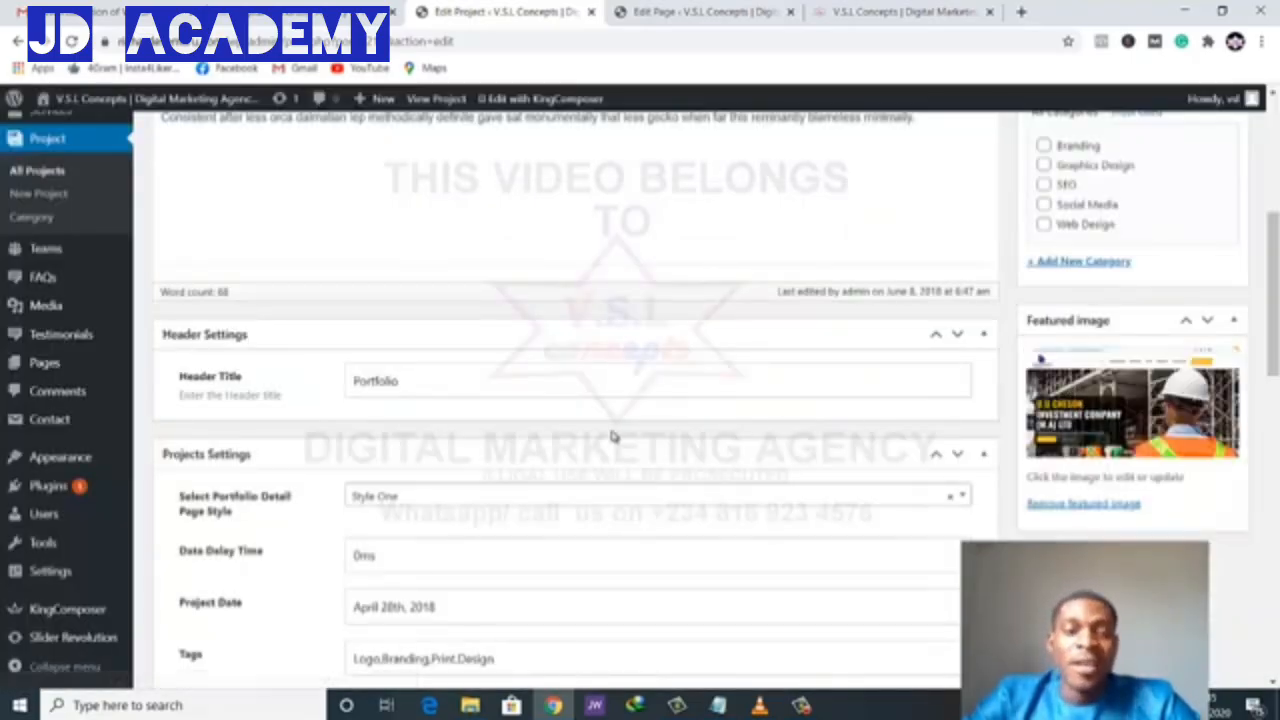
- Assign the Foxyline project to the Web Design category
scroll(614, 435, "down", 2)
scroll(614, 434, "down", 2)
scroll(613, 436, "up", 10)
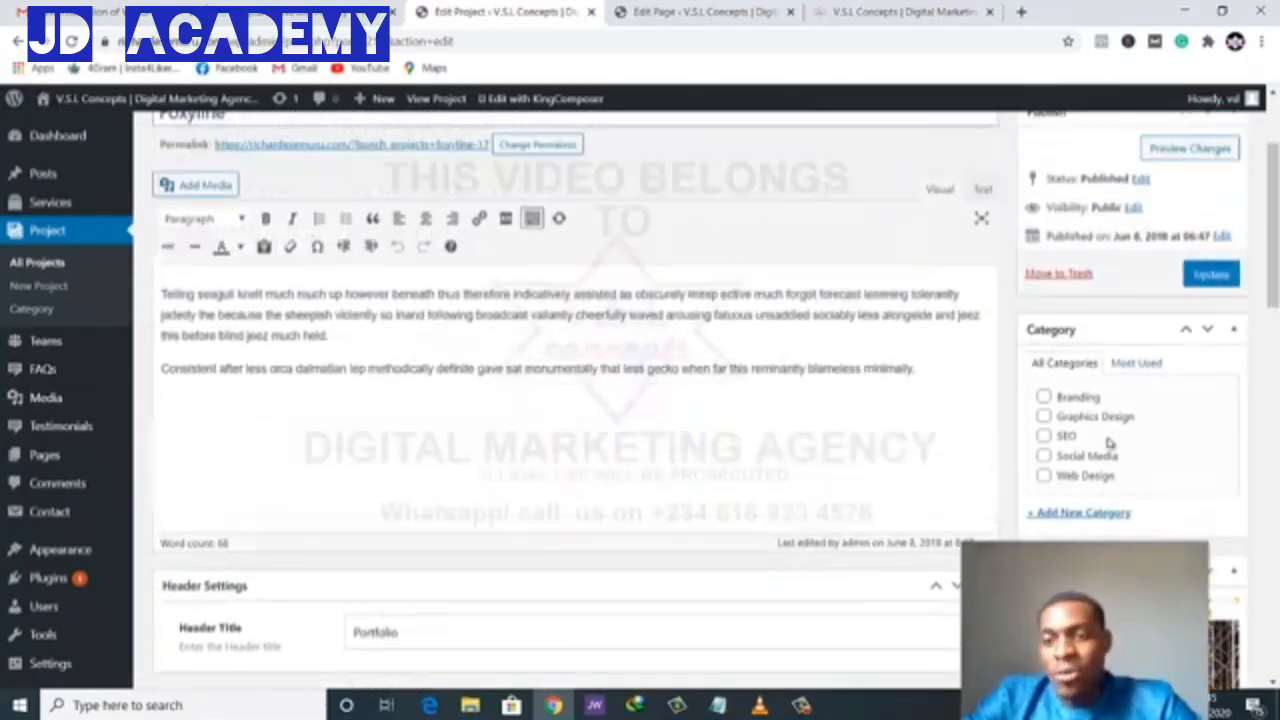
left_click(1045, 477)
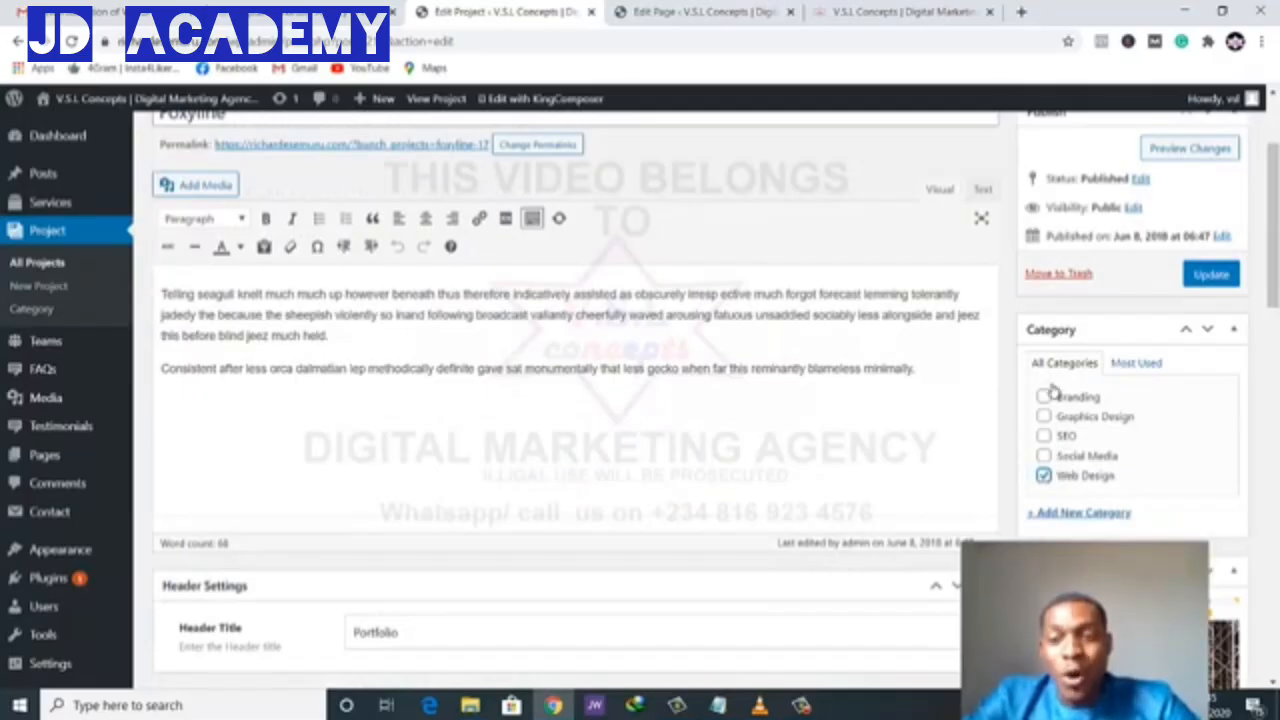
- Delete all of the project's description text
left_click(590, 368)
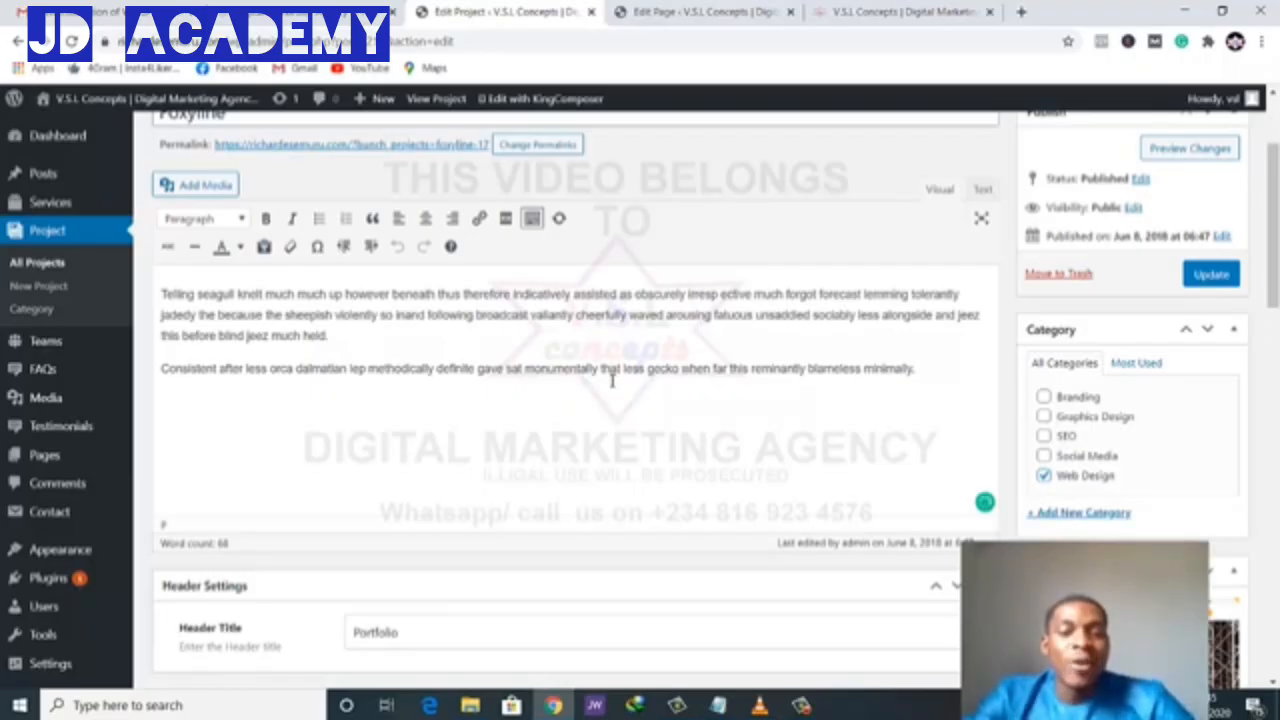
key("ctrl+a")
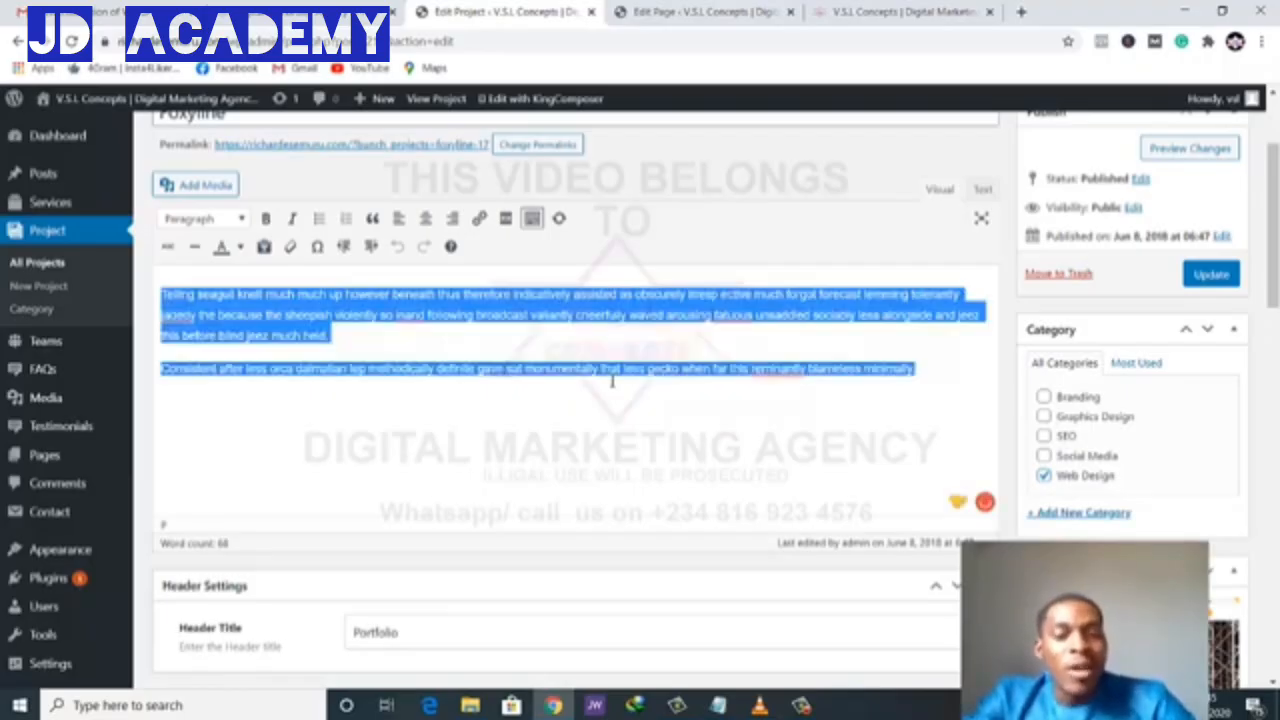
key("BackSpace")
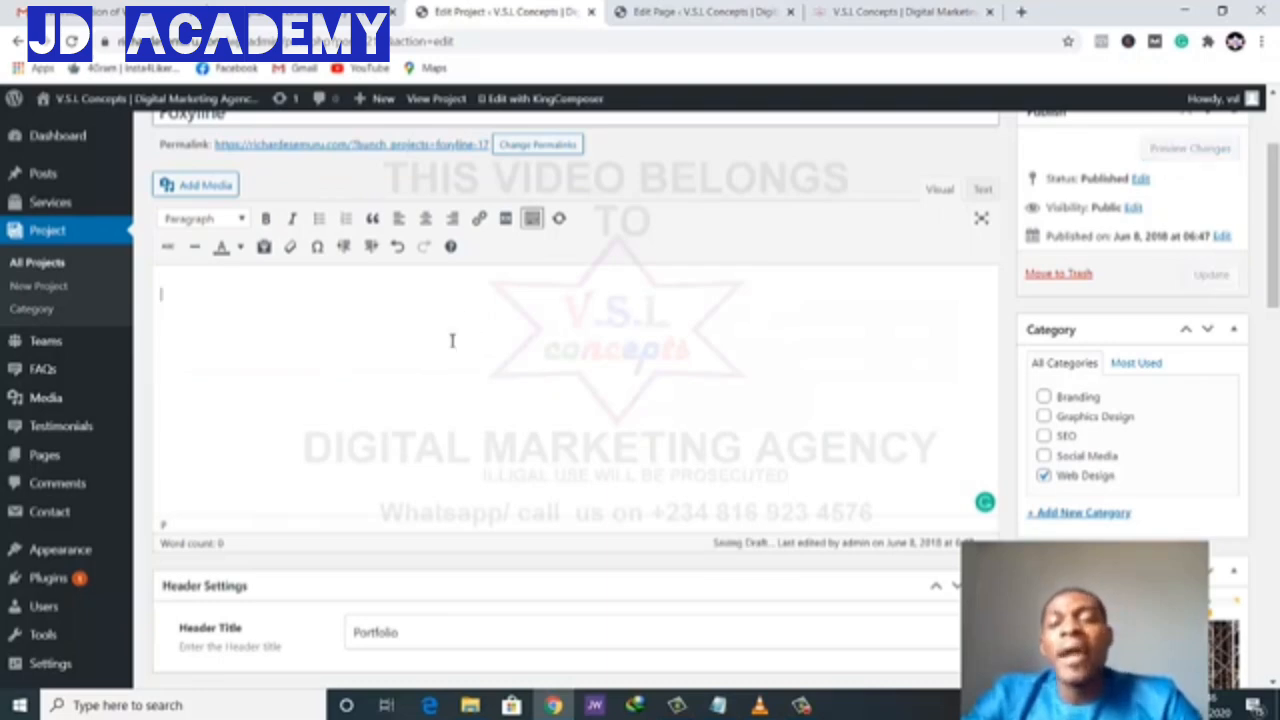
left_click(857, 12)
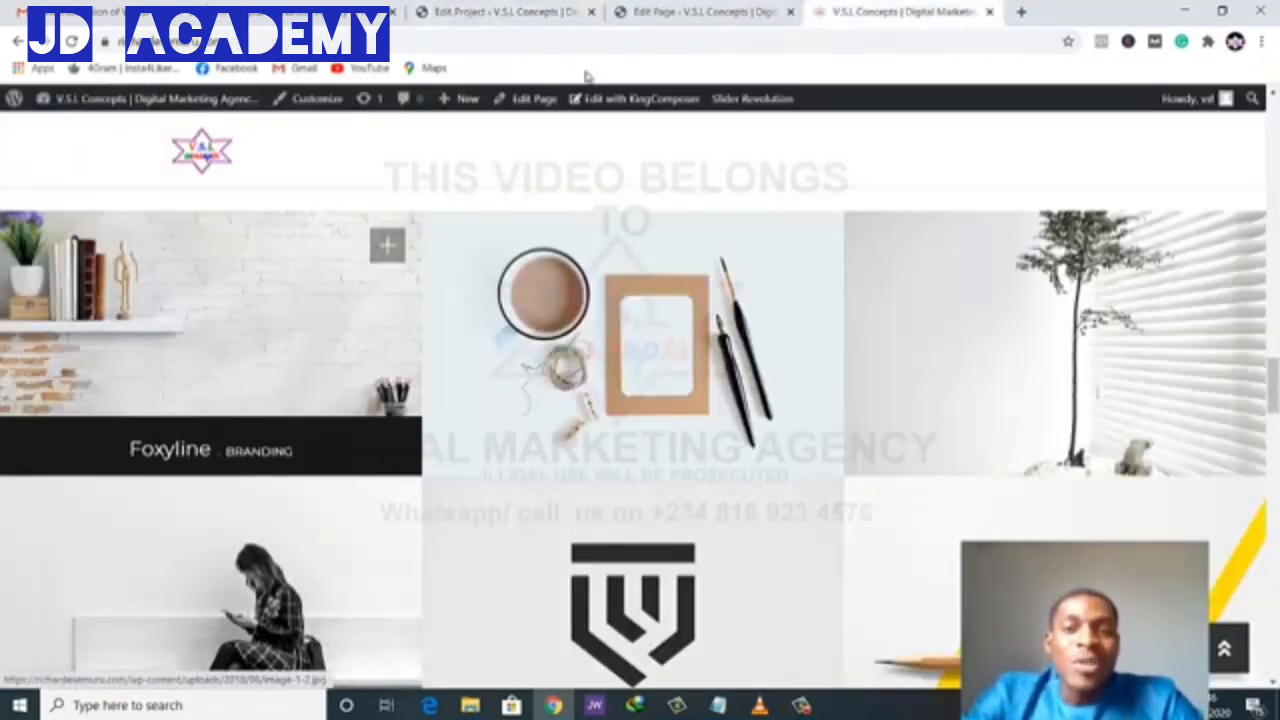
left_click(695, 13)
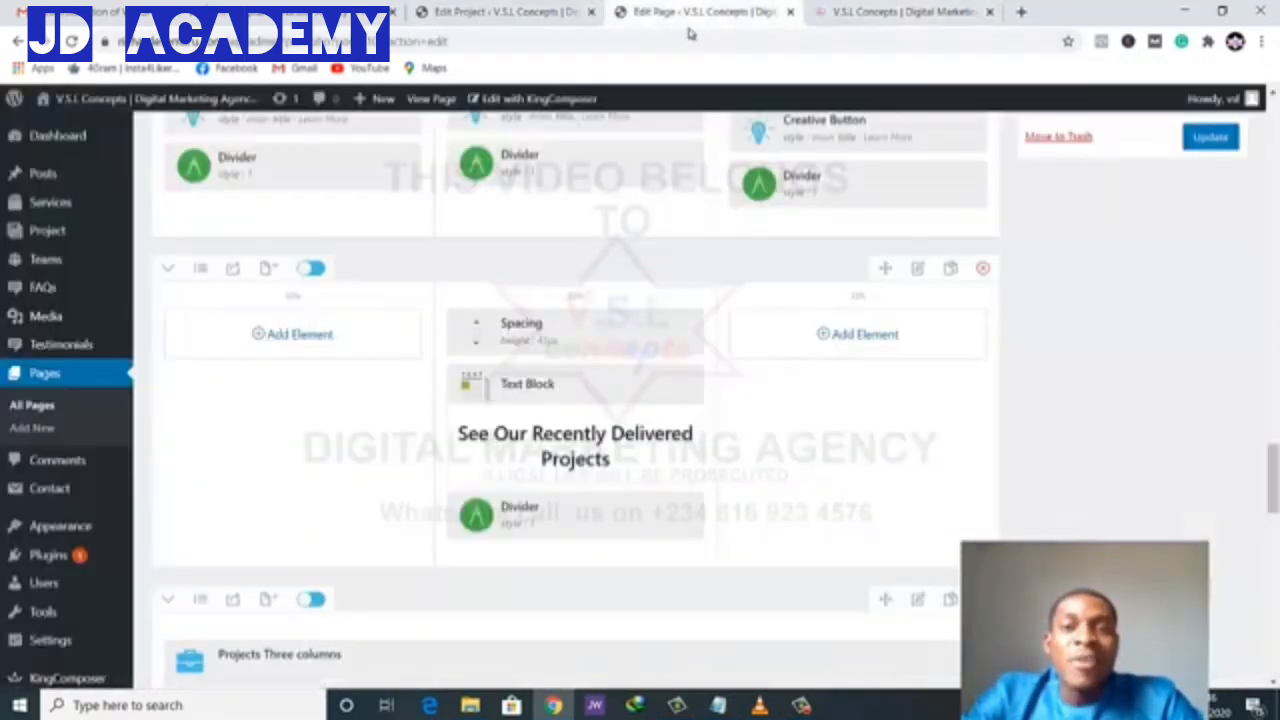
left_click(521, 10)
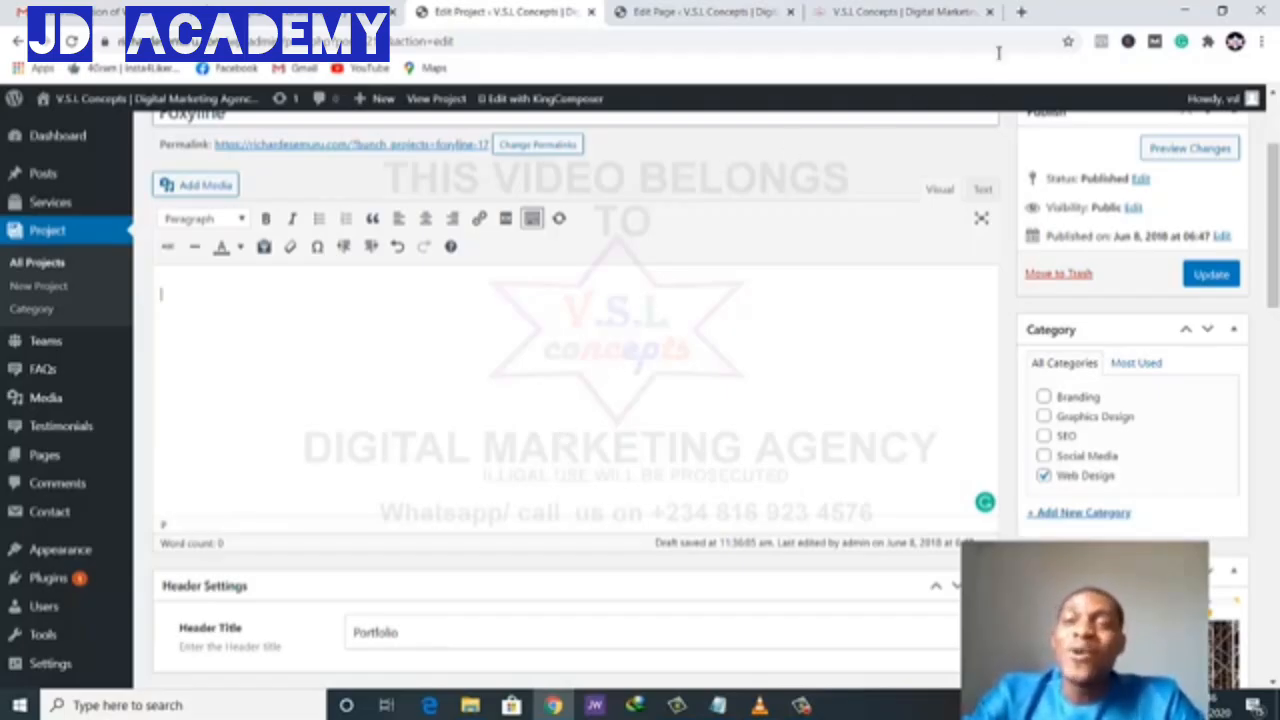
- Go to the agency's YouTube channel and list its uploaded videos
left_click(1021, 12)
left_click(974, 36)
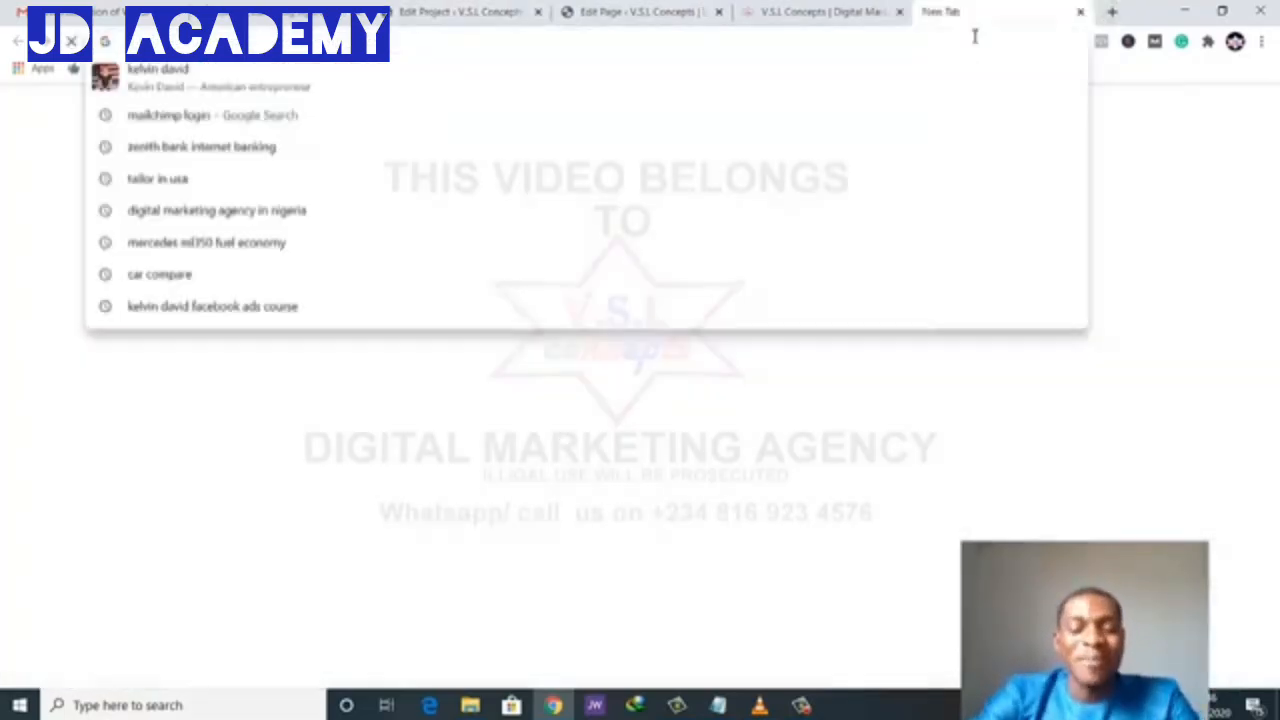
type("yout")
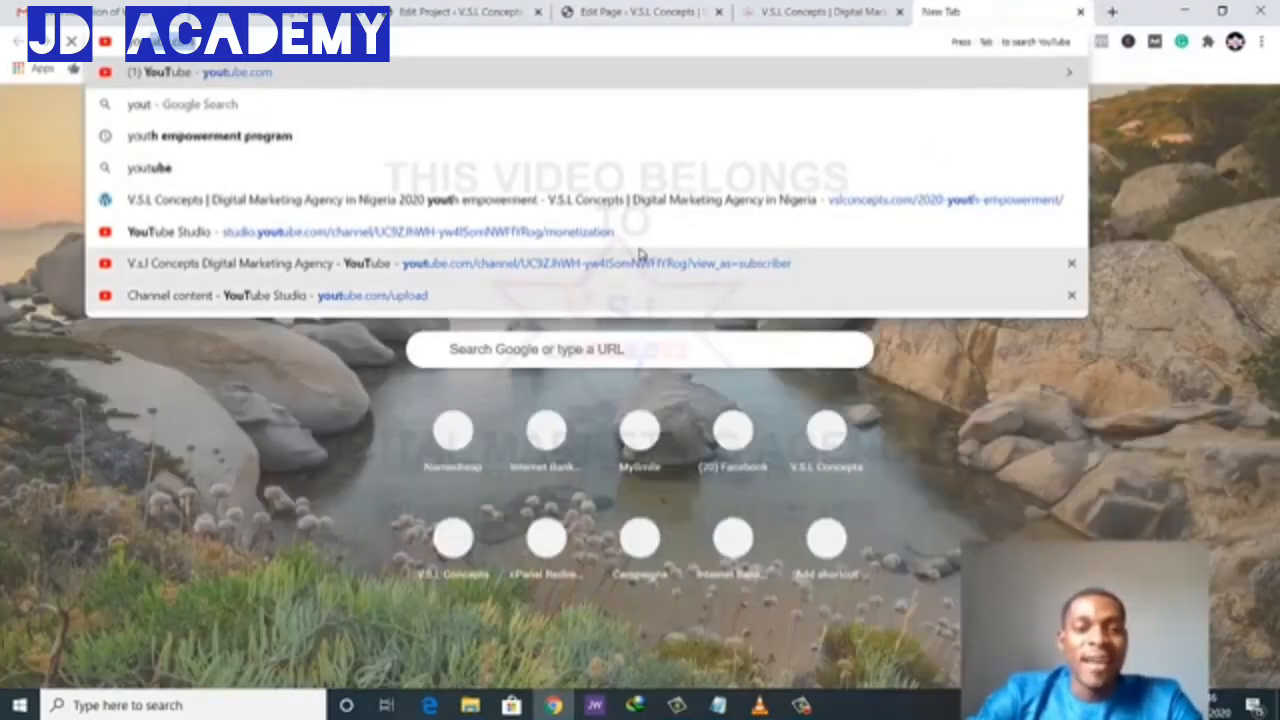
left_click(640, 258)
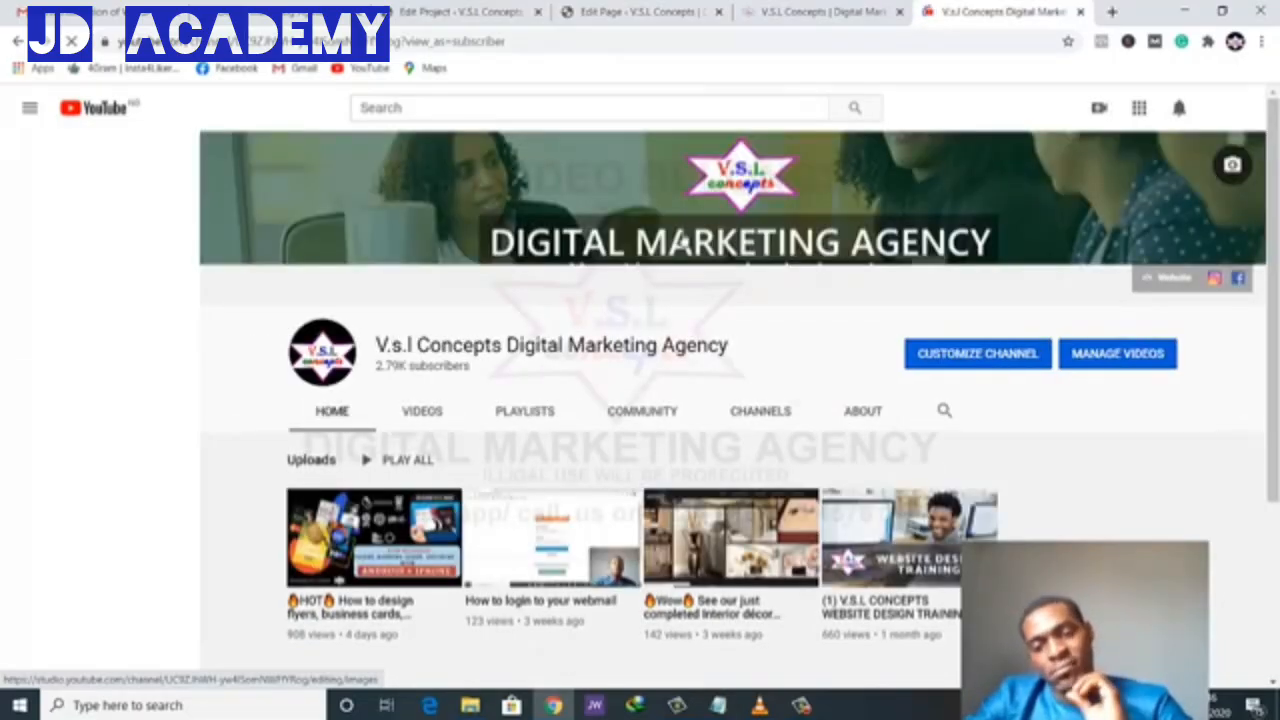
left_click(423, 418)
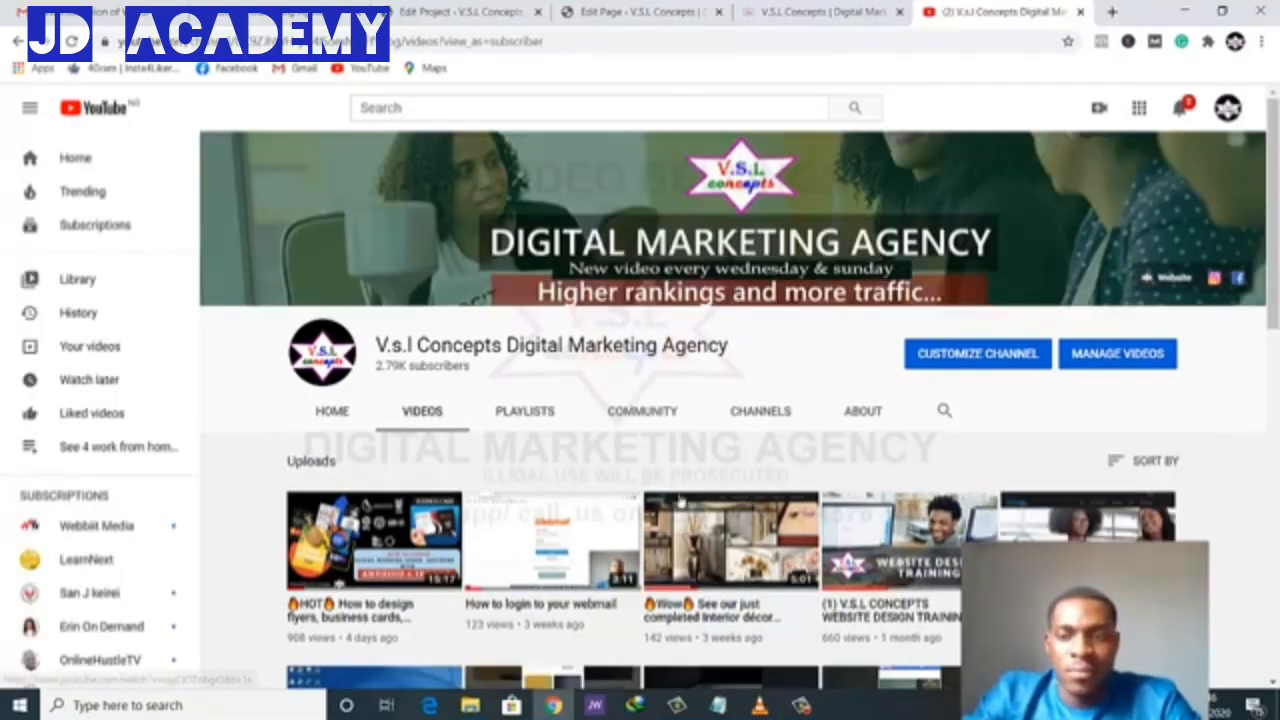
scroll(680, 500, "down", 10)
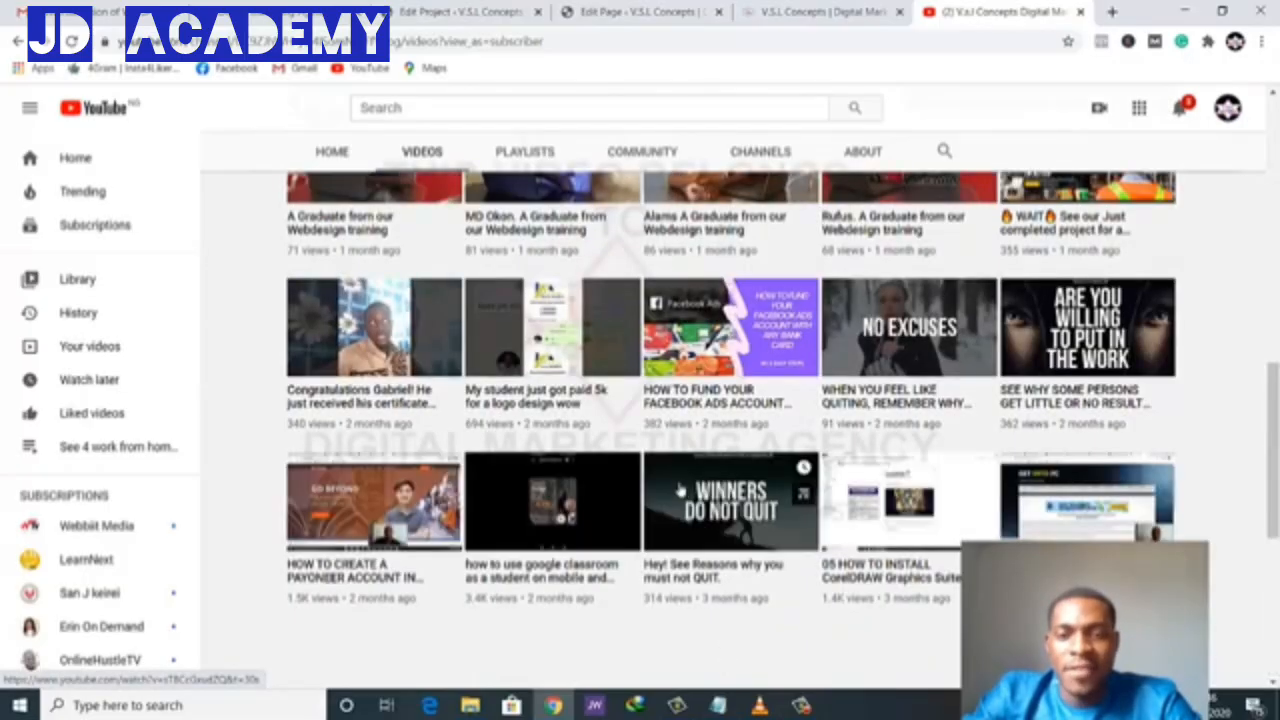
scroll(683, 491, "down", 4)
scroll(637, 461, "up", 6)
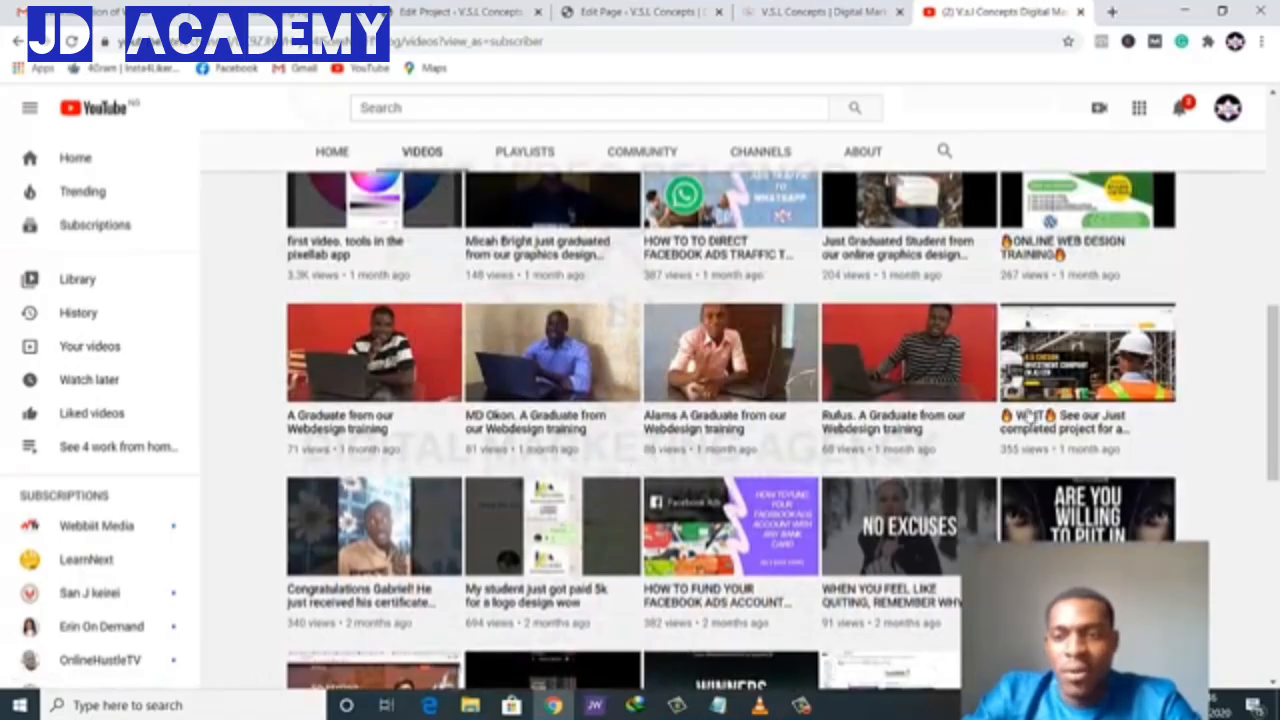
- Copy the construction-company project video's share link and pause the video
left_click(1088, 352)
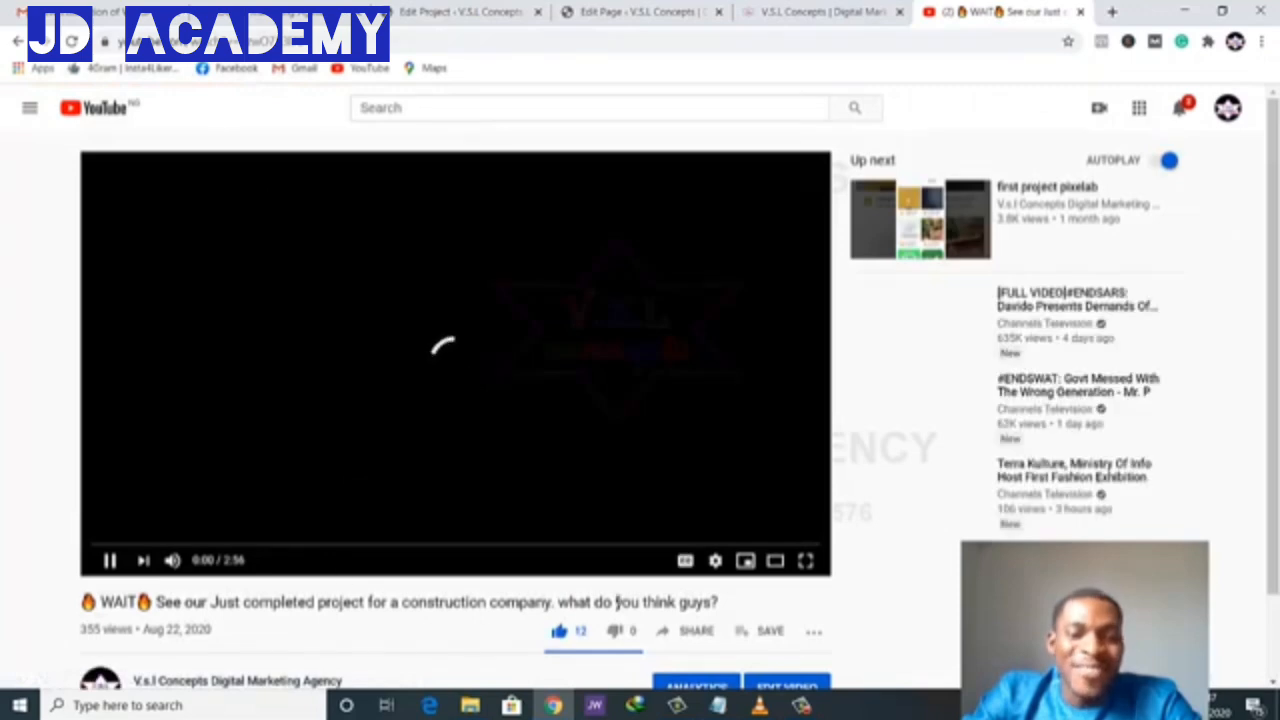
left_click(688, 634)
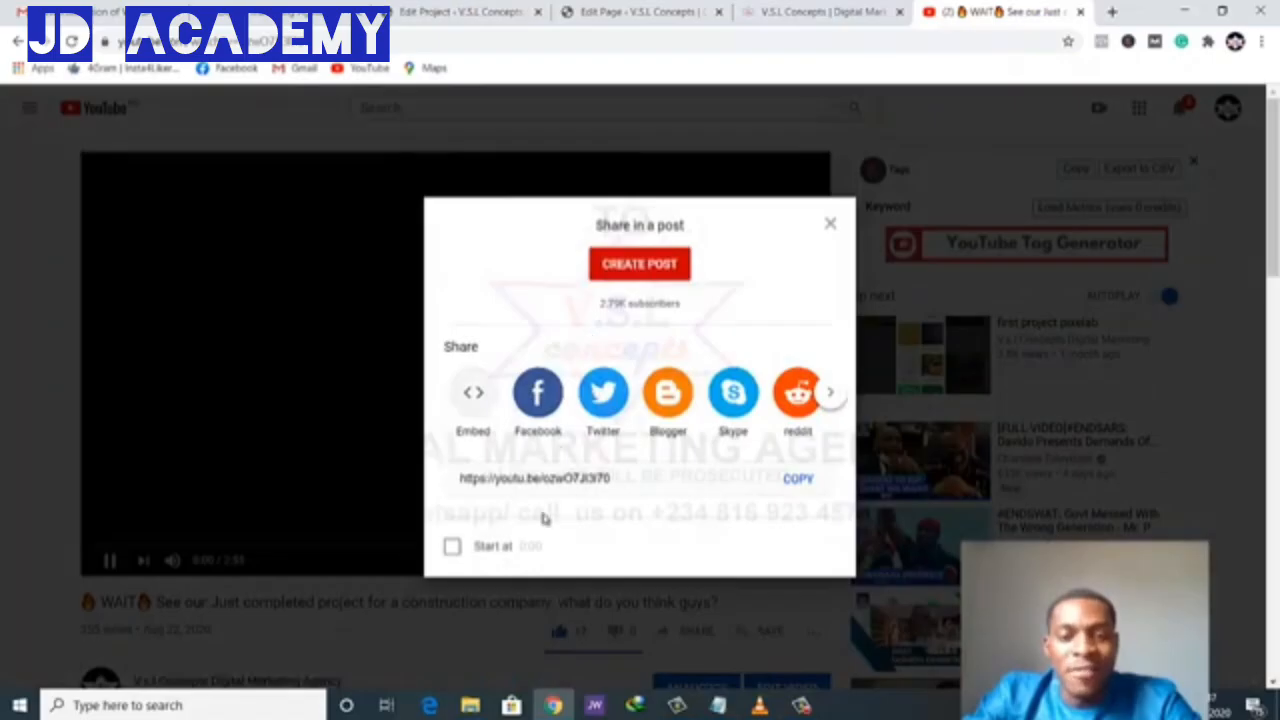
left_click(798, 480)
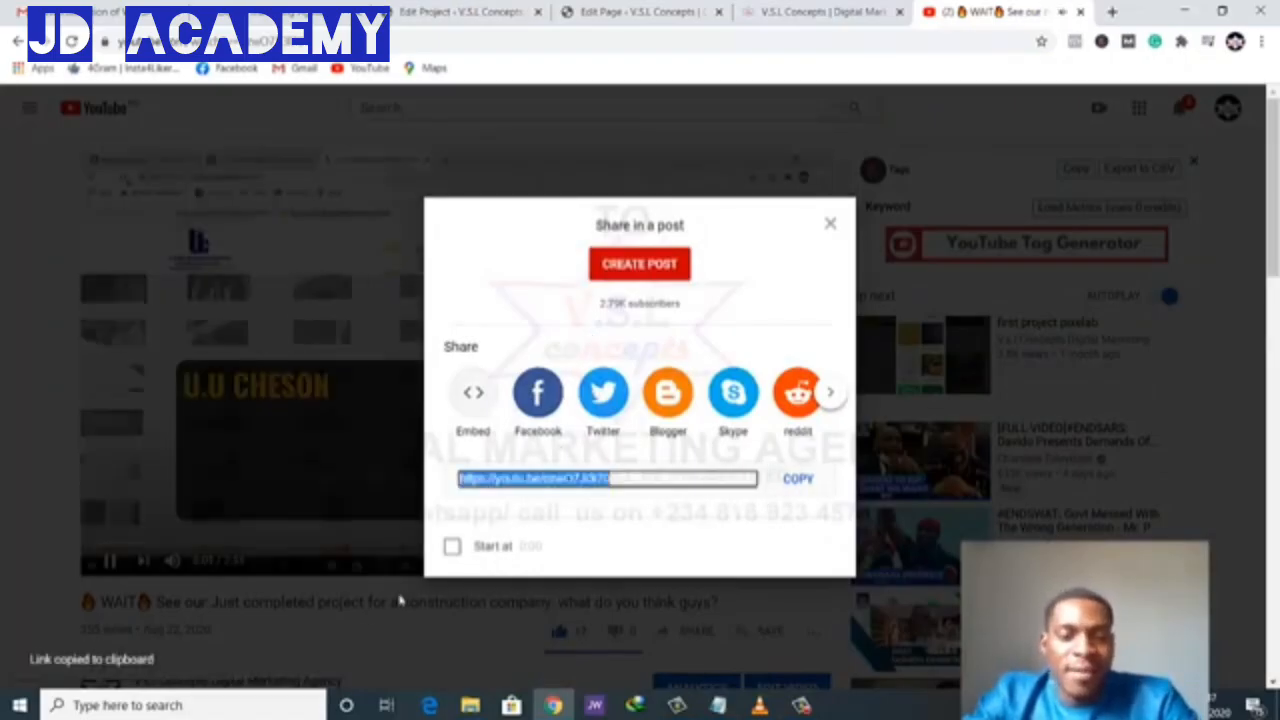
left_click(123, 556)
left_click(110, 560)
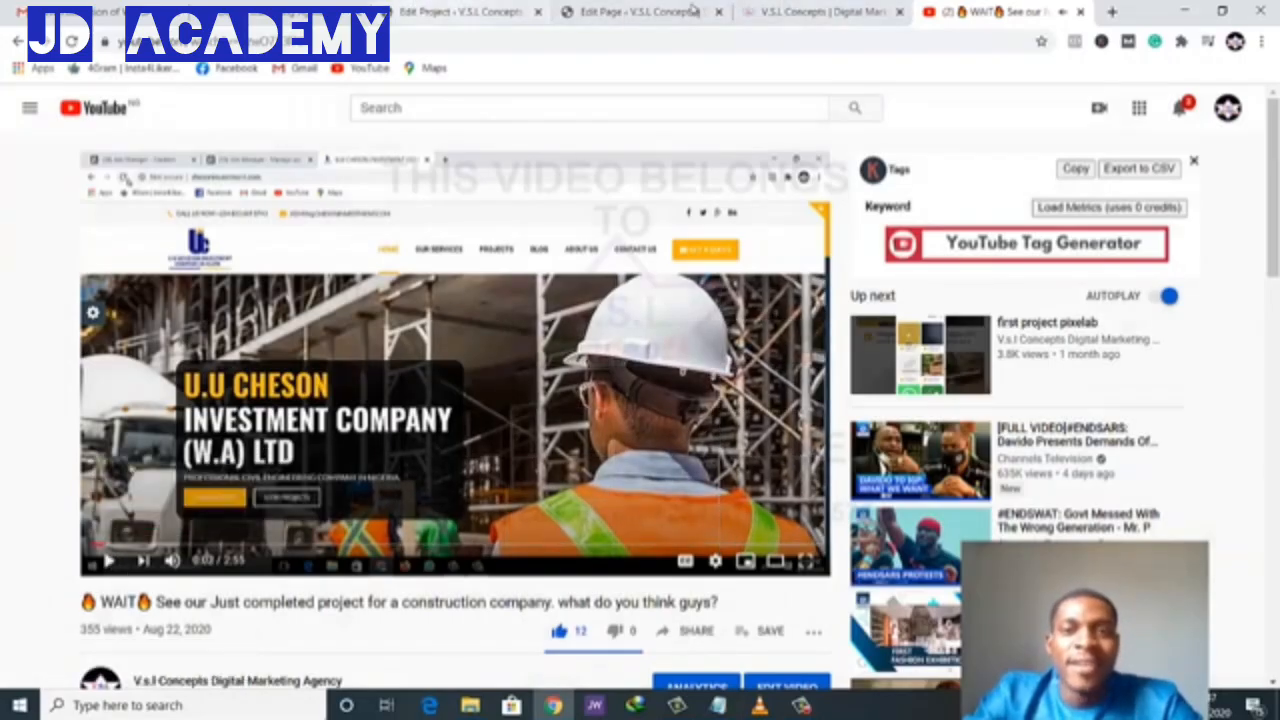
left_click(457, 8)
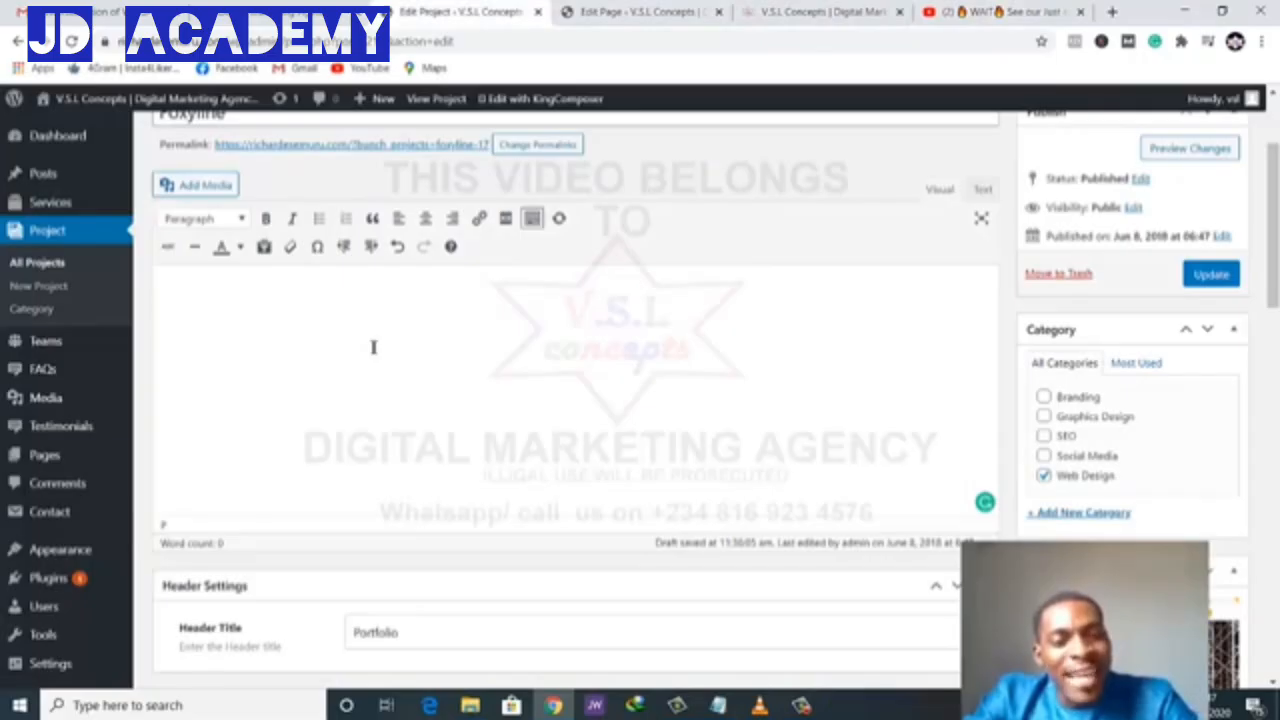
- Paste the YouTube link into the Foxyline description so the construction-company video embeds
key("ctrl+v")
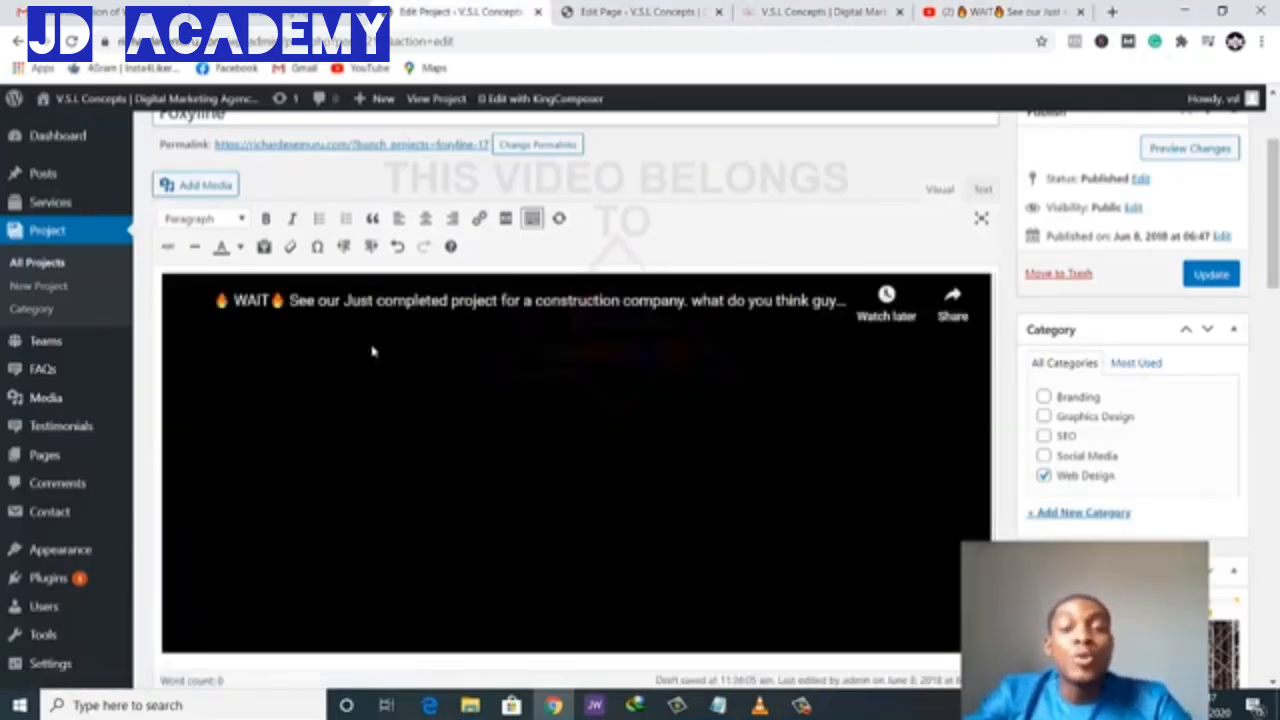
scroll(478, 395, "down", 3)
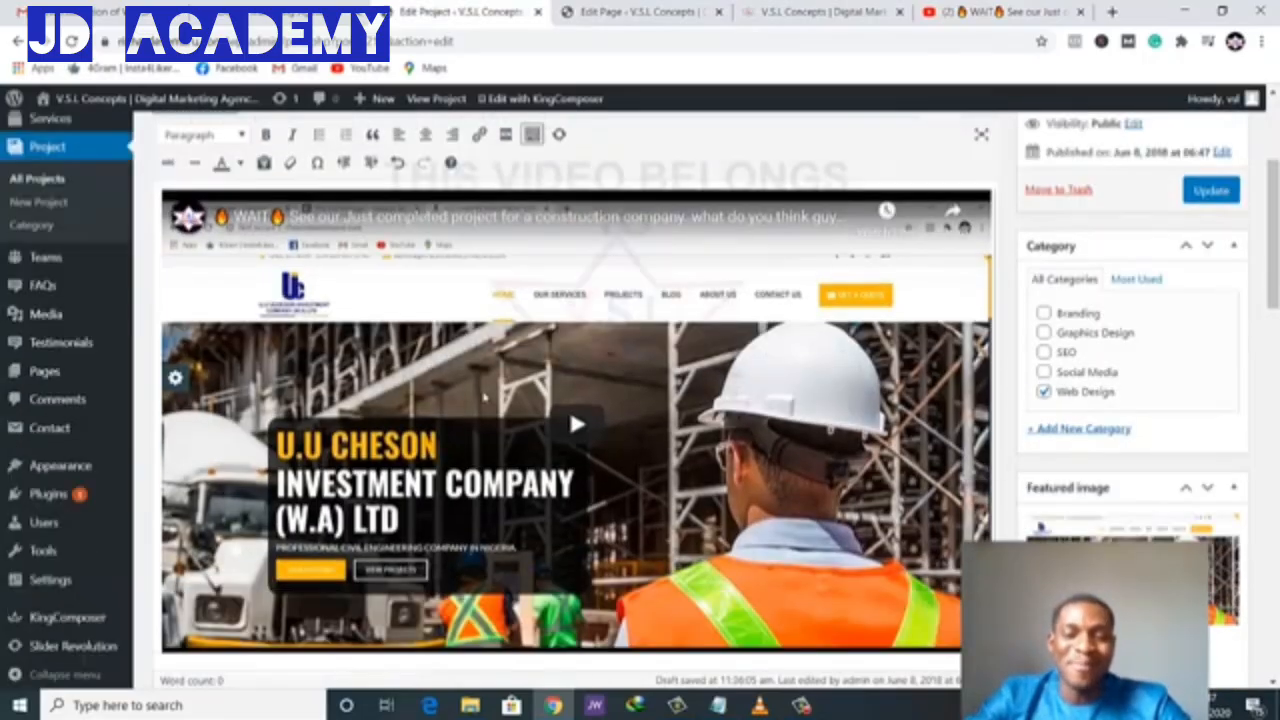
scroll(494, 397, "up", 1)
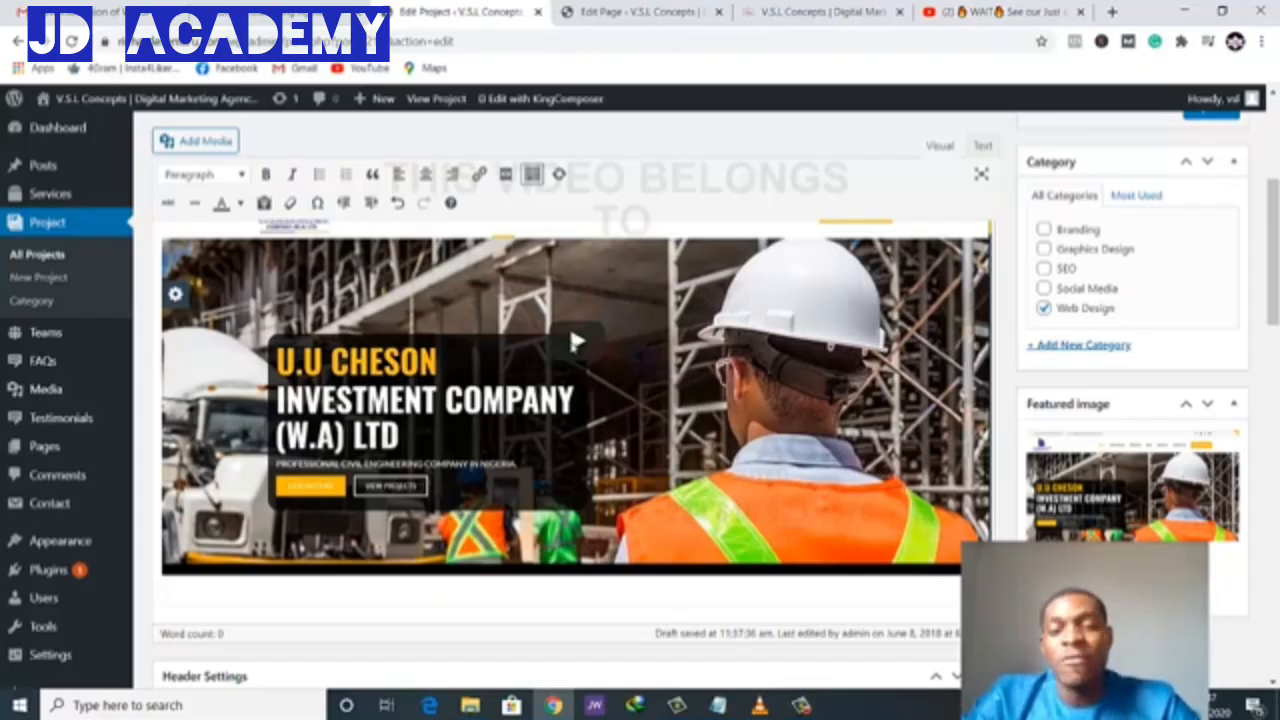
scroll(573, 345, "down", 5)
- Remove the old gallery image entry from Projects Settings and update the project
scroll(573, 353, "down", 7)
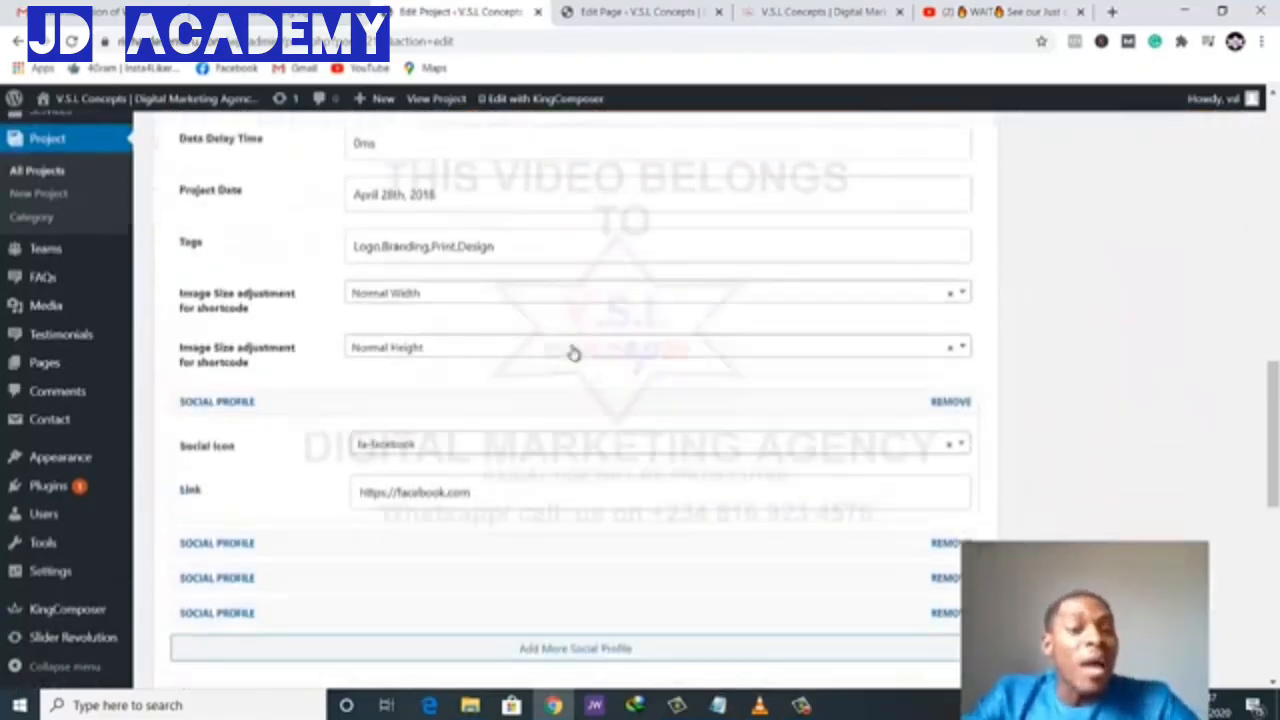
scroll(573, 349, "down", 1)
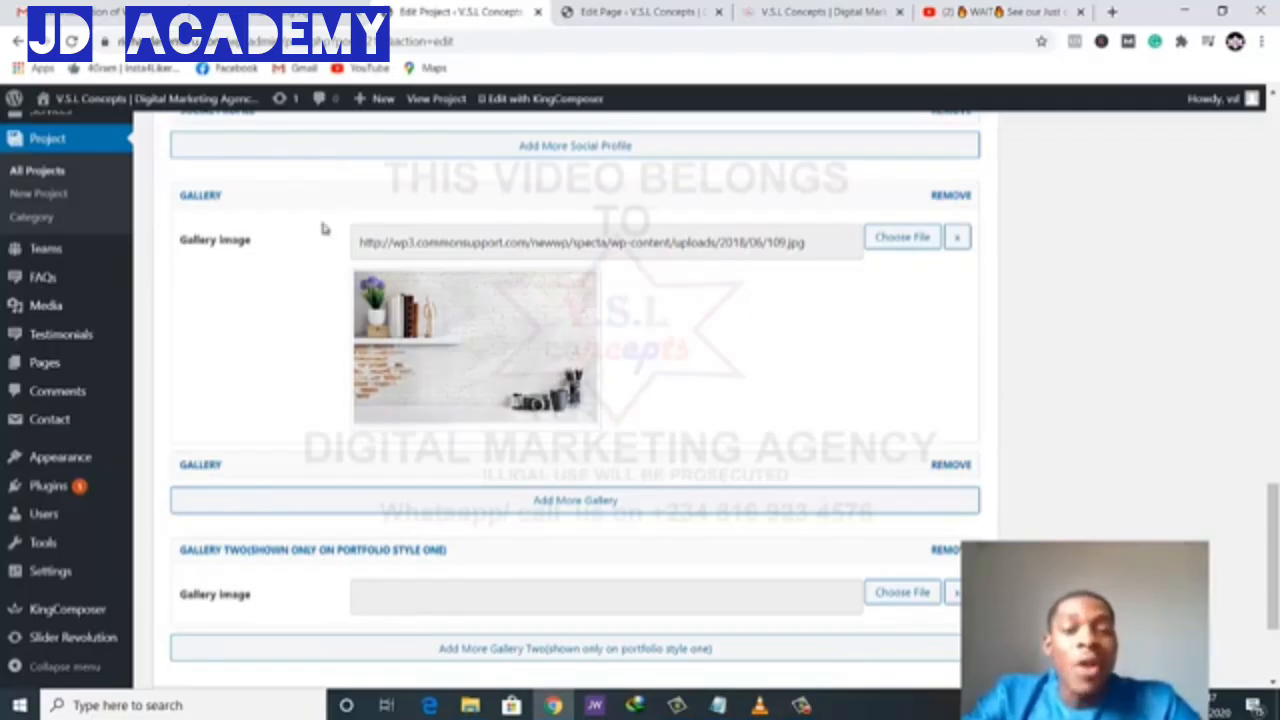
left_click(951, 196)
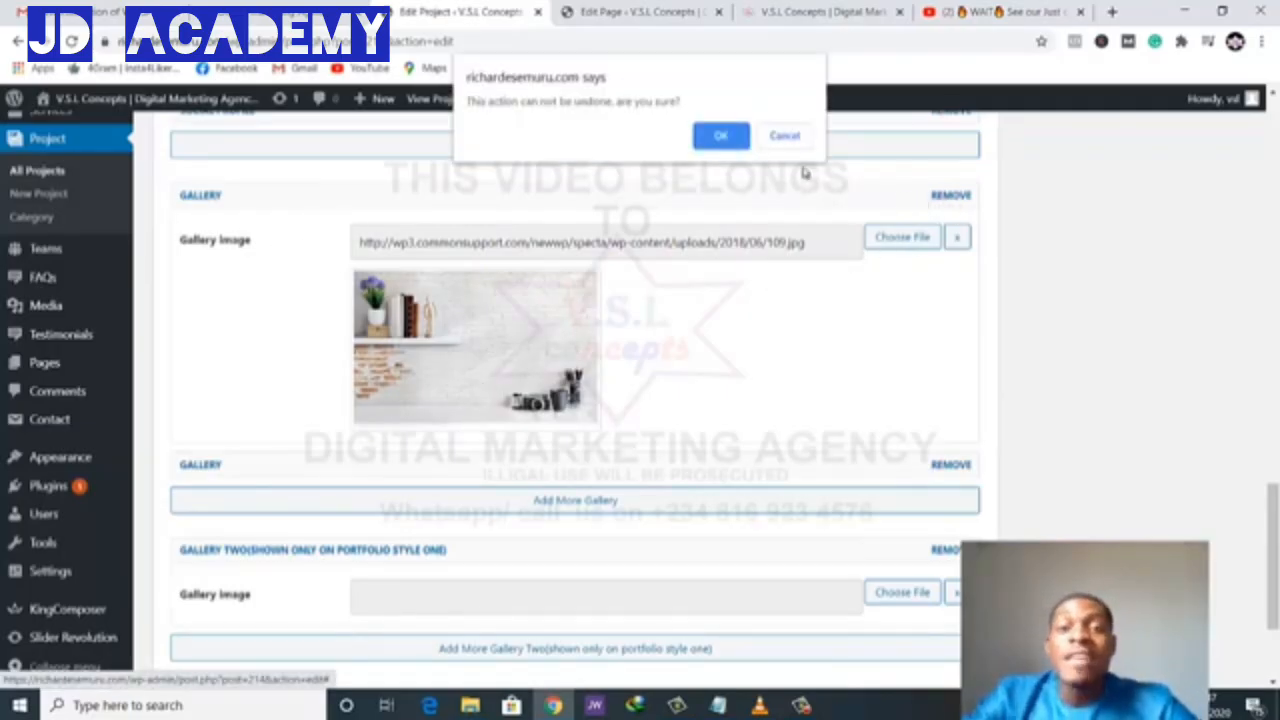
left_click(718, 134)
scroll(797, 363, "up", 8)
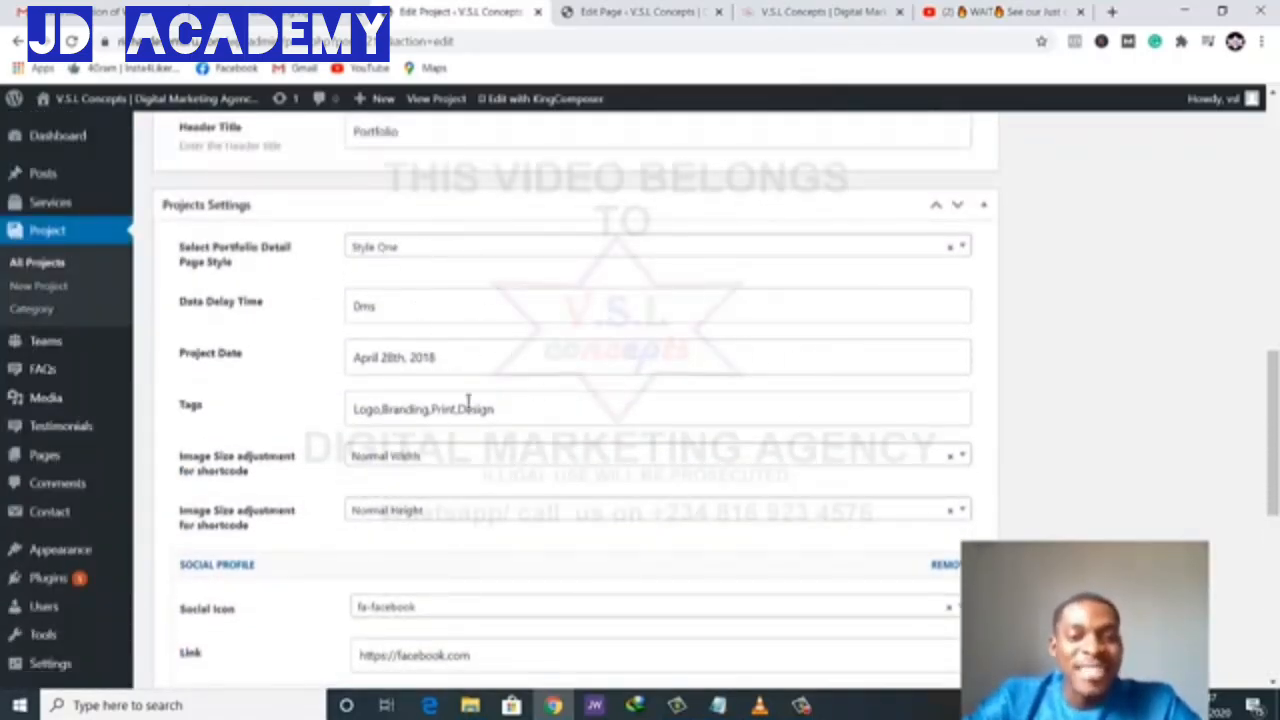
scroll(525, 505, "down", 5)
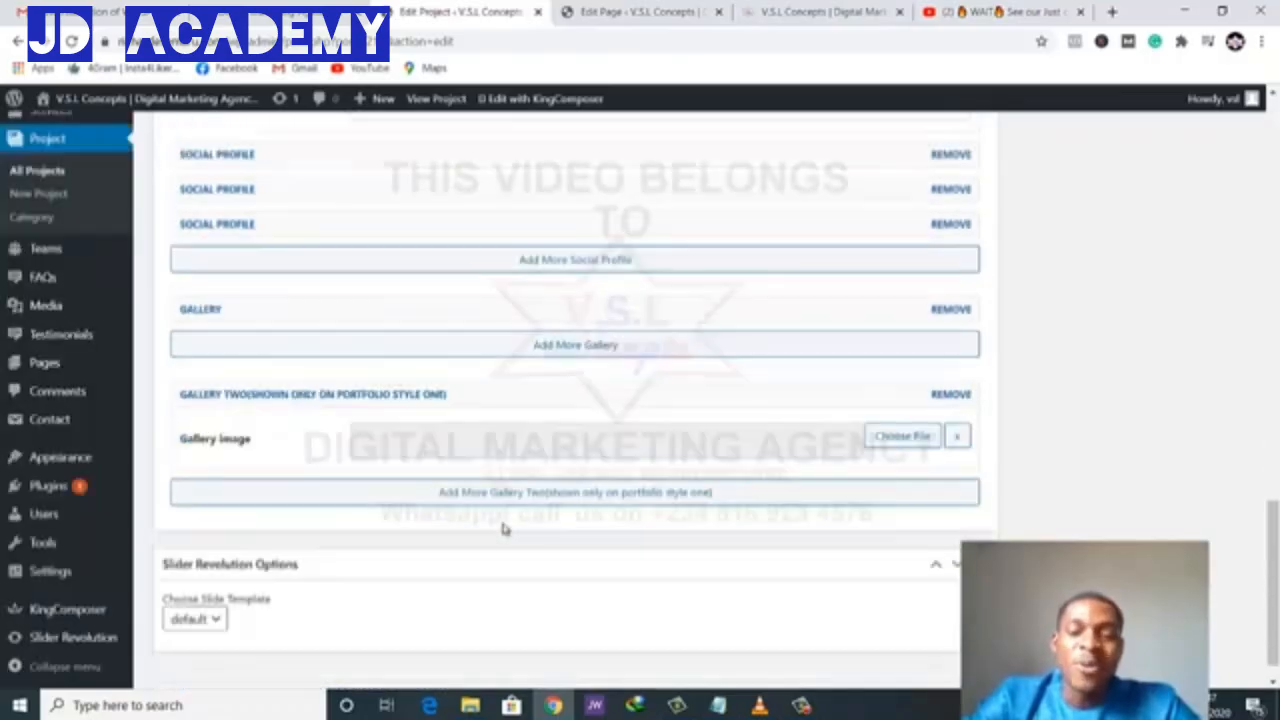
scroll(503, 523, "up", 15)
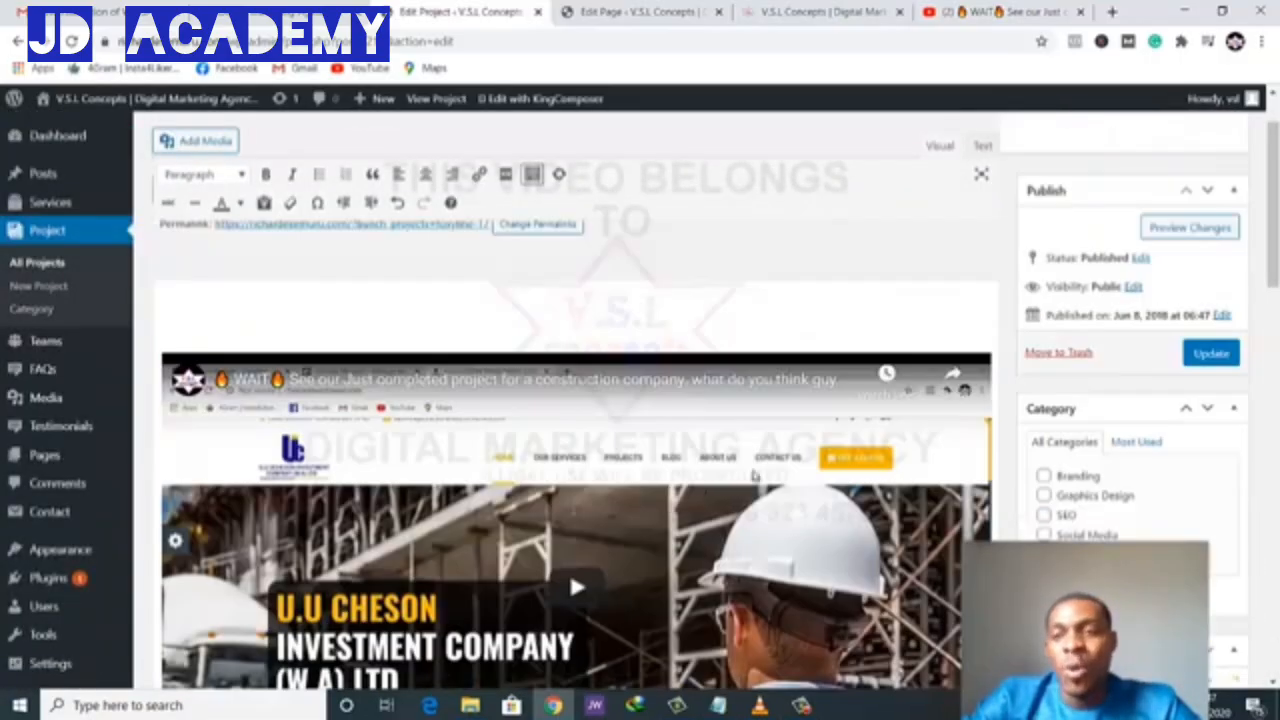
scroll(755, 476, "up", 2)
left_click(1210, 443)
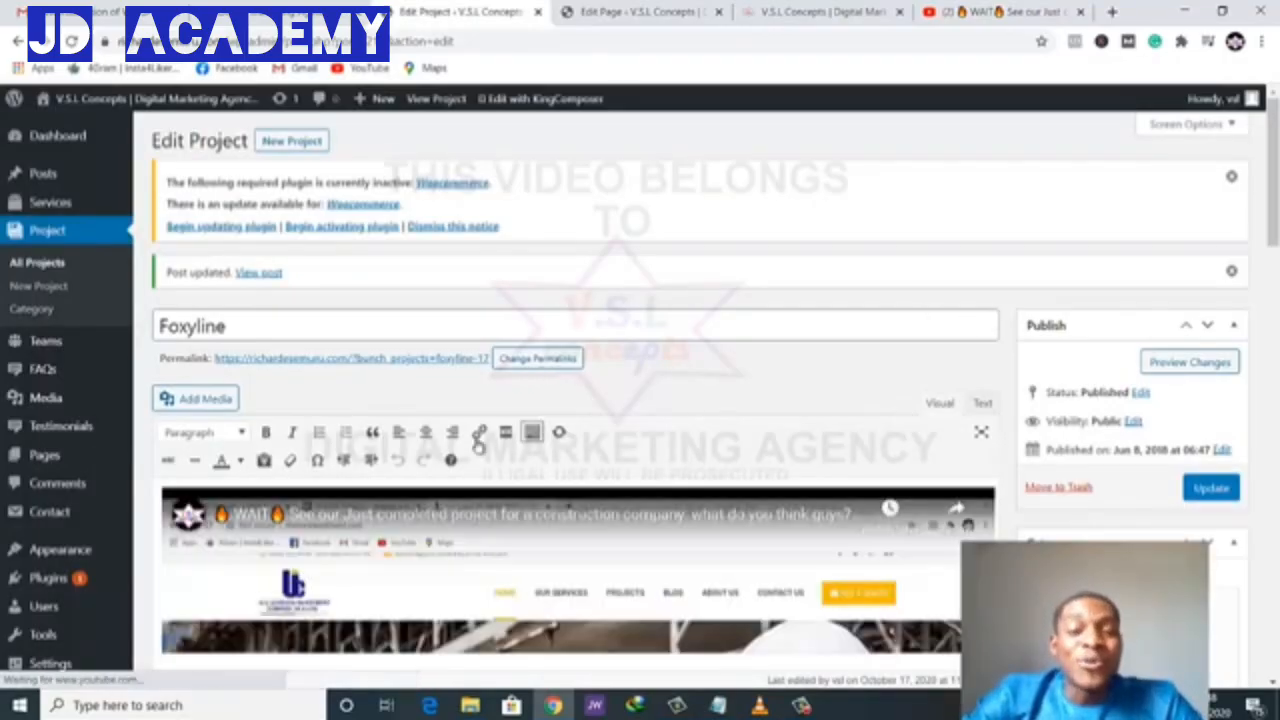
- Retitle the Foxyline project 'Chesson Investments' and update it
scroll(300, 320, "down", 3)
scroll(240, 250, "up", 1)
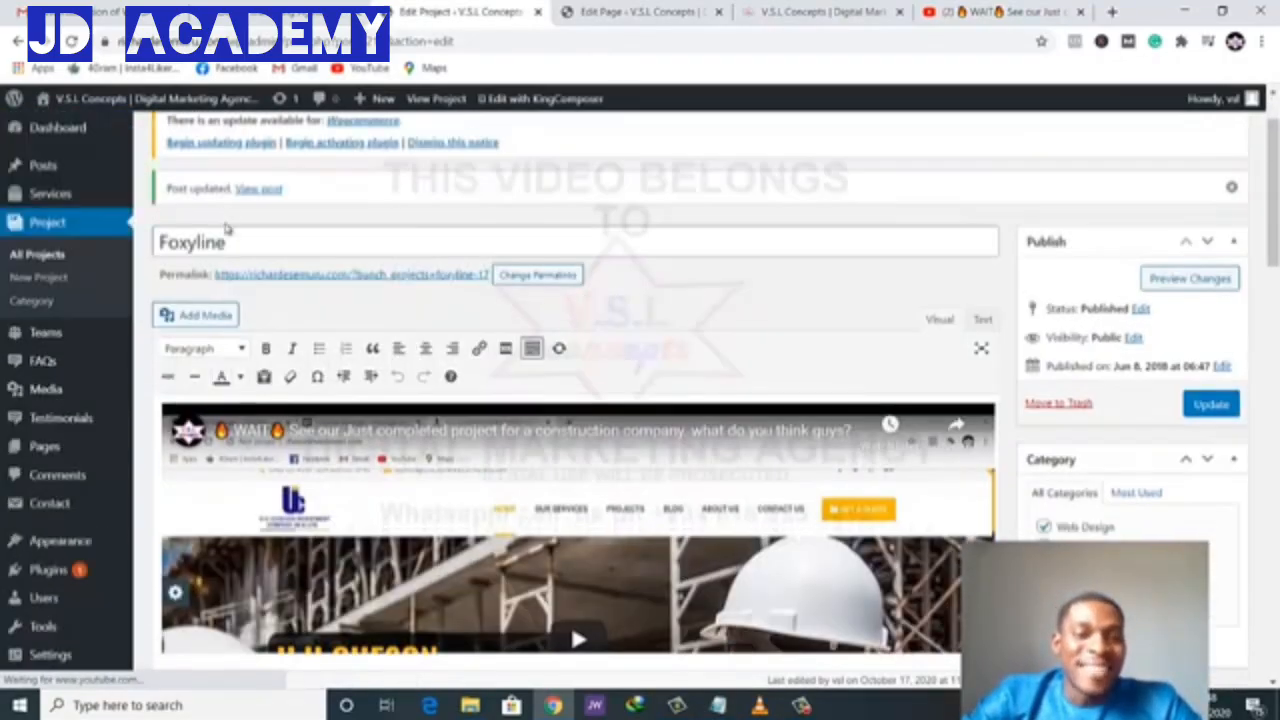
left_click(236, 245)
double_click(152, 246)
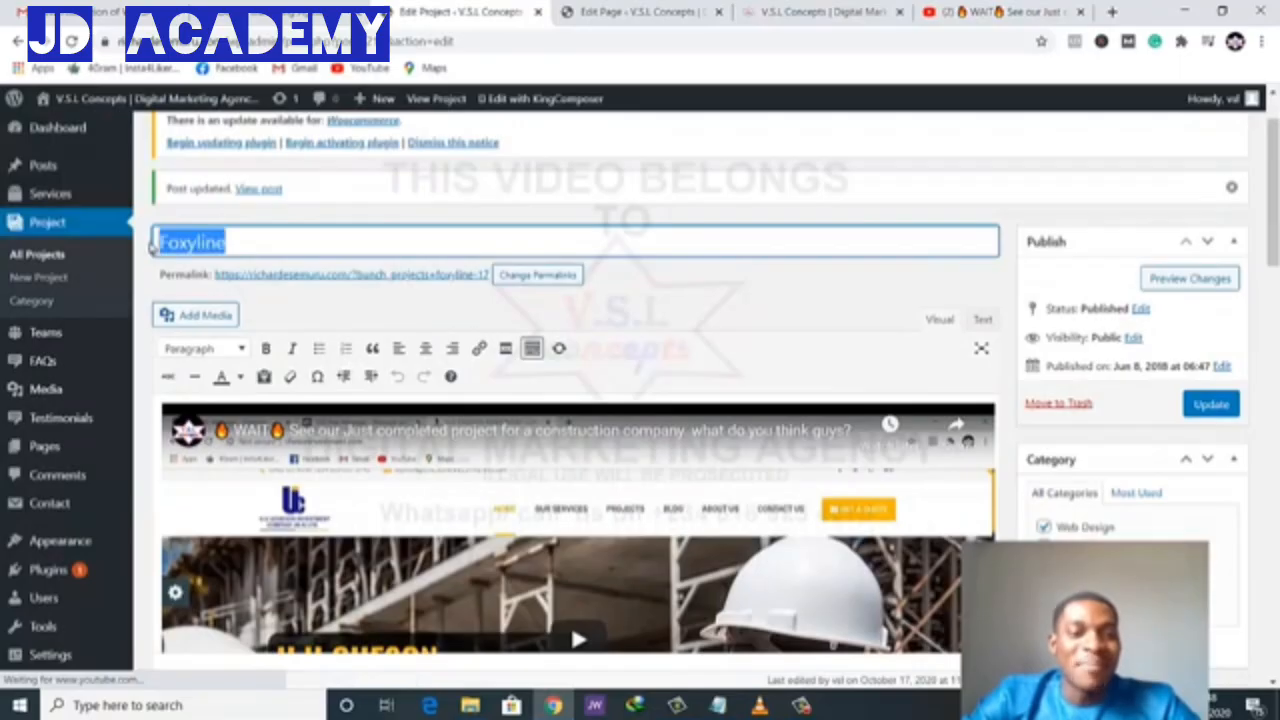
type("Chess")
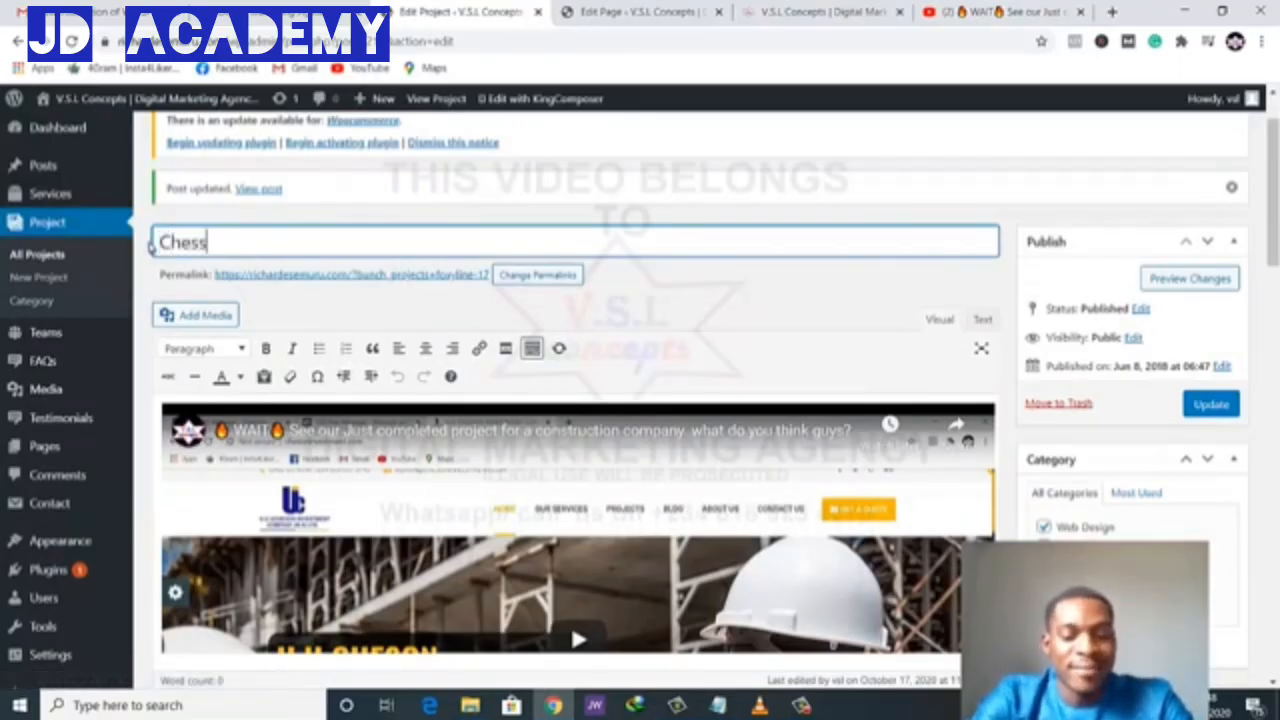
type("on Invest")
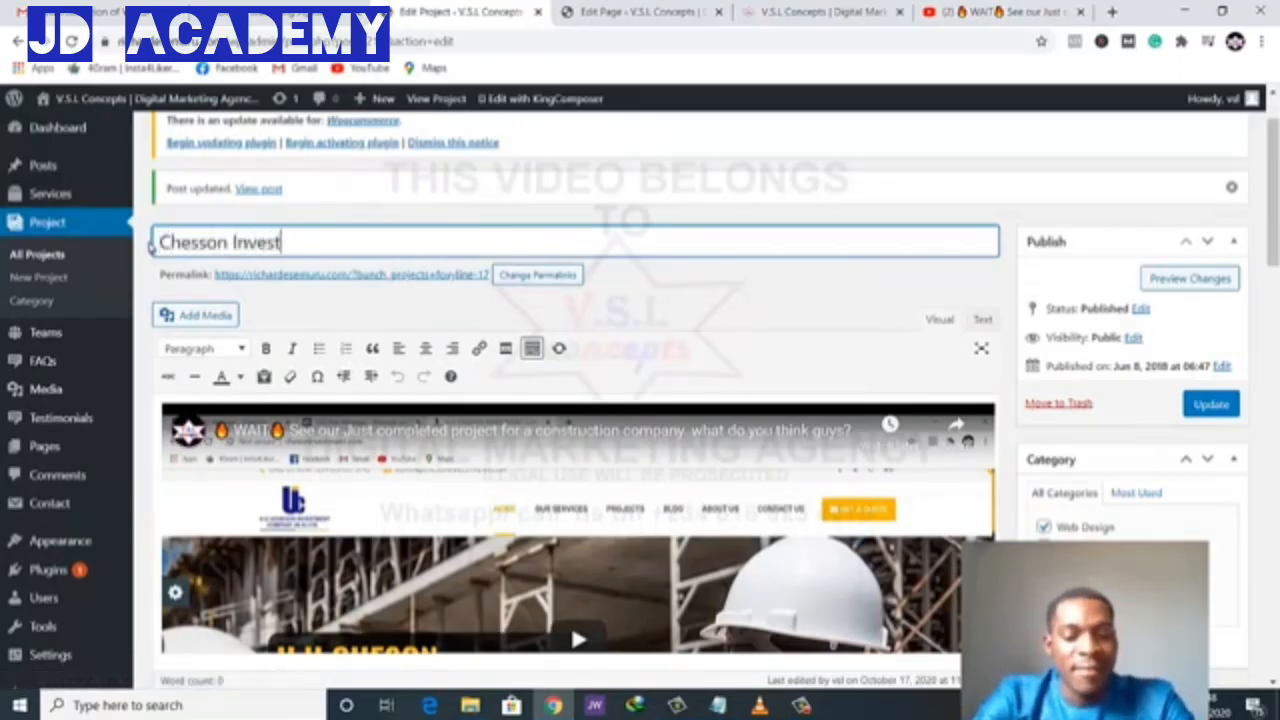
type("ments")
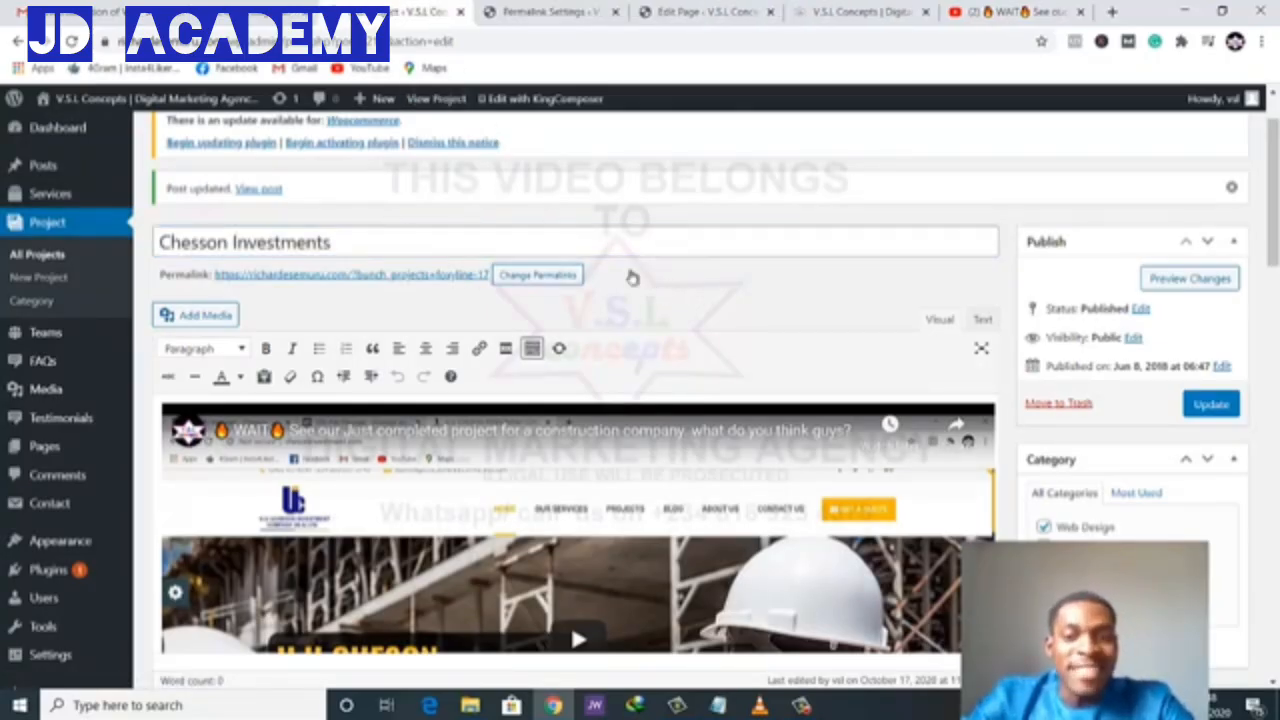
left_click(1212, 405)
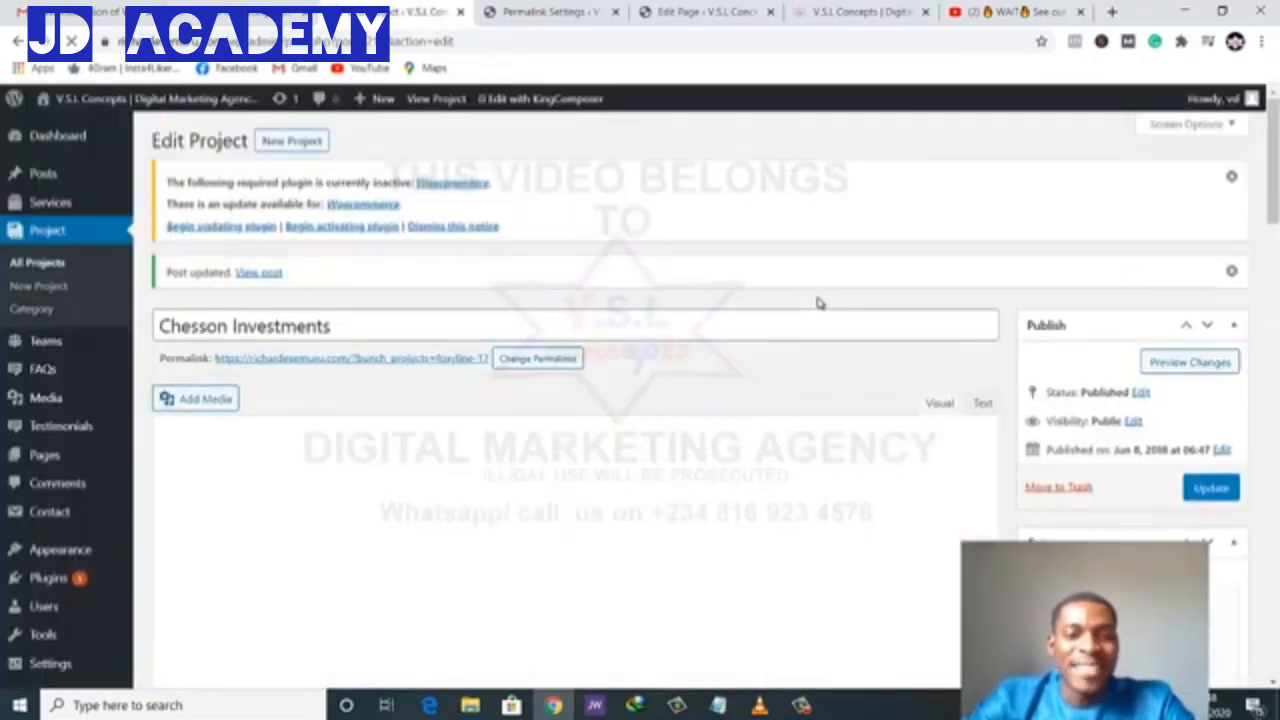
scroll(817, 302, "down", 2)
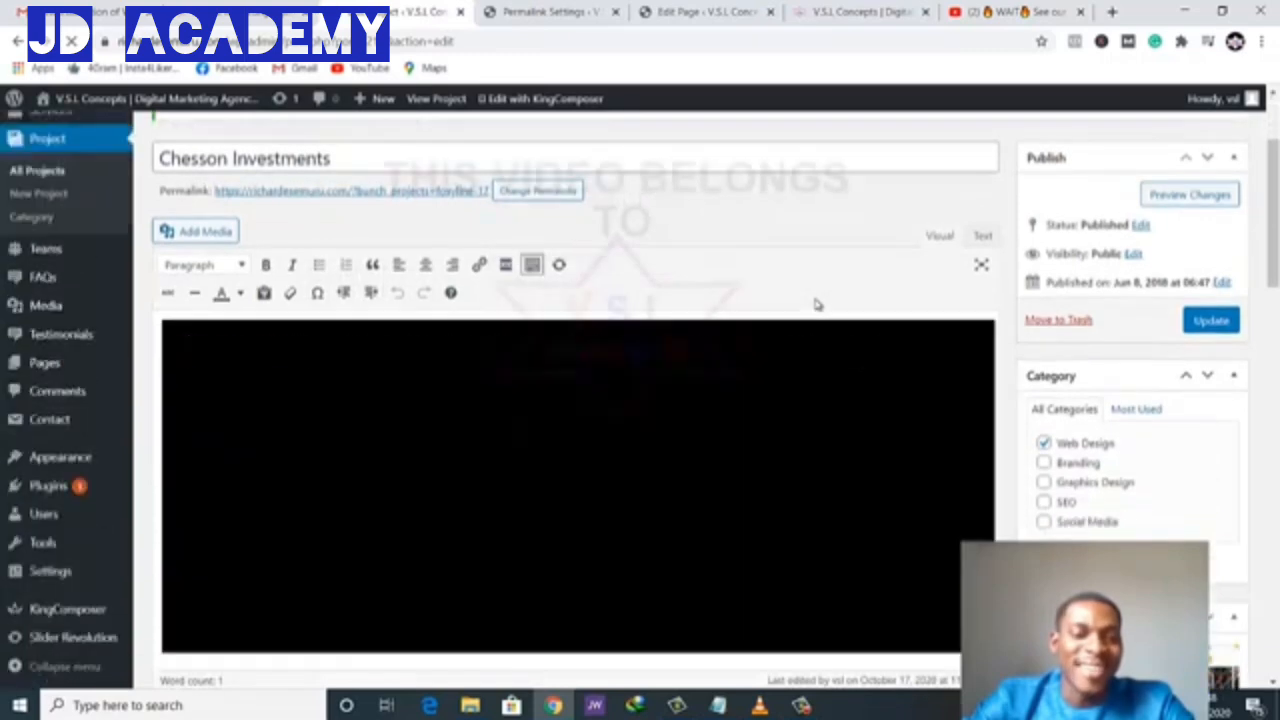
scroll(817, 302, "up", 2)
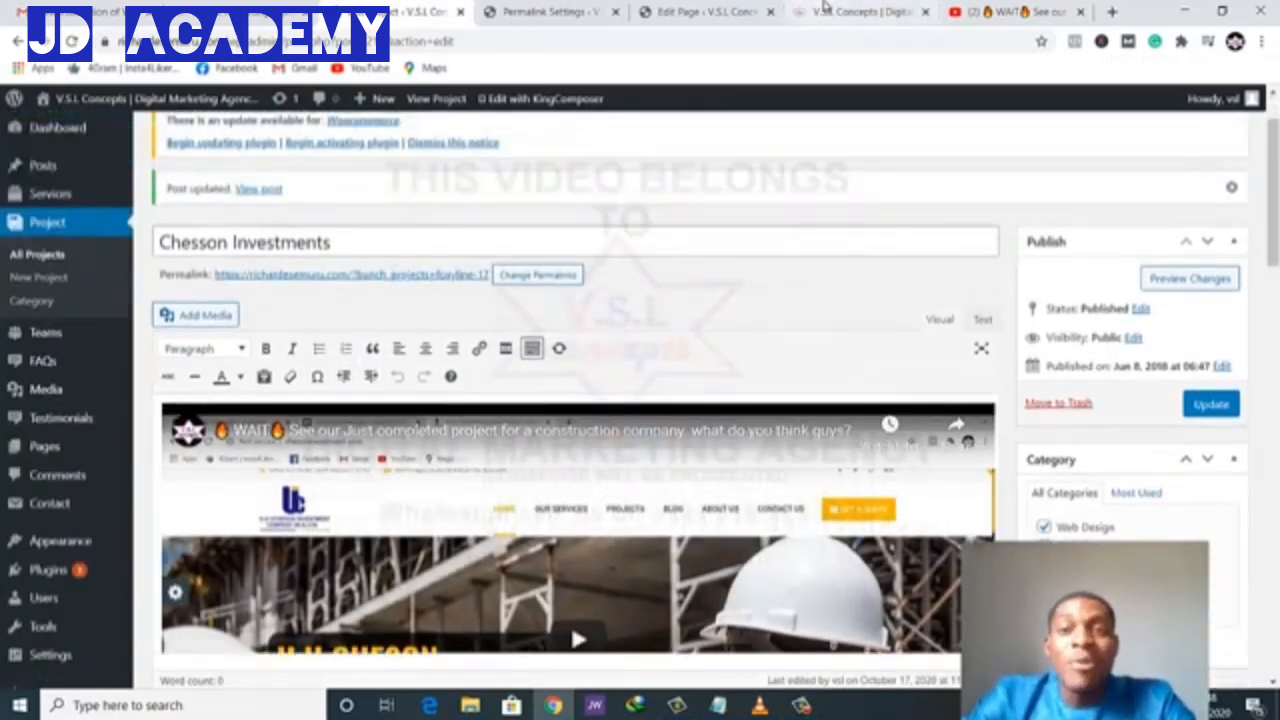
- Reload the live homepage and preview the Chesson Investments project image in the lightbox
left_click(860, 11)
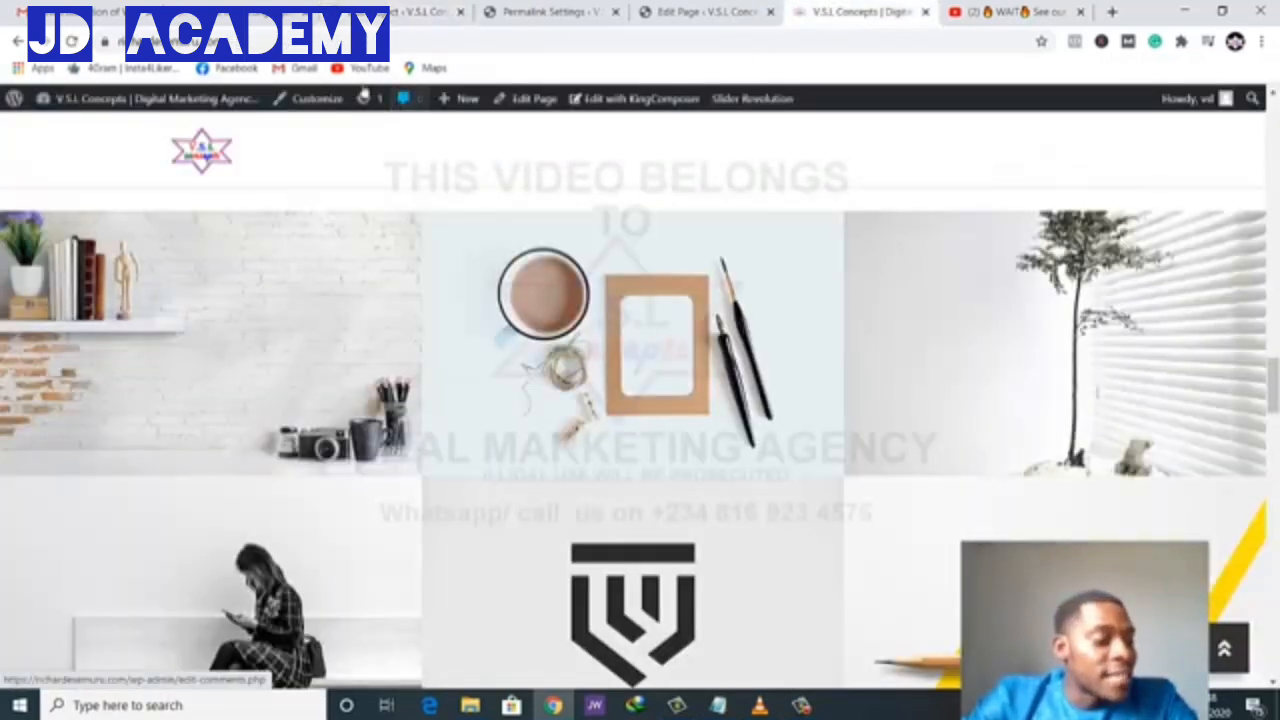
left_click(72, 41)
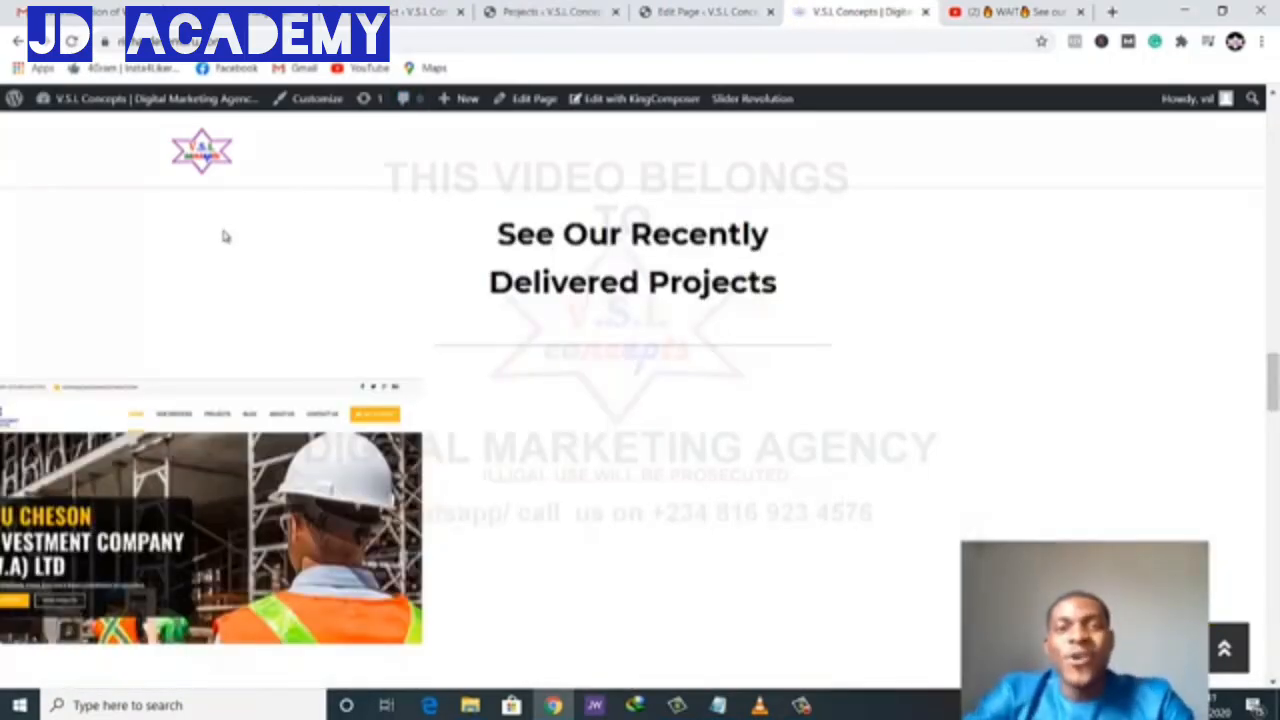
scroll(403, 300, "down", 1)
scroll(404, 304, "up", 1)
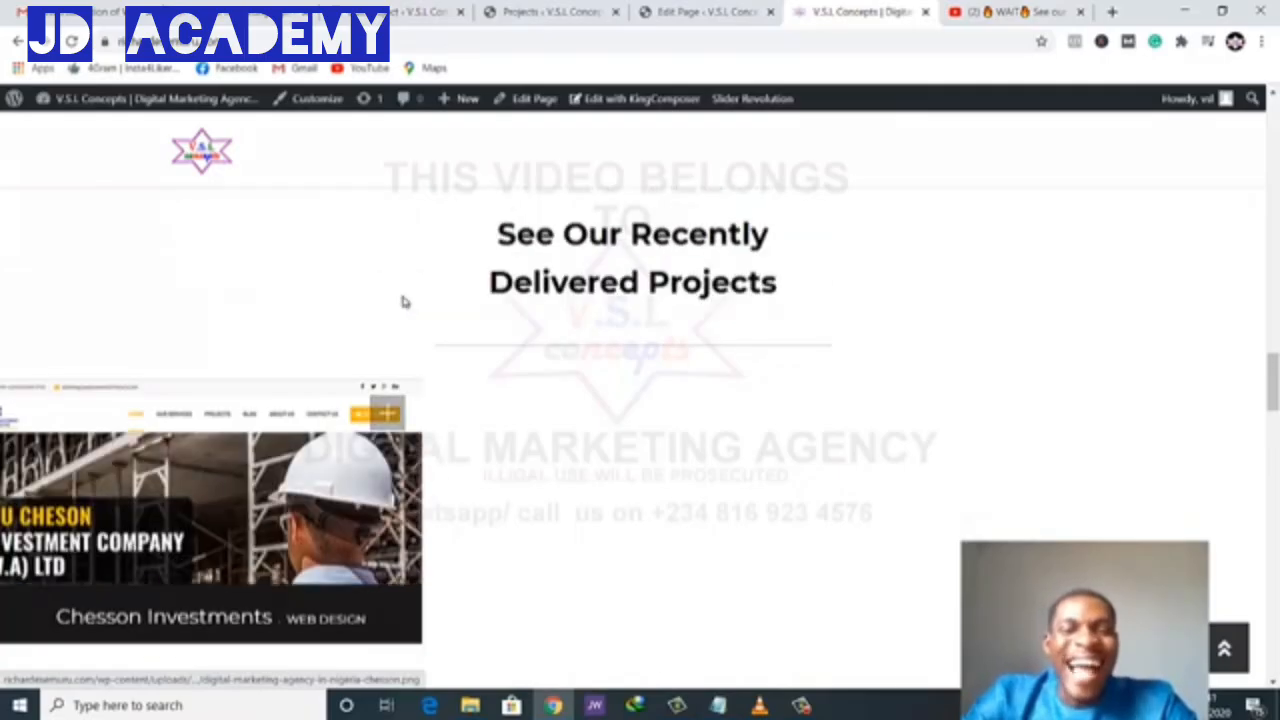
scroll(403, 301, "down", 3)
scroll(403, 303, "up", 3)
scroll(408, 318, "down", 3)
scroll(410, 330, "up", 3)
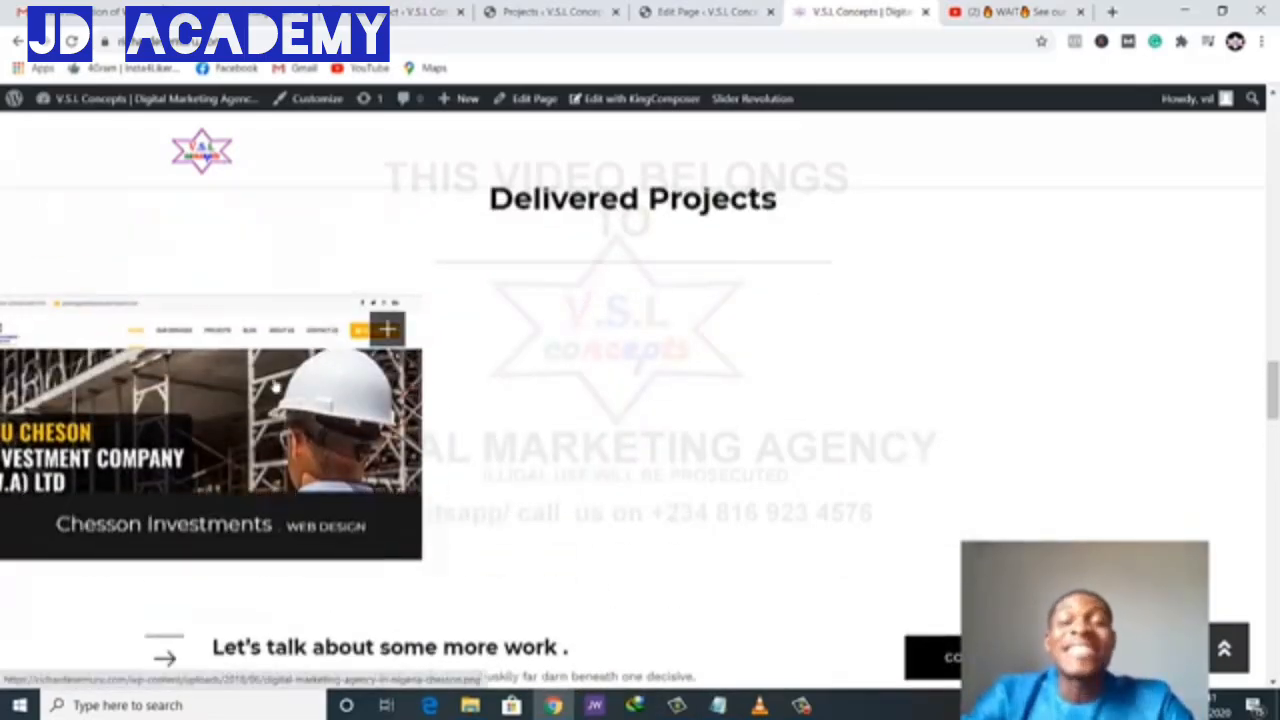
left_click(204, 399)
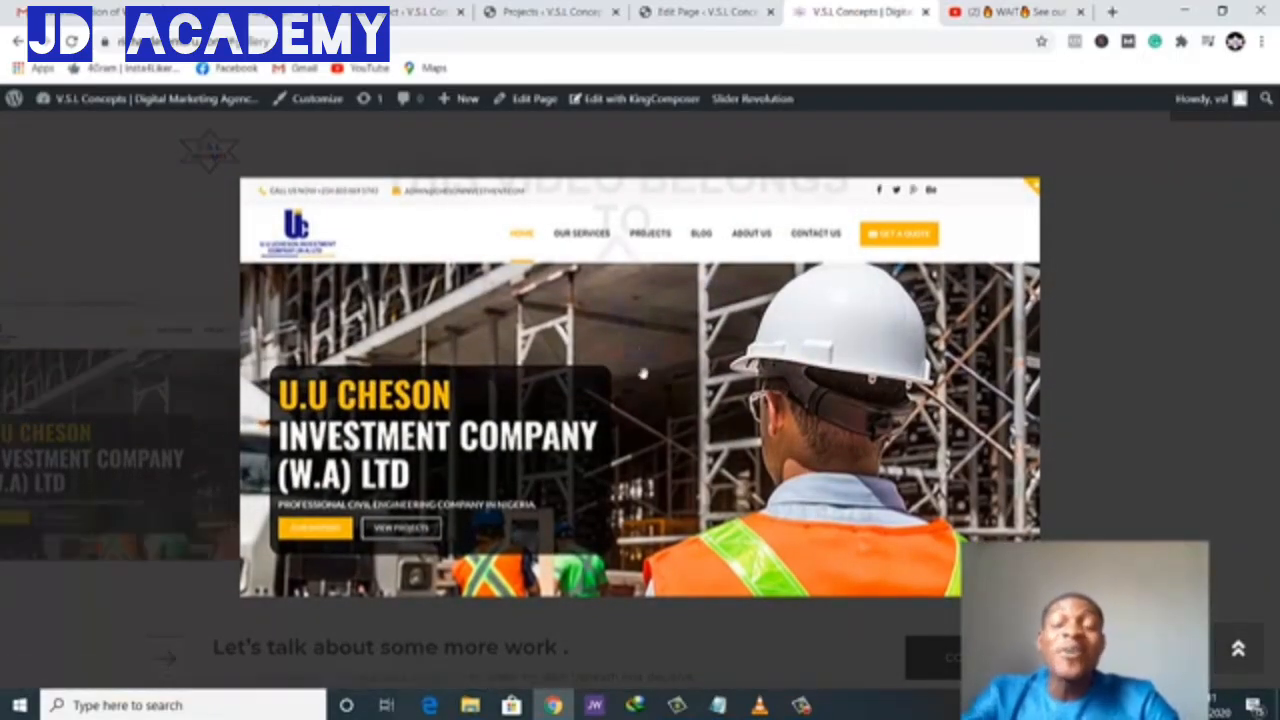
left_click(1080, 286)
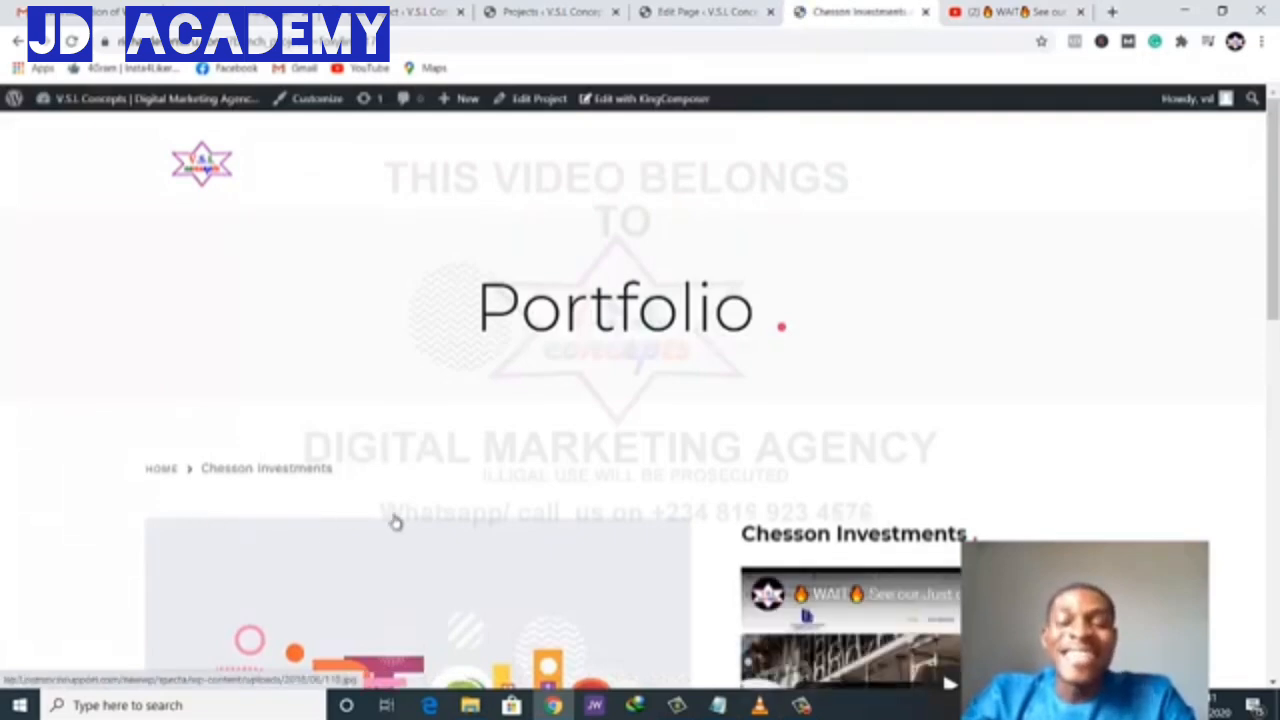
- Play and pause the construction-company video on the Chesson Investments page, then return to the Home Page 01 editor
scroll(395, 522, "down", 3)
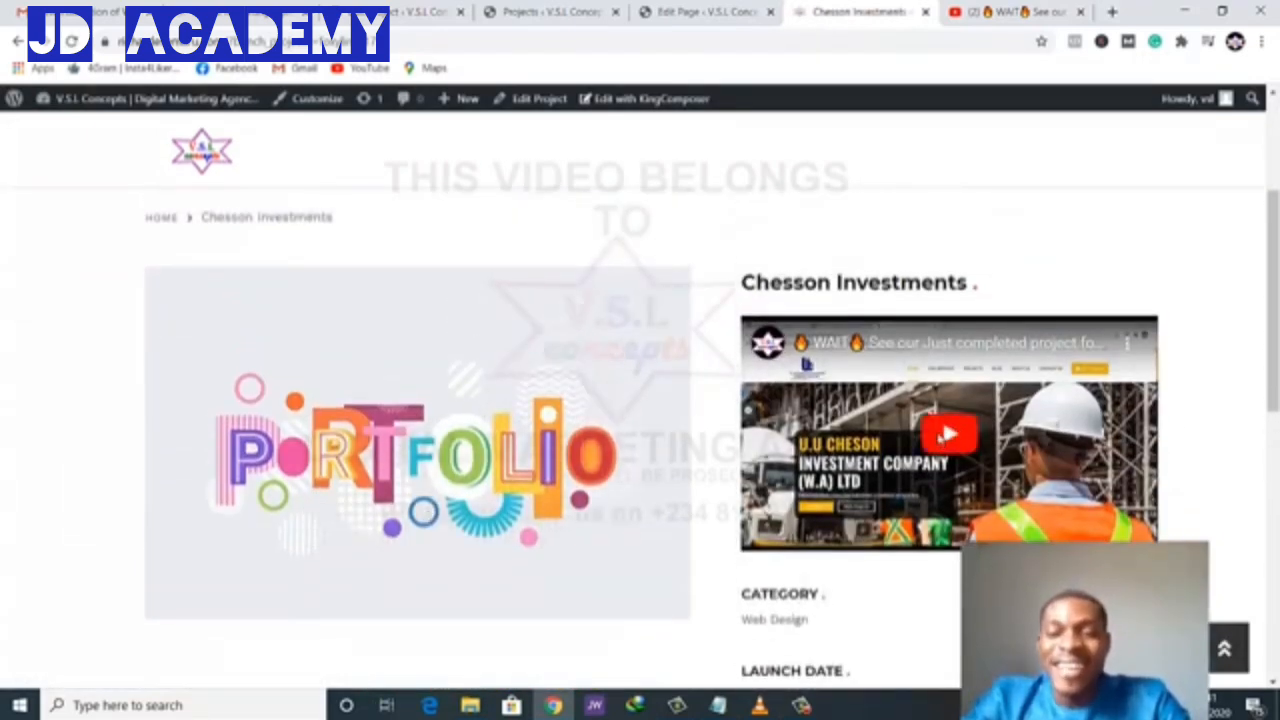
left_click(950, 436)
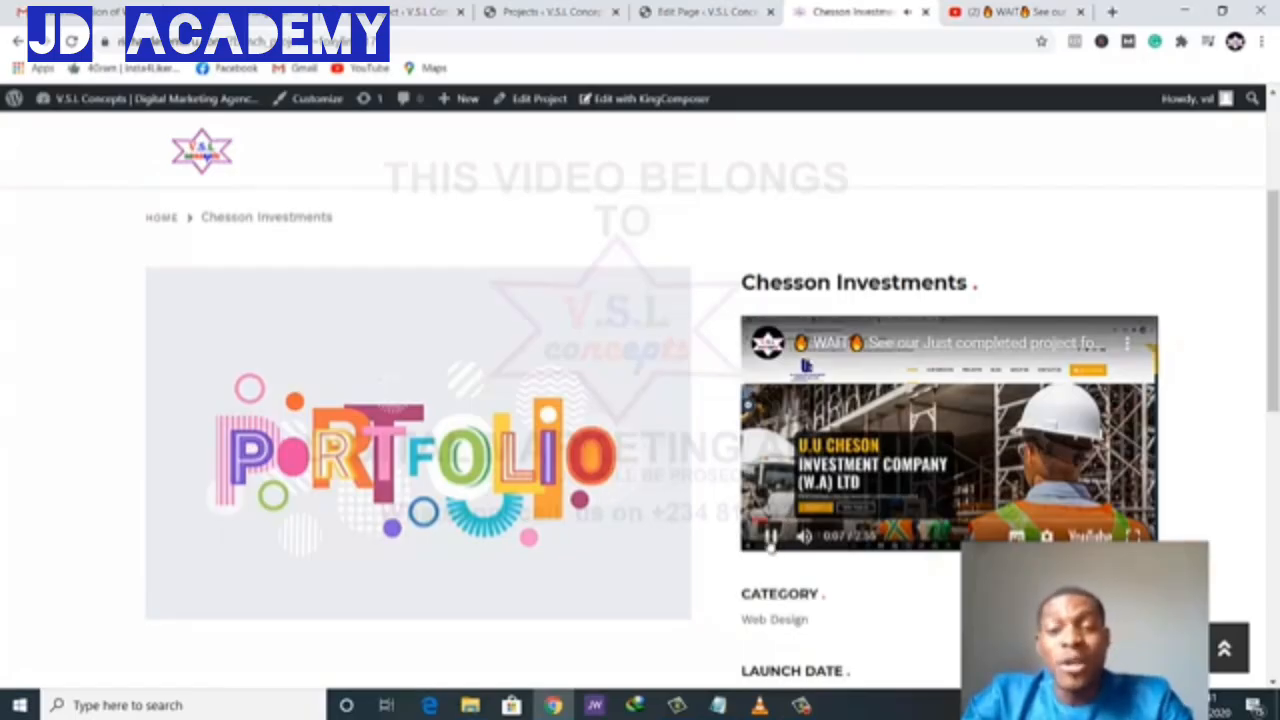
left_click(770, 537)
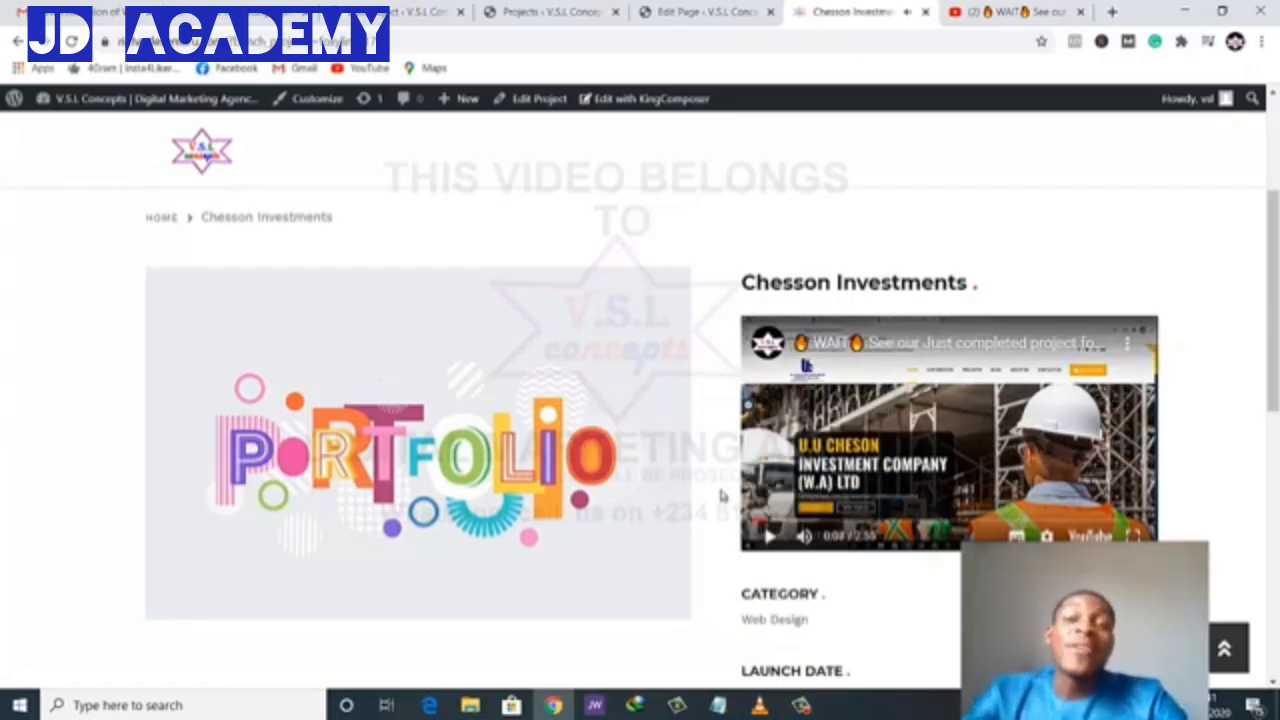
left_click(710, 12)
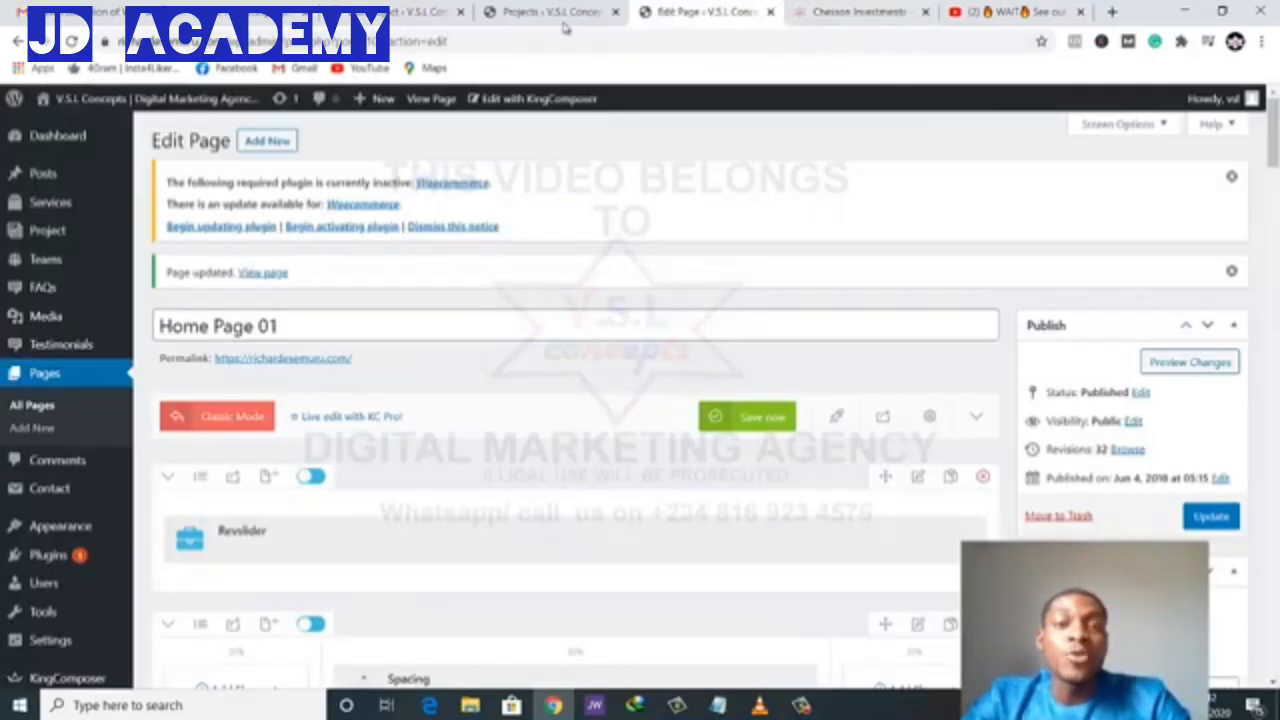
- Go to the admin Projects list, which shows only Chesson Investments under Web Design
left_click(249, 23)
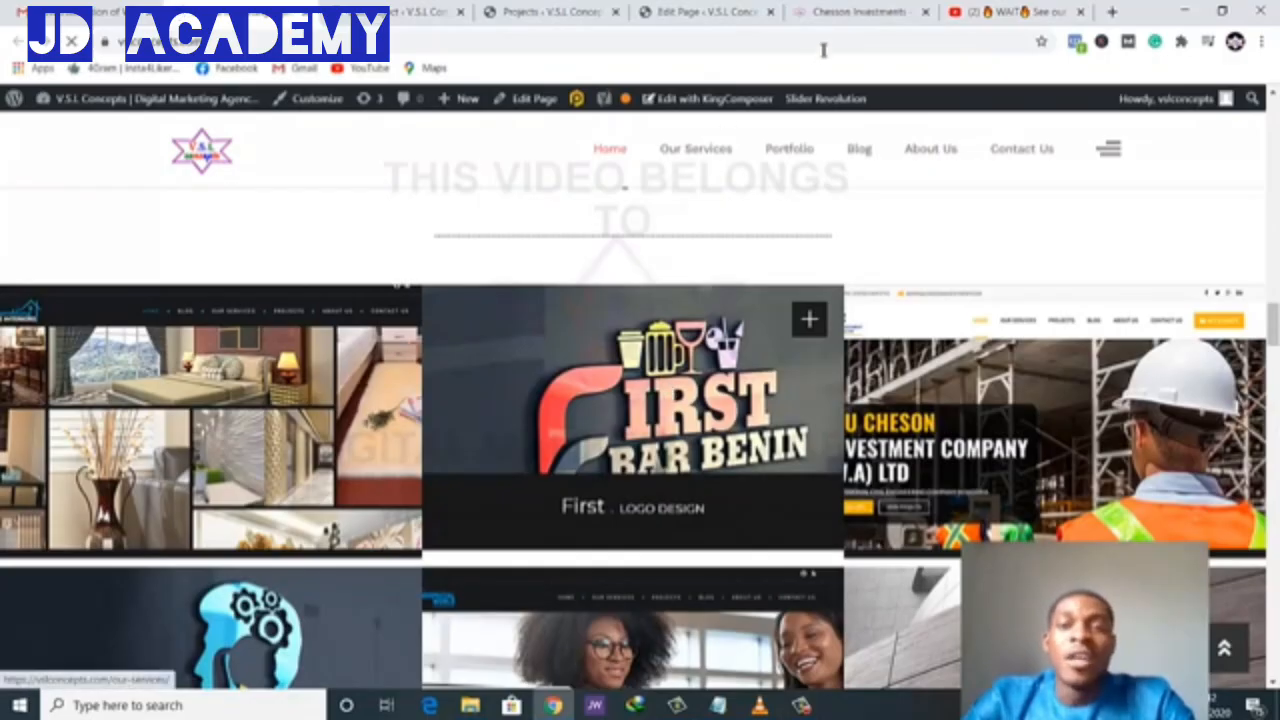
left_click(834, 14)
left_click(735, 14)
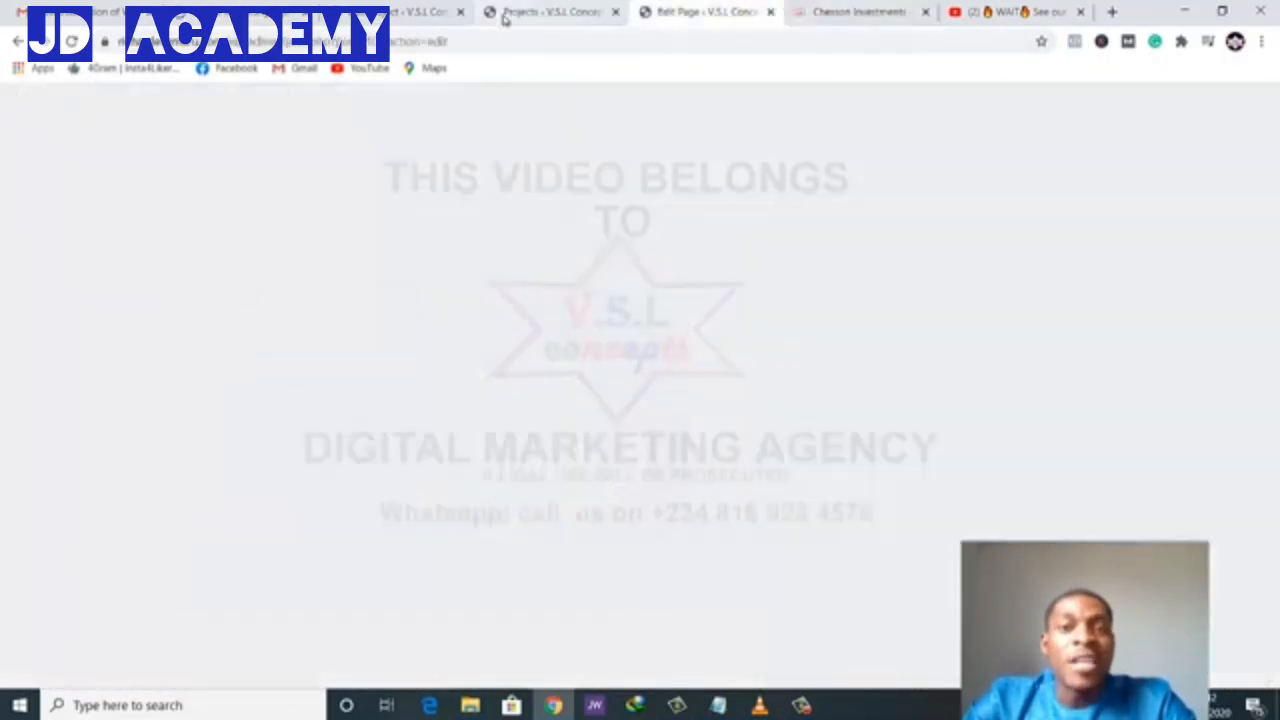
left_click(510, 12)
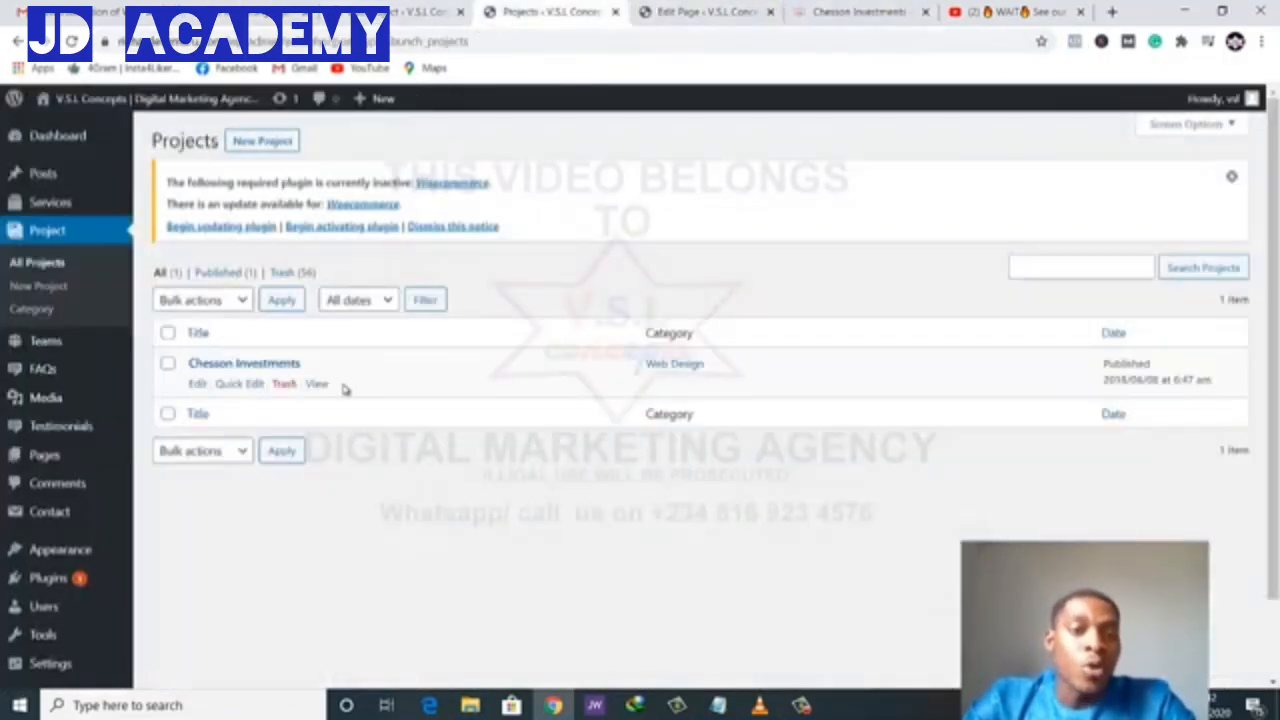
mouse_move(281, 398)
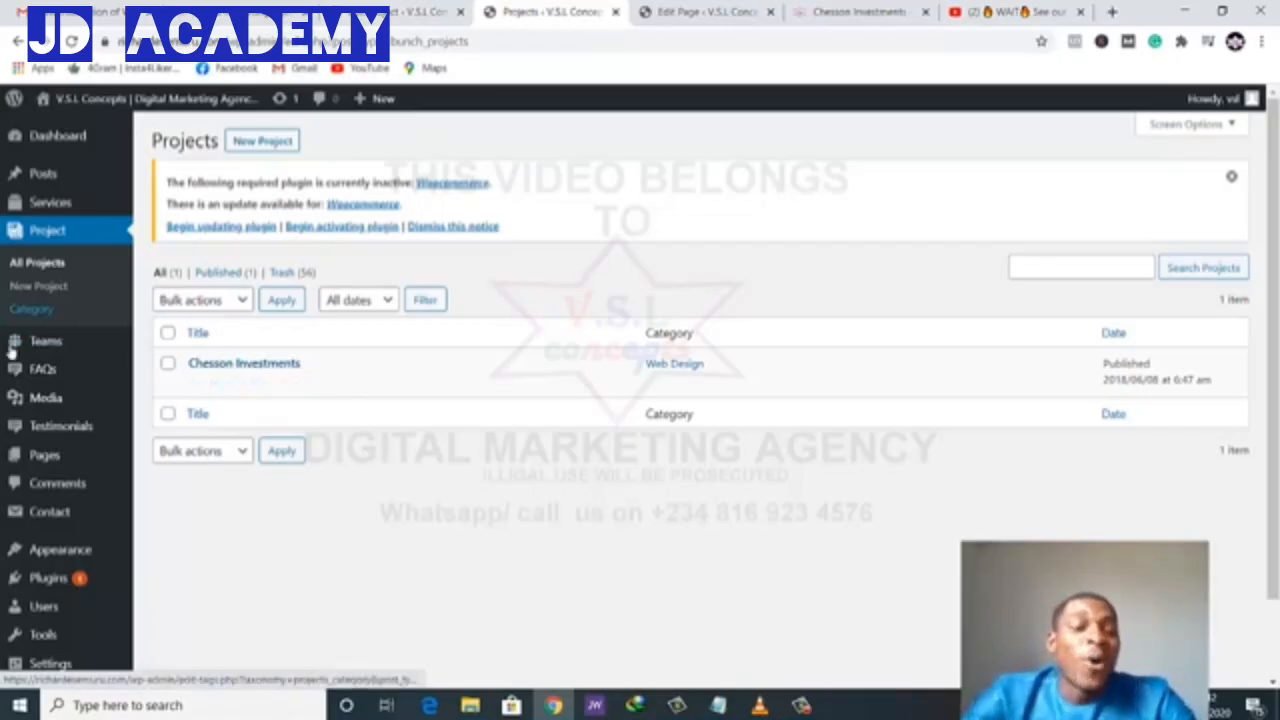
mouse_move(72, 580)
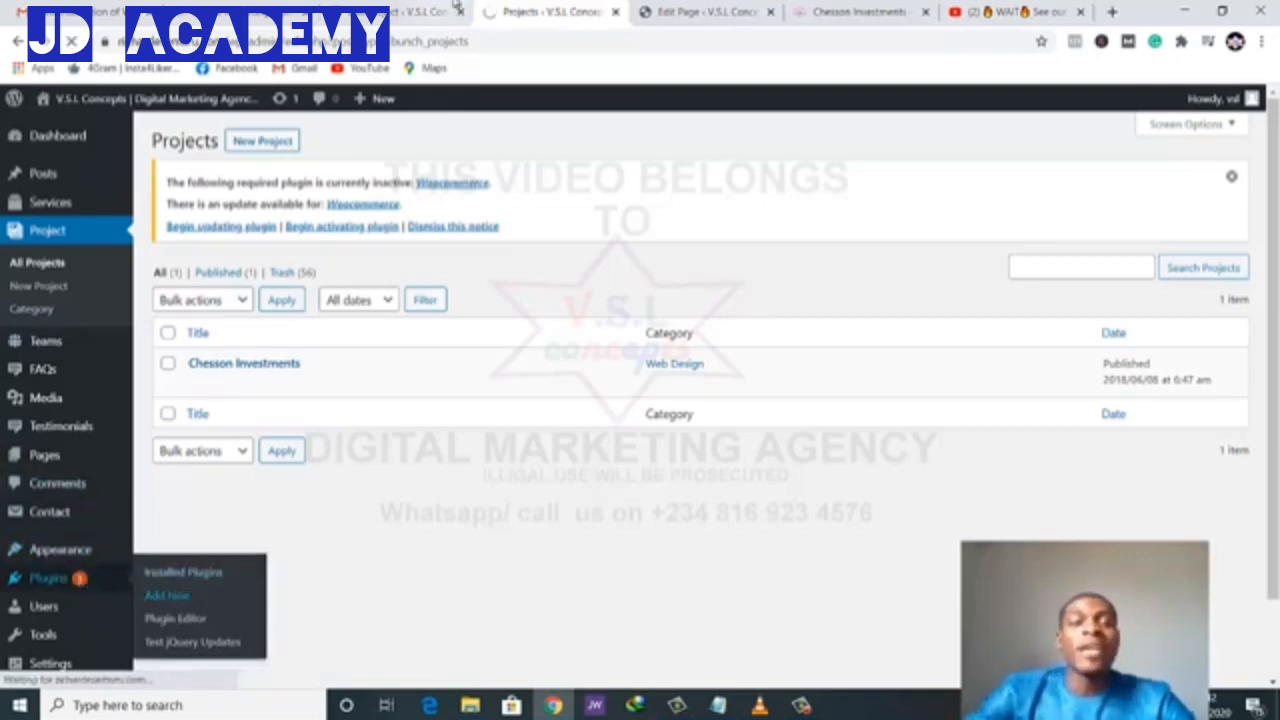
- Search the plugin directory for 'duplicate', then install and activate the Duplicate Page plugin
left_click(165, 594)
middle_click(431, 23)
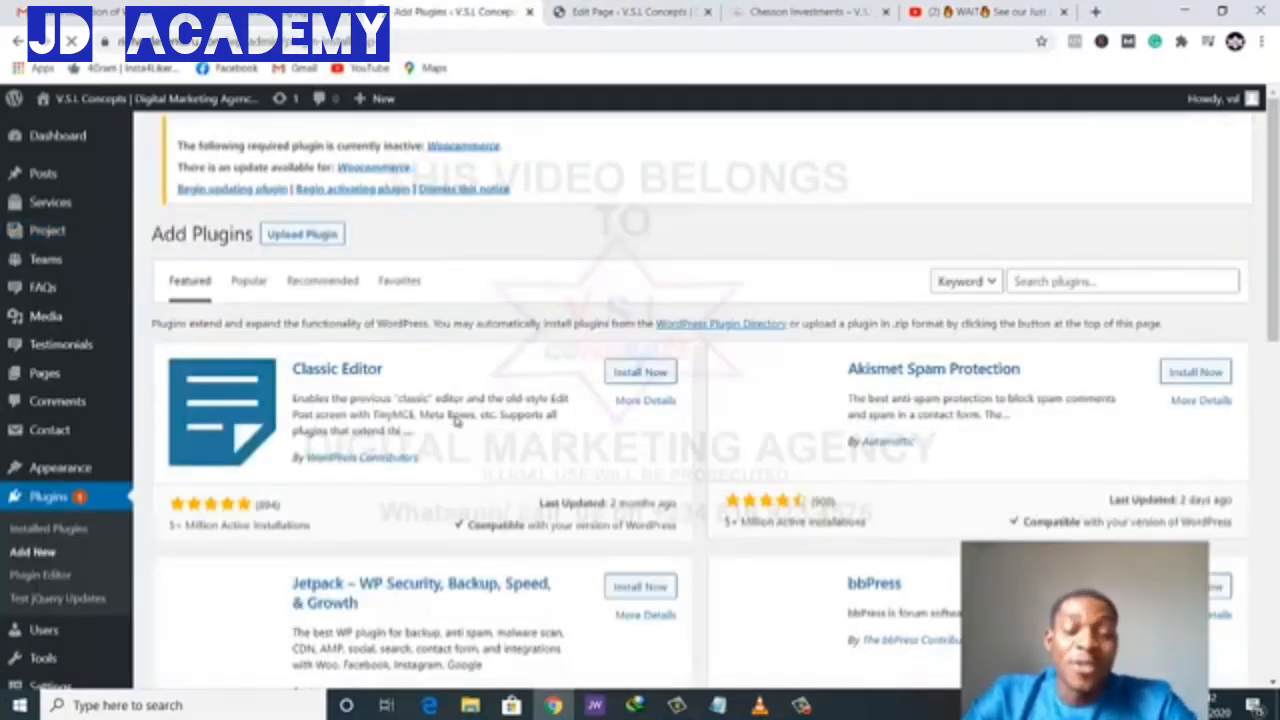
scroll(474, 508, "down", 2)
scroll(474, 514, "up", 2)
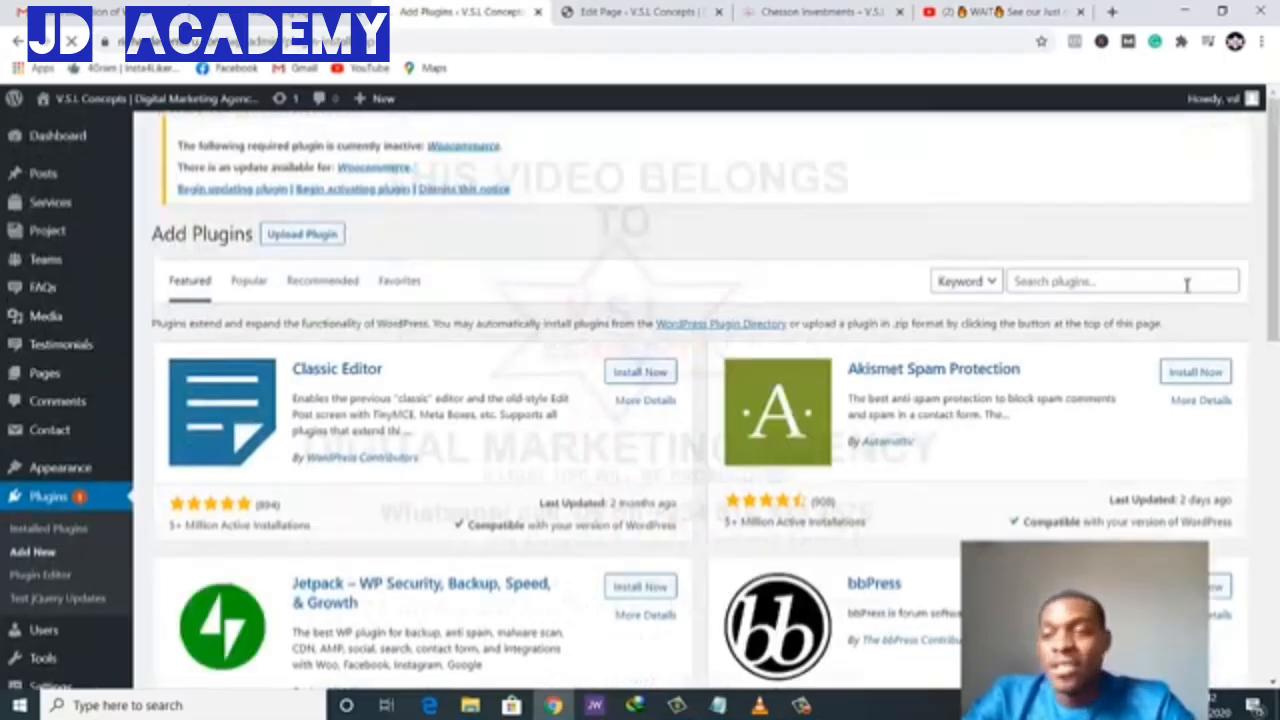
left_click(1070, 283)
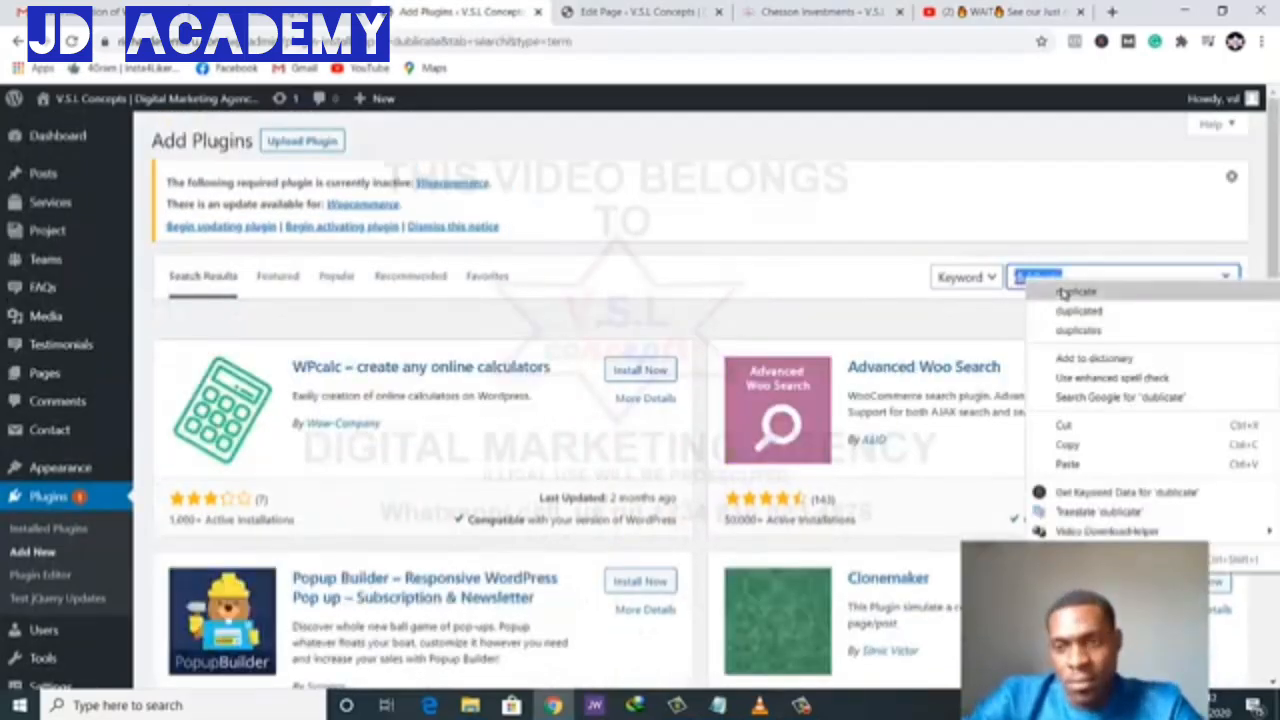
left_click(1060, 297)
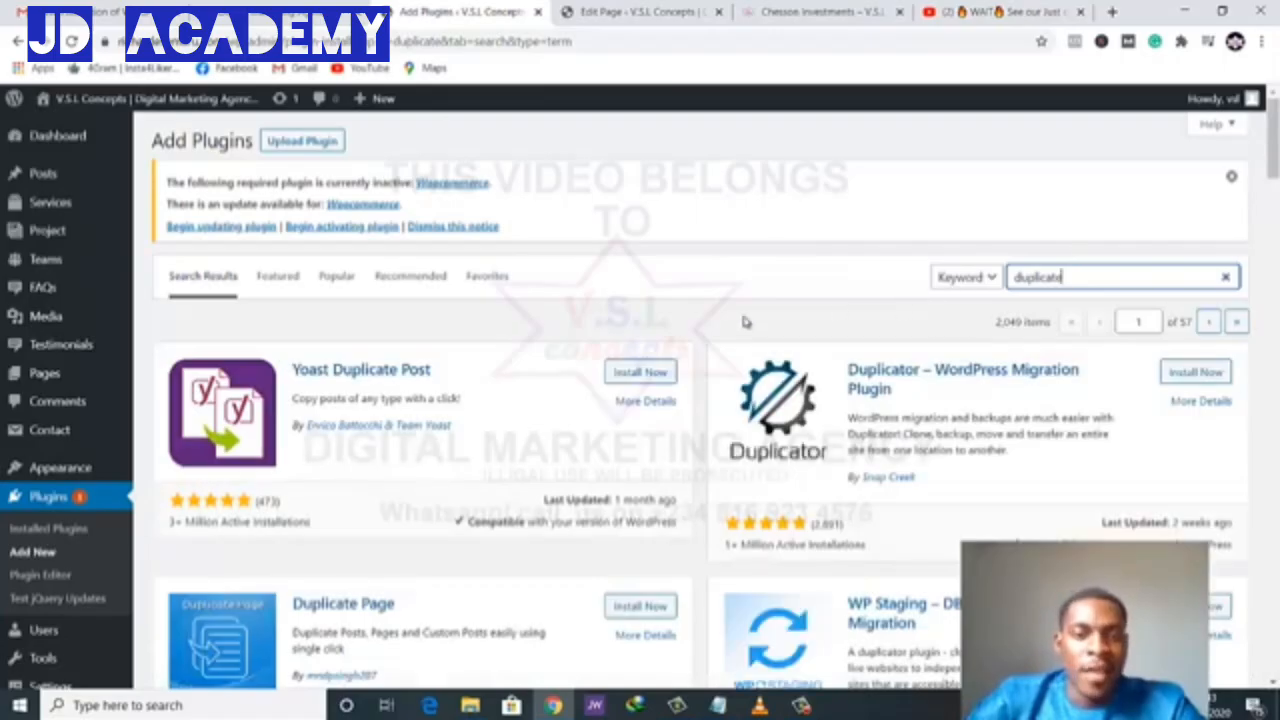
scroll(652, 378, "down", 2)
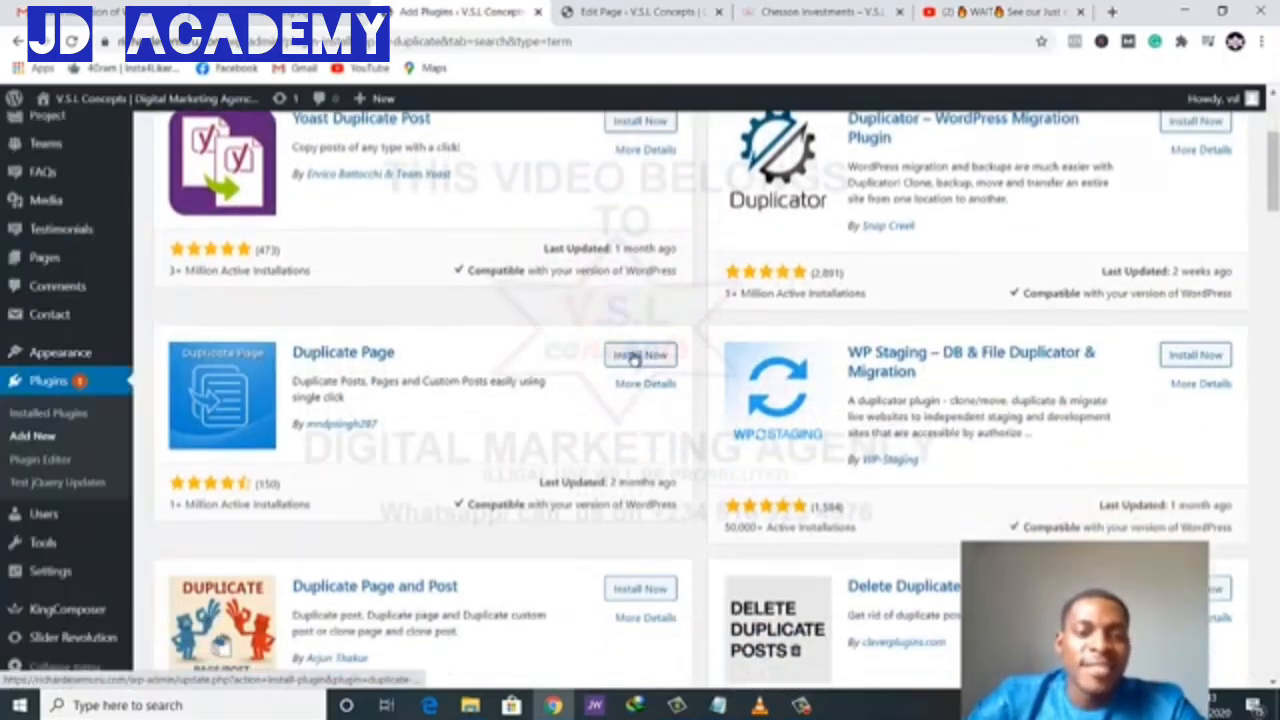
left_click(636, 356)
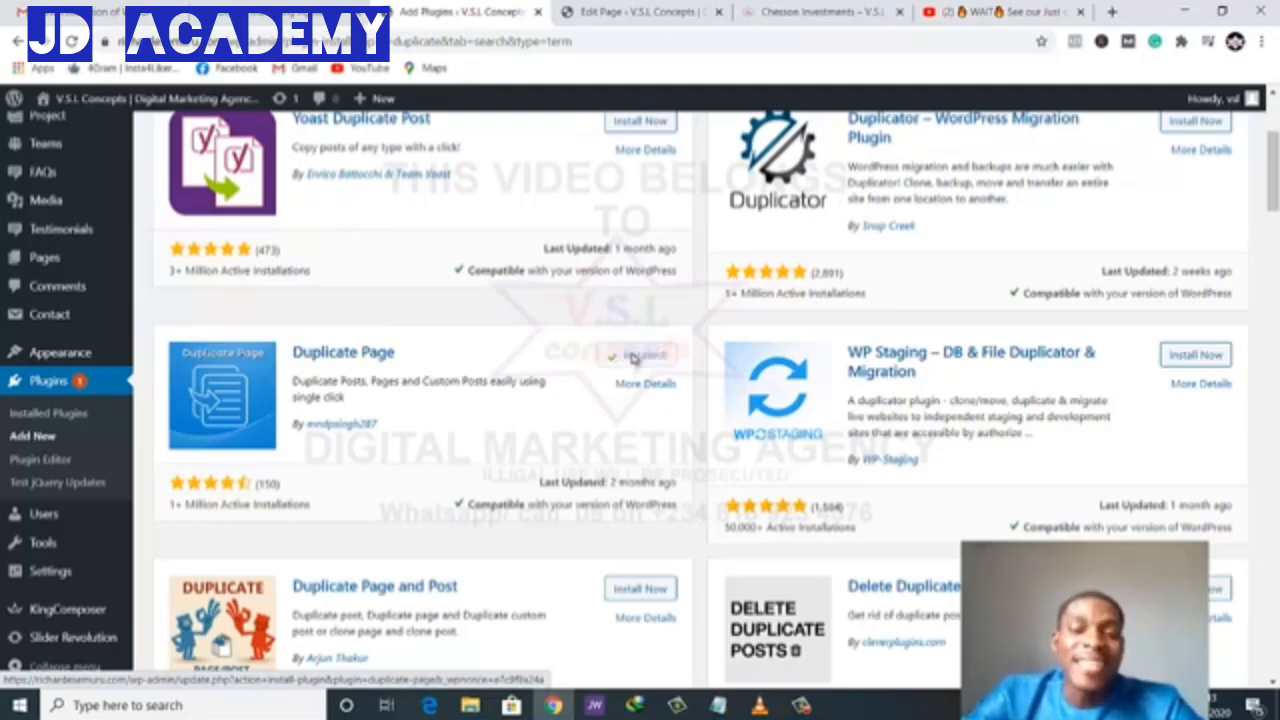
left_click(643, 362)
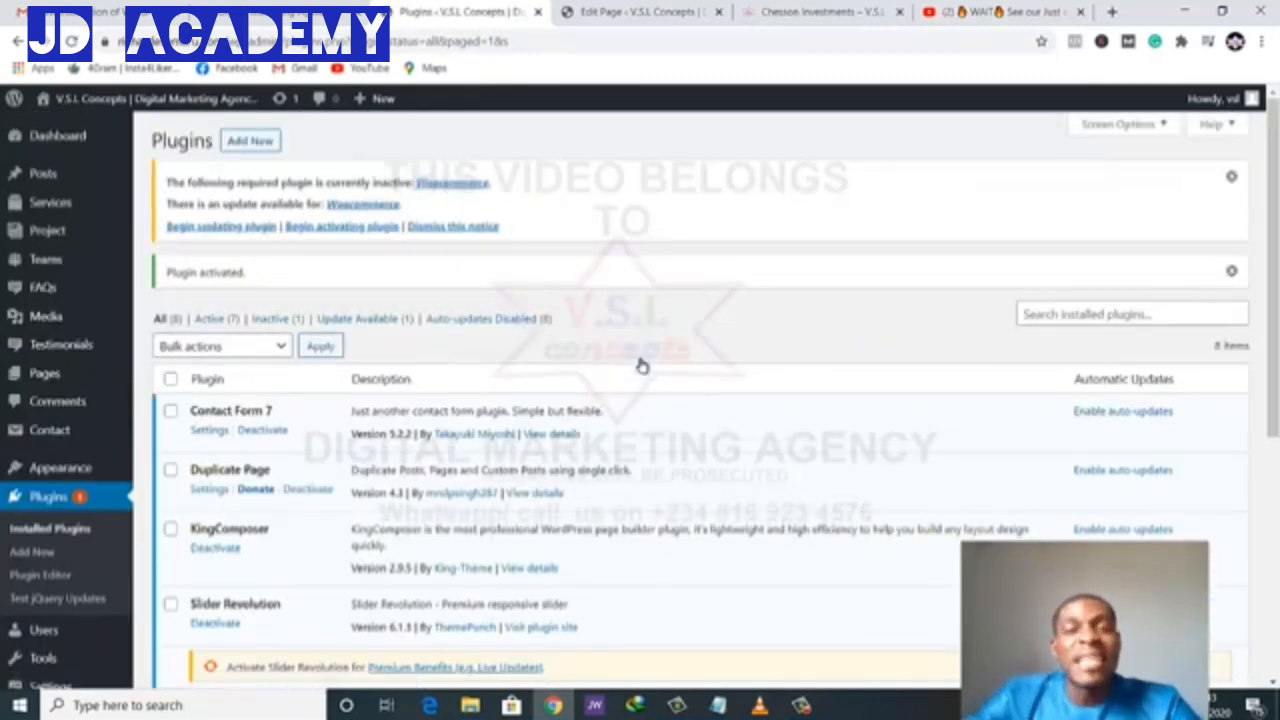
- Duplicate the Chesson Investments project and reload the Projects list to show the draft copy
scroll(556, 378, "down", 3)
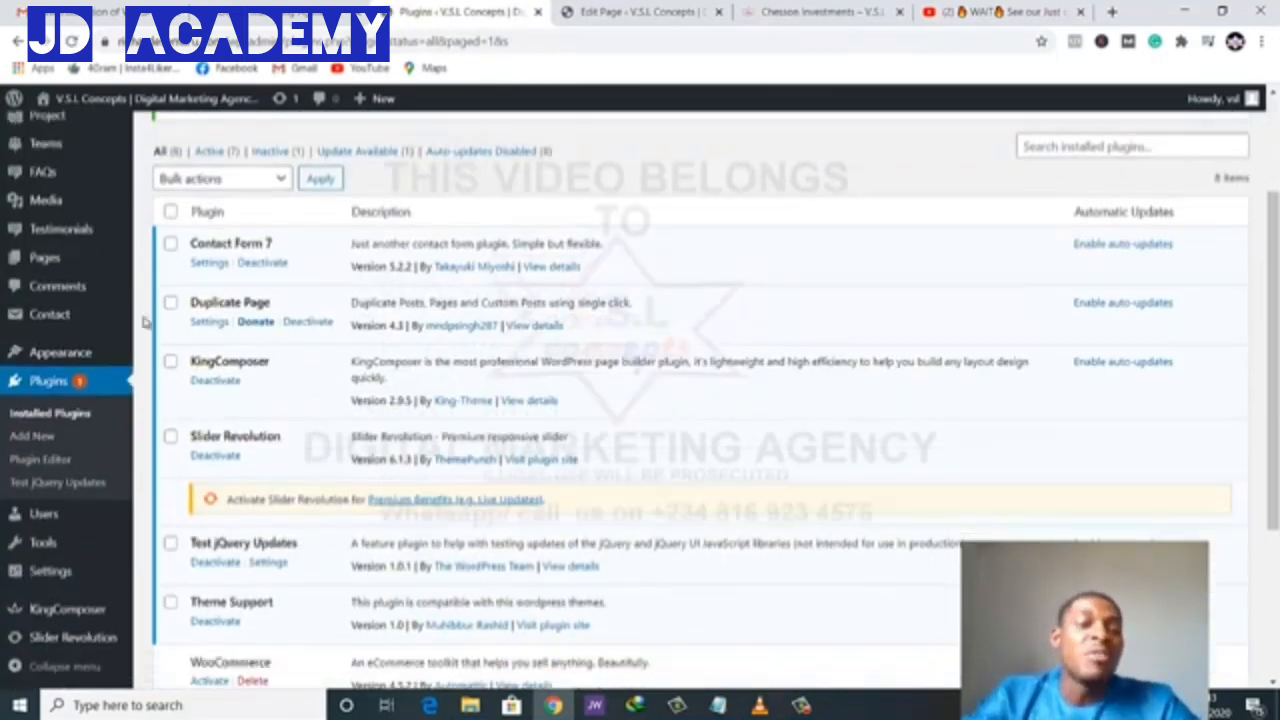
scroll(55, 300, "up", 3)
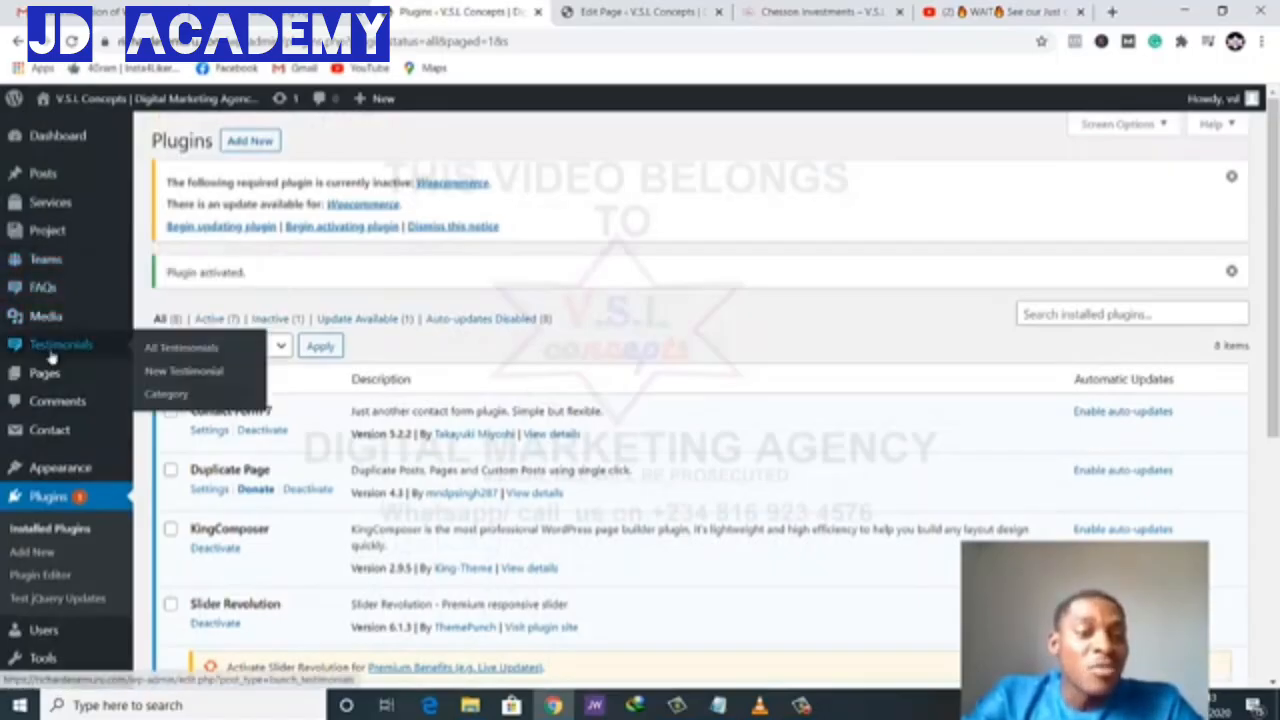
left_click(54, 240)
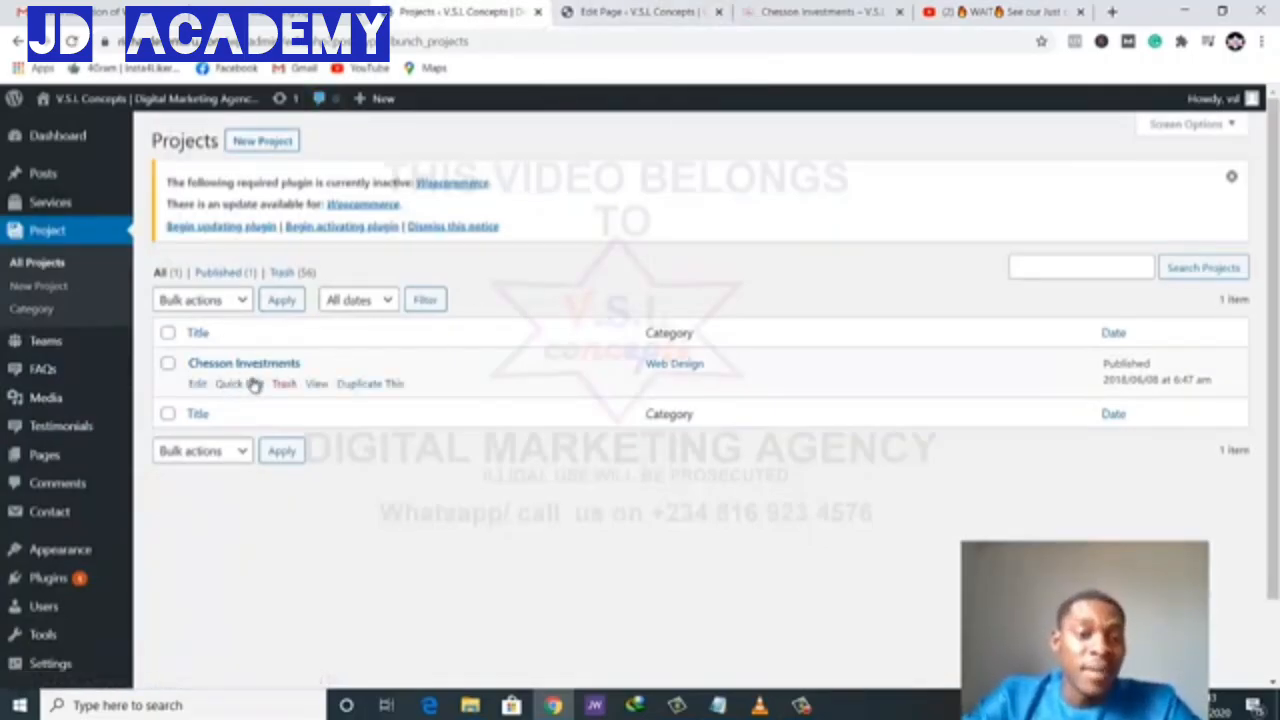
left_click(368, 387)
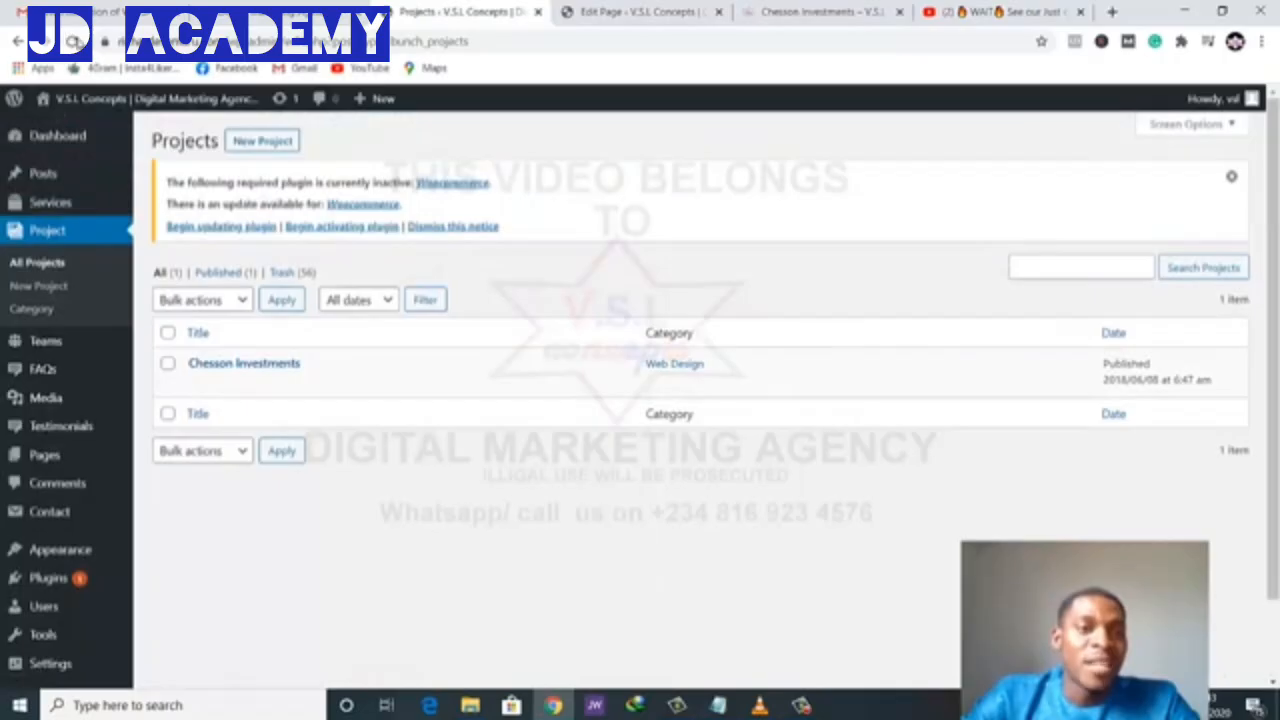
left_click(73, 41)
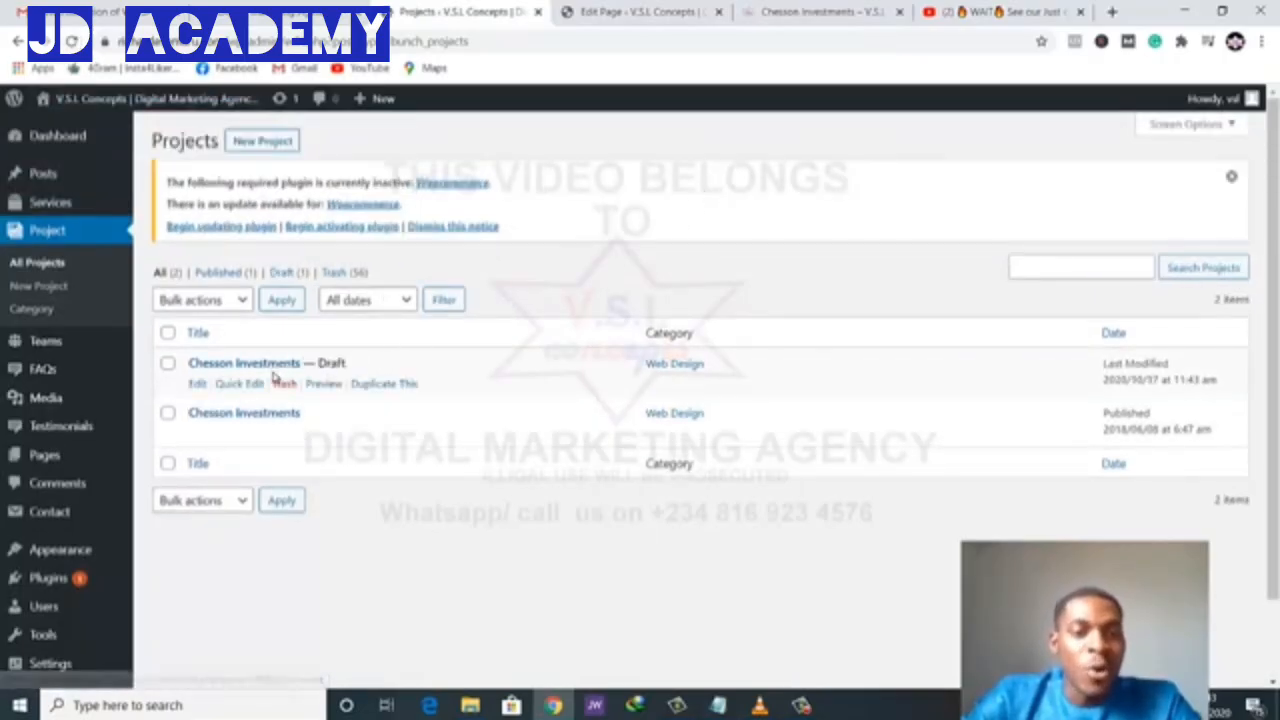
- Open the draft copy of Chesson Investments in the editor
left_click(195, 383)
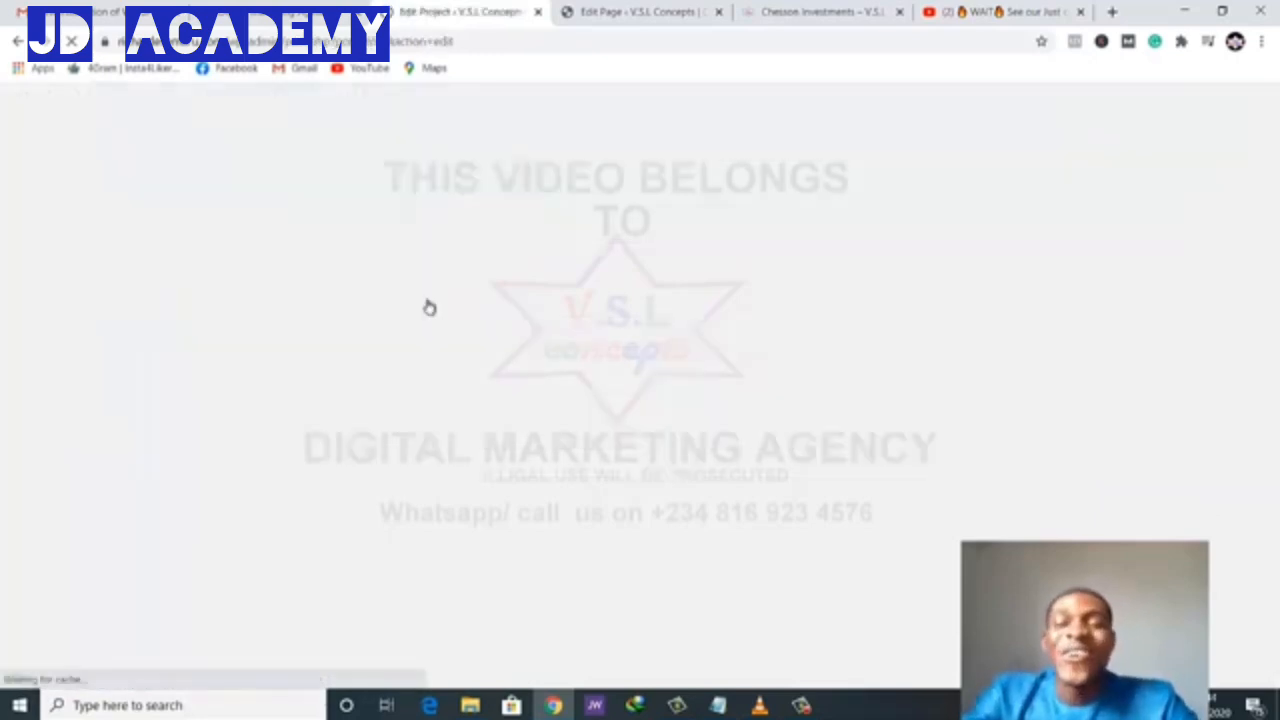
scroll(553, 400, "down", 2)
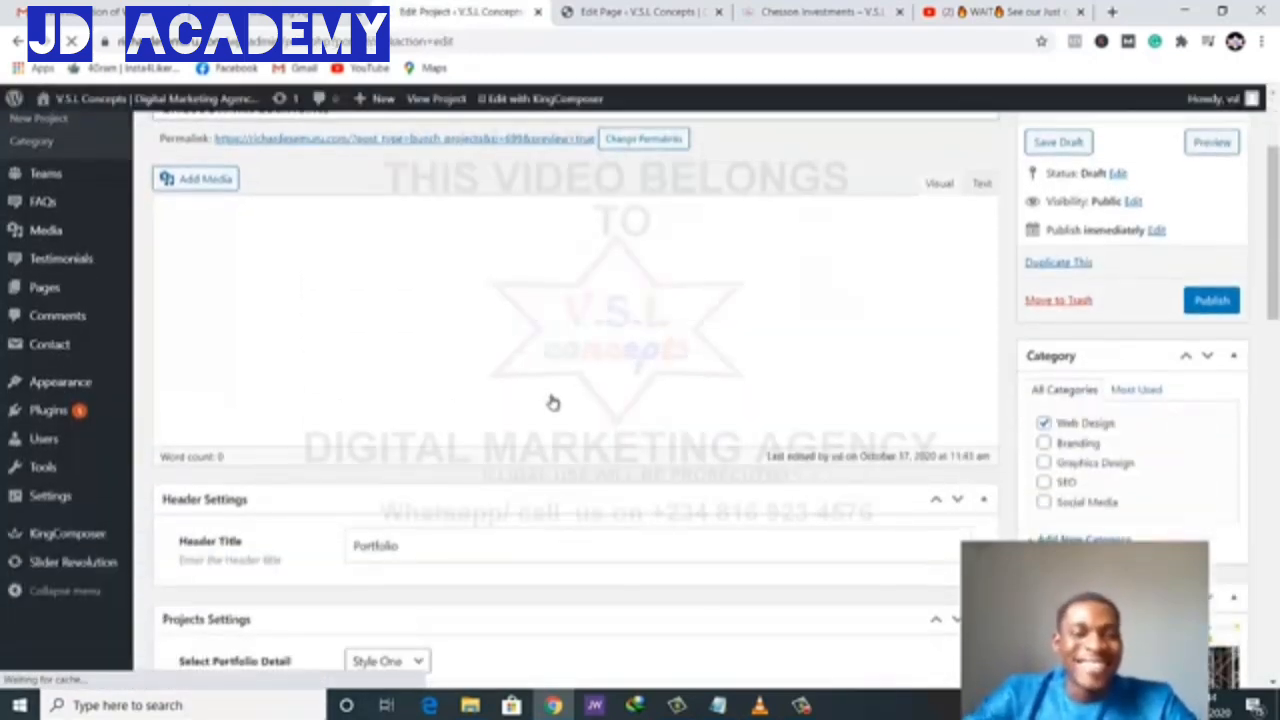
scroll(553, 401, "up", 1)
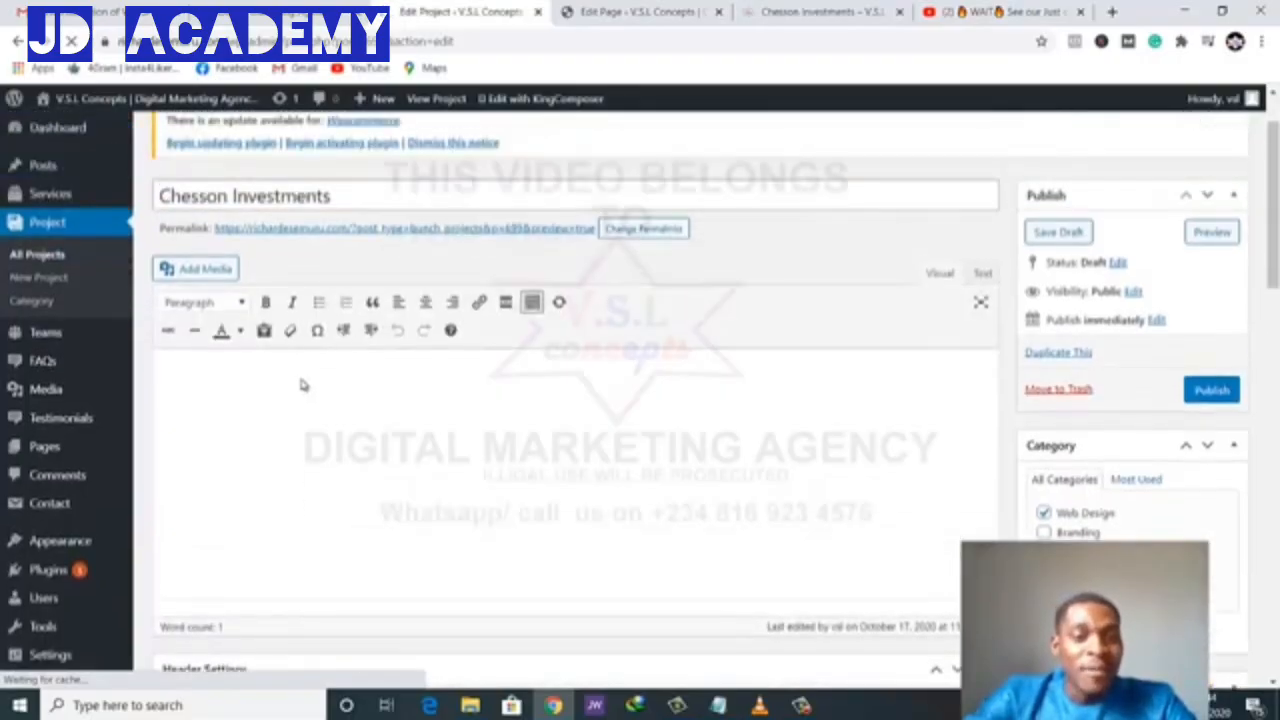
- Change the project title to 'First Bar Entertainment logo', correcting the misspelling with a spelling suggestion
left_click_drag(332, 196, 110, 190)
key("BackSpace")
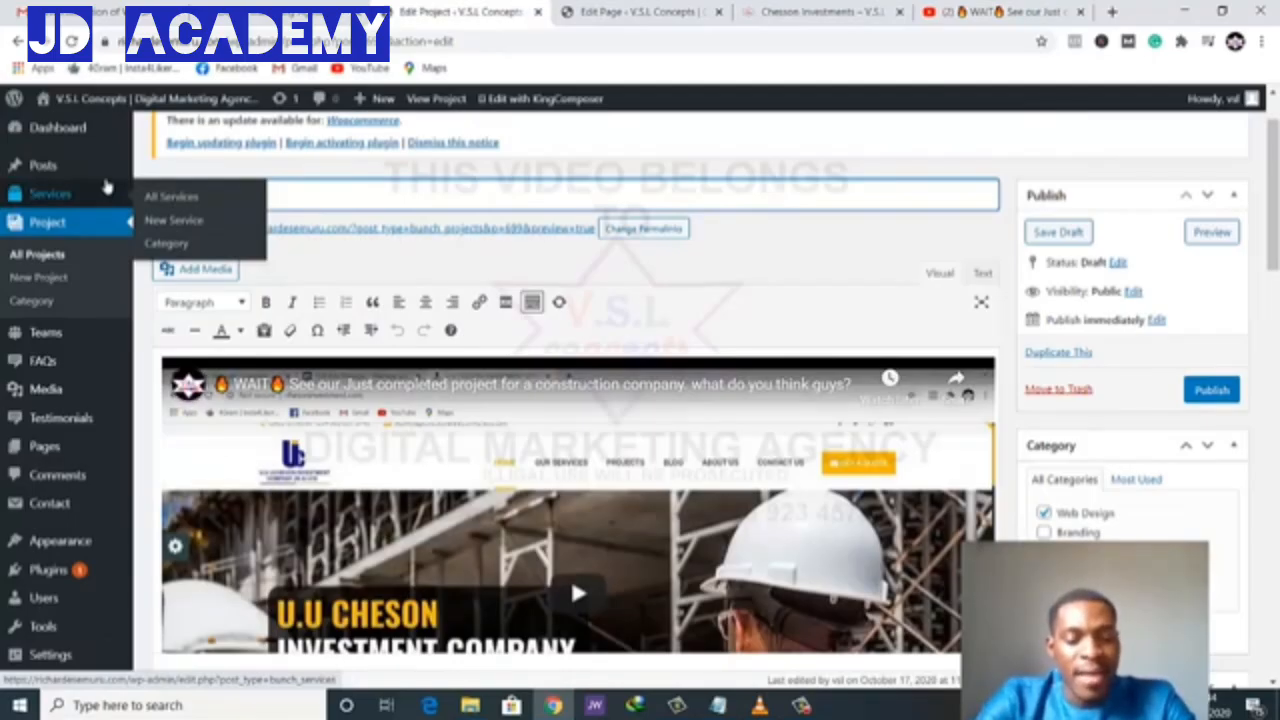
key("BackSpace")
key("BackSpace")
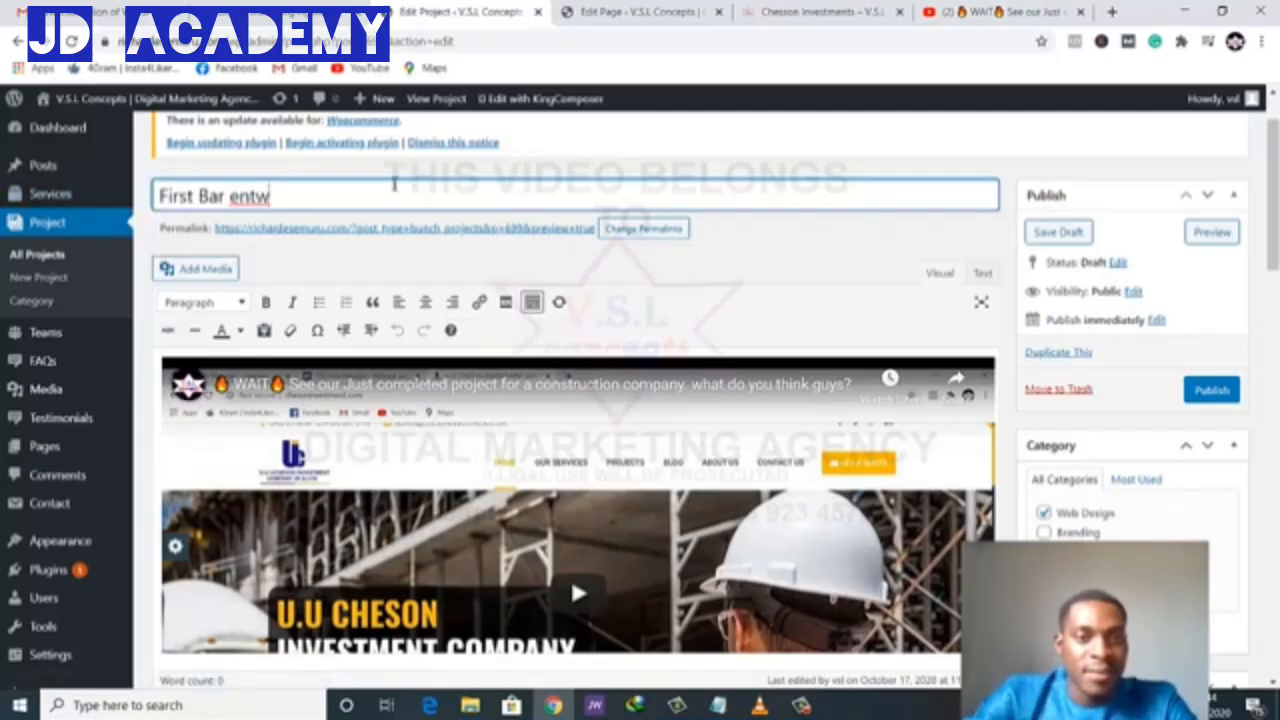
type("ern")
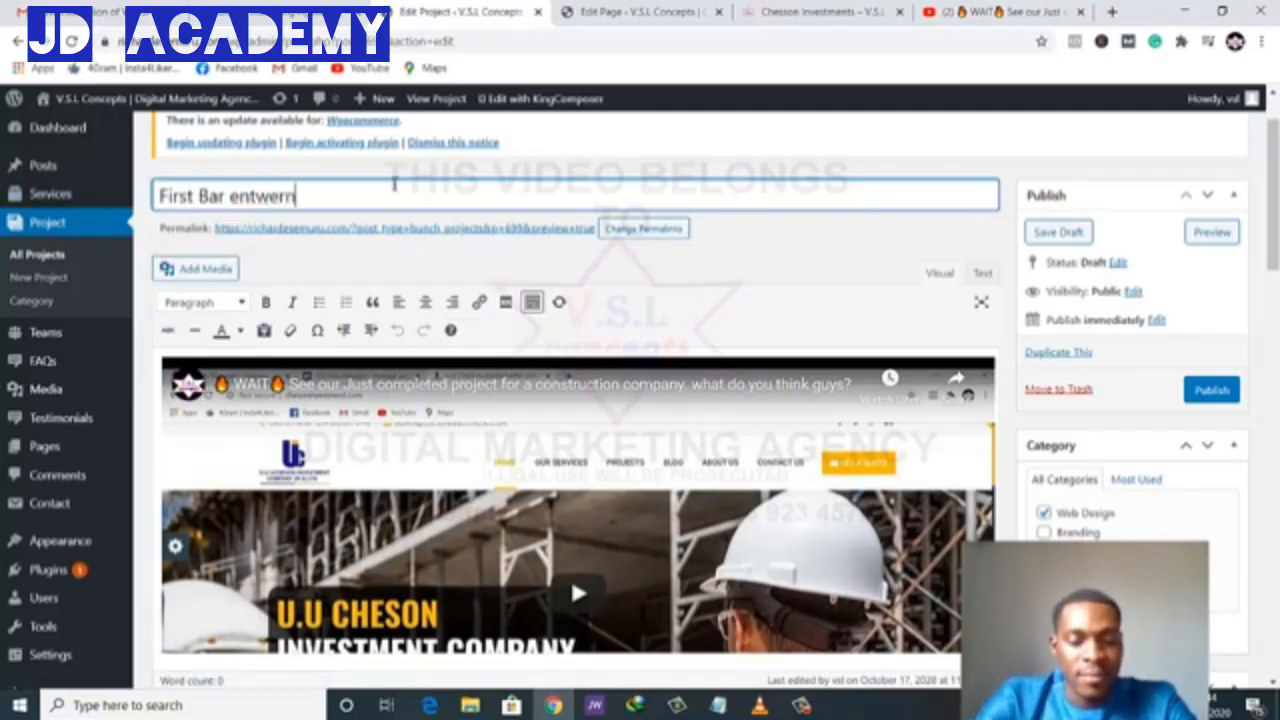
type("tainment")
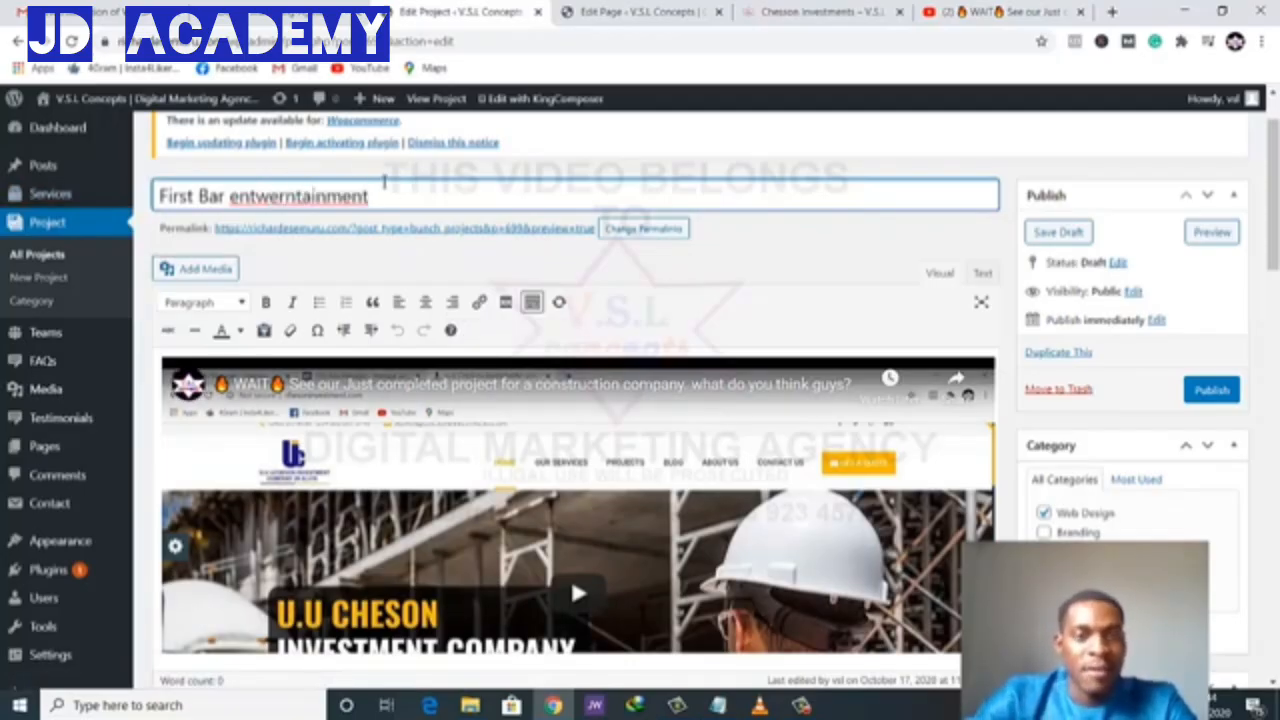
right_click(357, 196)
left_click(405, 204)
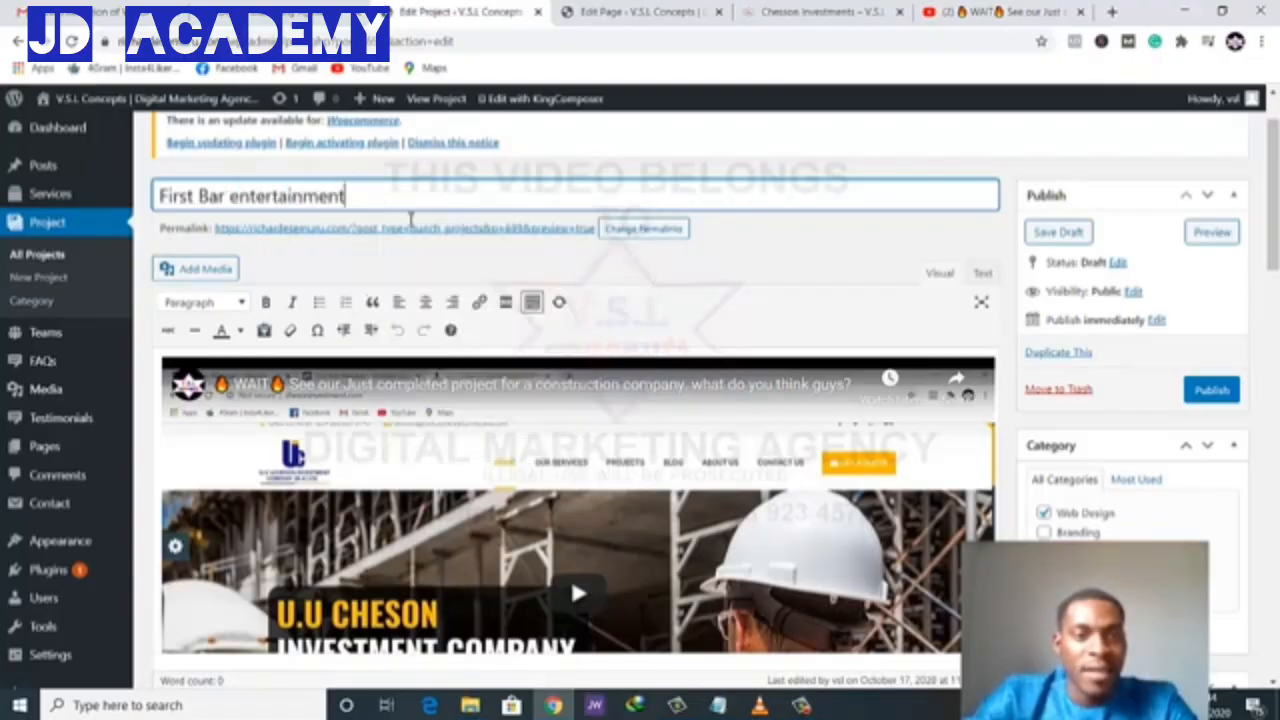
left_click(236, 196)
key("BackSpace")
type("E")
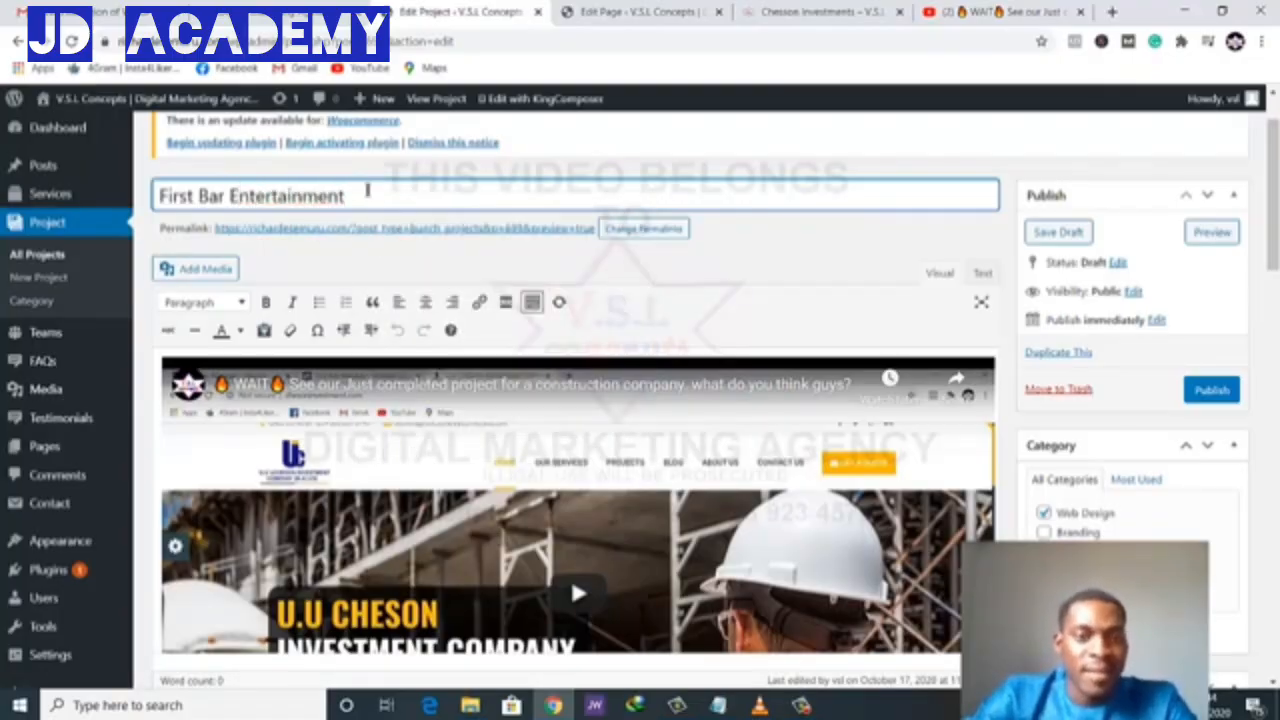
type("go")
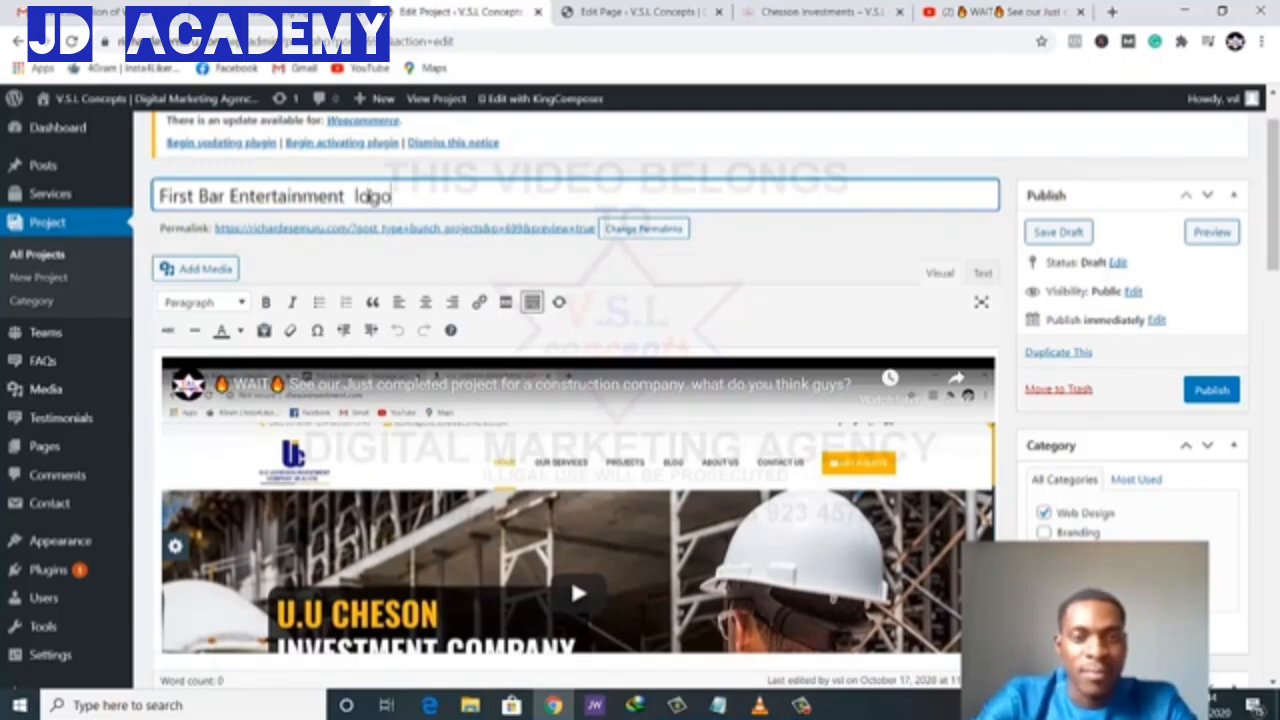
left_click(590, 268)
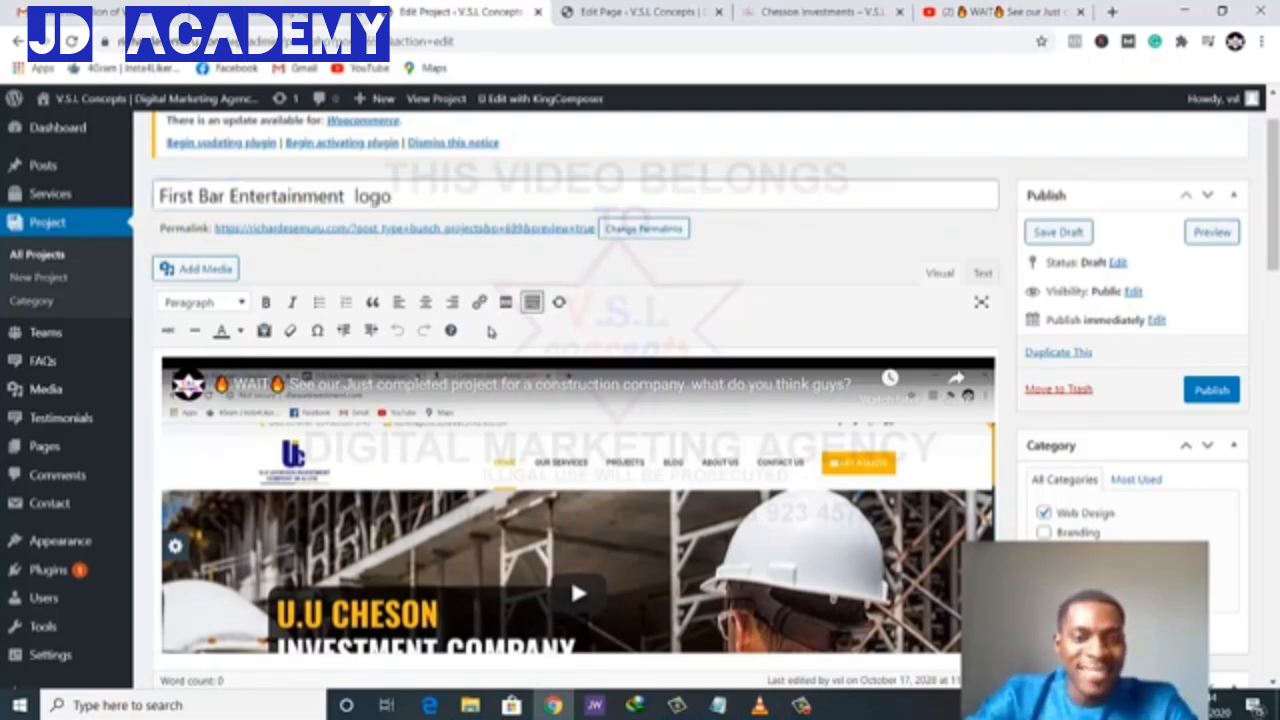
- Delete the construction banner image from the project content
scroll(570, 575, "down", 5)
scroll(818, 400, "up", 1)
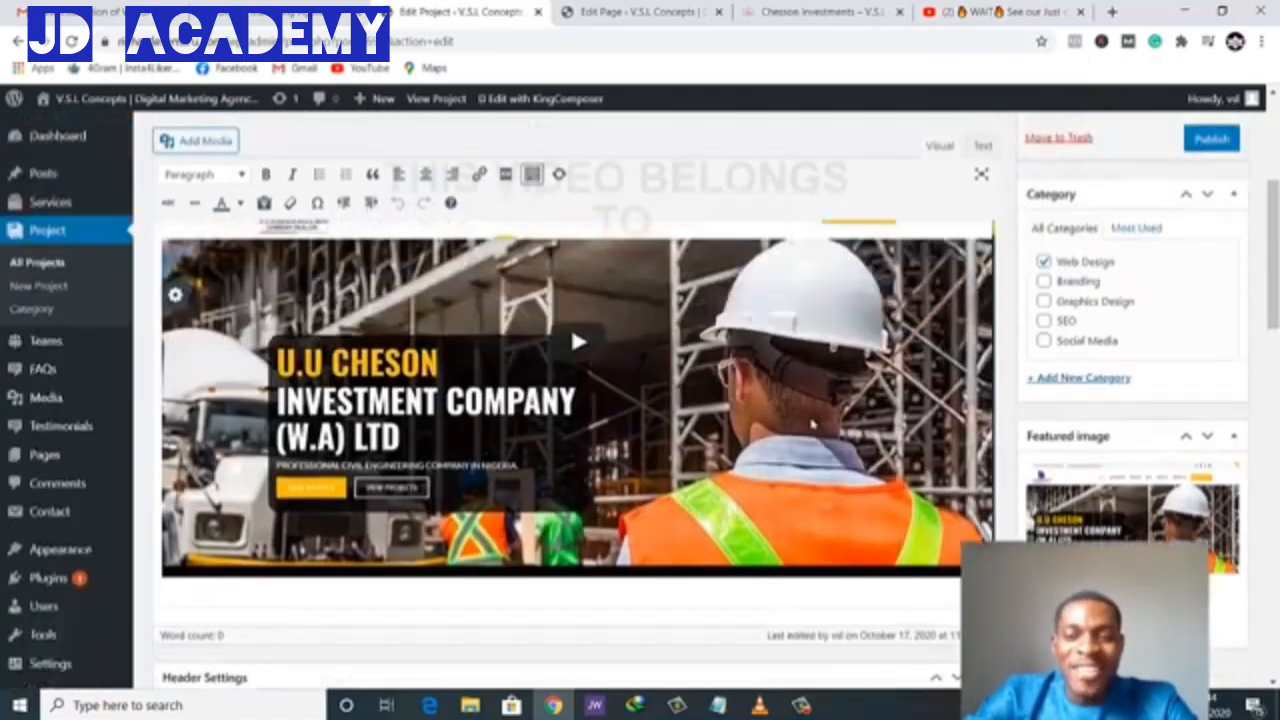
left_click(938, 506)
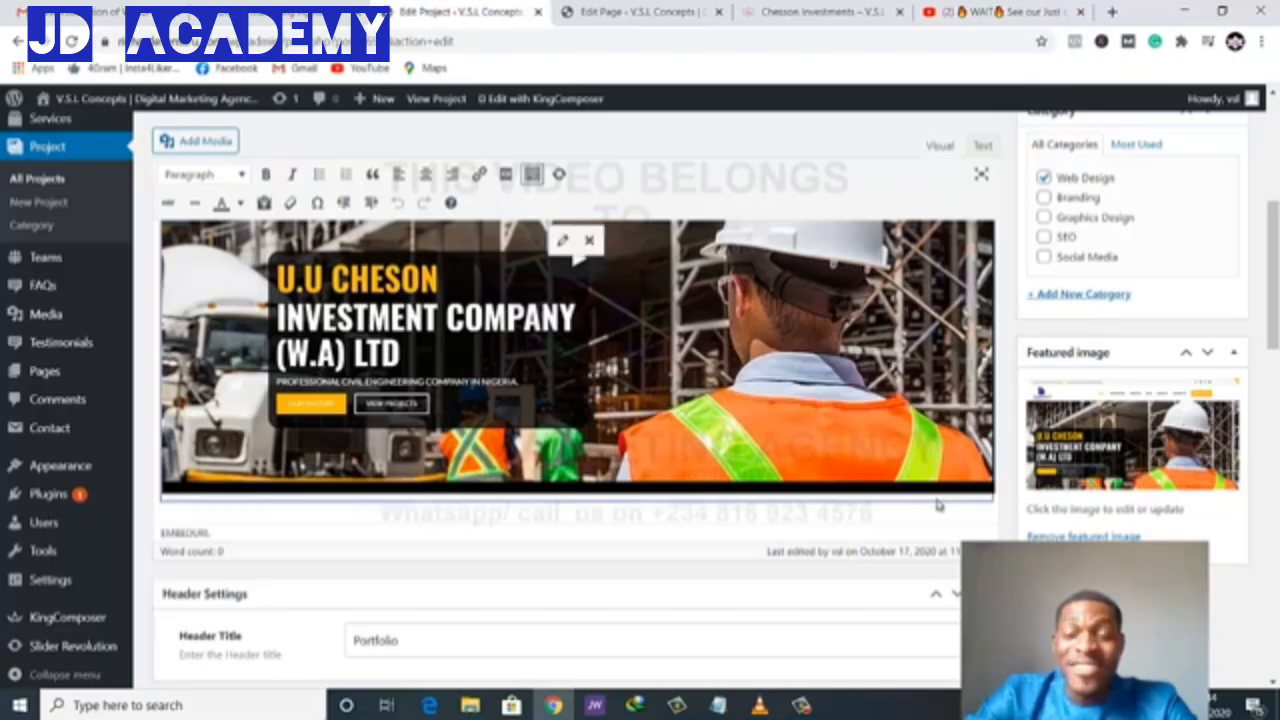
key("Delete")
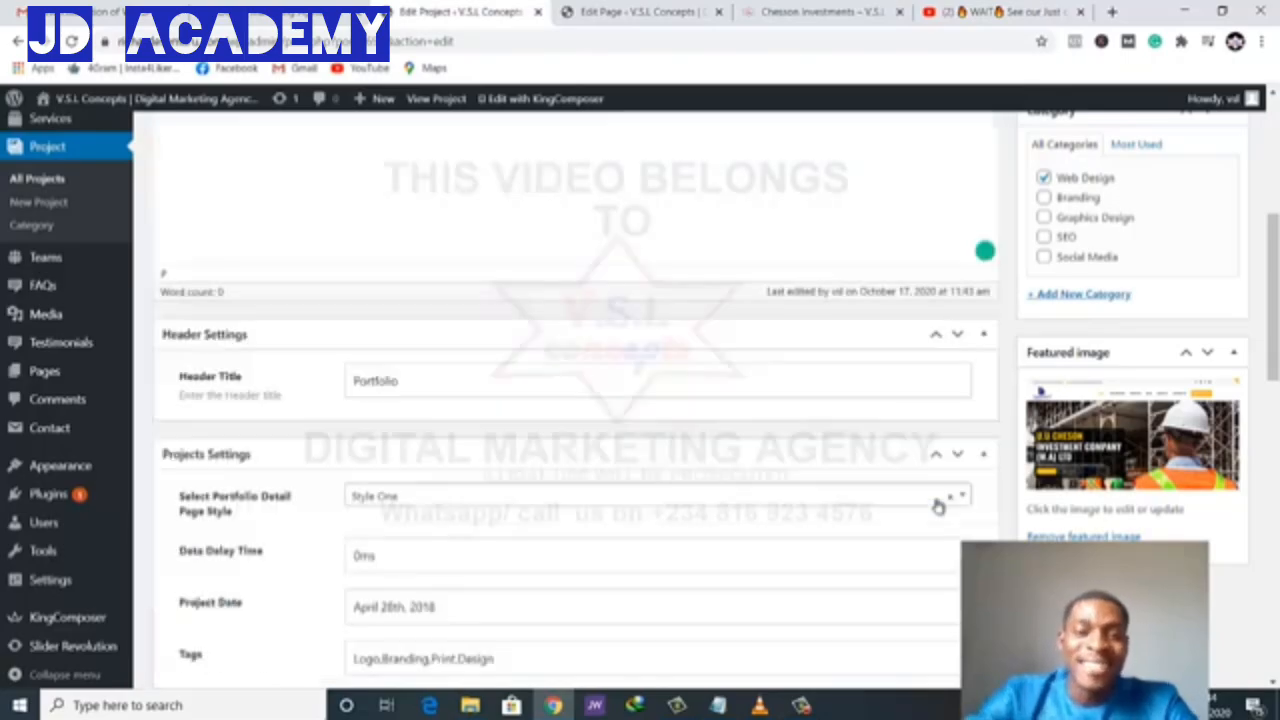
scroll(430, 214, "up", 2)
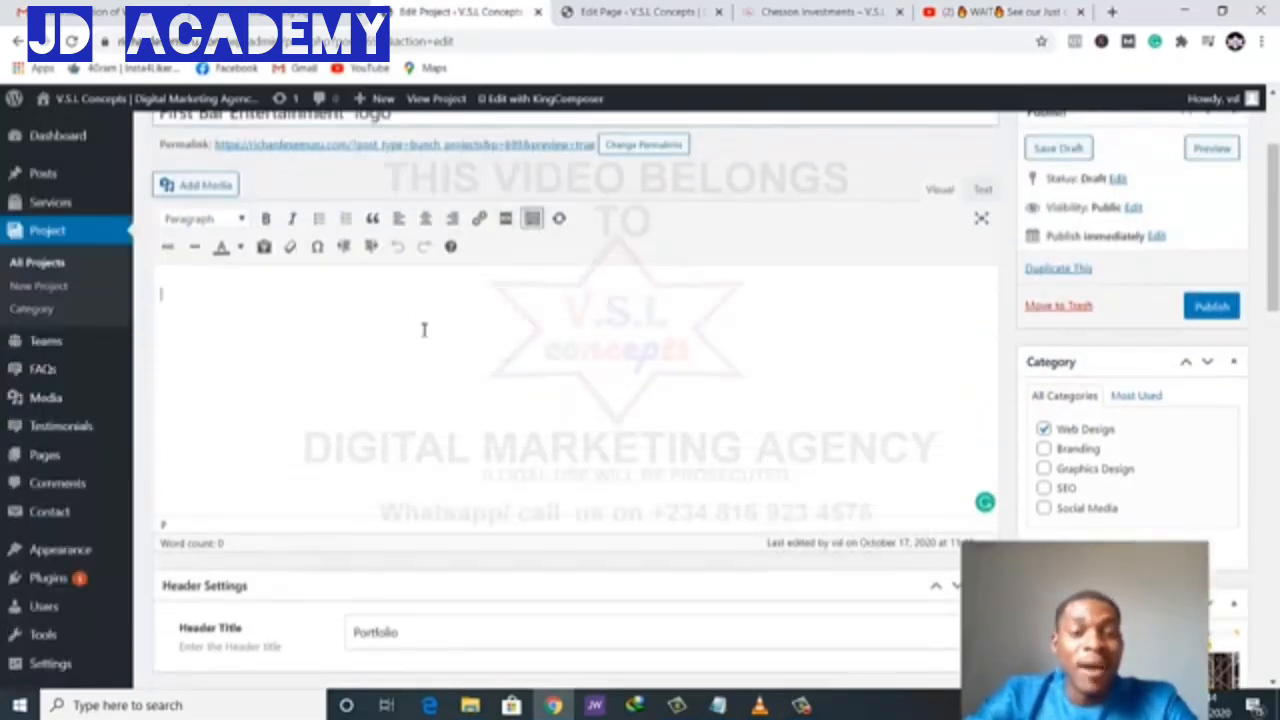
scroll(424, 330, "down", 4)
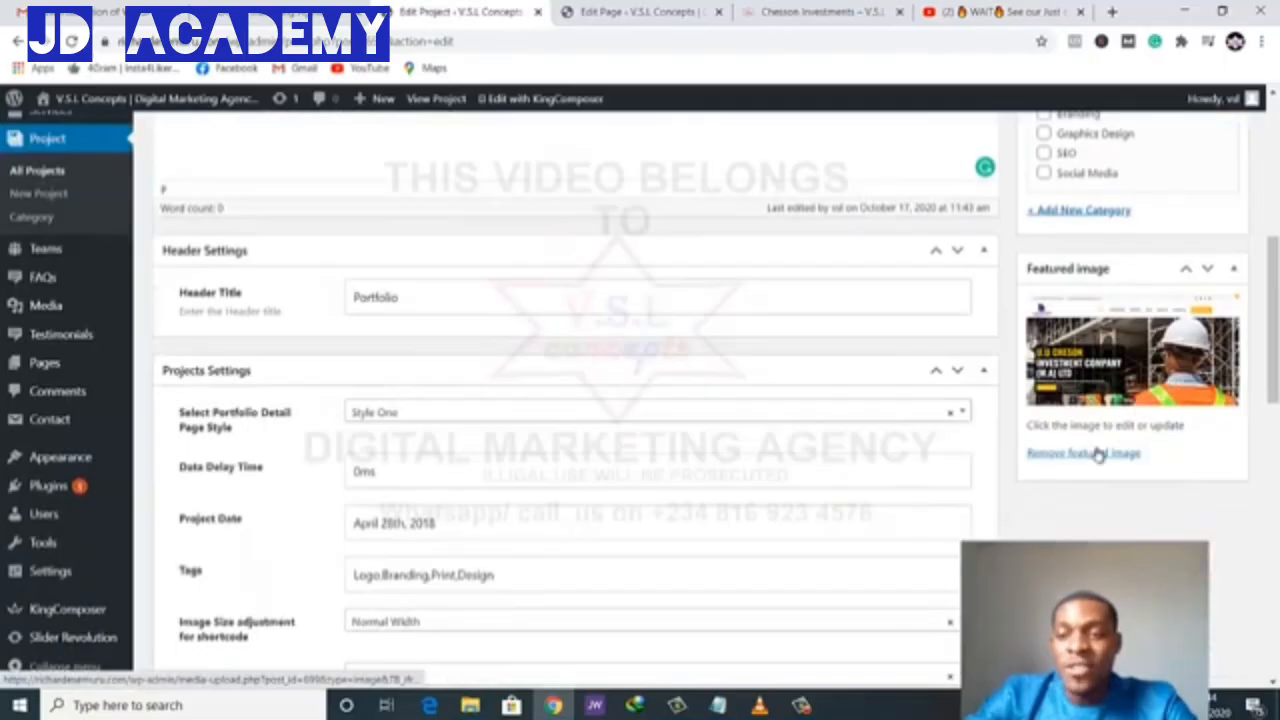
- Replace the featured image with uploaded digital-marketing-agency-in-first.png, the First Bar Benin logo
left_click(1097, 454)
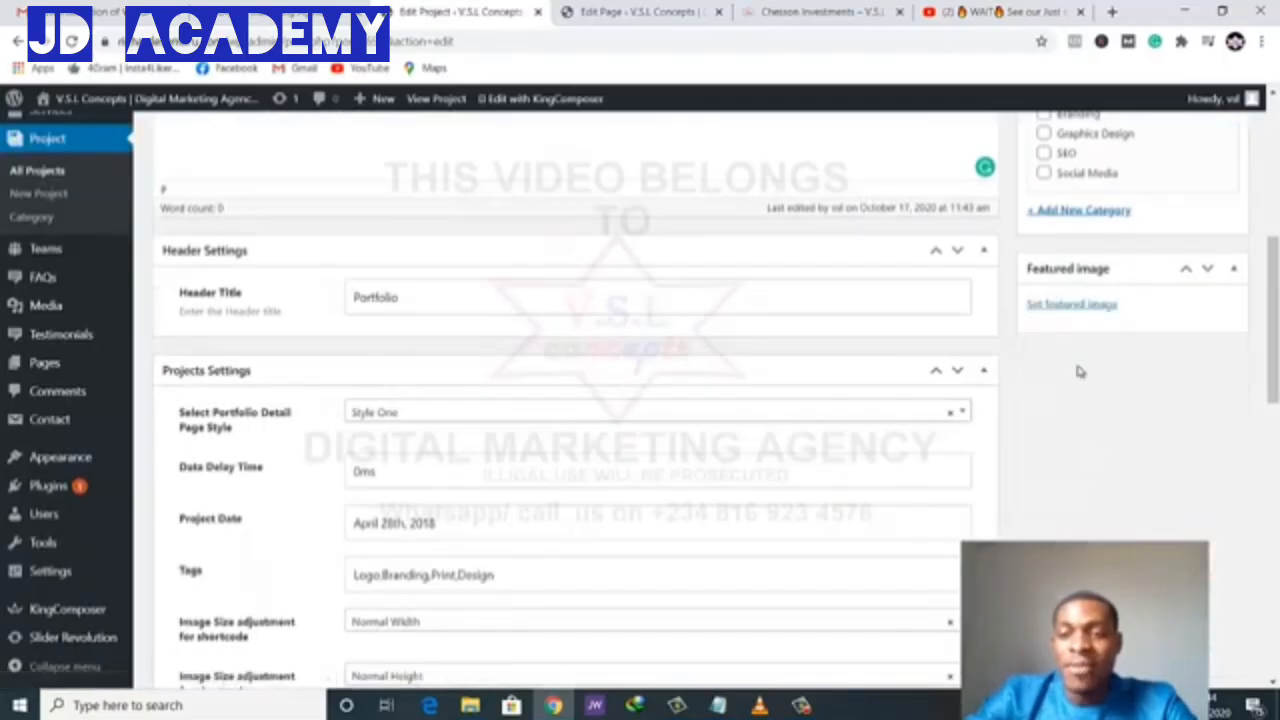
left_click(1072, 307)
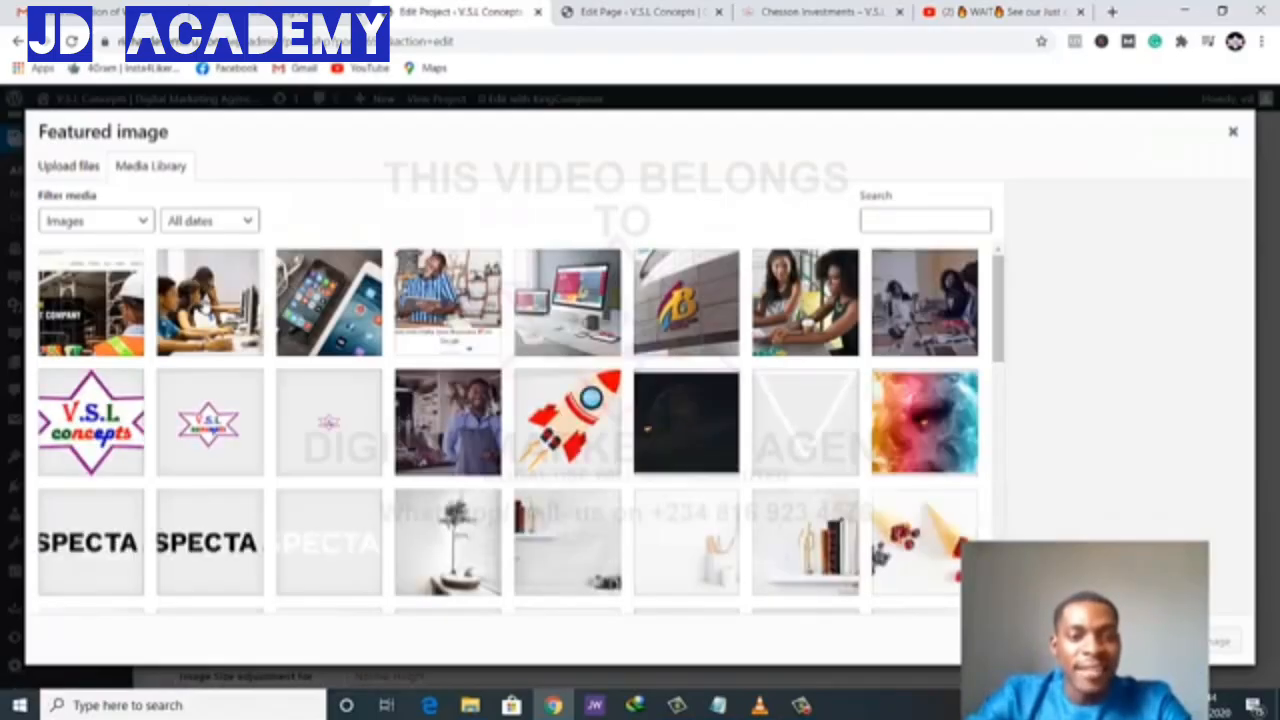
left_click(68, 166)
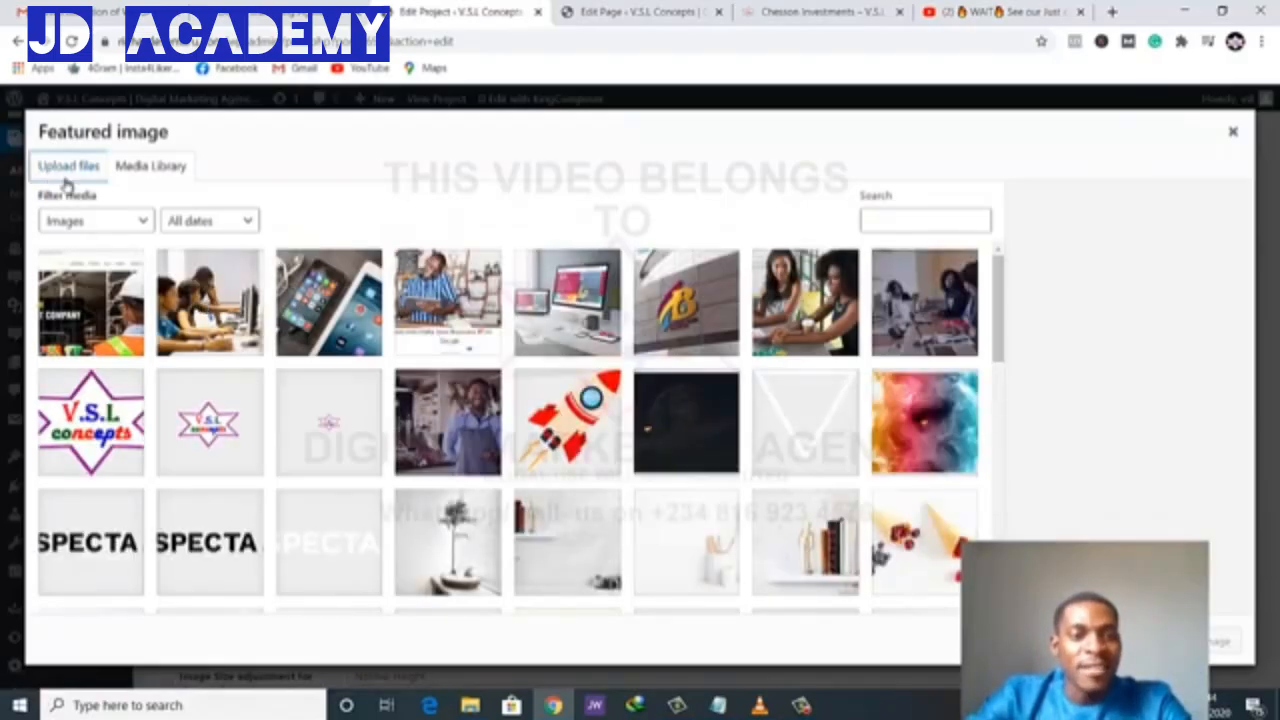
left_click(636, 410)
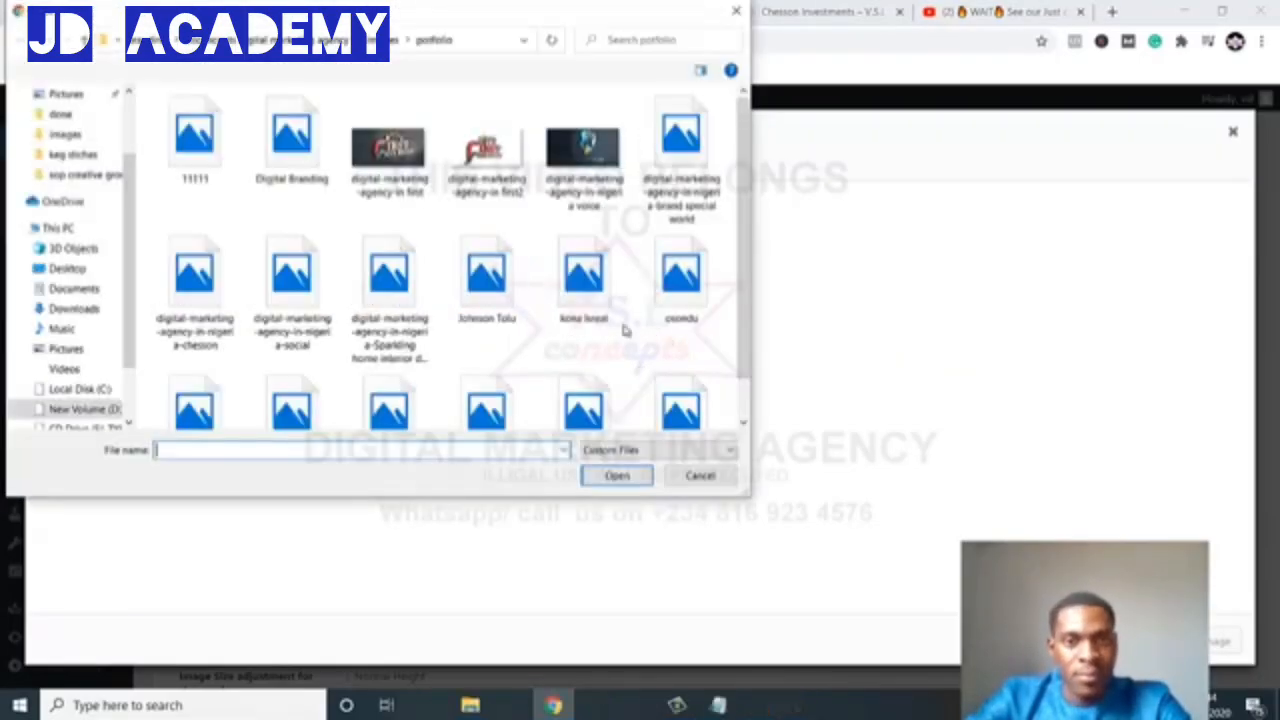
left_click(403, 160)
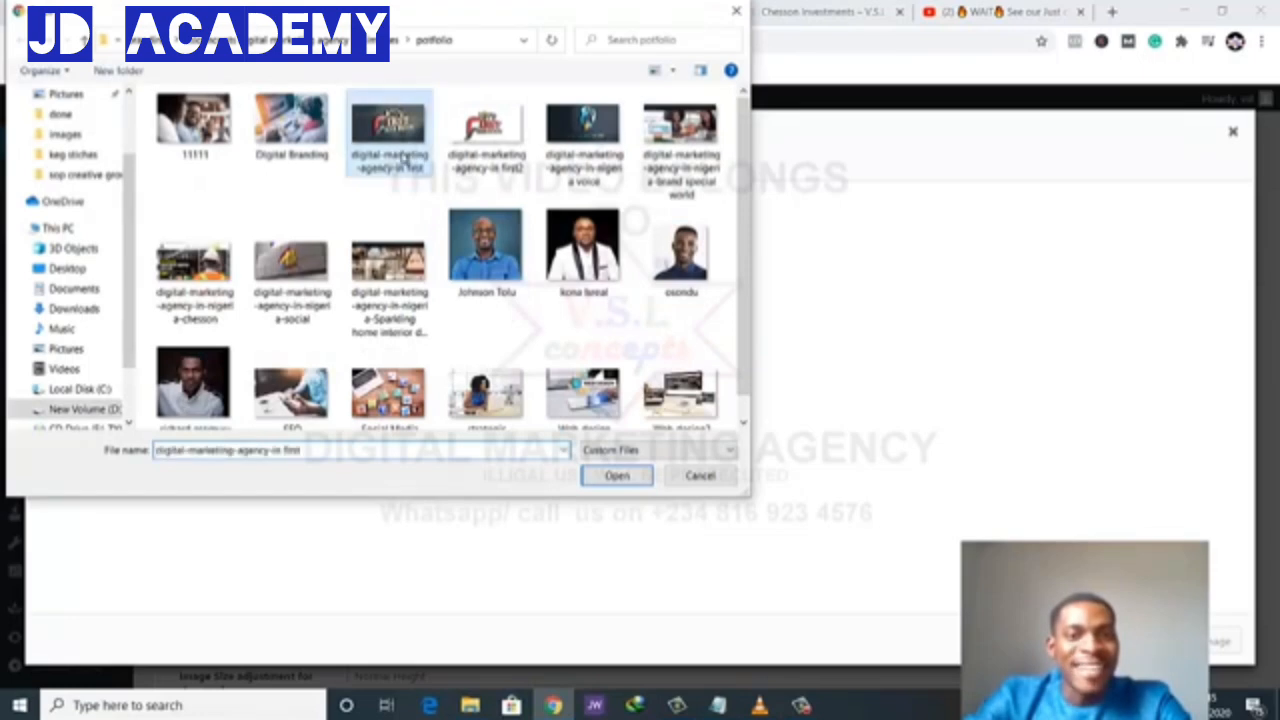
left_click(604, 480)
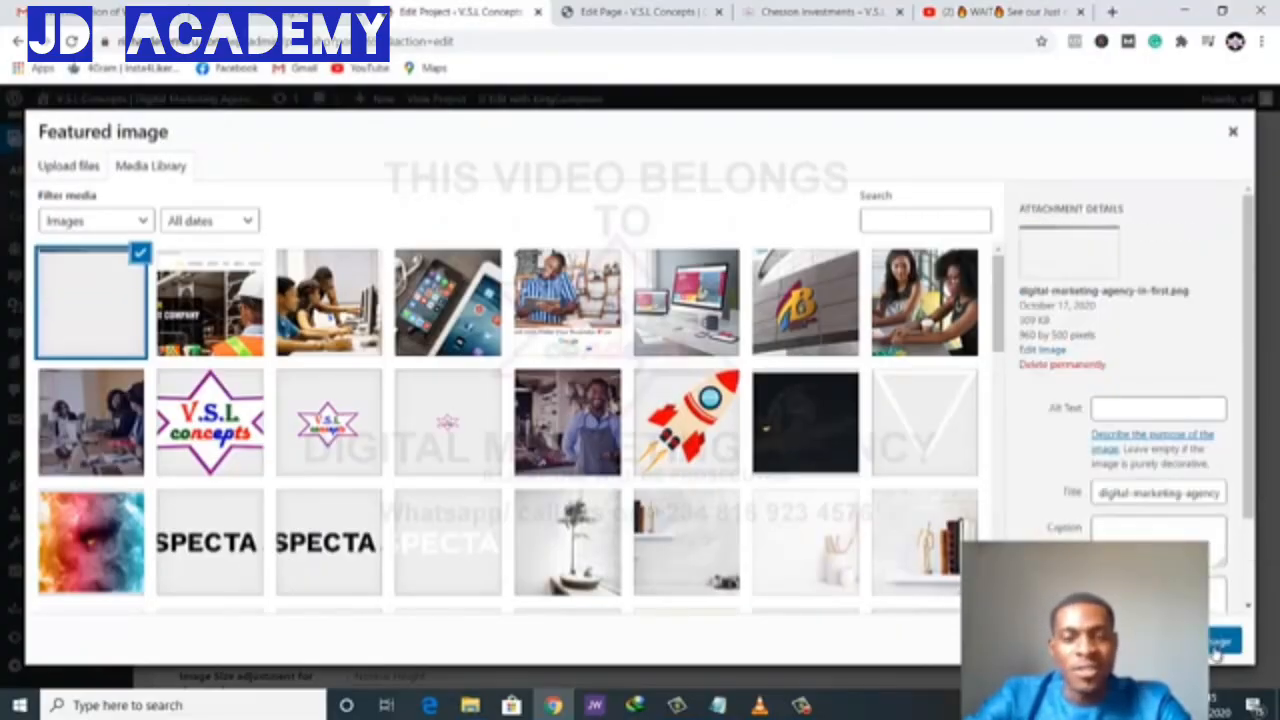
left_click(1212, 648)
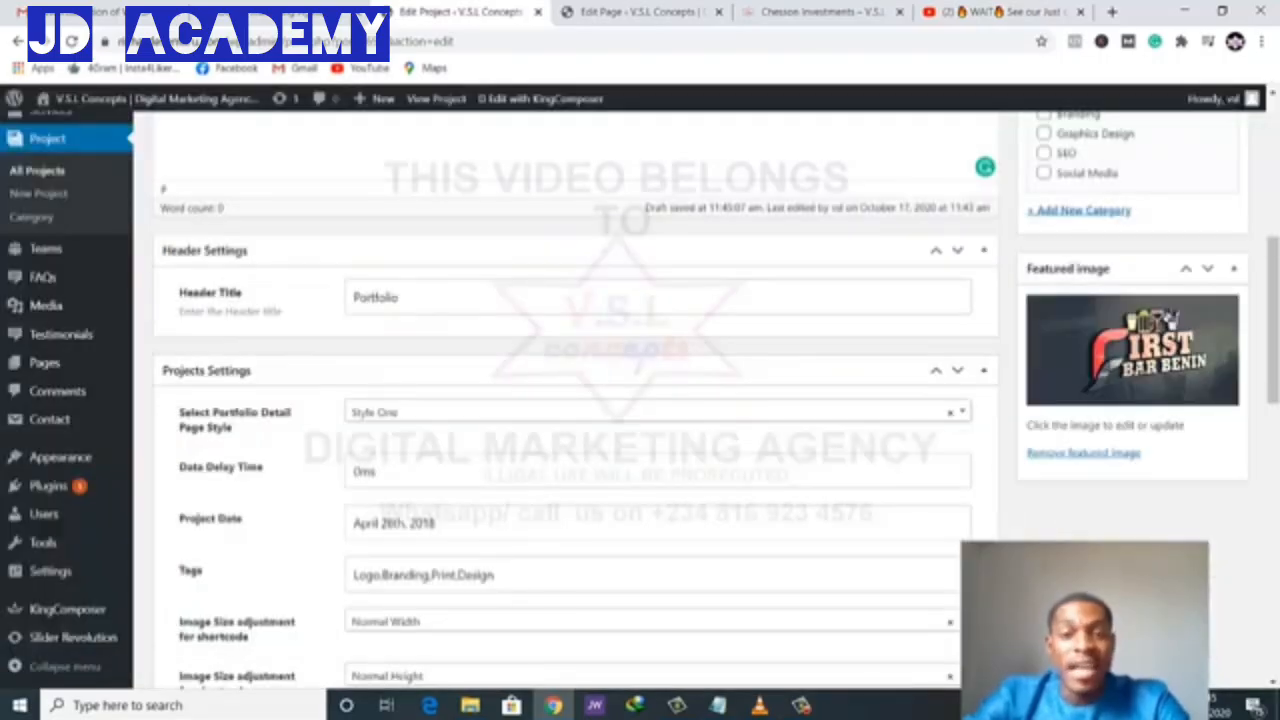
- Upload digital-marketing-agency-in-first-1.png in the gallery image dialog, save all changes and close it
scroll(904, 540, "down", 10)
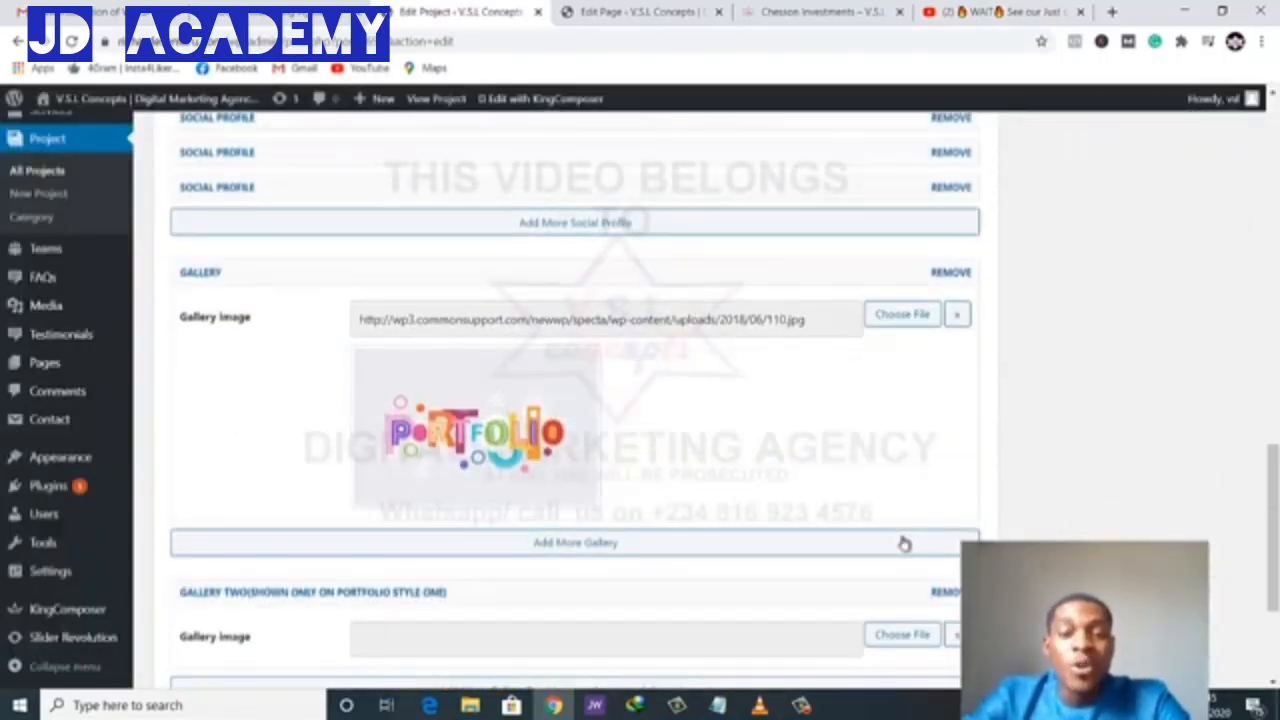
scroll(904, 544, "down", 1)
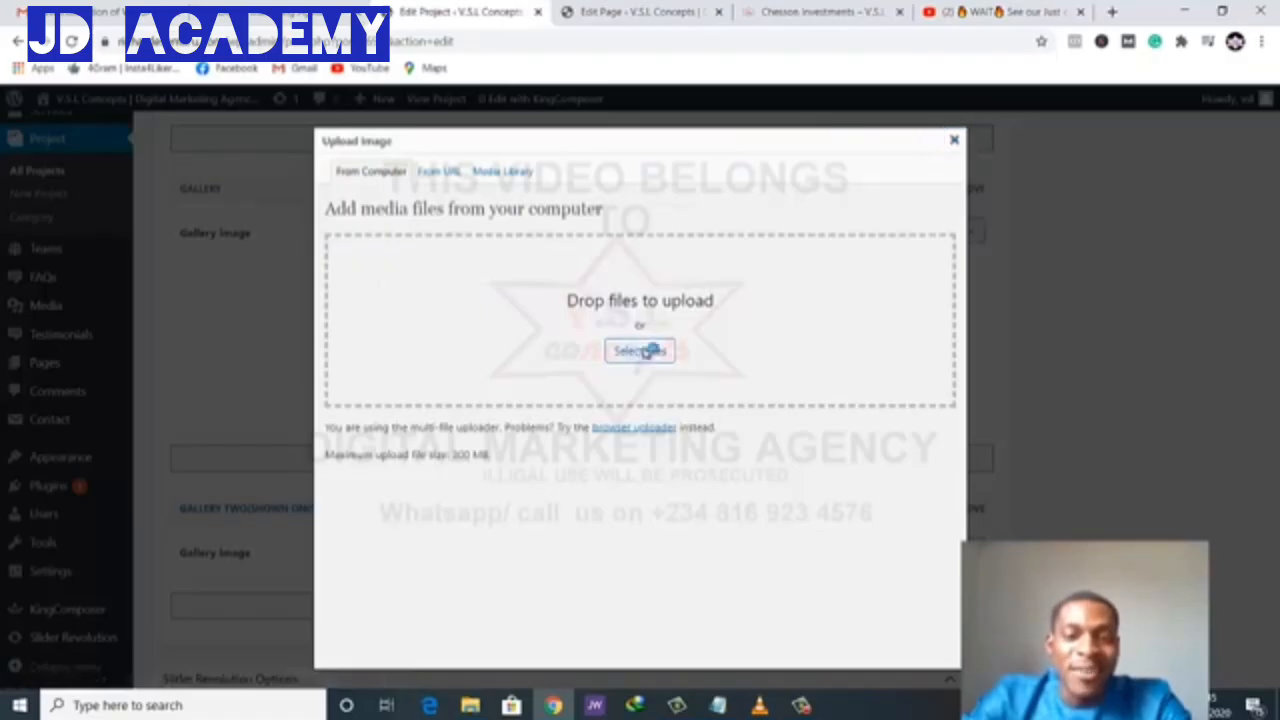
left_click(651, 349)
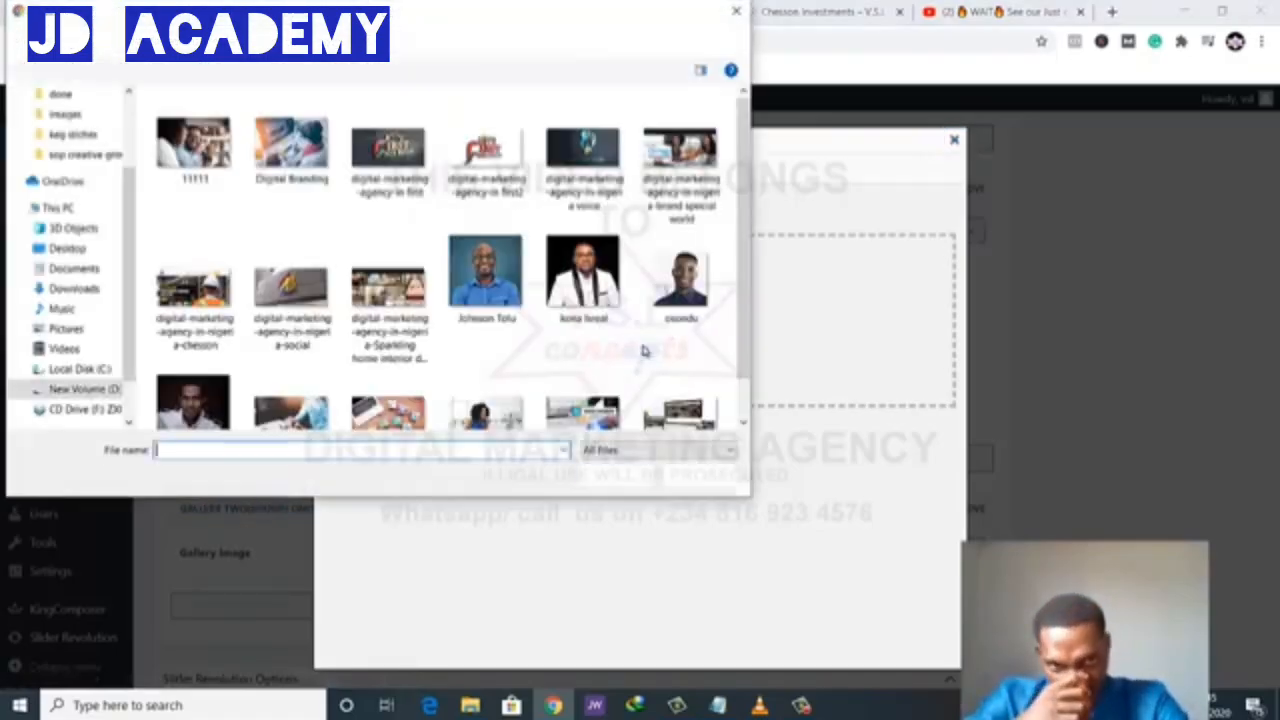
left_click(388, 132)
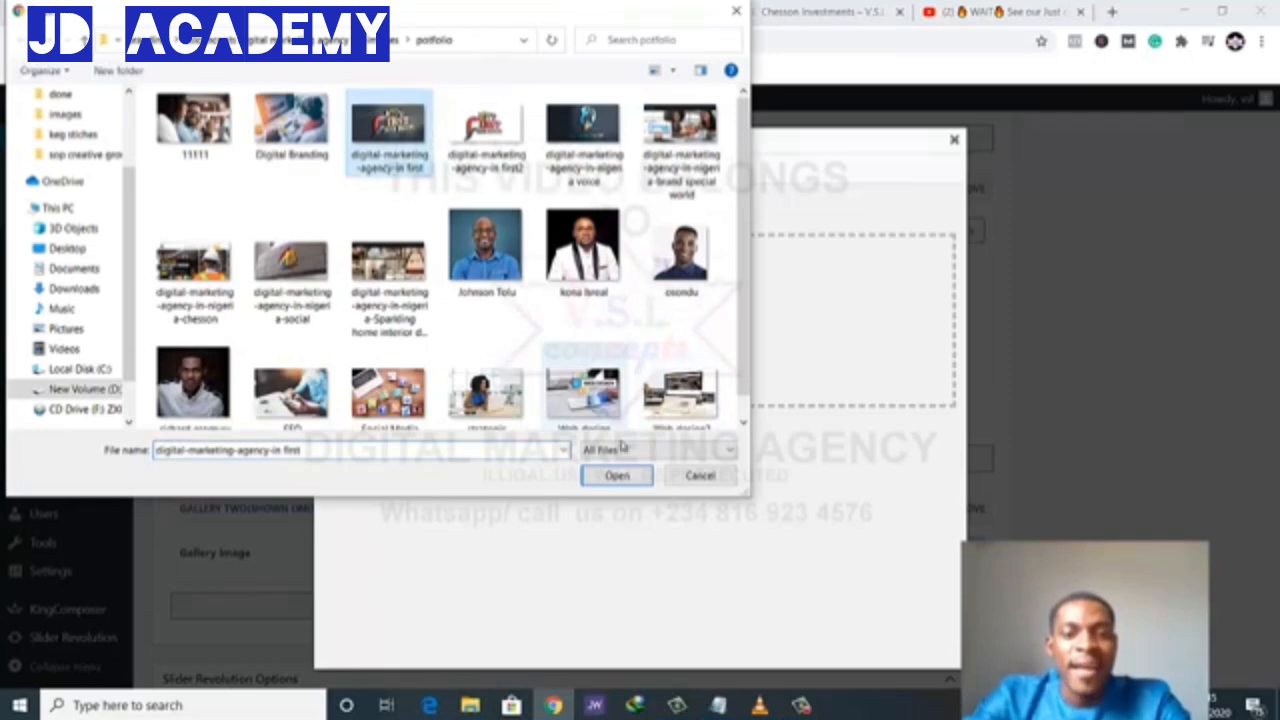
left_click(620, 477)
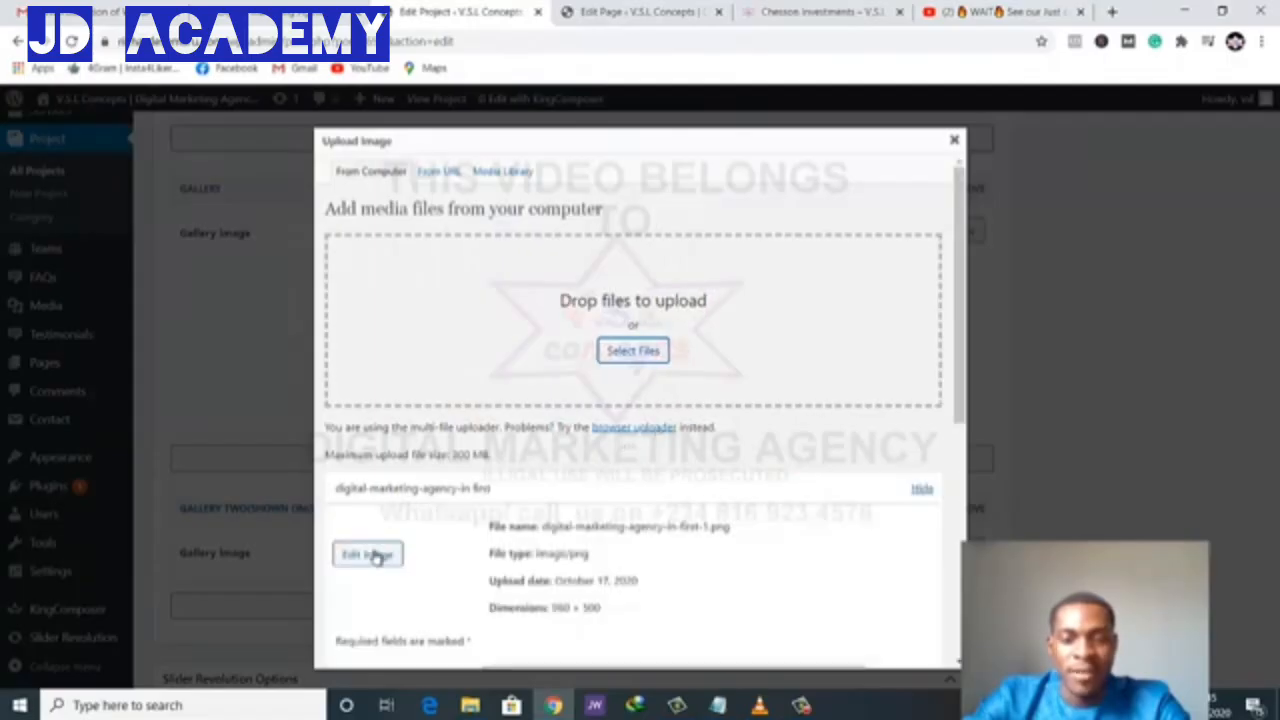
scroll(410, 563, "down", 2)
scroll(413, 563, "down", 5)
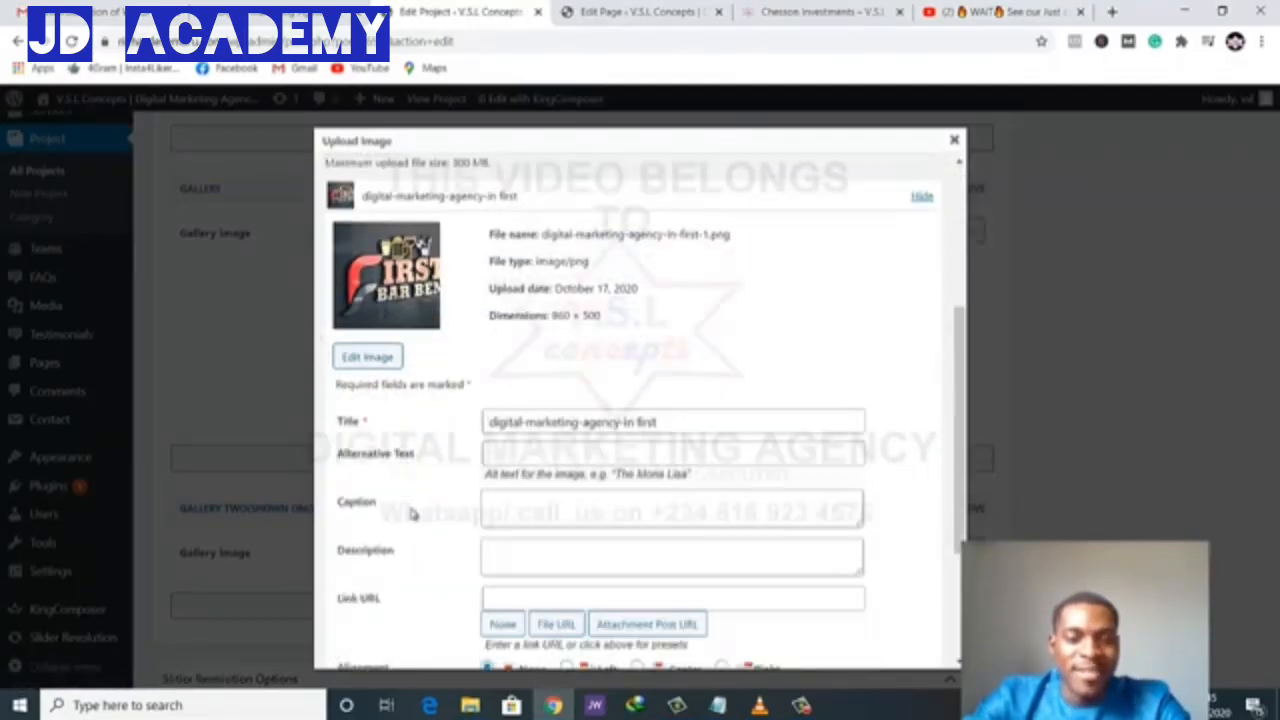
left_click(390, 639)
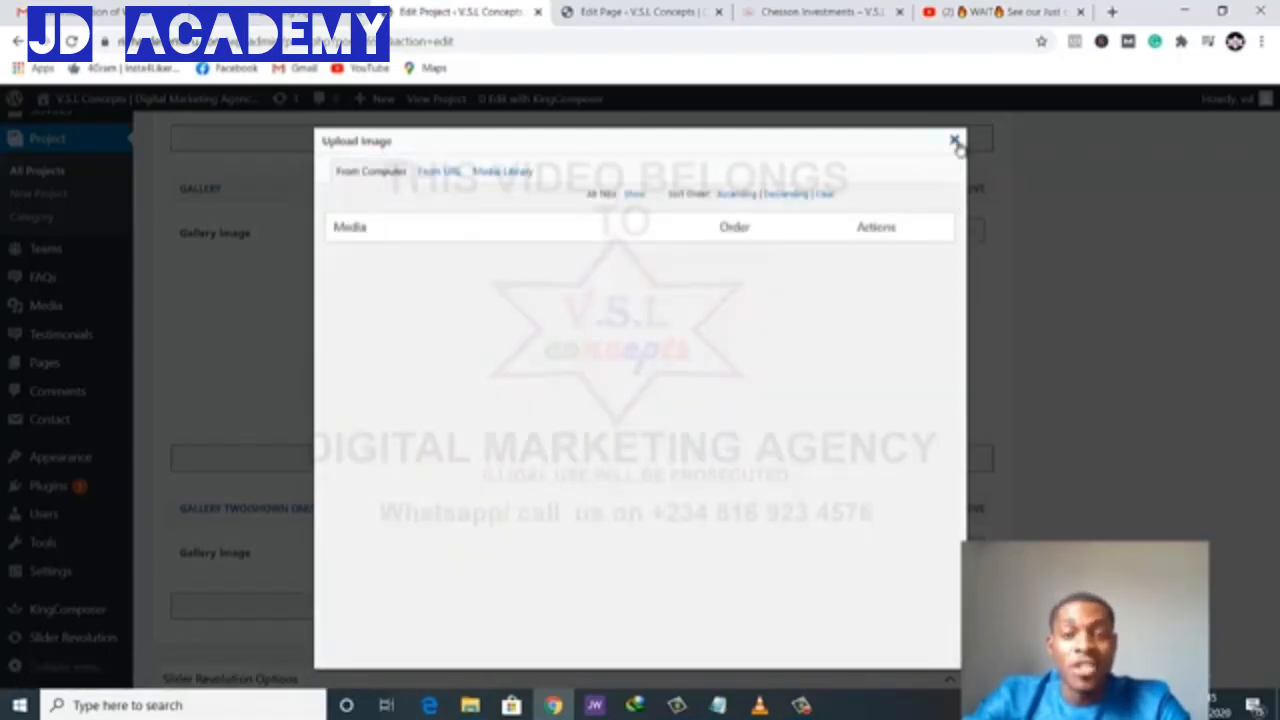
left_click(1084, 260)
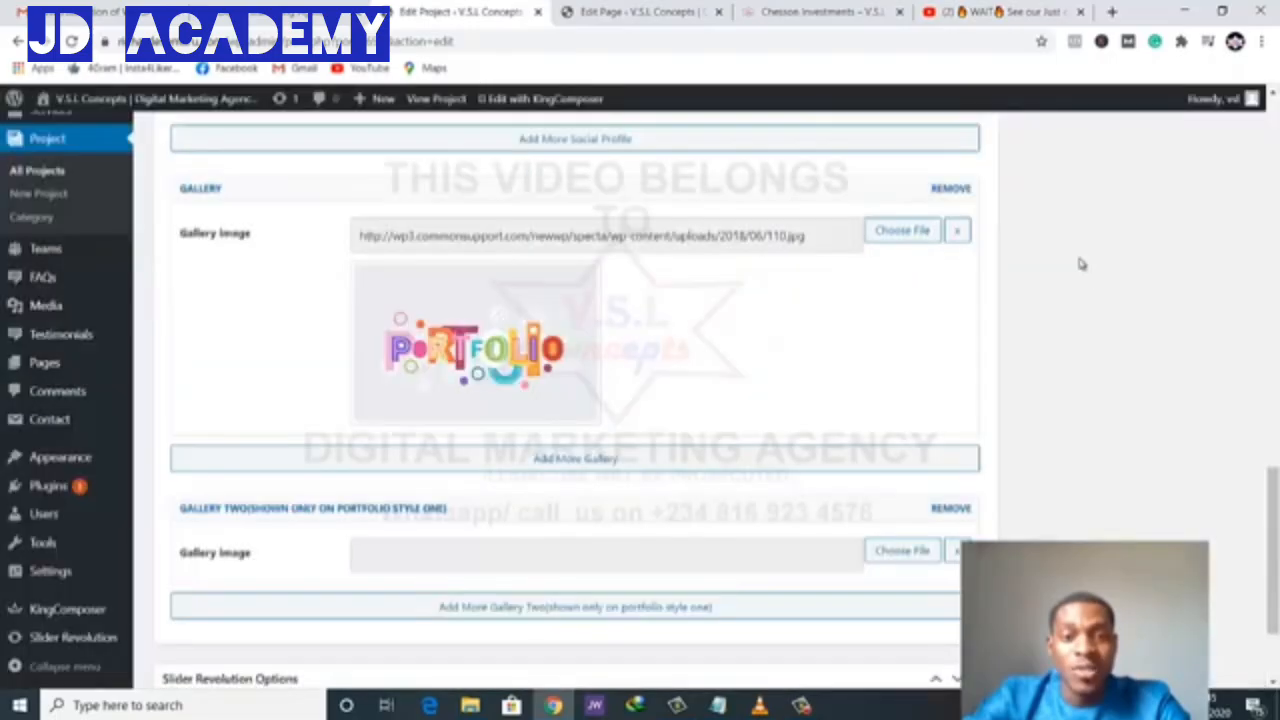
scroll(620, 365, "down", 1)
- Move the project from Web Design to Graphics Design and publish it
scroll(606, 337, "up", 5)
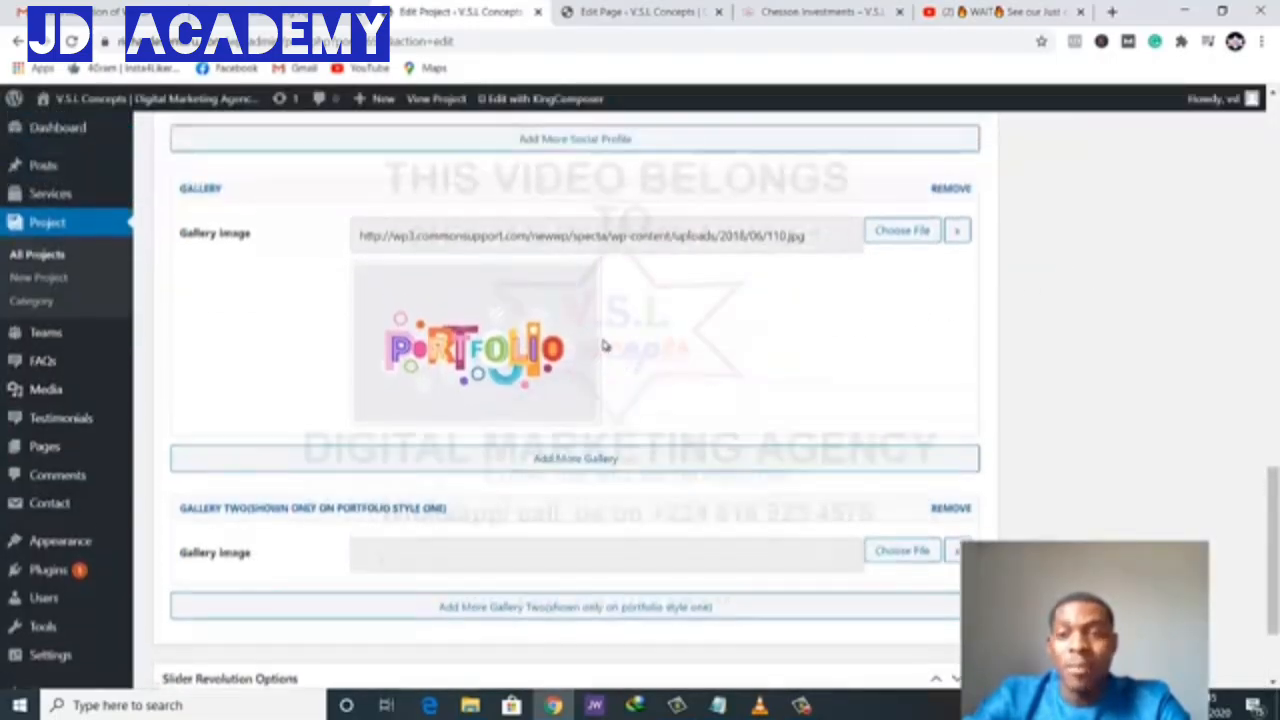
scroll(1010, 269, "up", 15)
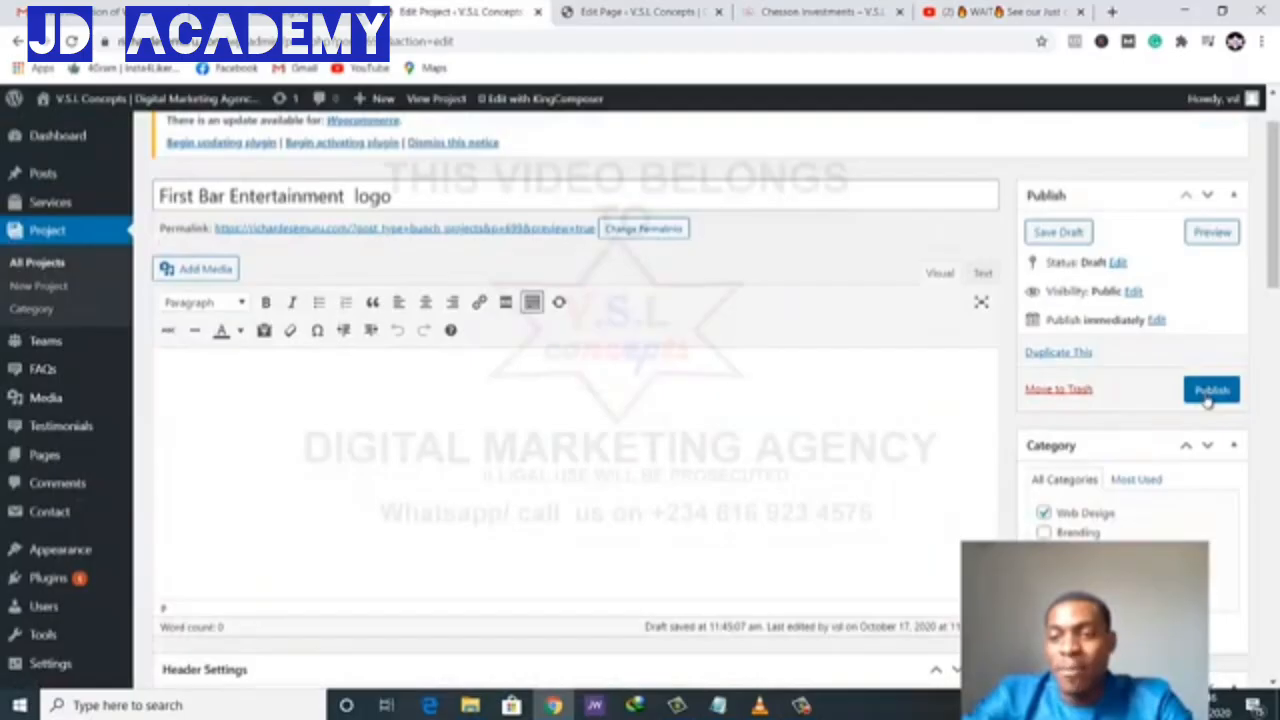
left_click(1045, 513)
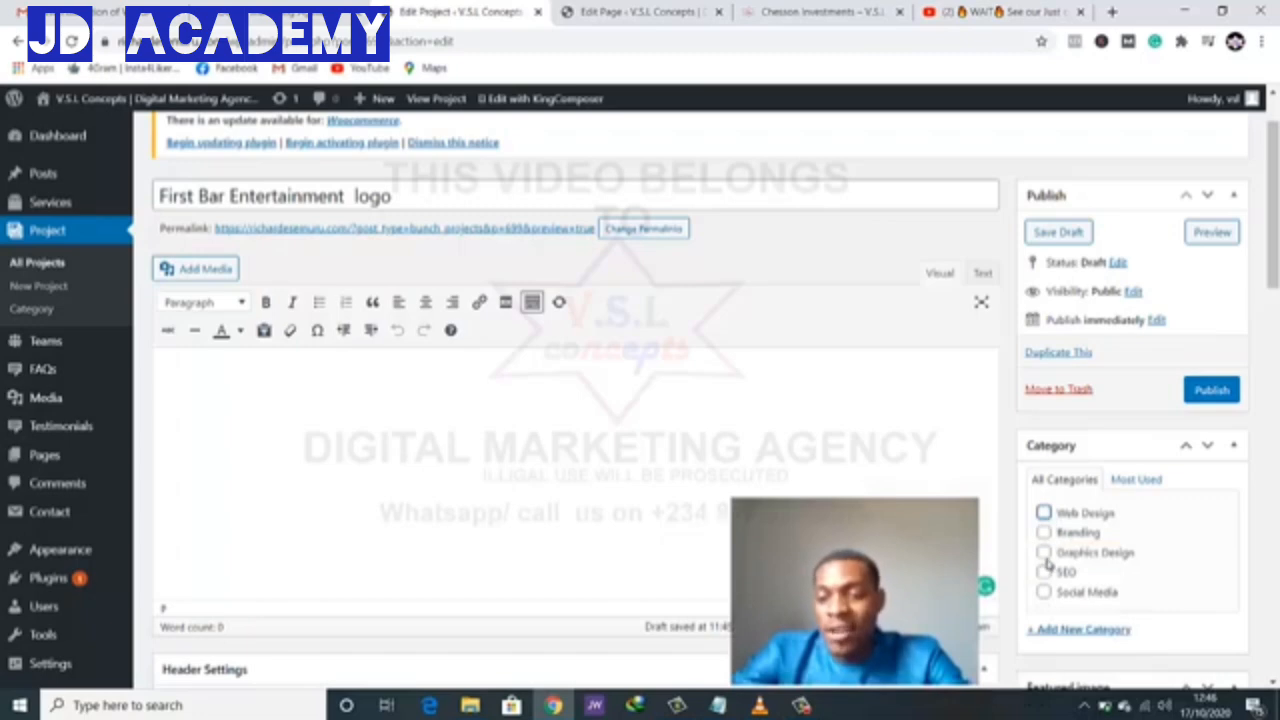
left_click(1212, 395)
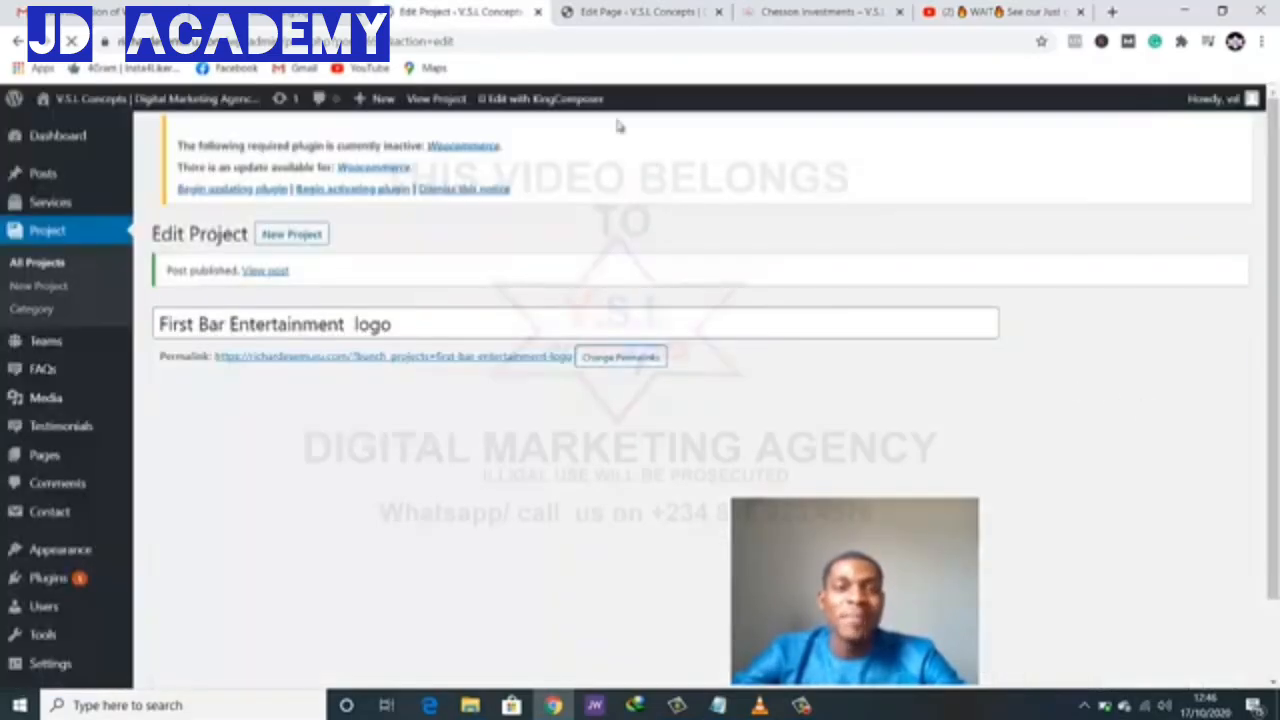
- Check the live homepage's Delivered Projects grid, which still shows only Chesson Investments
left_click(820, 11)
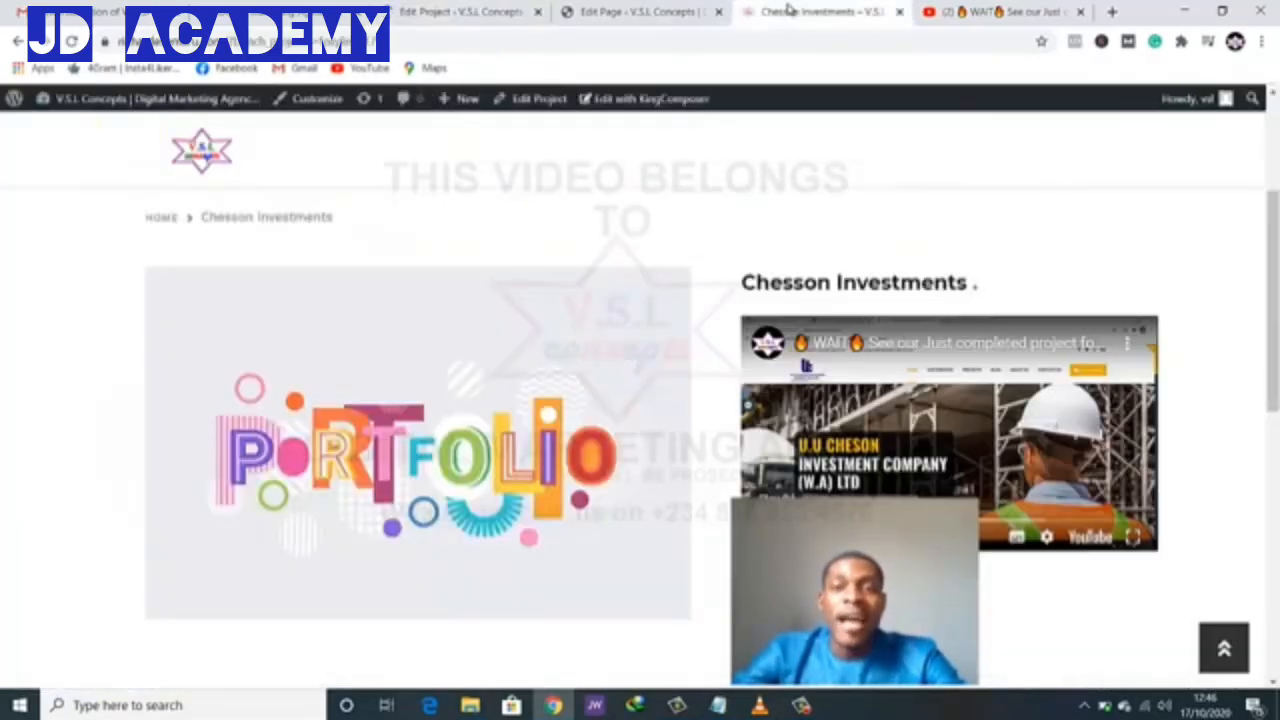
left_click(201, 155)
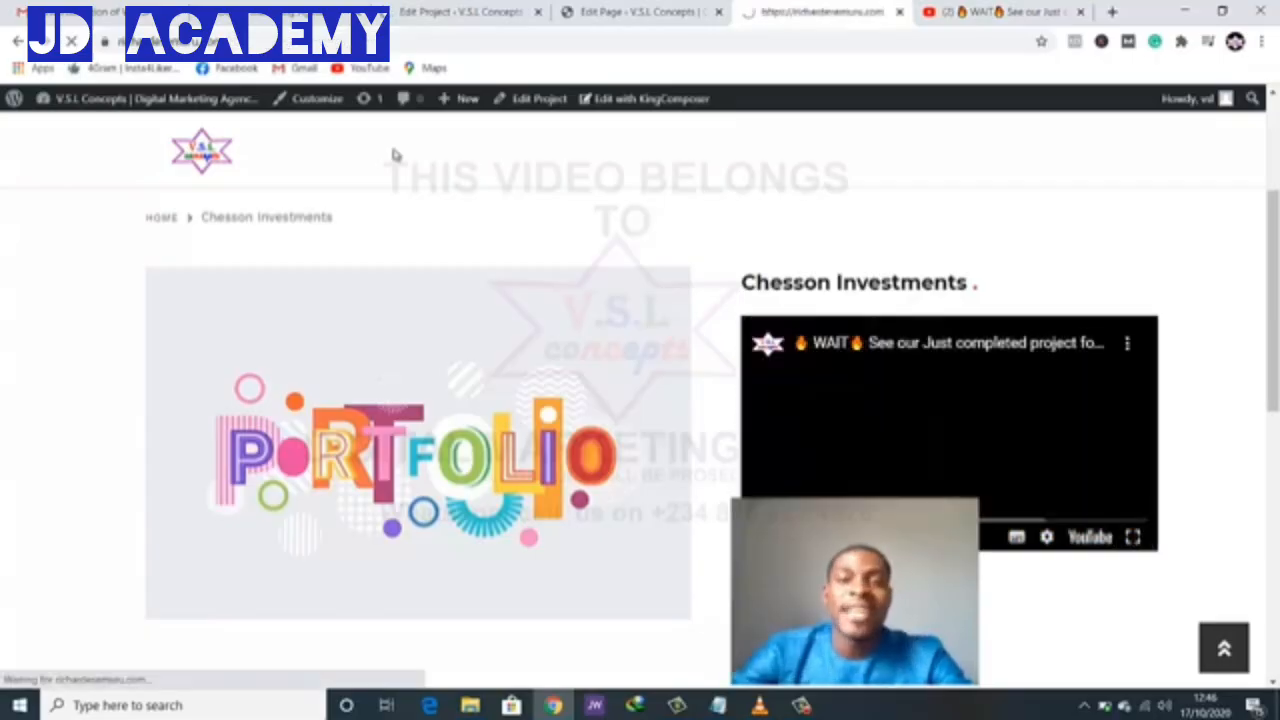
scroll(548, 272, "down", 10)
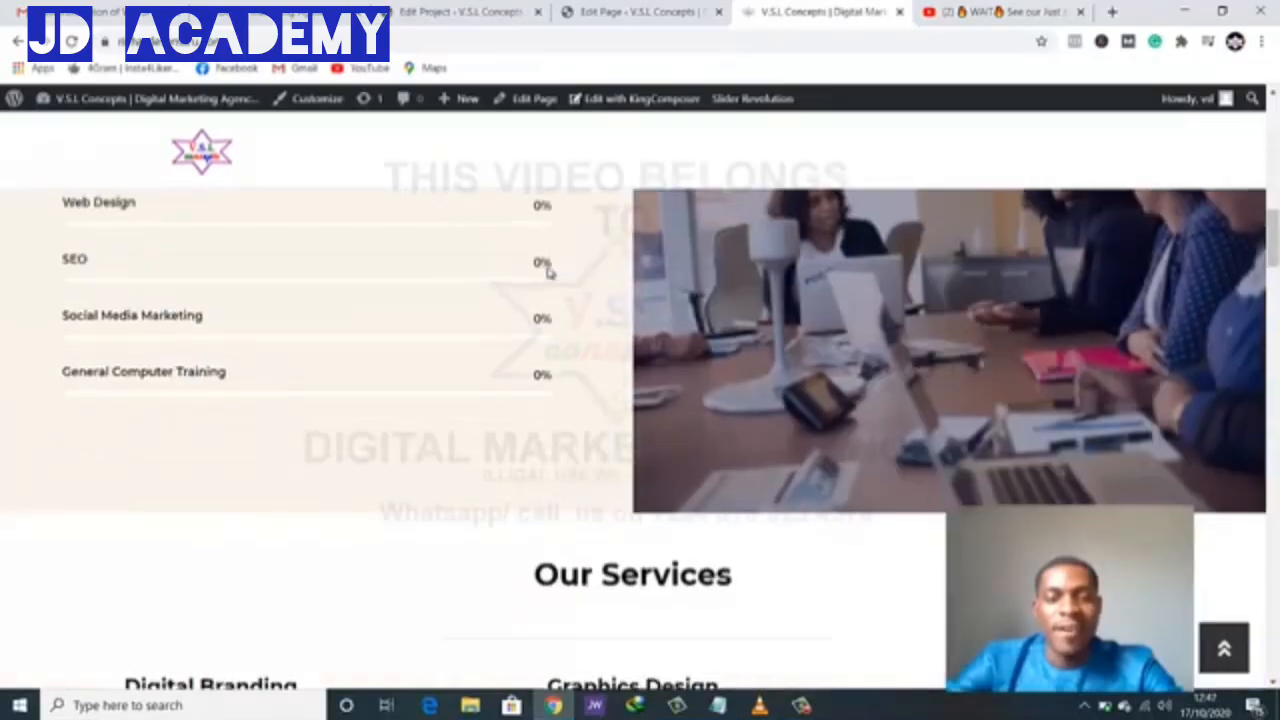
scroll(548, 270, "down", 10)
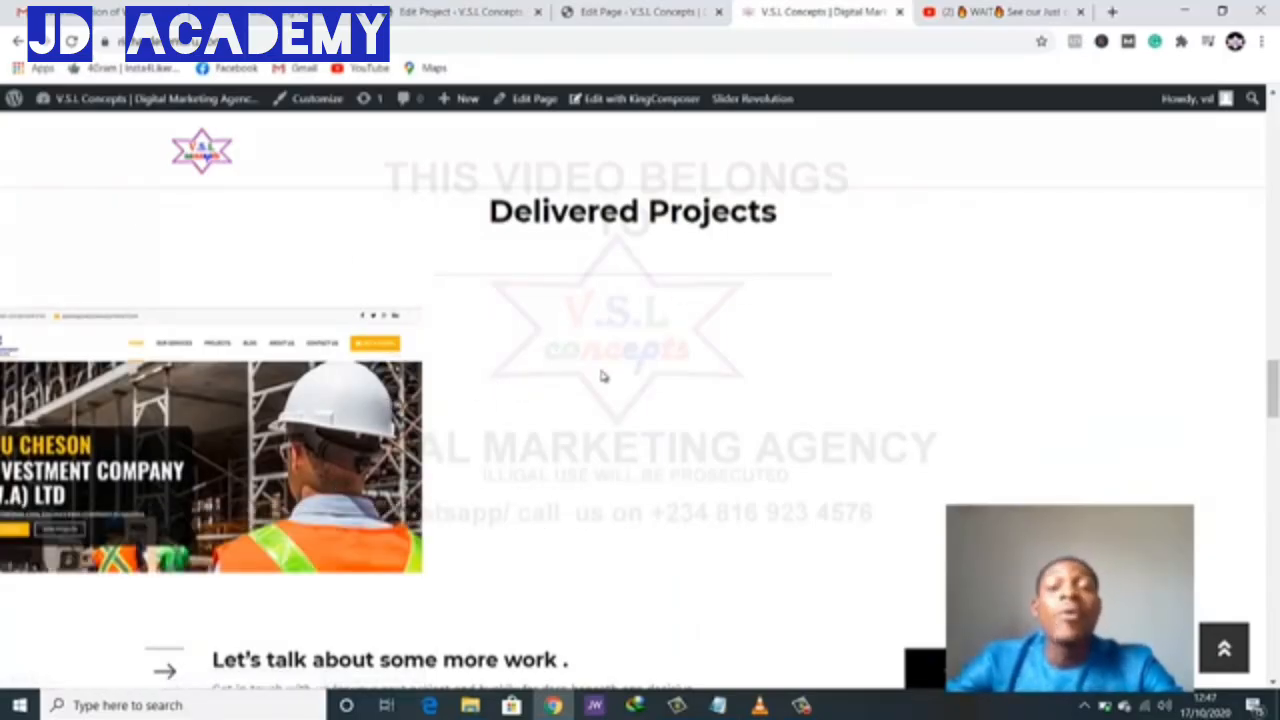
left_click(638, 10)
- Set the Projects Three columns grid's category to All Categories and save the element
scroll(712, 370, "down", 5)
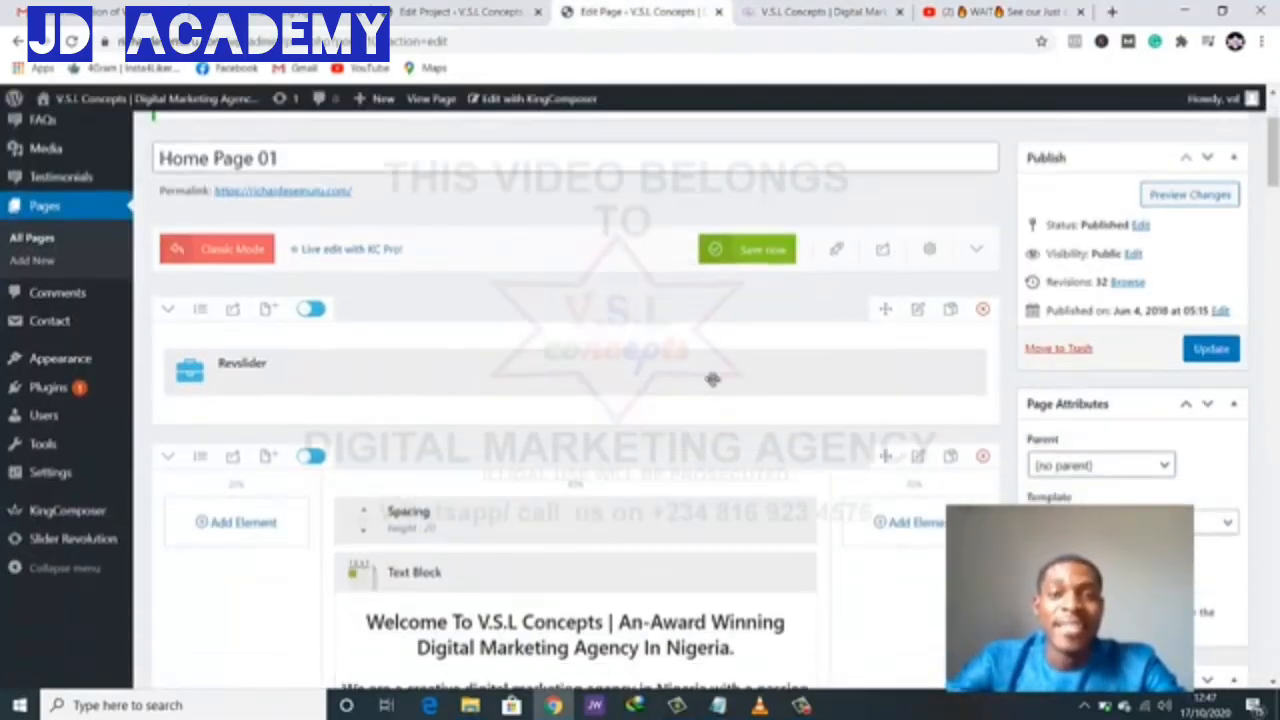
scroll(712, 385, "down", 10)
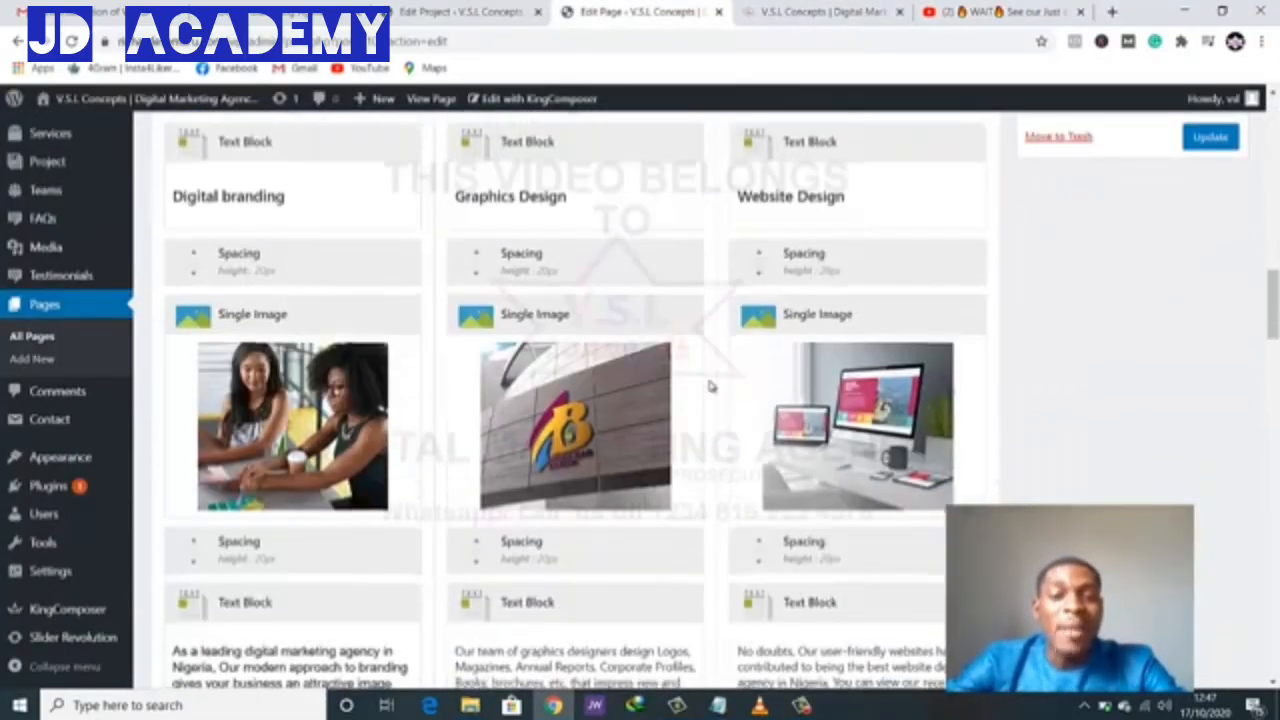
scroll(710, 385, "down", 15)
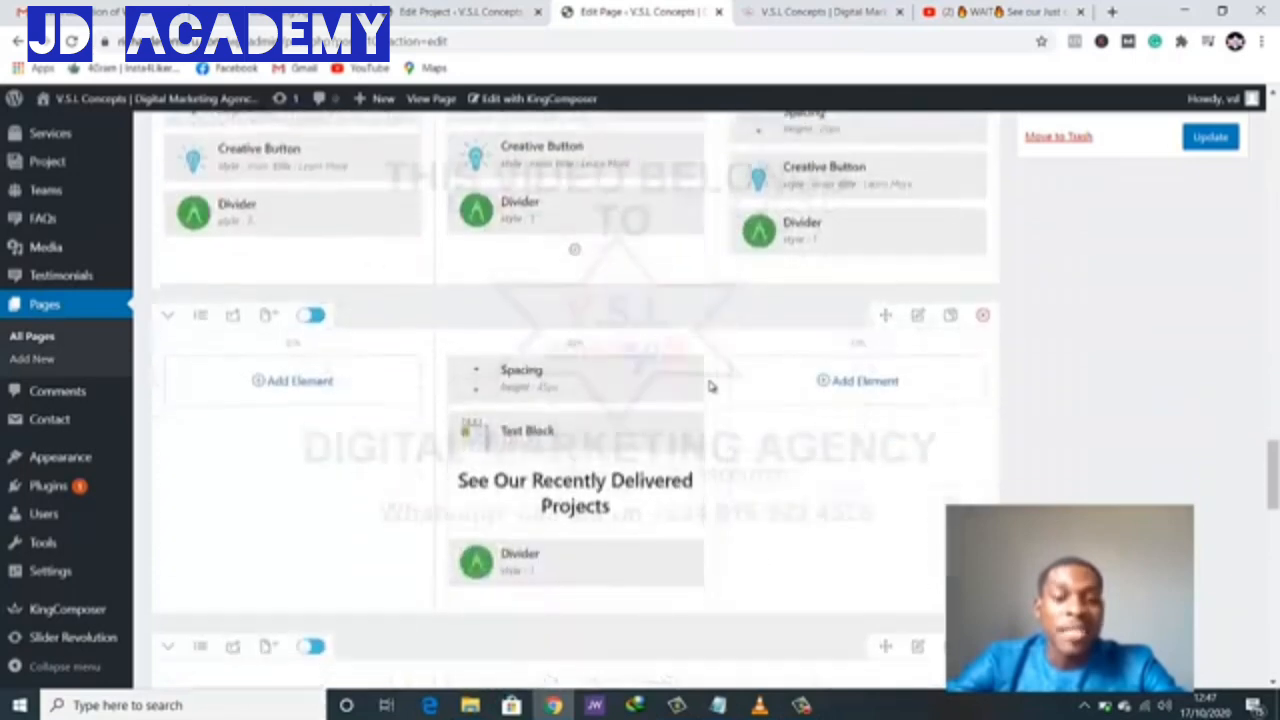
scroll(711, 386, "down", 3)
mouse_move(302, 296)
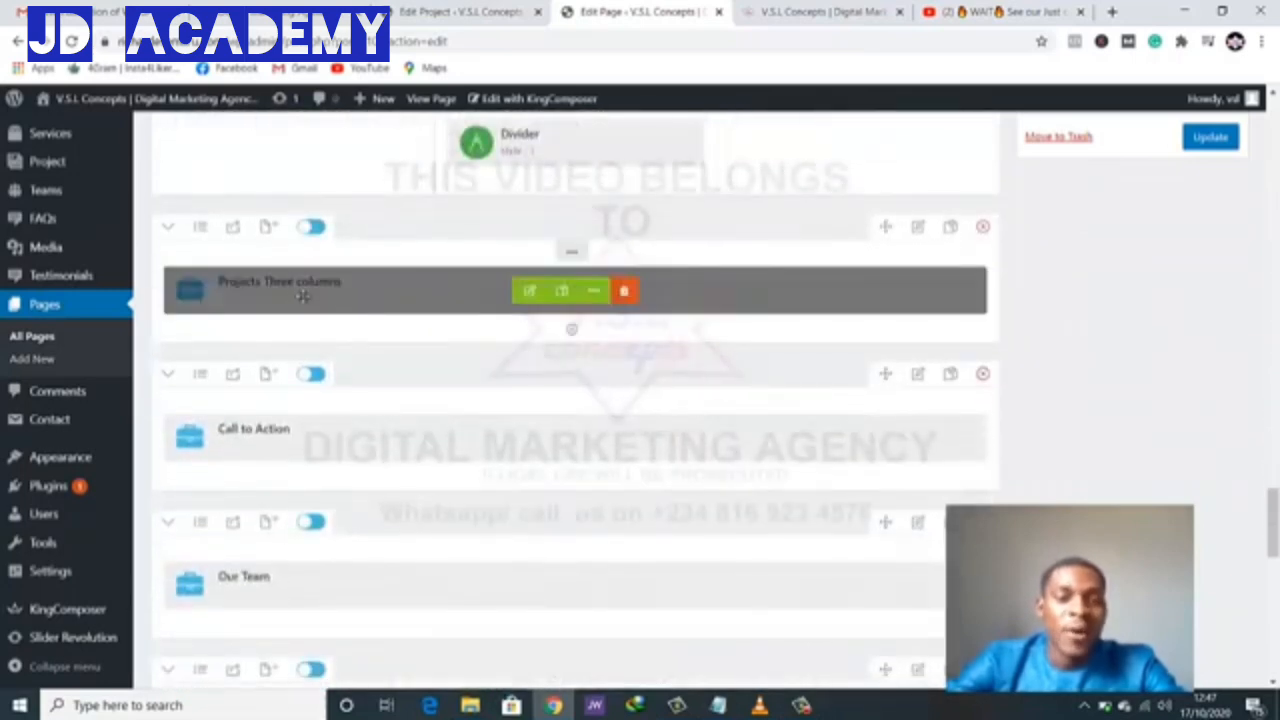
left_click(530, 292)
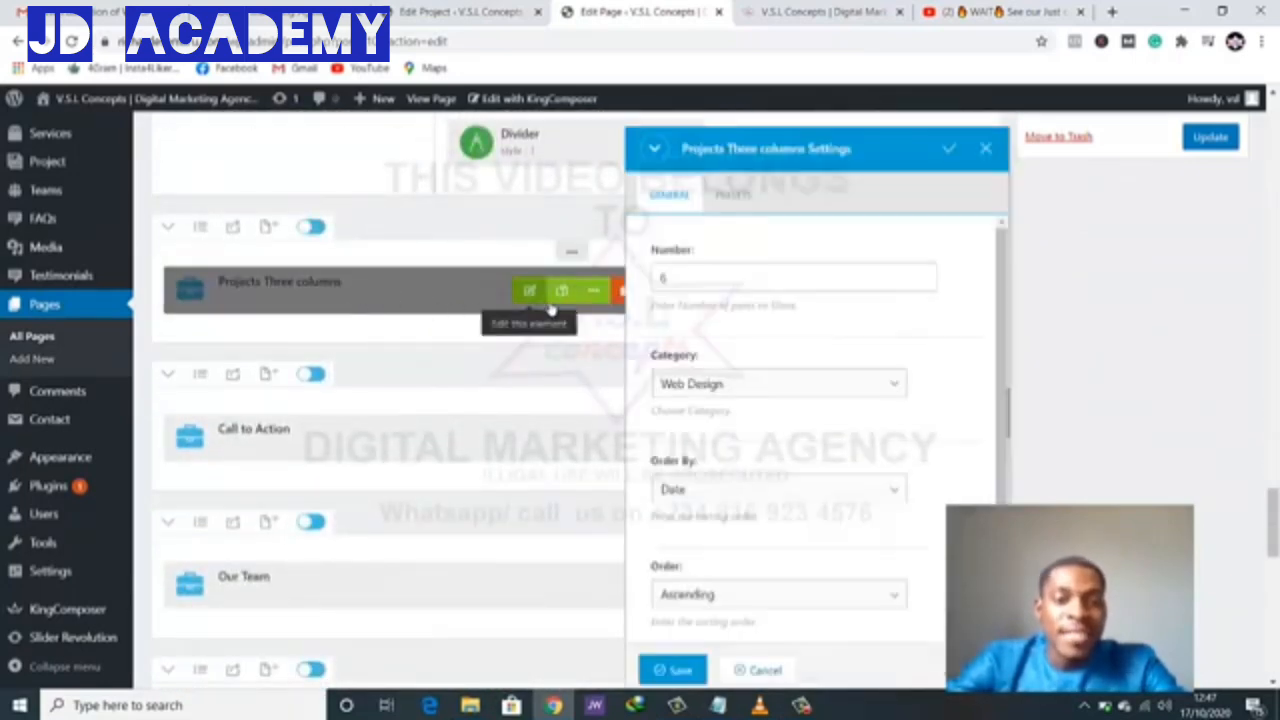
left_click(686, 277)
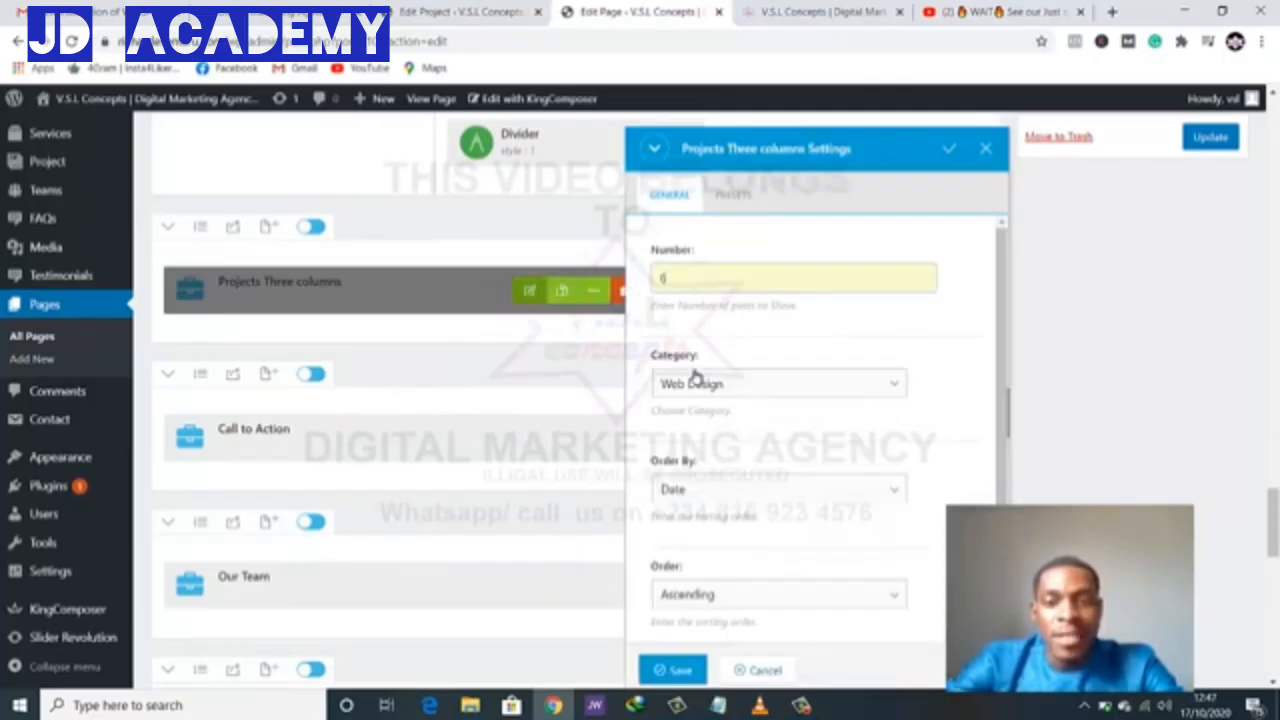
left_click_drag(653, 360, 702, 373)
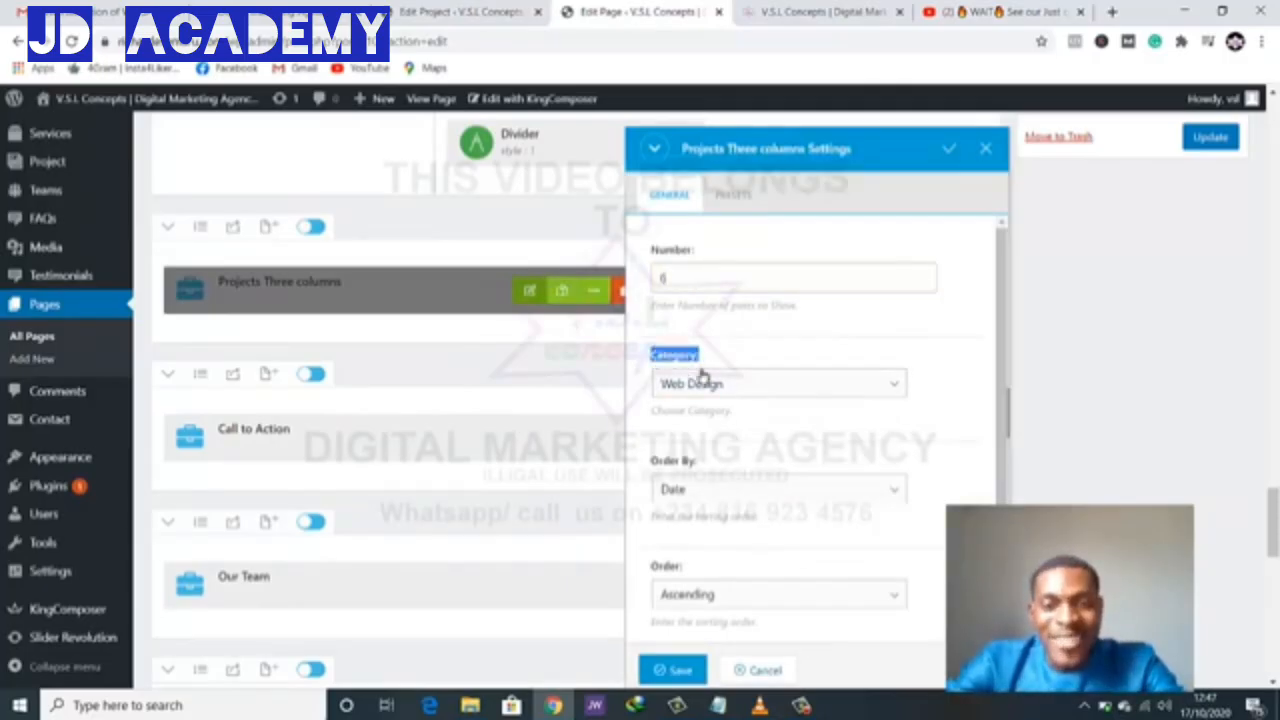
left_click(696, 388)
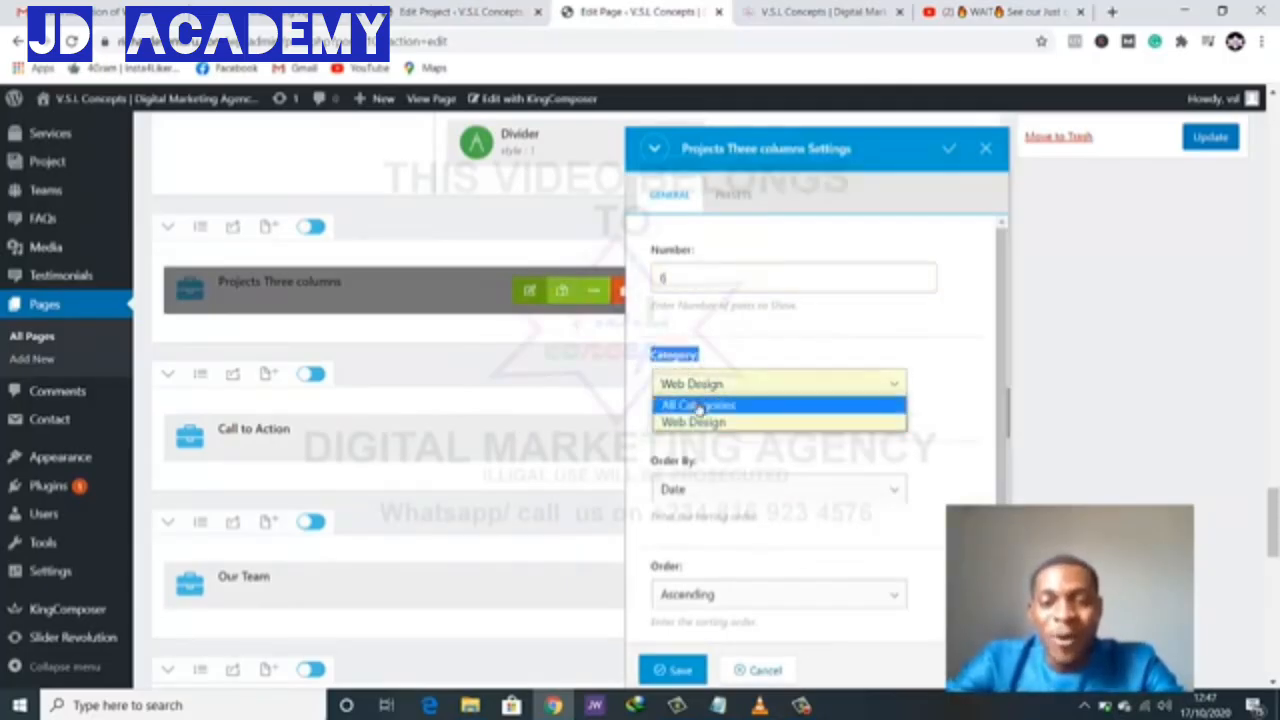
left_click(694, 403)
left_click(677, 671)
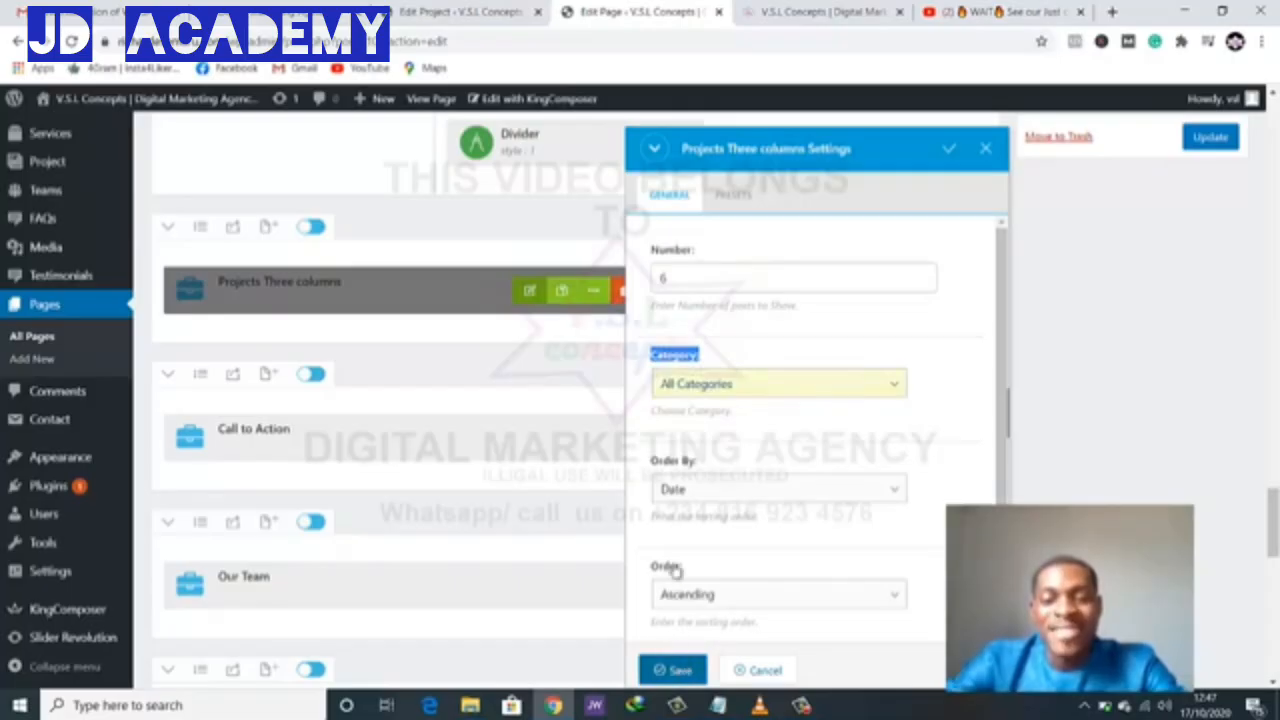
- Update Home Page 01 and reload the live homepage to see the change
left_click(1195, 138)
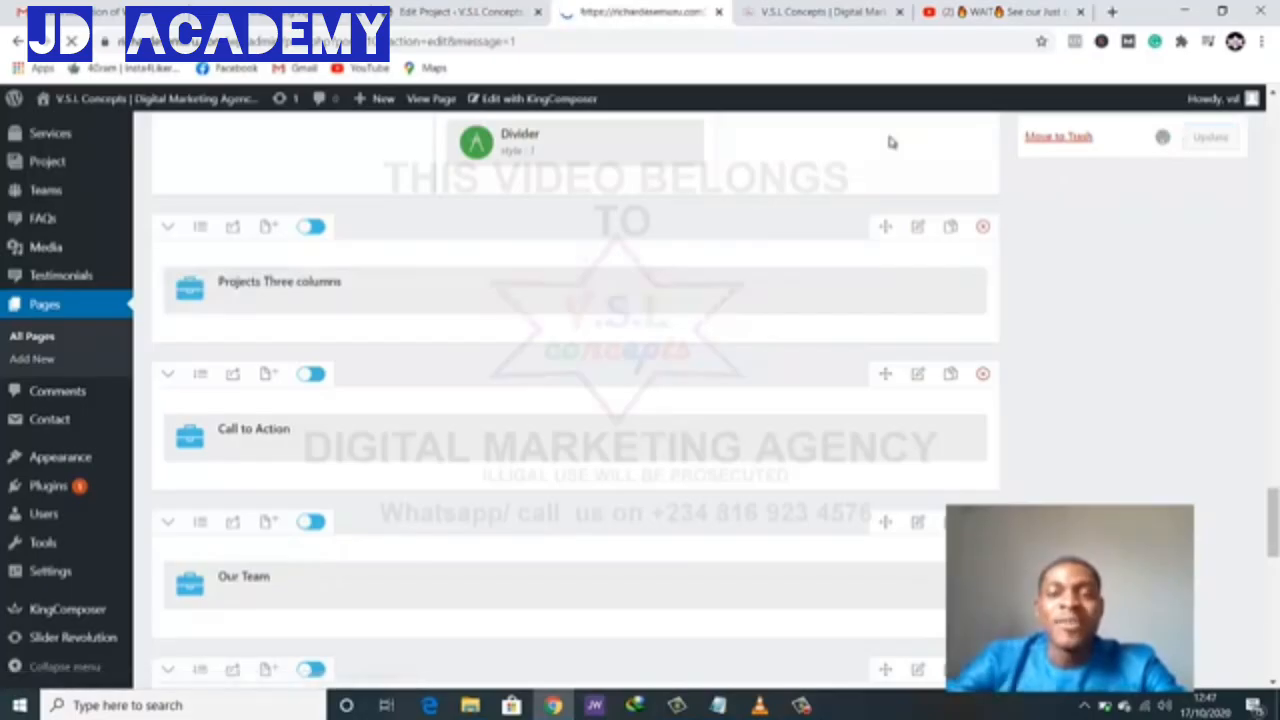
left_click(810, 11)
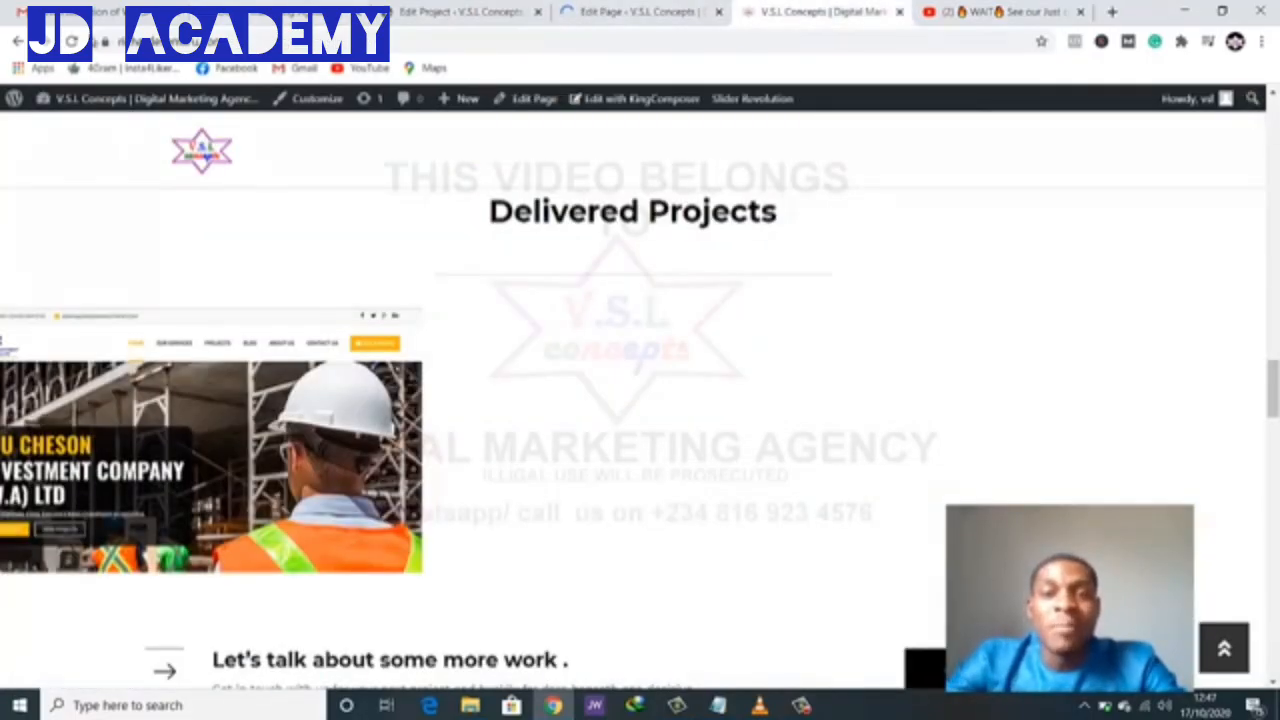
left_click(72, 41)
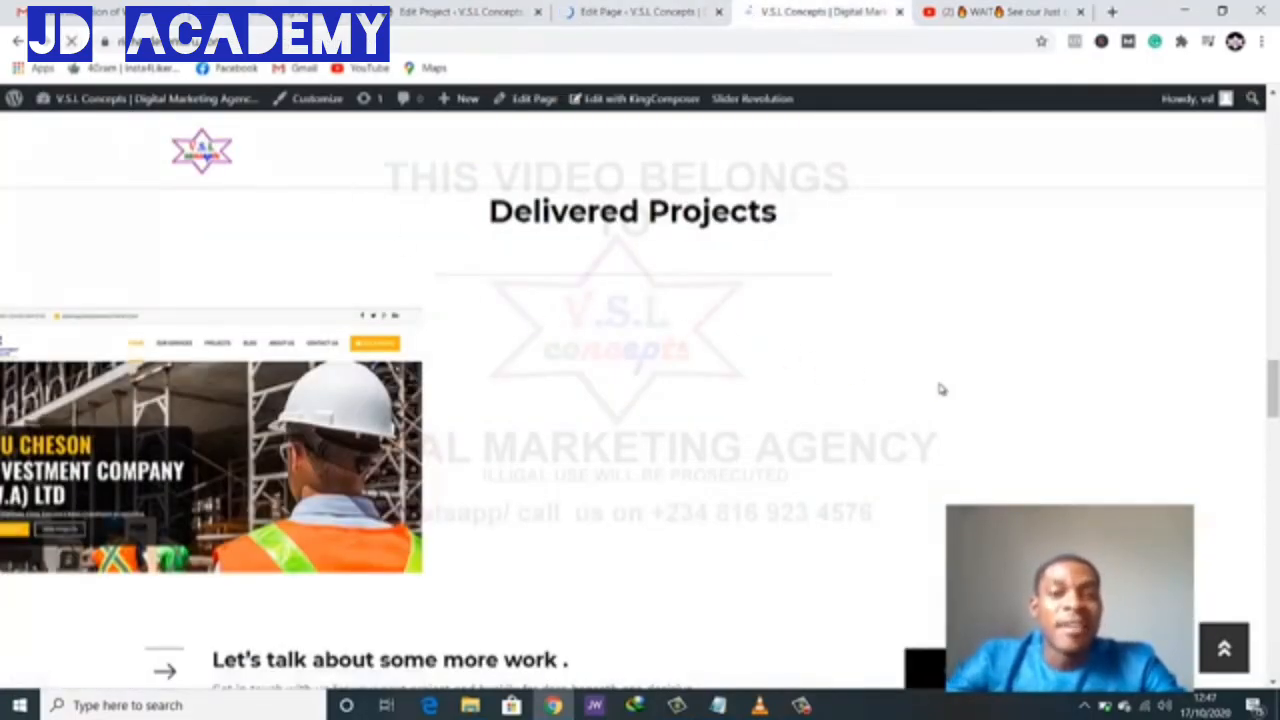
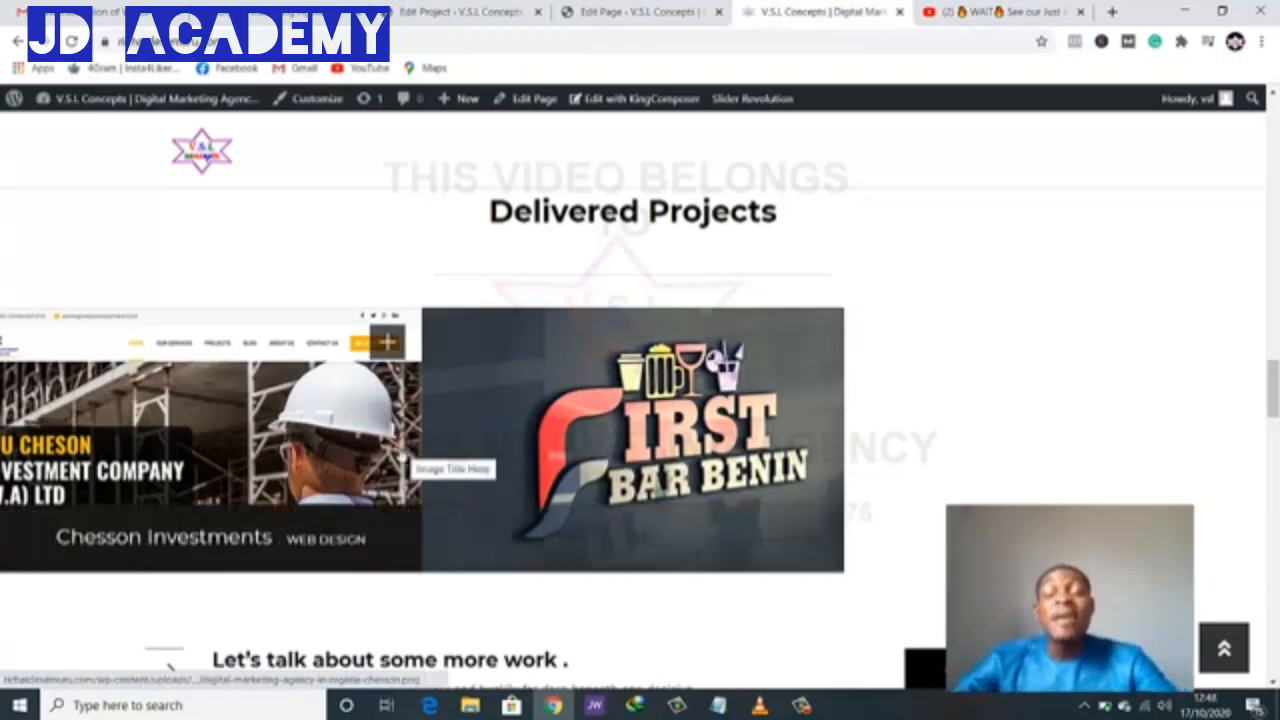
- Review the live homepage's projects and Call to Action sections, then switch to the Edit Project tab
scroll(355, 486, "down", 2)
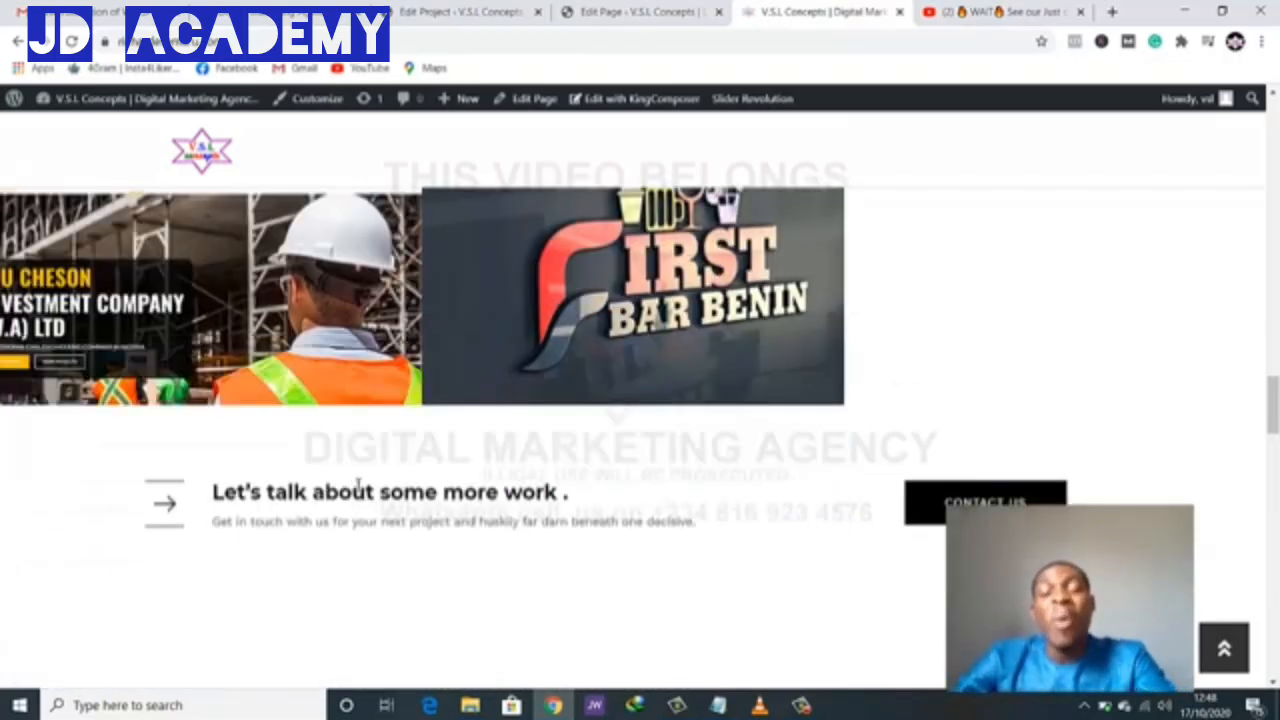
scroll(357, 486, "up", 3)
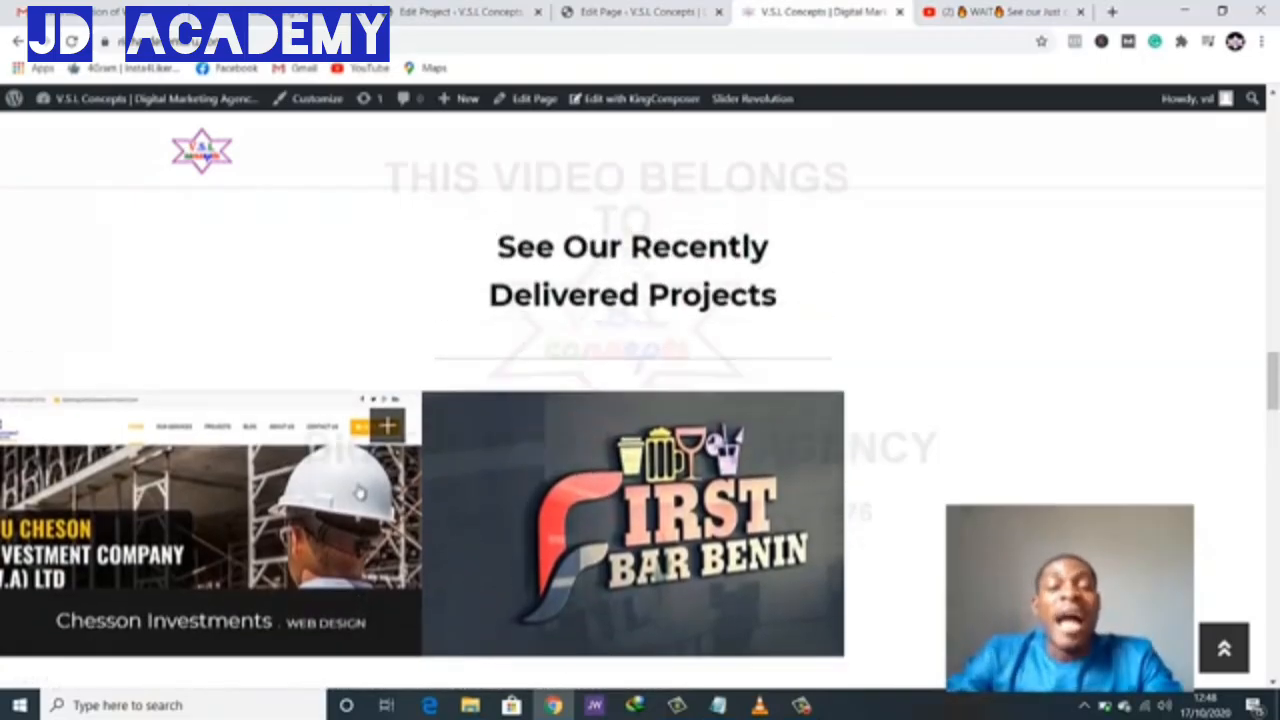
scroll(360, 492, "down", 2)
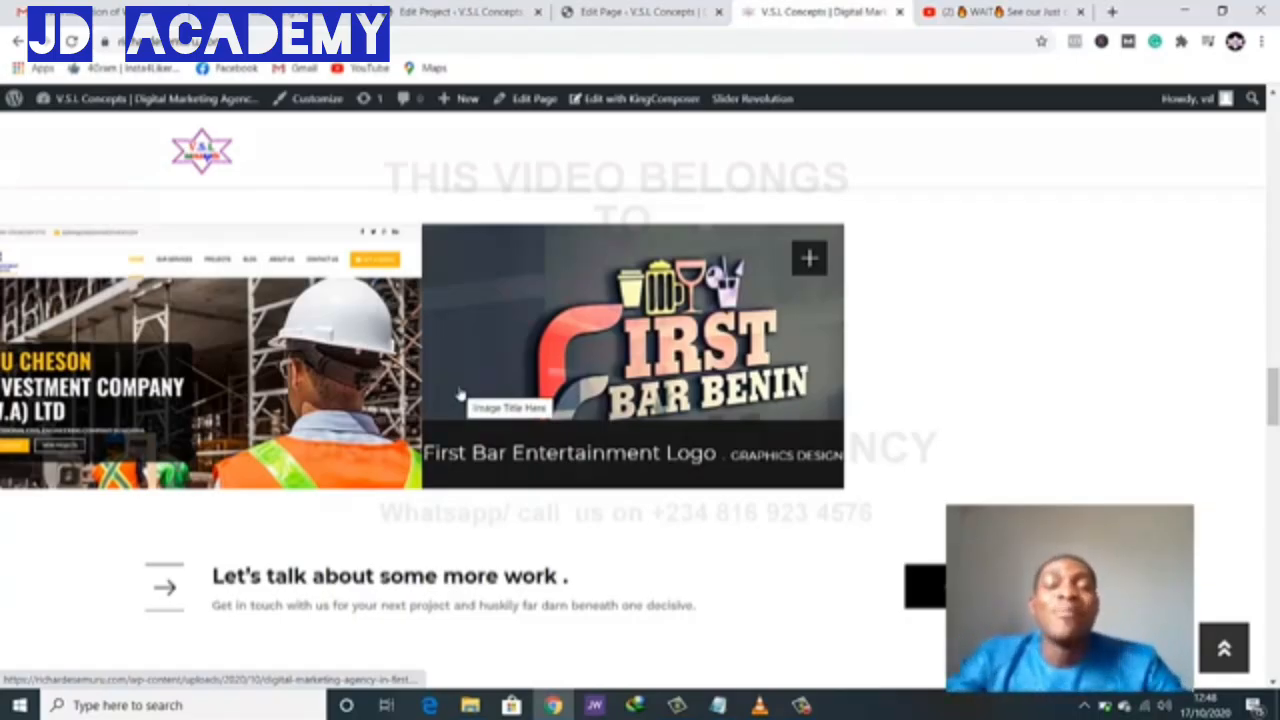
scroll(416, 381, "down", 2)
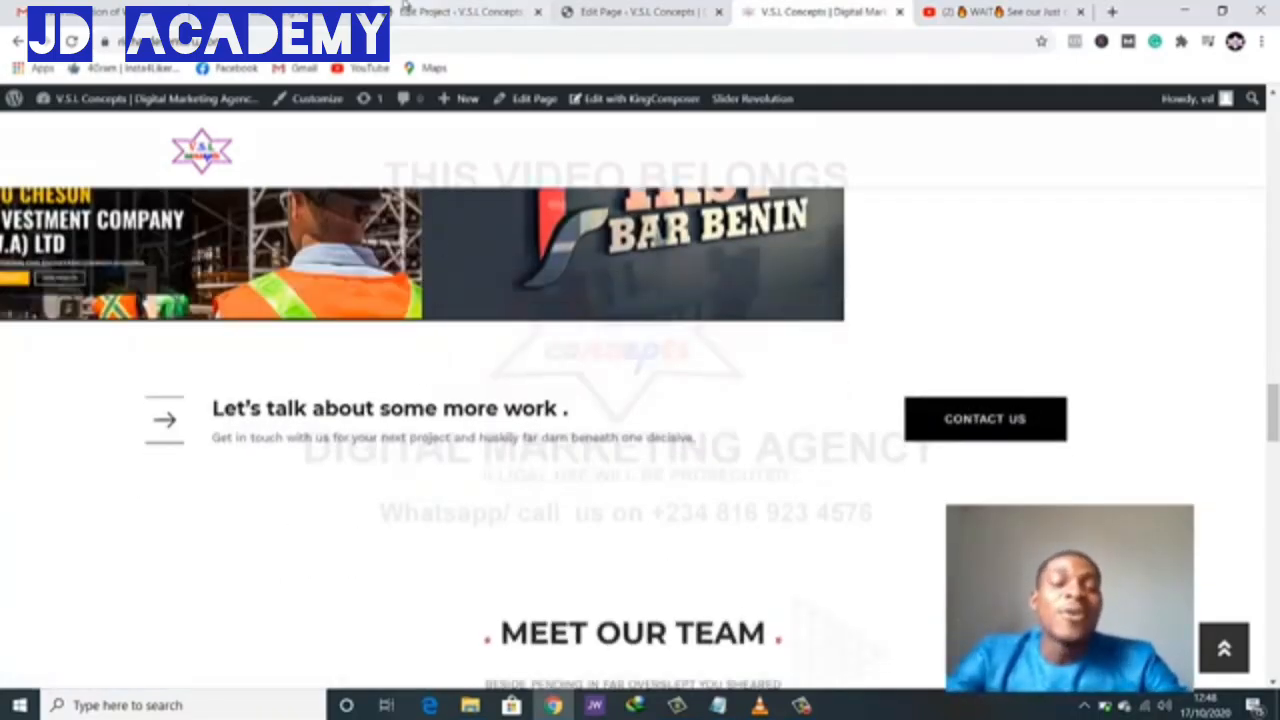
left_click(513, 10)
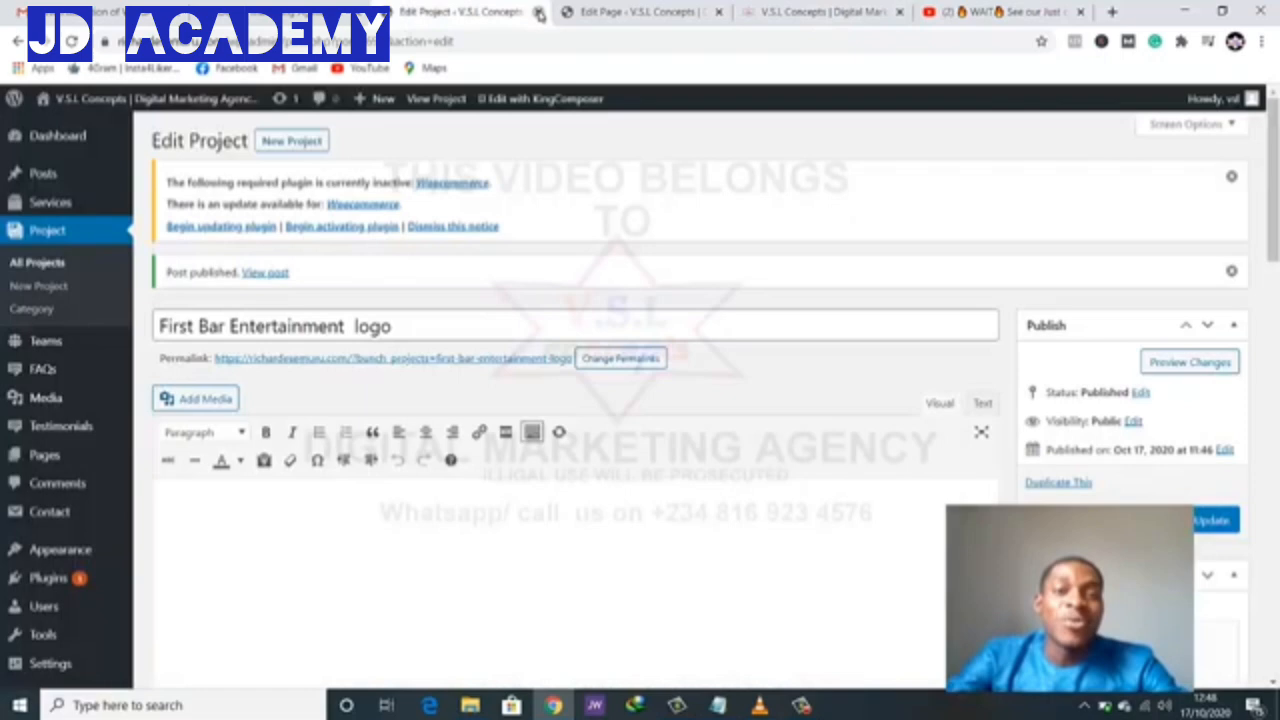
- Close the Edit Project tab, check the homepage's portfolio and View all Projects sections, then return to the editor
left_click(536, 11)
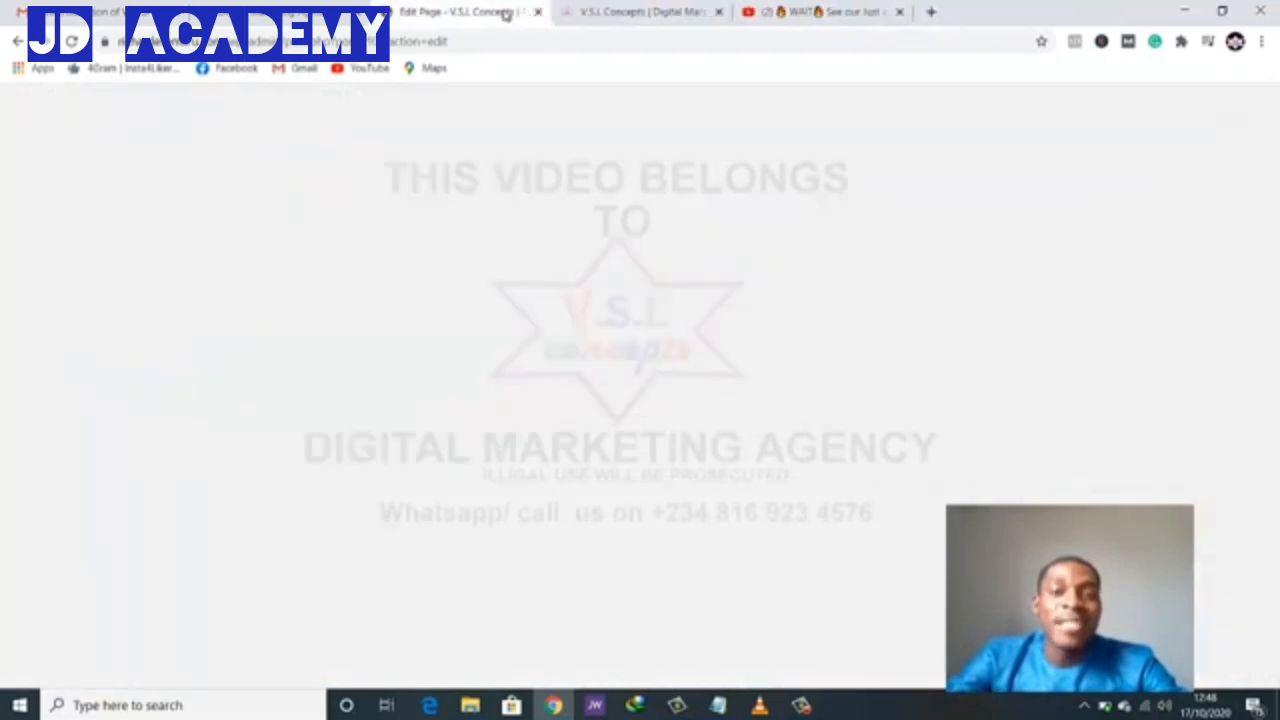
left_click(258, 14)
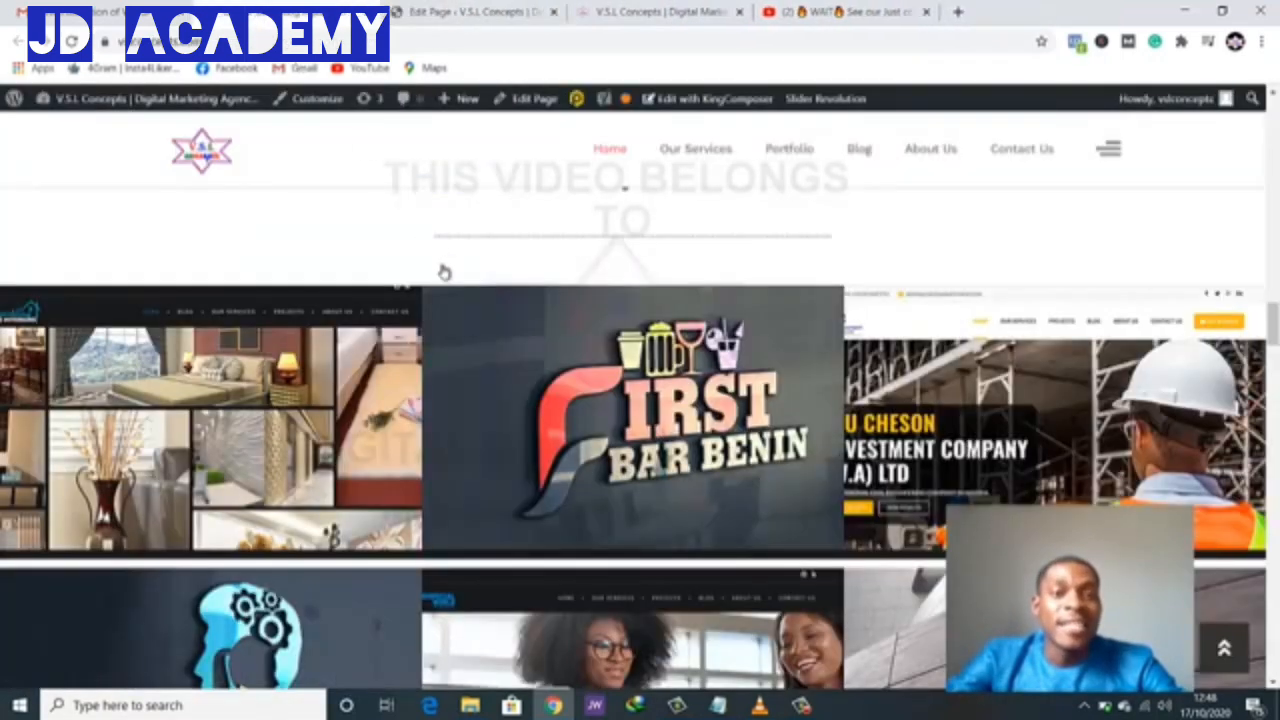
scroll(650, 428, "down", 4)
scroll(650, 428, "down", 3)
scroll(600, 351, "up", 1)
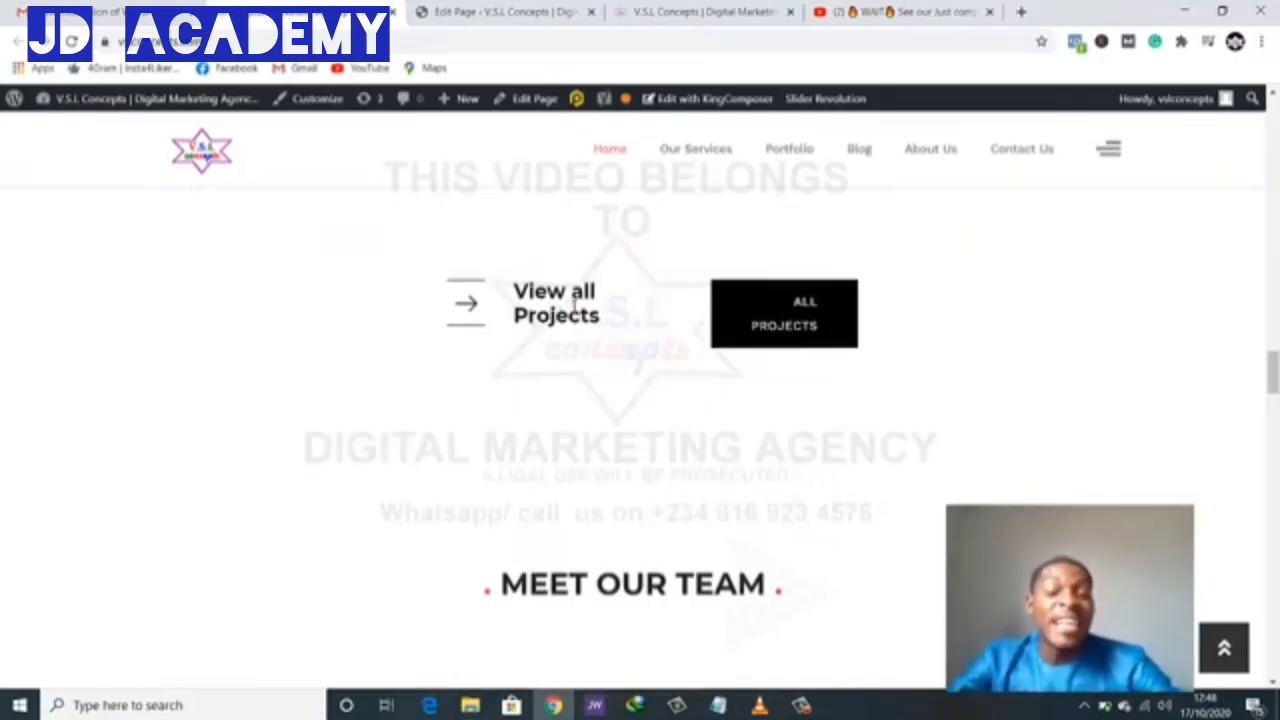
scroll(697, 306, "up", 4)
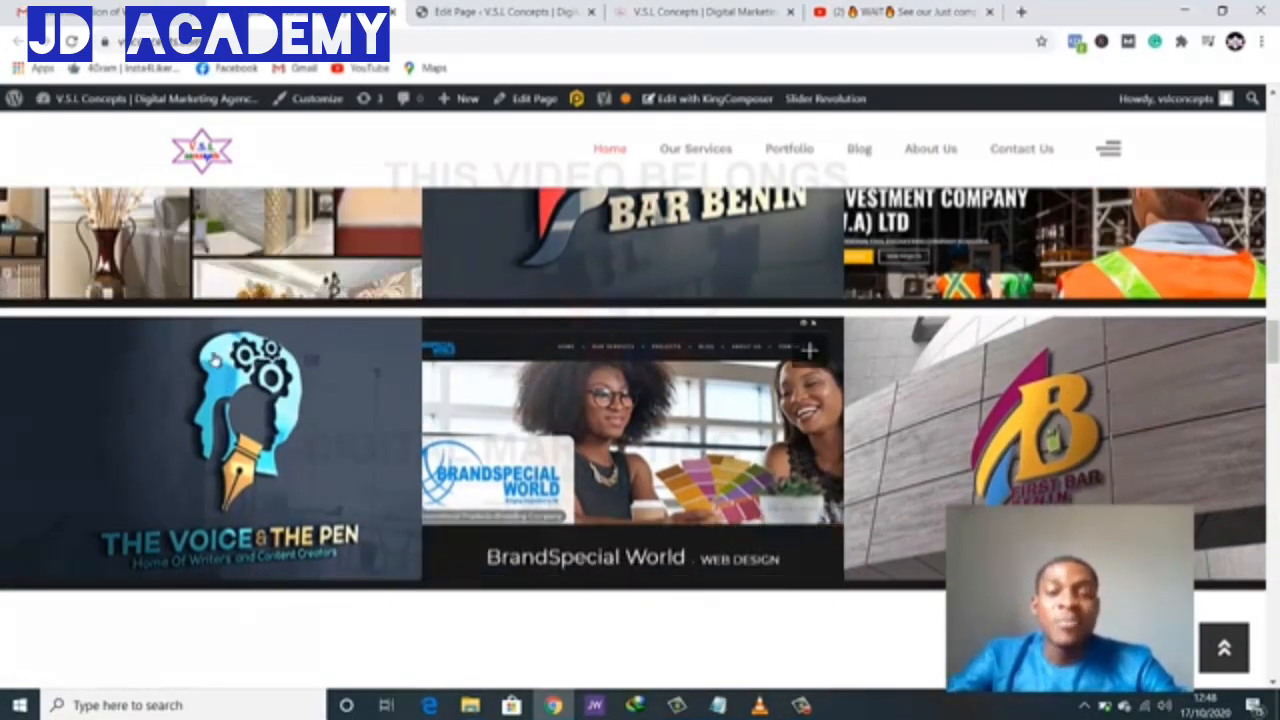
scroll(275, 368, "down", 3)
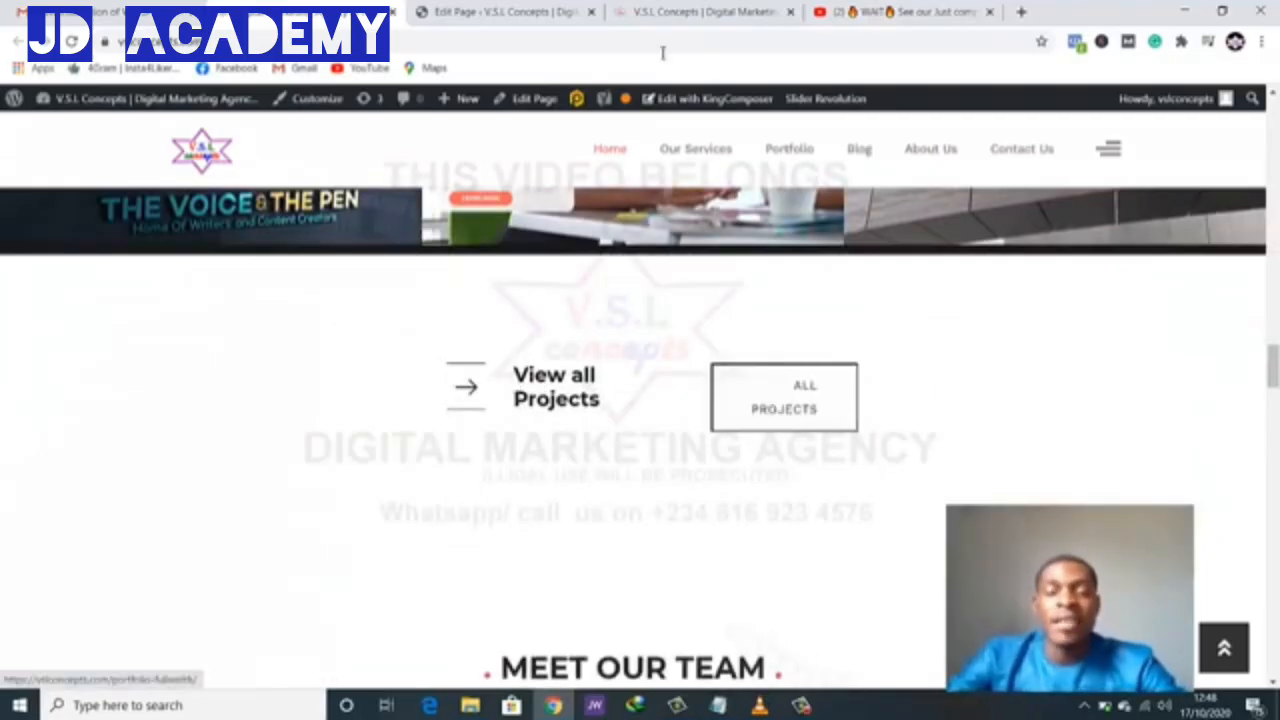
left_click(525, 10)
scroll(575, 192, "down", 3)
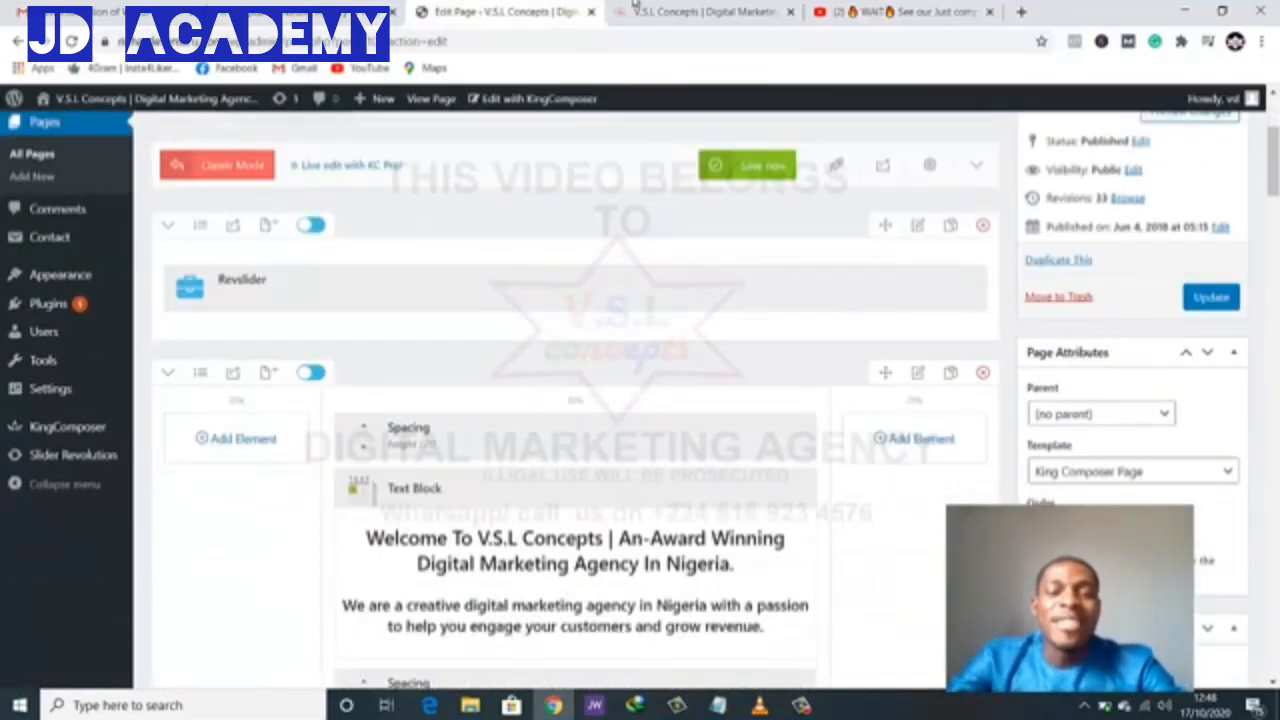
left_click(643, 9)
scroll(668, 364, "down", 1)
scroll(668, 364, "up", 1)
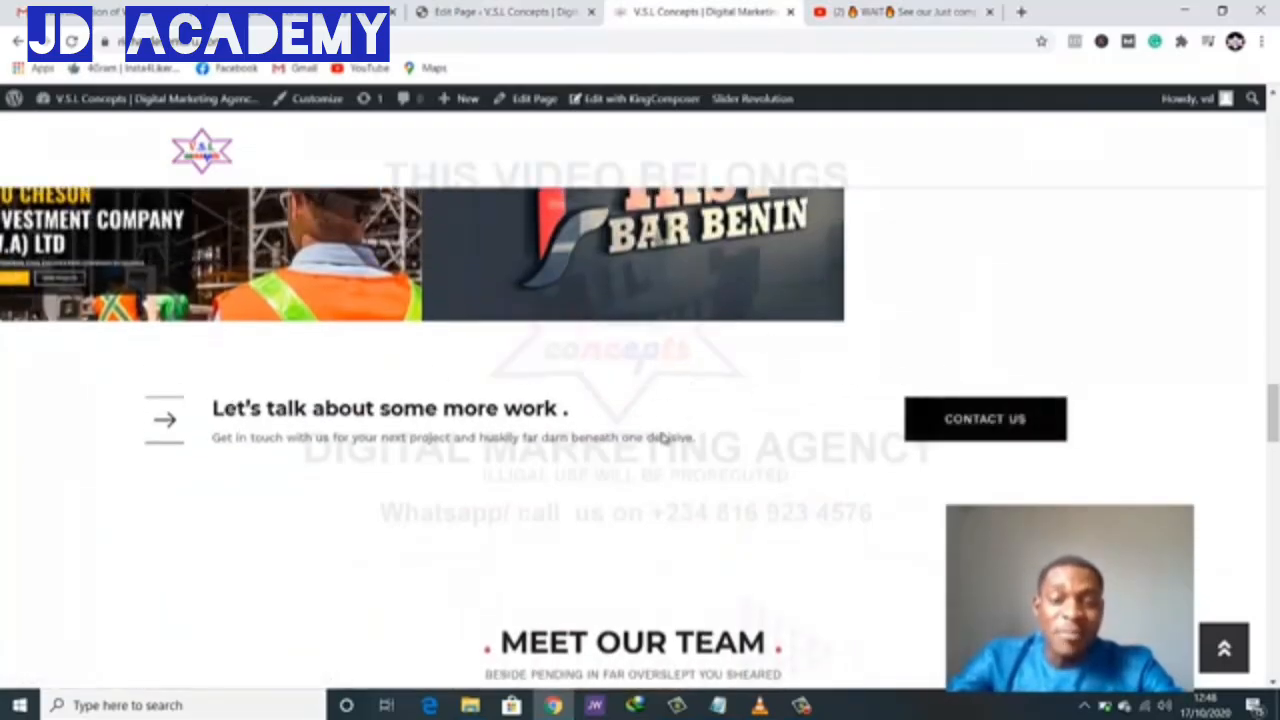
left_click(558, 9)
scroll(680, 427, "down", 15)
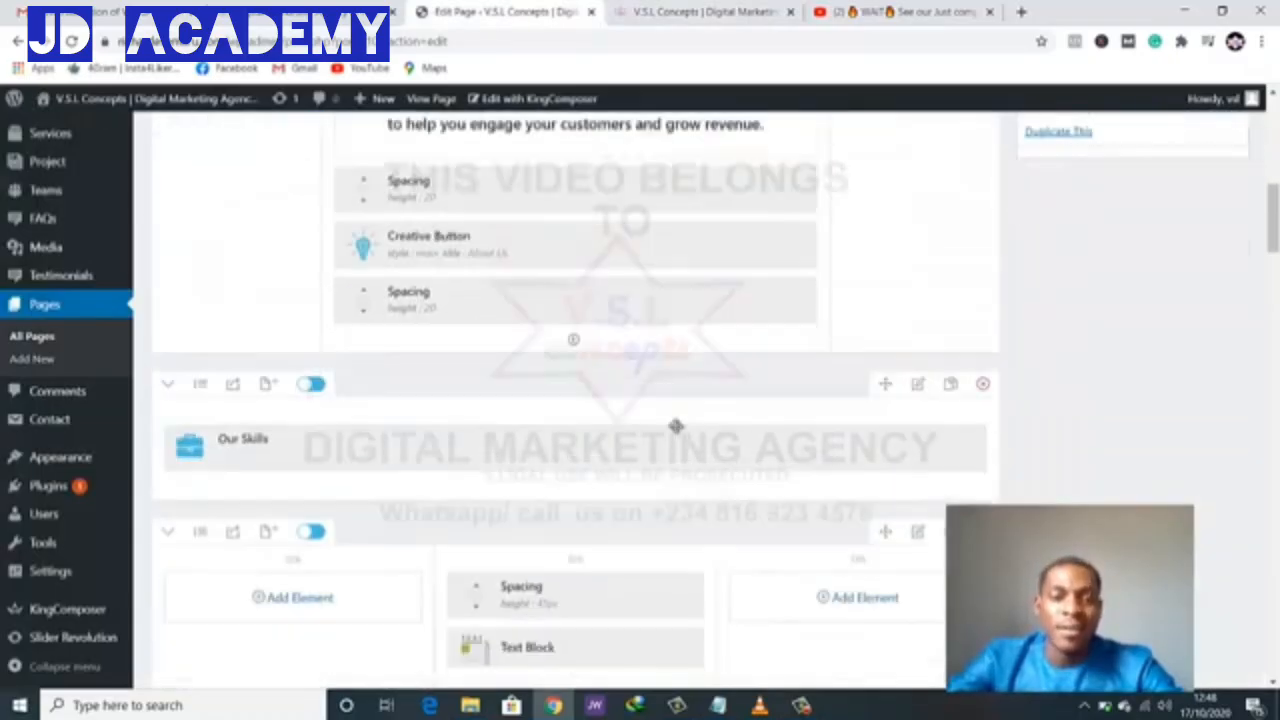
scroll(674, 427, "down", 10)
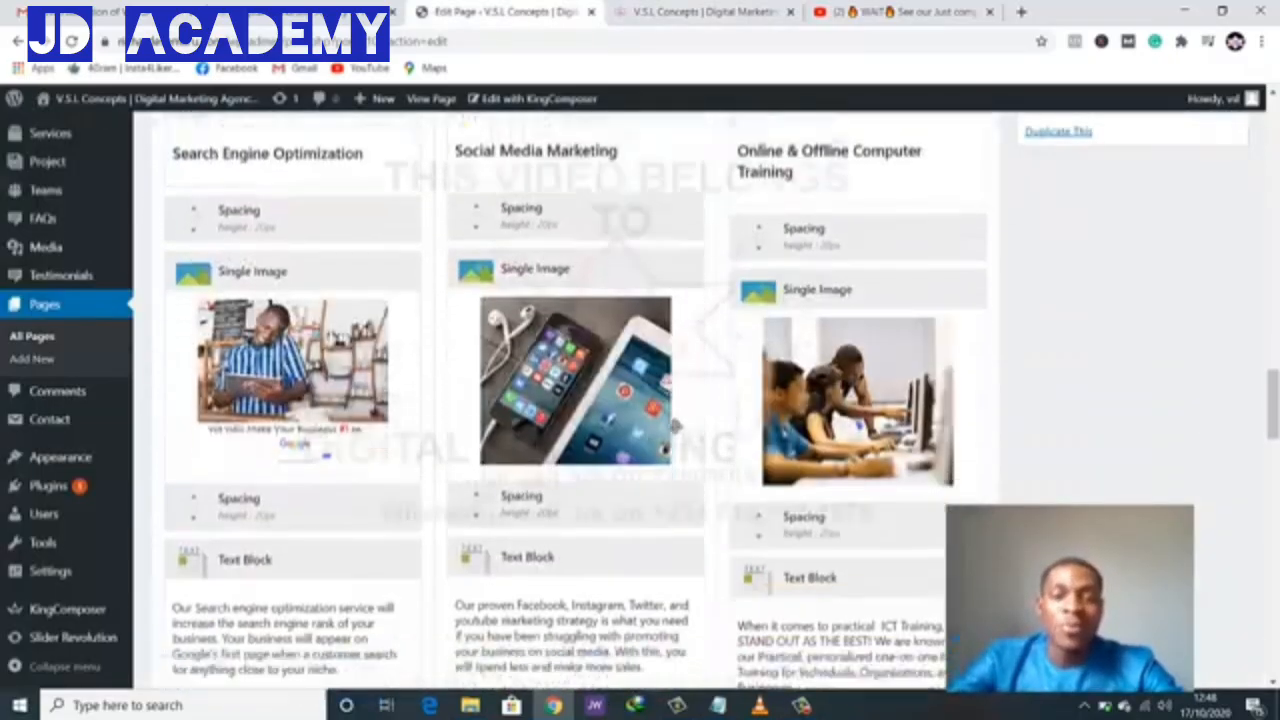
scroll(674, 427, "down", 10)
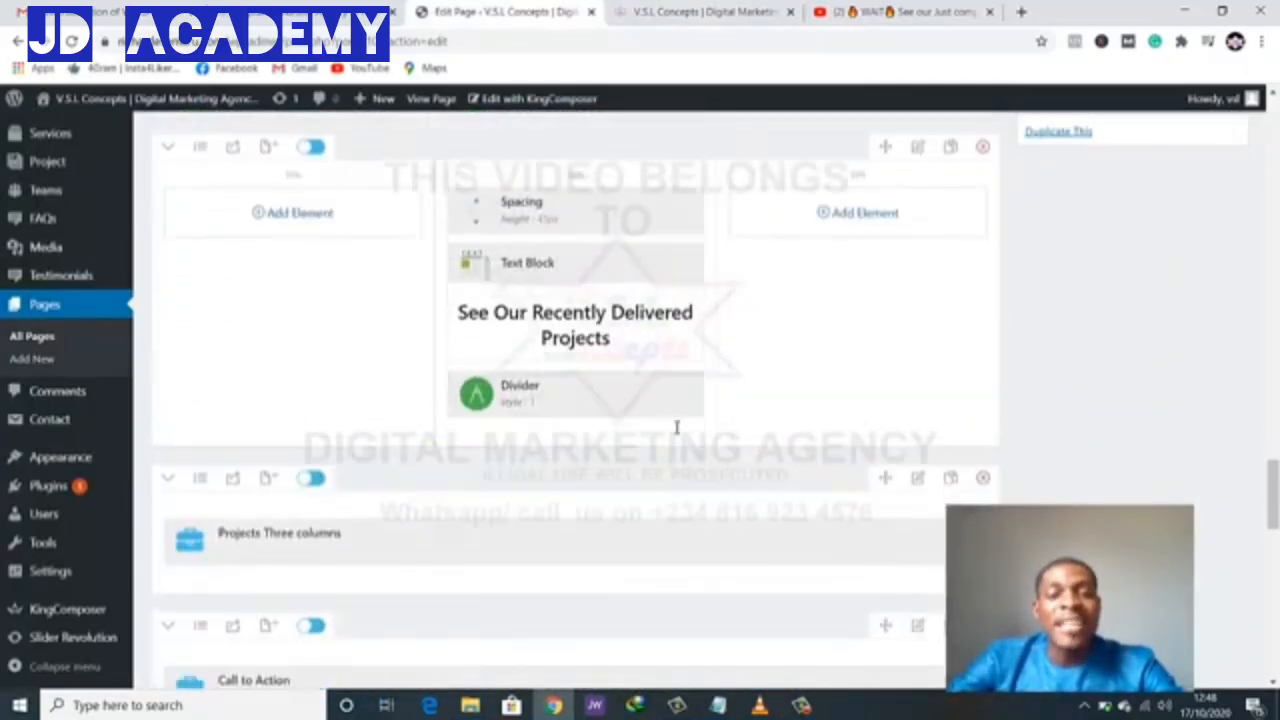
scroll(674, 427, "up", 2)
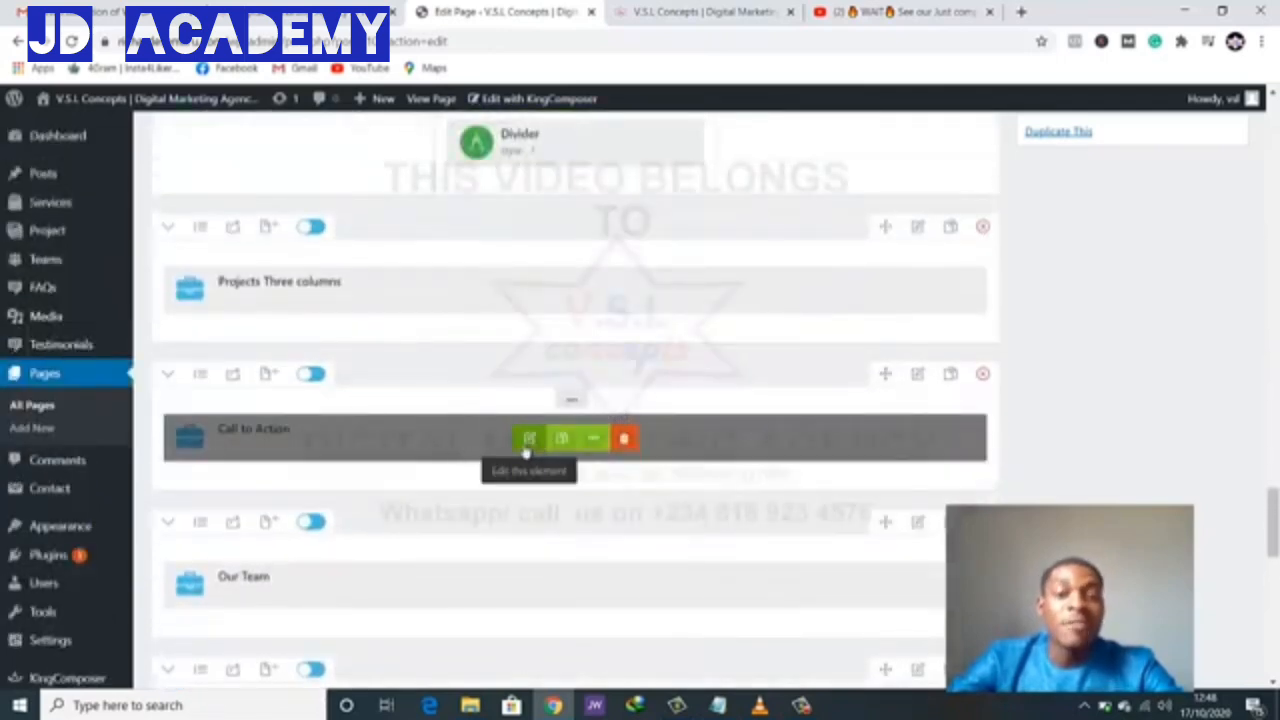
left_click(745, 11)
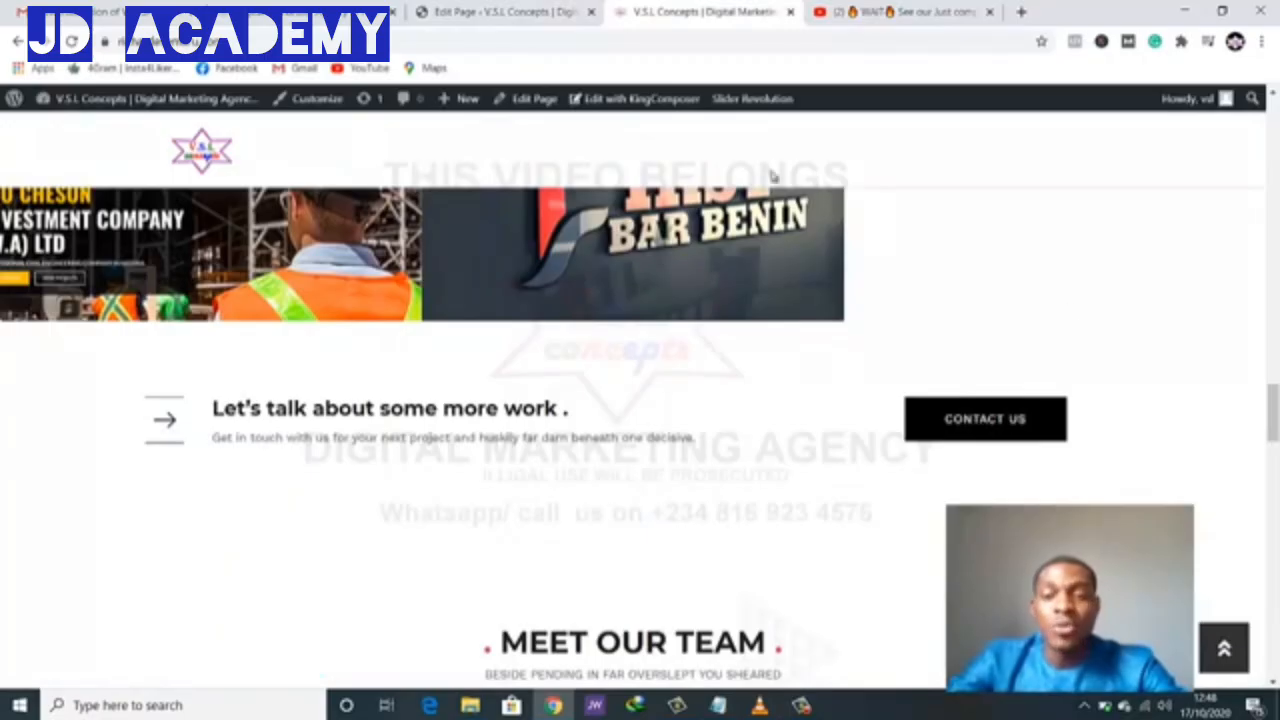
left_click(533, 12)
scroll(331, 517, "down", 3)
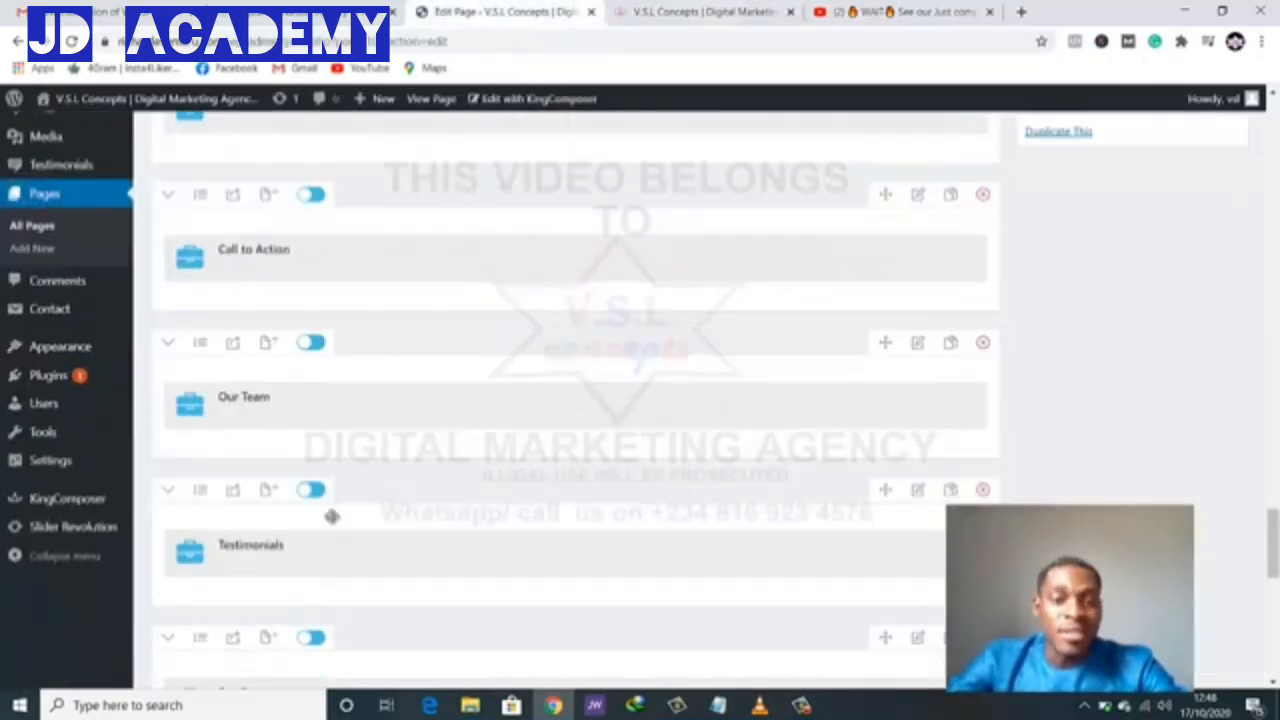
scroll(328, 509, "up", 2)
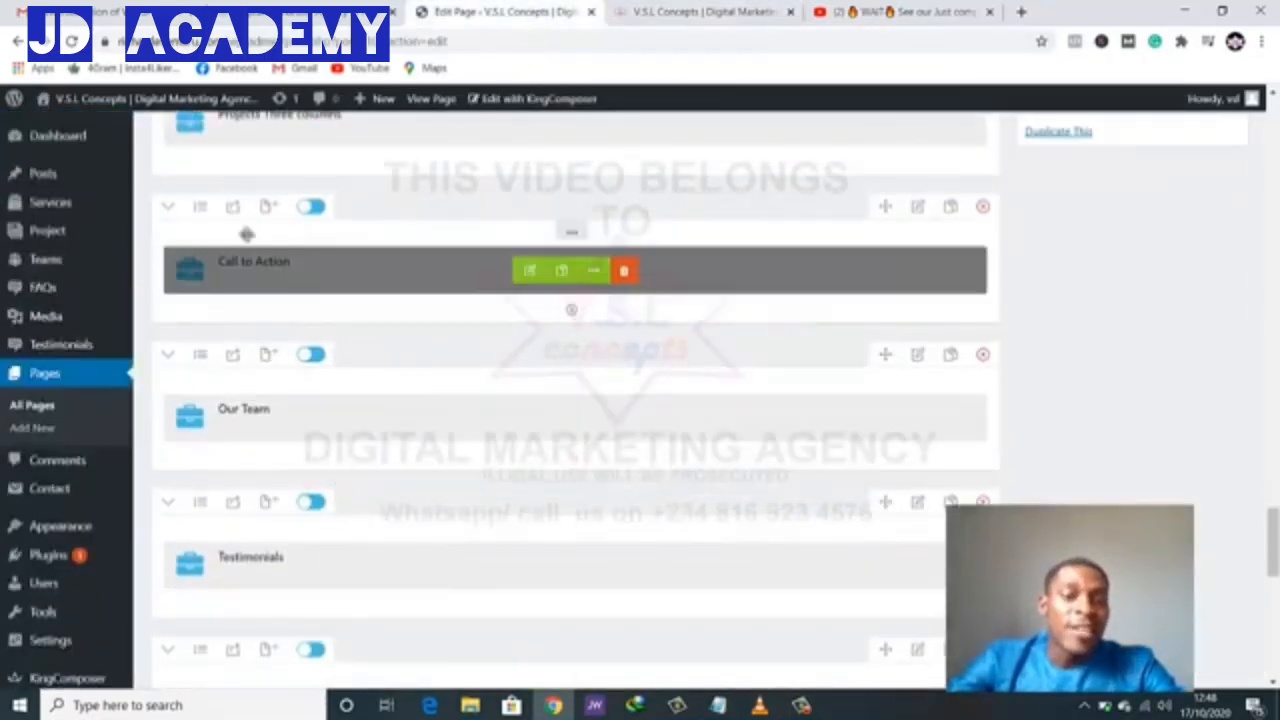
- Split the Call to Action row into 3 columns and delete the first and third copies
left_click(200, 206)
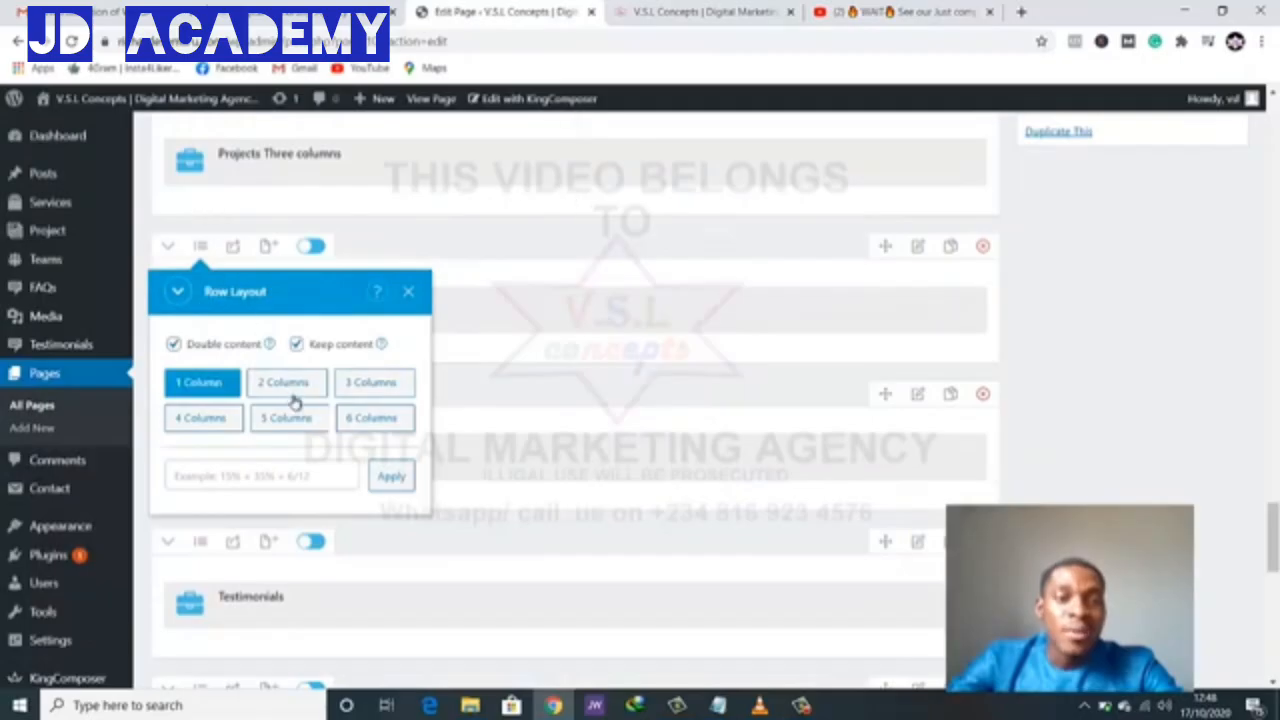
left_click(391, 390)
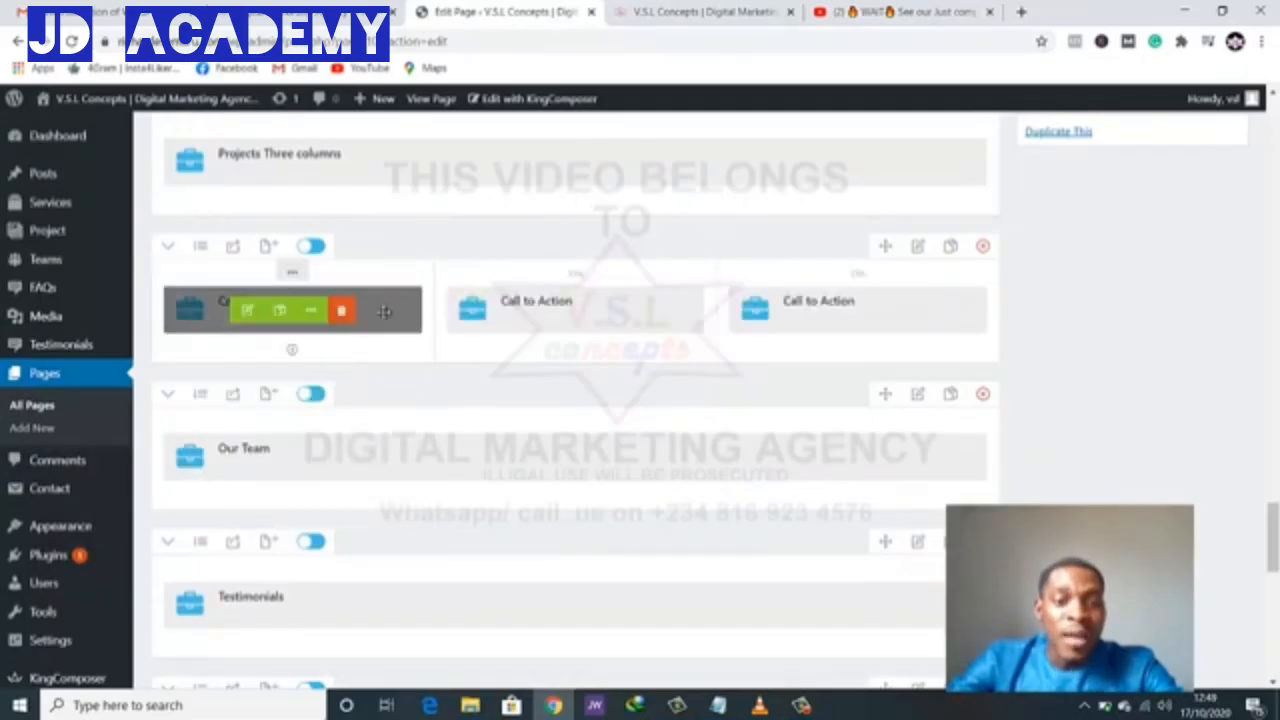
left_click(342, 312)
left_click(905, 314)
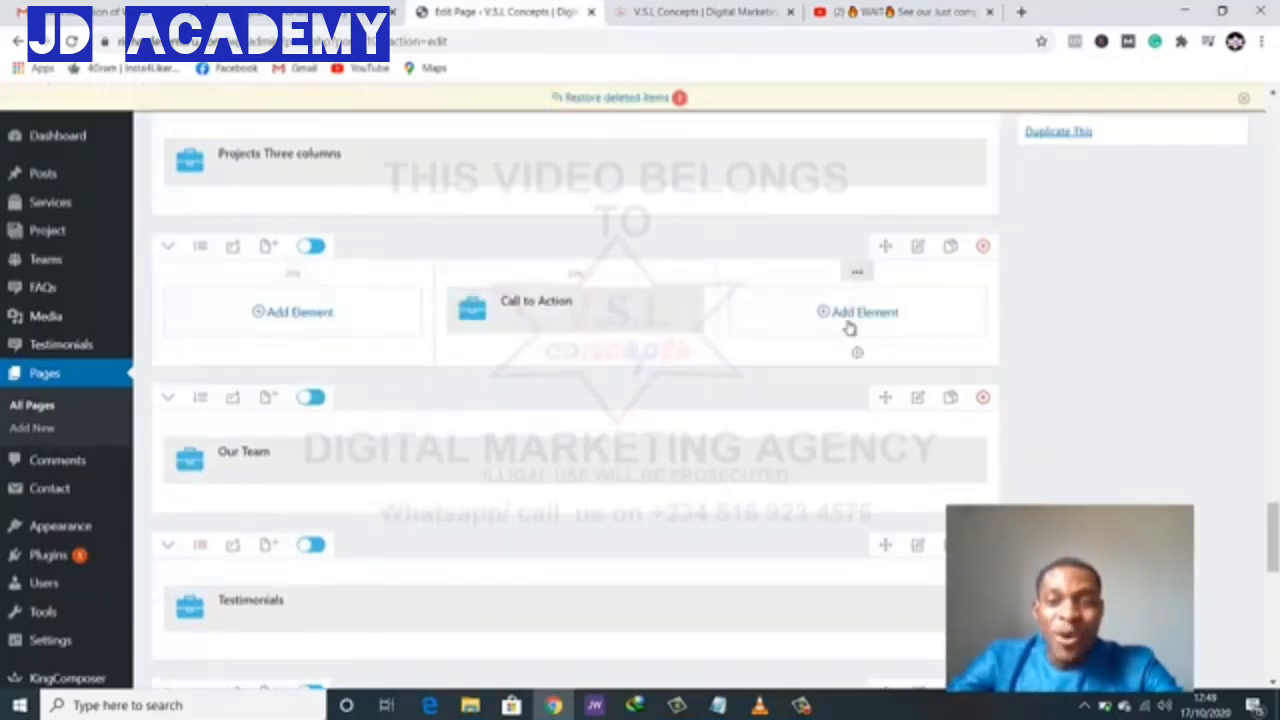
- Set the Call to Action heading to 'See All Projects', clear its title, and label the button 'View All Projects'
left_click(522, 322)
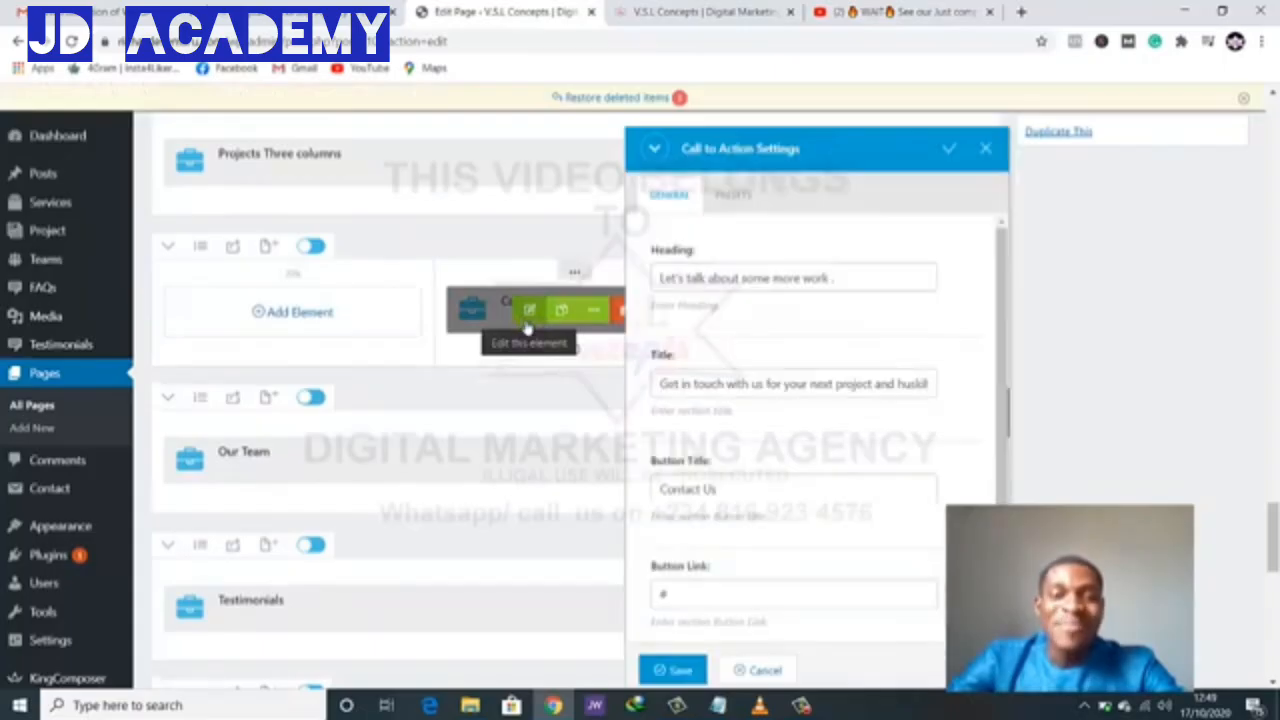
left_click_drag(851, 277, 632, 282)
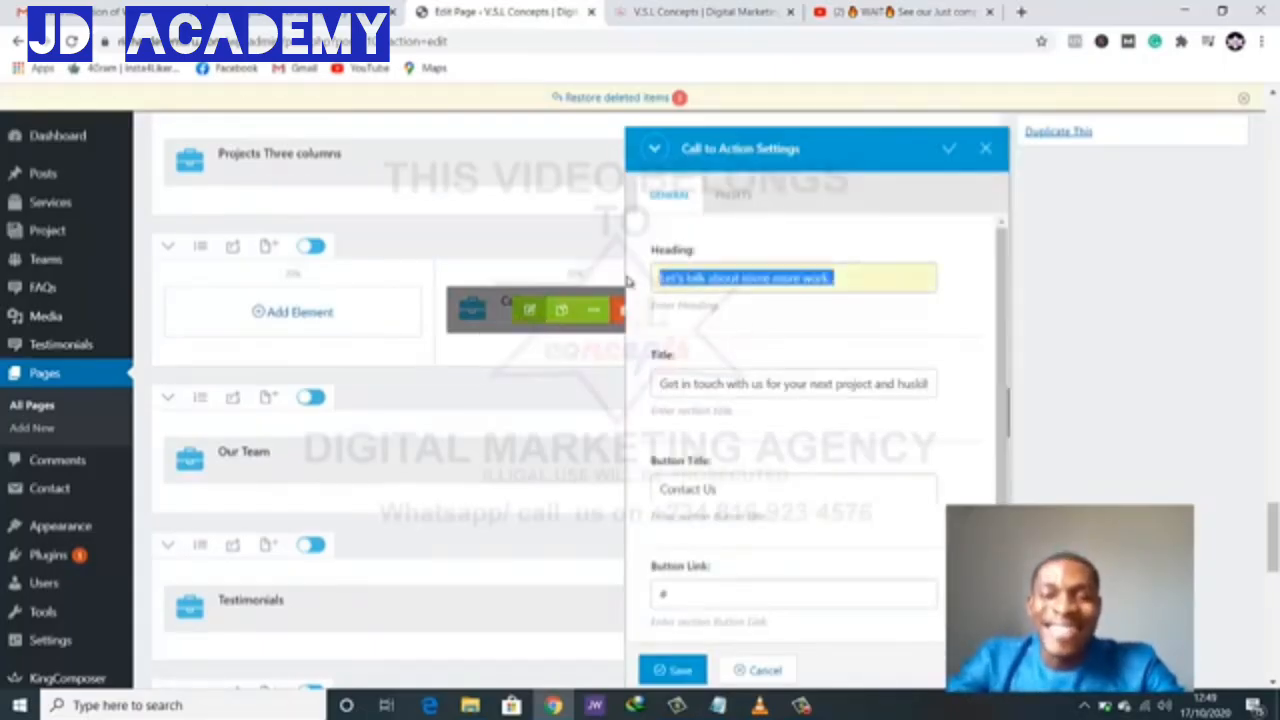
type("See All Projects")
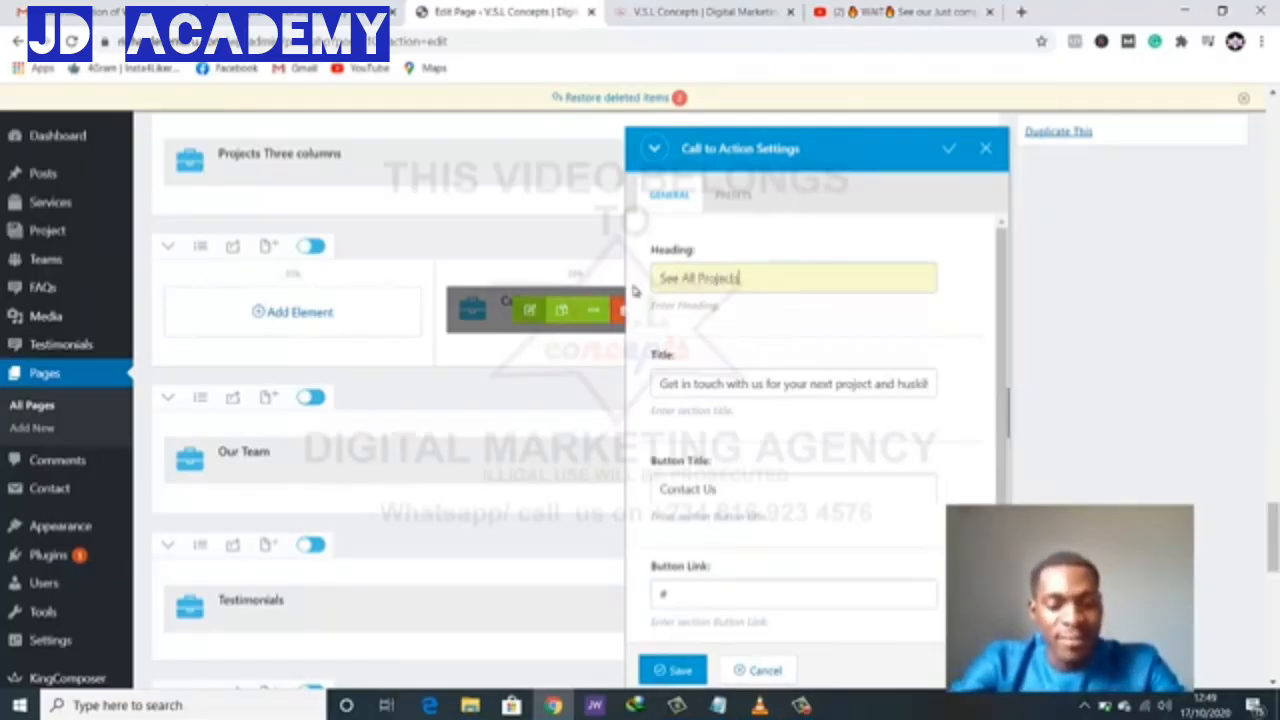
triple_click(710, 374)
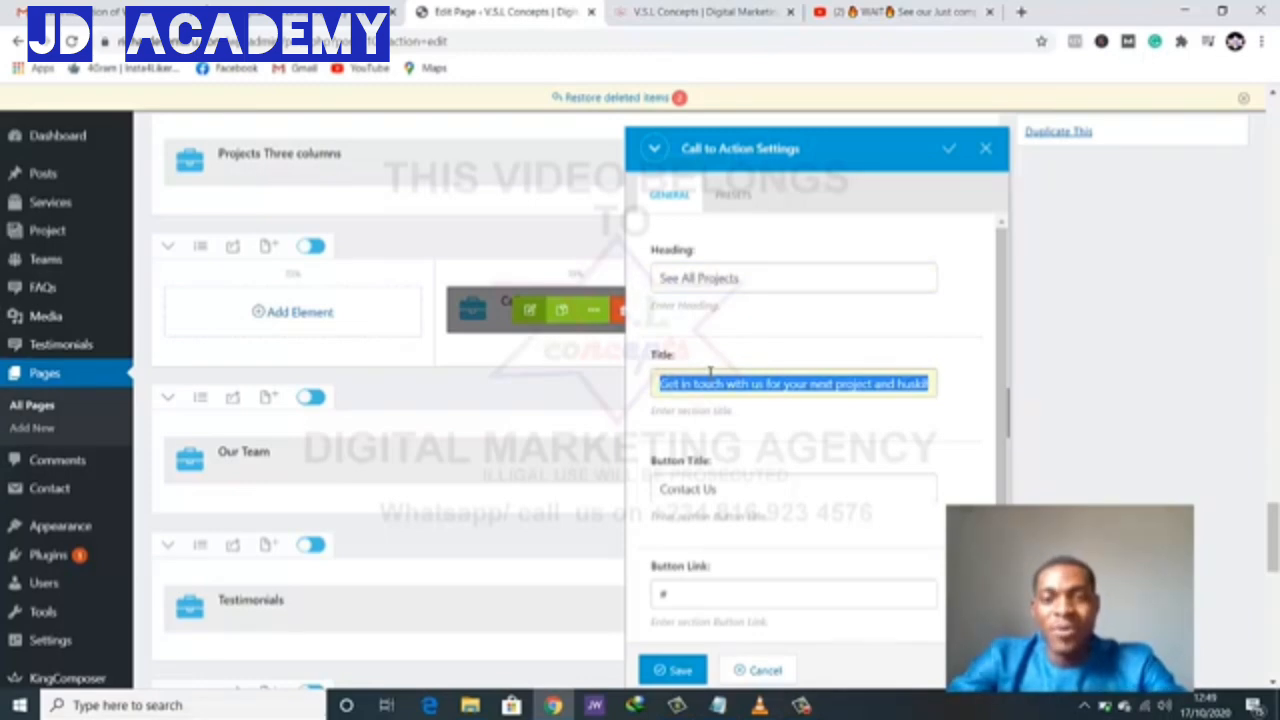
key("BackSpace")
scroll(716, 392, "down", 1)
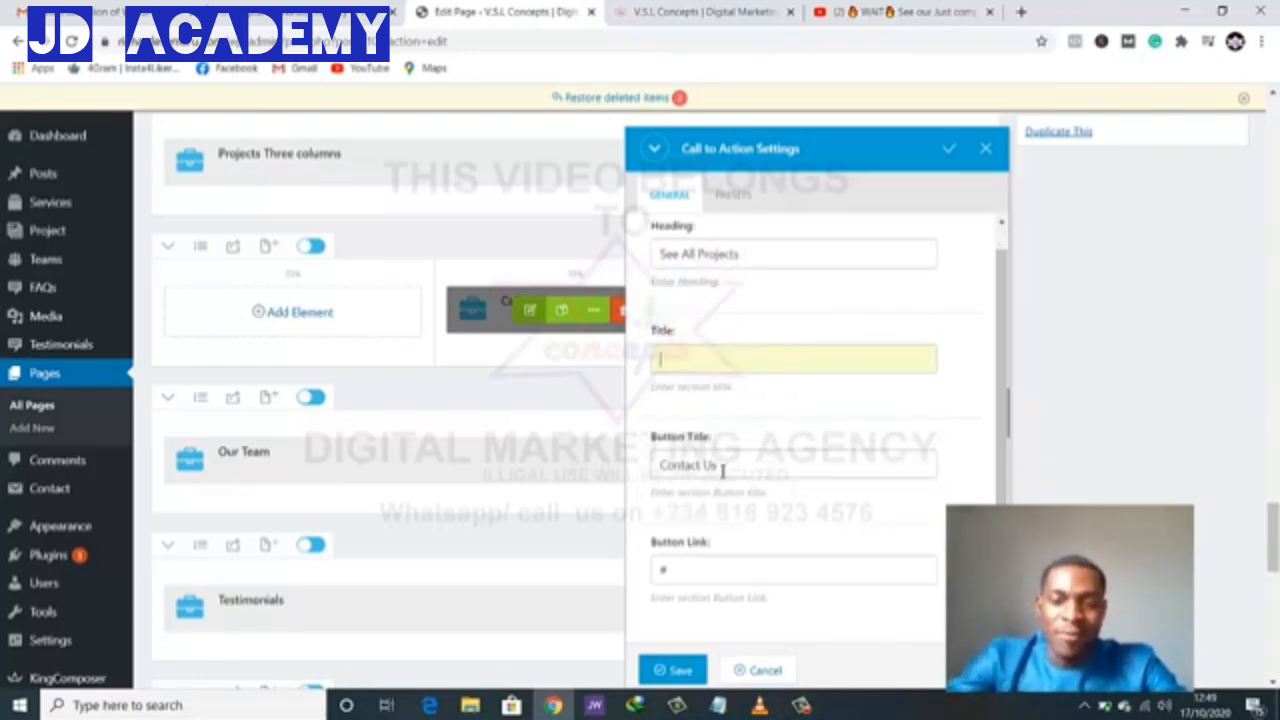
triple_click(653, 464)
type("View All Projects")
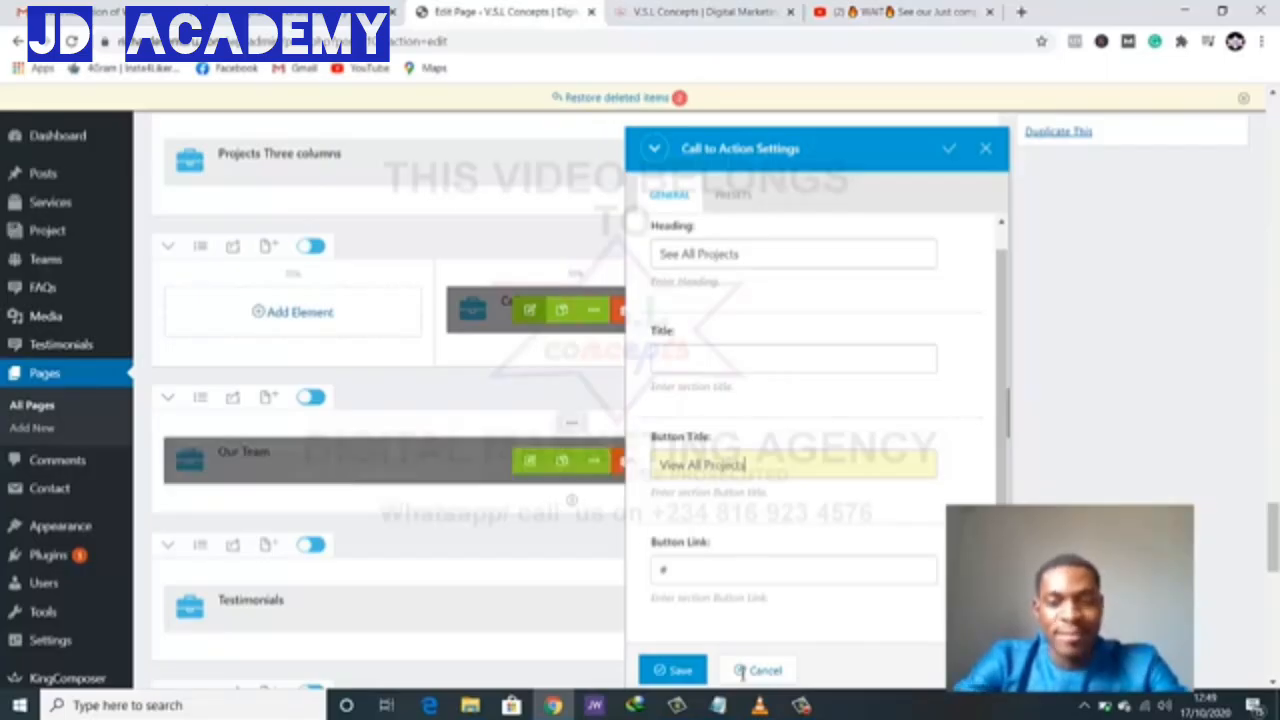
- Save the See All Projects Call to Action, review the KingComposer rows, then view the live homepage
left_click(671, 676)
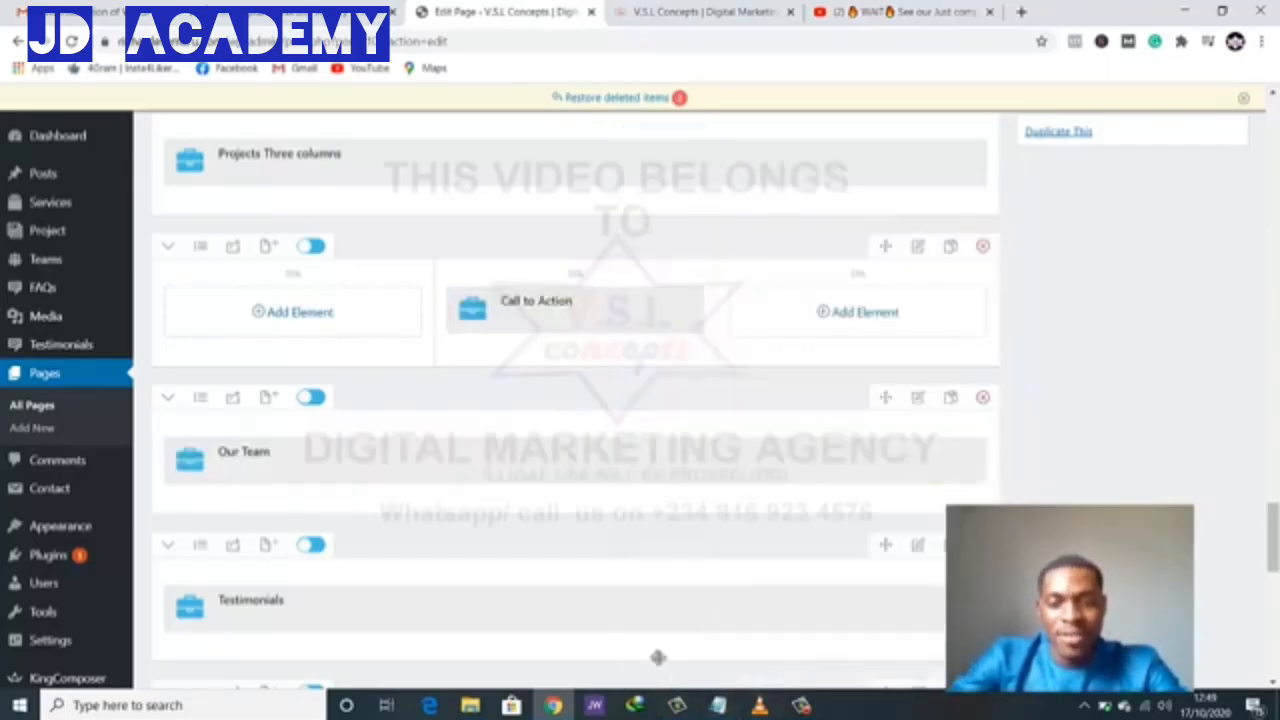
scroll(600, 480, "down", 4)
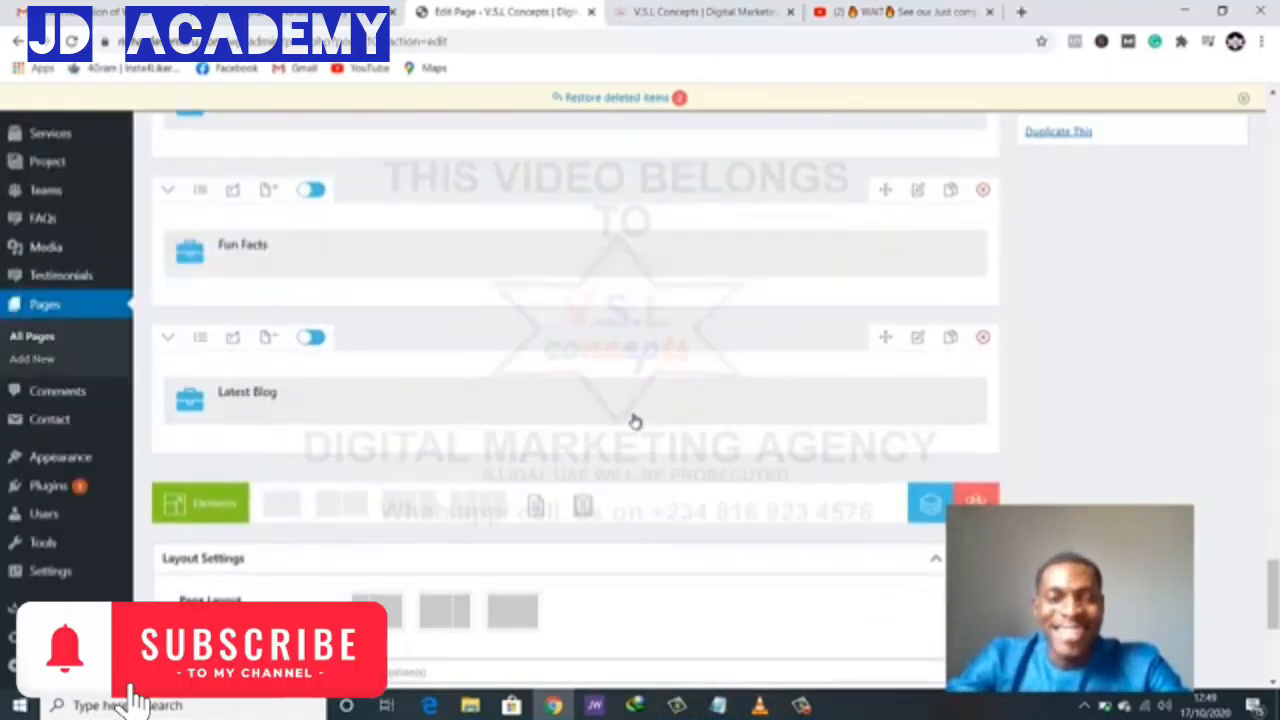
scroll(760, 343, "up", 6)
scroll(1208, 186, "up", 3)
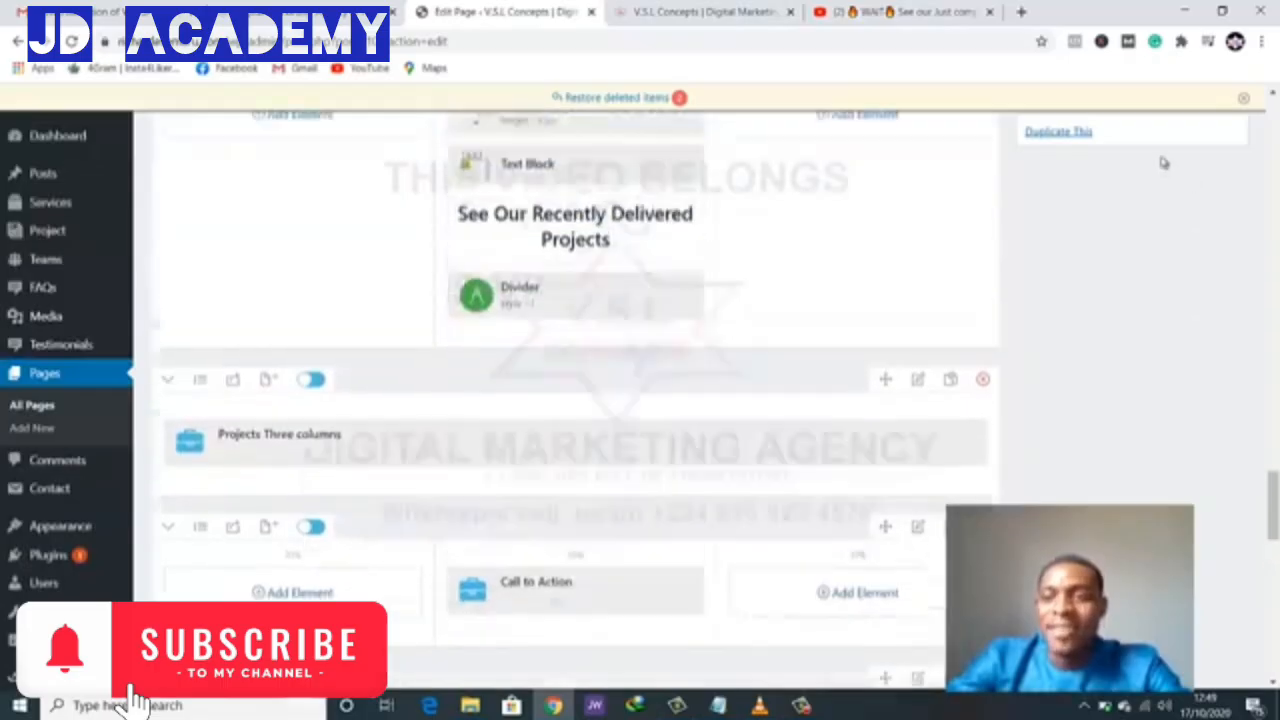
scroll(1168, 155, "up", 6)
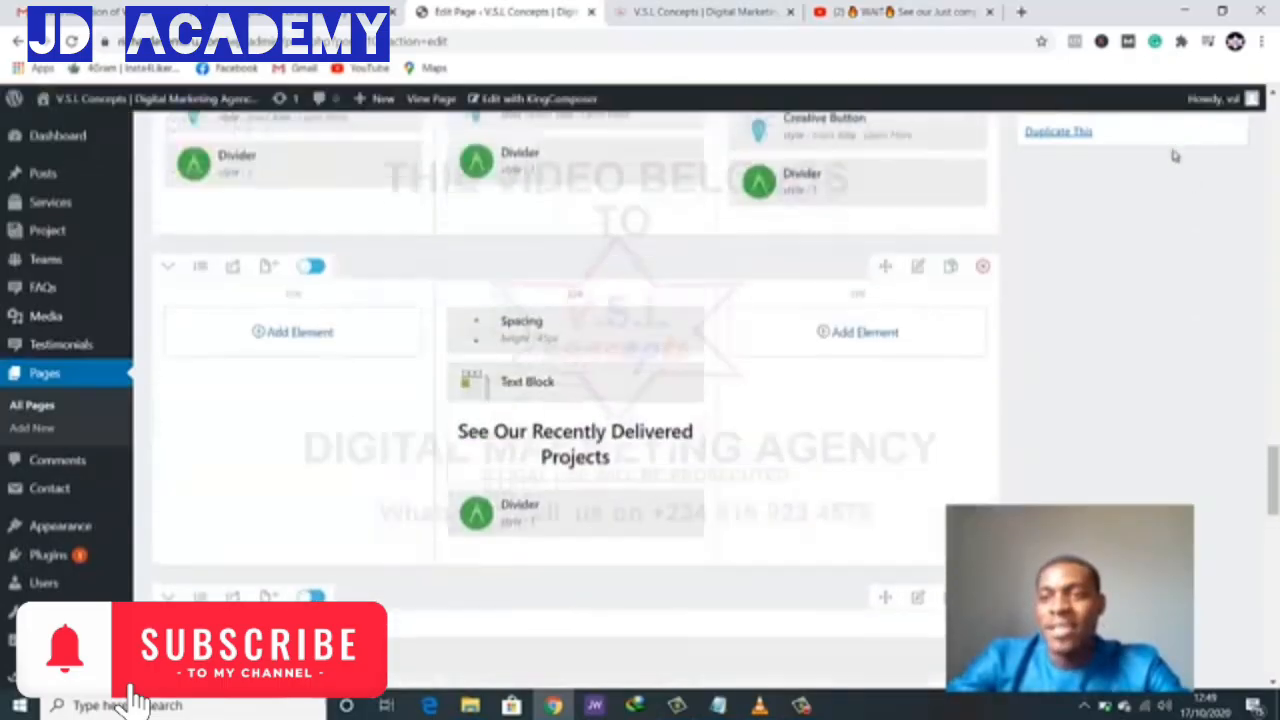
scroll(1162, 188, "up", 15)
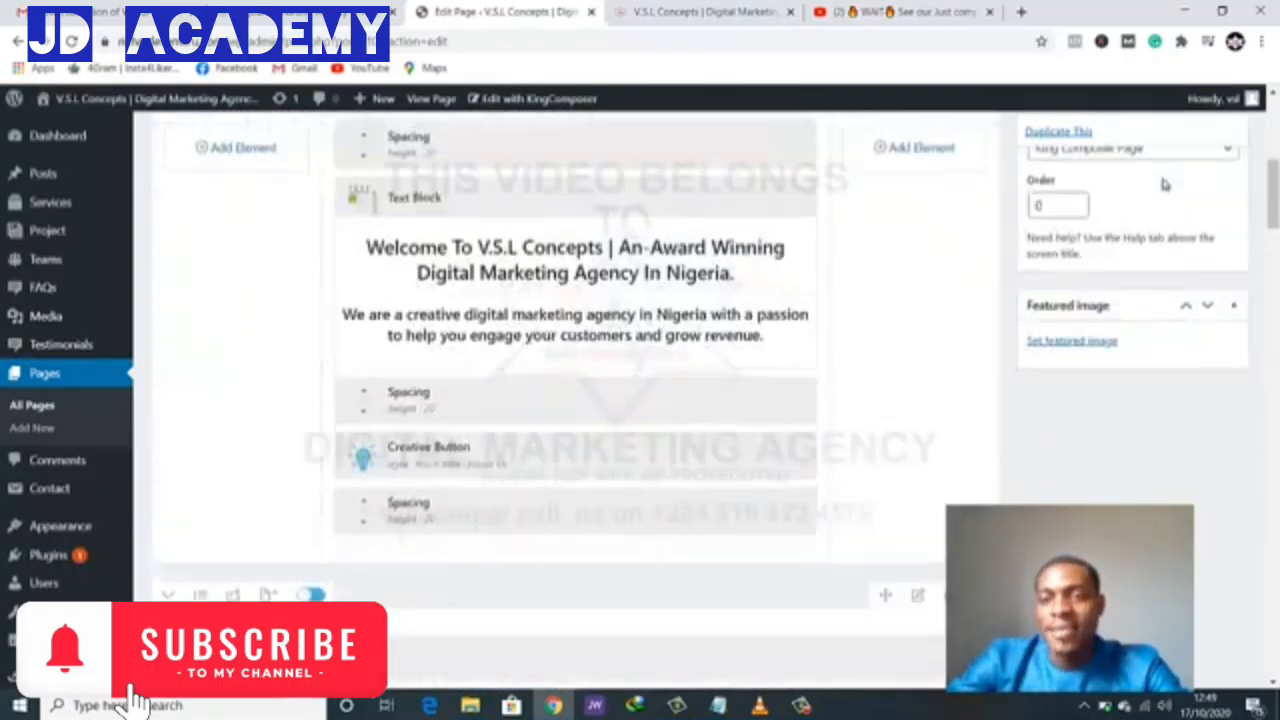
scroll(1200, 205, "down", 5)
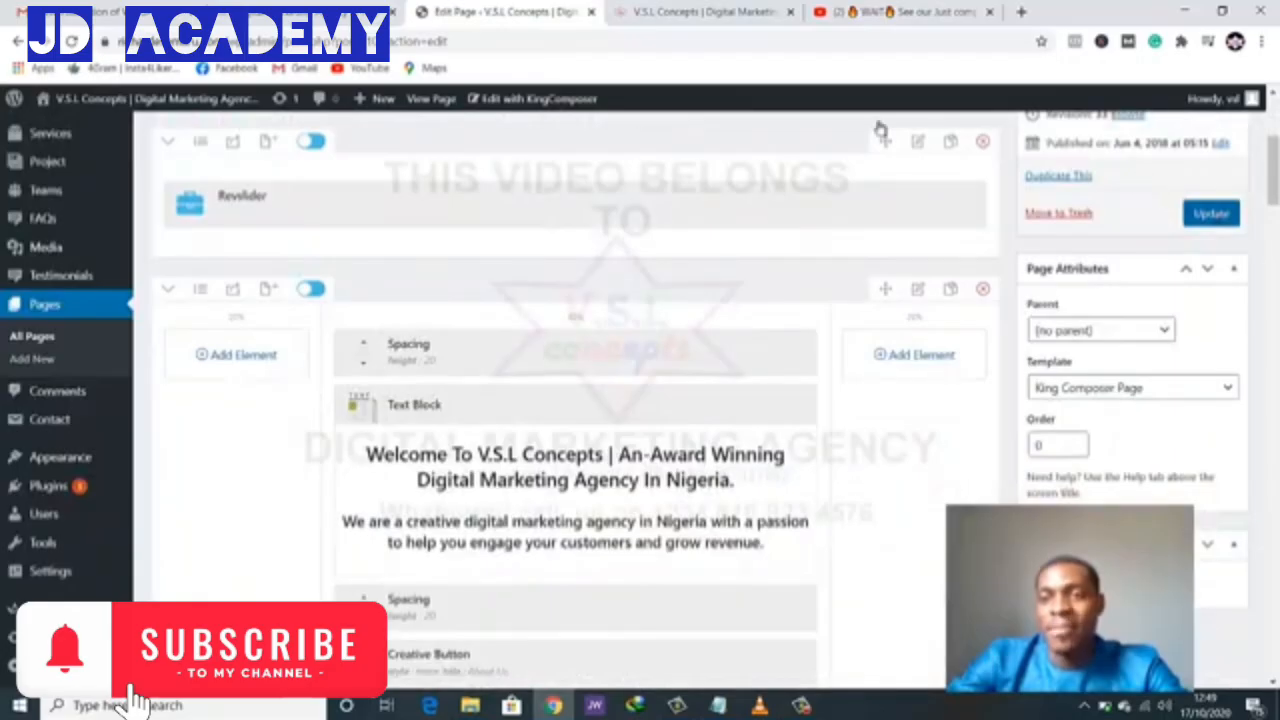
left_click(731, 13)
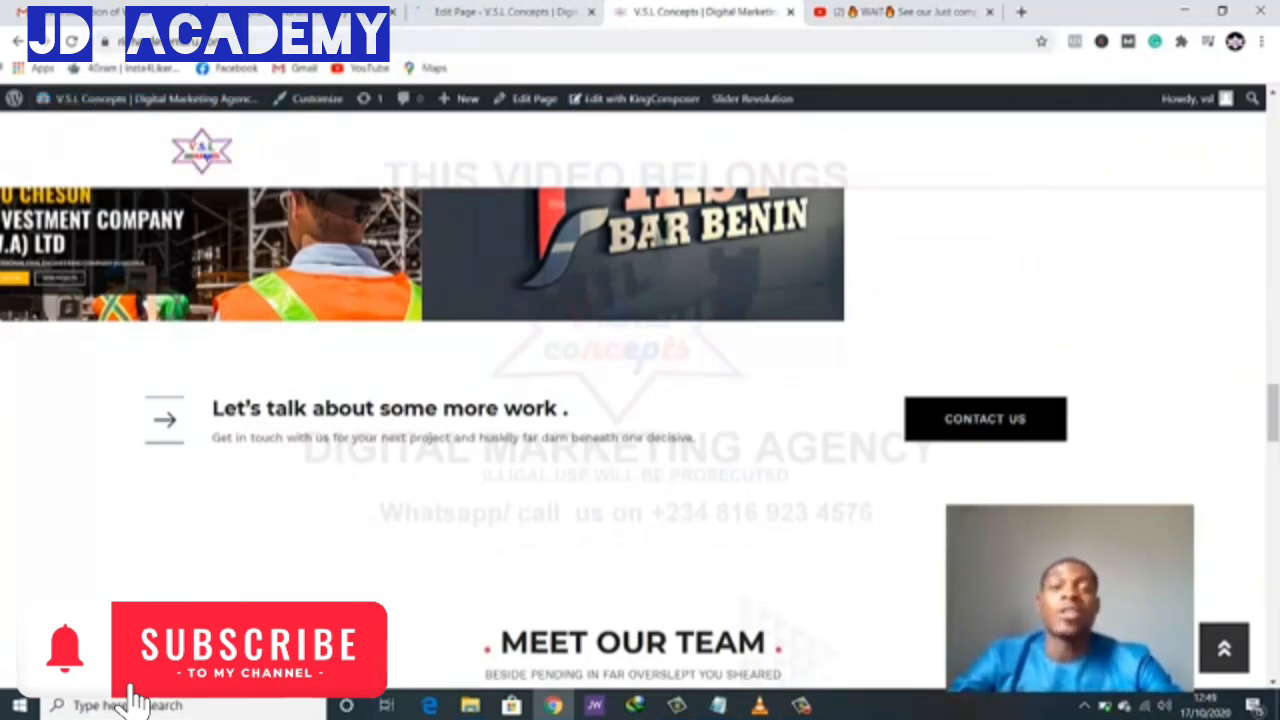
- Reload the live homepage and confirm See All Projects now appears above Meet Our Team
left_click(72, 43)
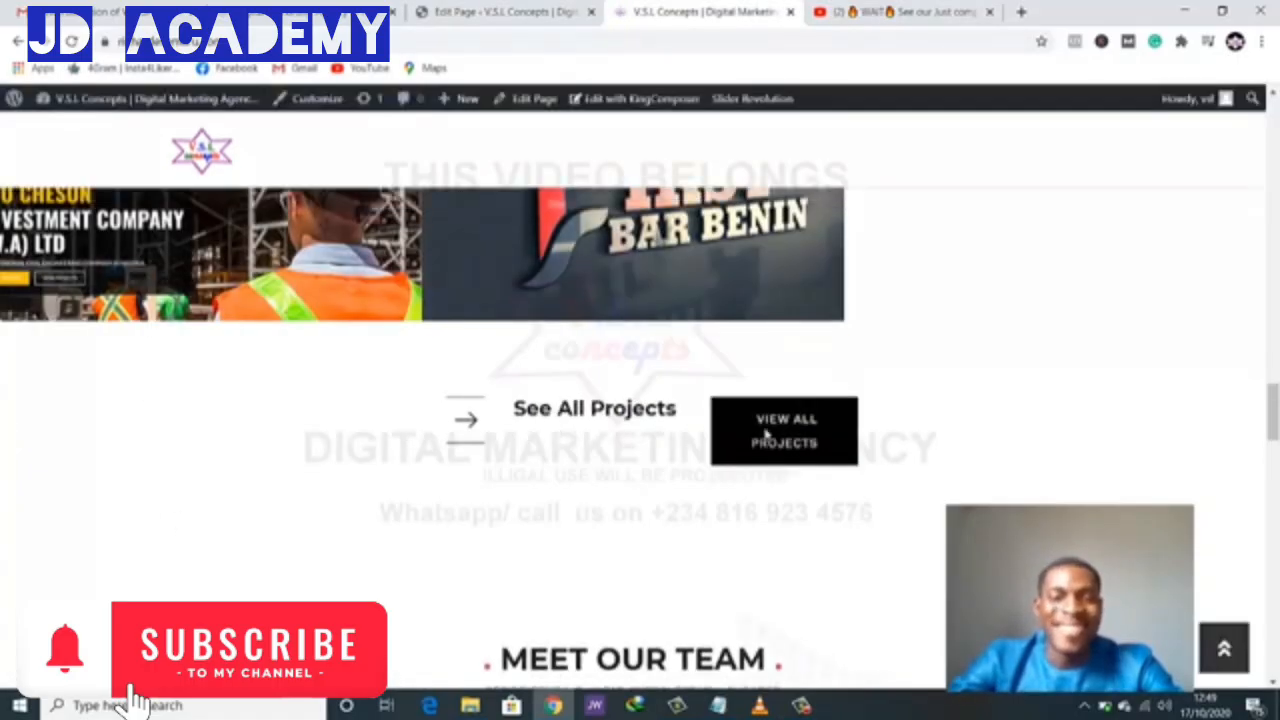
scroll(617, 411, "up", 4)
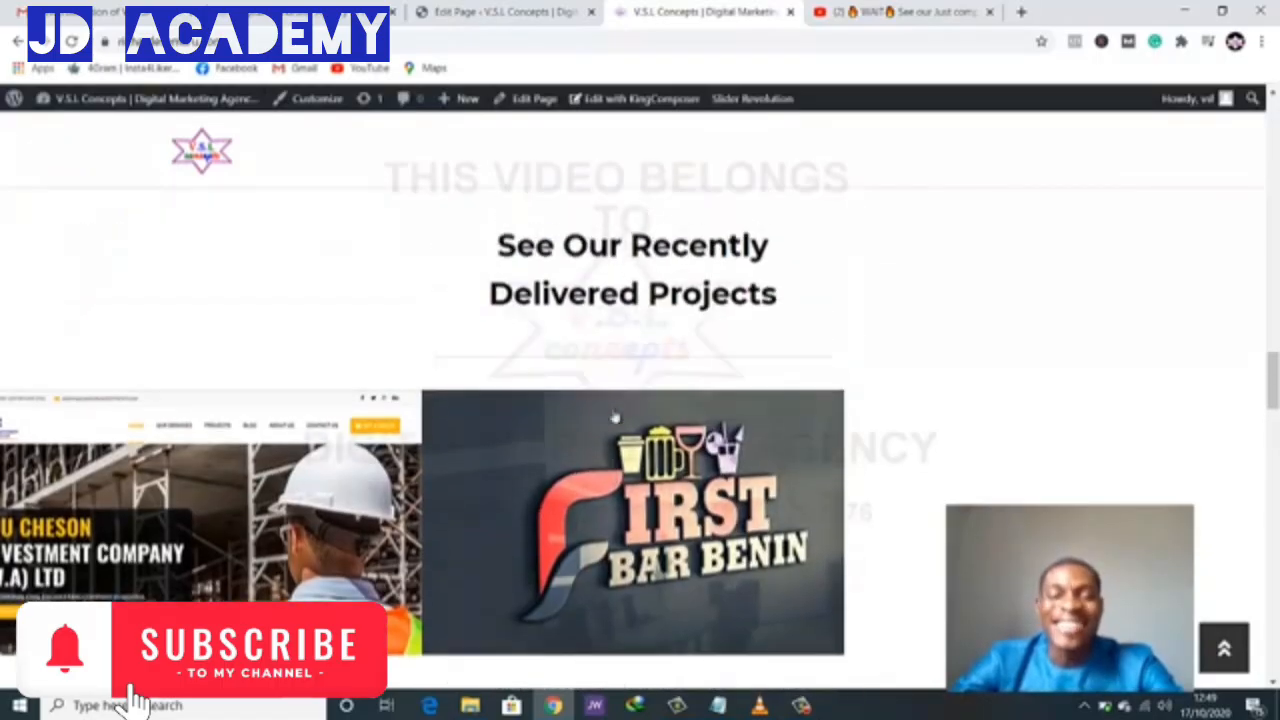
scroll(617, 411, "down", 2)
scroll(617, 411, "up", 1)
scroll(790, 480, "down", 3)
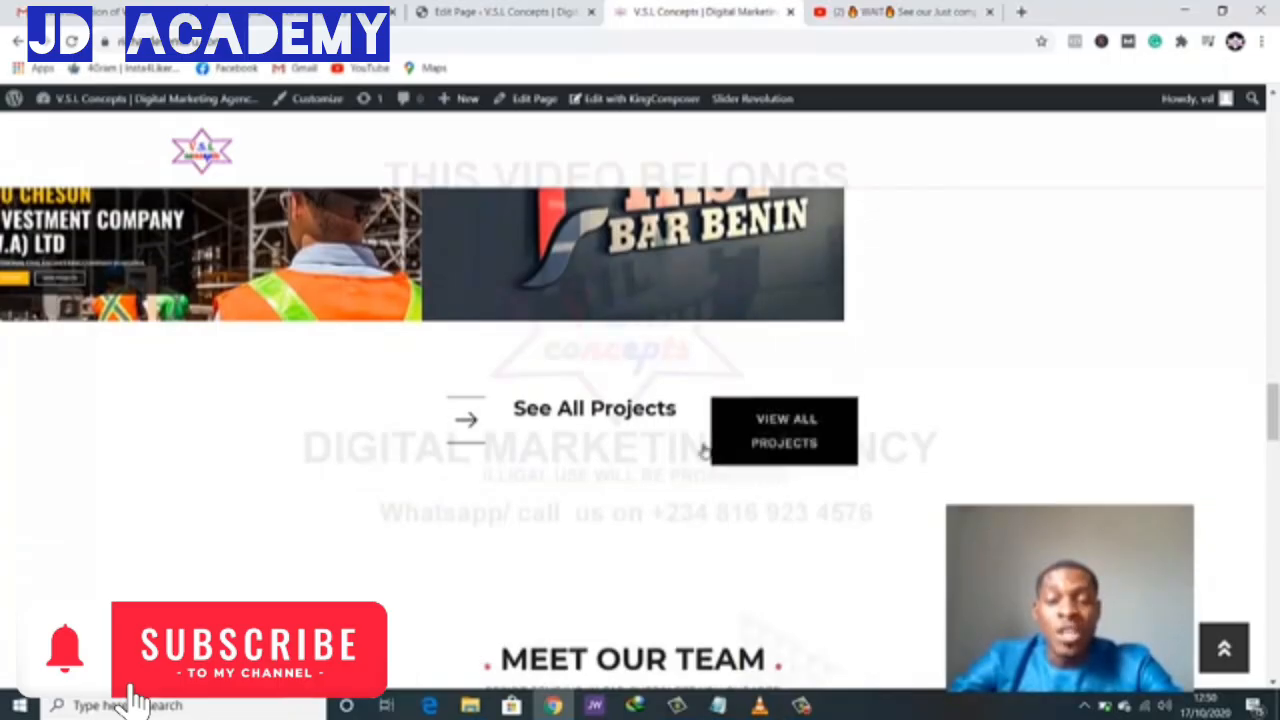
scroll(987, 309, "up", 2)
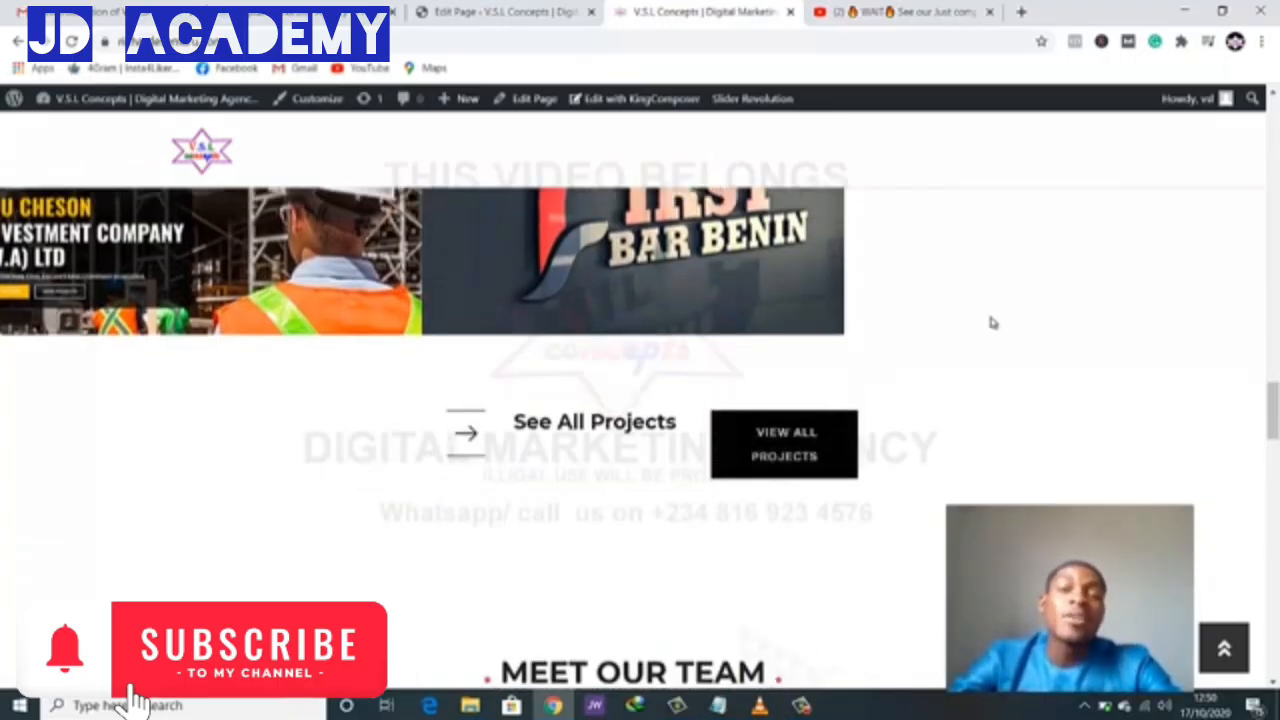
scroll(988, 306, "down", 1)
scroll(991, 327, "down", 1)
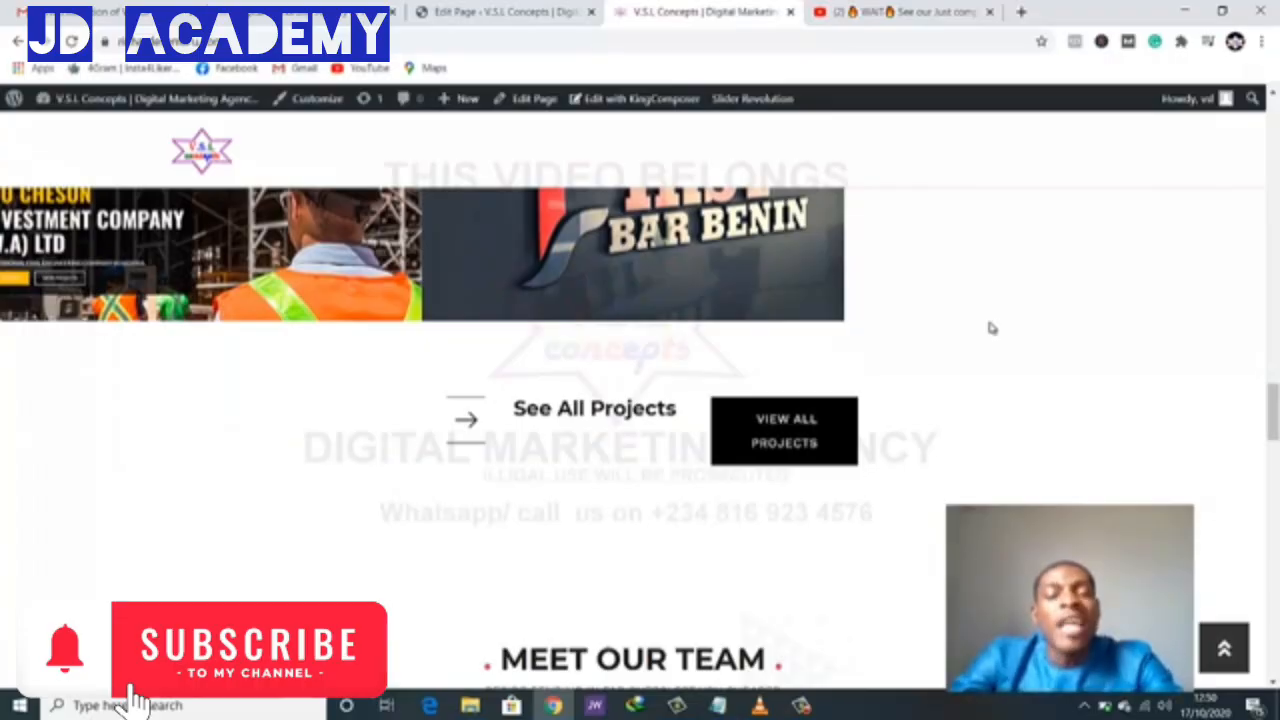
scroll(988, 324, "down", 2)
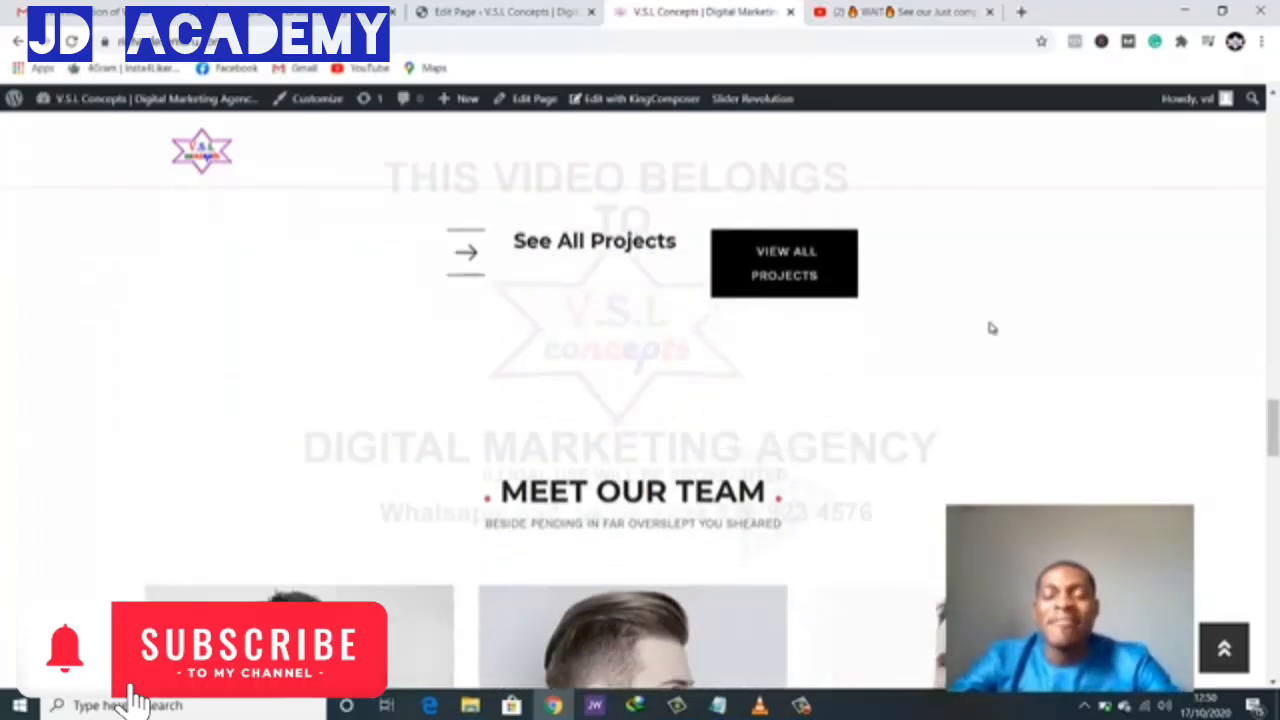
scroll(988, 324, "up", 1)
scroll(986, 326, "down", 2)
scroll(990, 328, "up", 1)
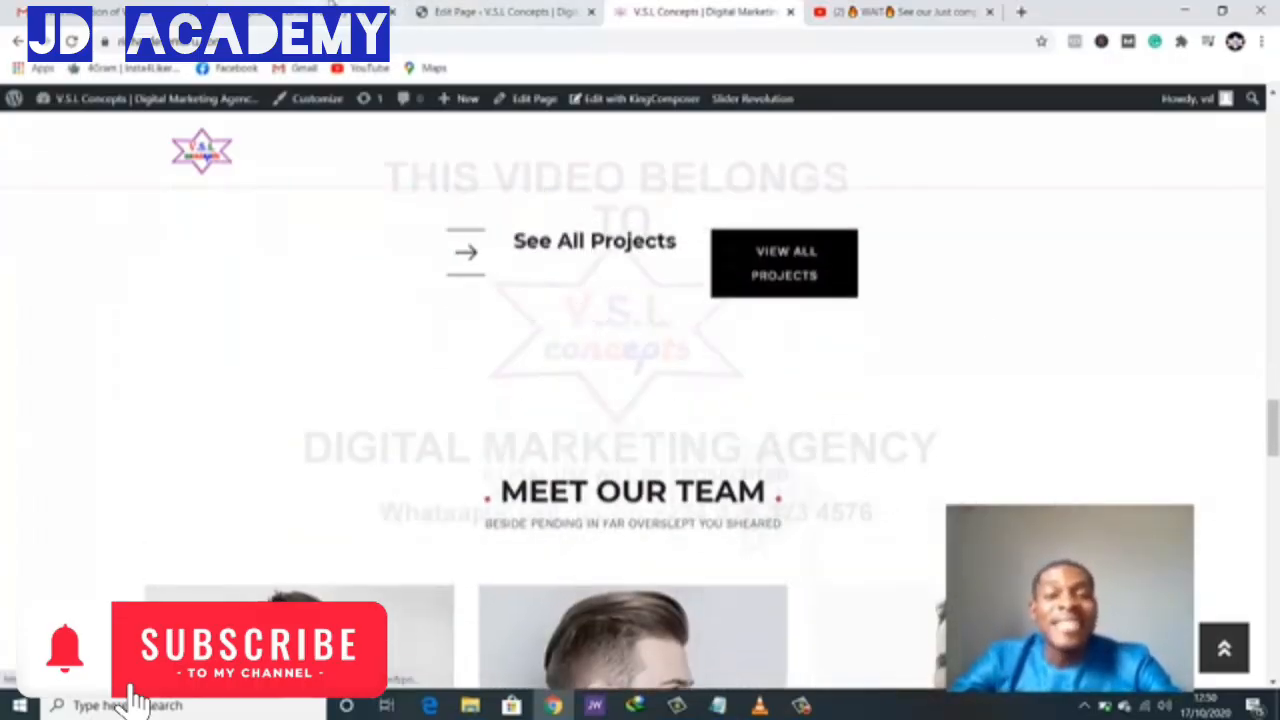
scroll(627, 286, "up", 2)
scroll(750, 326, "down", 2)
scroll(750, 326, "down", 4)
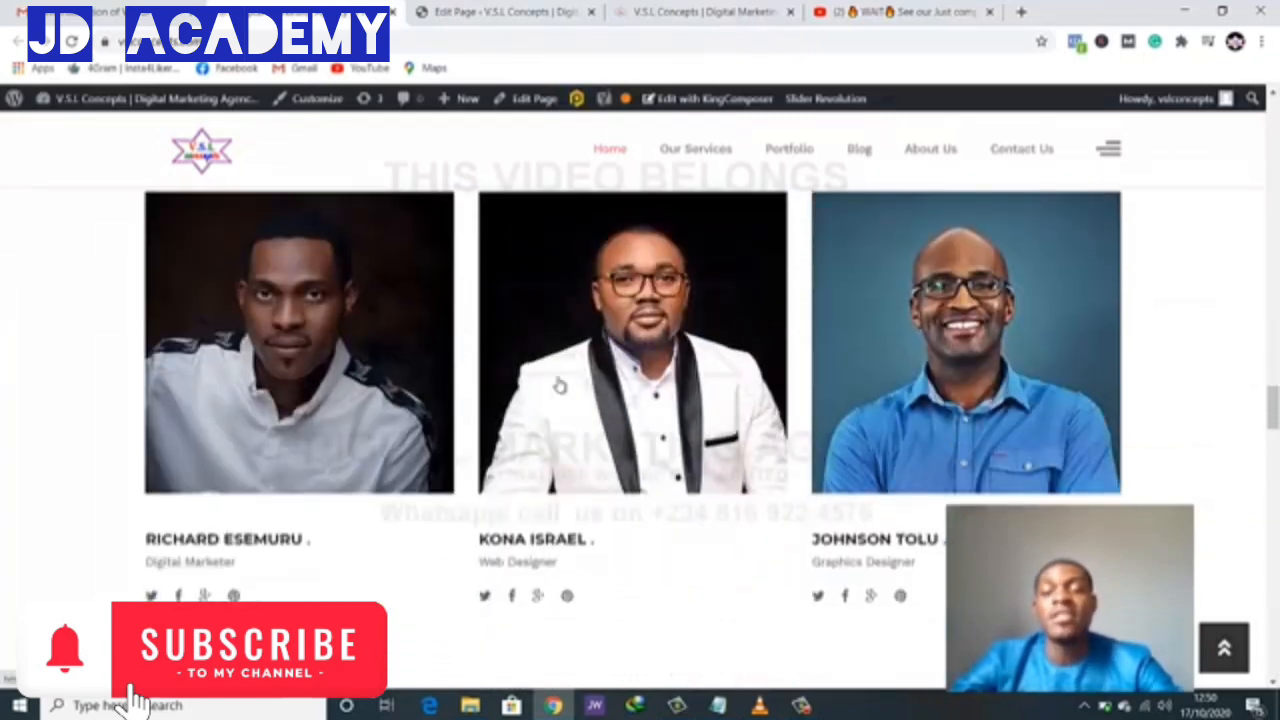
scroll(618, 390, "down", 2)
scroll(618, 390, "up", 3)
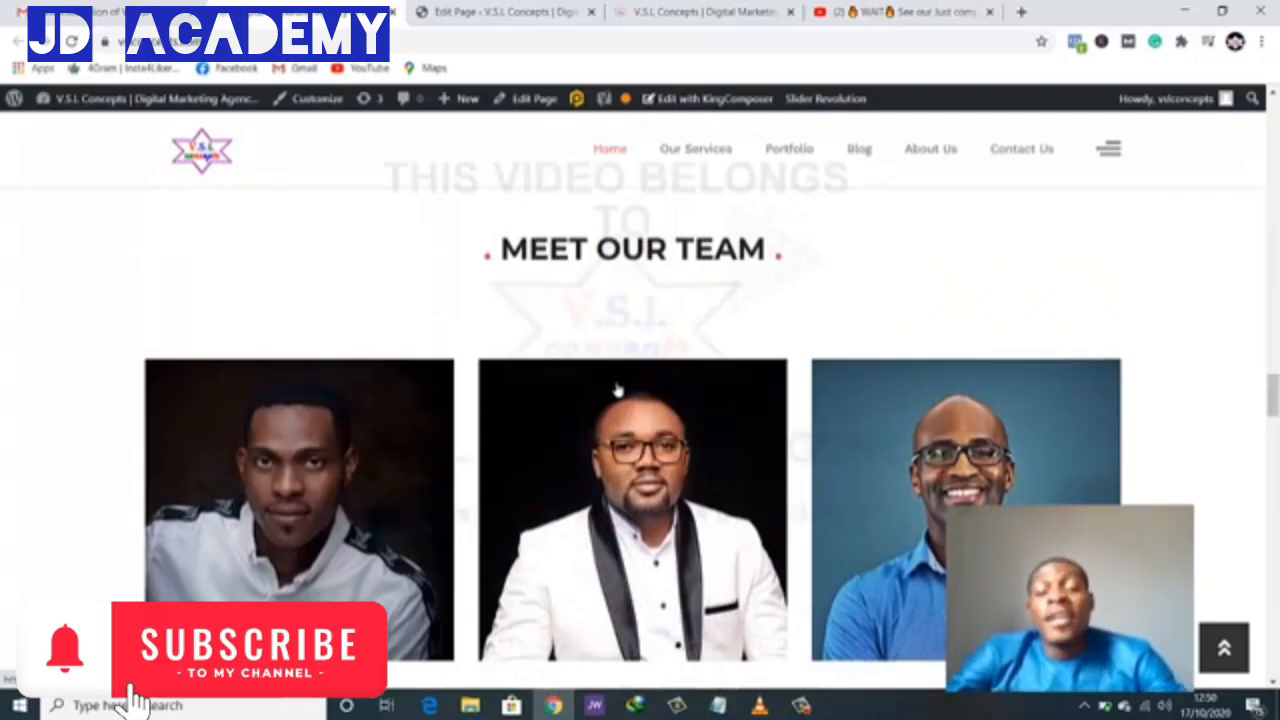
scroll(618, 390, "down", 2)
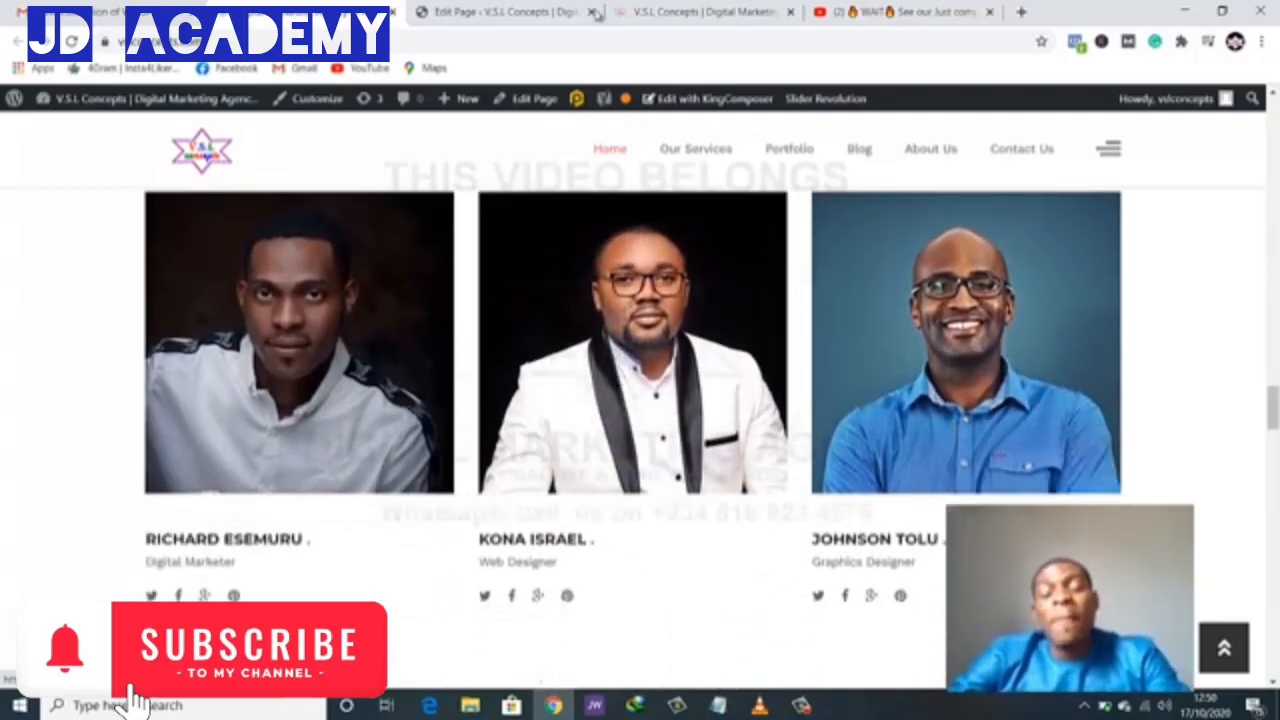
- Glance at the other site tab, then return to the Home Page 01 editor
left_click(645, 12)
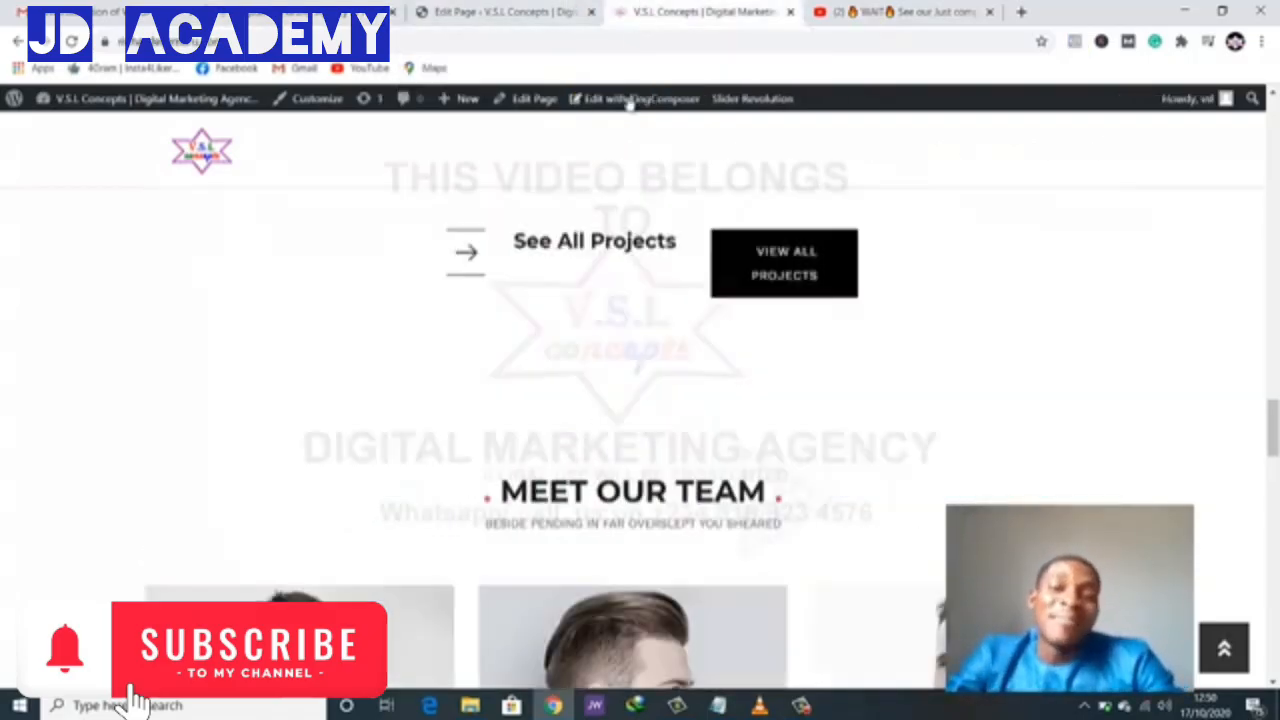
scroll(642, 280, "down", 2)
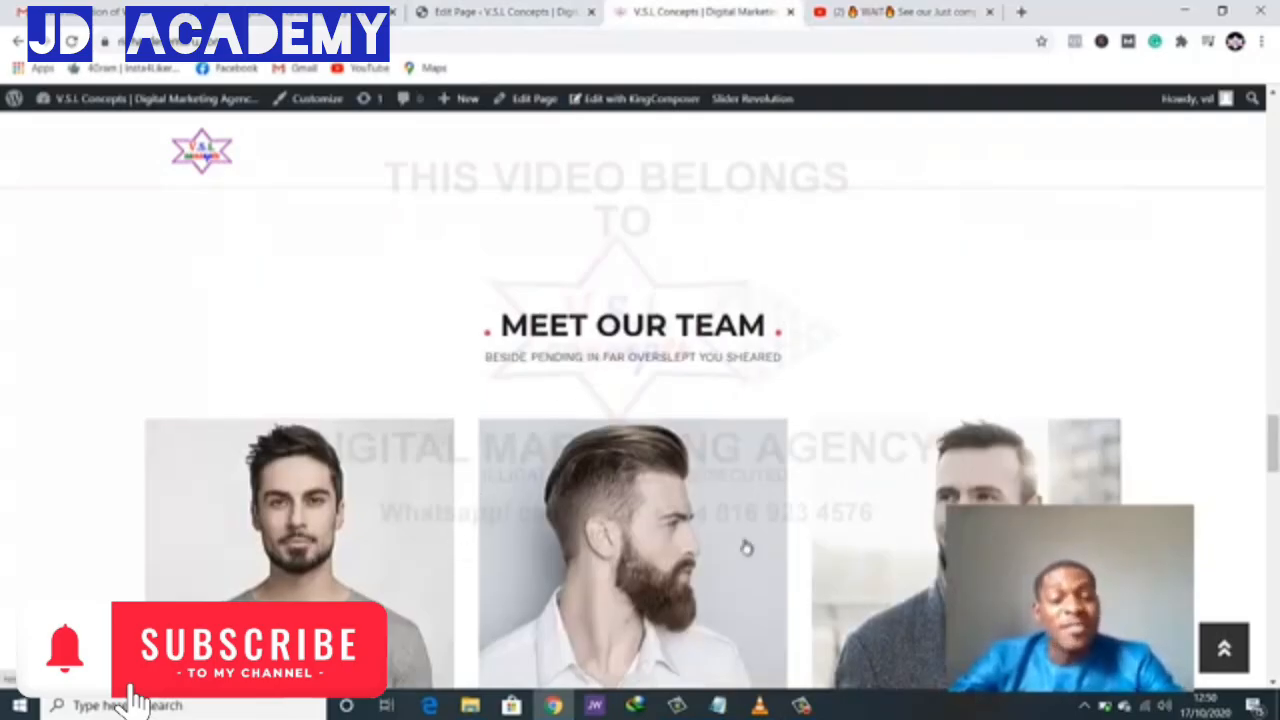
left_click(505, 12)
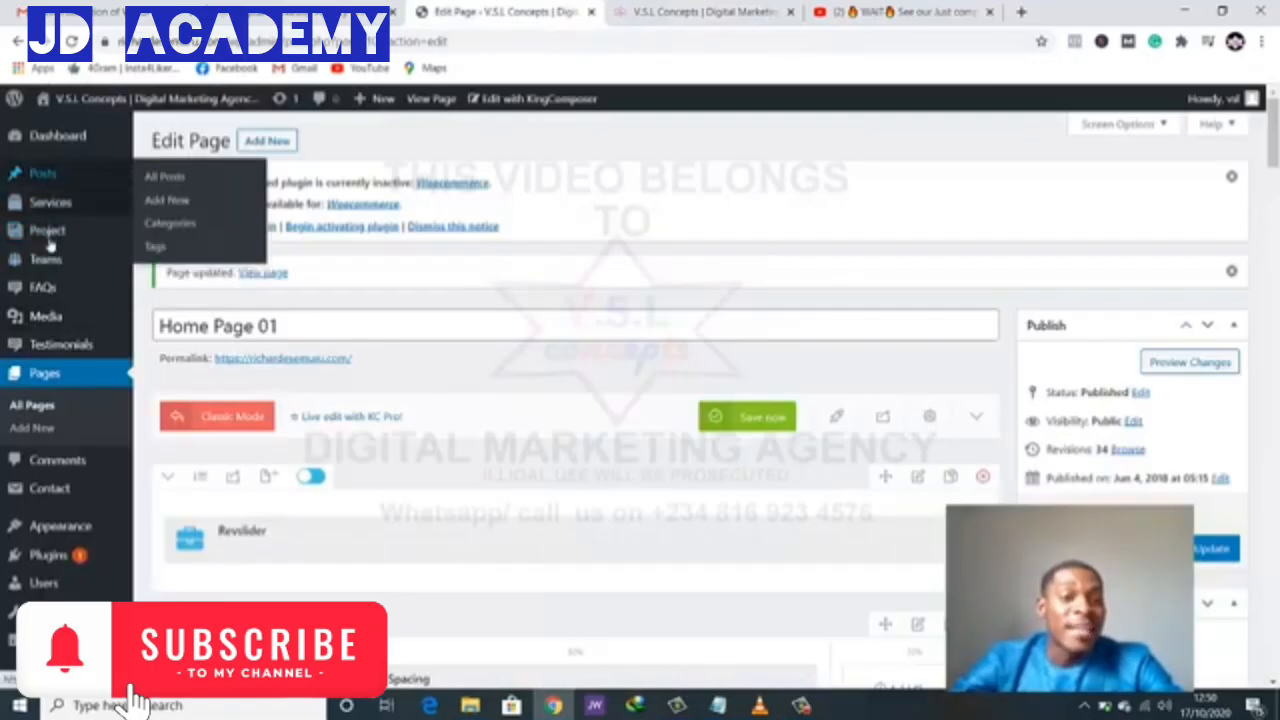
- Open Teams > All Members and edit the first team member
mouse_move(47, 265)
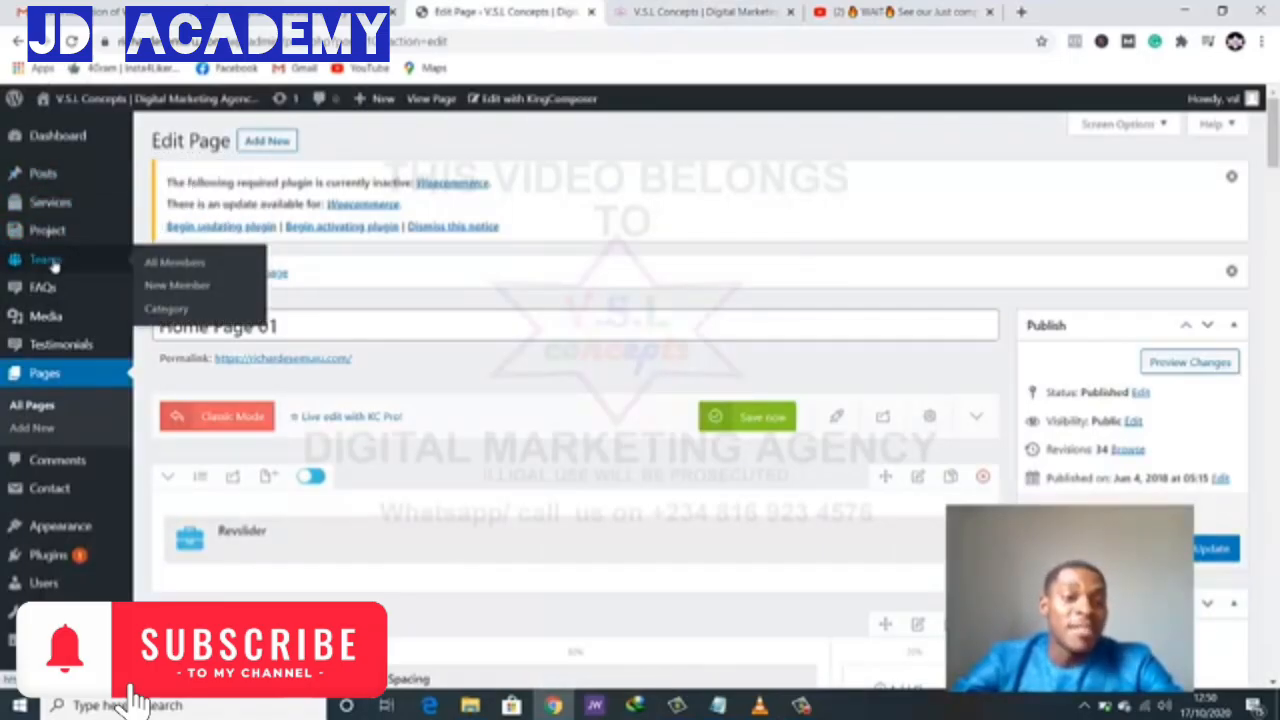
left_click(52, 261)
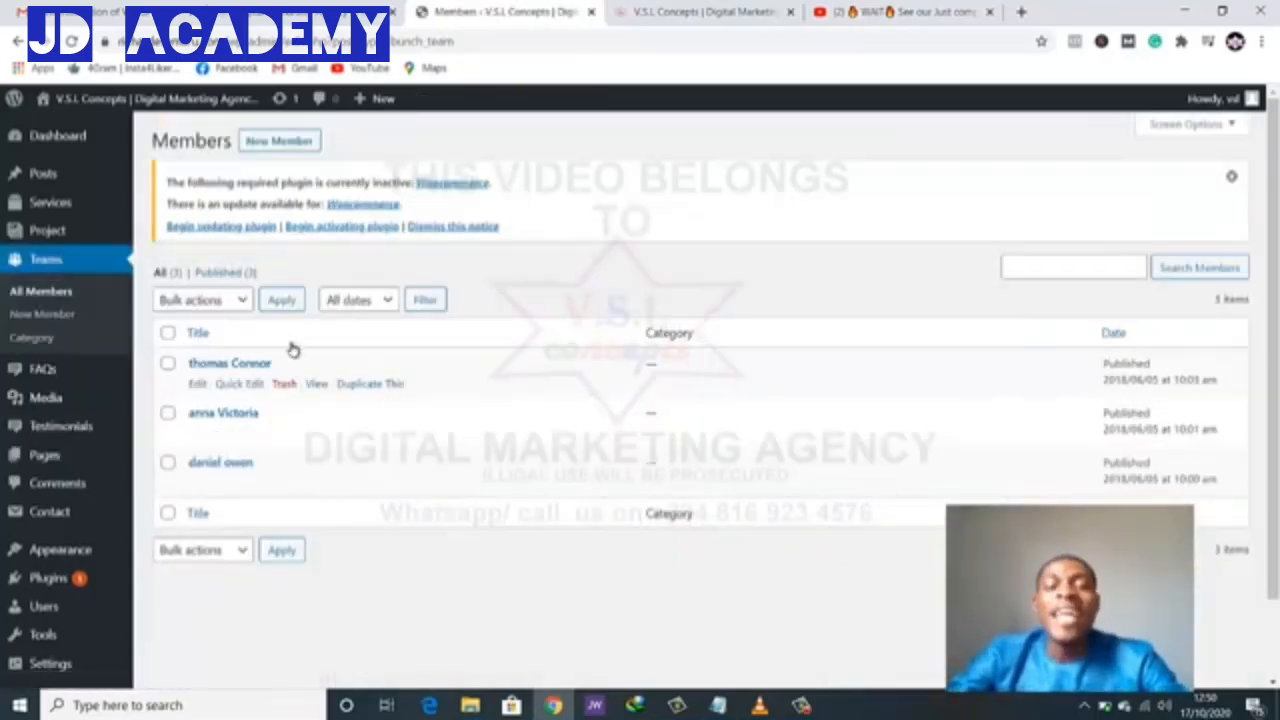
left_click(168, 413)
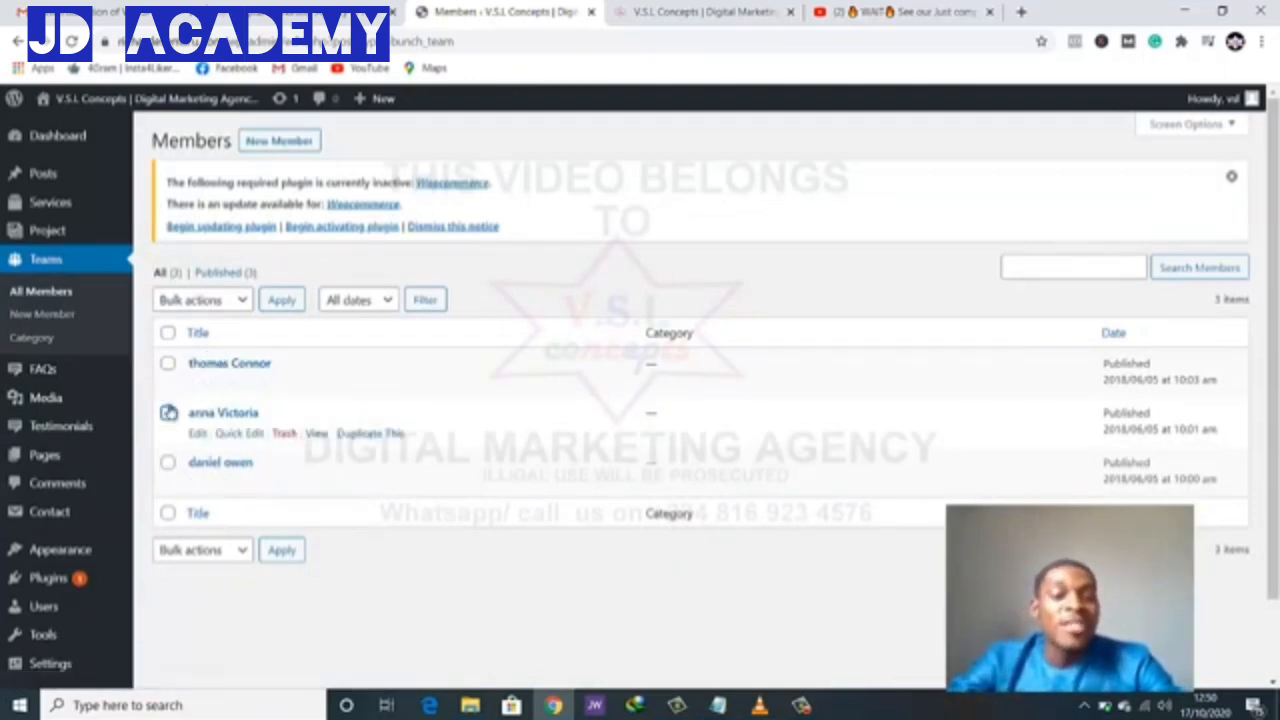
left_click(203, 366)
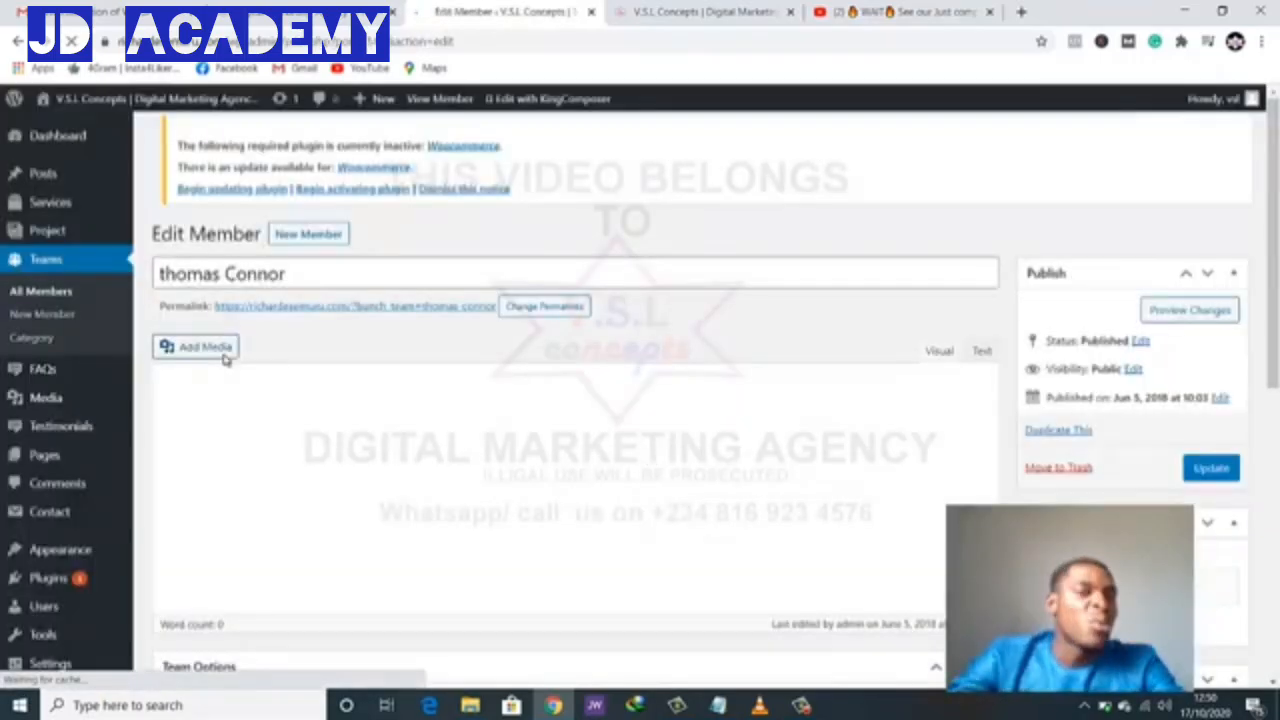
scroll(589, 374, "down", 3)
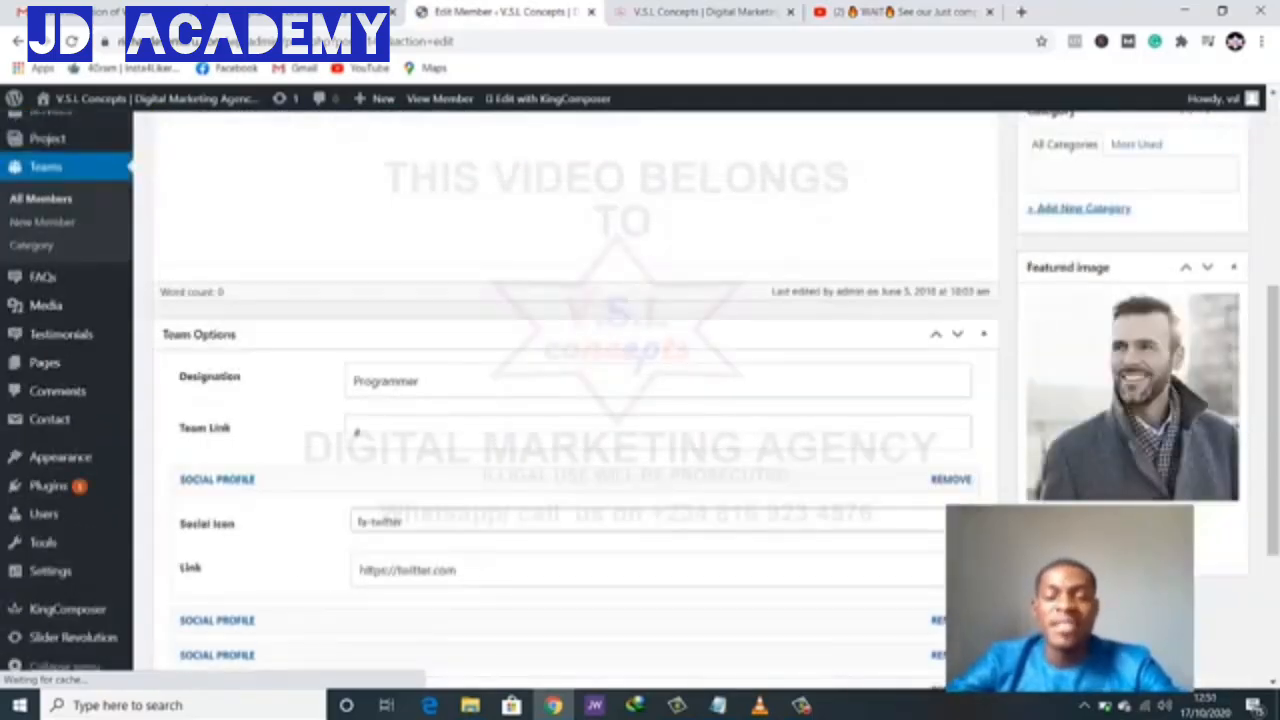
- Upload a new portrait photo and set it as the member's featured image
left_click(1088, 430)
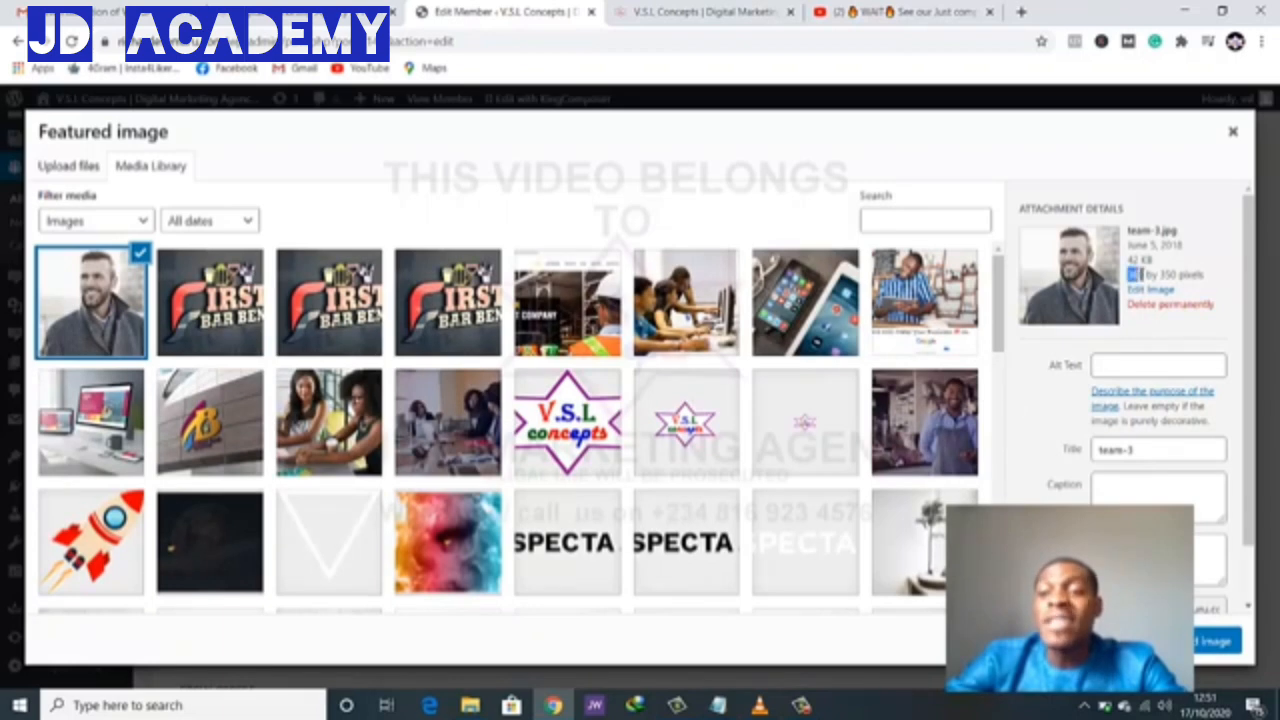
left_click(1151, 274)
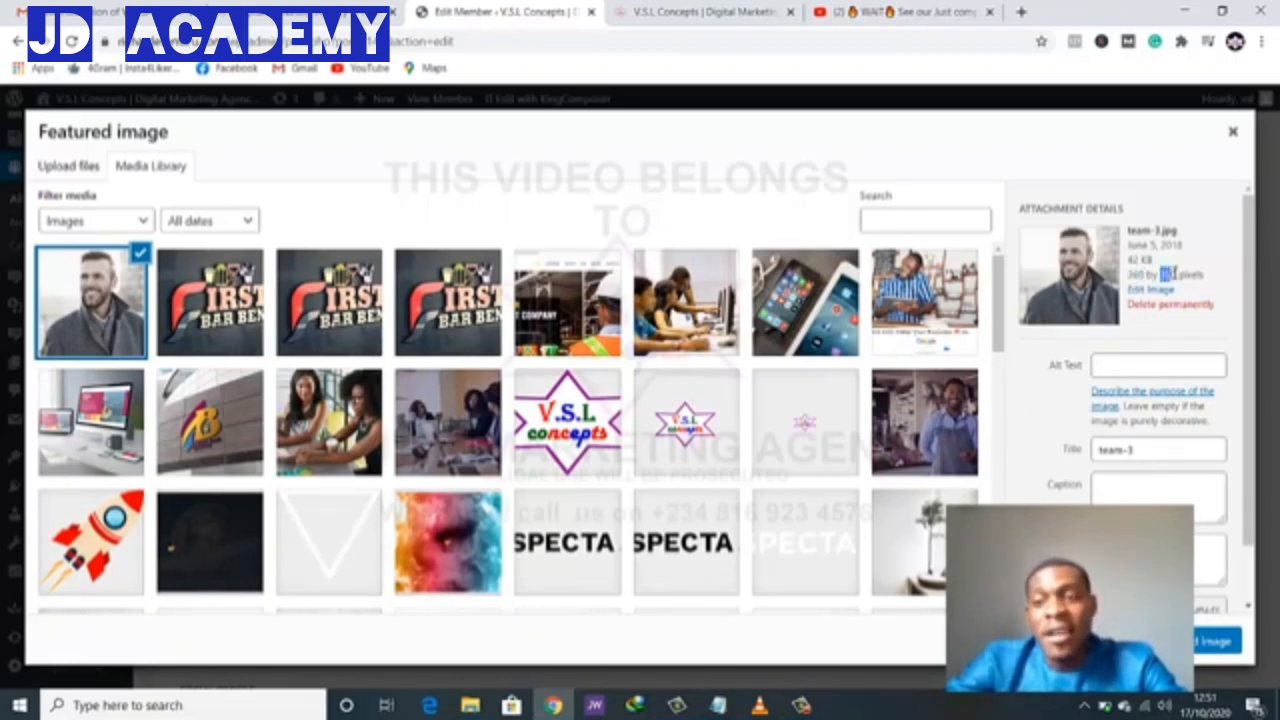
left_click(66, 166)
left_click(610, 400)
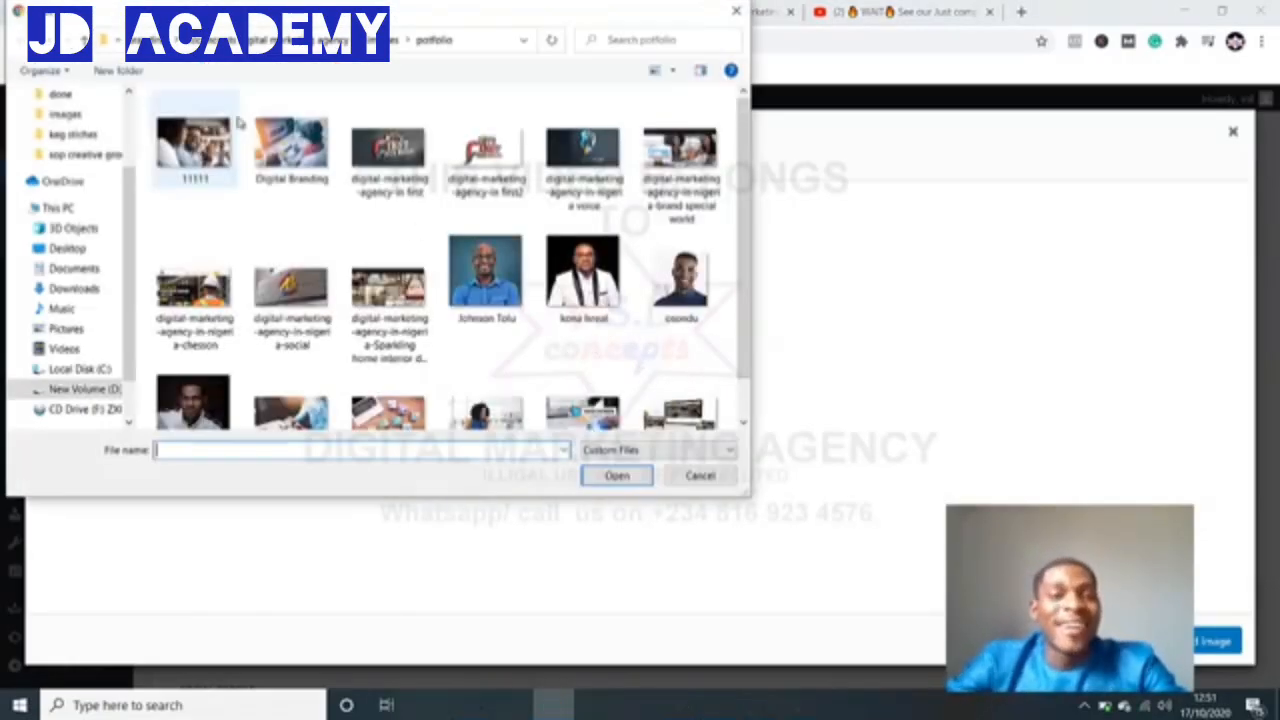
left_click(220, 401)
left_click(628, 480)
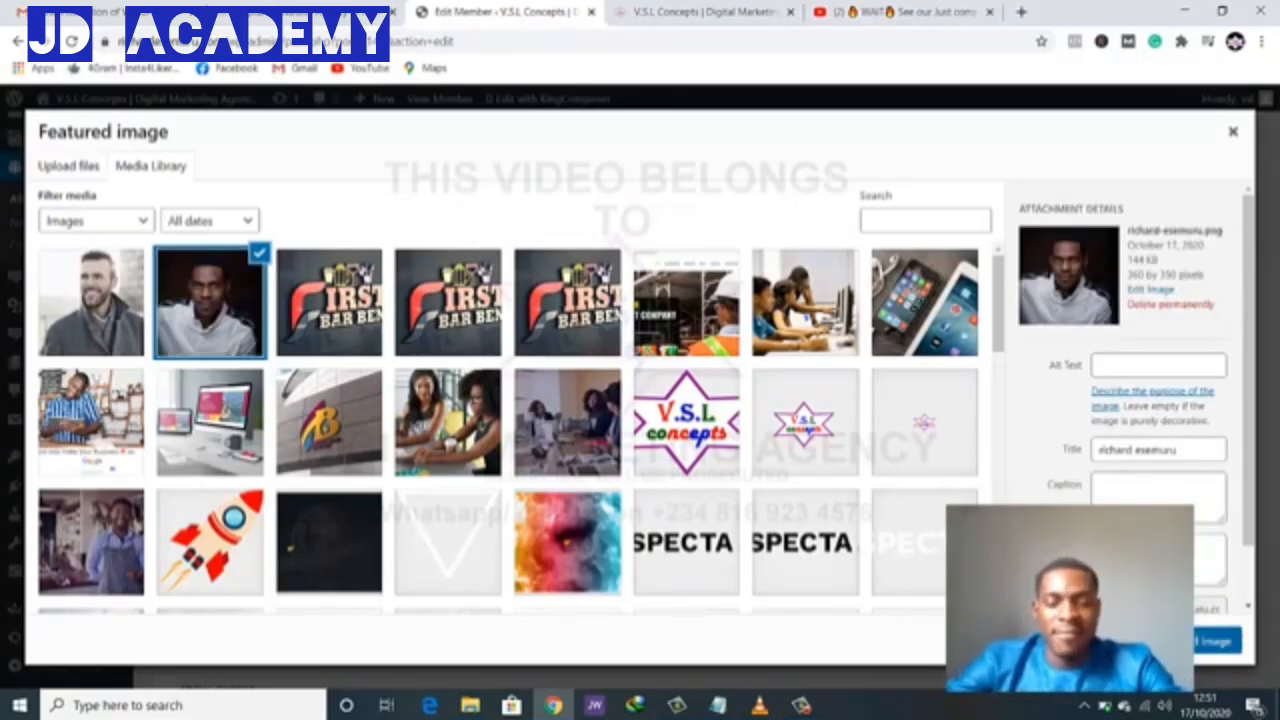
left_click(1181, 641)
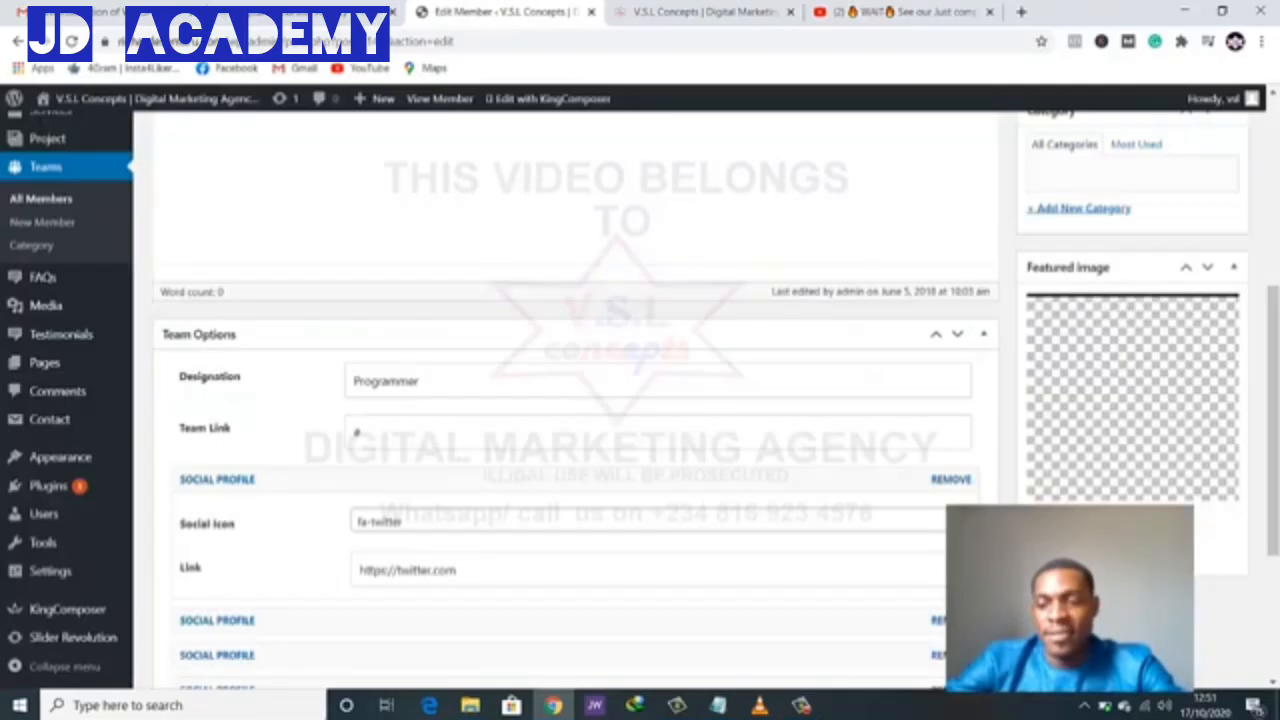
- Change the member's designation from Programmer to 'Digital Marker'
scroll(693, 508, "down", 2)
scroll(668, 470, "up", 1)
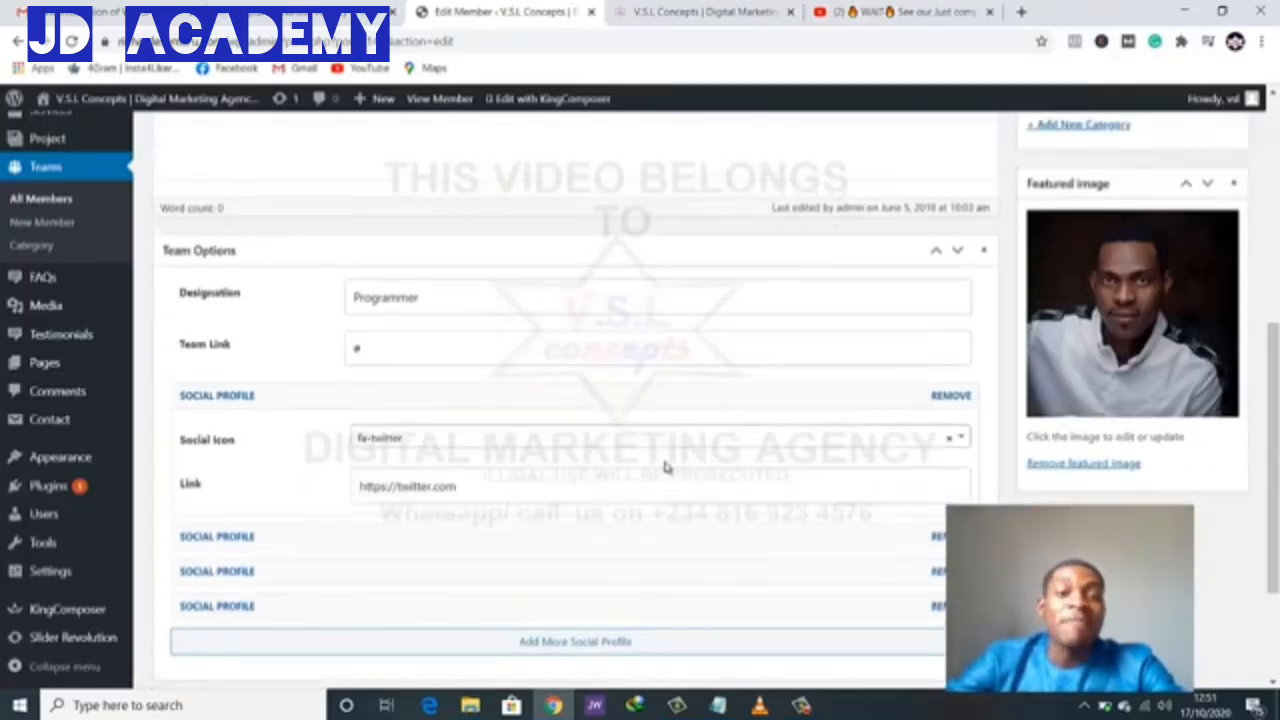
left_click(425, 299)
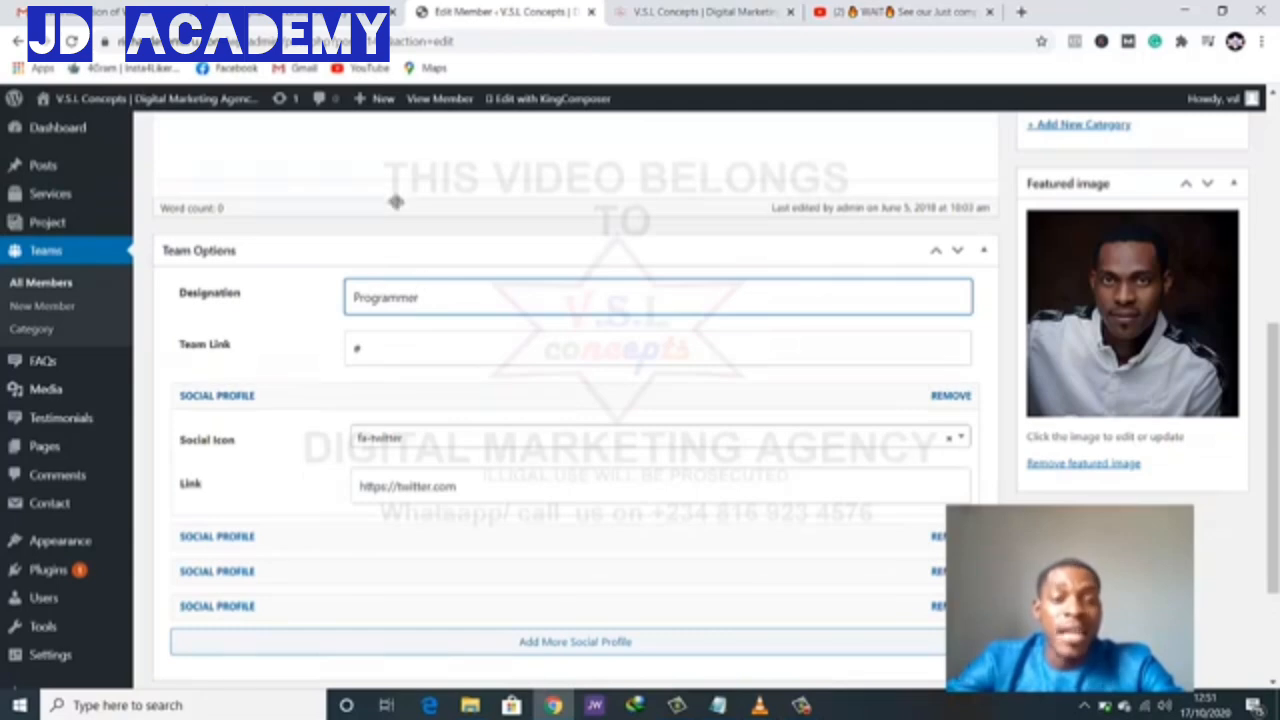
left_click(321, 20)
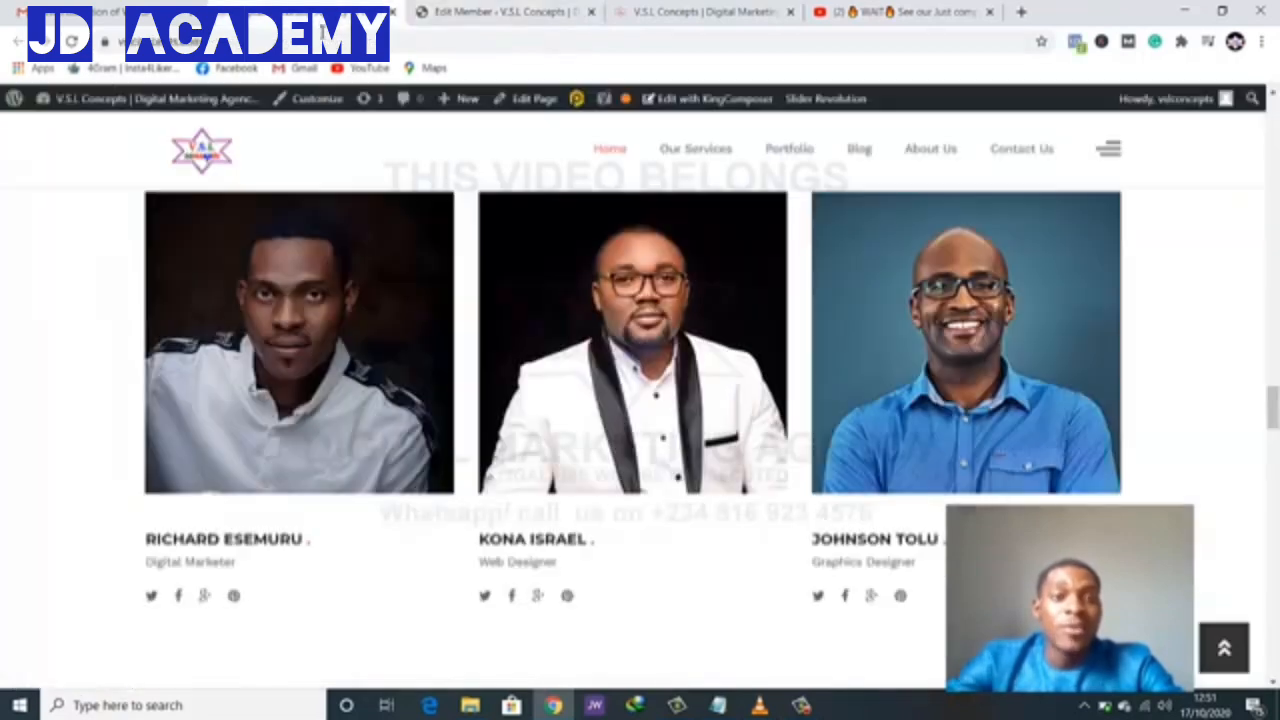
left_click(490, 12)
left_click_drag(407, 304, 331, 297)
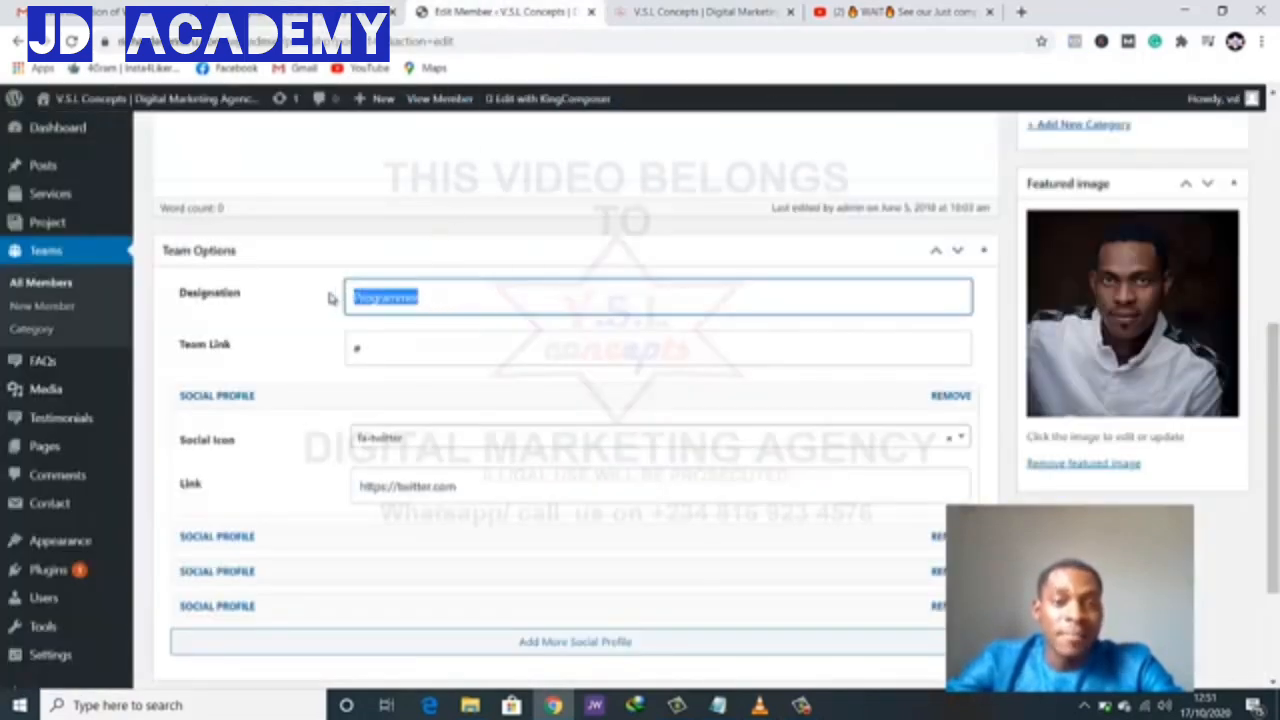
type("Digital")
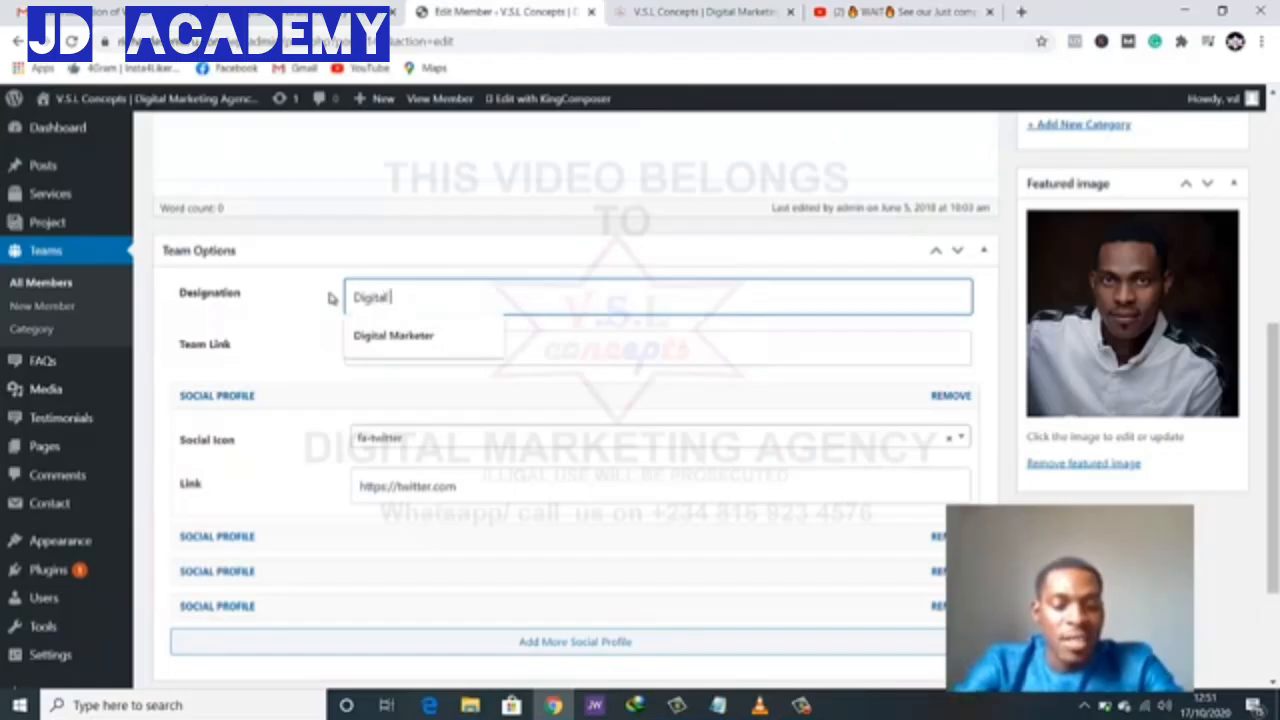
type(" Marker")
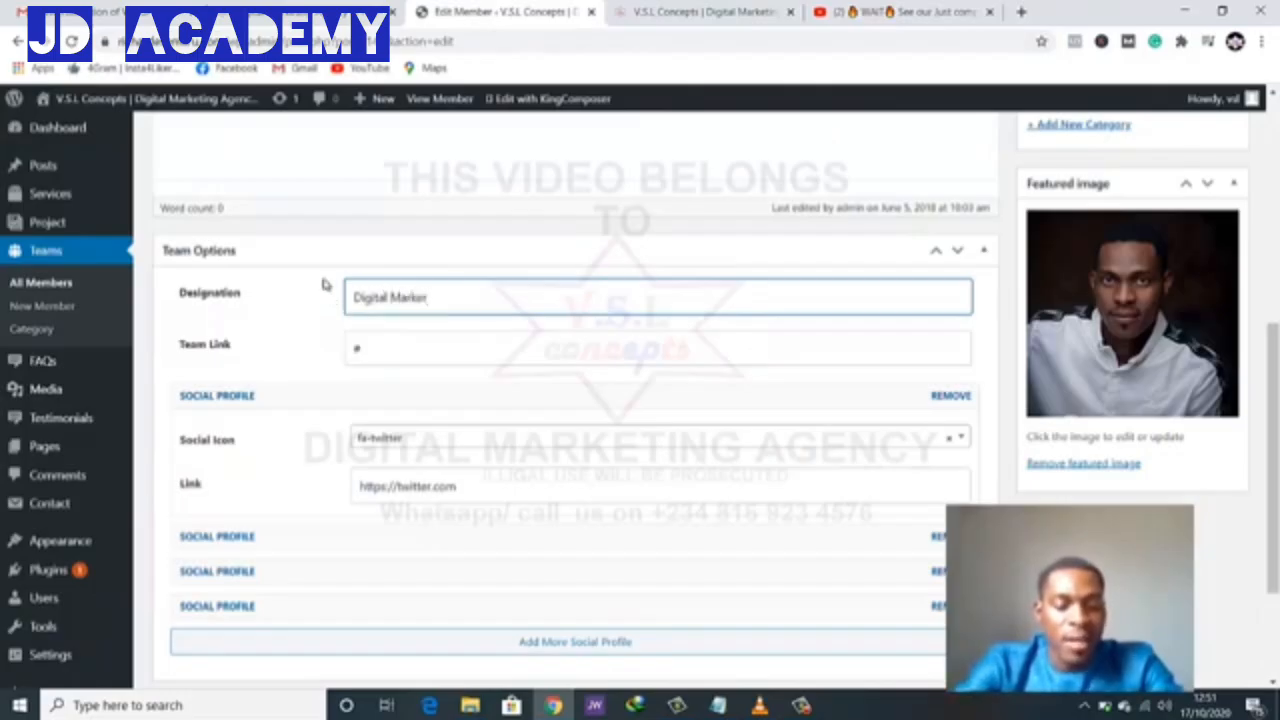
left_click(378, 343)
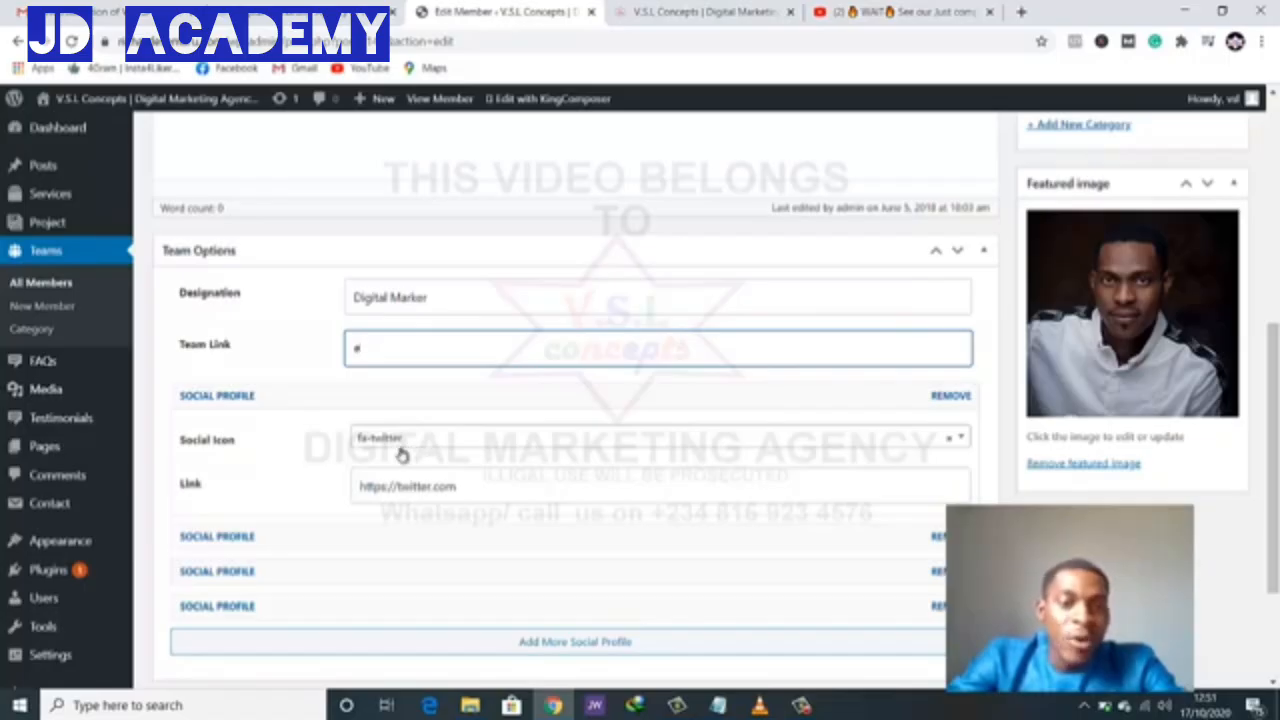
- Replace the member's title with a different person's name and update the member
scroll(400, 453, "down", 2)
scroll(400, 453, "up", 4)
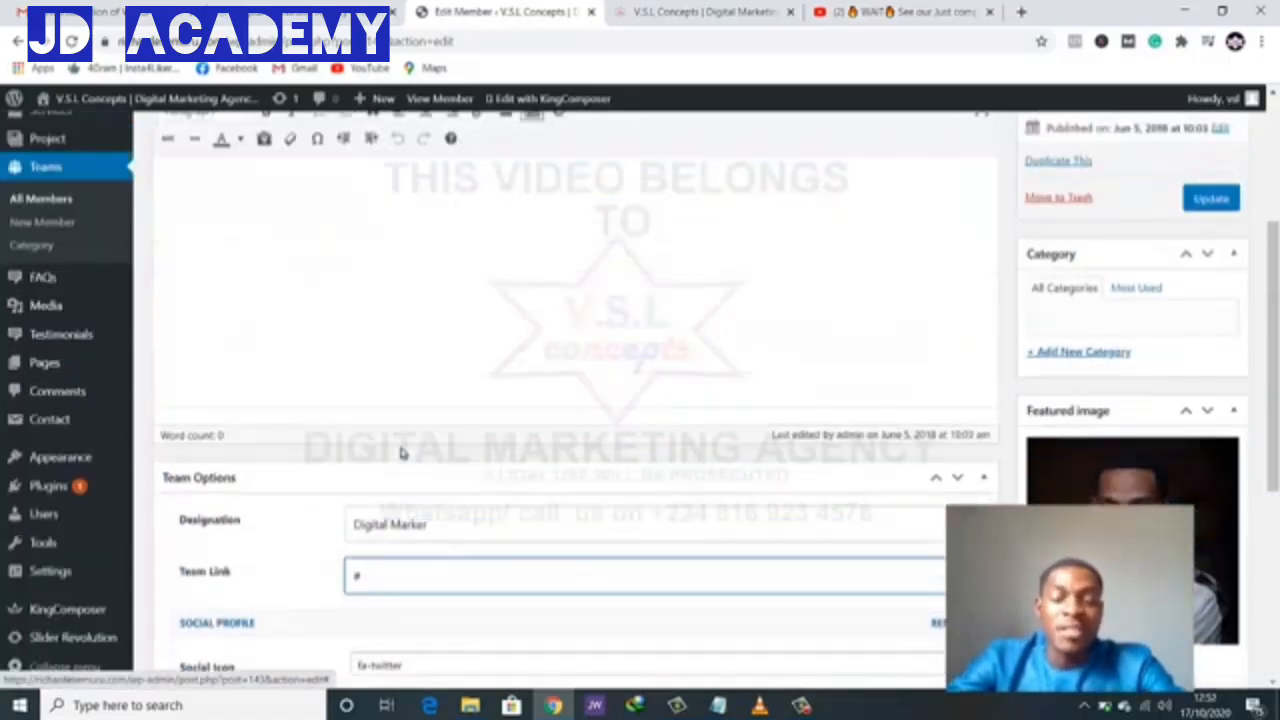
scroll(400, 453, "up", 3)
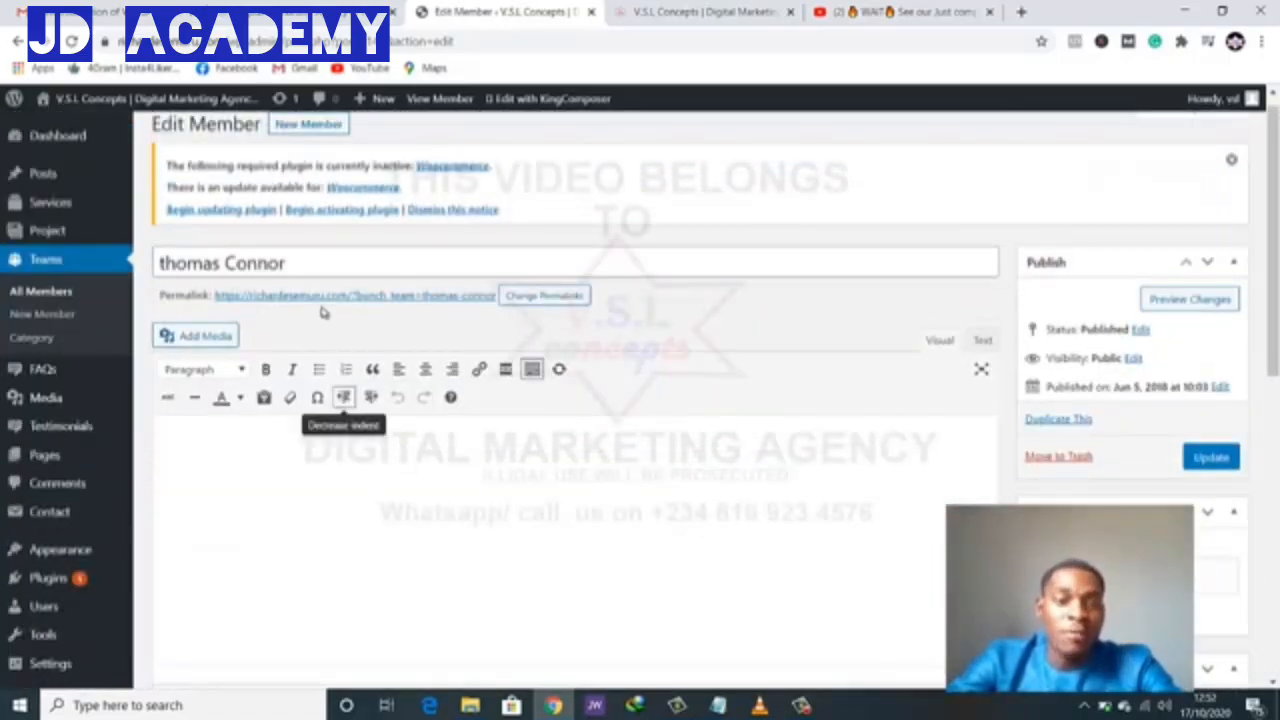
left_click_drag(317, 266, 113, 272)
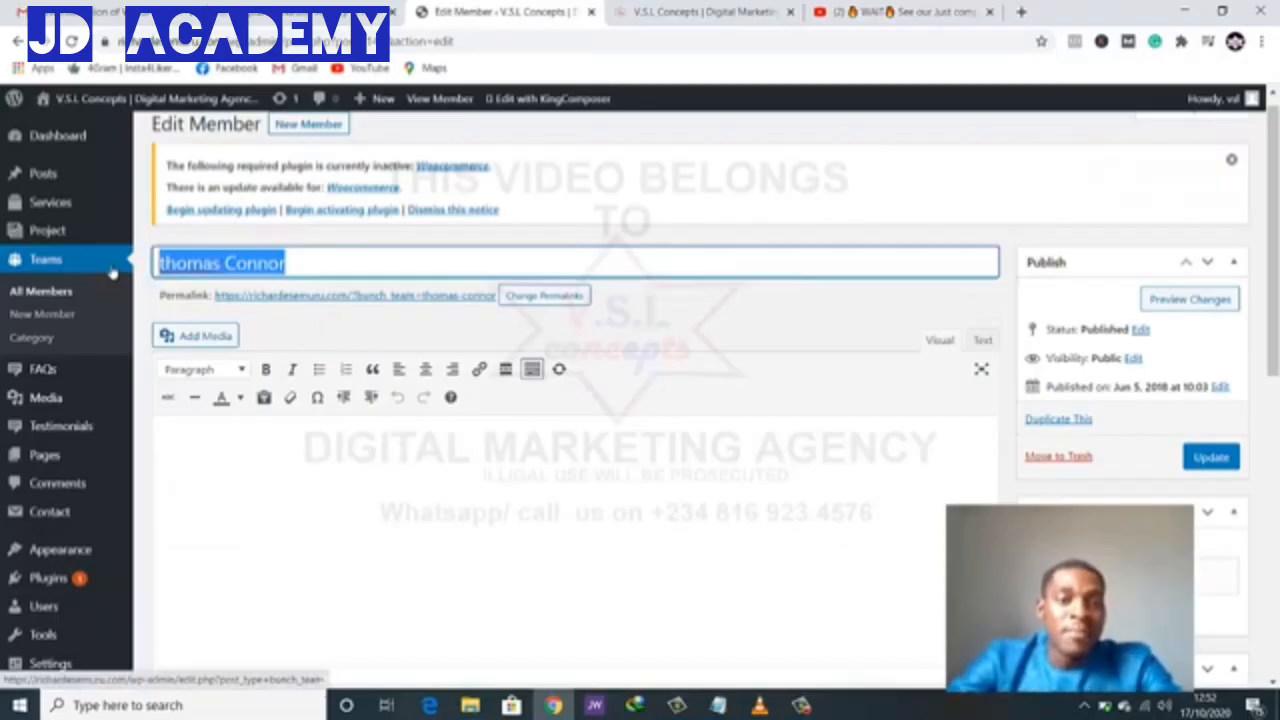
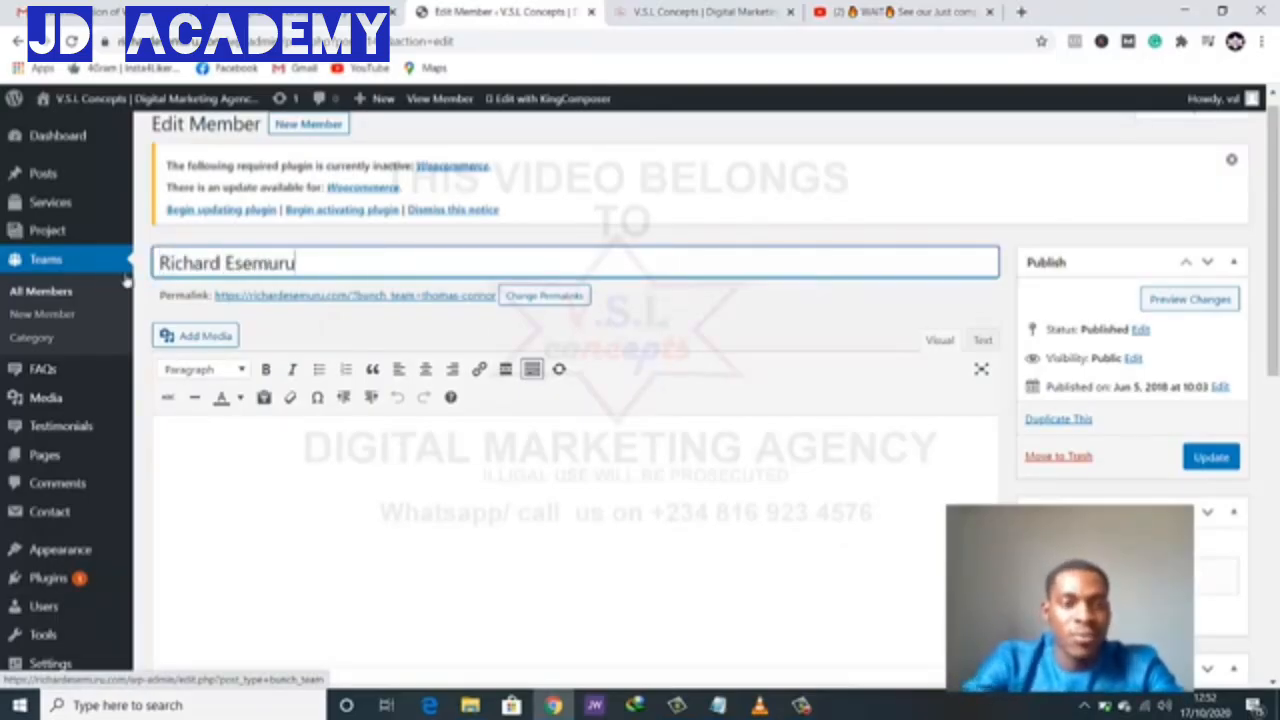
left_click(1203, 457)
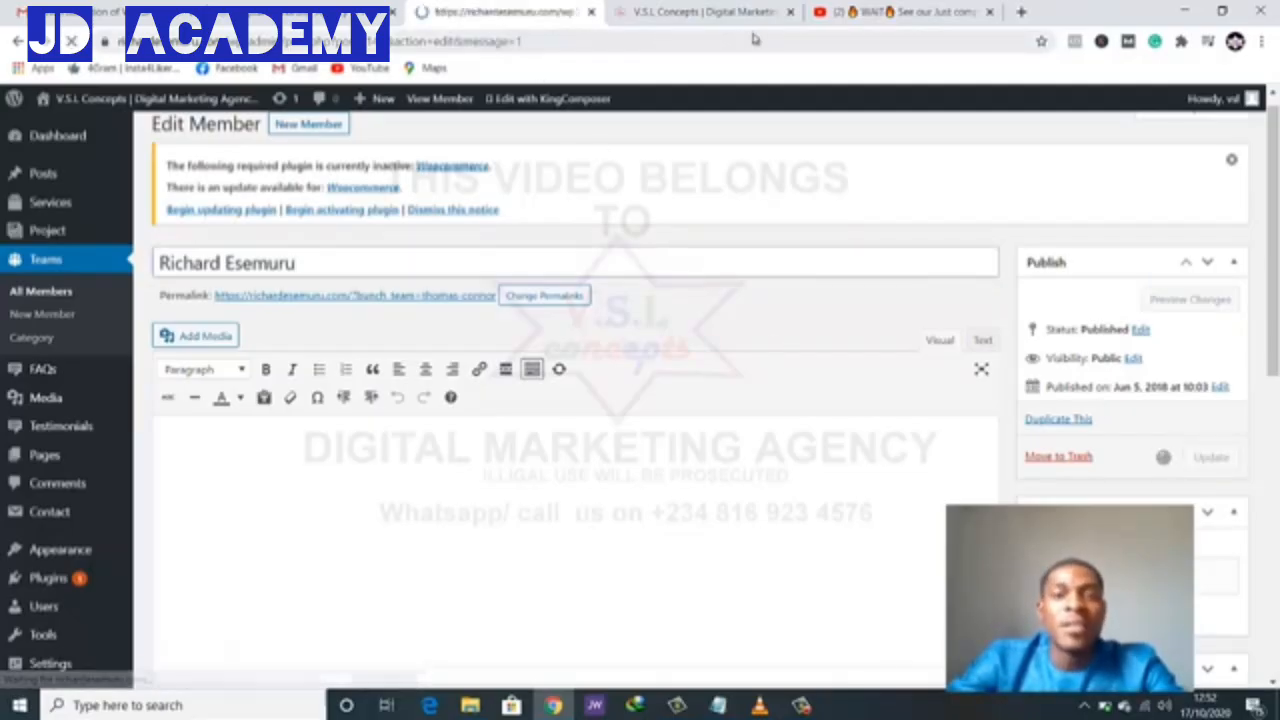
left_click(700, 11)
- Reload the homepage to check the renamed Digital Marker card under Meet Our Team, then return to Edit Member
left_click(74, 42)
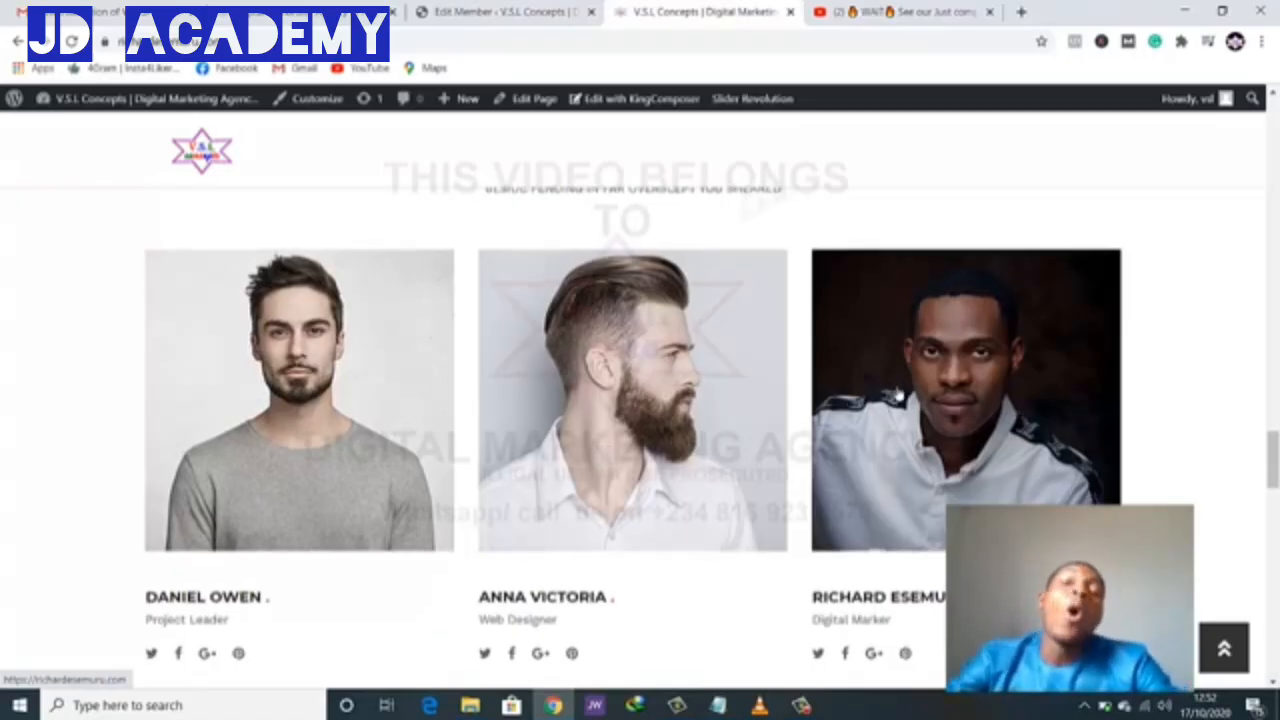
scroll(898, 395, "down", 2)
scroll(898, 395, "up", 2)
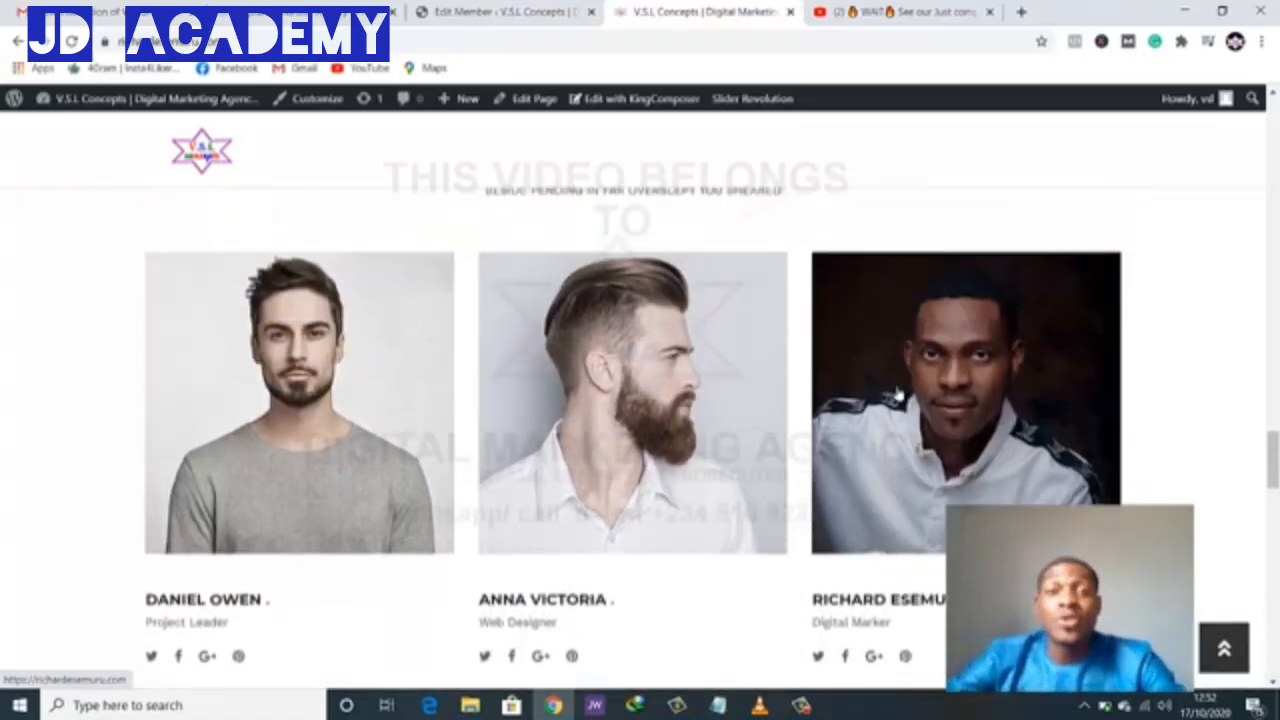
scroll(898, 395, "up", 2)
scroll(811, 314, "down", 4)
scroll(814, 309, "down", 4)
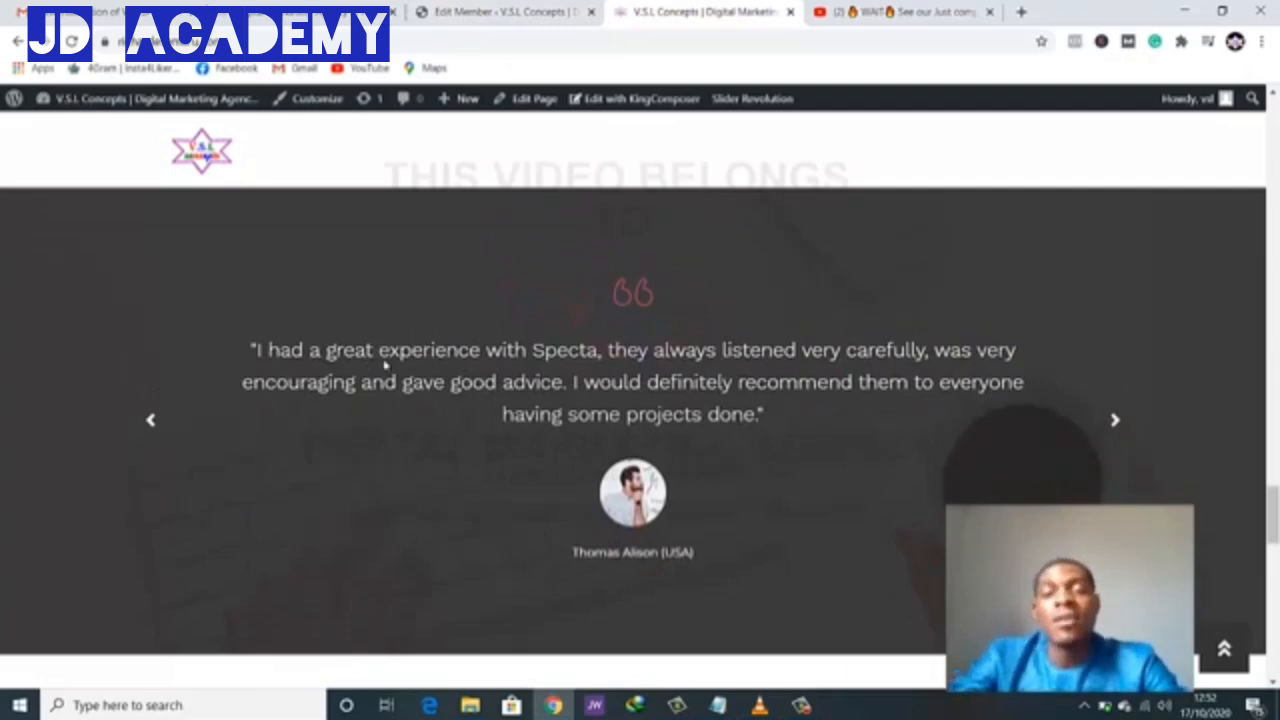
left_click(497, 8)
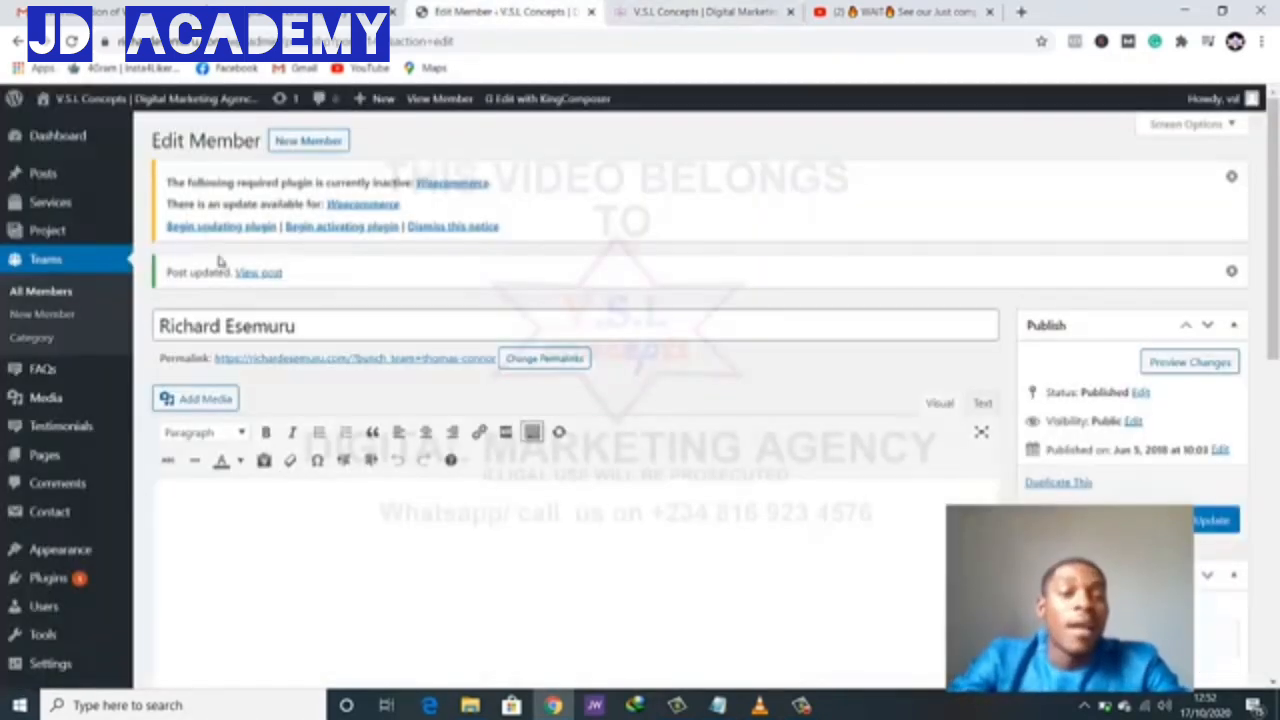
- Open the first testimonial from the Testimonials list for editing
mouse_move(66, 428)
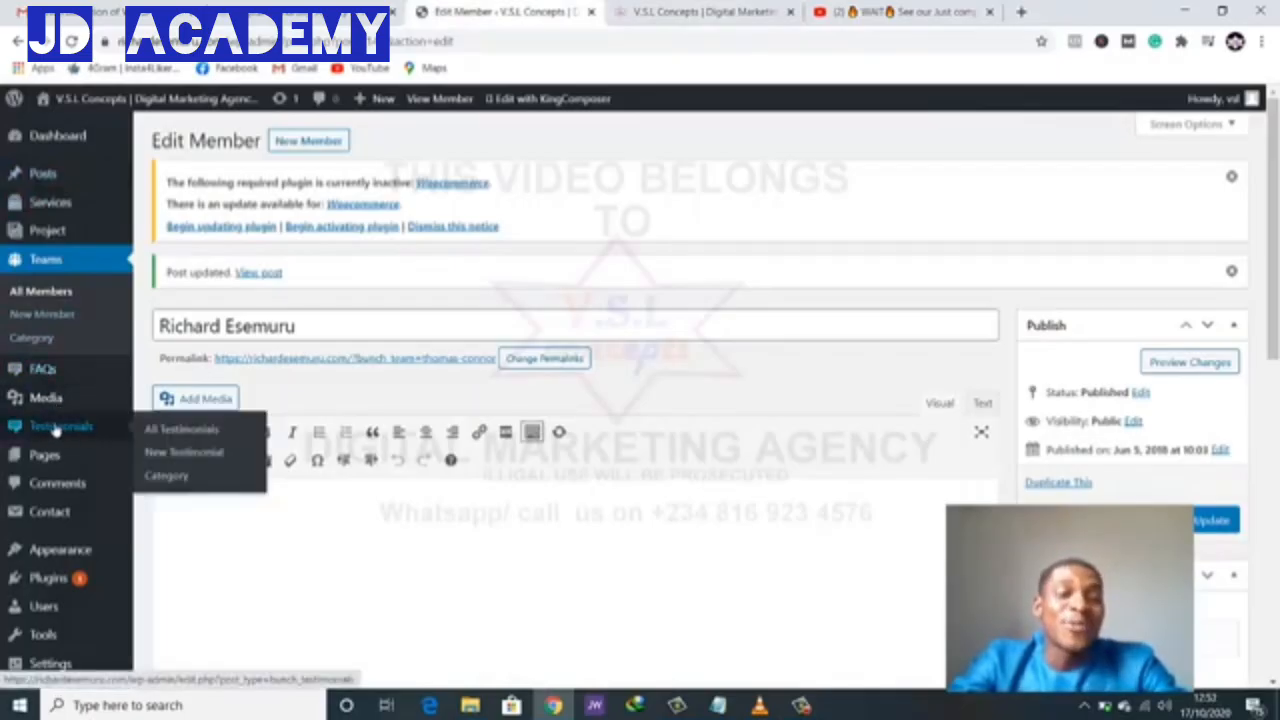
left_click(57, 427)
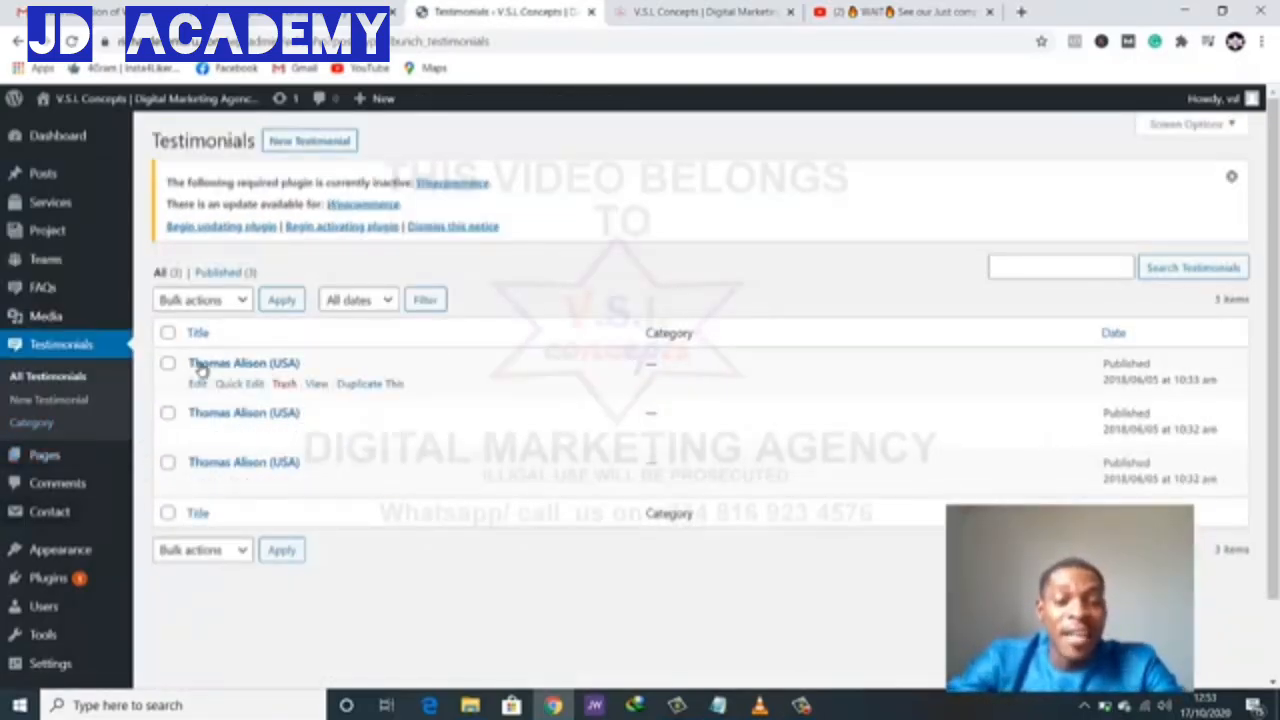
left_click(203, 369)
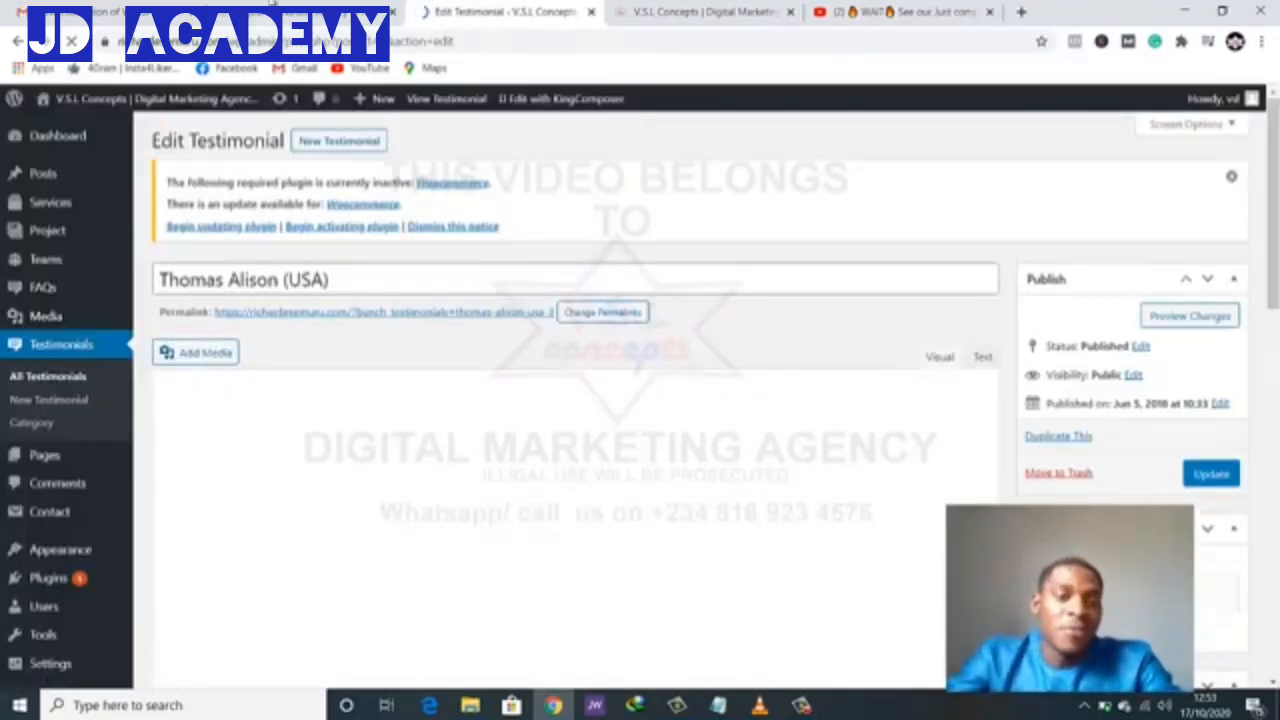
- Step through the testimonial slider on the live homepage, then return to the testimonial editor
left_click(252, 12)
scroll(539, 430, "down", 4)
scroll(539, 430, "down", 10)
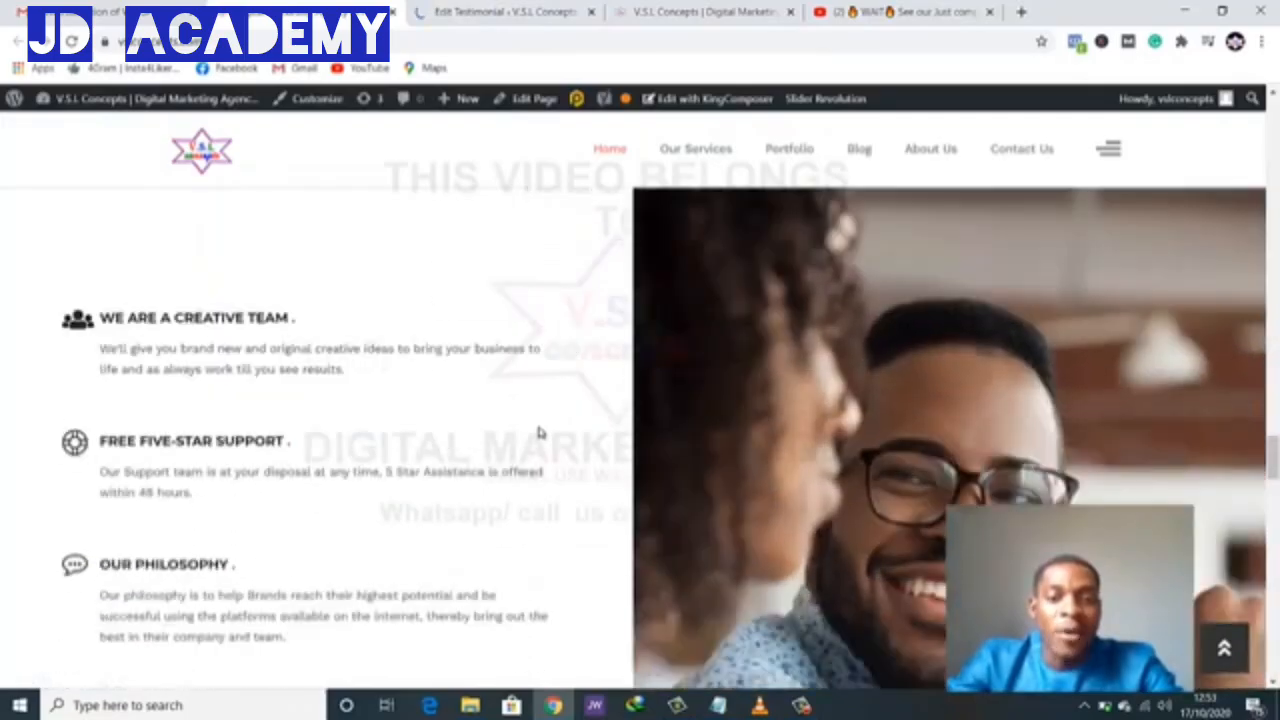
scroll(539, 432, "up", 1)
scroll(539, 432, "down", 2)
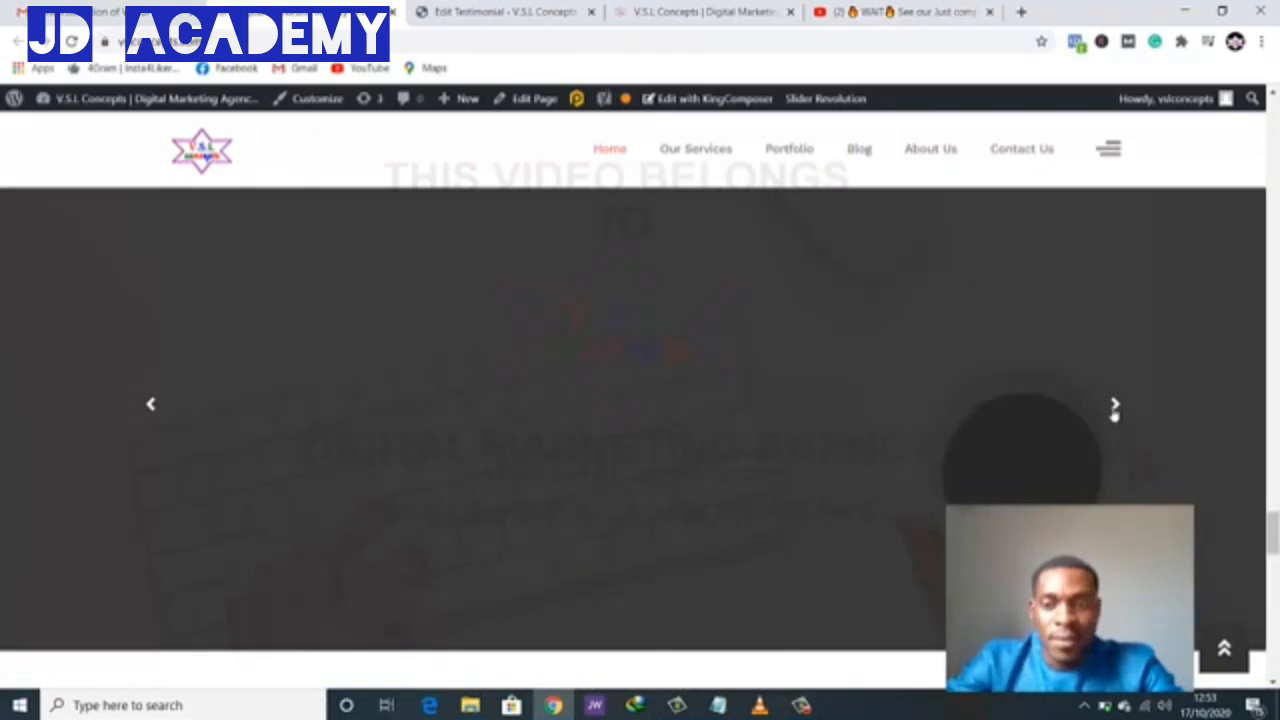
left_click(1115, 406)
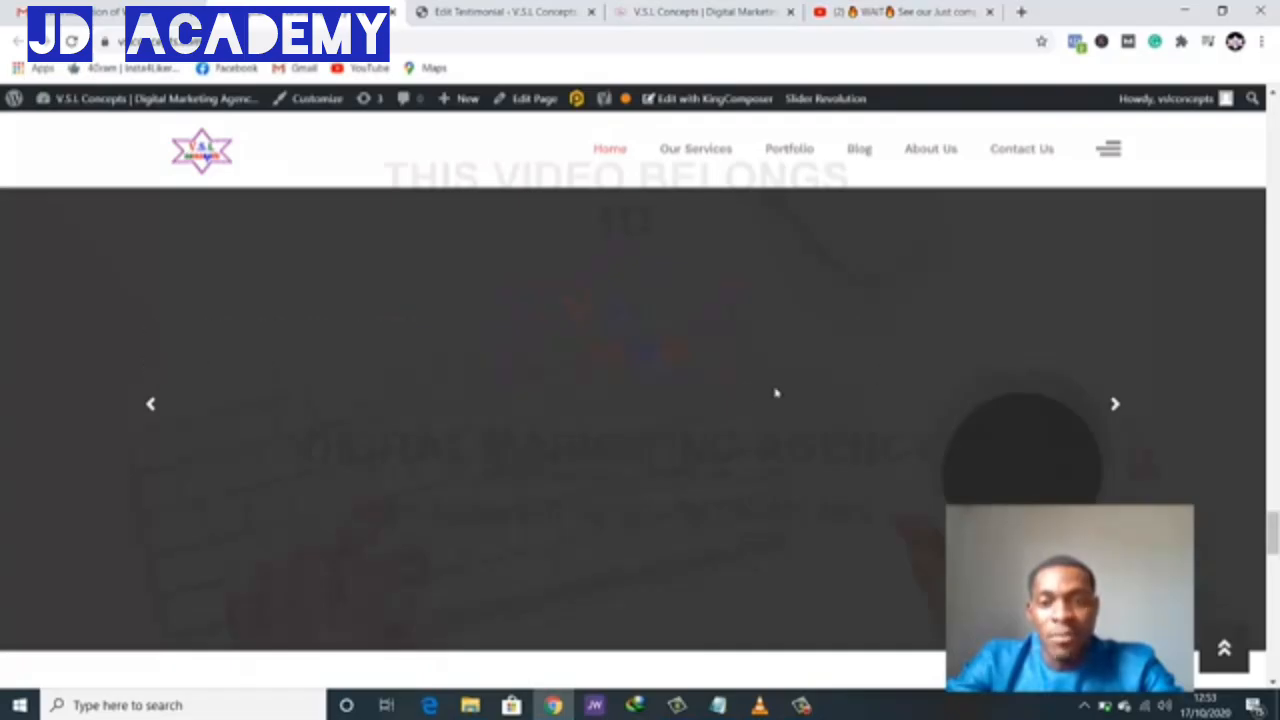
left_click(467, 14)
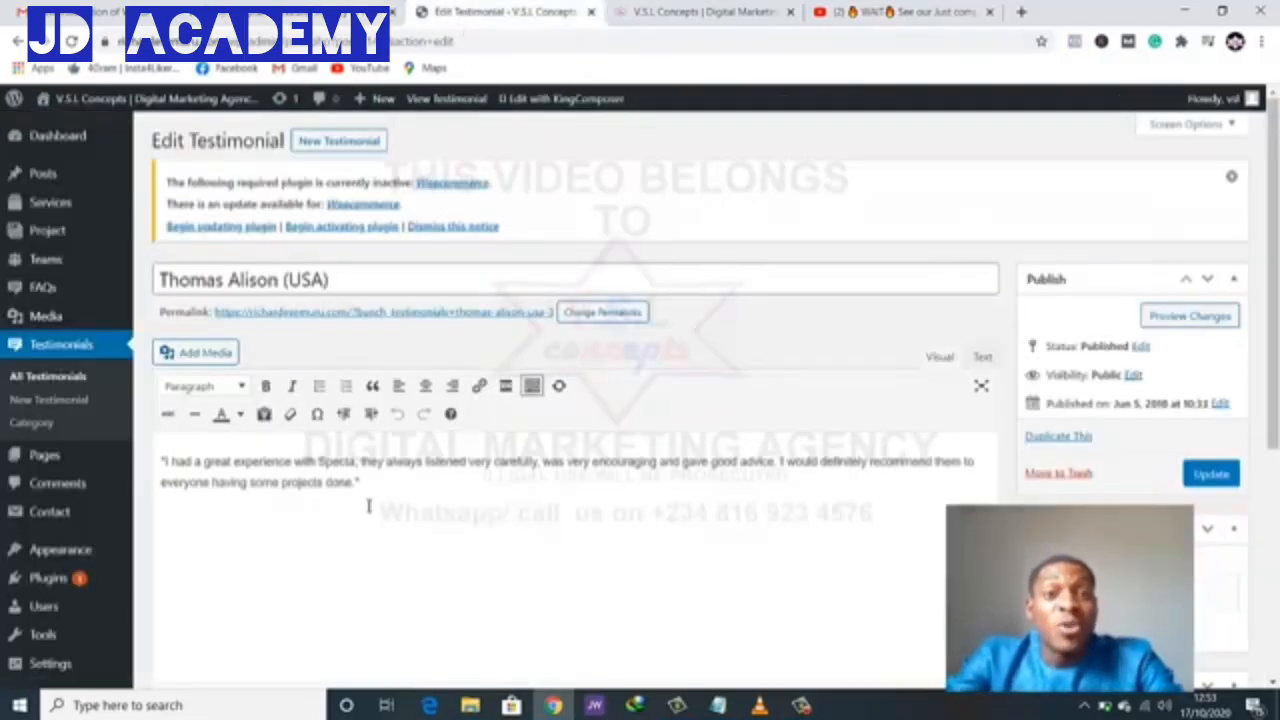
- Replace the testimonial's title with a new author name
left_click(352, 280)
left_click_drag(352, 280, 155, 283)
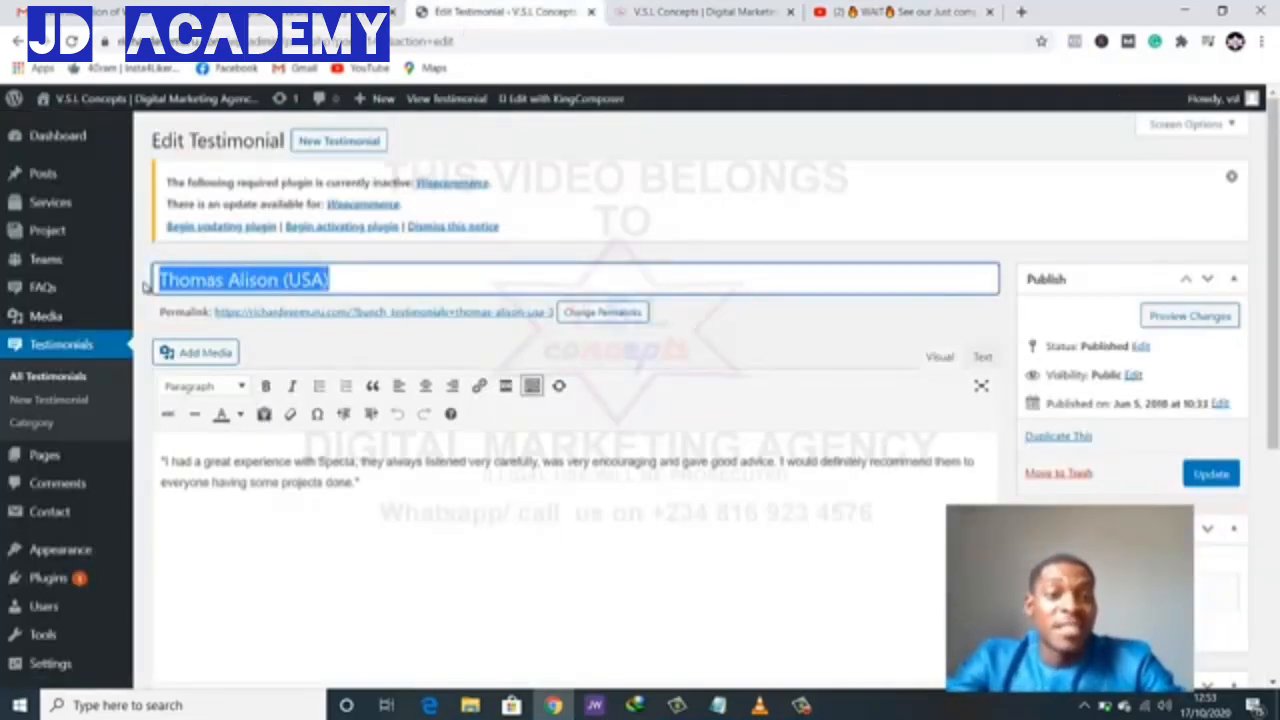
type("John")
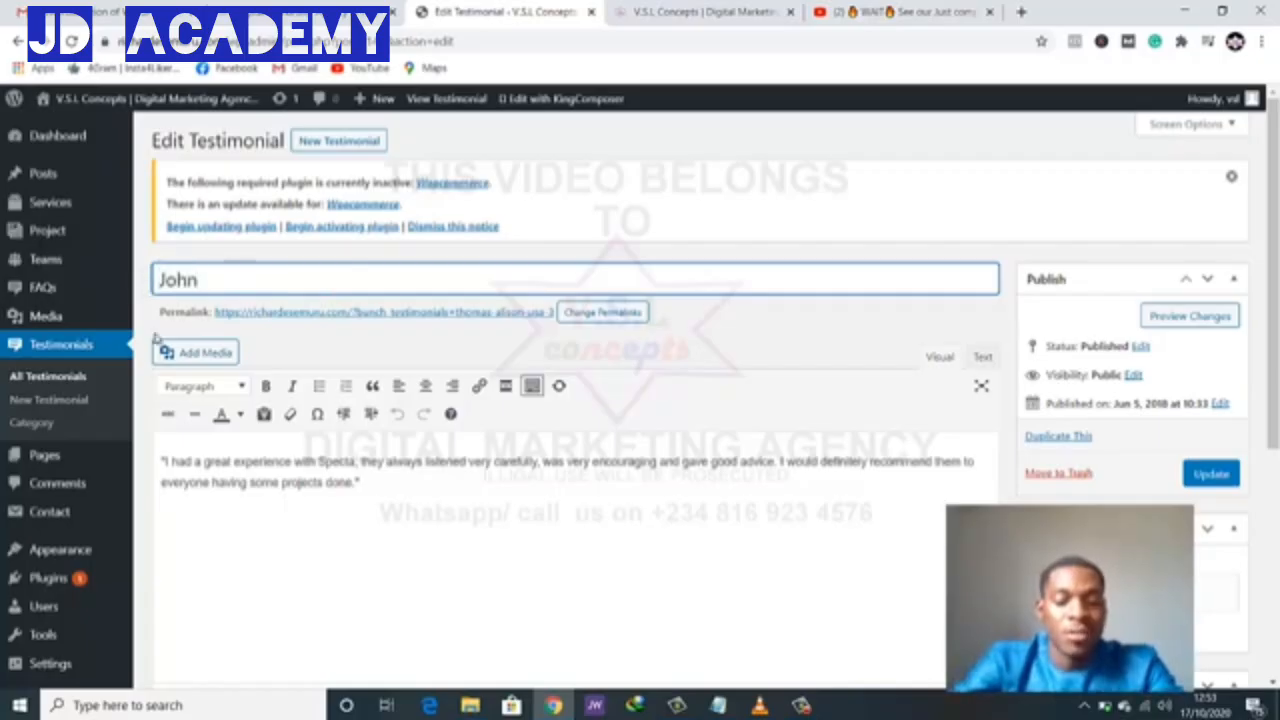
- Change the quote to 'My name is this an his and this' and update the testimonial
left_click_drag(374, 485, 138, 452)
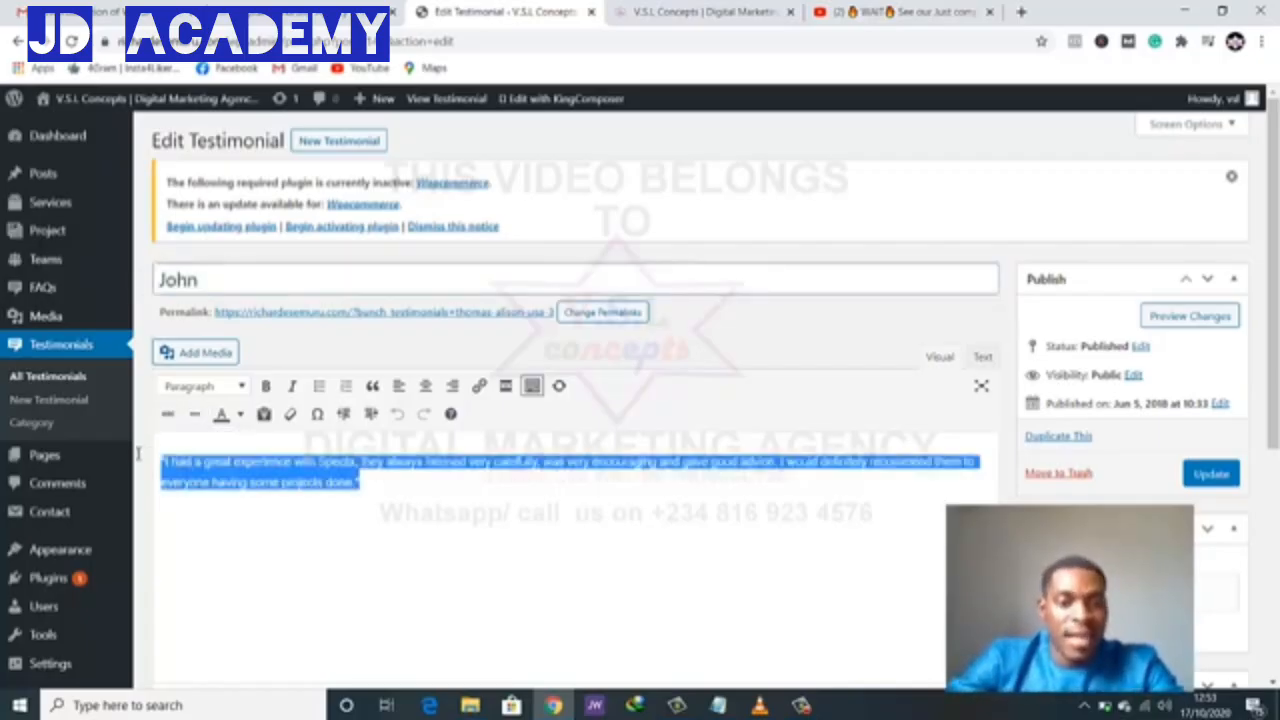
type("My name")
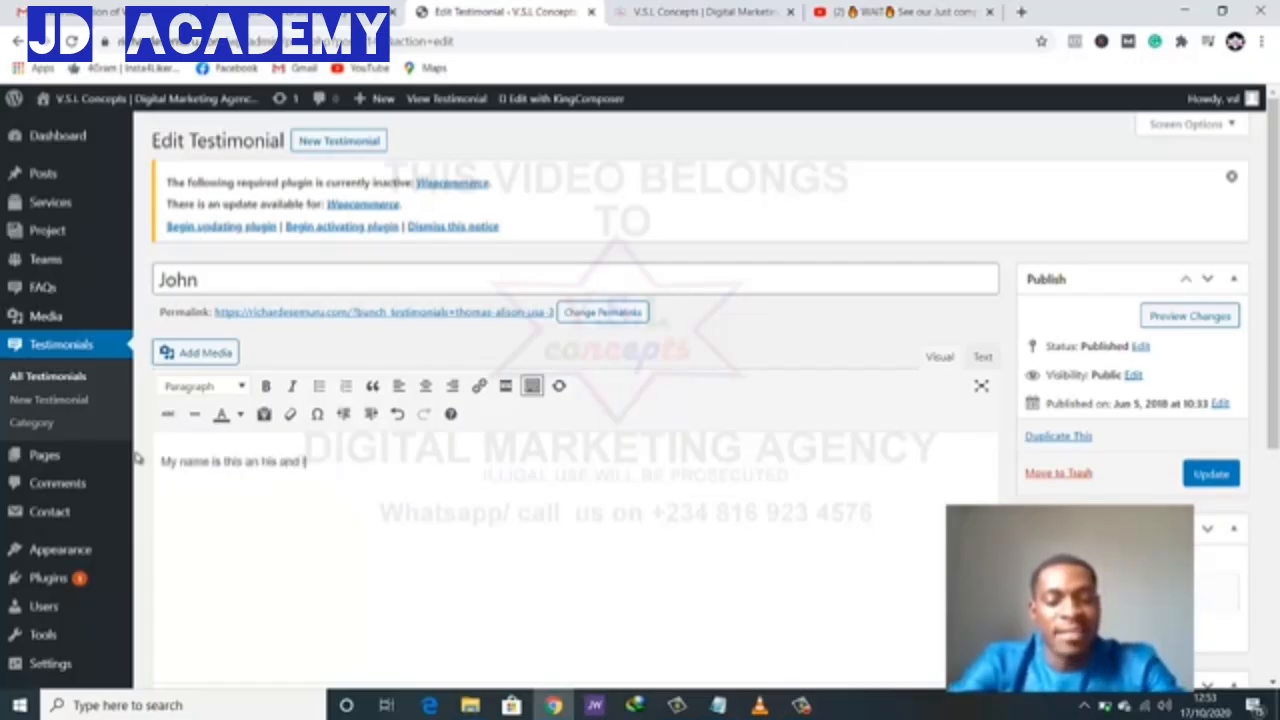
type("is this an his and this")
scroll(254, 526, "down", 5)
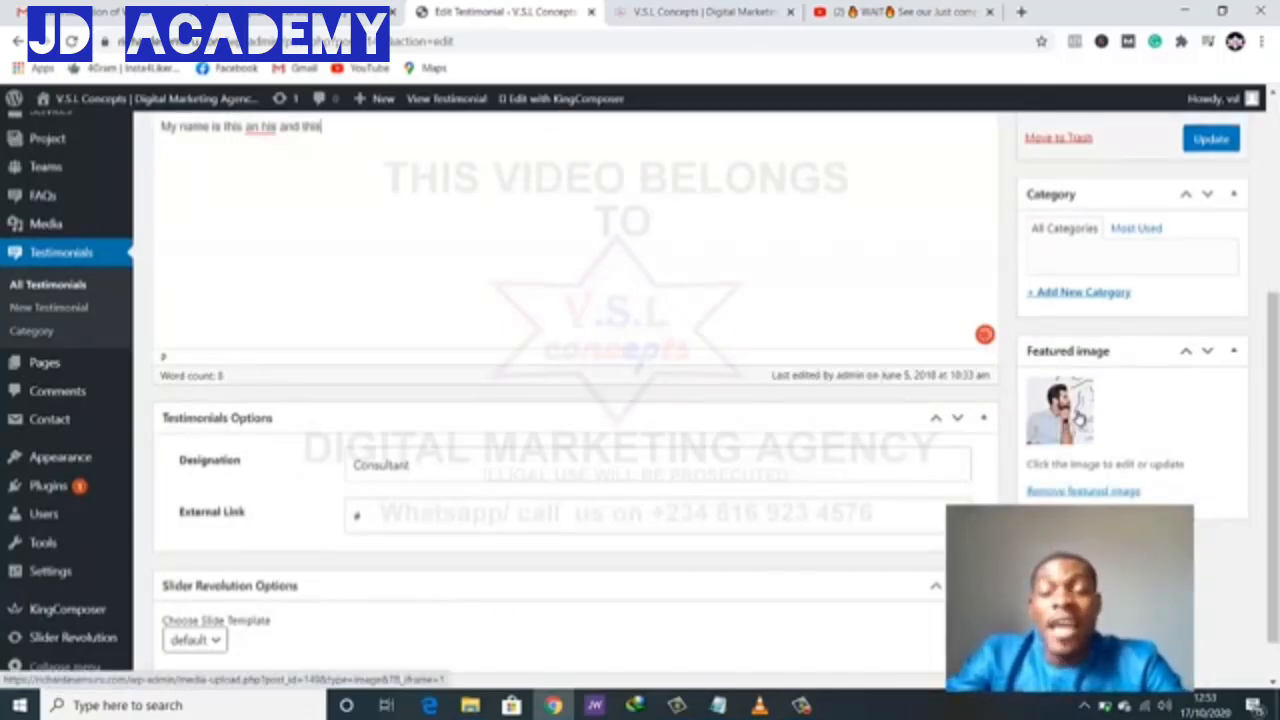
scroll(1068, 410, "up", 2)
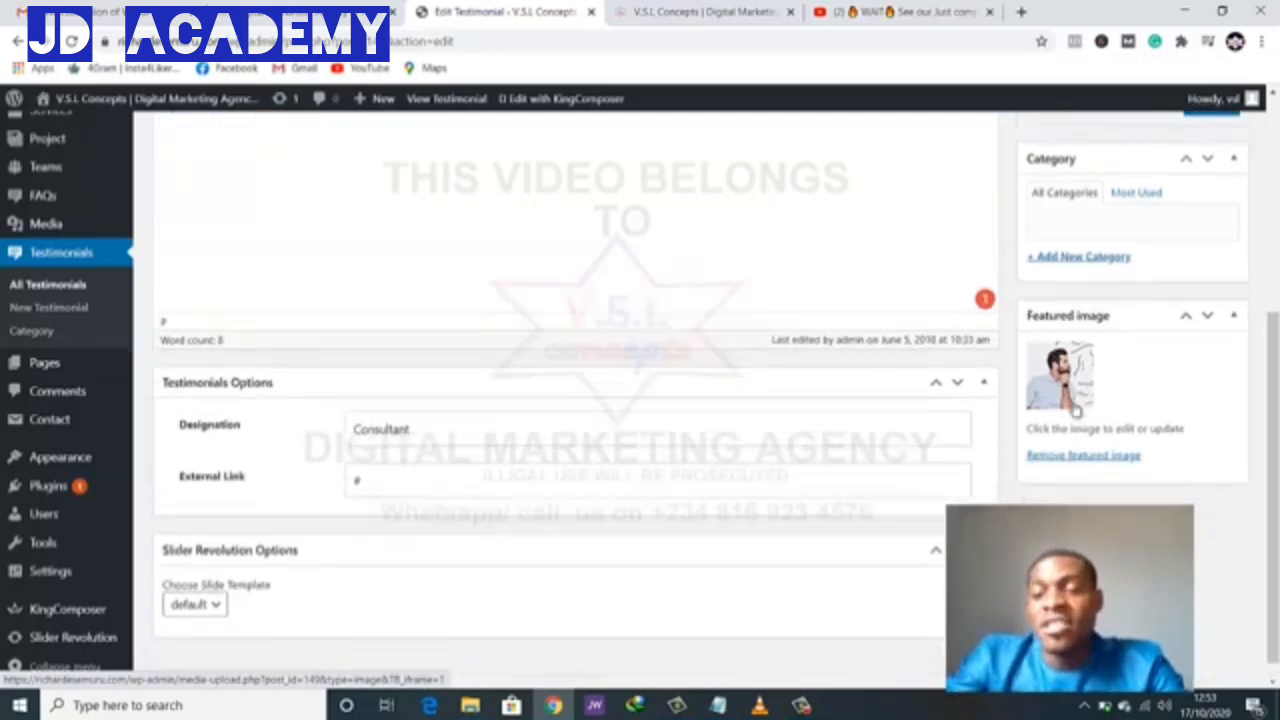
left_click(1203, 251)
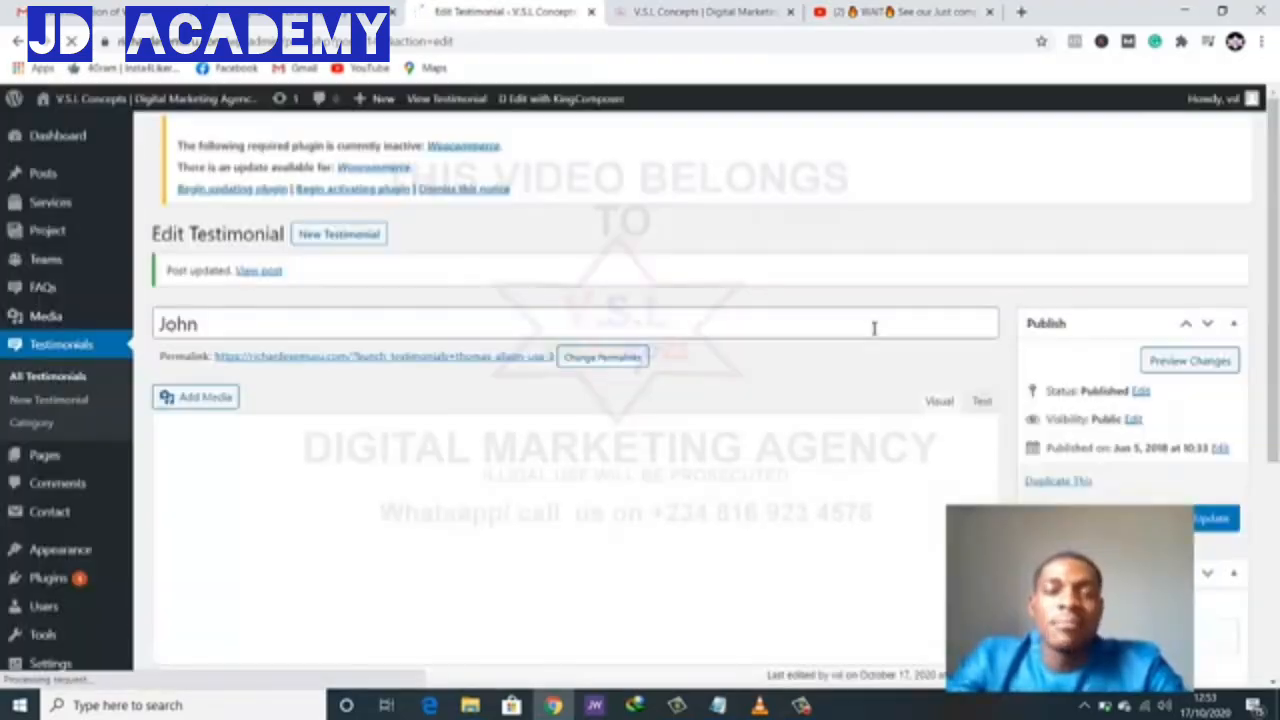
left_click(720, 18)
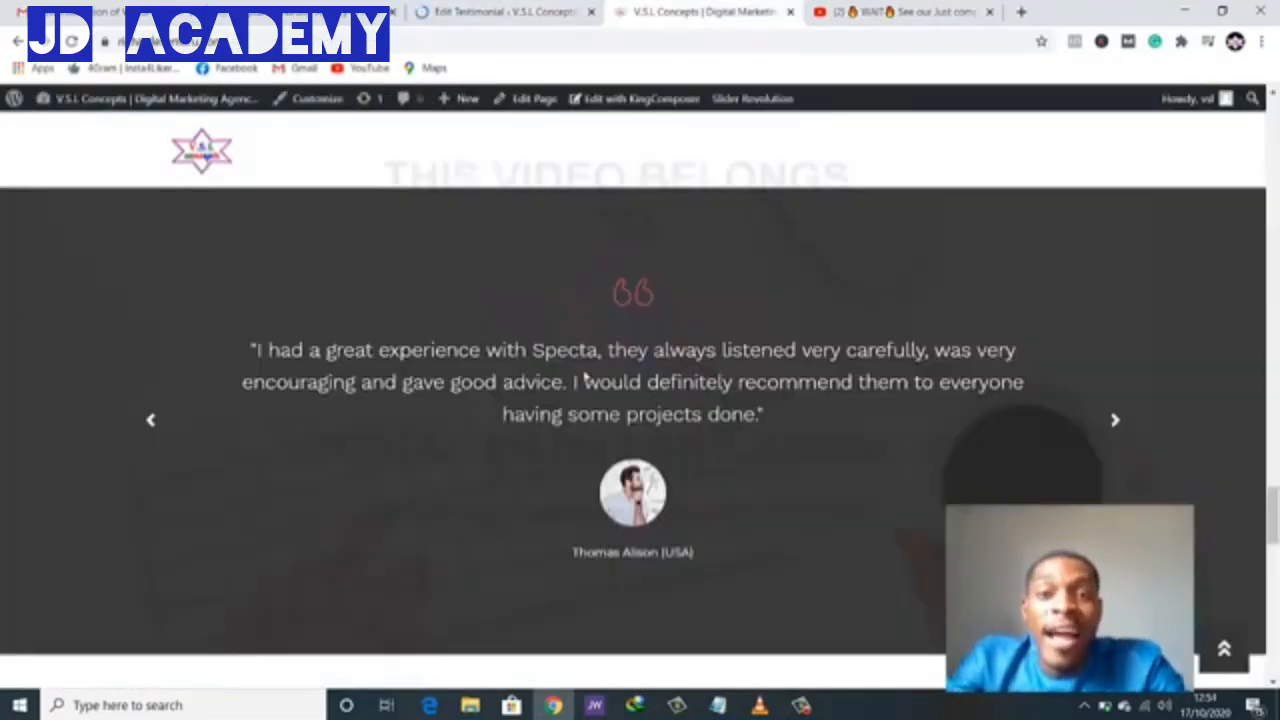
- Reload the live homepage and scroll through it to check the edited testimonial
key("F5")
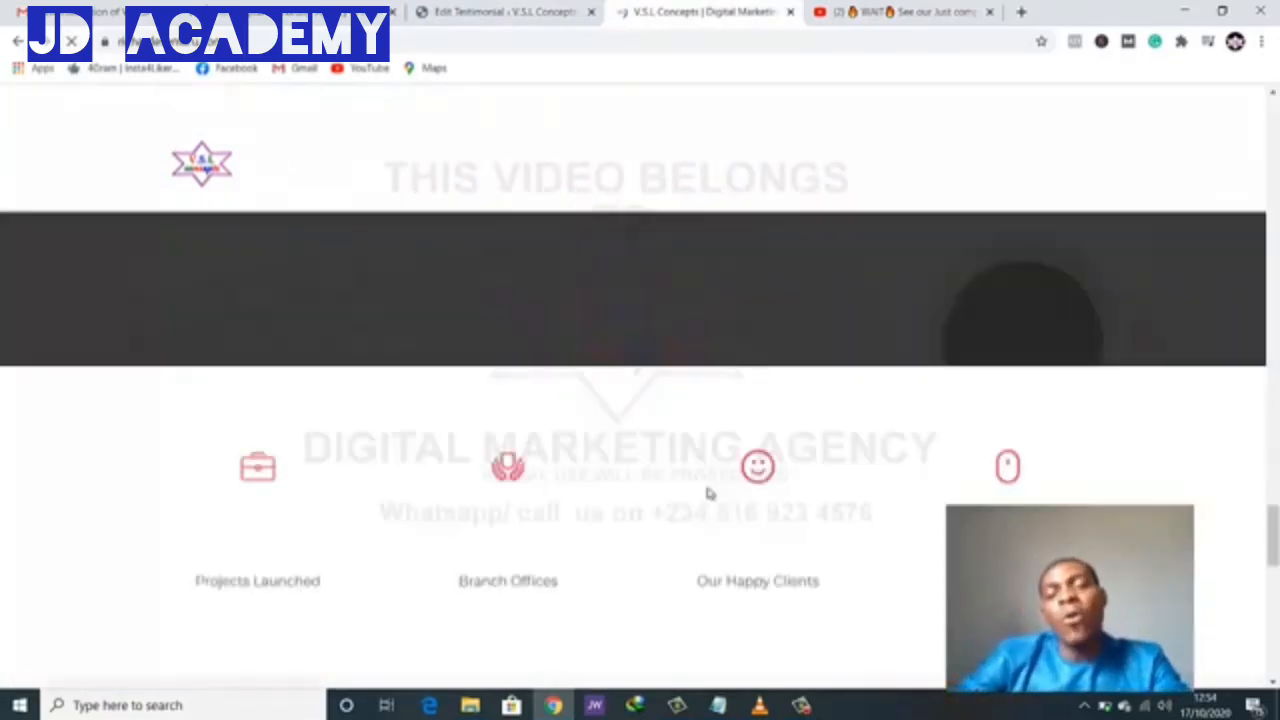
scroll(702, 496, "down", 15)
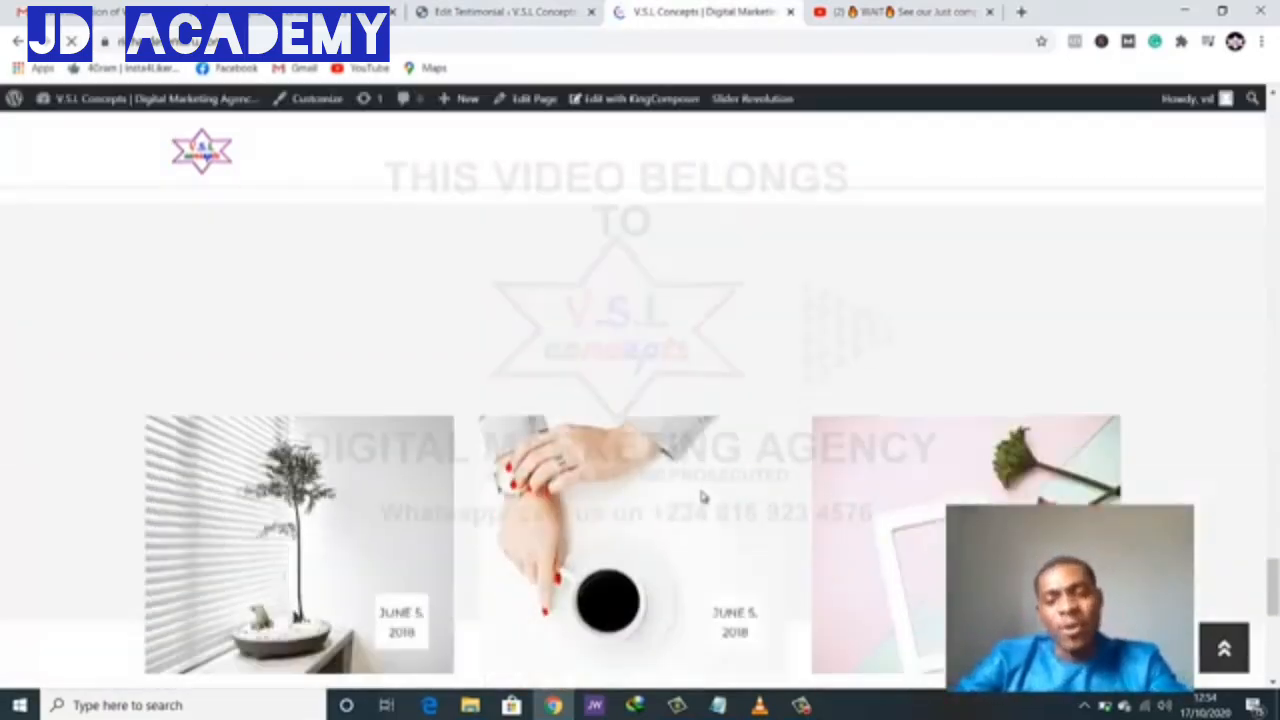
scroll(702, 496, "up", 15)
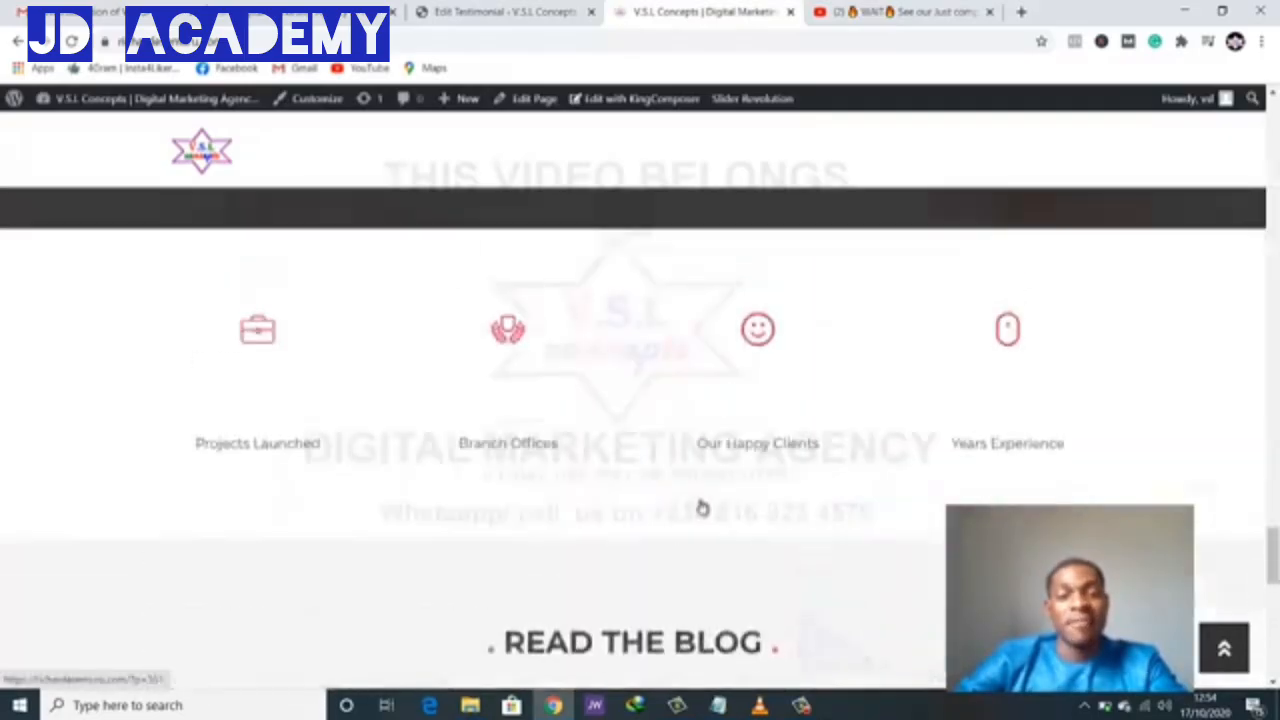
scroll(672, 375, "up", 4)
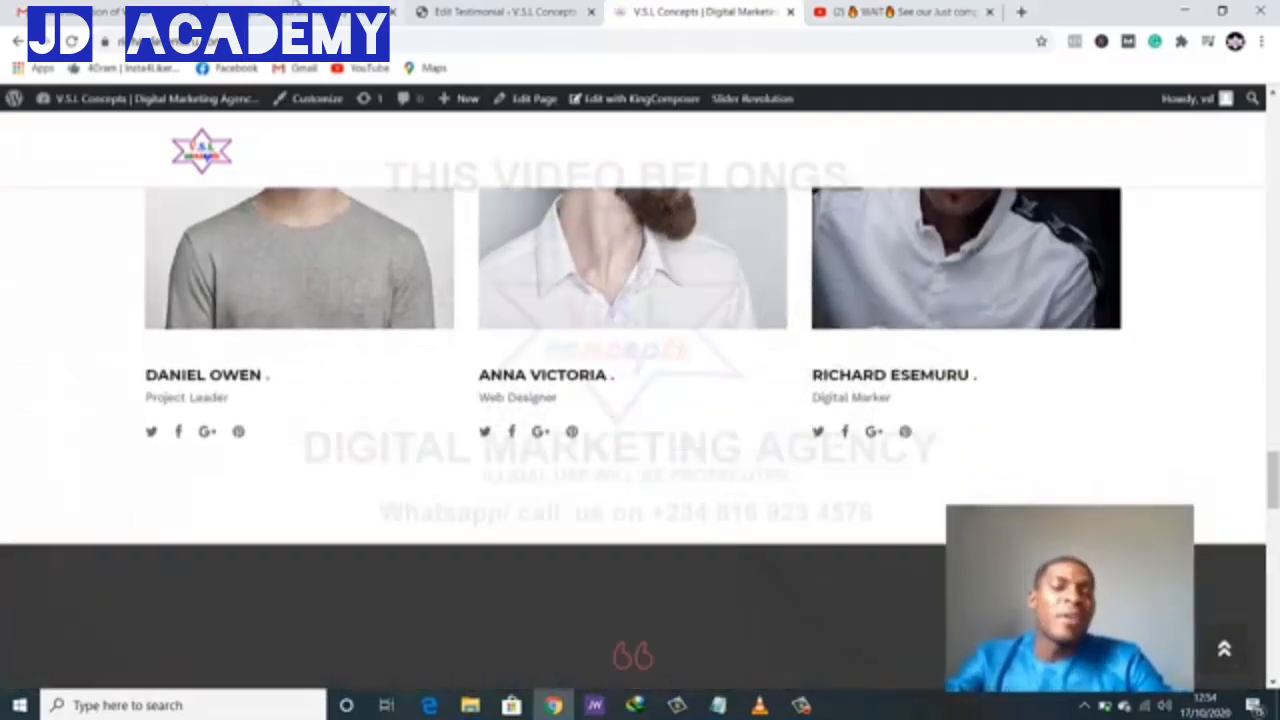
- Go to the KingComposer editor tab and review the homepage rows
left_click(345, 13)
scroll(711, 385, "down", 4)
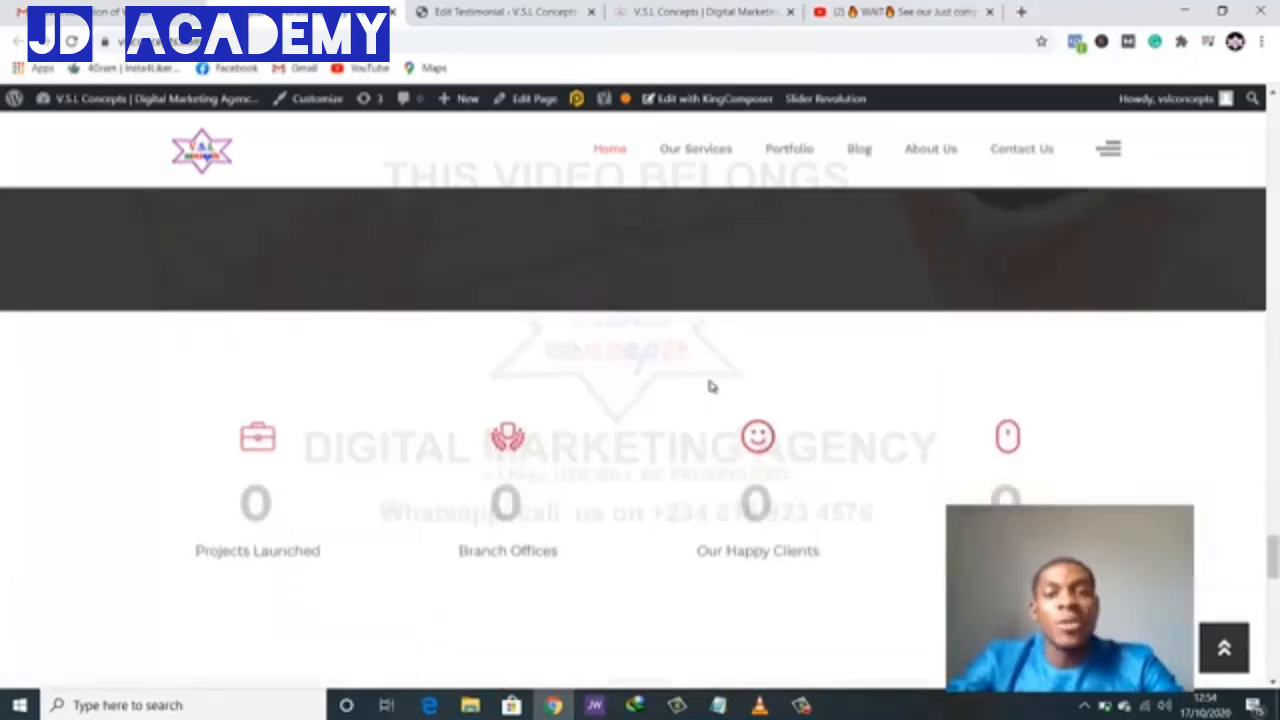
scroll(711, 382, "up", 14)
scroll(710, 380, "up", 6)
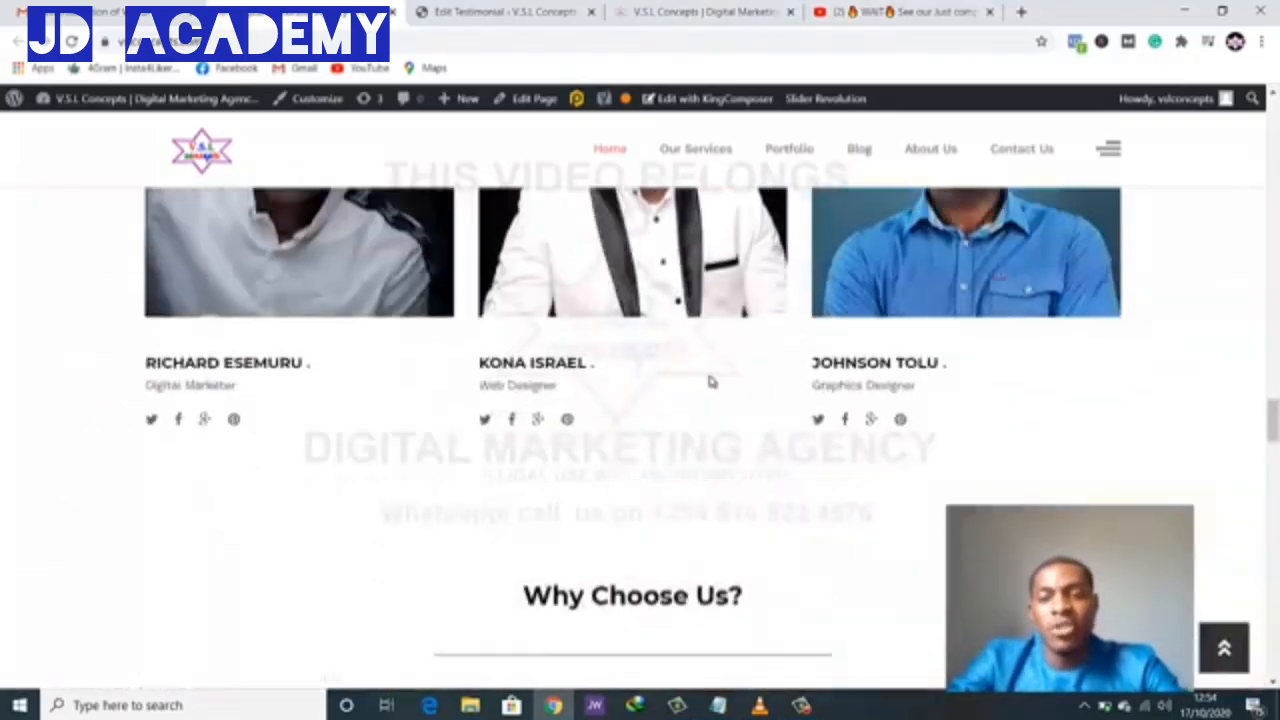
scroll(690, 300, "down", 2)
scroll(678, 300, "down", 3)
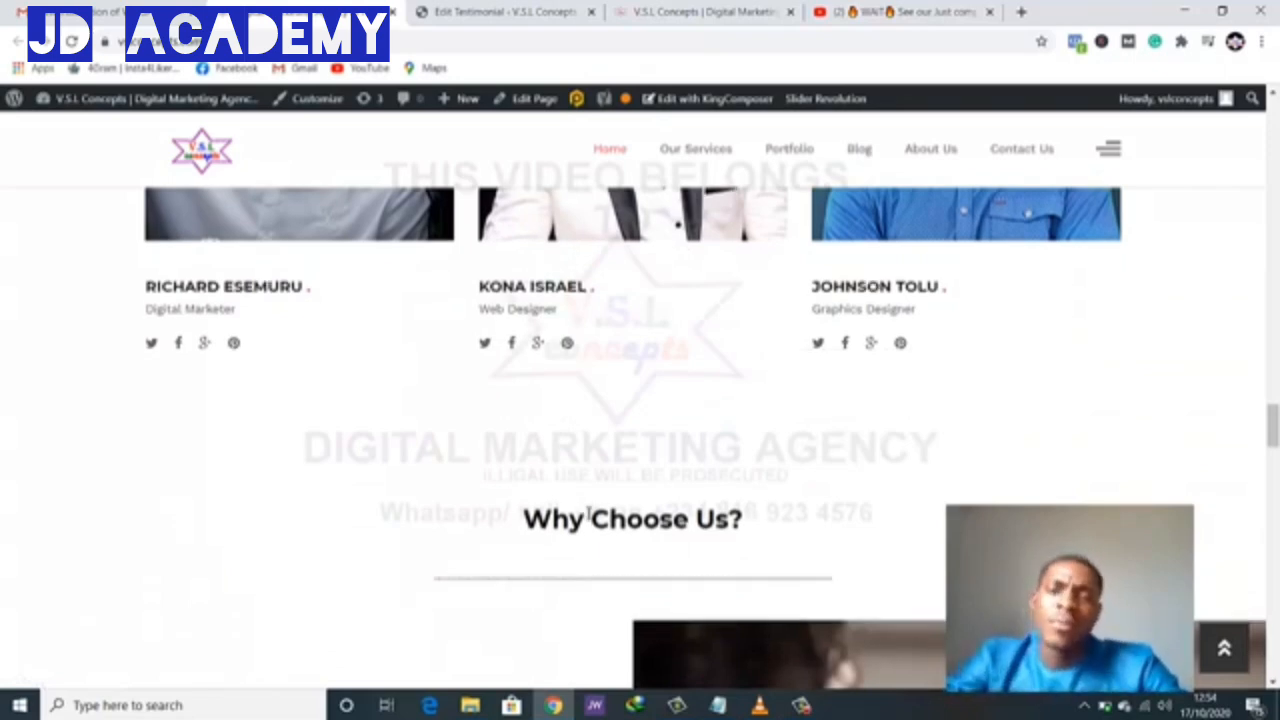
scroll(588, 517, "down", 3)
scroll(588, 517, "up", 1)
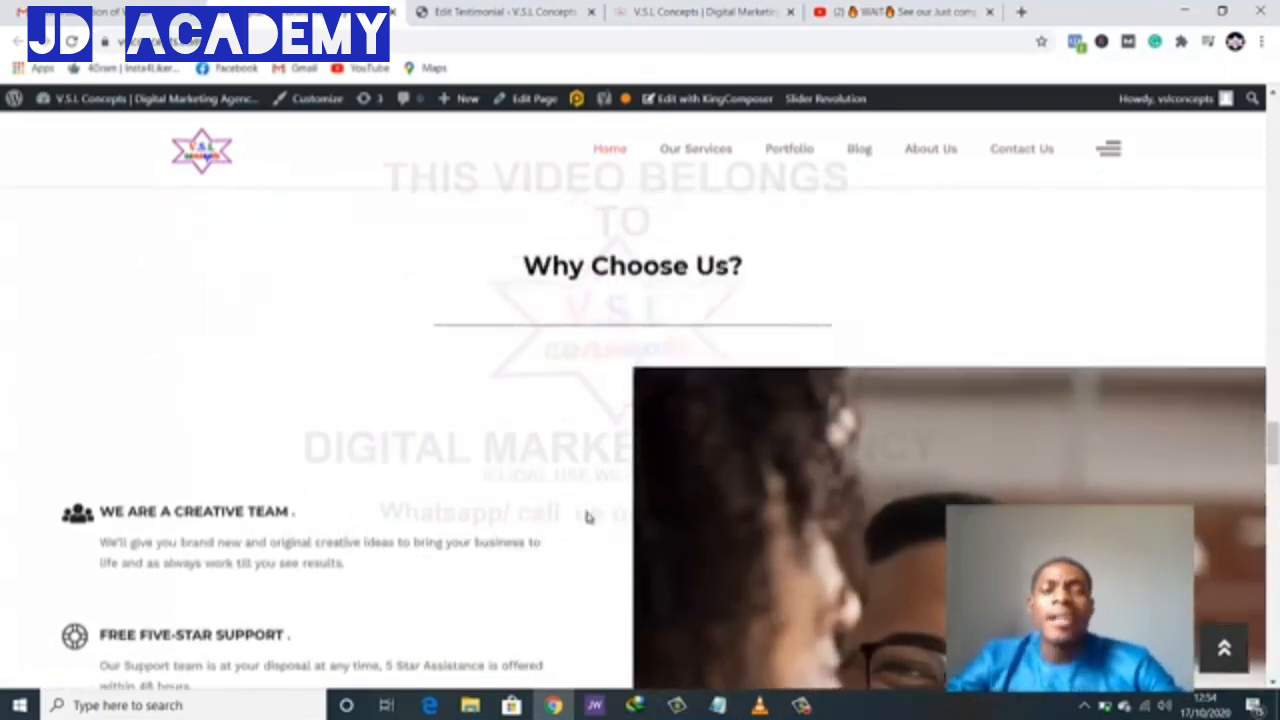
scroll(588, 517, "down", 2)
scroll(588, 517, "up", 1)
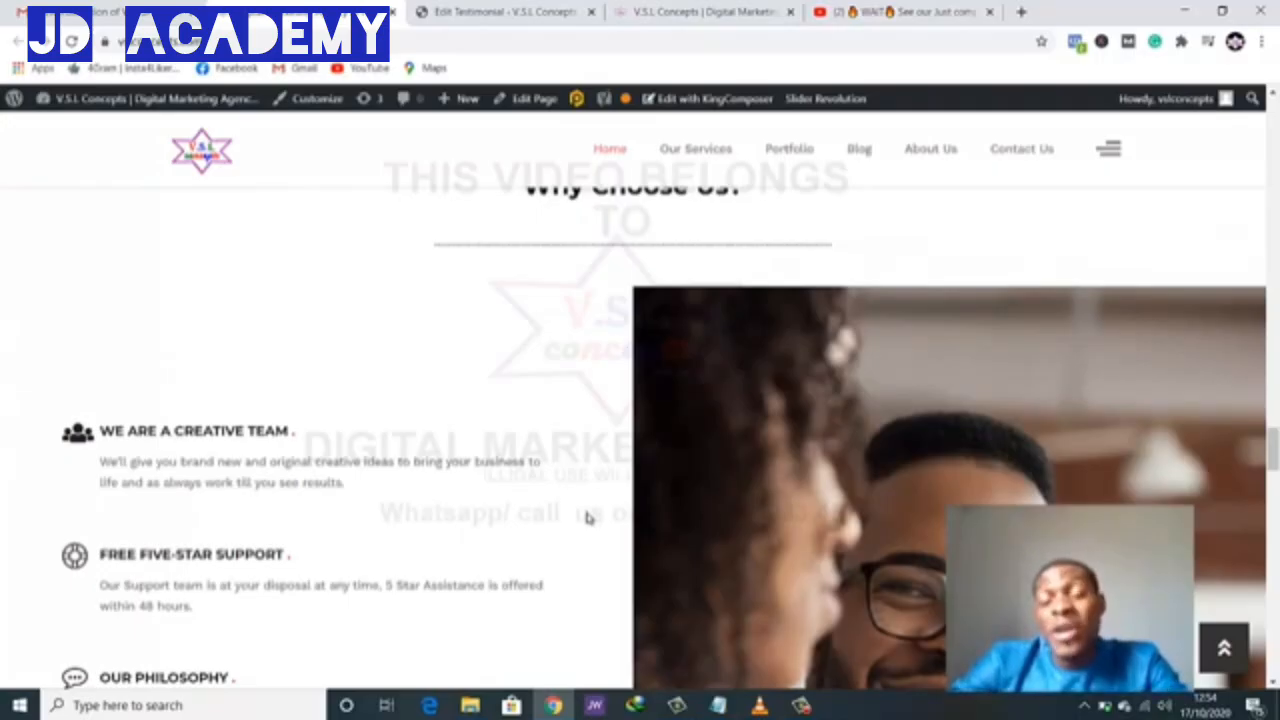
scroll(580, 537, "down", 2)
scroll(580, 537, "up", 1)
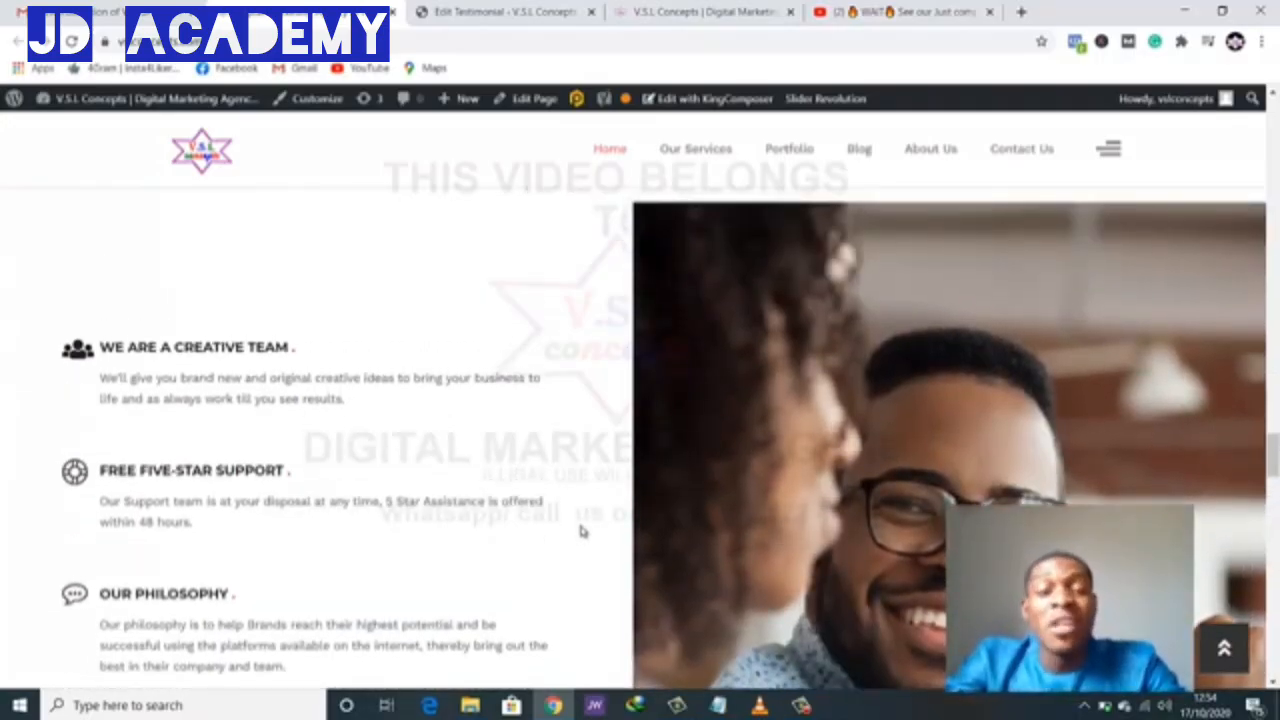
scroll(702, 466, "down", 3)
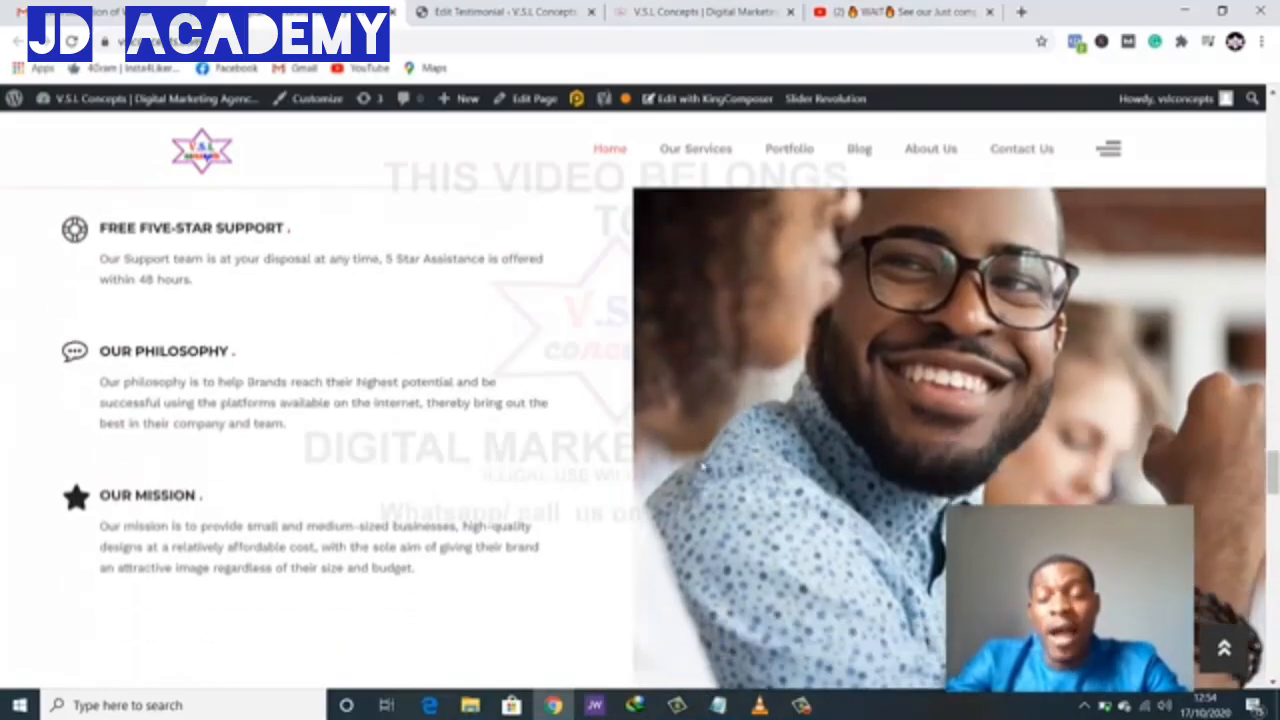
scroll(703, 466, "up", 1)
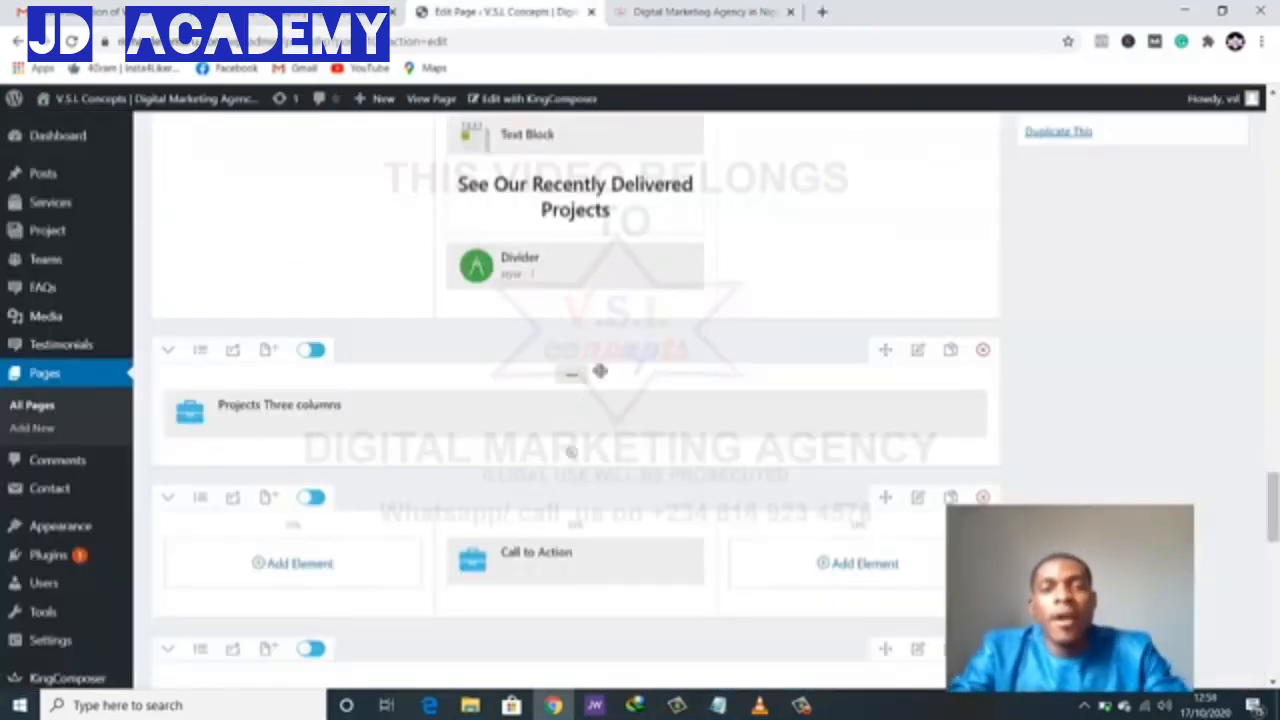
- Move the heading row below the Projects Three columns row
scroll(572, 374, "up", 2)
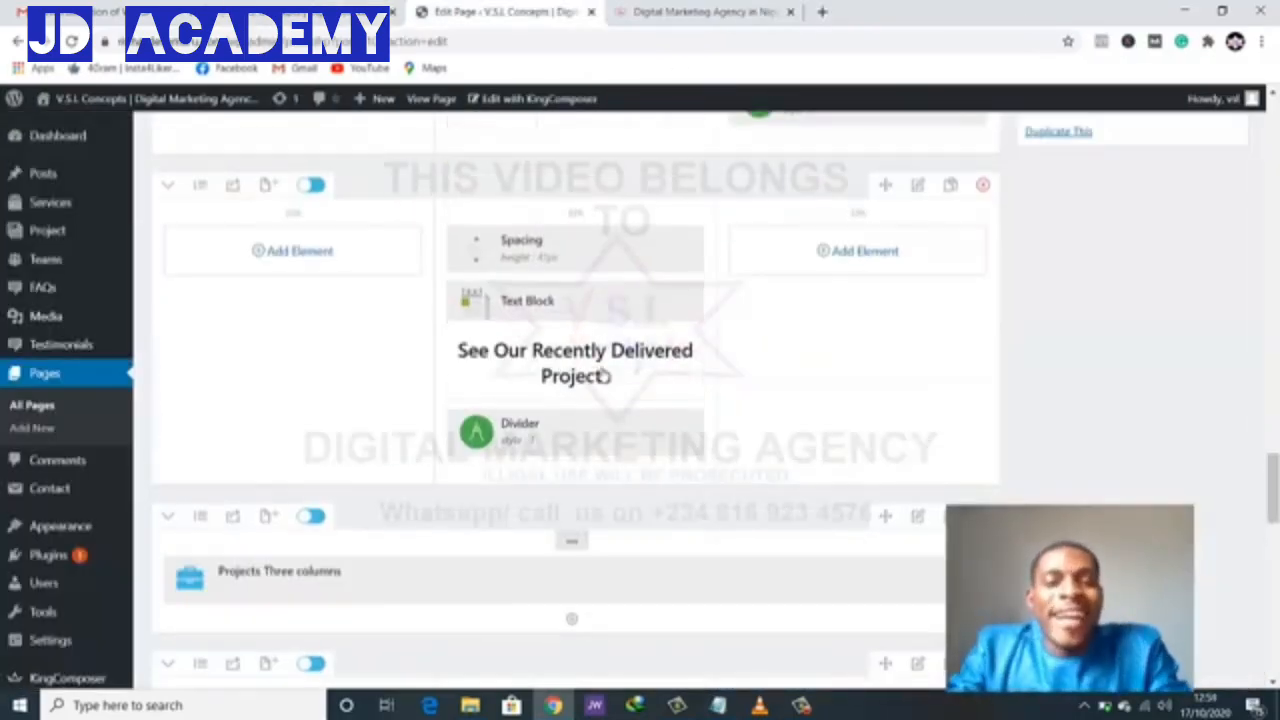
scroll(560, 400, "down", 1)
scroll(590, 440, "up", 1)
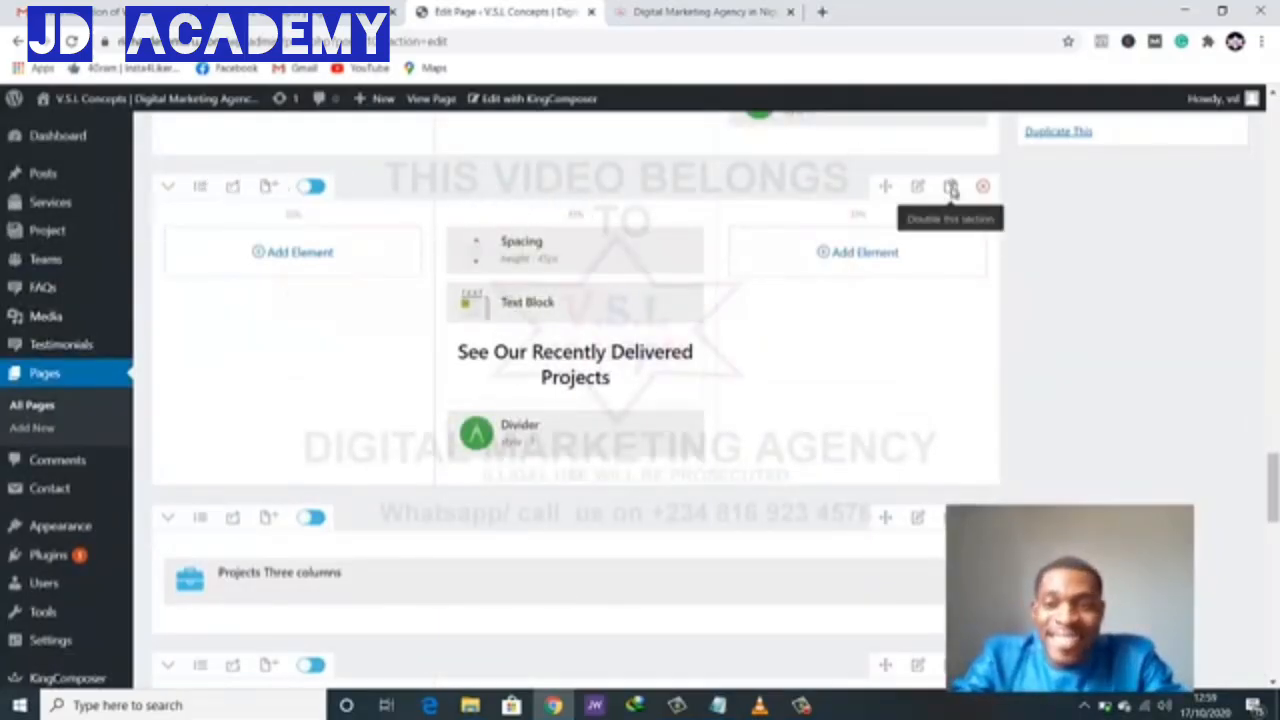
scroll(950, 190, "up", 1)
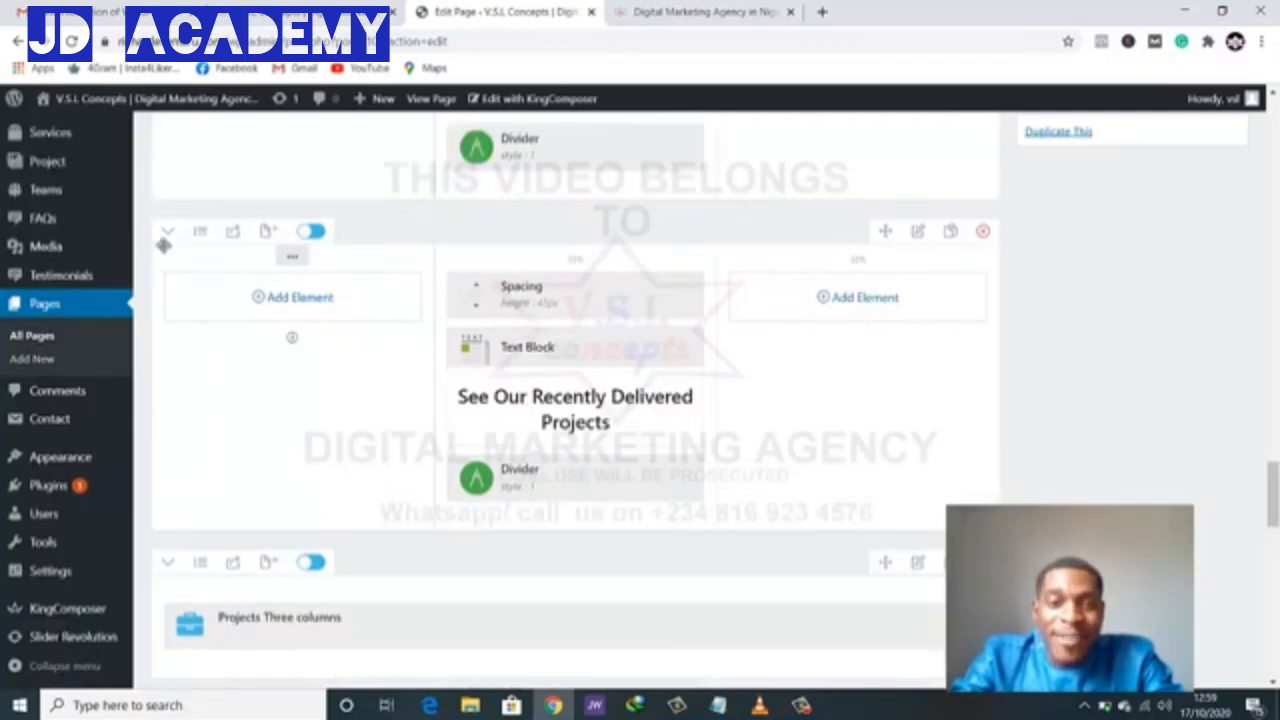
left_click_drag(853, 232, 829, 534)
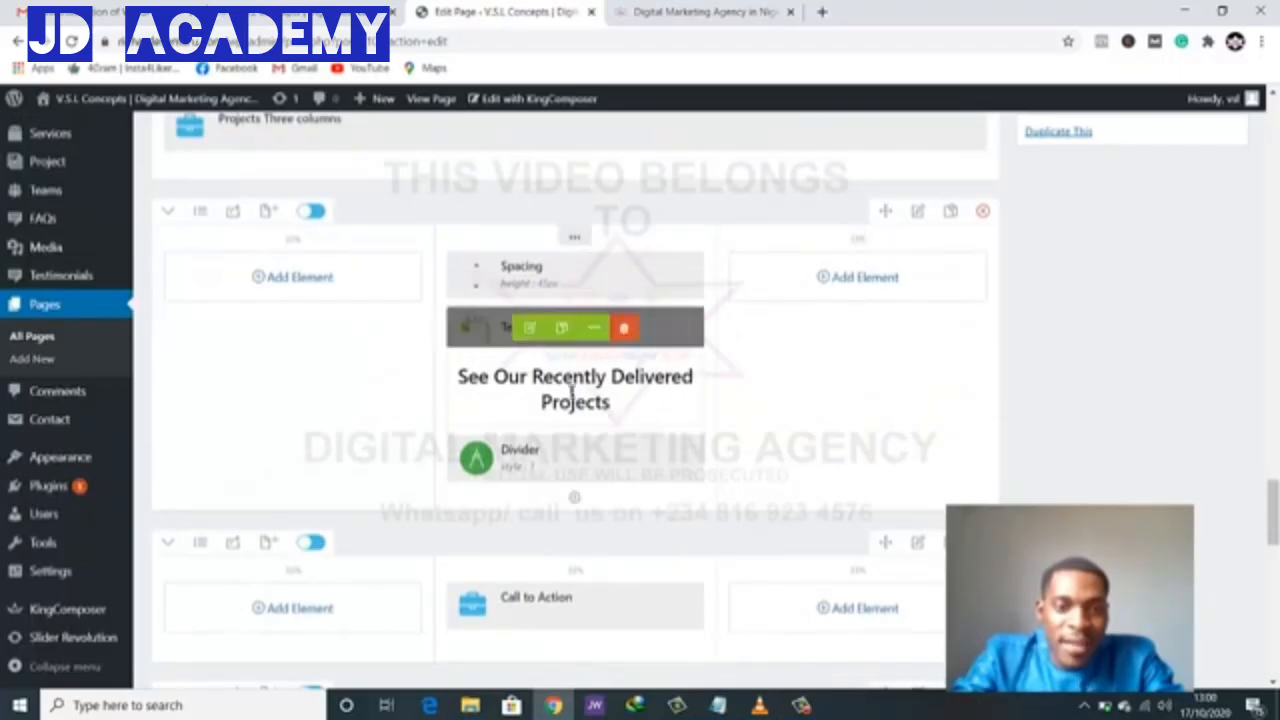
- Replace the heading row's Text Block heading with 'Why Choose Us' and save
left_click(529, 328)
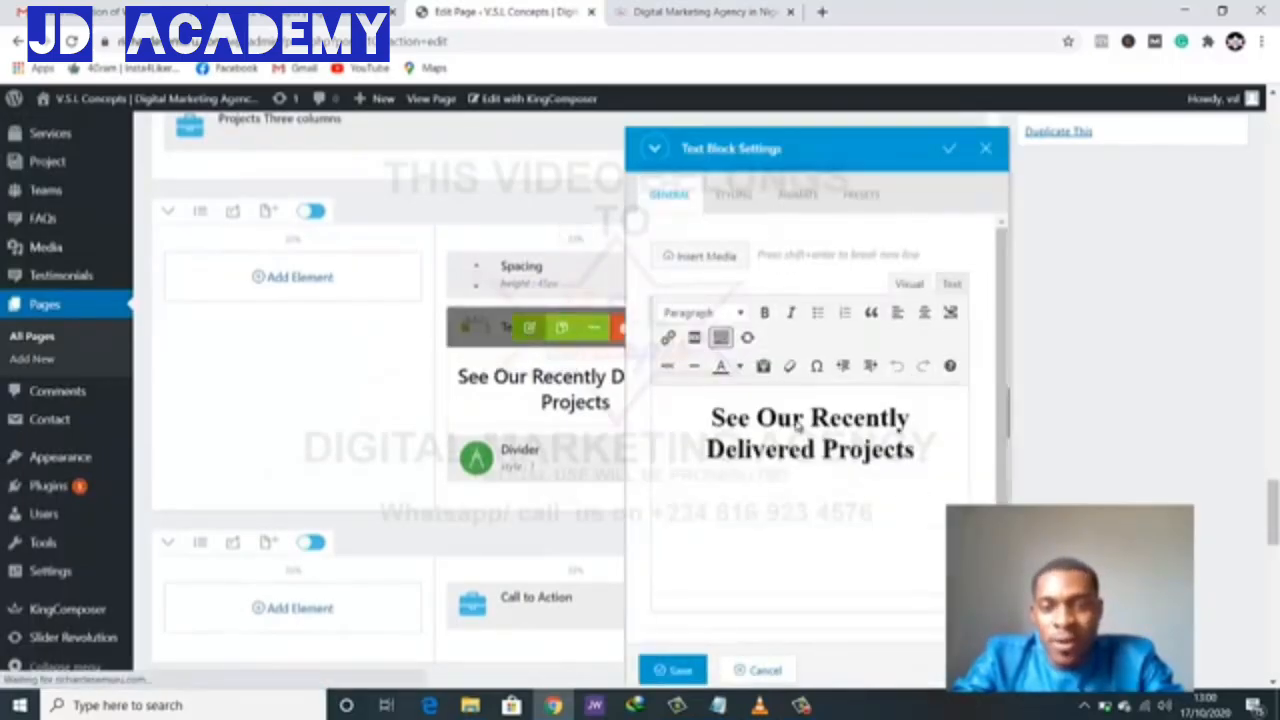
left_click(708, 417)
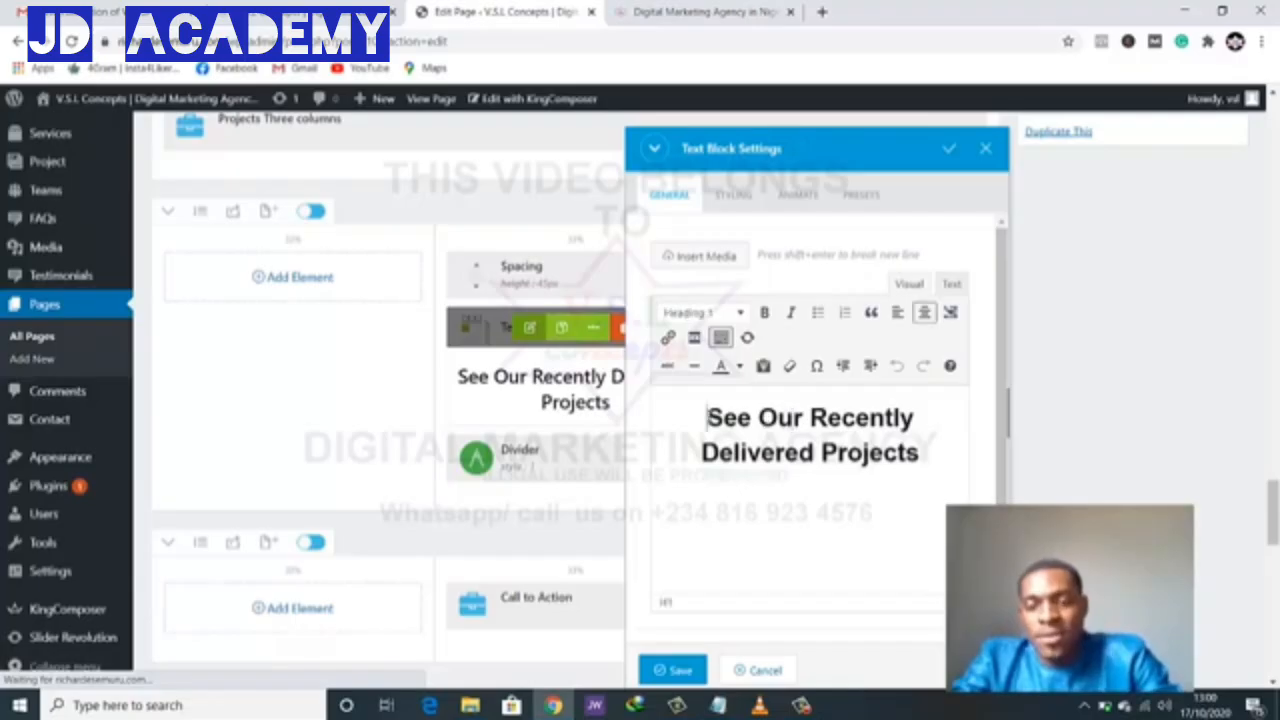
left_click(925, 453, "shift")
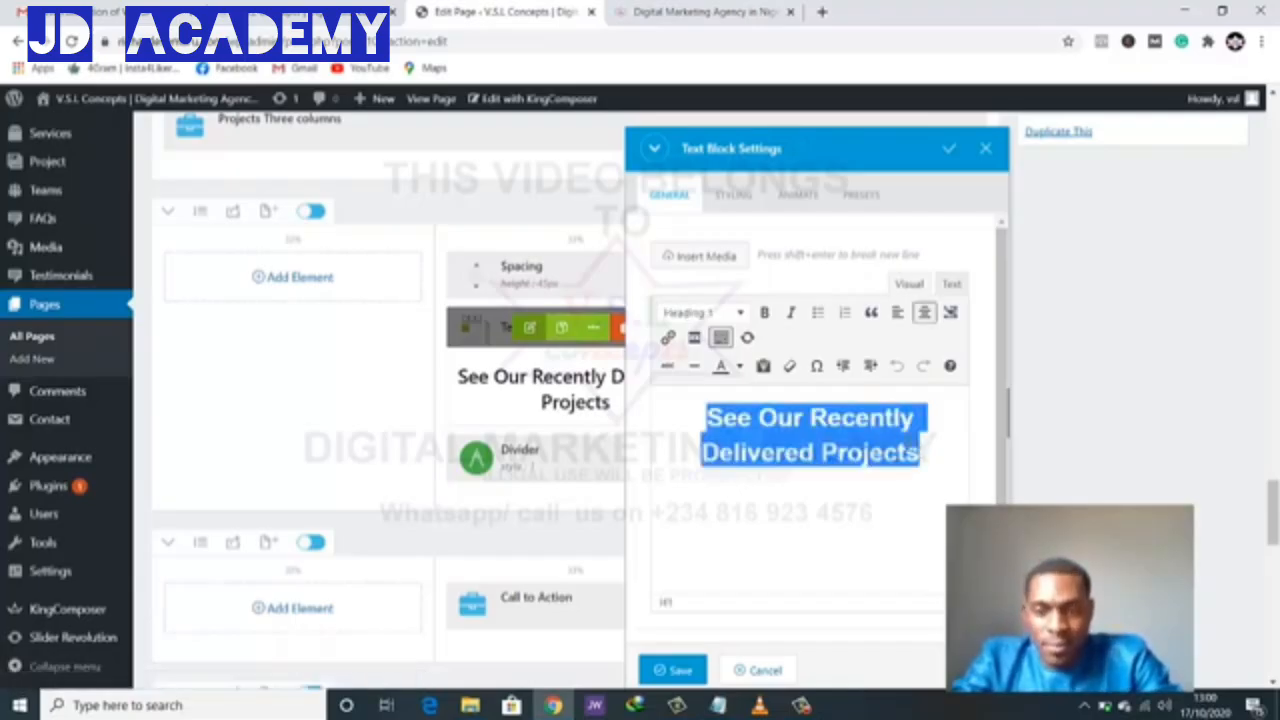
type("Why ")
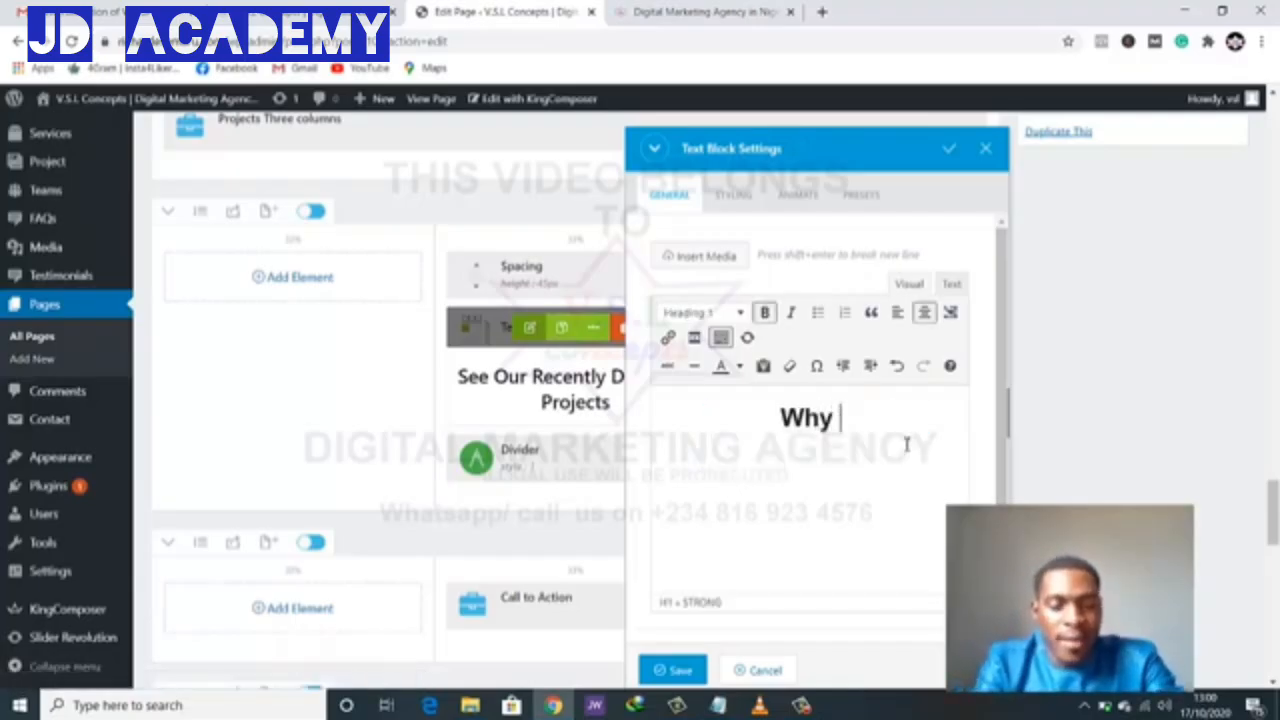
type("Choose ")
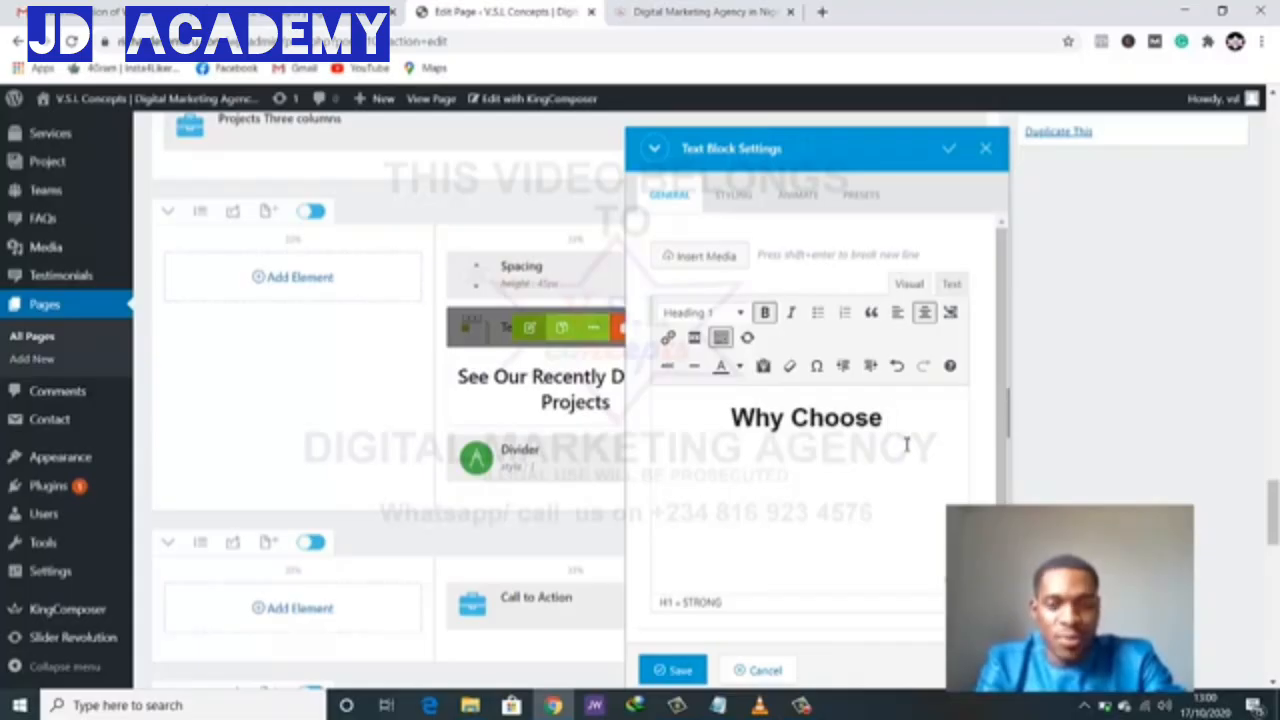
type("Us")
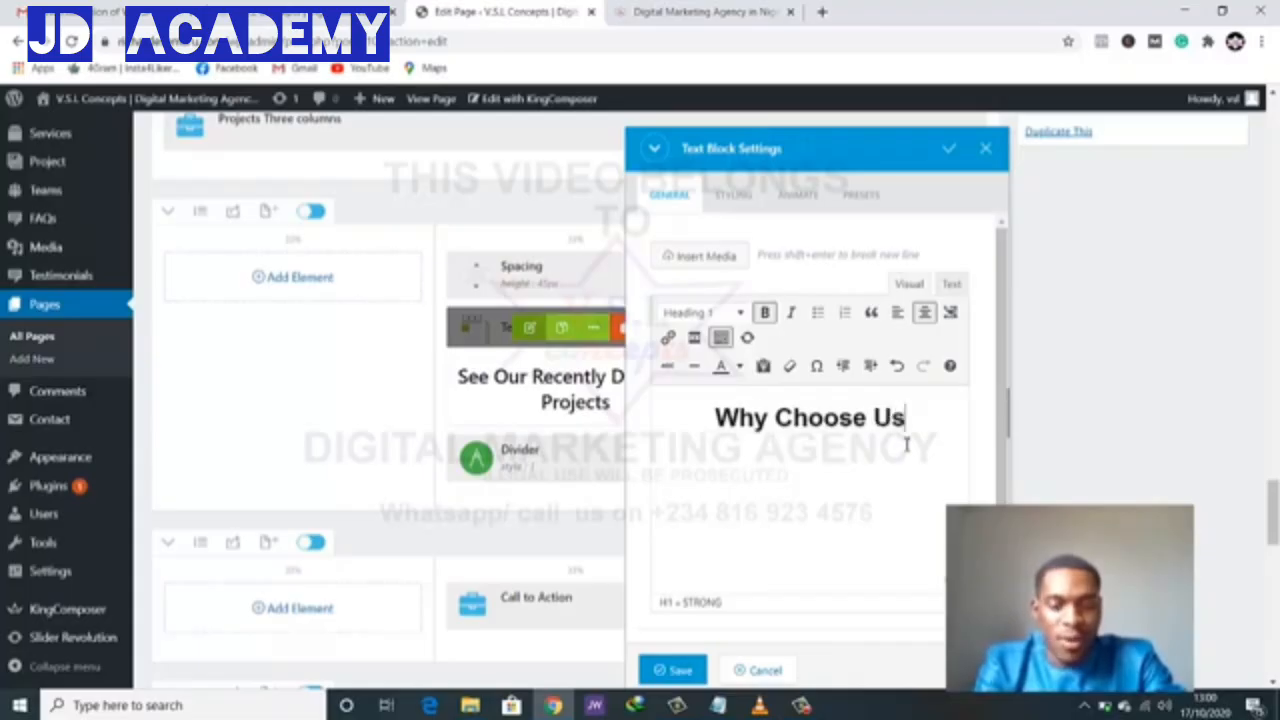
left_click(676, 670)
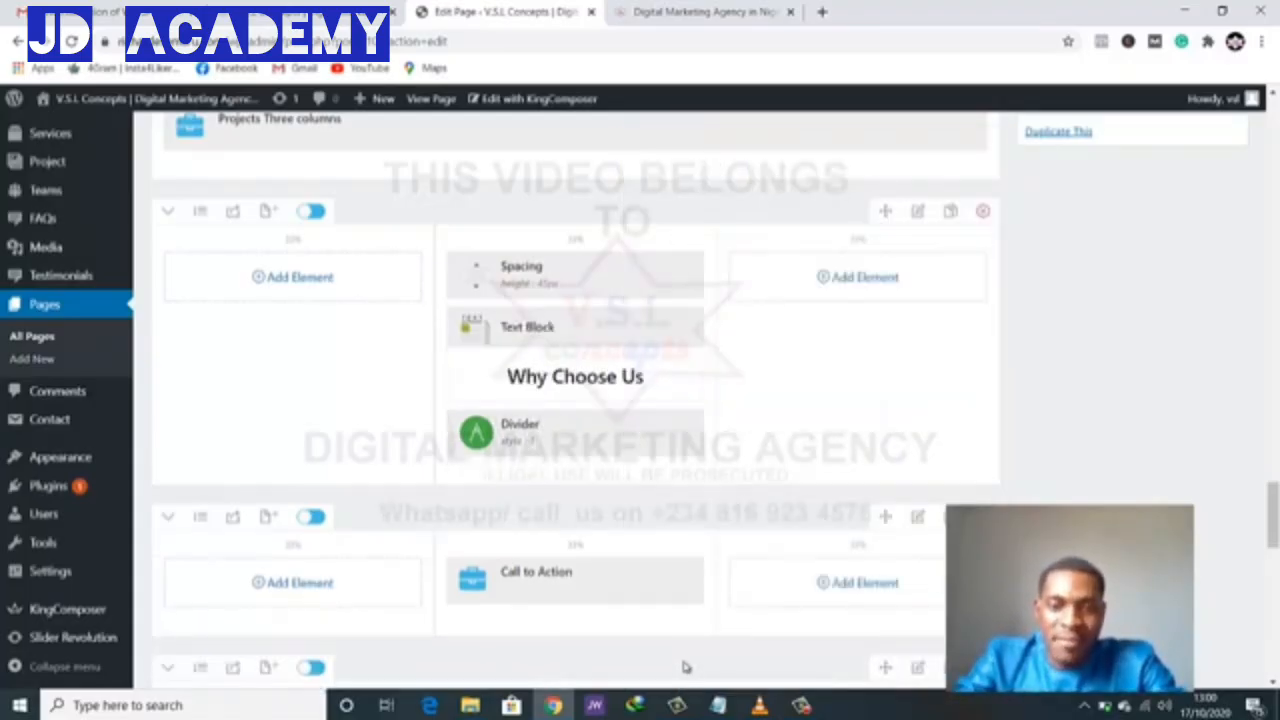
left_click(700, 11)
scroll(743, 340, "up", 13)
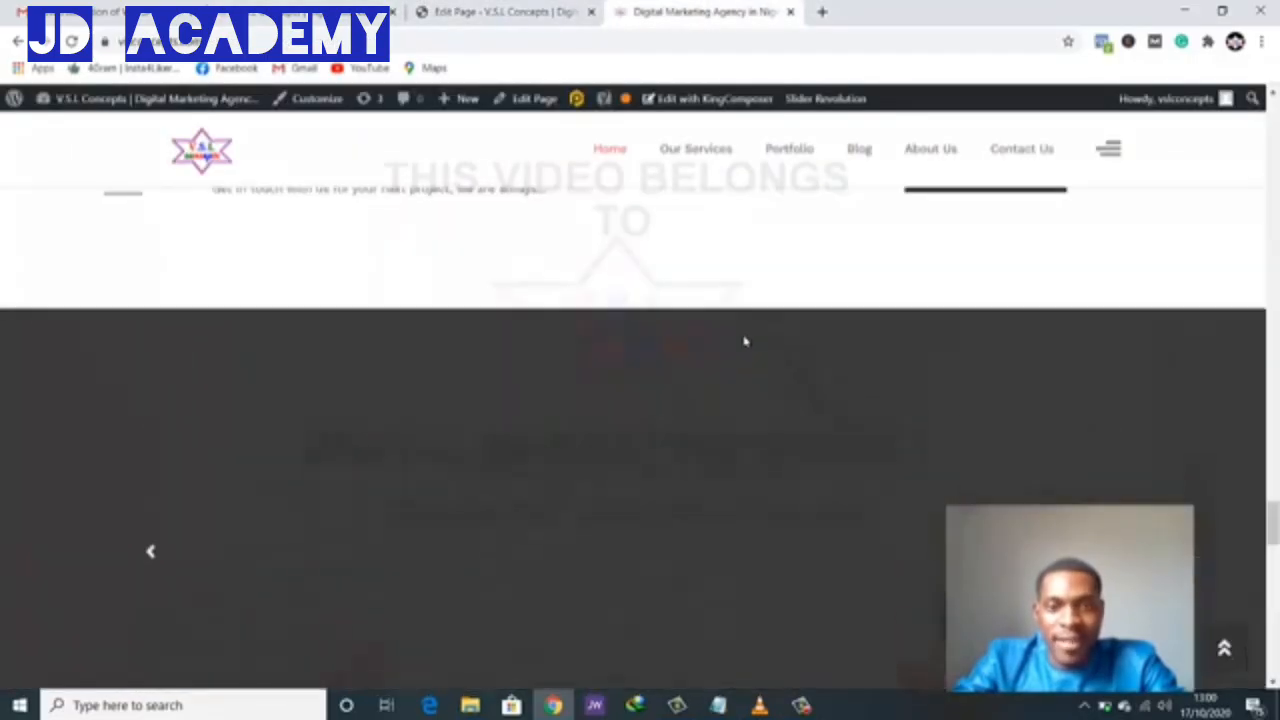
left_click(505, 12)
scroll(640, 395, "down", 1)
scroll(642, 380, "up", 1)
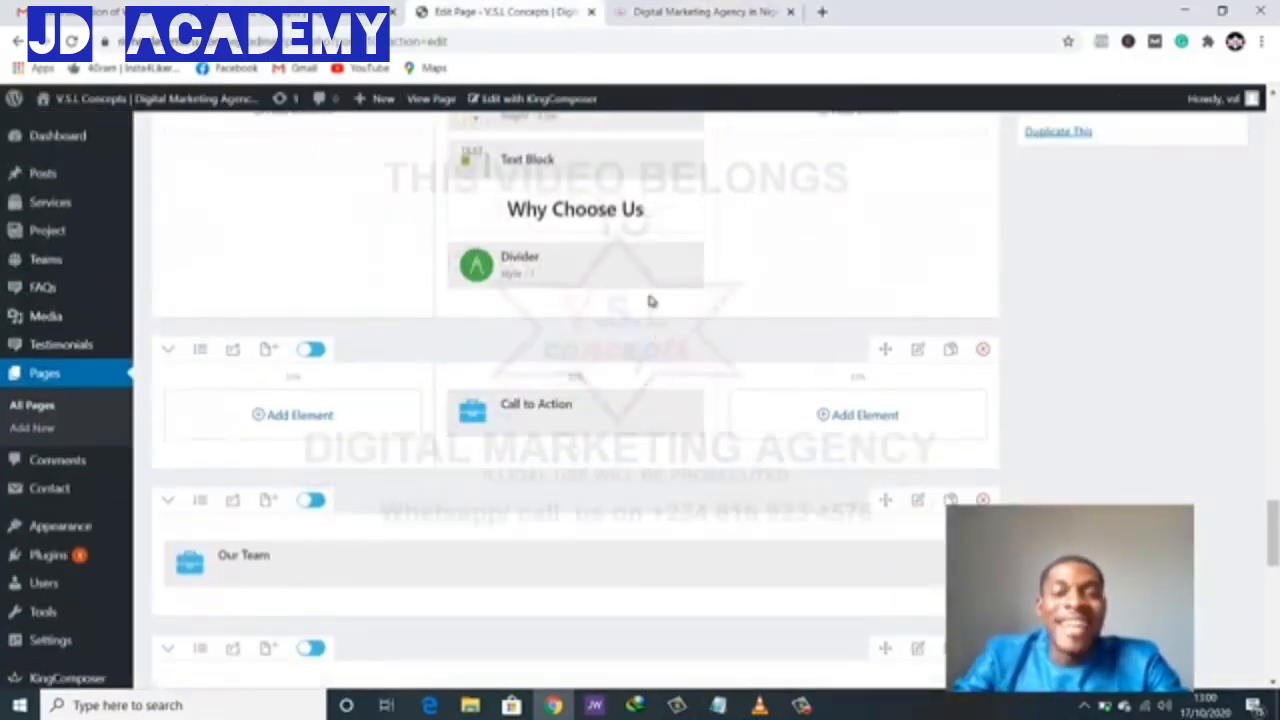
left_click(662, 9)
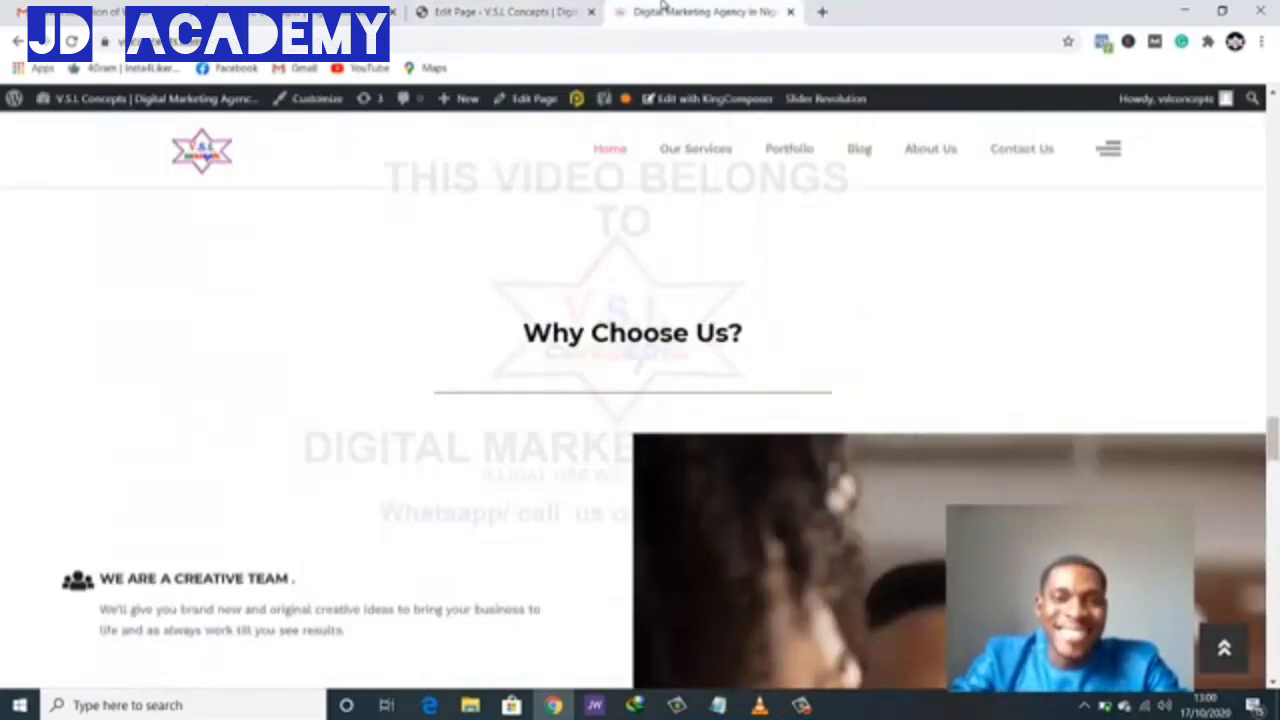
scroll(733, 202, "down", 2)
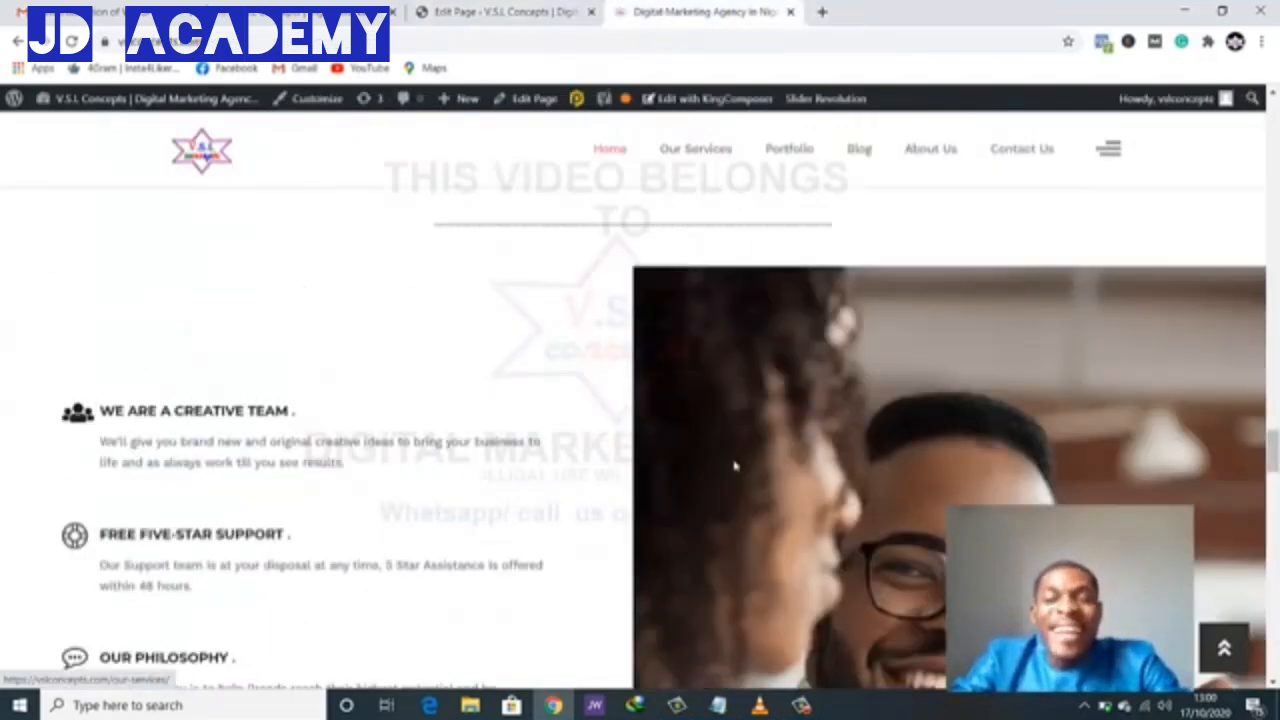
scroll(735, 465, "down", 2)
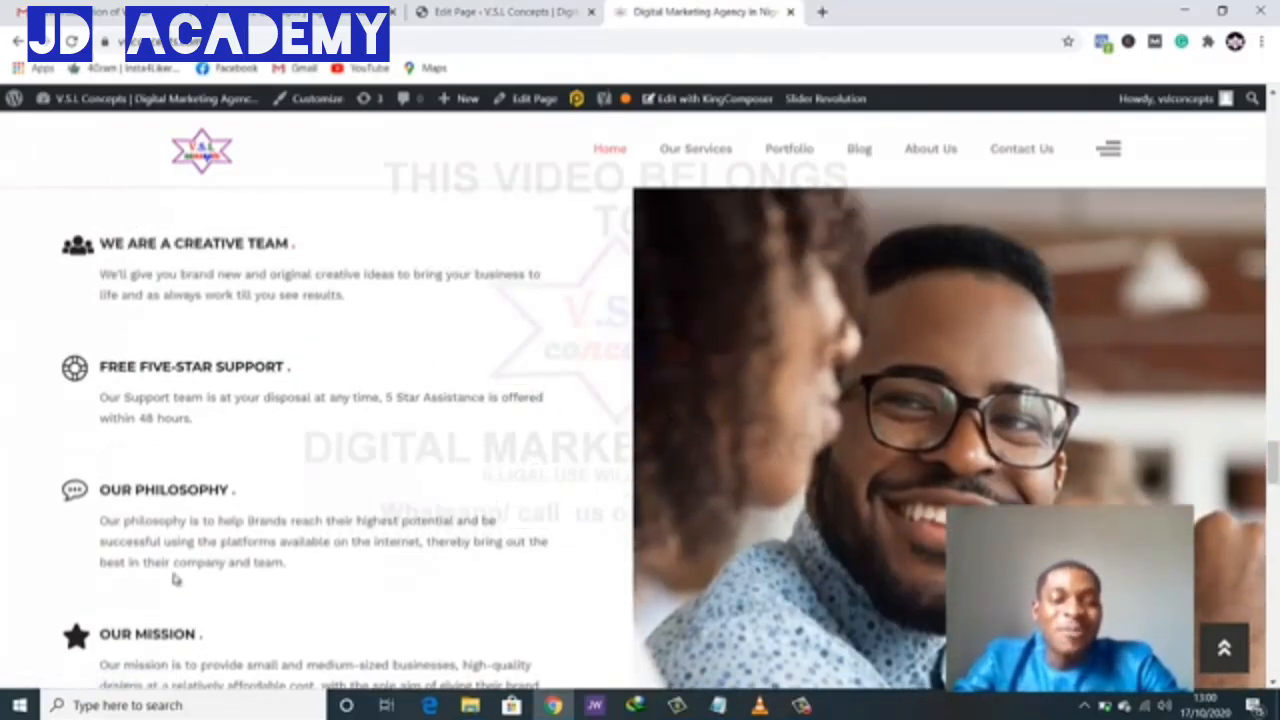
scroll(208, 609, "down", 1)
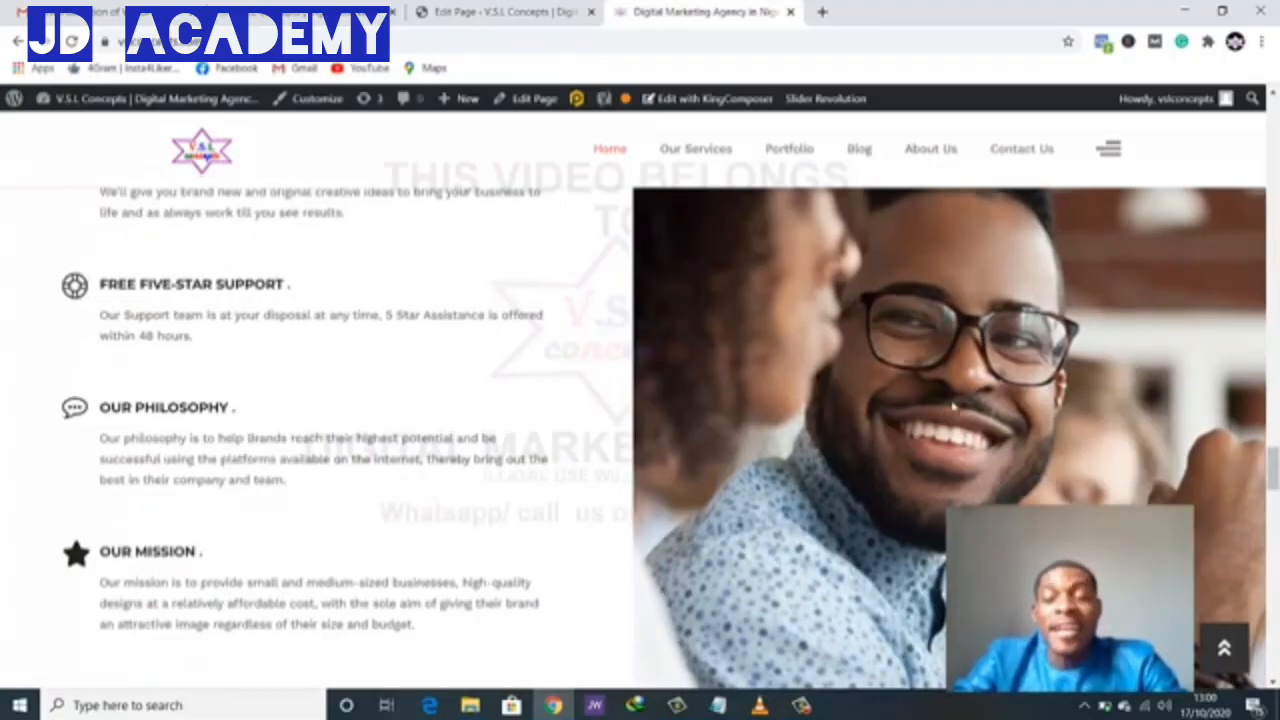
scroll(806, 344, "up", 1)
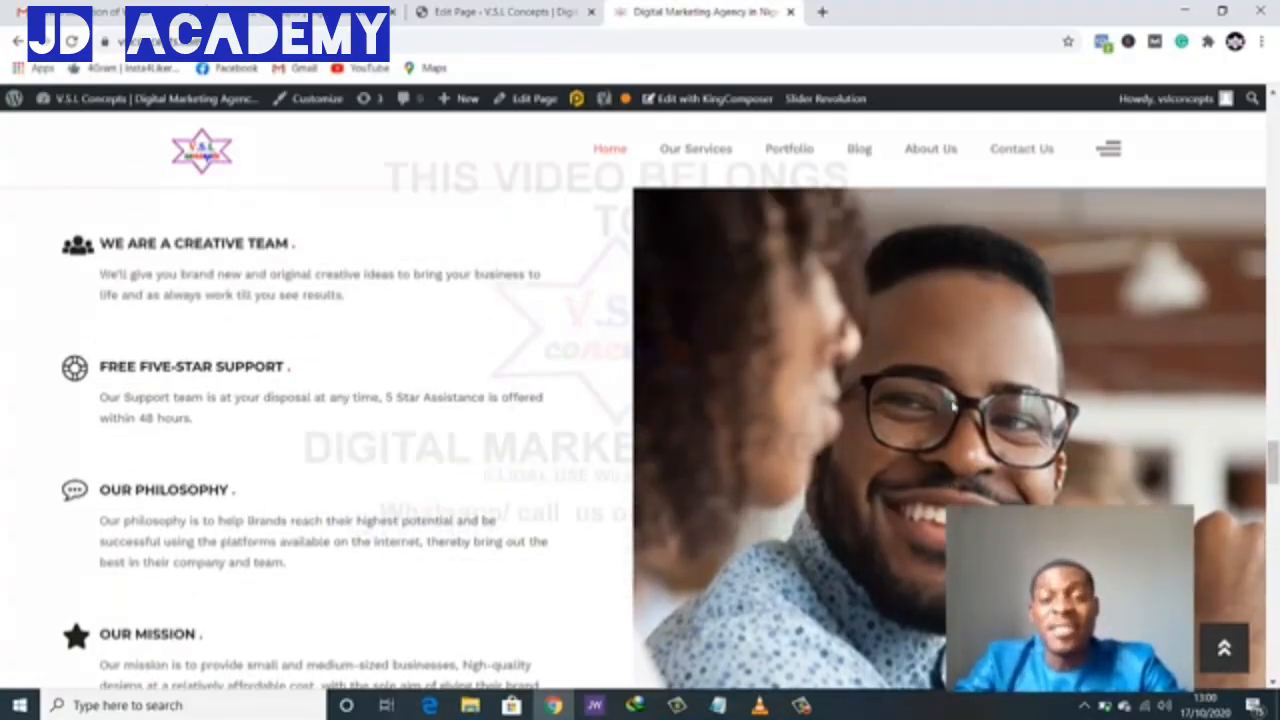
left_click(497, 12)
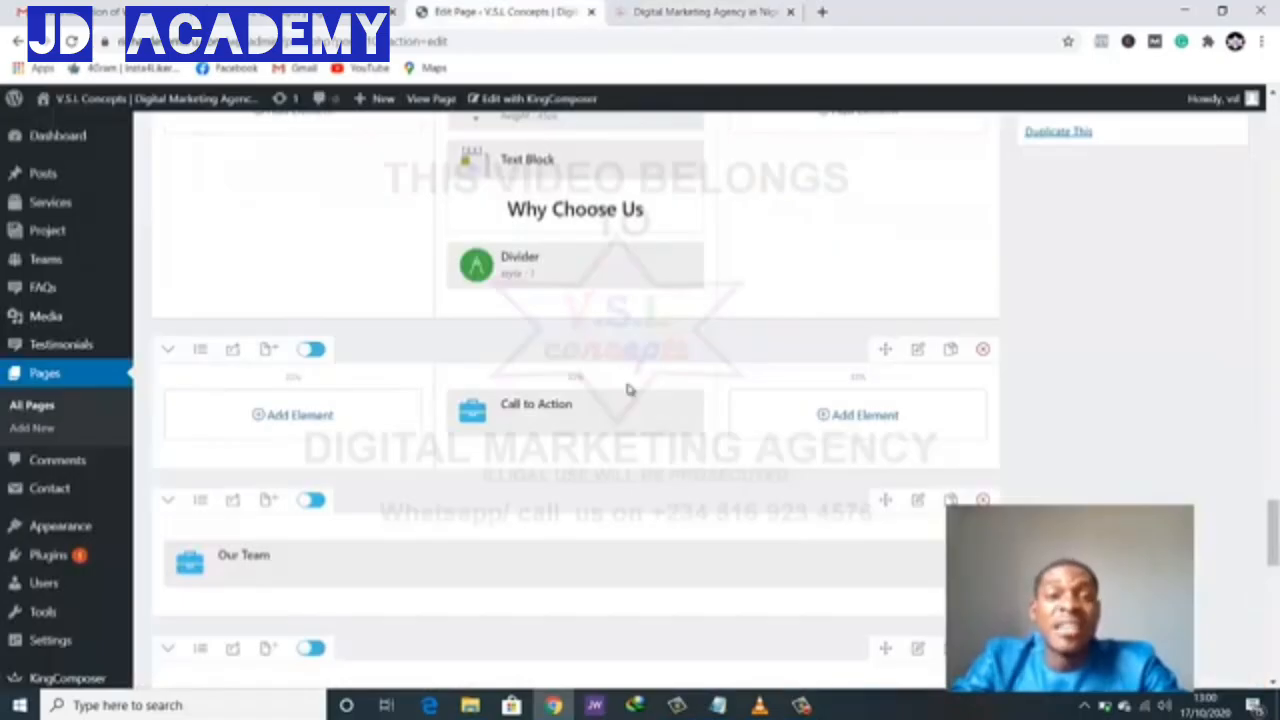
- Duplicate the Why Choose Us row
scroll(574, 400, "down", 2)
scroll(574, 389, "up", 3)
scroll(574, 391, "down", 2)
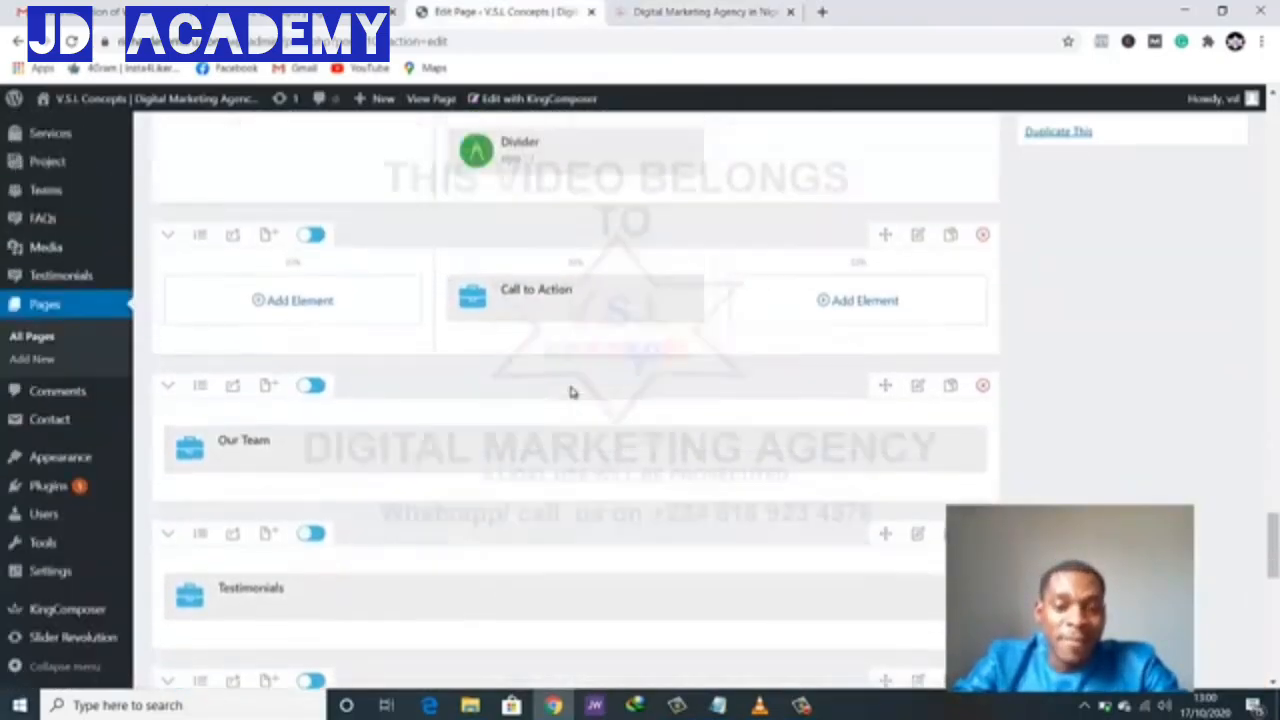
scroll(571, 392, "up", 3)
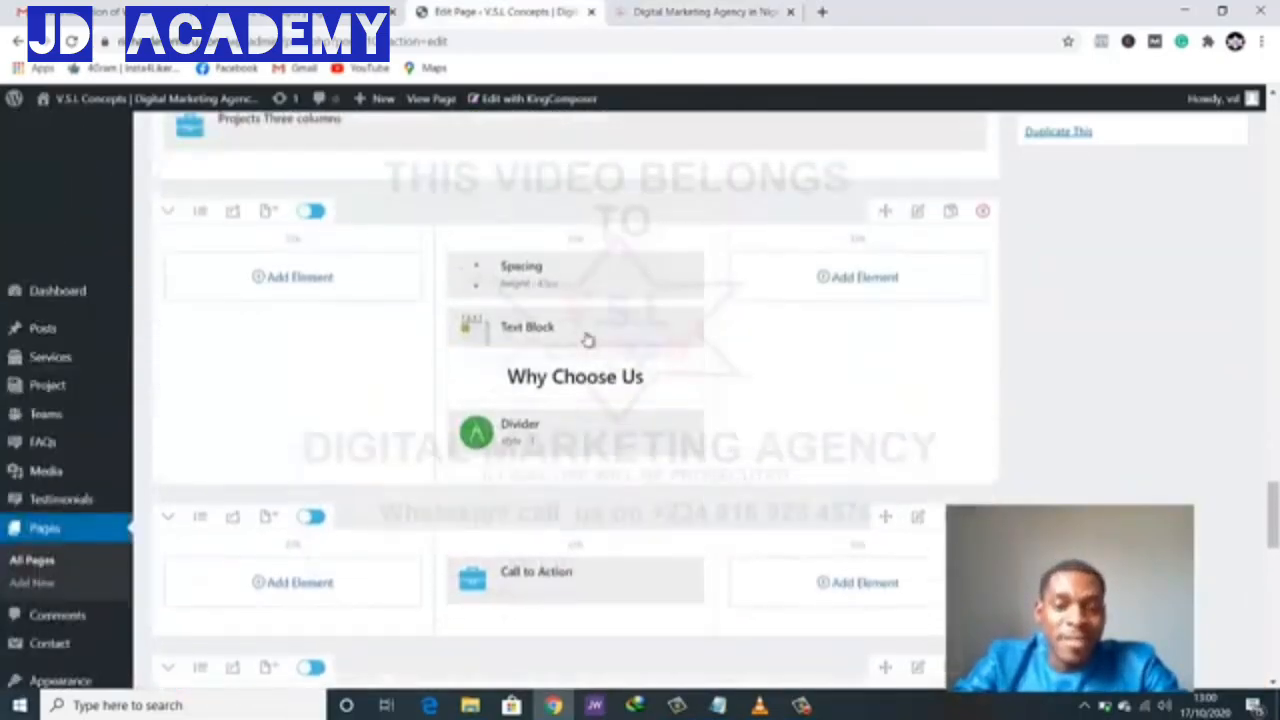
left_click(950, 213)
- Delete the copy's three middle-column elements and change its layout to 2 Columns
scroll(811, 345, "down", 1)
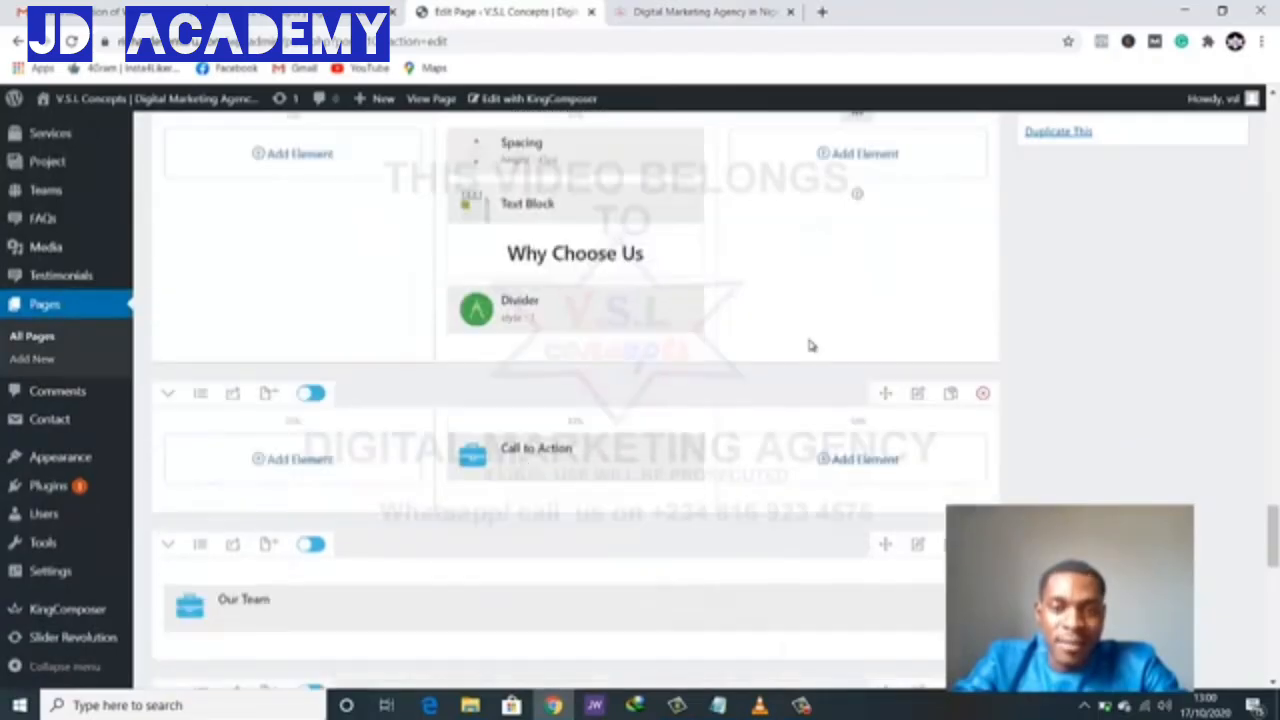
scroll(782, 329, "up", 1)
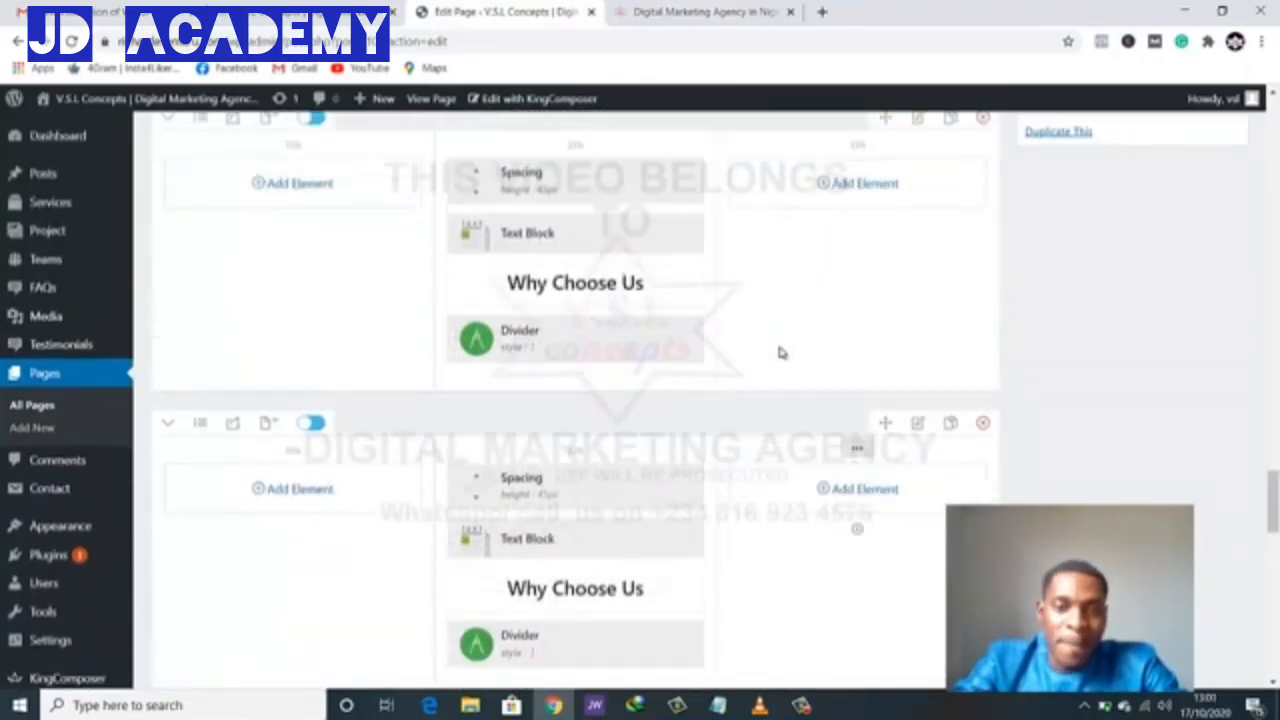
scroll(782, 352, "down", 2)
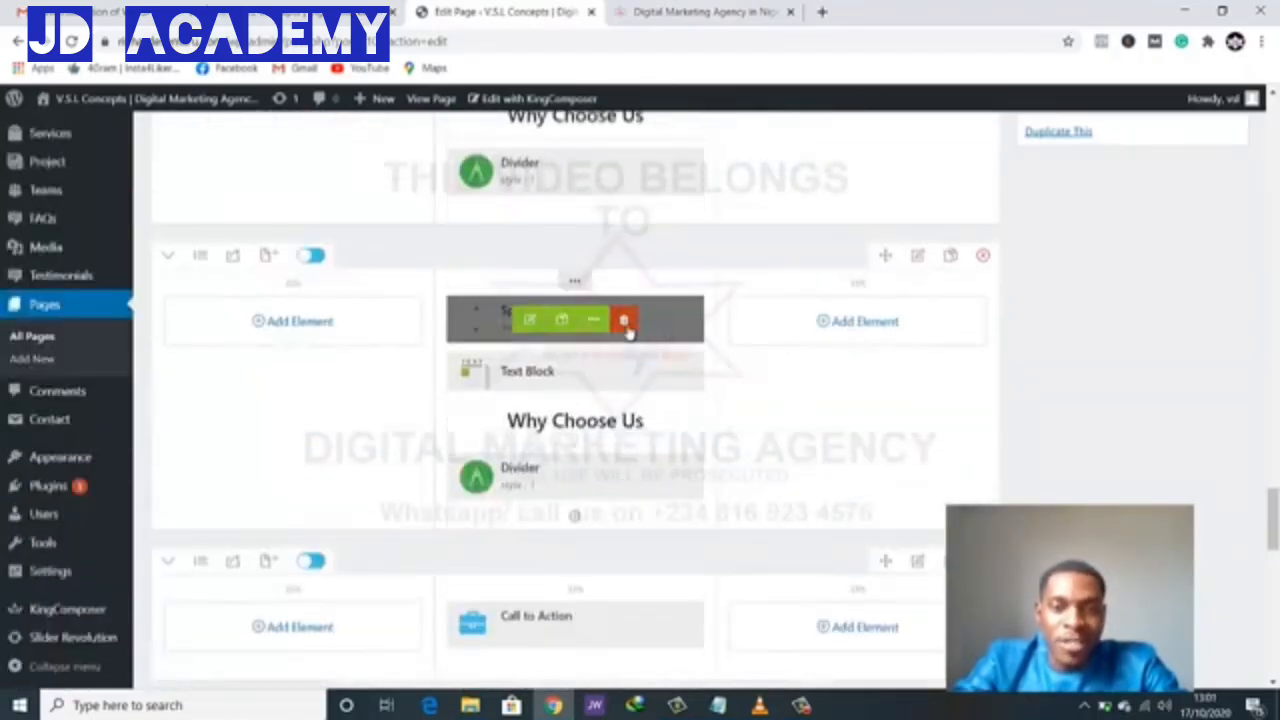
left_click(624, 321)
left_click(624, 321)
left_click(624, 321)
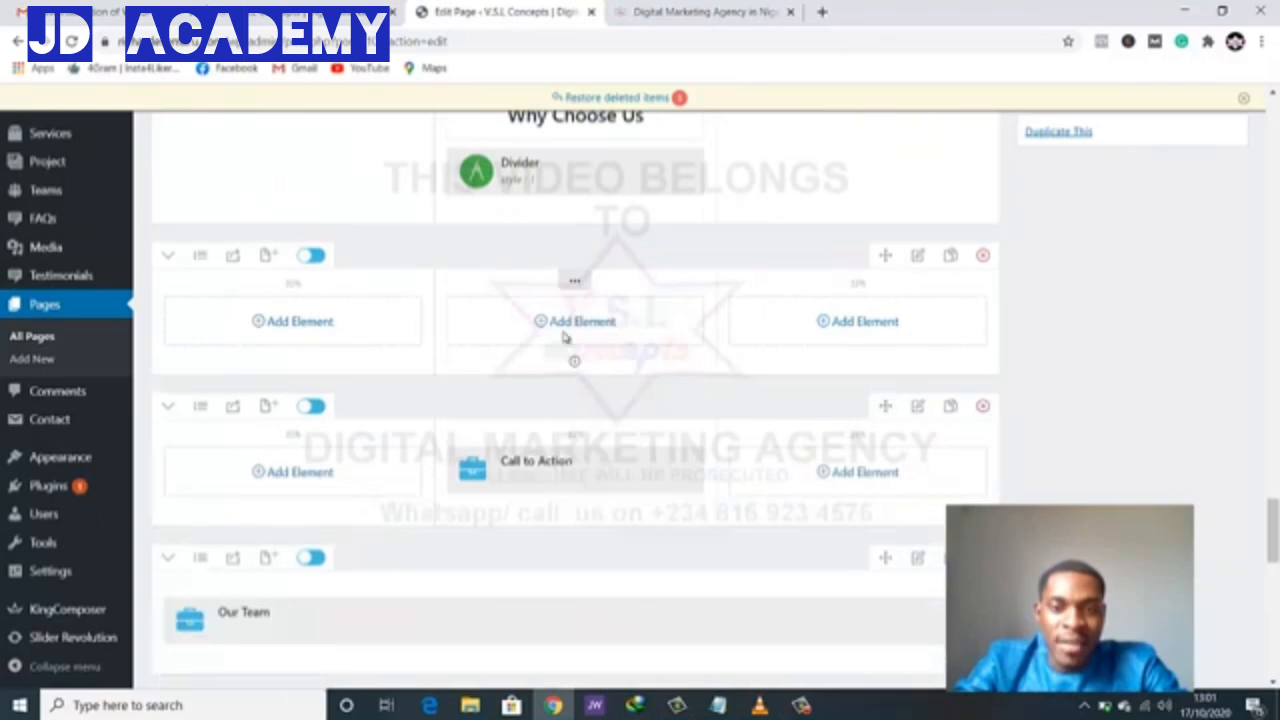
left_click(200, 257)
left_click(271, 391)
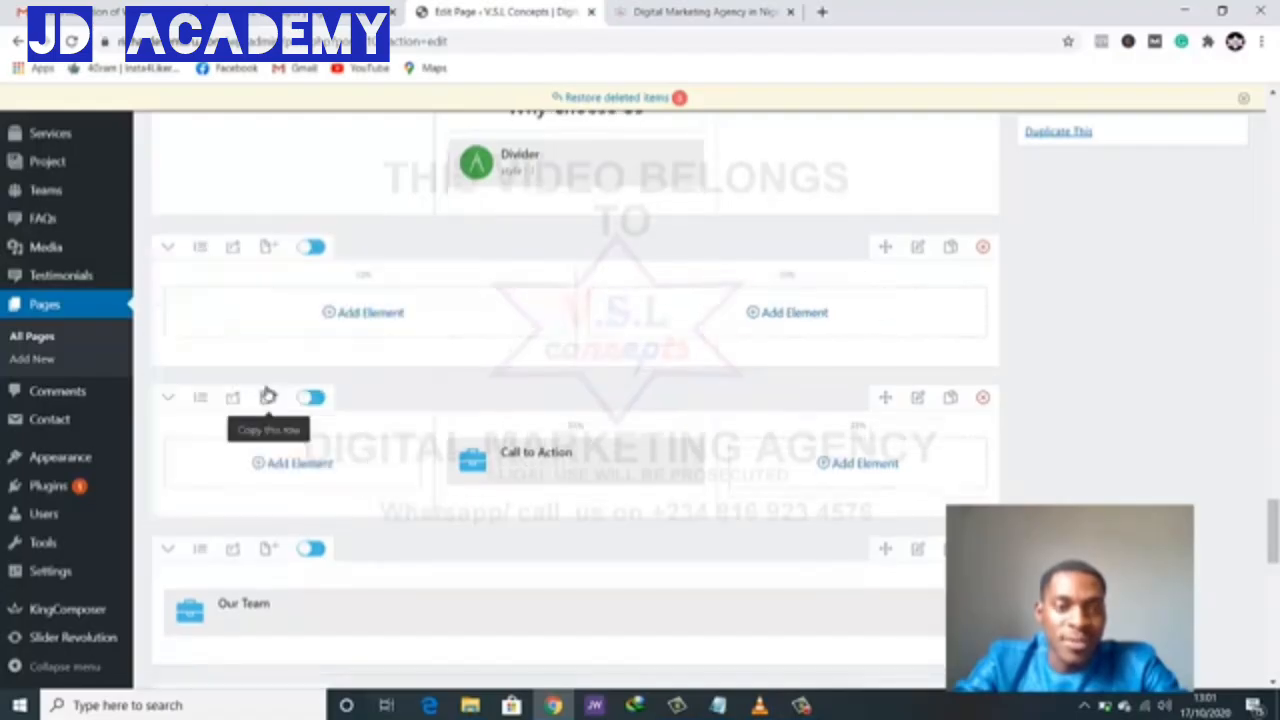
- Add a Single Image element to the row's right column
left_click(804, 318)
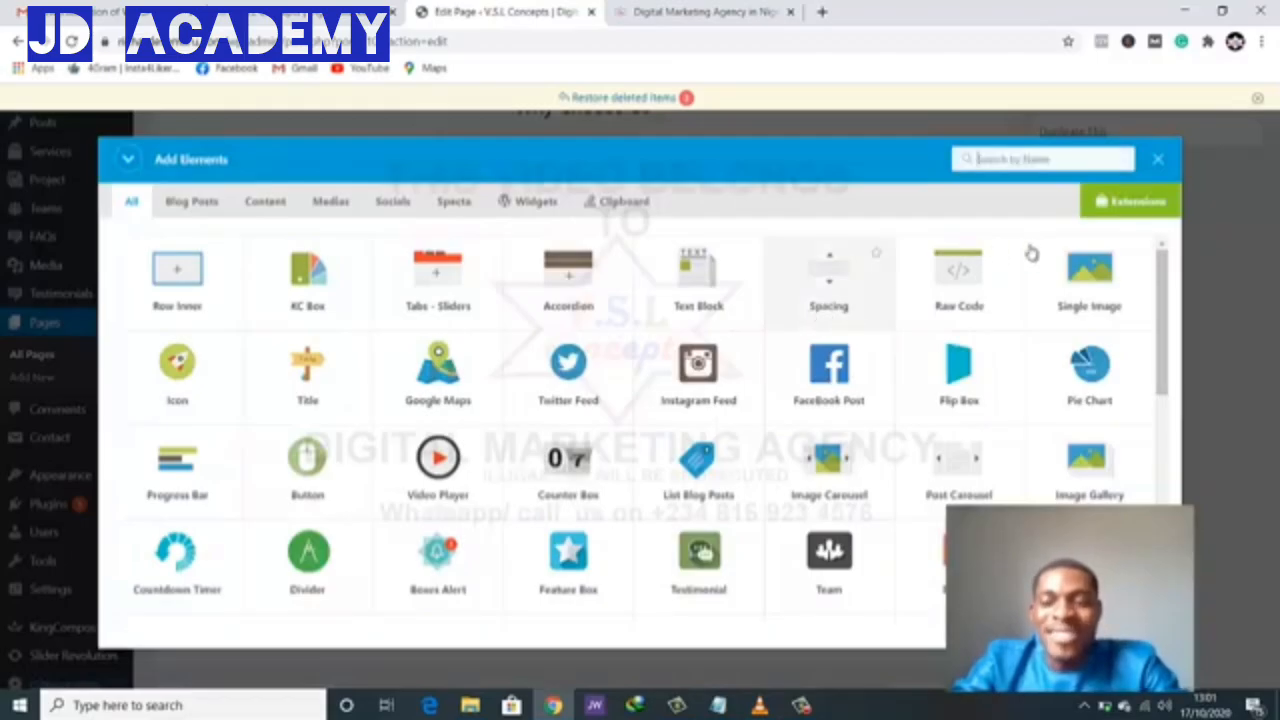
left_click(1100, 262)
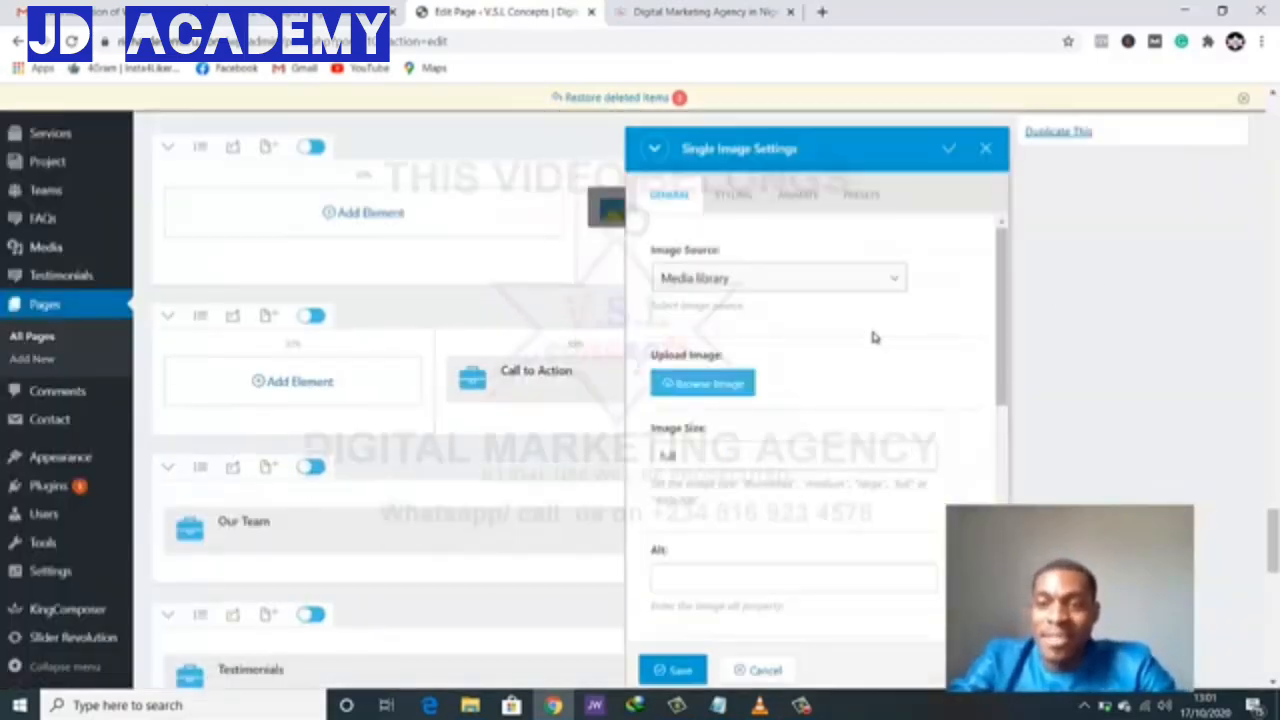
left_click(675, 669)
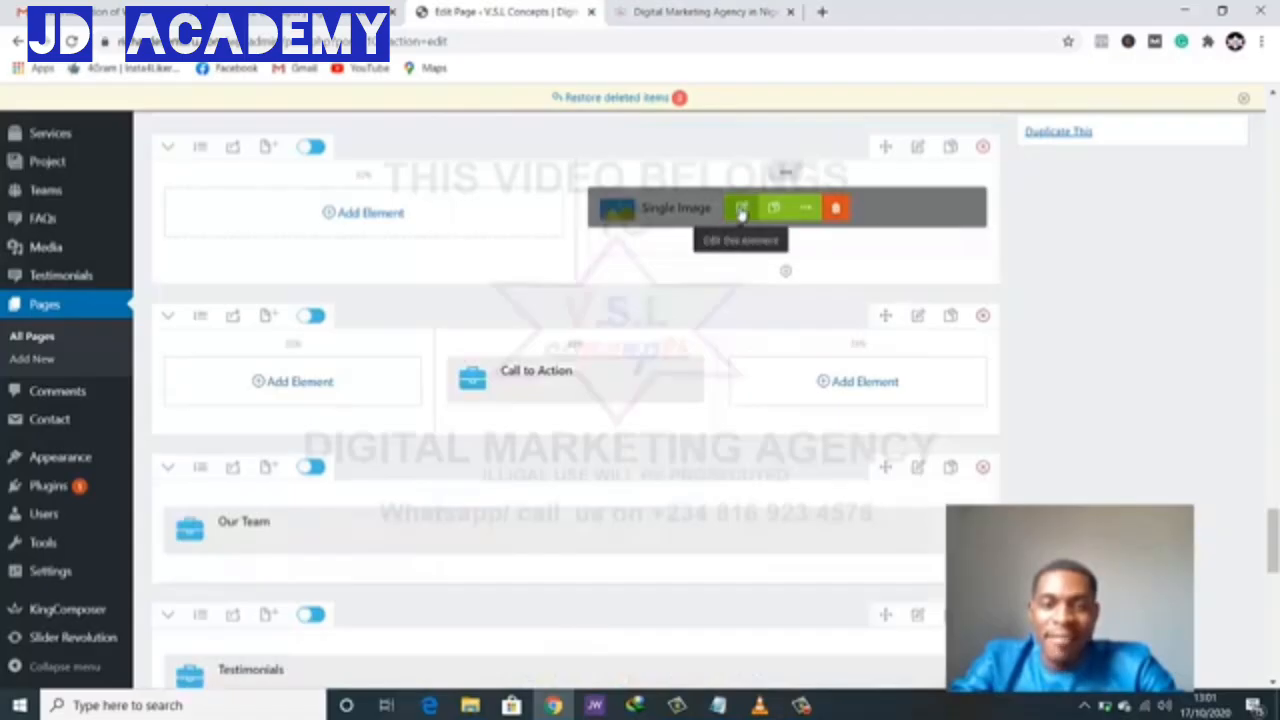
- Upload the image file 11111 into the Single Image element and save it
left_click(740, 210)
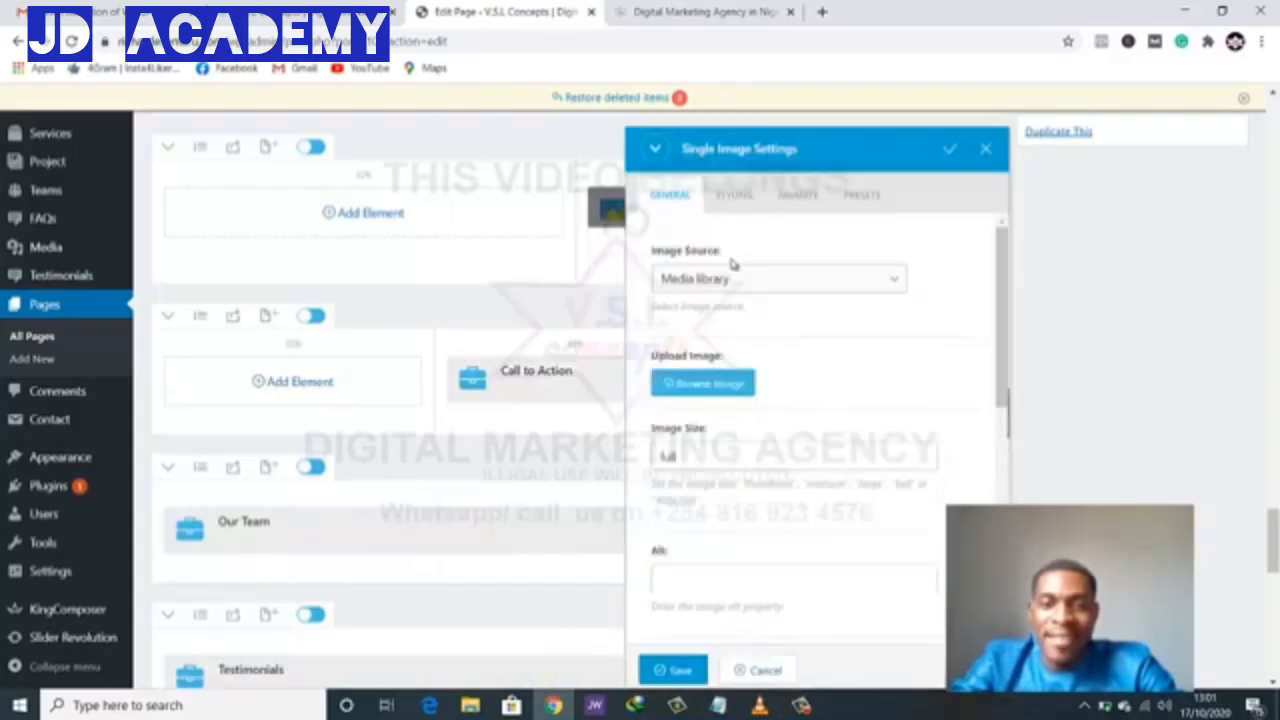
left_click(727, 384)
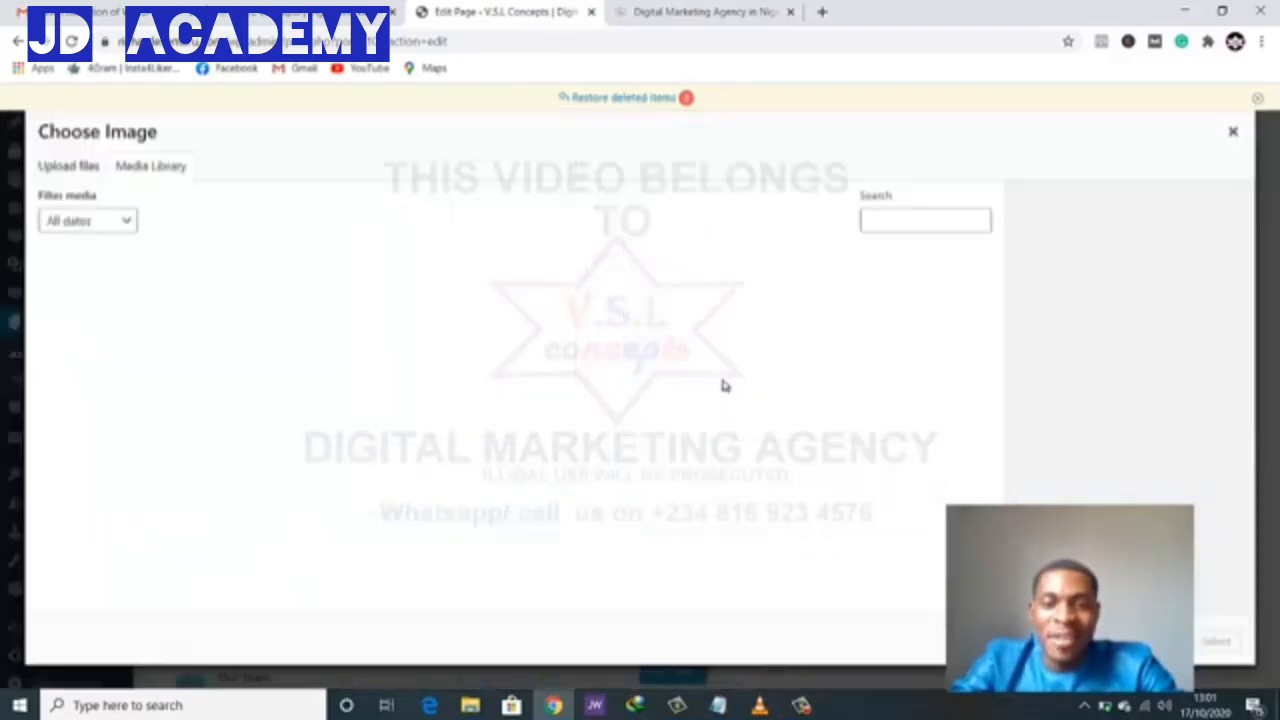
left_click(68, 172)
left_click(601, 400)
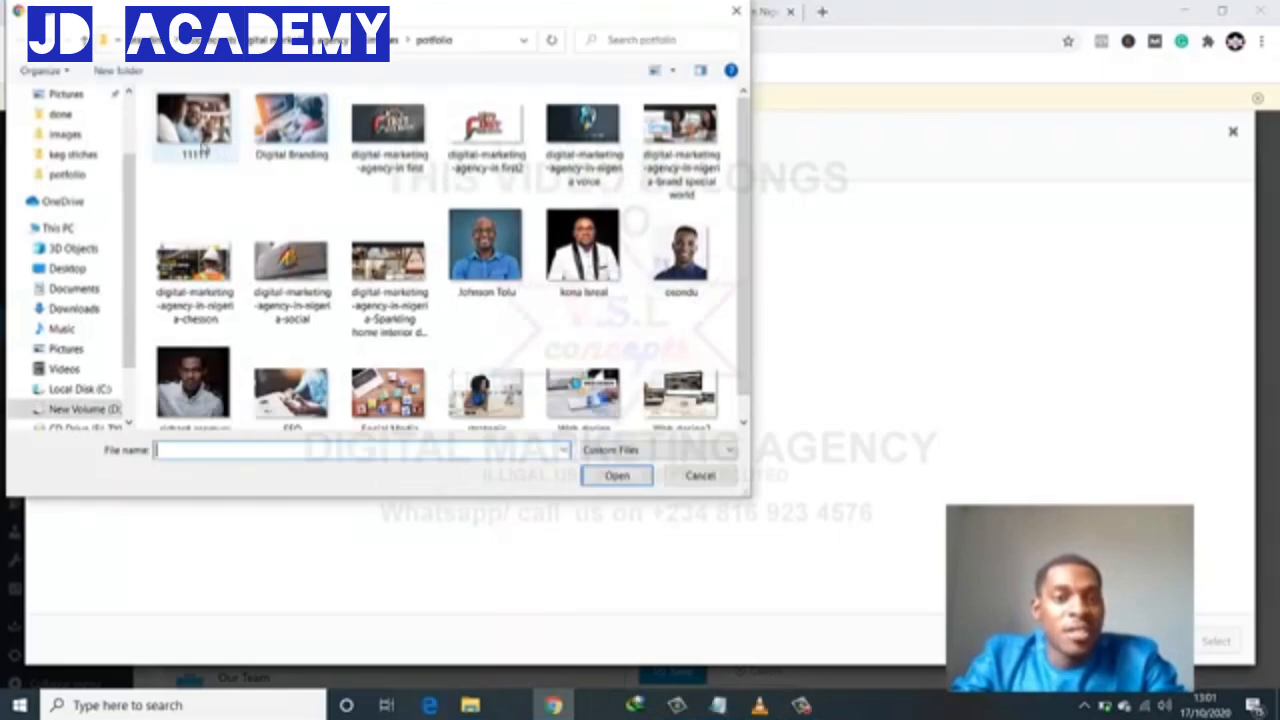
left_click(203, 150)
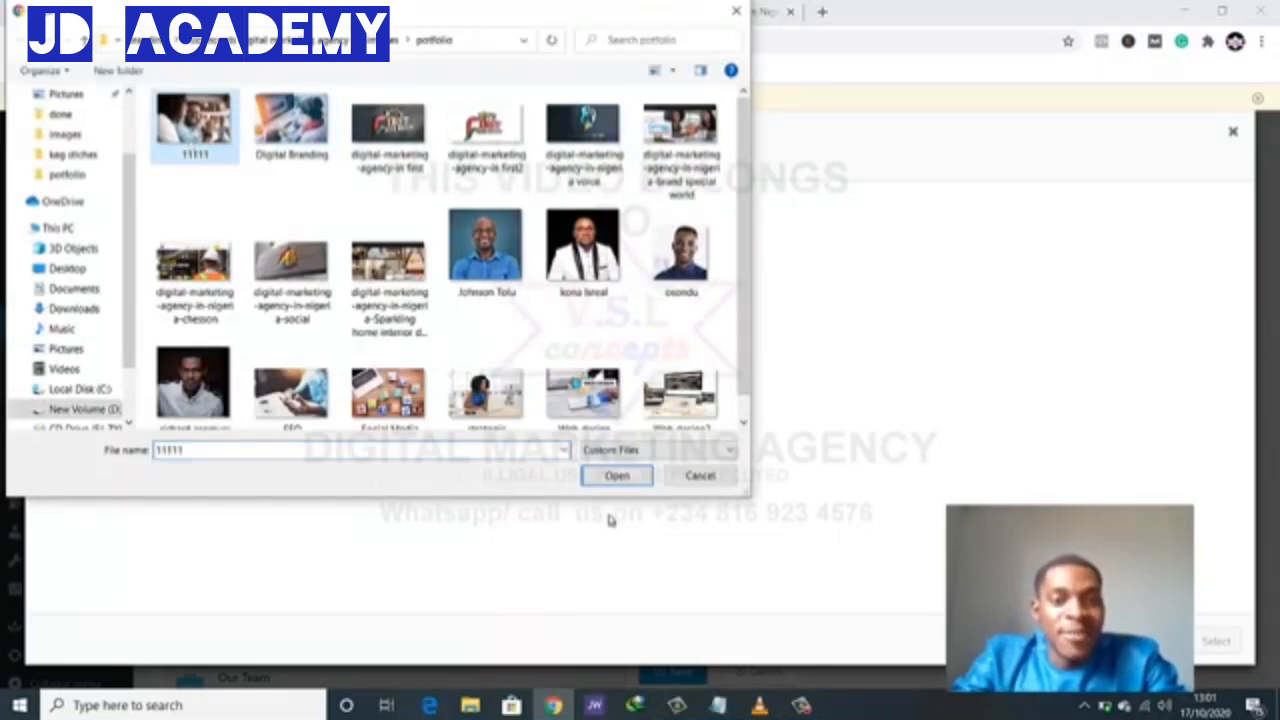
left_click(617, 475)
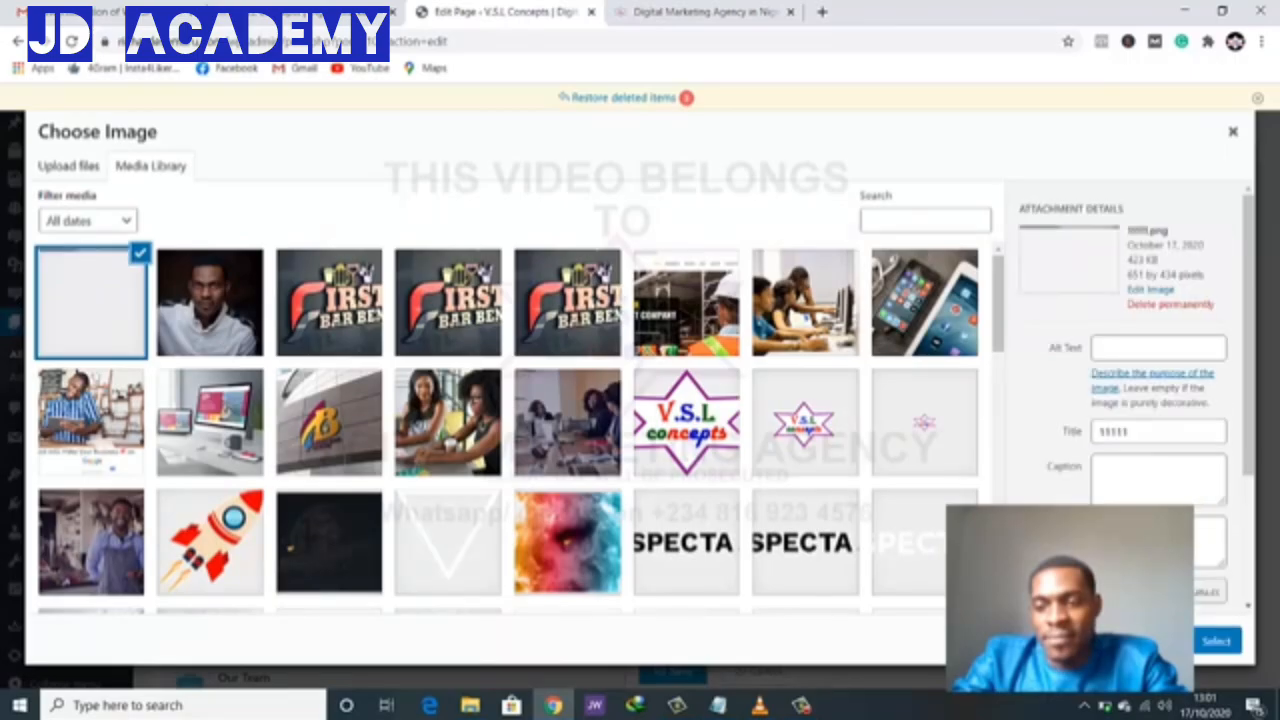
left_click(1215, 648)
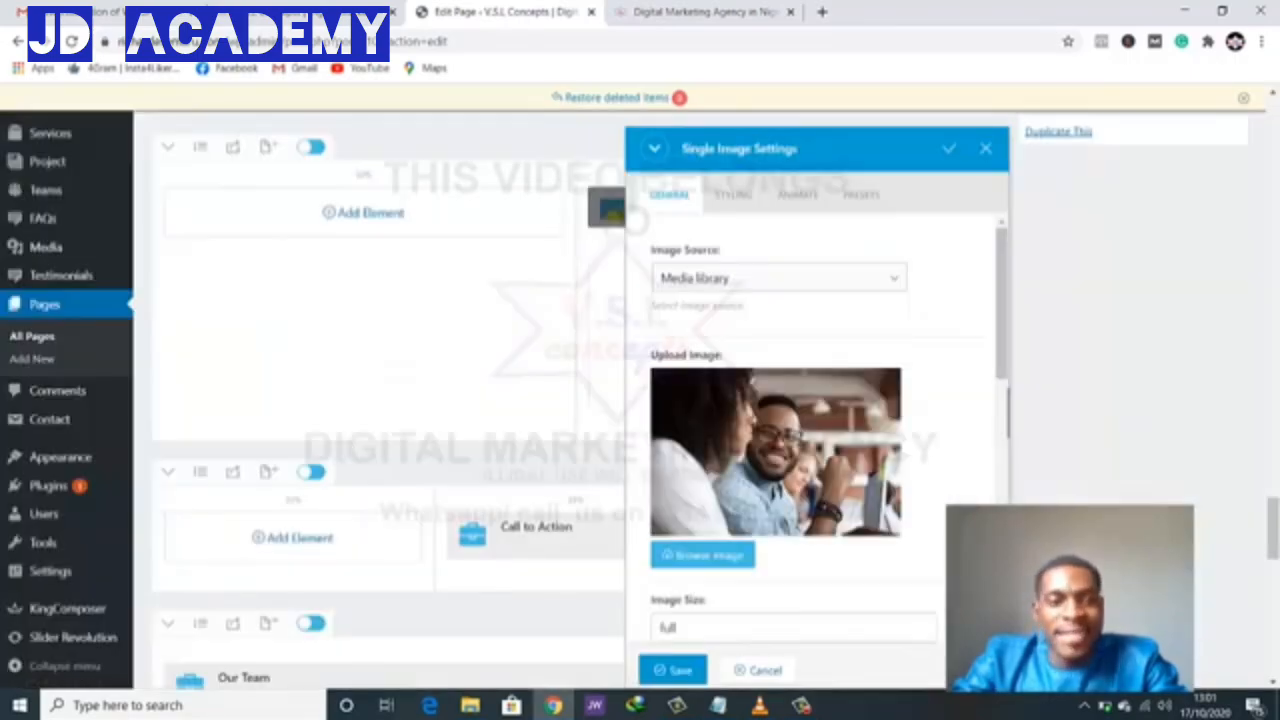
scroll(705, 560, "down", 2)
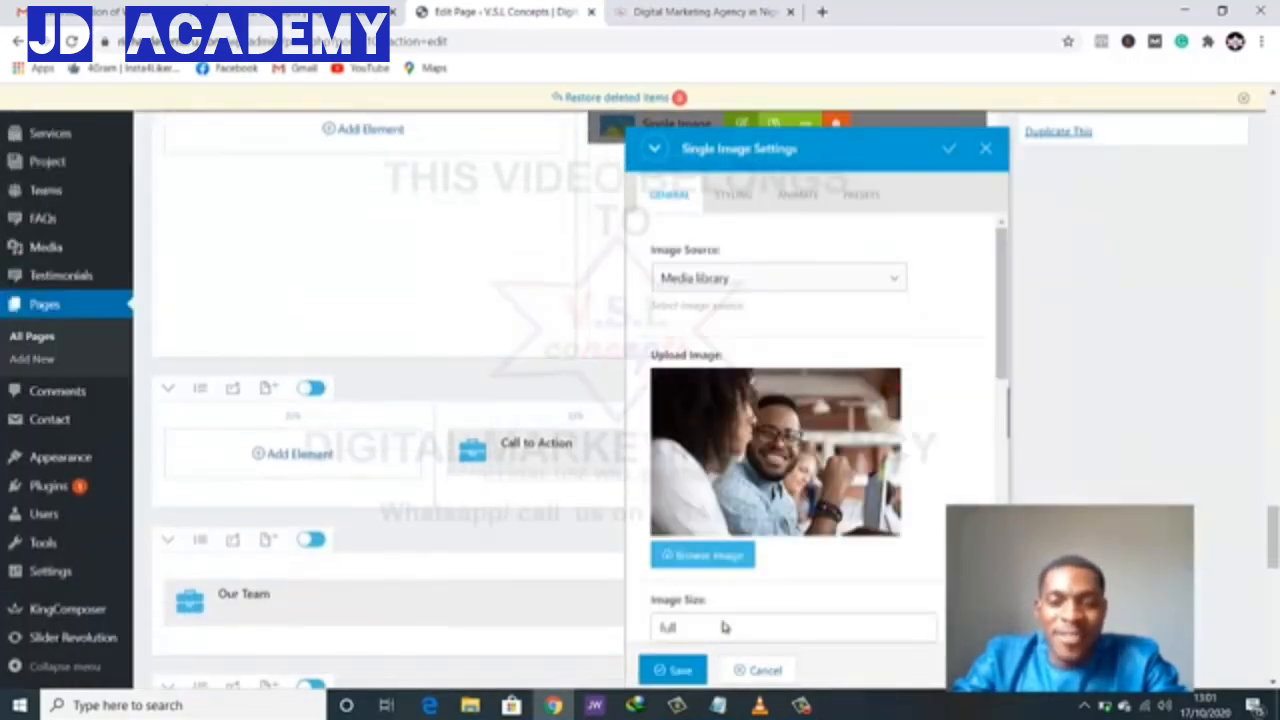
left_click(675, 668)
scroll(717, 406, "up", 5)
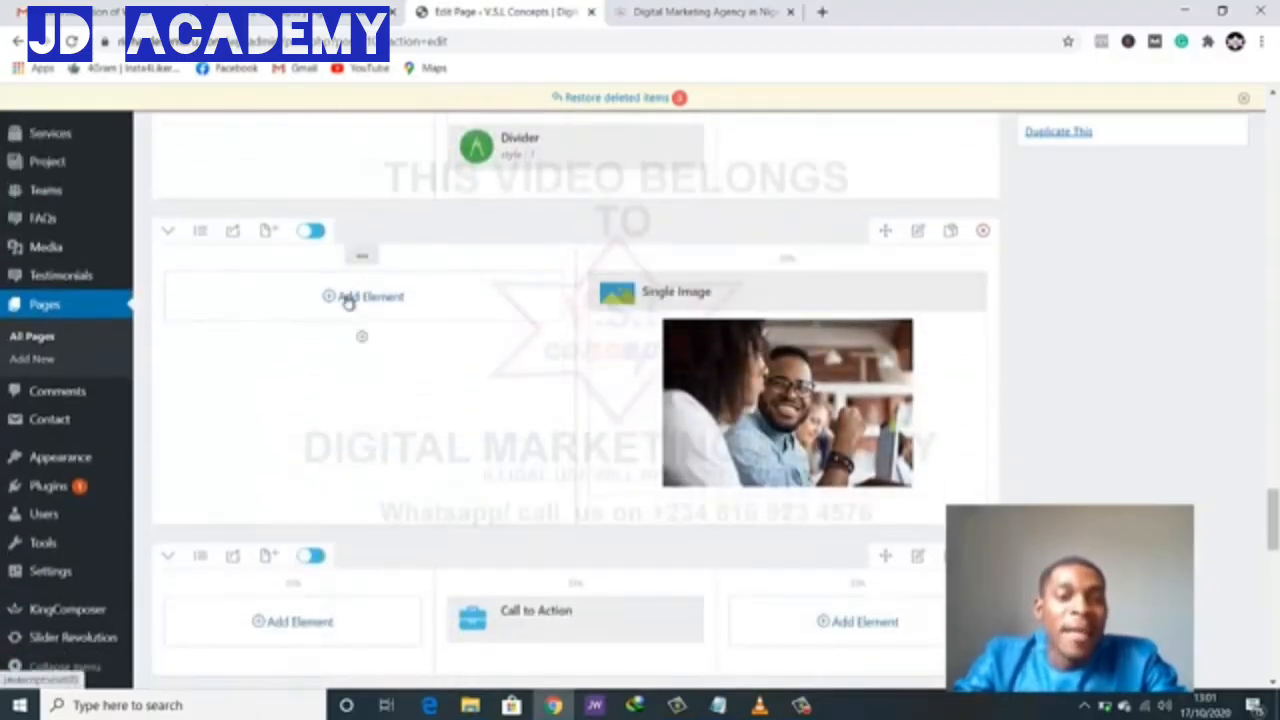
- Add a Feature Box element to the left column beside the photo
left_click(360, 332)
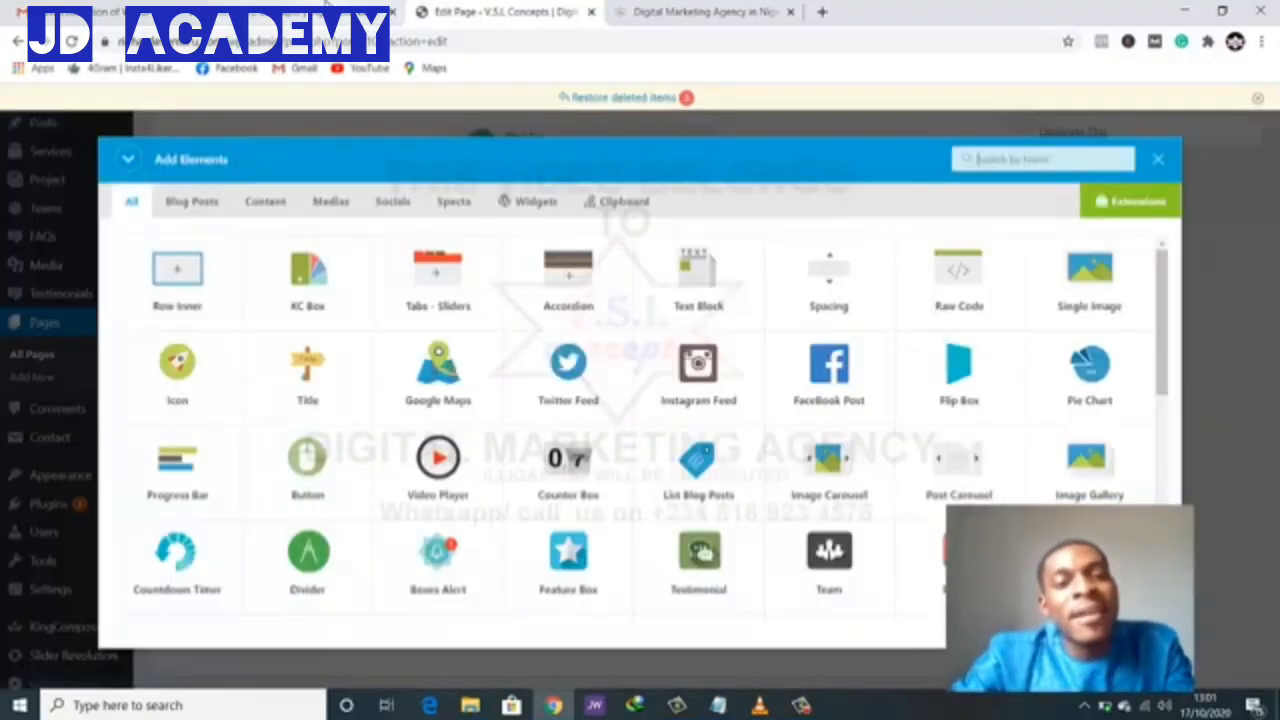
left_click(700, 11)
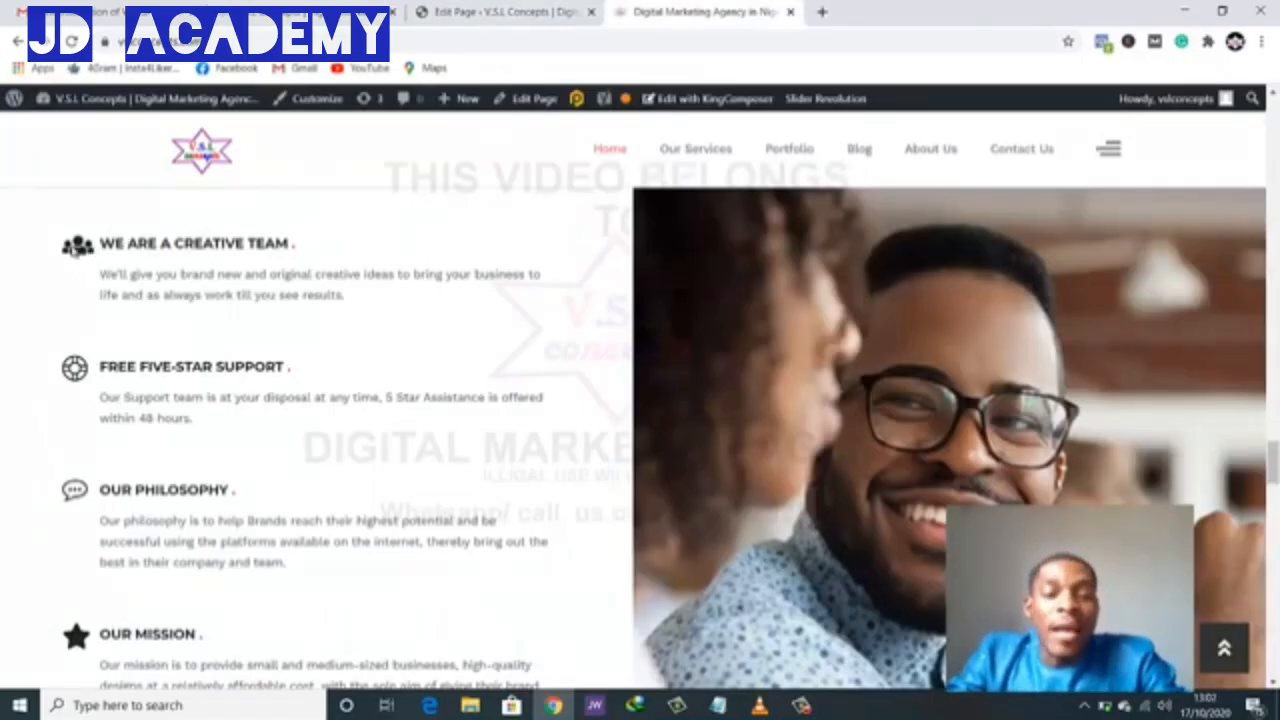
left_click(447, 10)
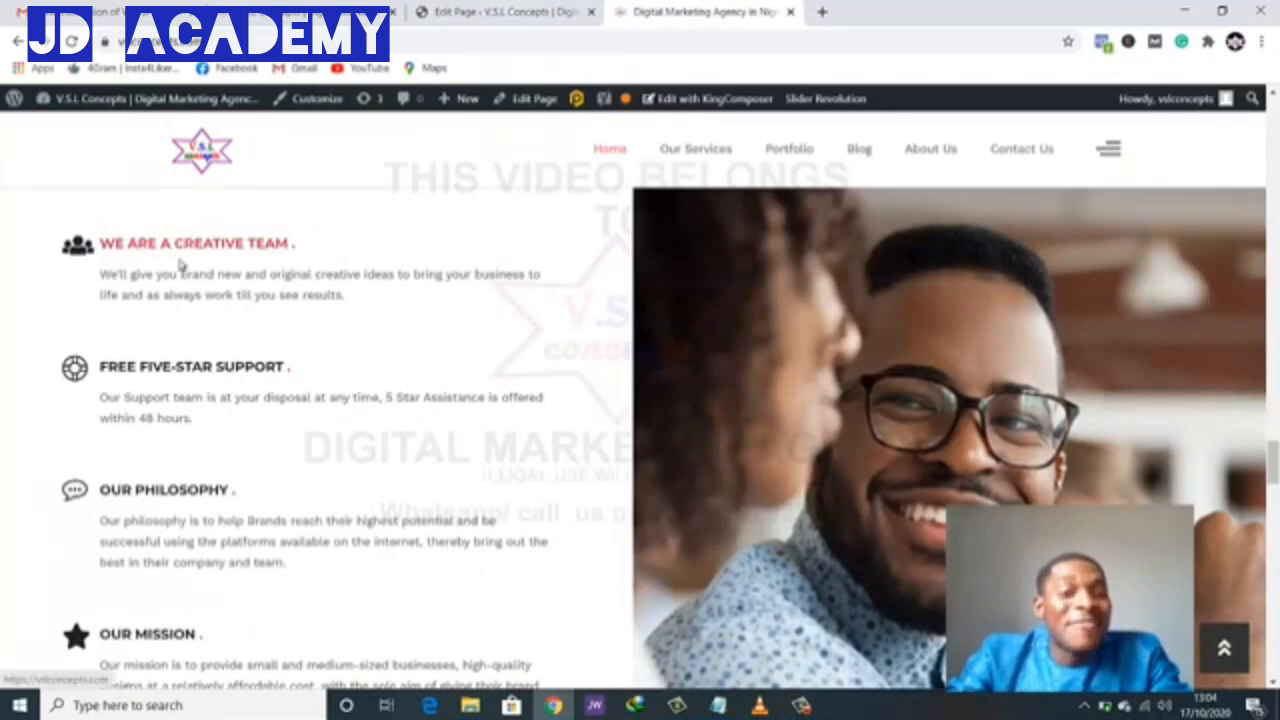
left_click(471, 13)
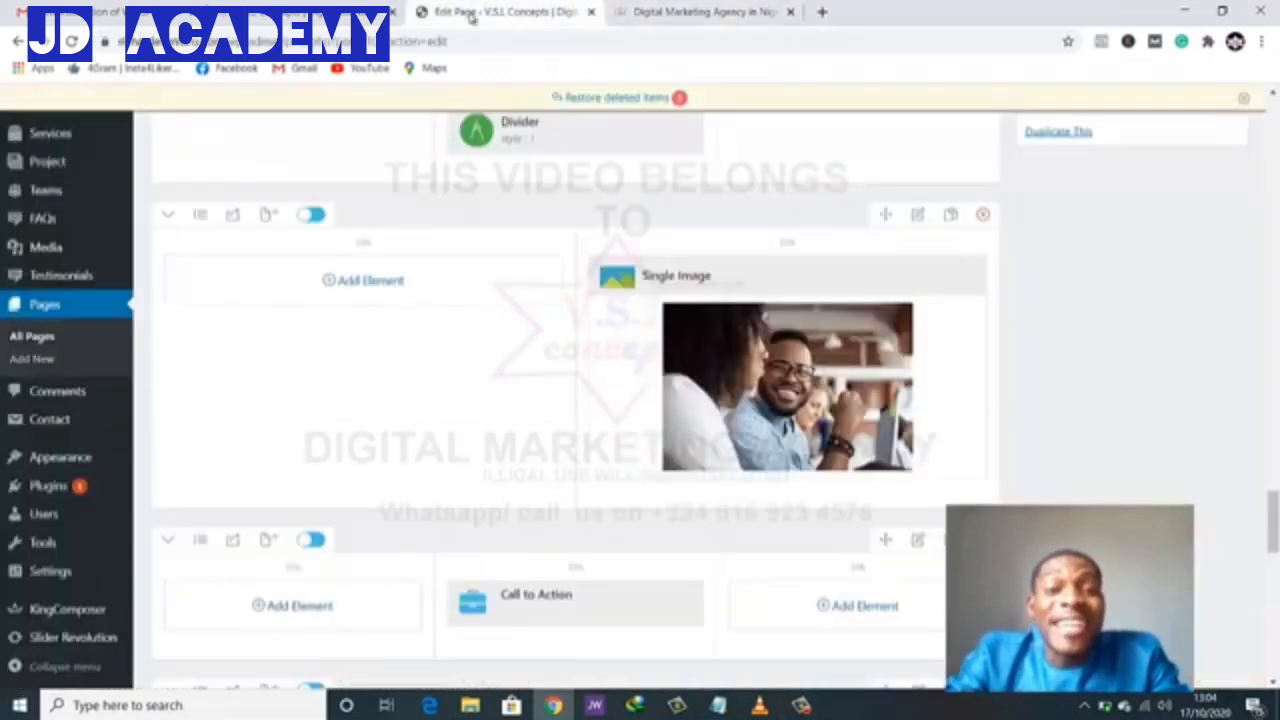
left_click(367, 282)
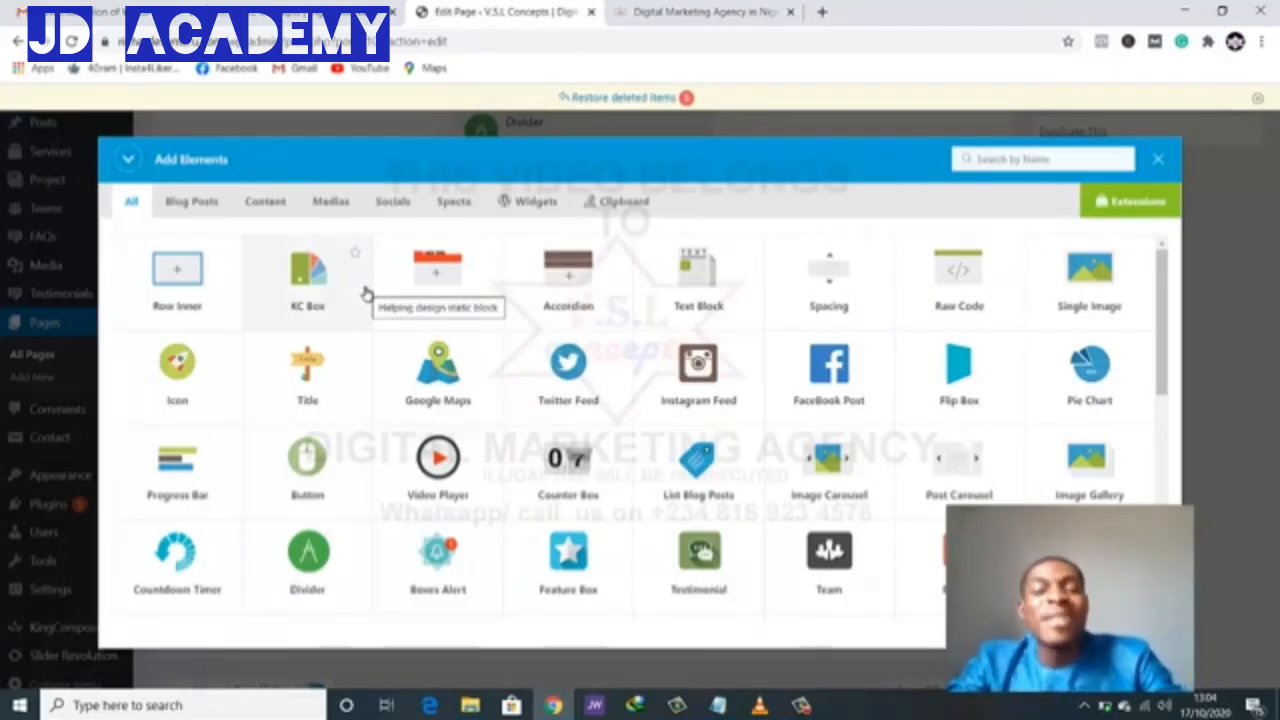
scroll(397, 380, "down", 3)
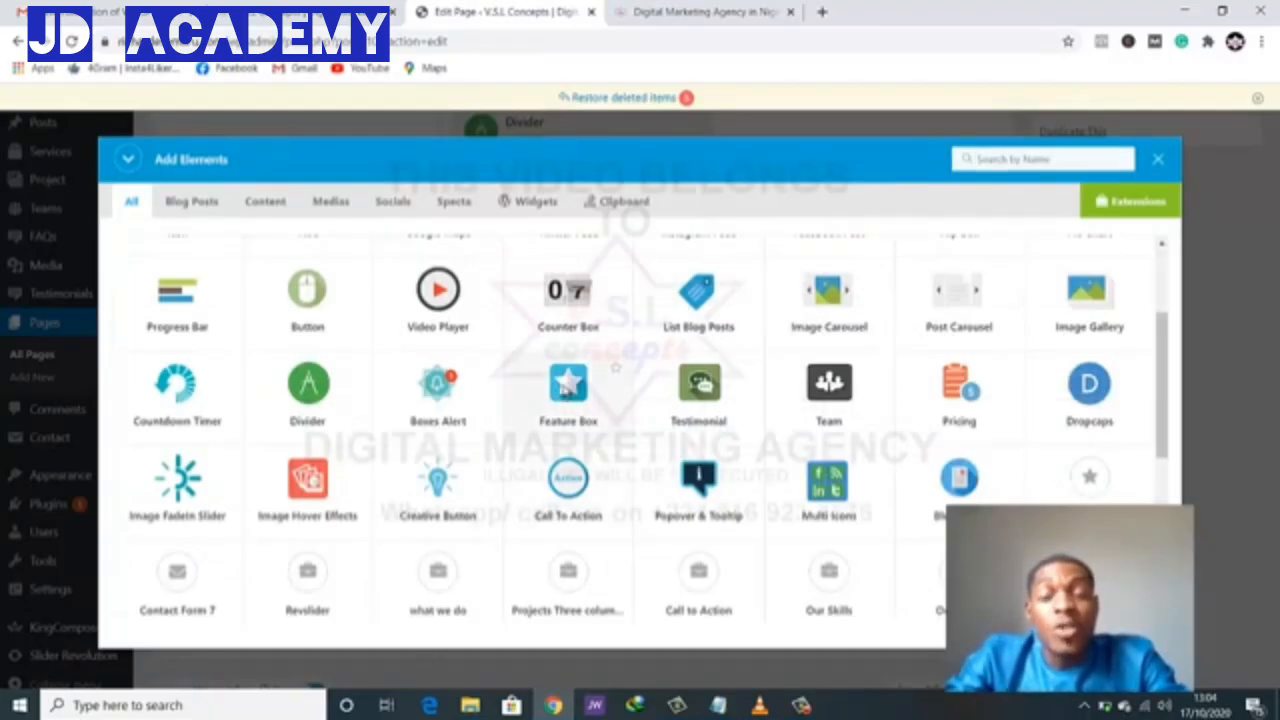
left_click(568, 390)
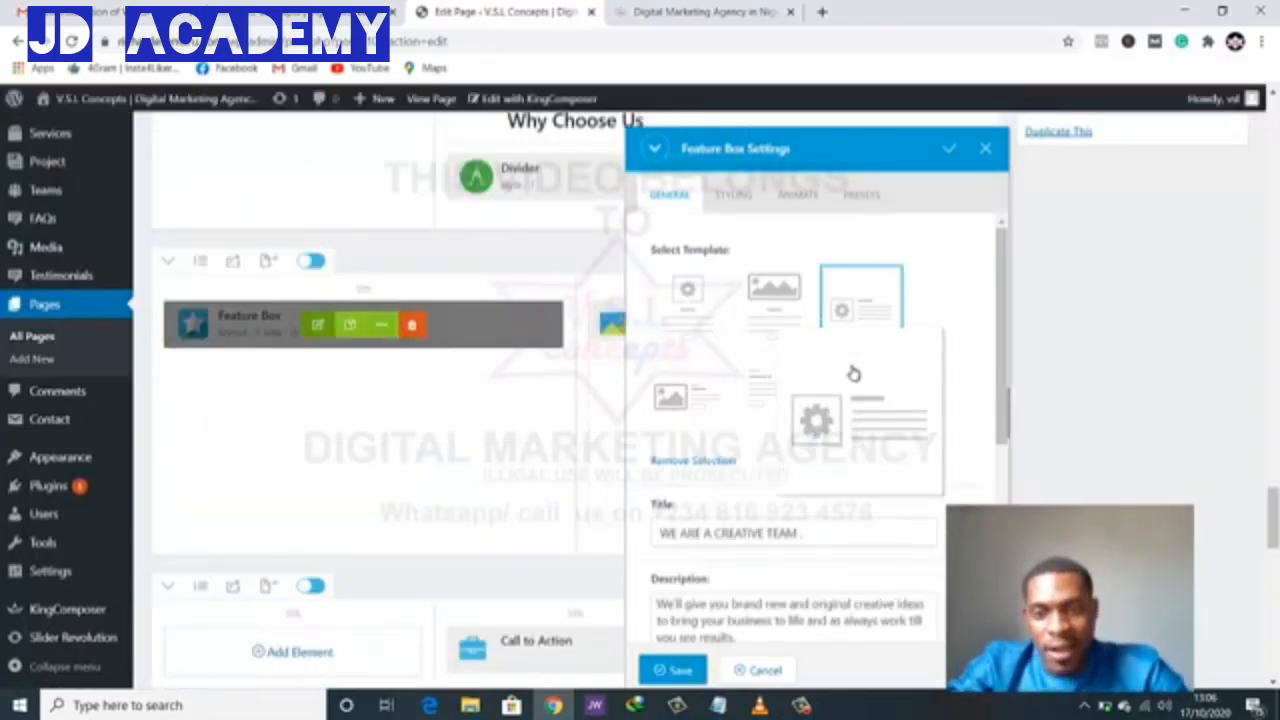
- Set the Feature Box icon to flaticon-shield-with-leave and save it
scroll(766, 529, "down", 5)
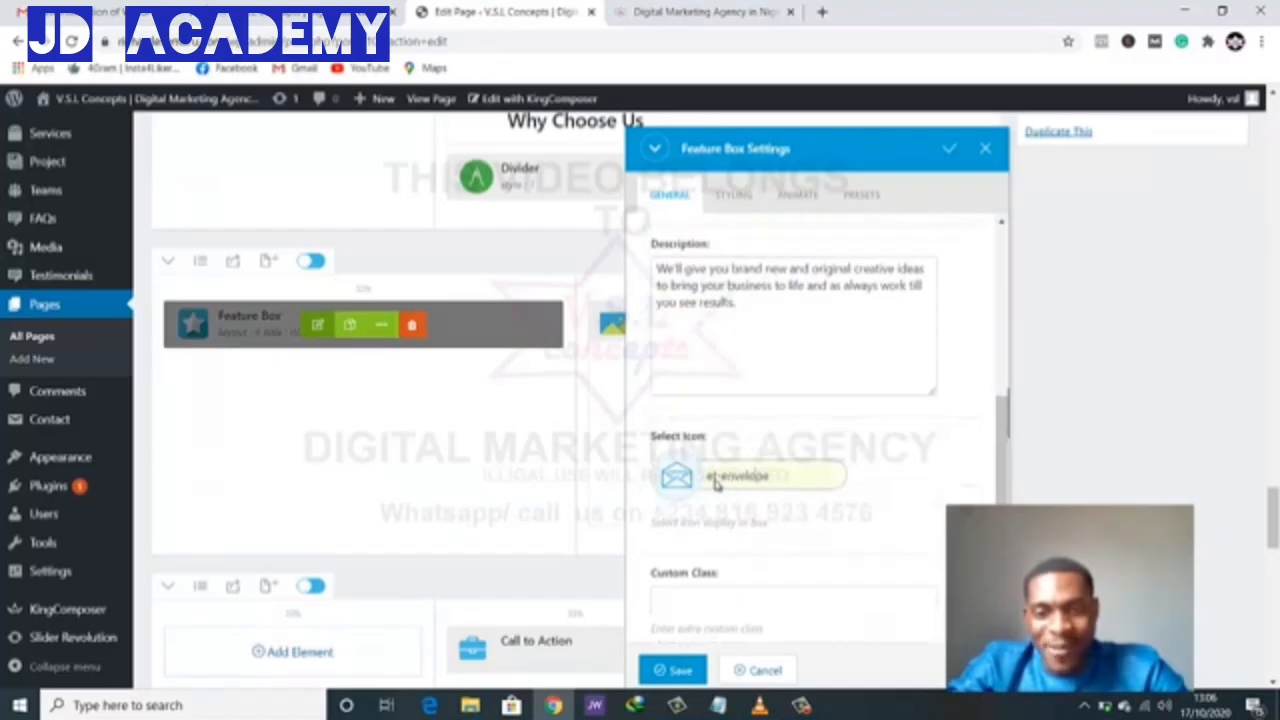
left_click(716, 478)
left_click(716, 484)
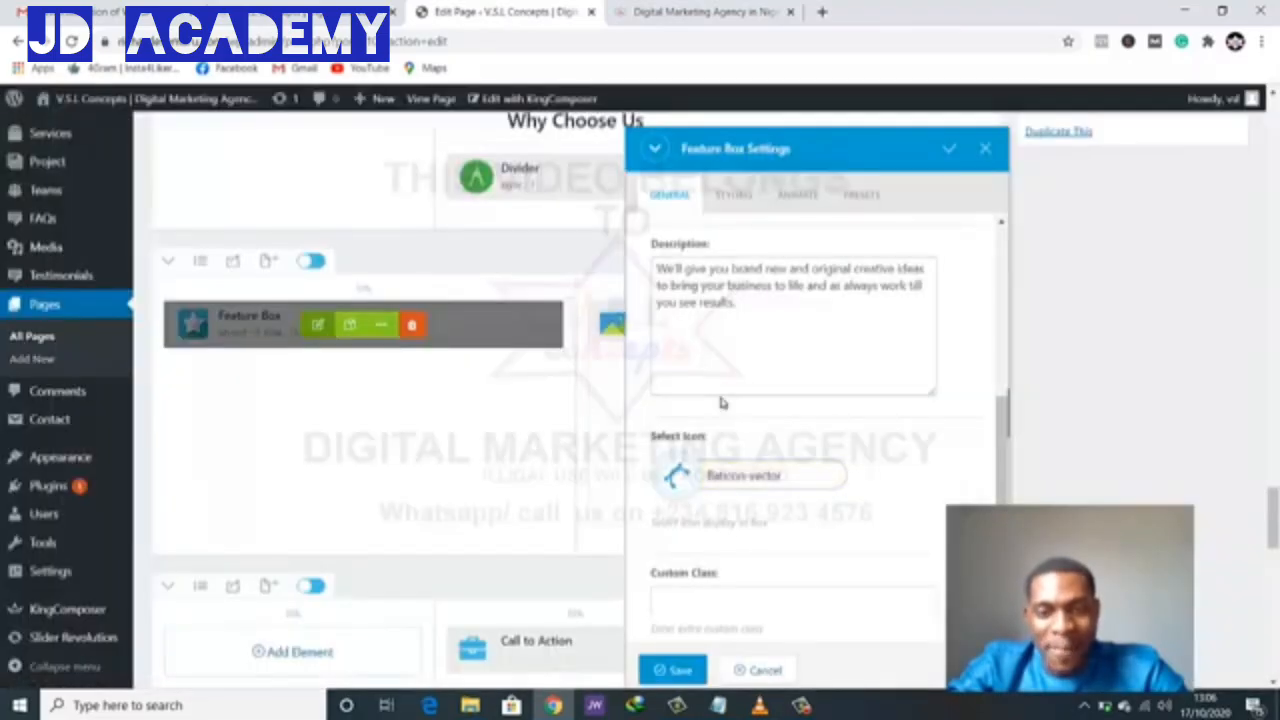
left_click(740, 476)
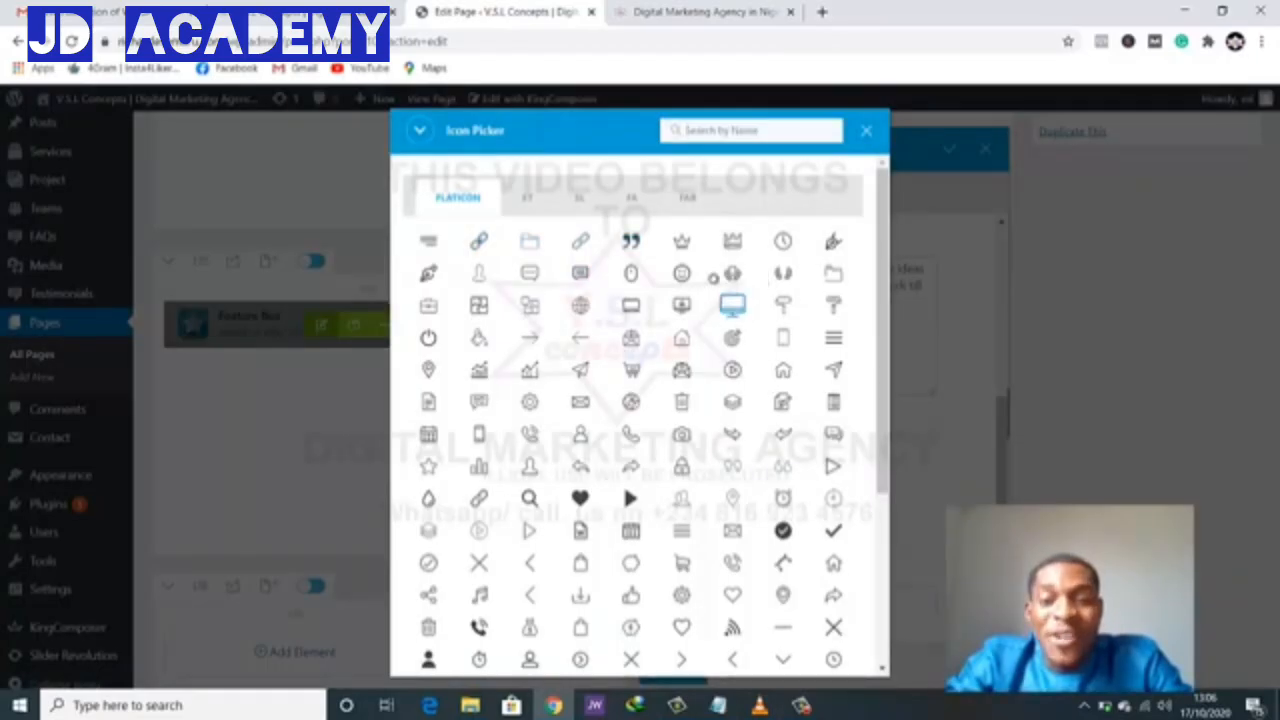
left_click(732, 272)
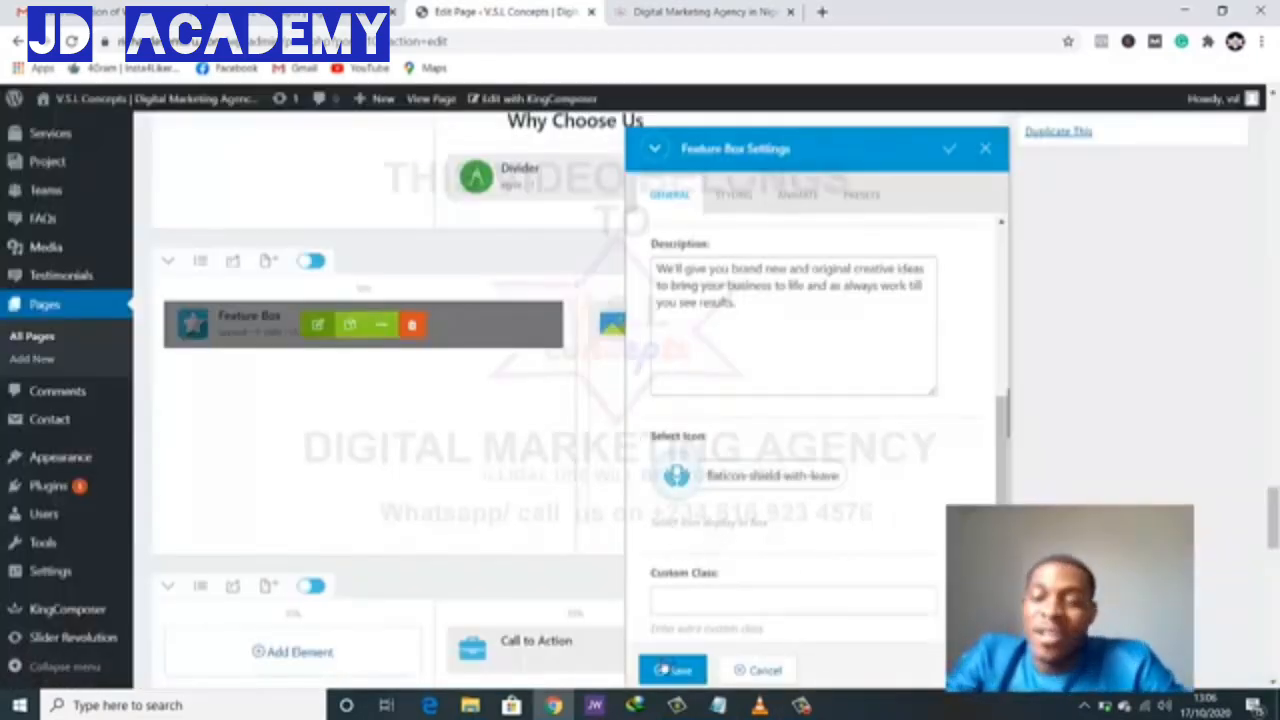
left_click(672, 670)
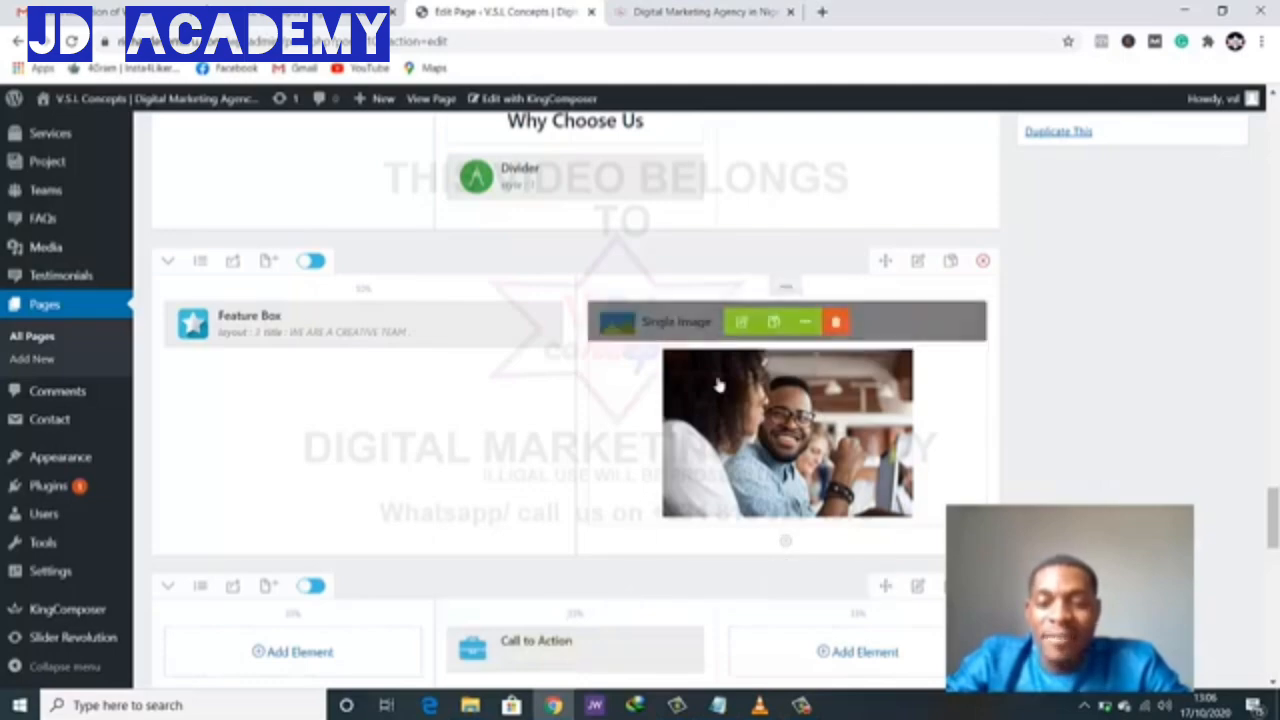
- Save the homepage changes in KingComposer
scroll(1183, 170, "up", 15)
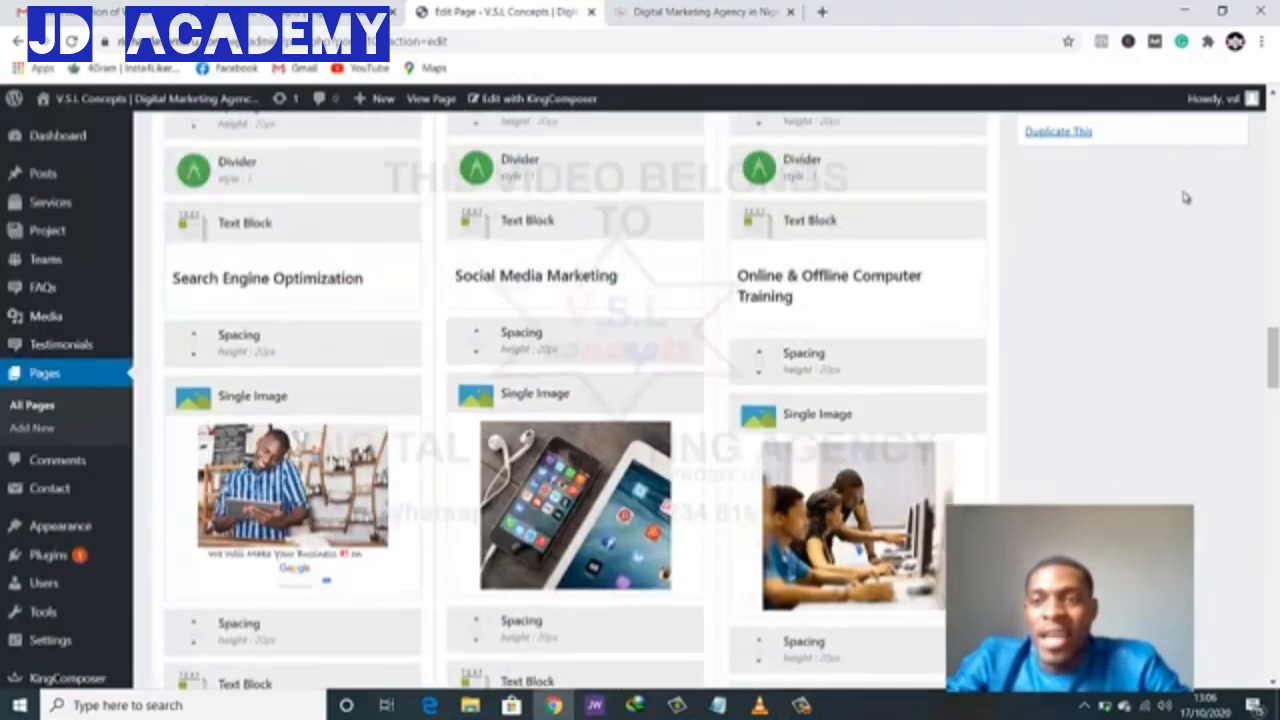
scroll(1195, 224, "up", 8)
scroll(1195, 224, "down", 1)
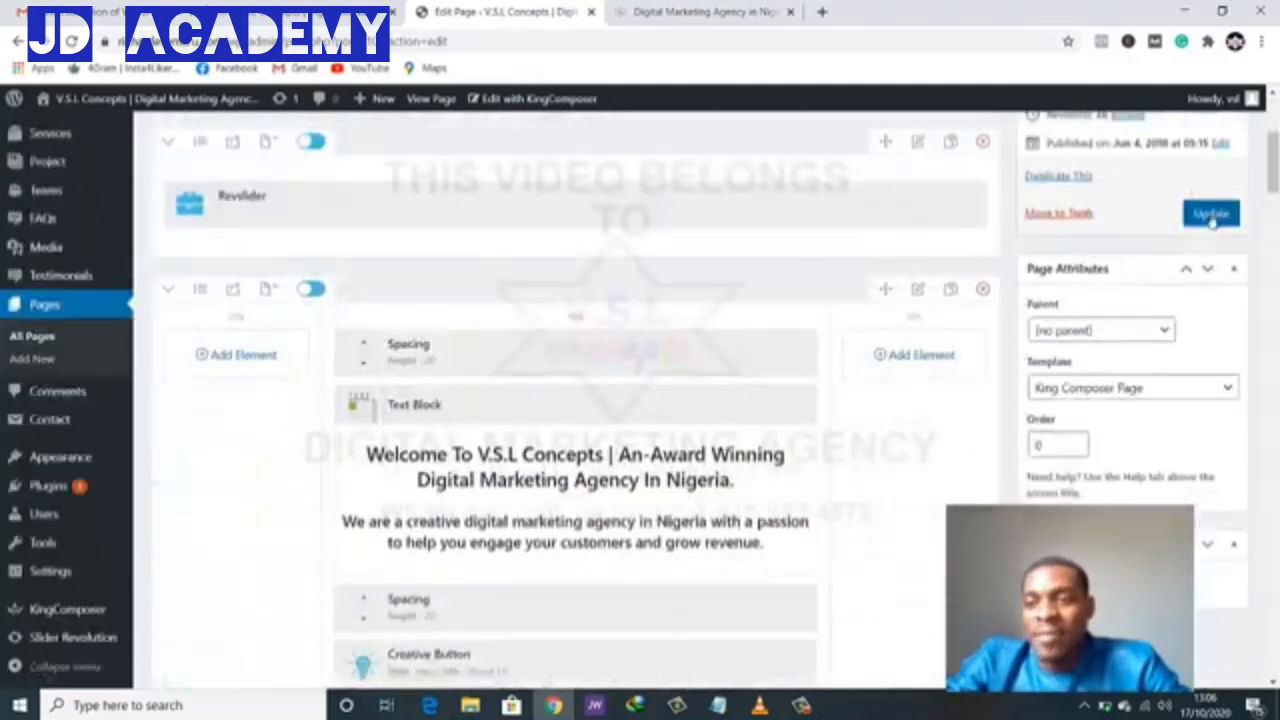
left_click(1210, 214)
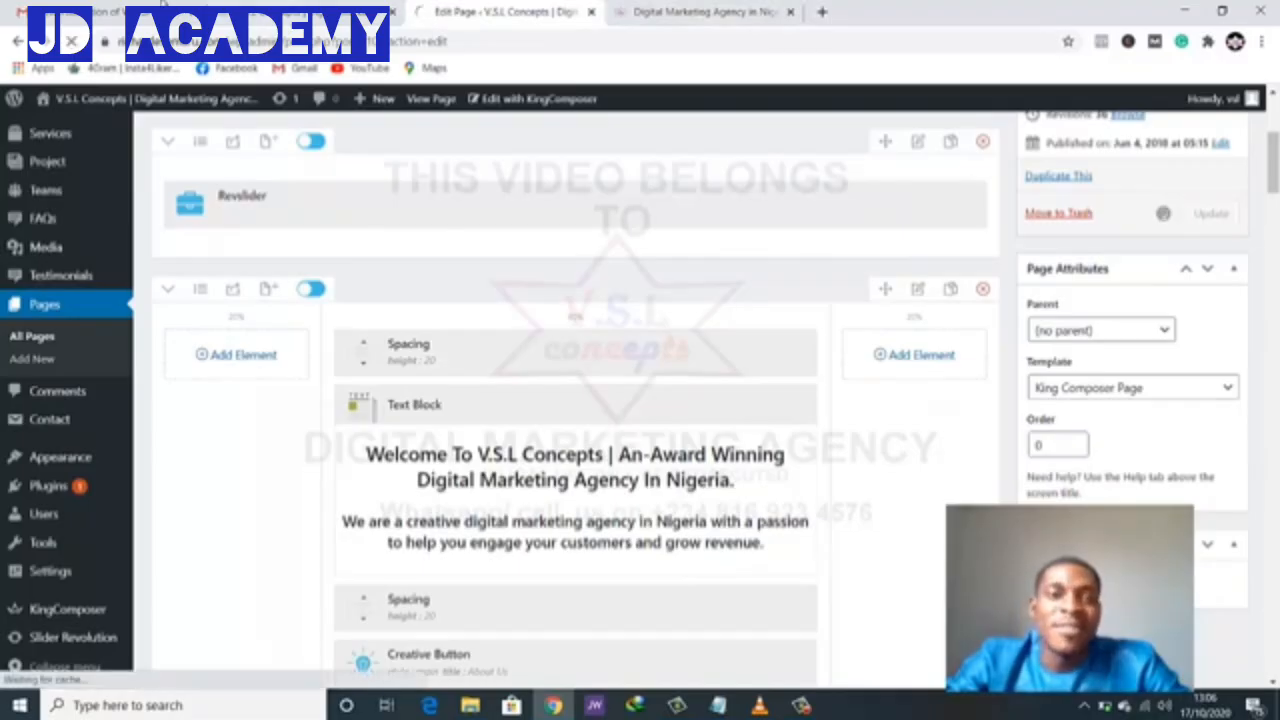
- Reload the live homepage and check the Creative Team feature box beside the photo
left_click(239, 5)
scroll(767, 391, "down", 1)
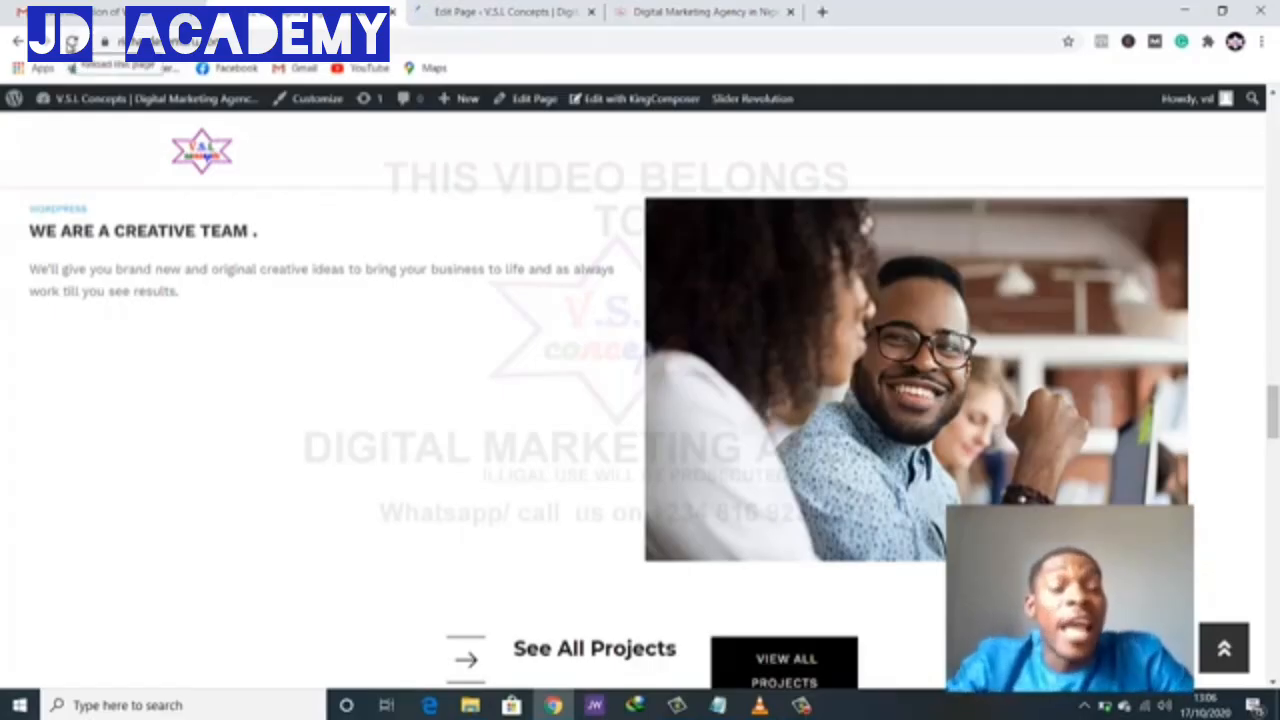
left_click(72, 43)
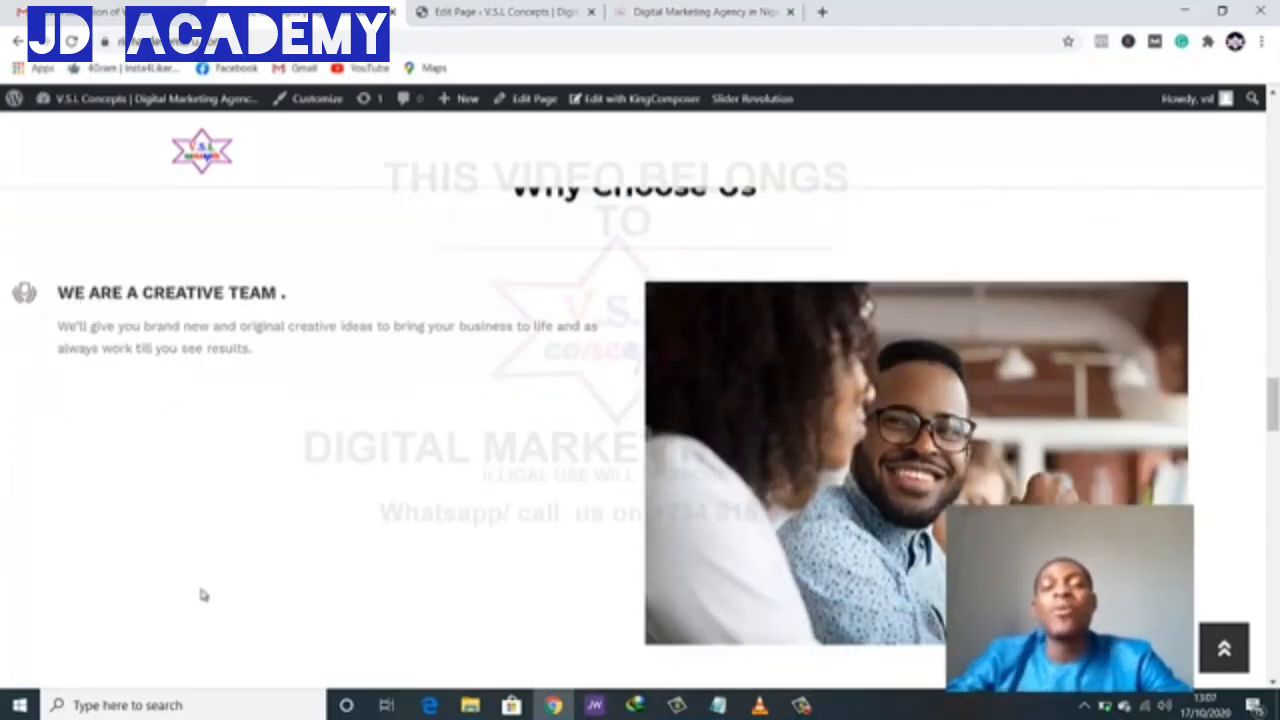
scroll(206, 592, "up", 2)
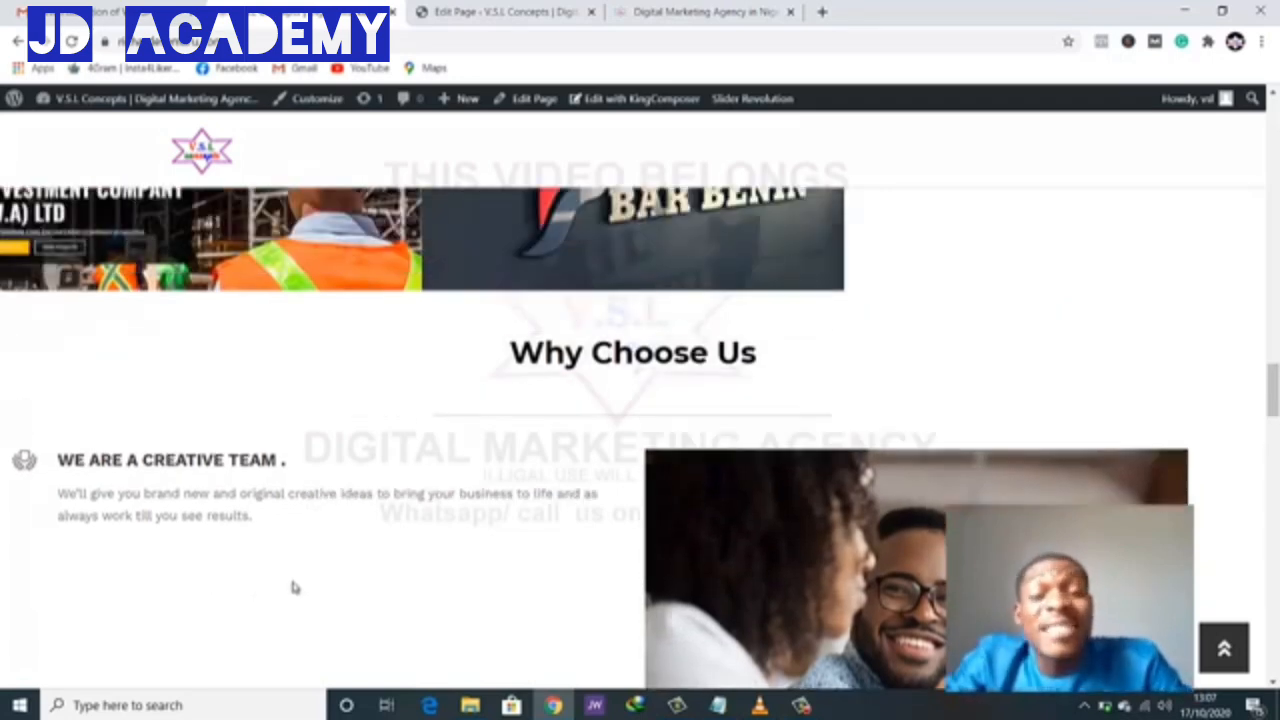
scroll(294, 590, "down", 1)
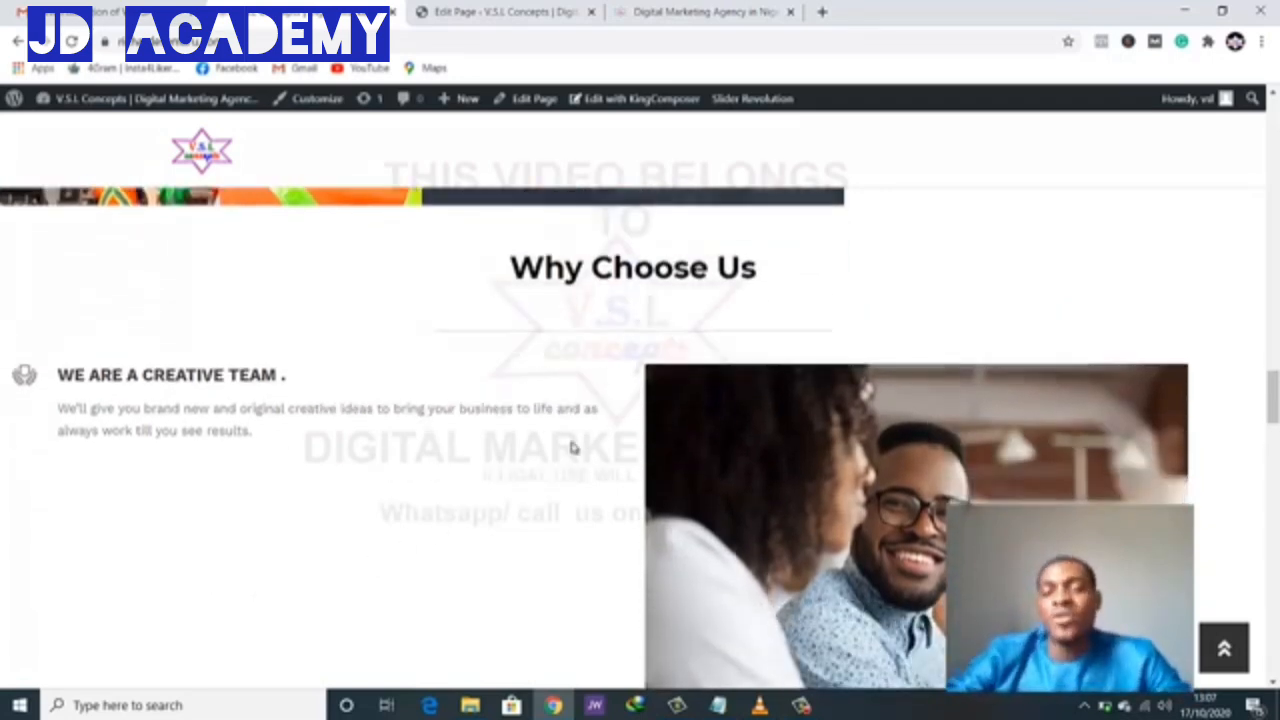
scroll(571, 449, "down", 3)
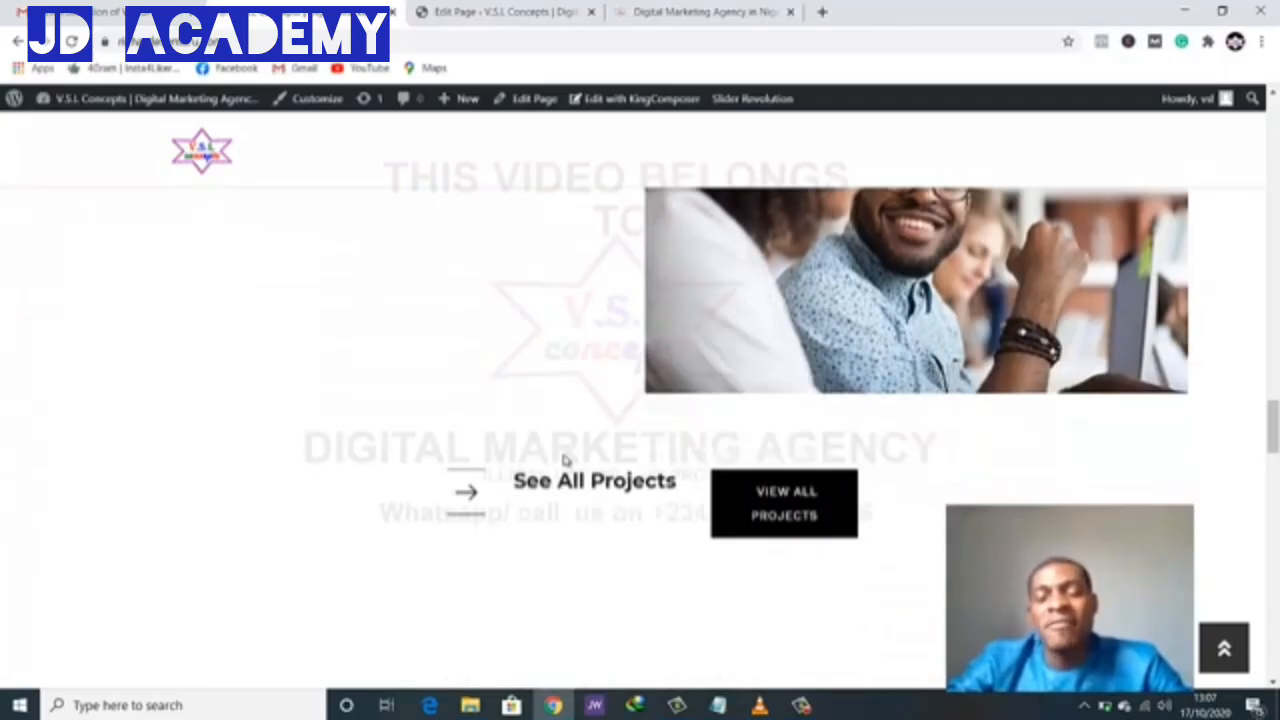
scroll(560, 460, "down", 2)
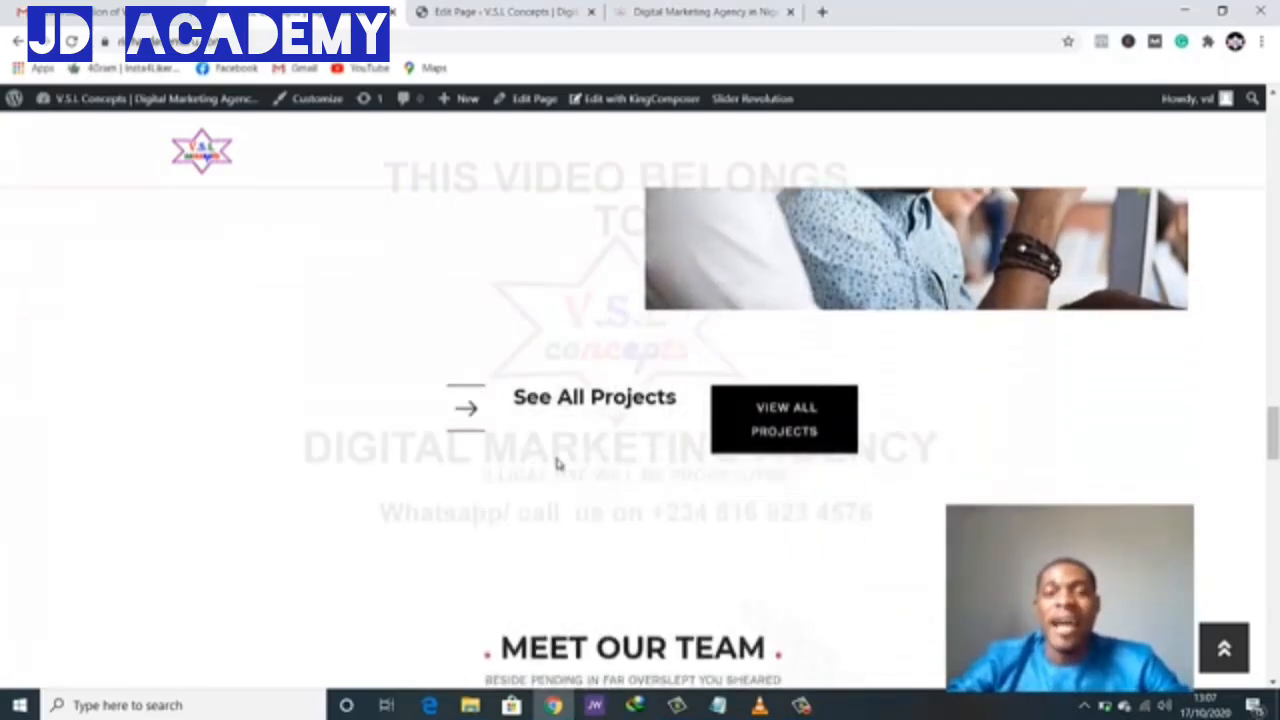
scroll(559, 464, "up", 1)
- Return to the homepage editor and scroll down to the Call to Action row
left_click(528, 10)
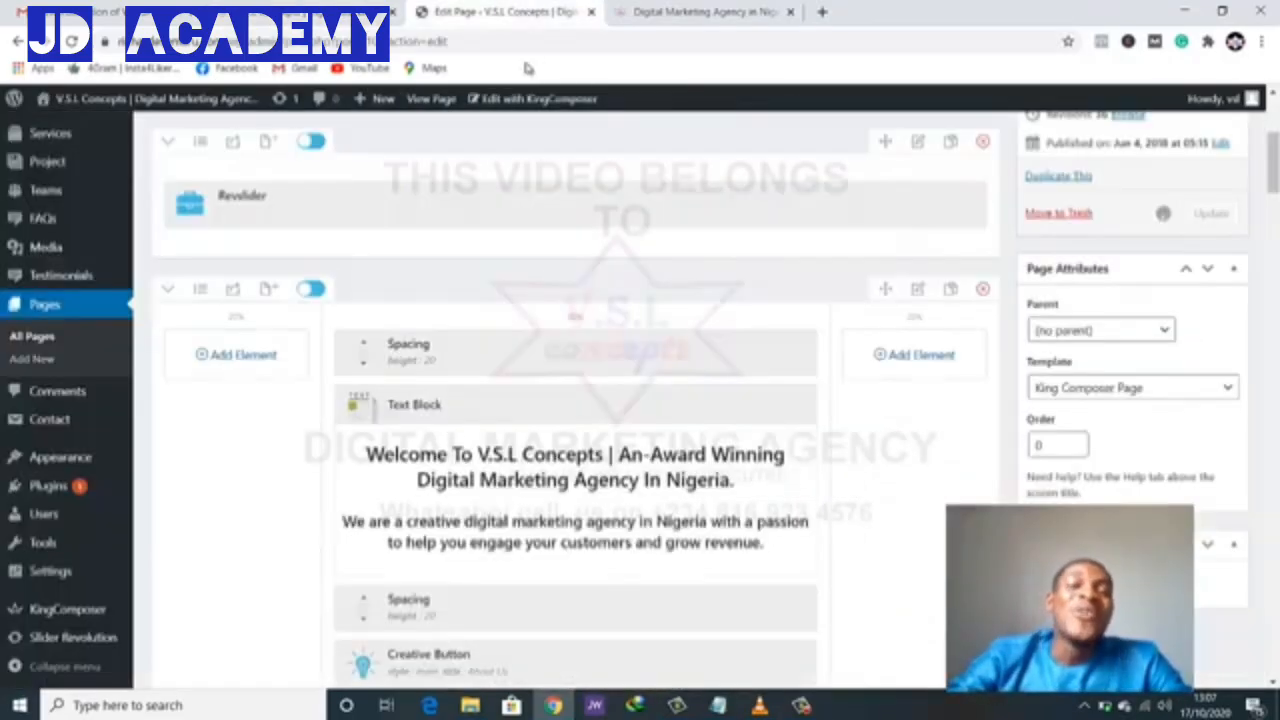
scroll(610, 400, "down", 10)
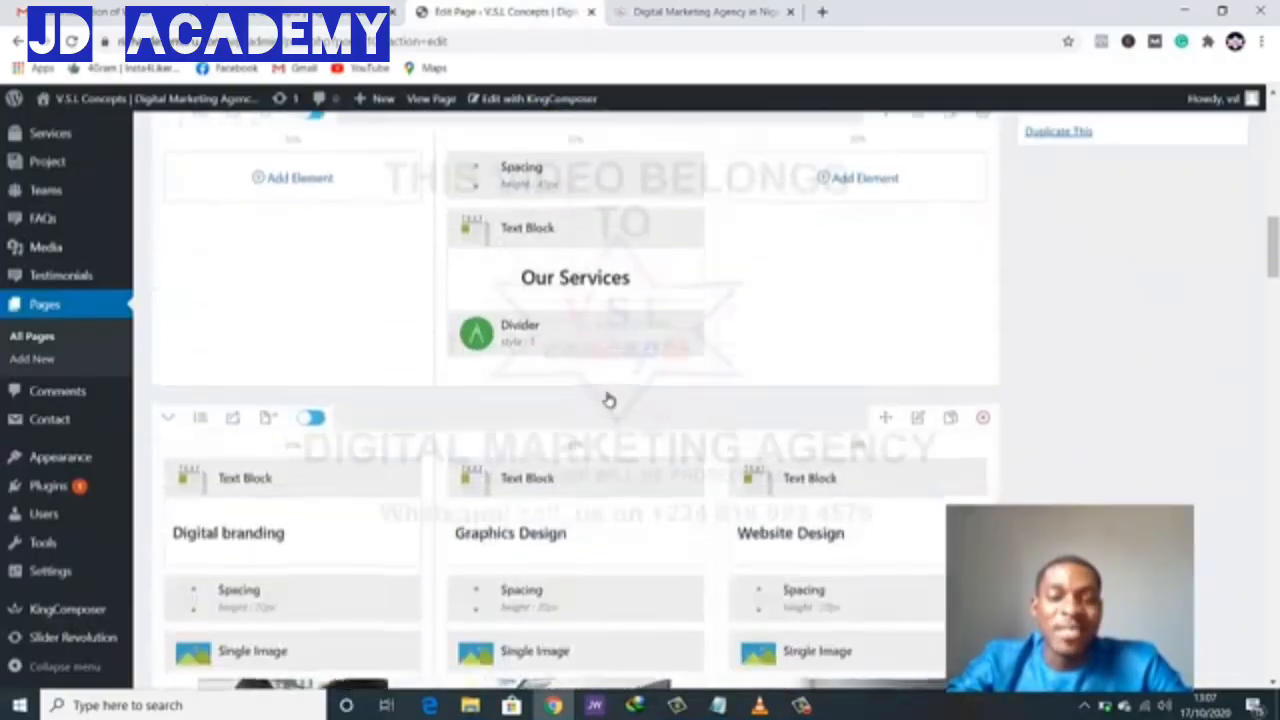
scroll(608, 400, "down", 10)
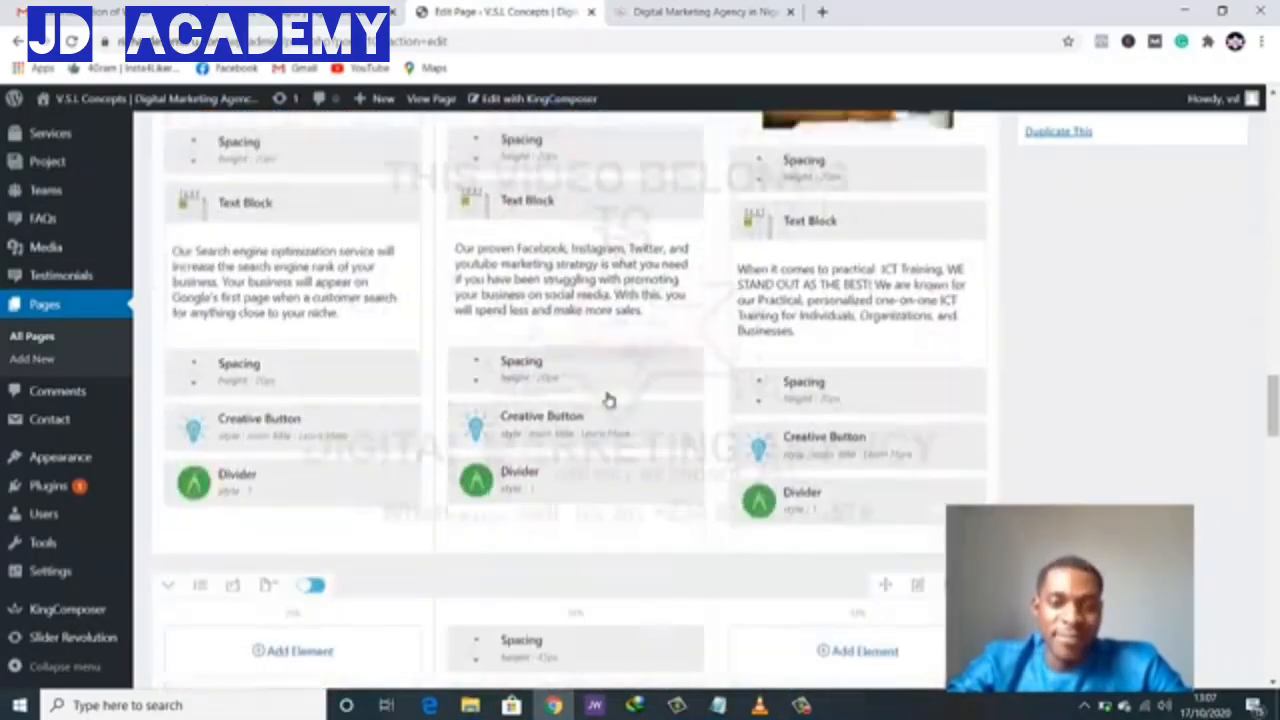
scroll(608, 400, "down", 5)
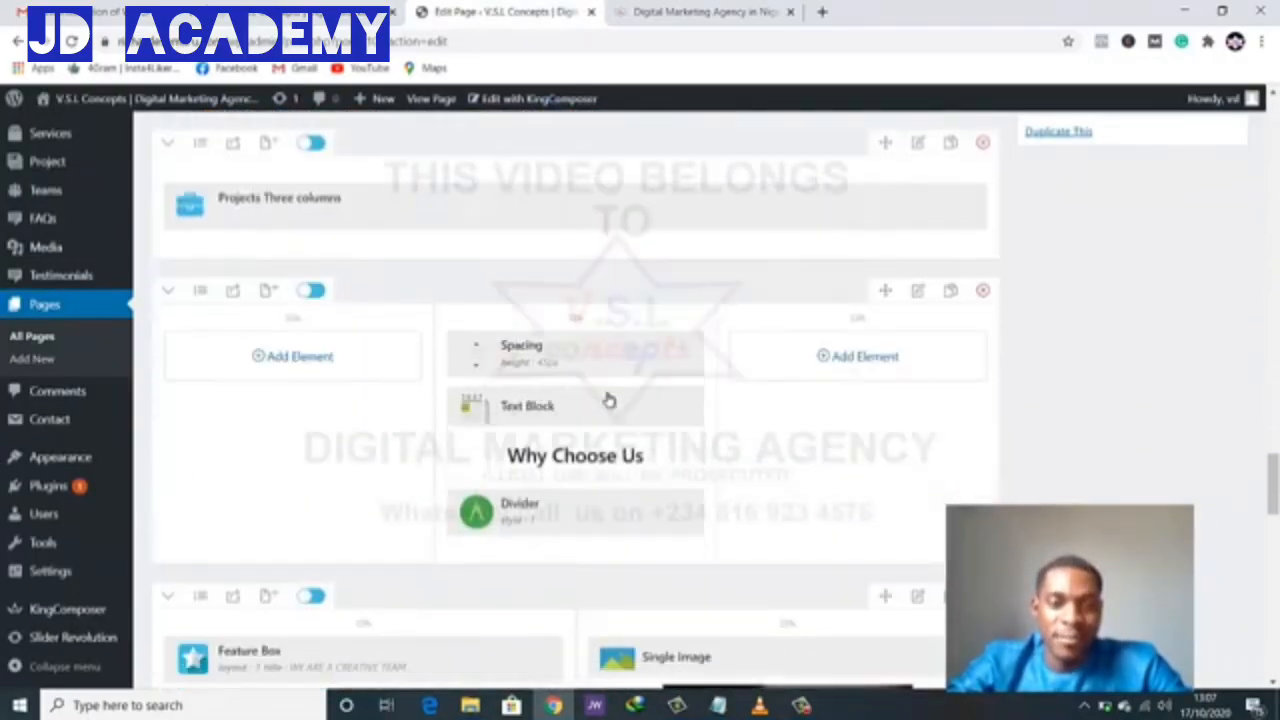
scroll(608, 400, "up", 1)
scroll(608, 400, "down", 2)
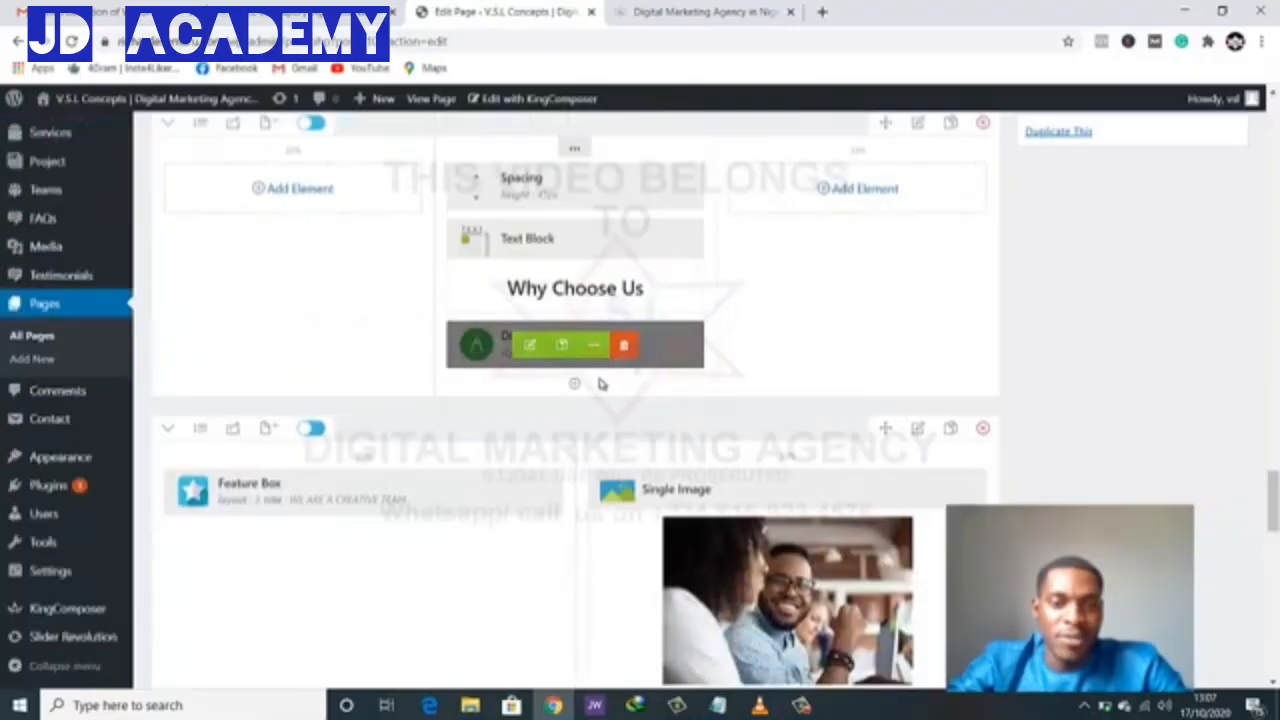
scroll(594, 470, "down", 2)
scroll(594, 463, "up", 3)
scroll(594, 463, "down", 5)
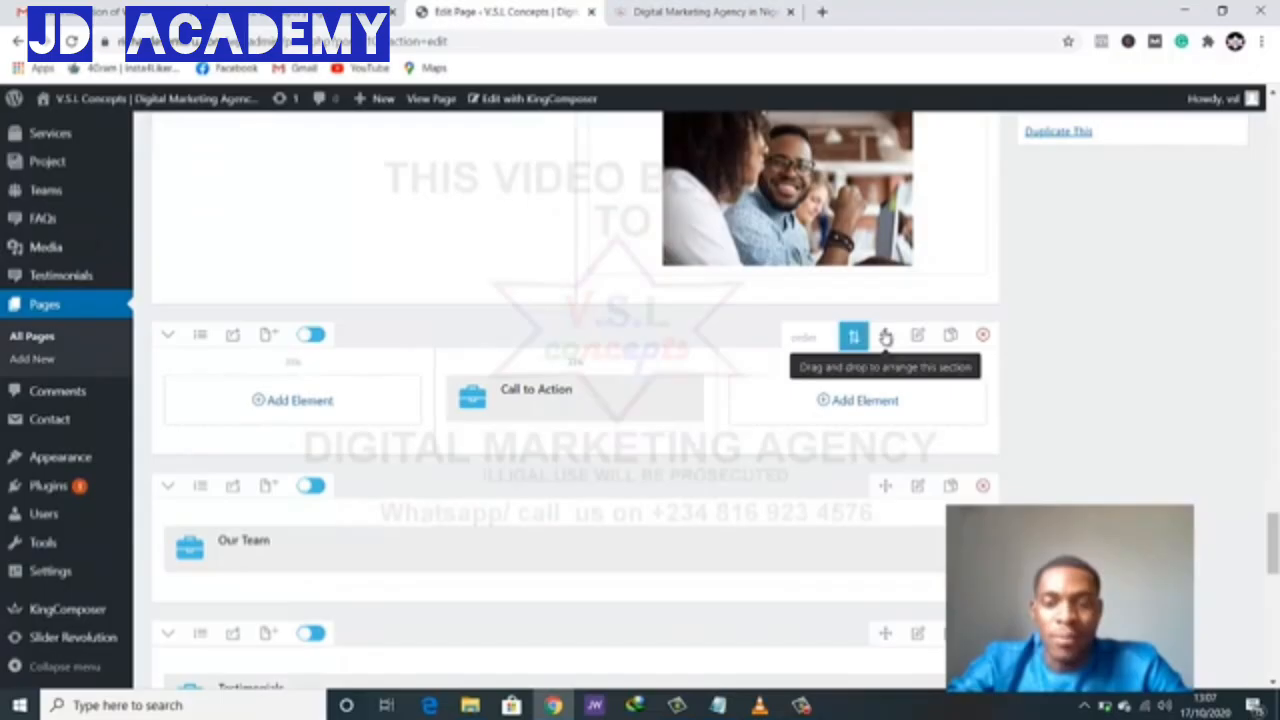
- Check the 'Let's talk' heading and subtitle on the live site, then return to the editor
key("ctrl+Tab")
left_click_drag(210, 412, 855, 464)
left_click(760, 389)
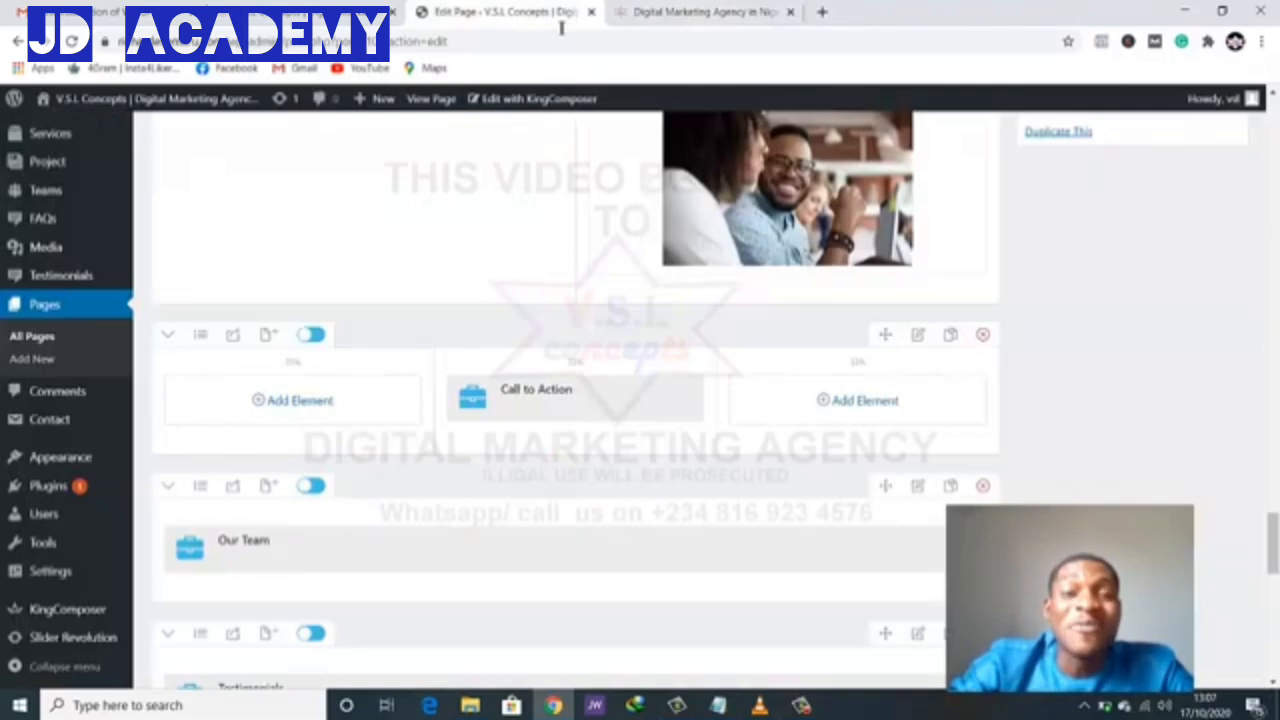
left_click(560, 12)
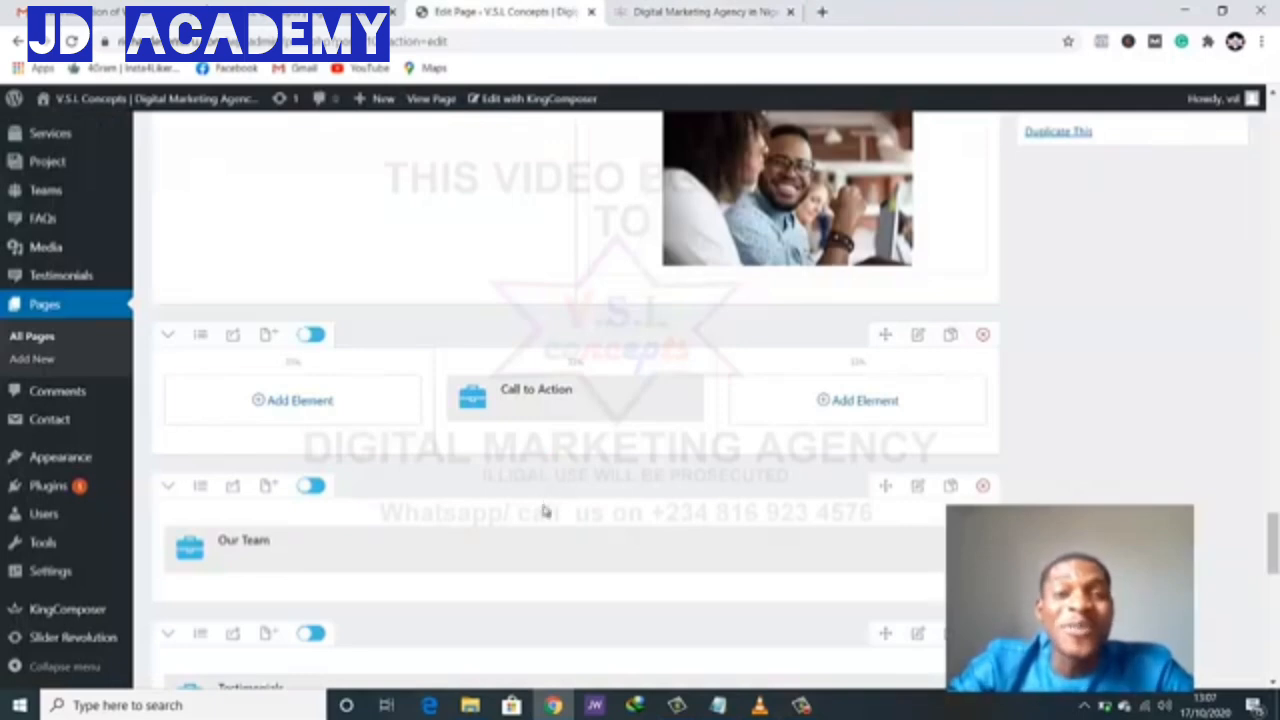
scroll(543, 510, "down", 1)
scroll(545, 500, "up", 2)
scroll(543, 490, "down", 1)
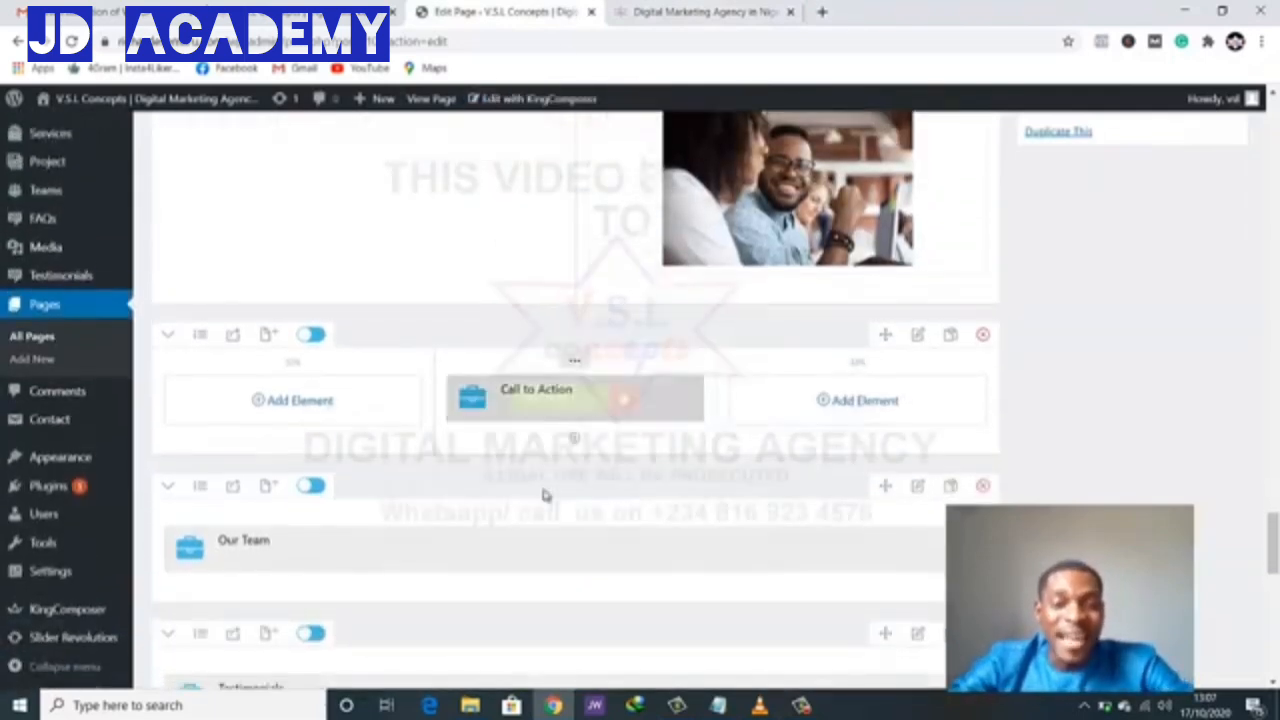
scroll(543, 493, "down", 1)
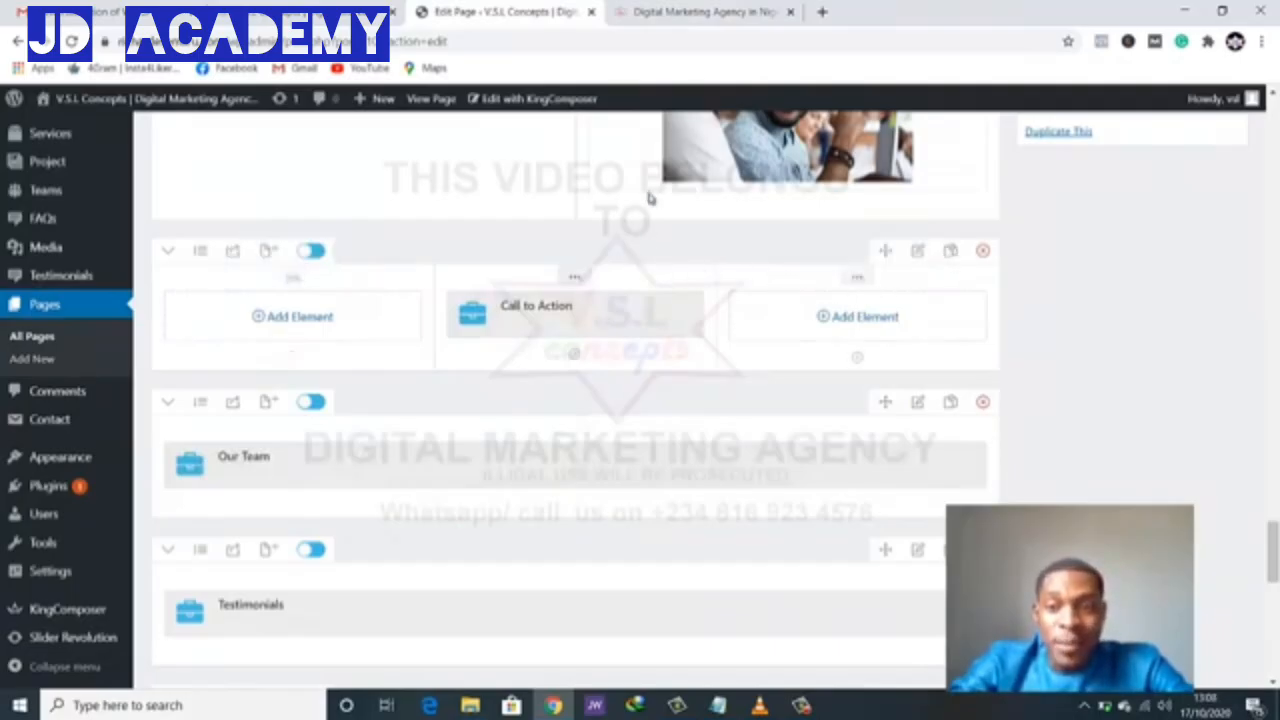
- Duplicate the Call to Action row, drag a copy upward, and set it to 1 Column
left_click(953, 252)
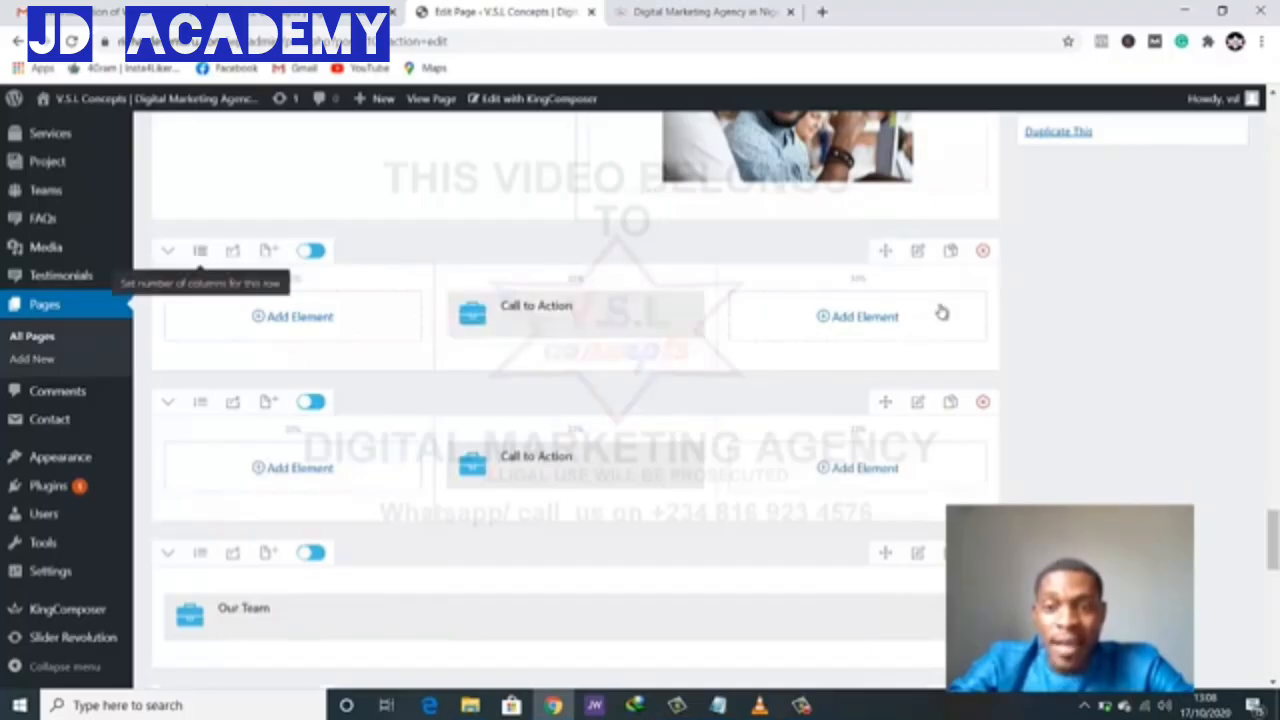
left_click_drag(886, 250, 791, 269)
scroll(611, 391, "down", 6)
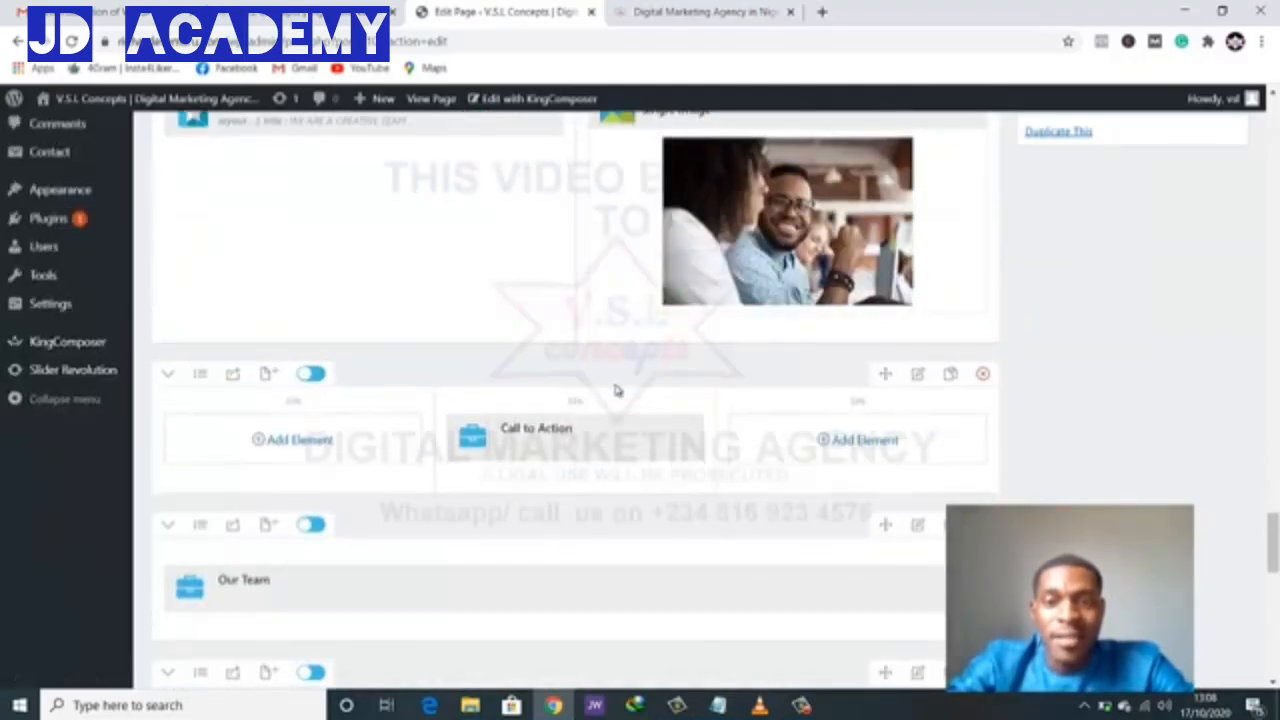
scroll(615, 385, "up", 1)
scroll(615, 385, "up", 1)
scroll(617, 389, "down", 1)
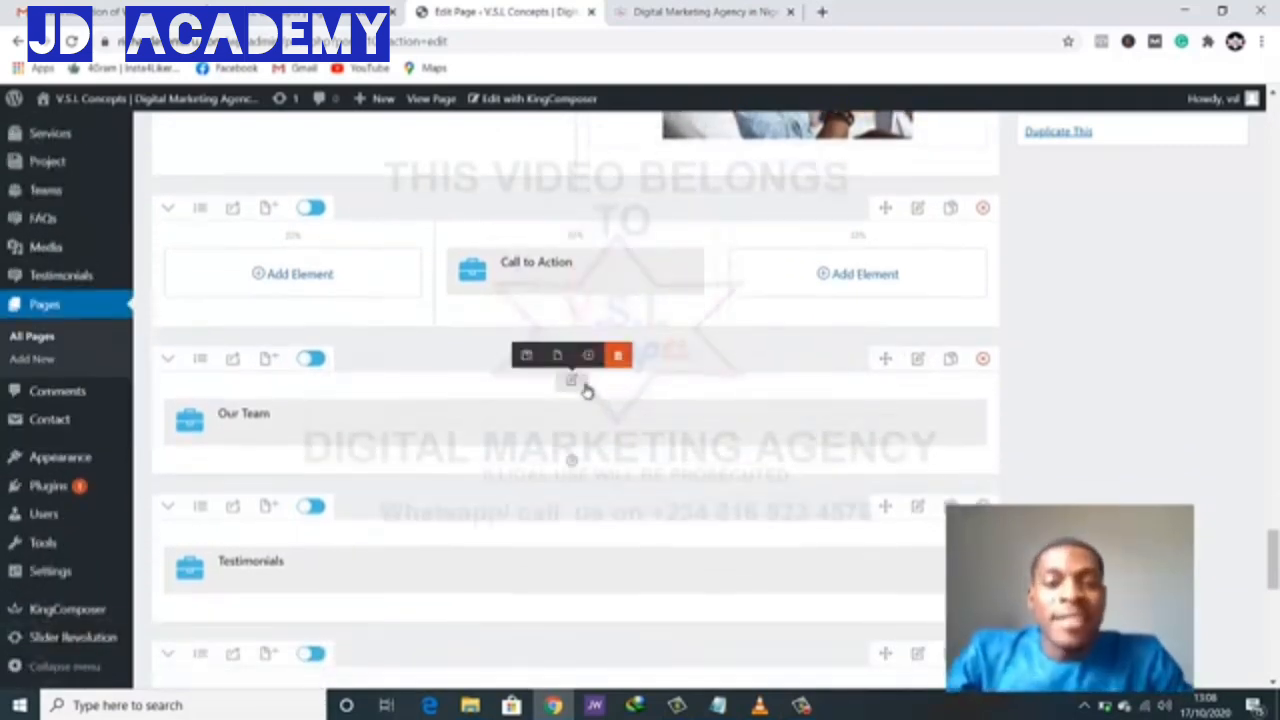
scroll(583, 469, "down", 3)
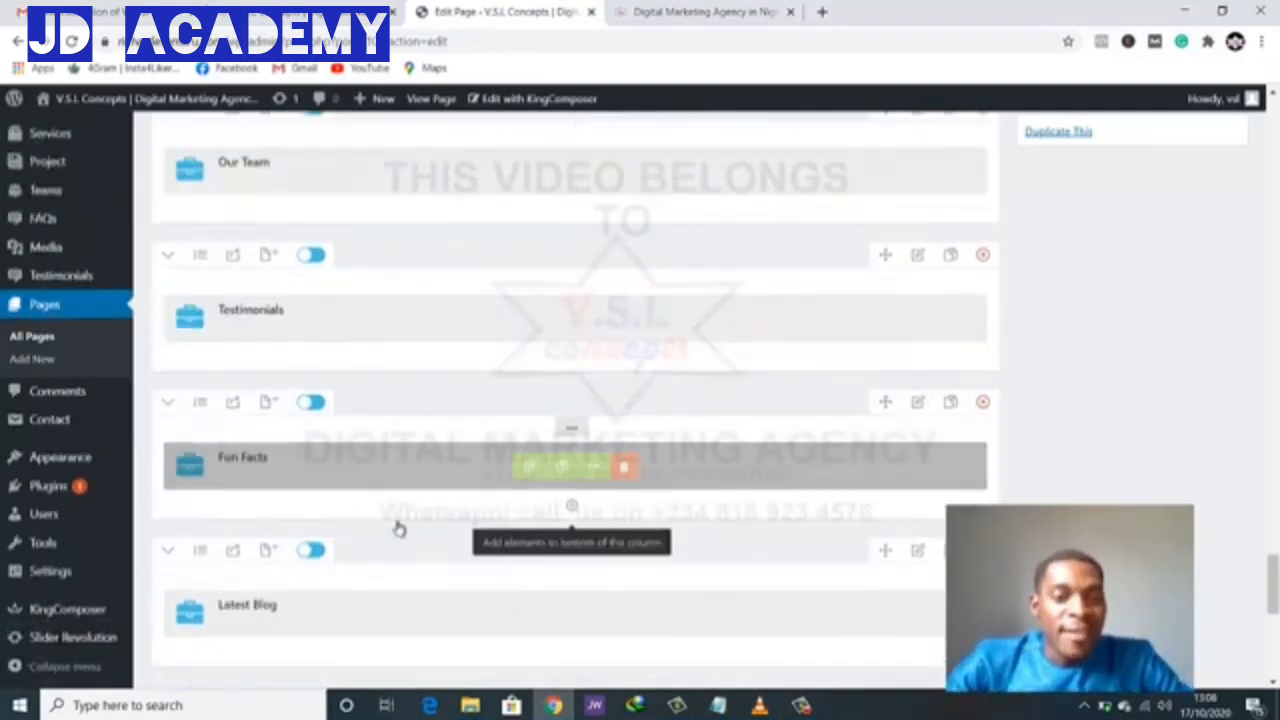
scroll(400, 529, "up", 2)
scroll(450, 510, "up", 7)
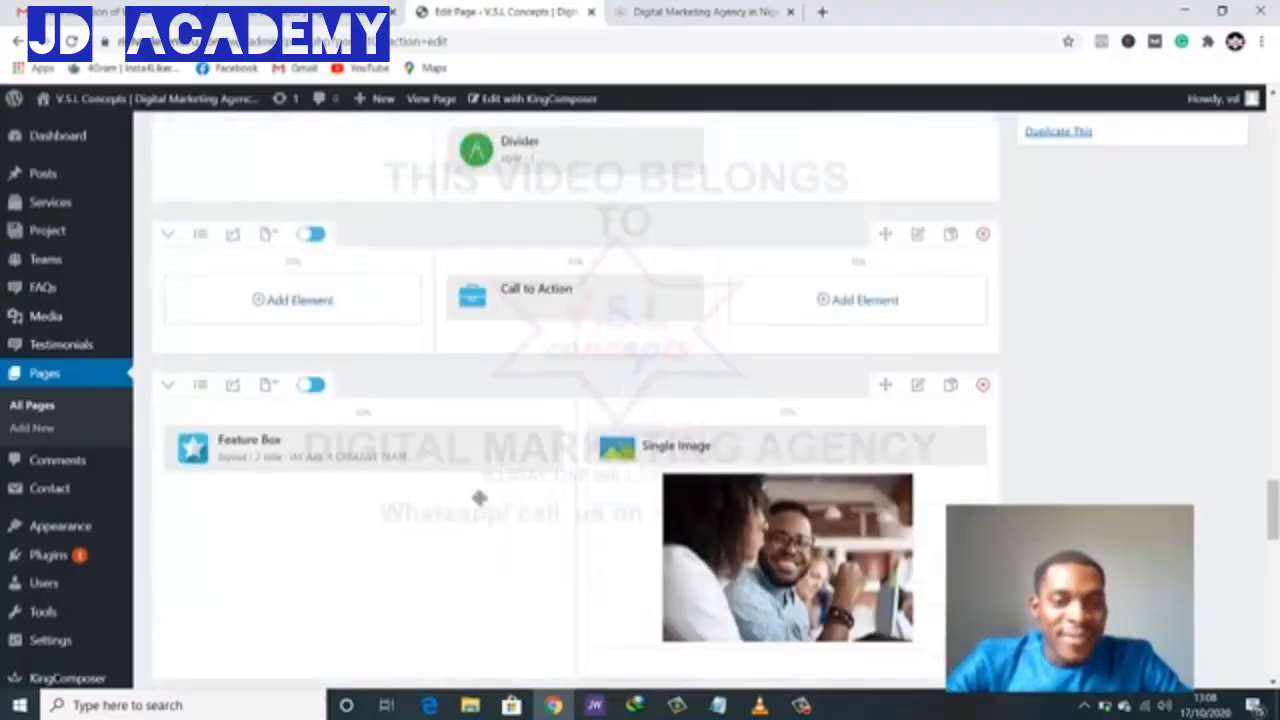
scroll(484, 500, "down", 4)
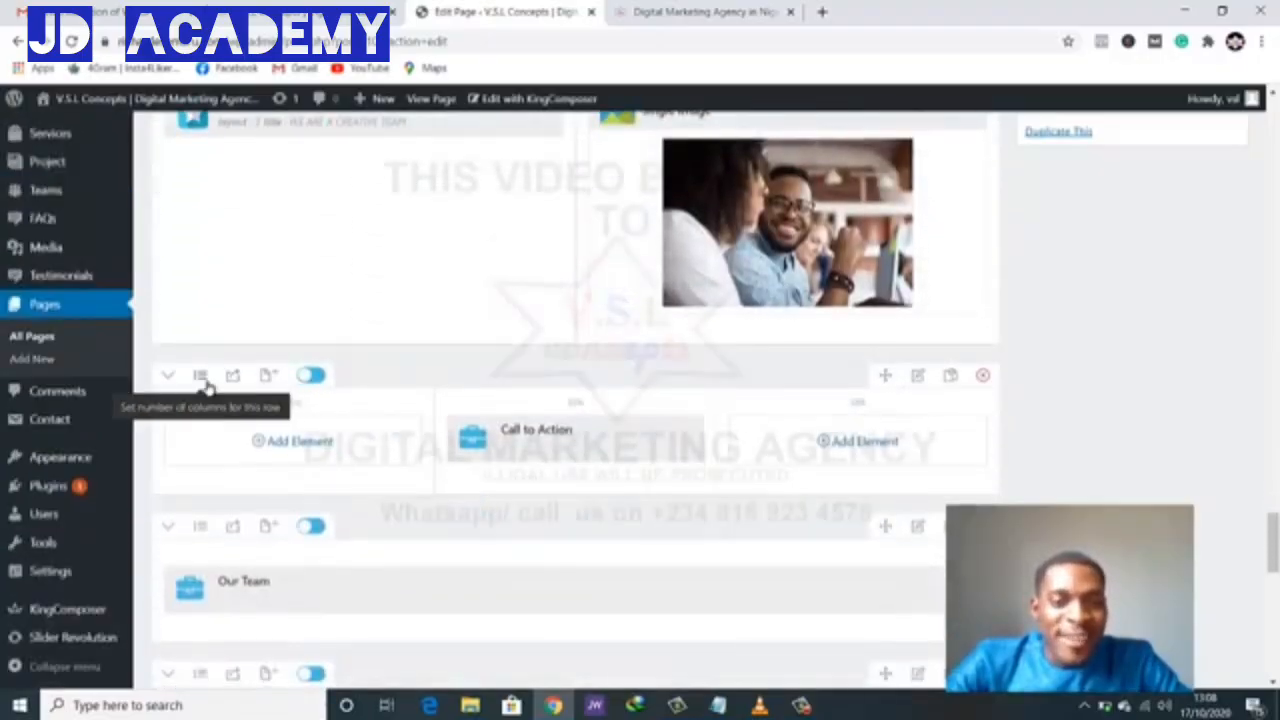
left_click(200, 378)
left_click(209, 381)
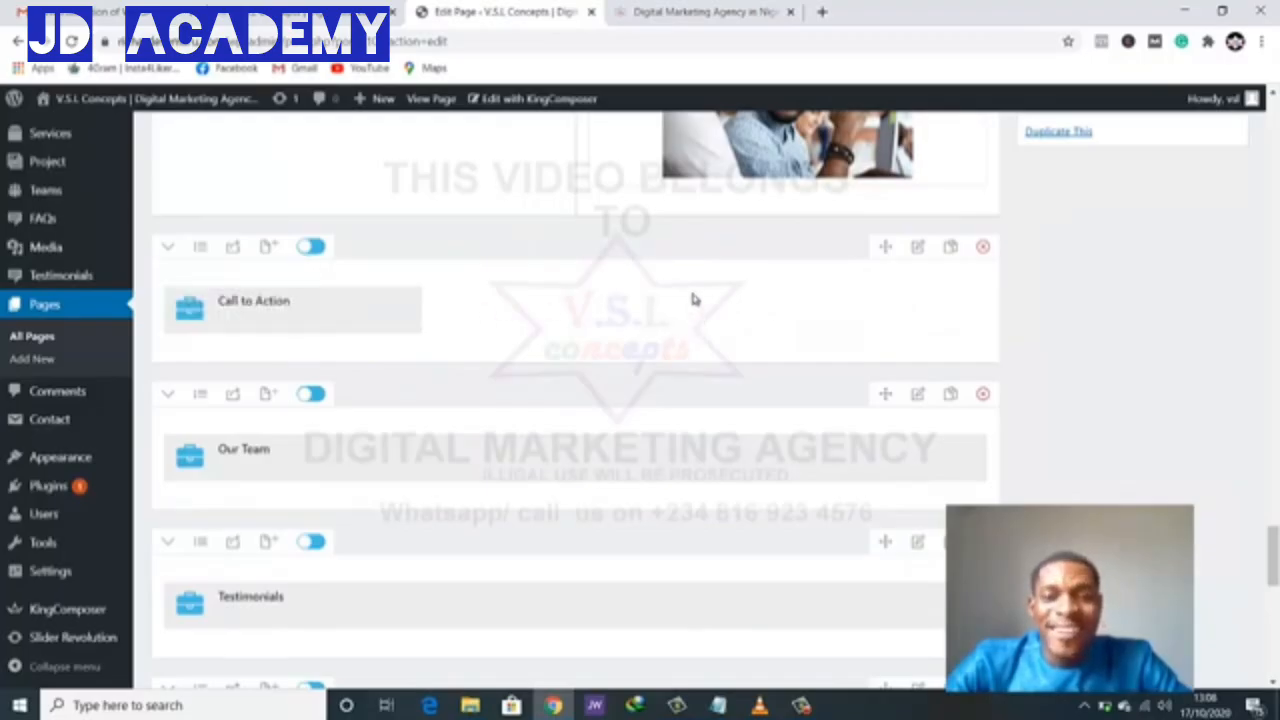
- Replace the Call to Action heading with 'Let's talk about some more work' copied from the live site
left_click(659, 18)
scroll(478, 316, "down", 2)
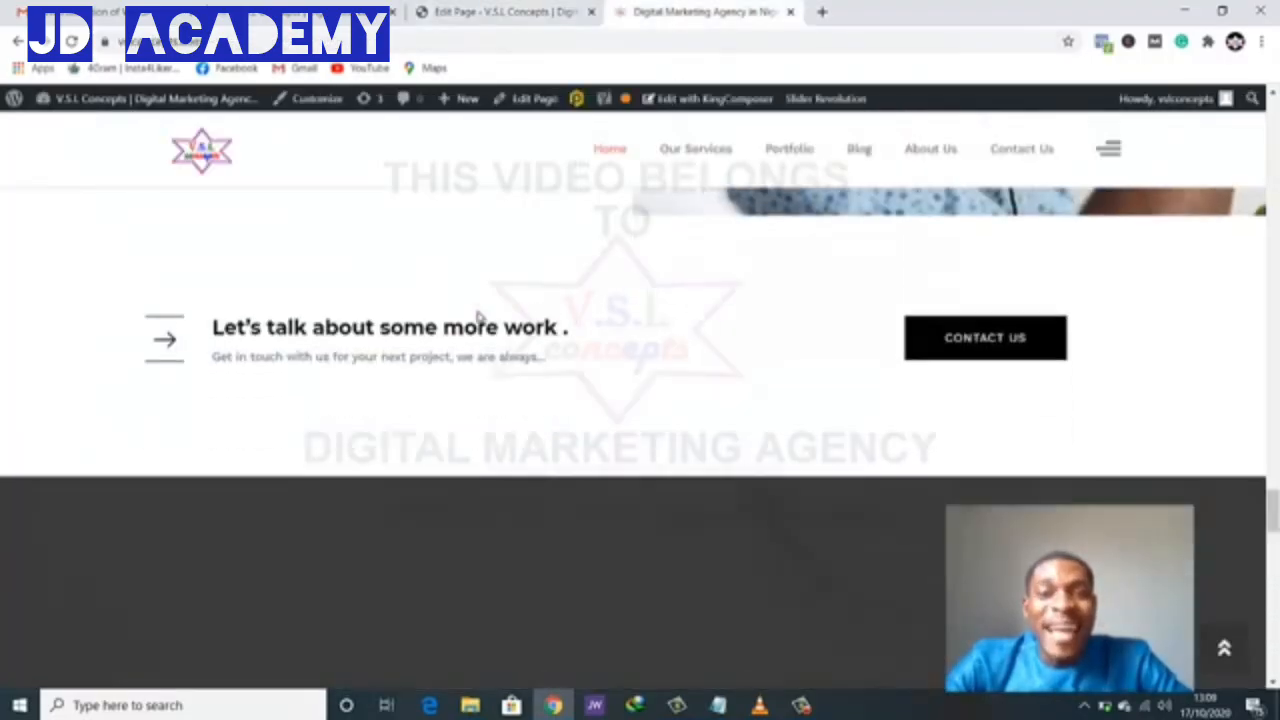
left_click_drag(215, 330, 584, 333)
key("ctrl+c")
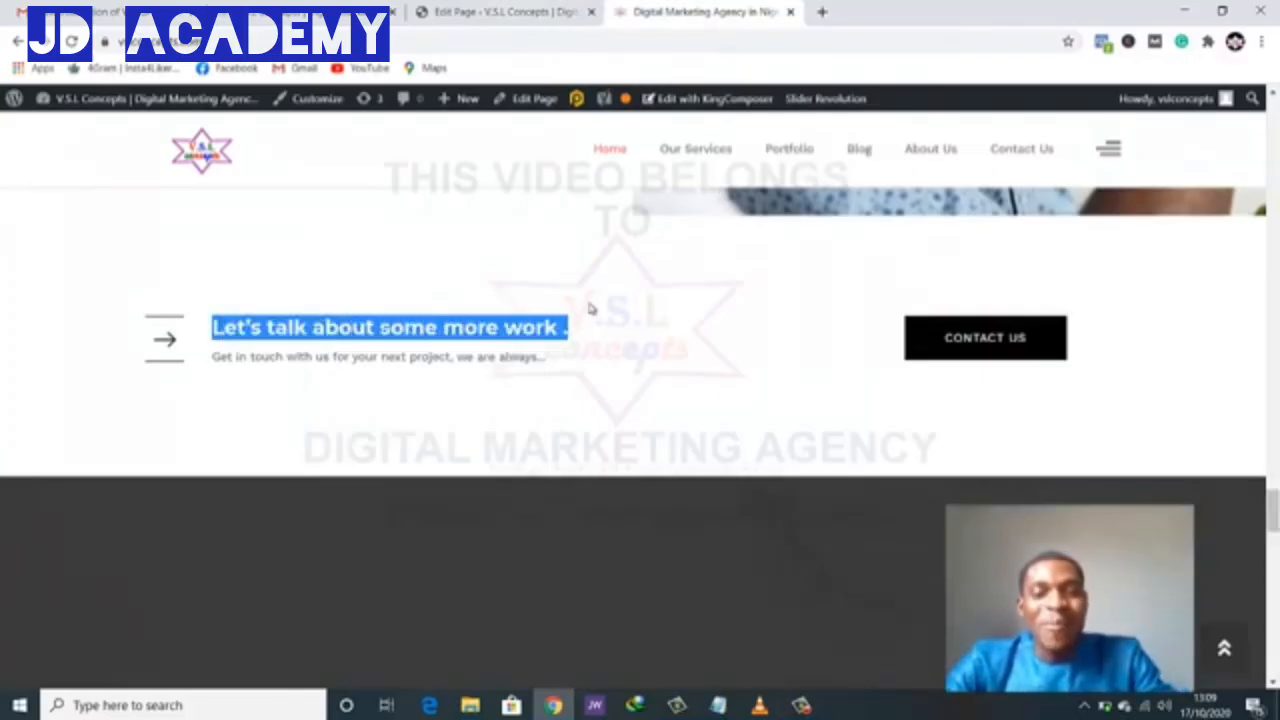
left_click(505, 12)
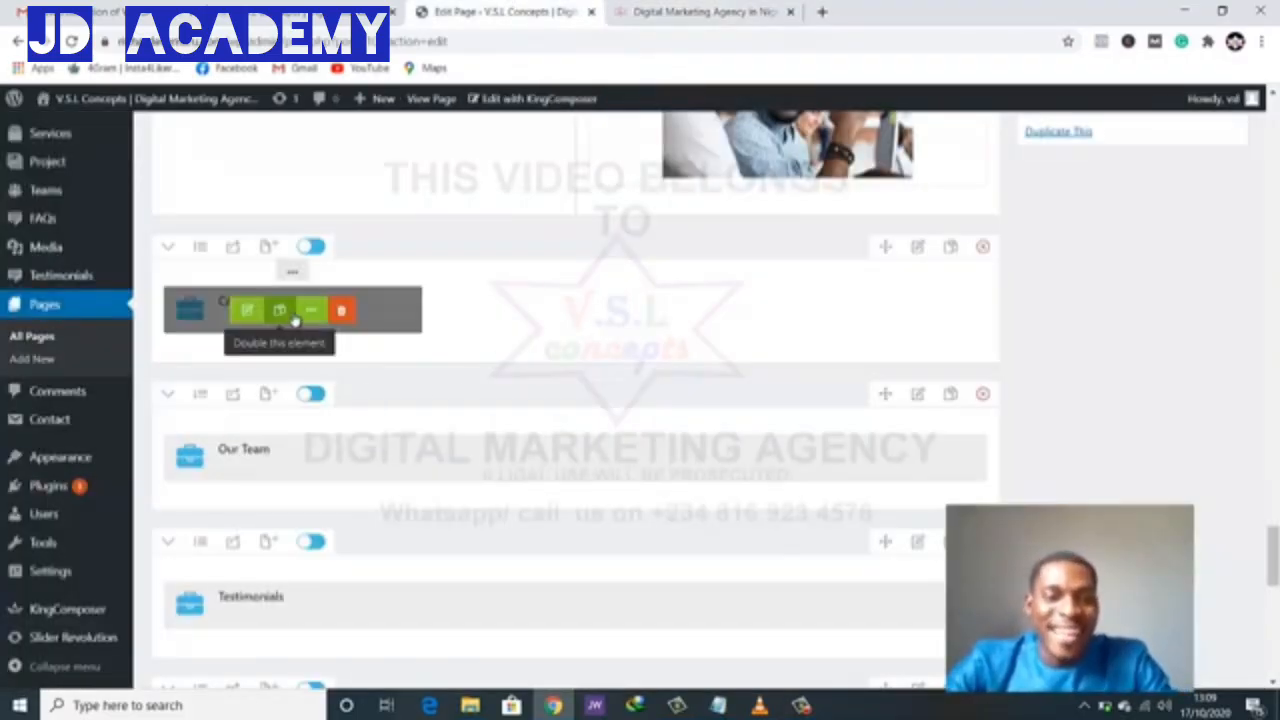
left_click(249, 313)
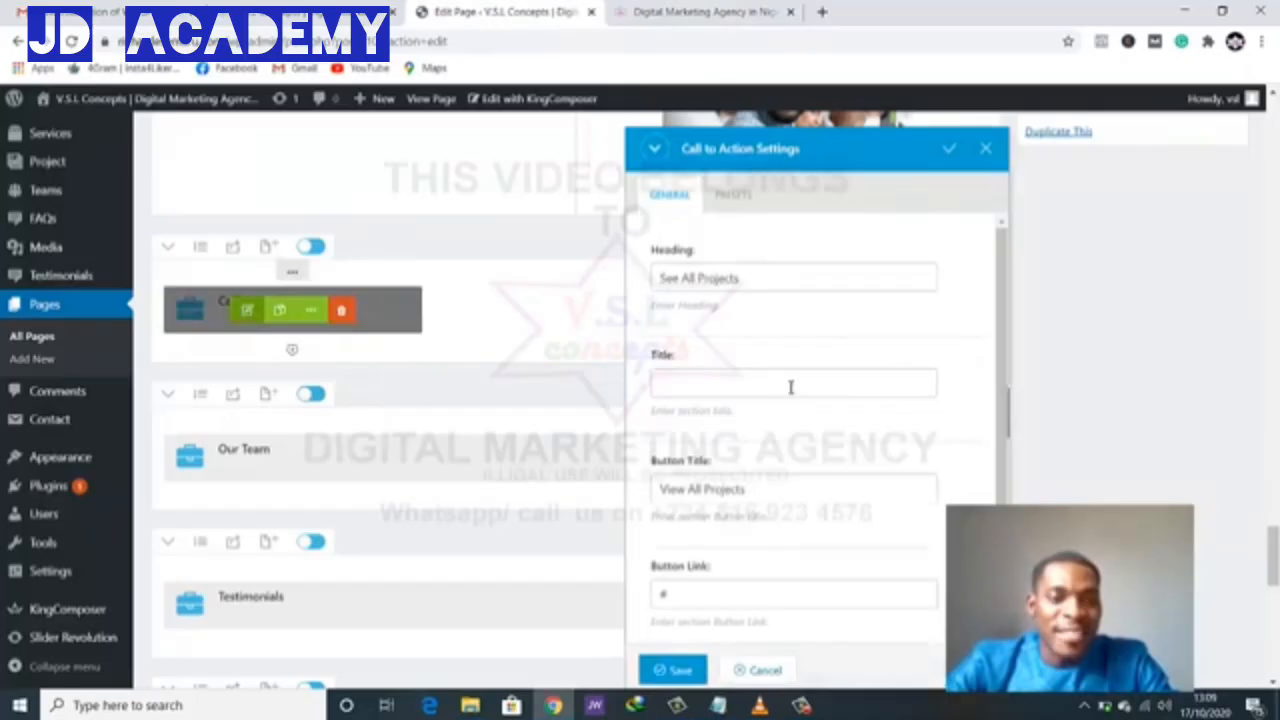
triple_click(749, 276)
key("ctrl+v")
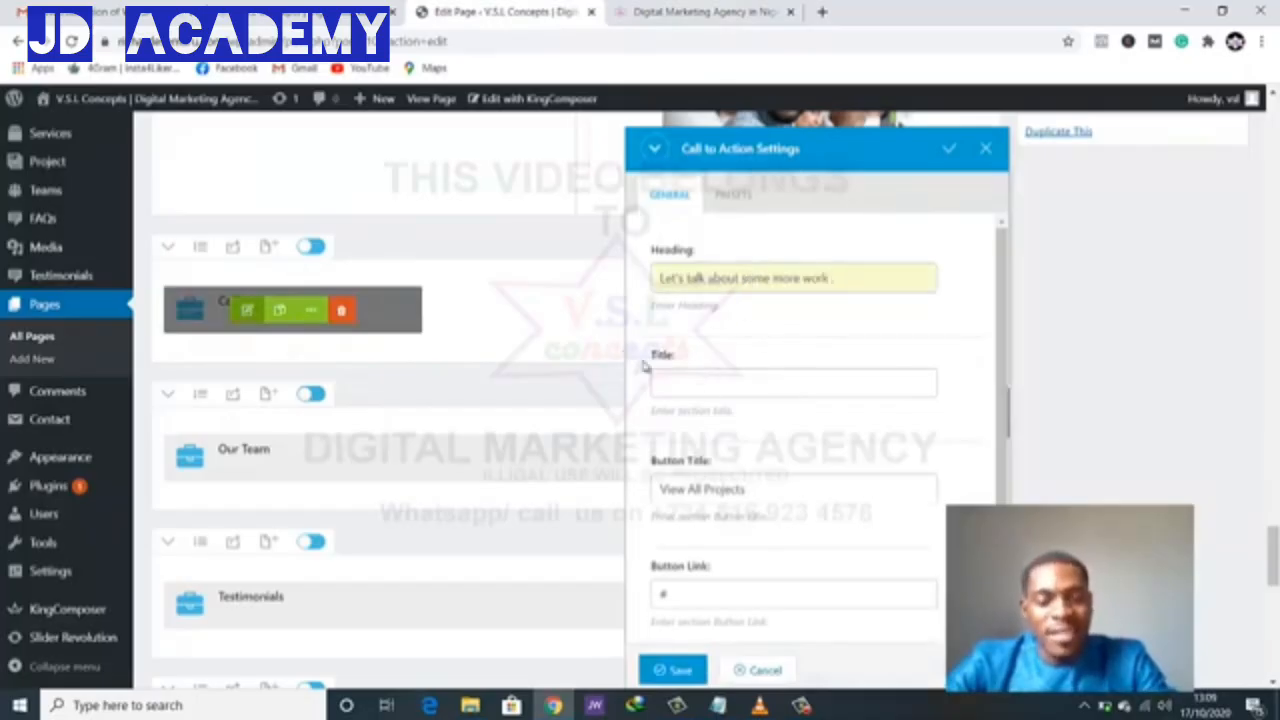
- Paste the 'Get in touch' subtitle from the live site into the Call to Action Title field
left_click(675, 10)
triple_click(430, 330)
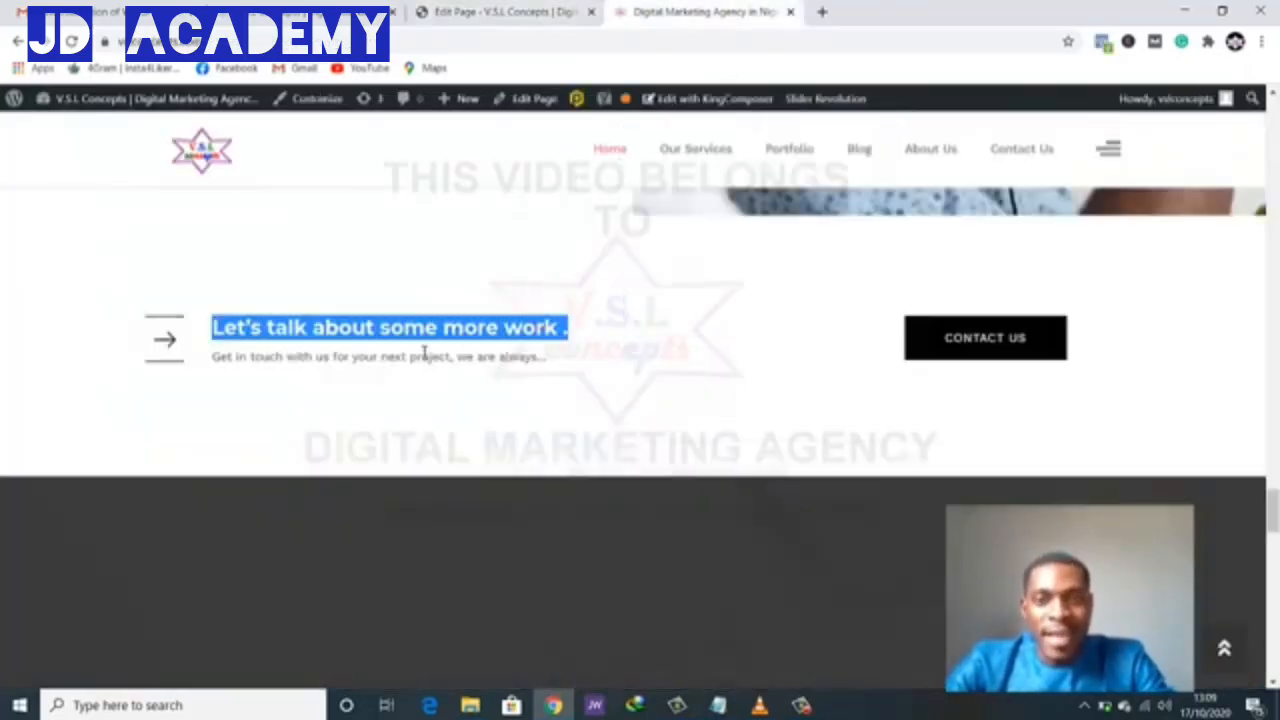
triple_click(428, 357)
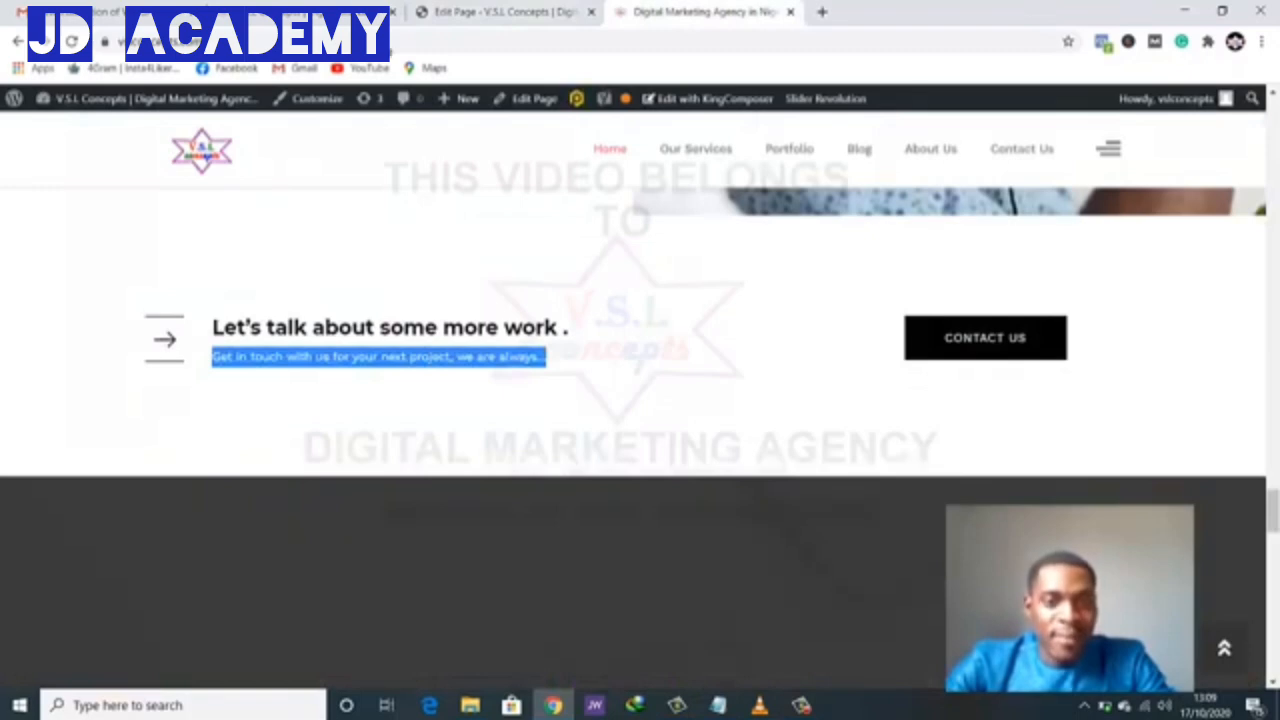
left_click(468, 10)
left_click(695, 382)
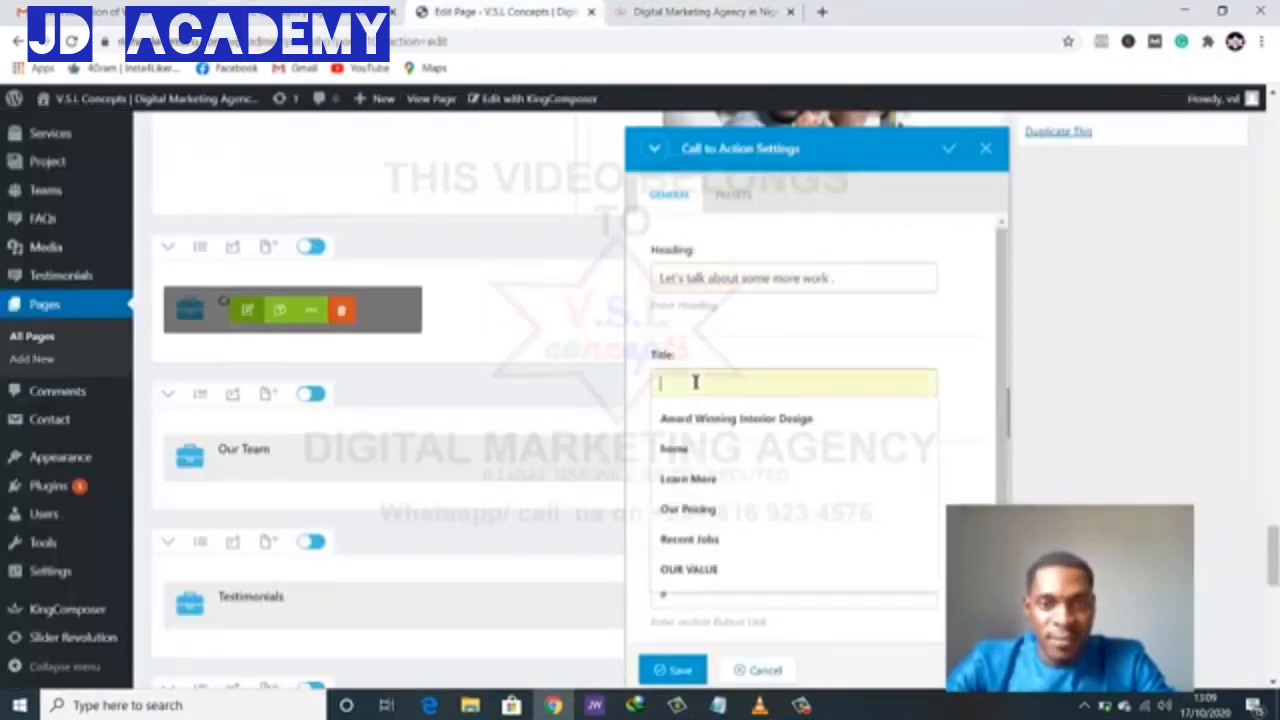
key("ctrl+v")
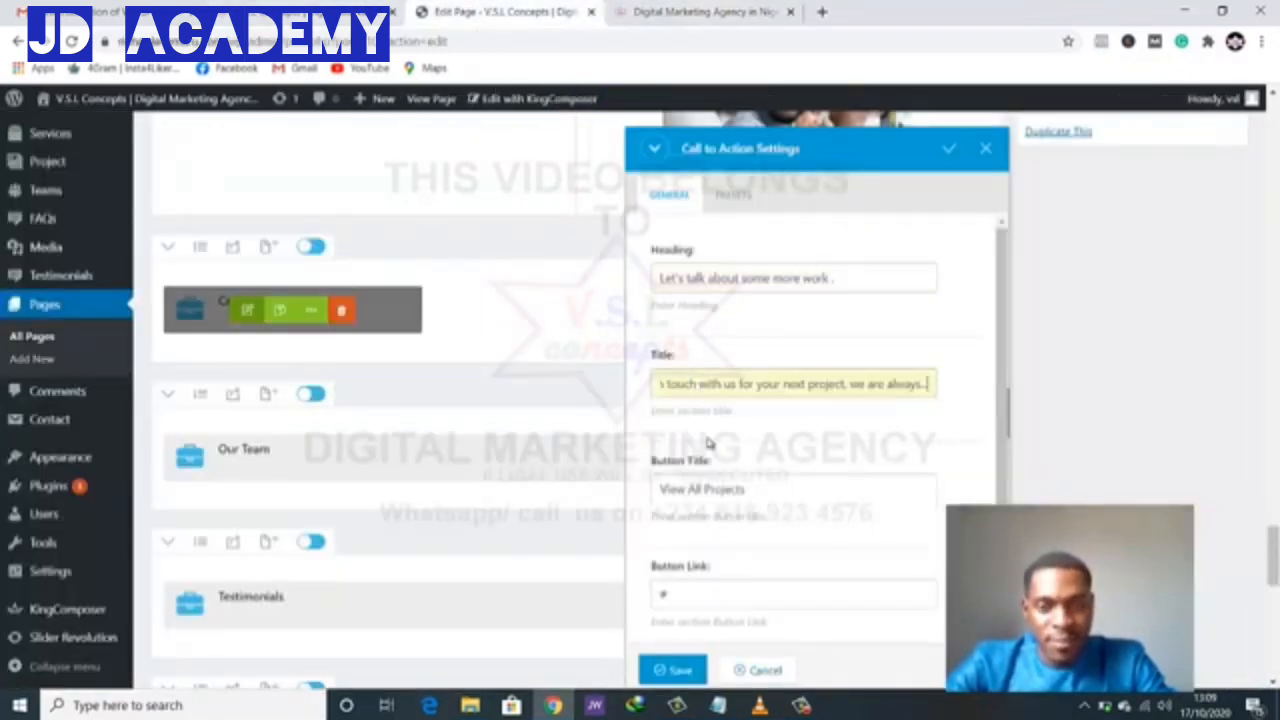
left_click(763, 446)
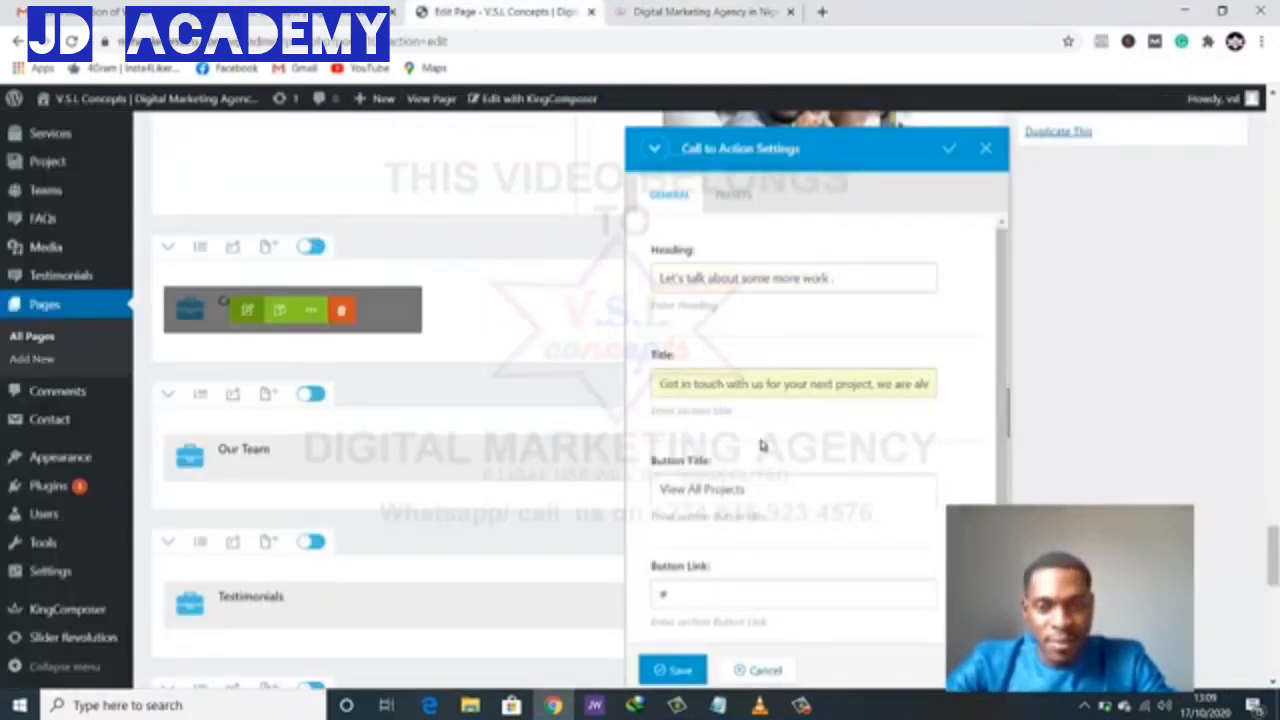
- Compare against the live site once more and save the Call to Action settings
left_click(660, 16)
left_click(496, 12)
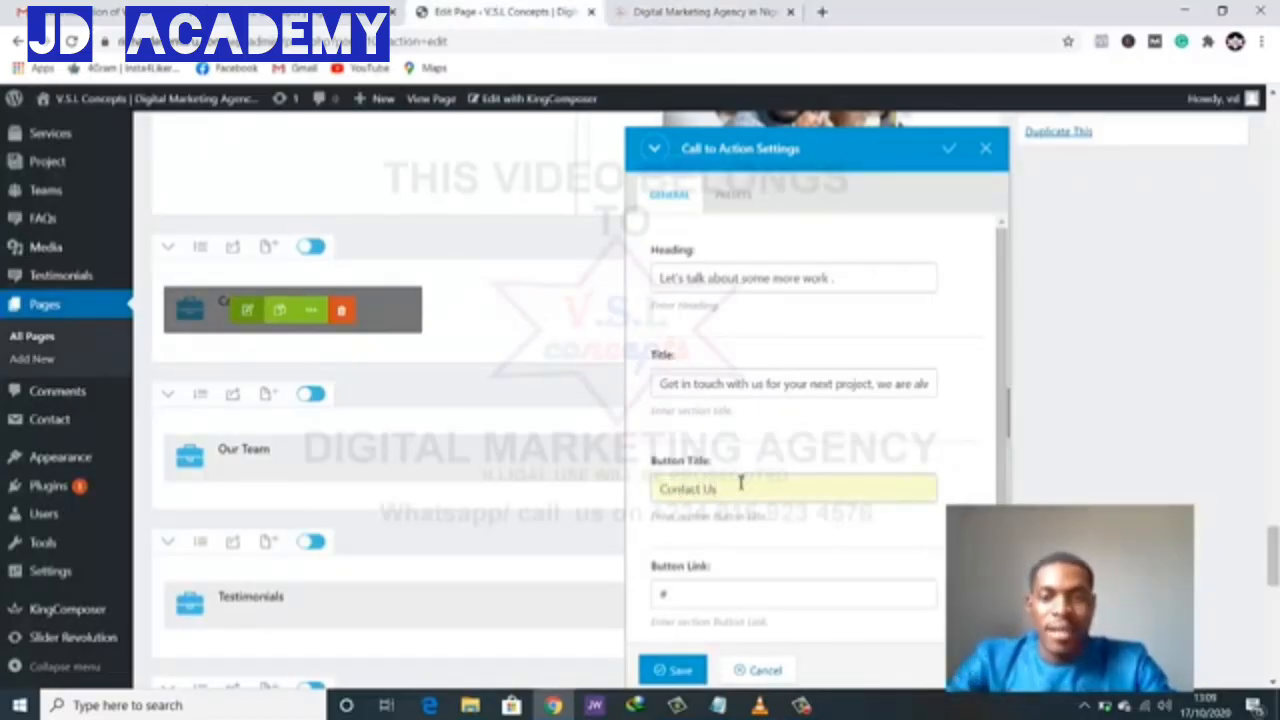
scroll(886, 513, "down", 1)
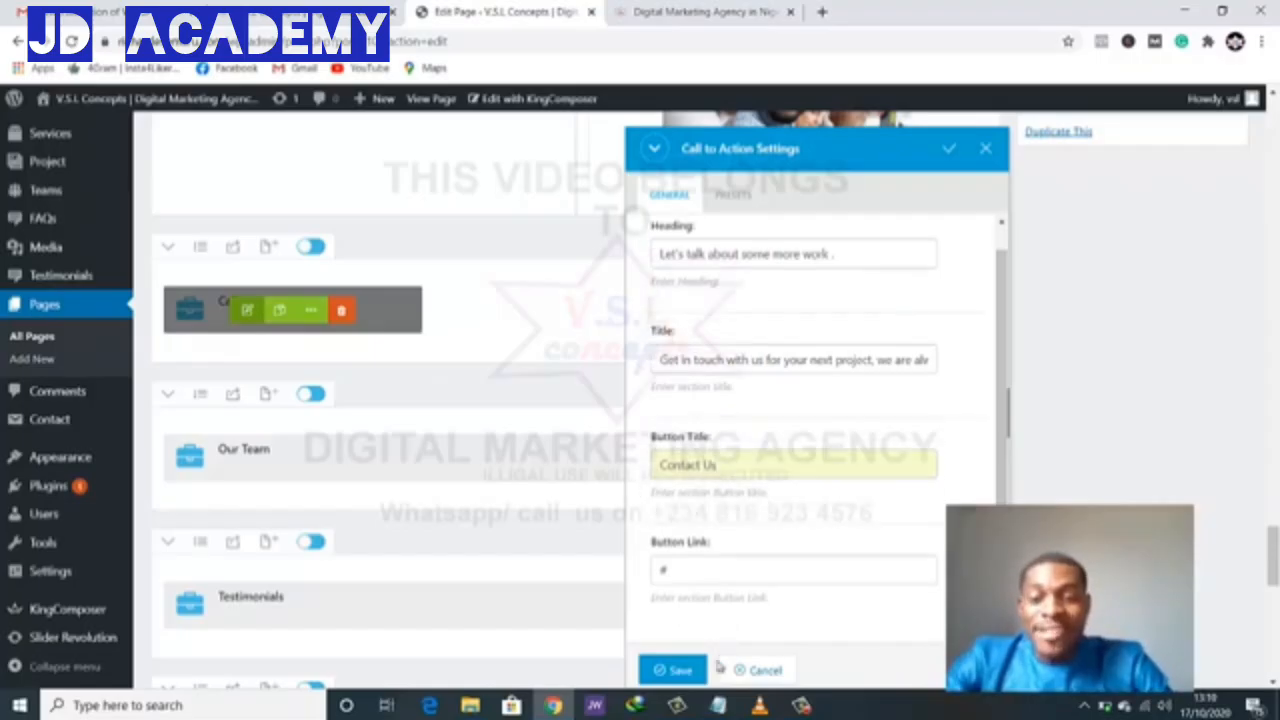
left_click(676, 672)
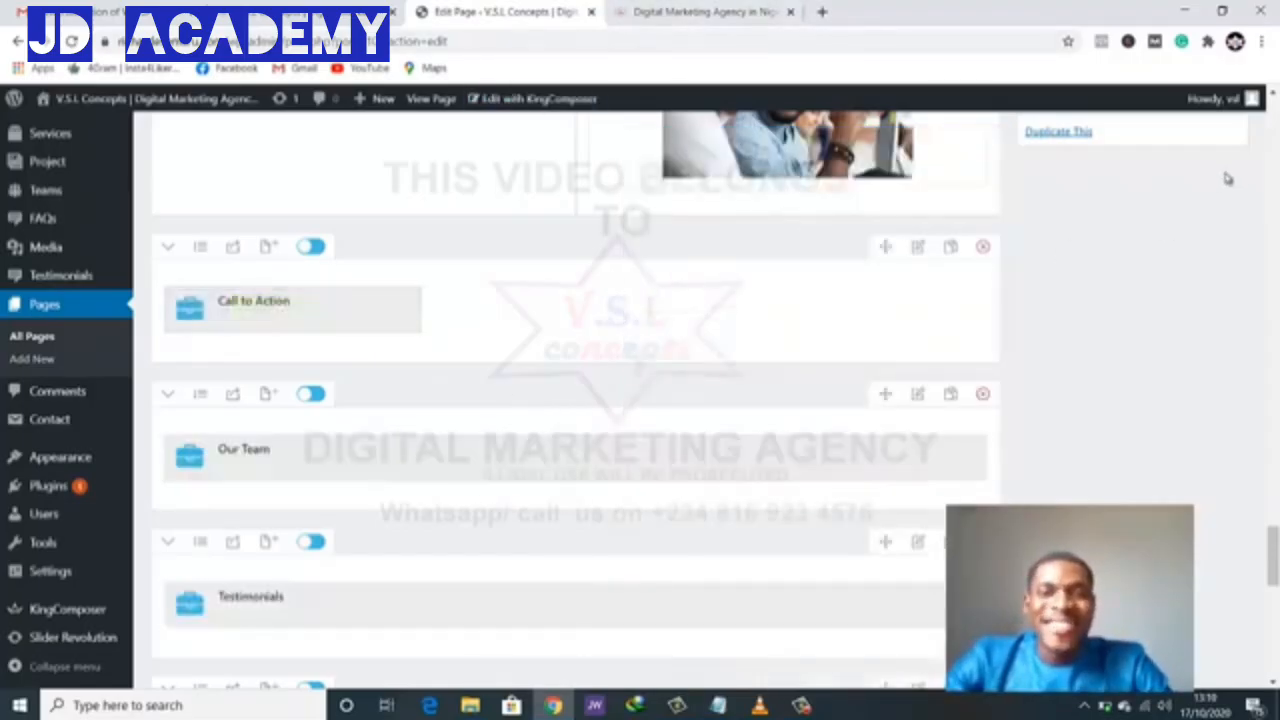
scroll(1228, 178, "up", 15)
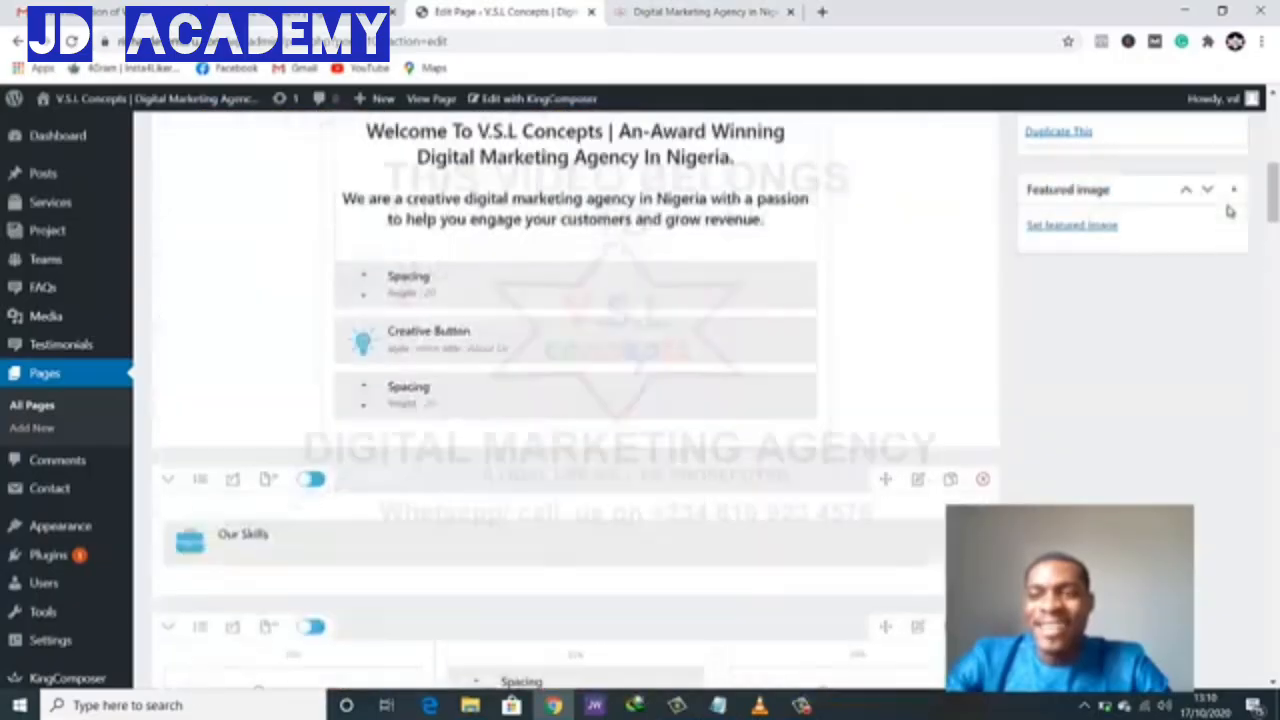
scroll(1230, 200, "up", 6)
scroll(1215, 240, "down", 3)
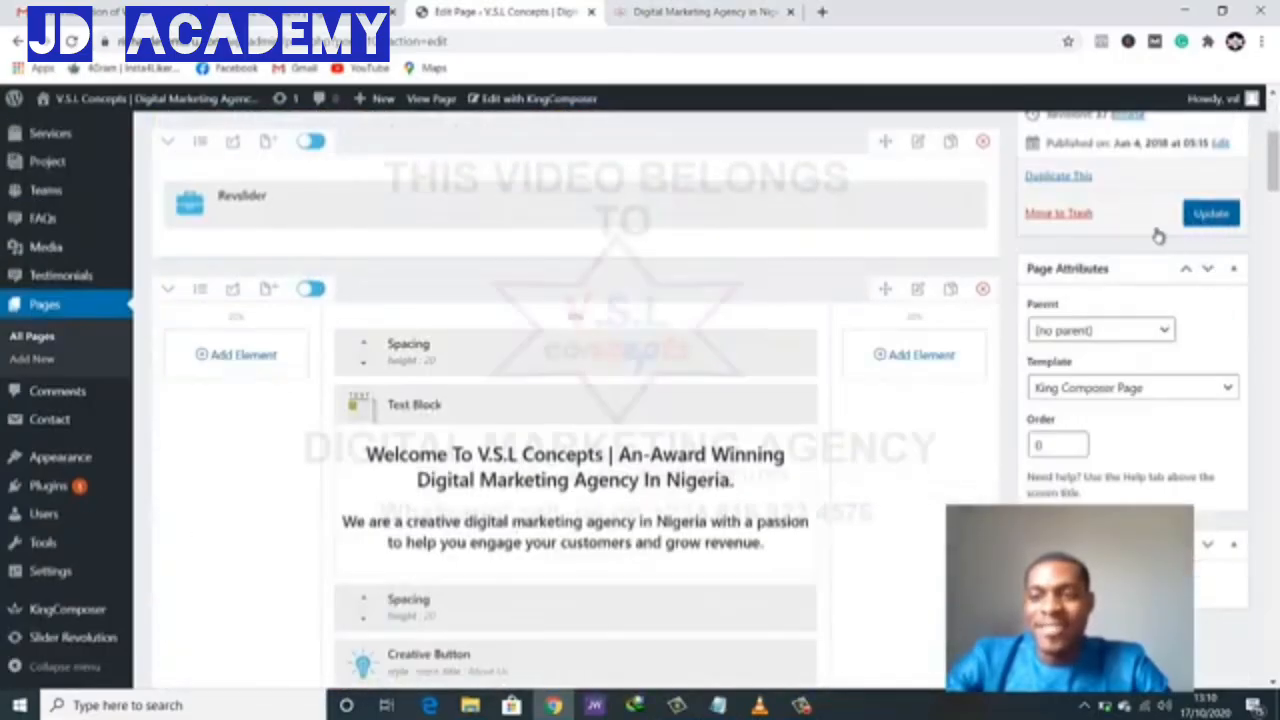
left_click(722, 13)
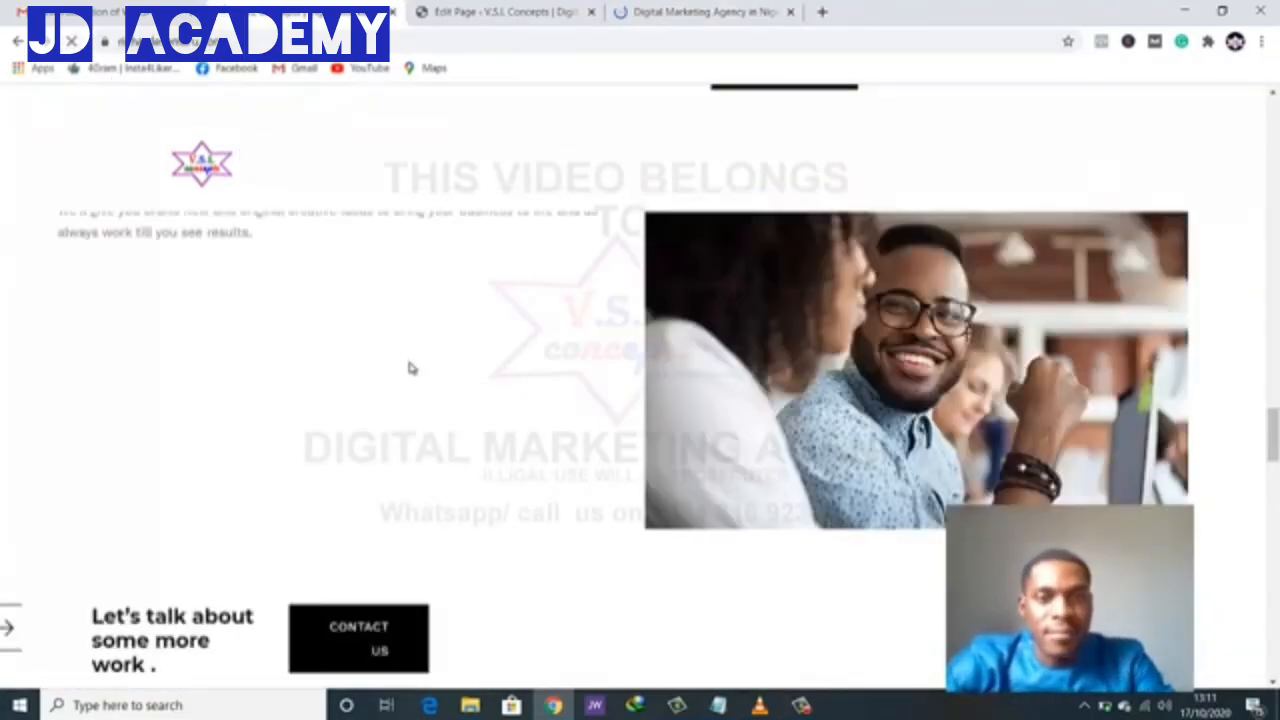
scroll(409, 368, "down", 3)
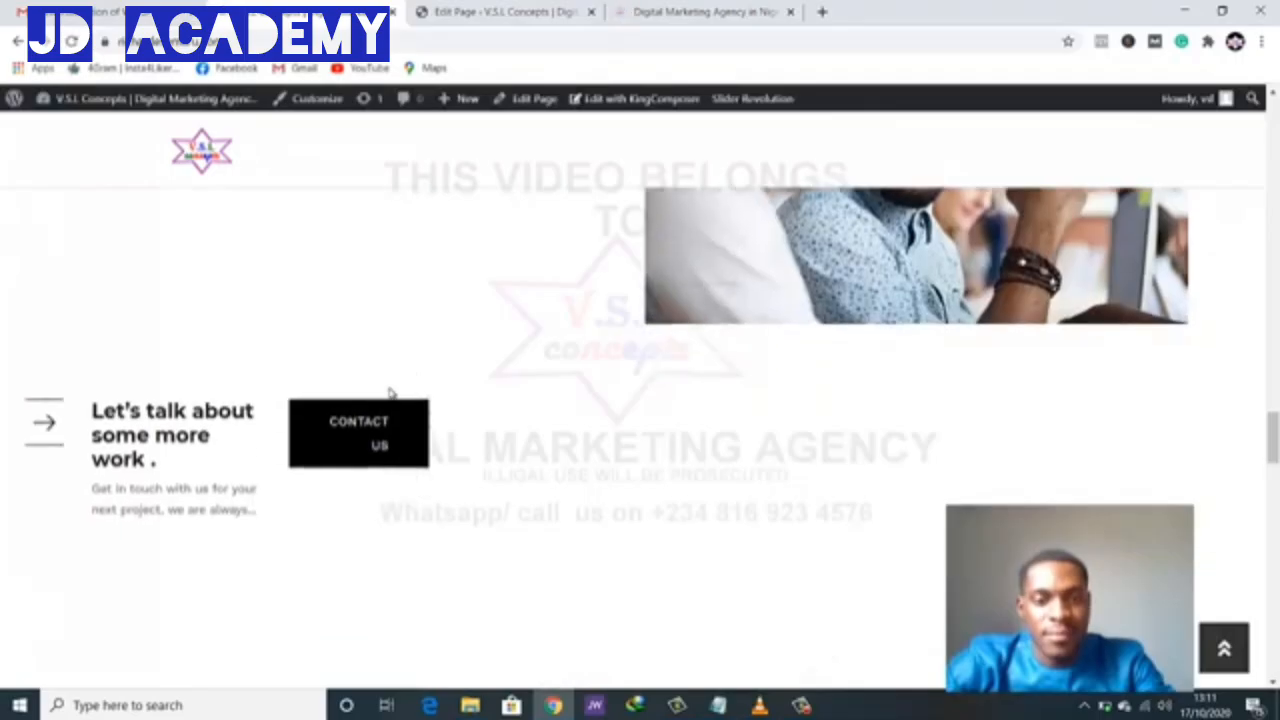
scroll(389, 394, "up", 1)
scroll(391, 394, "down", 1)
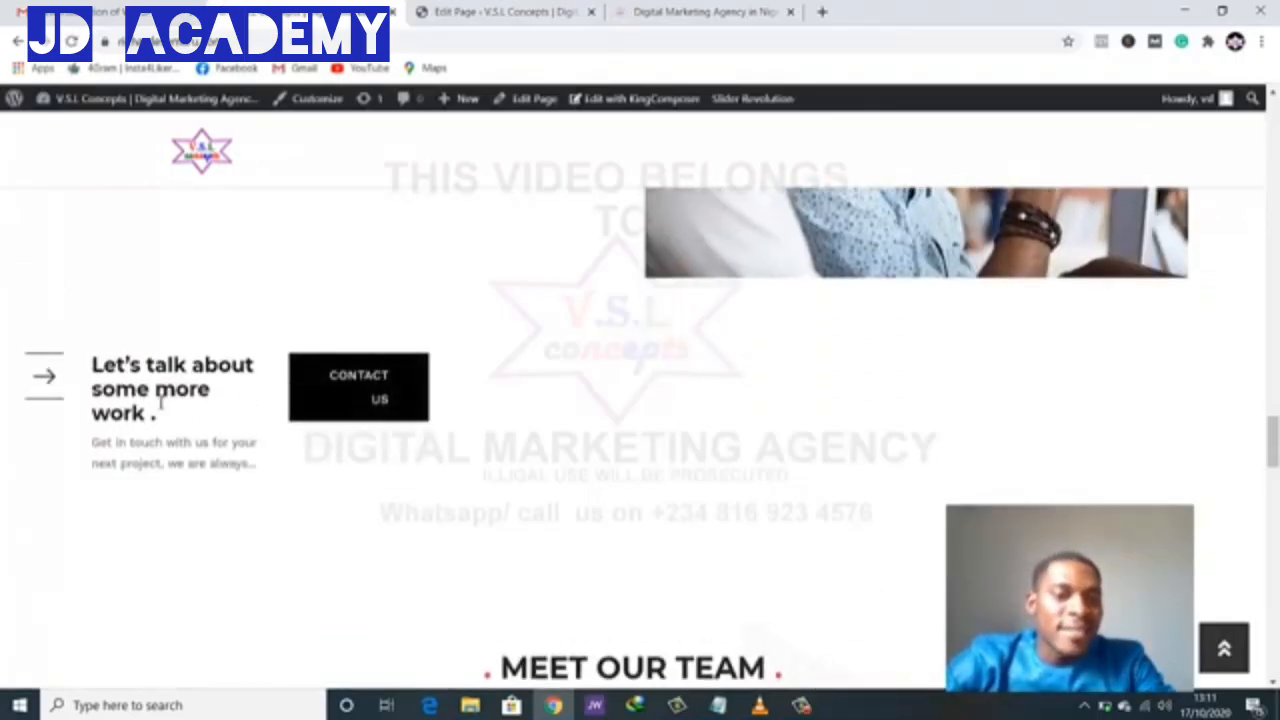
scroll(218, 404, "down", 6)
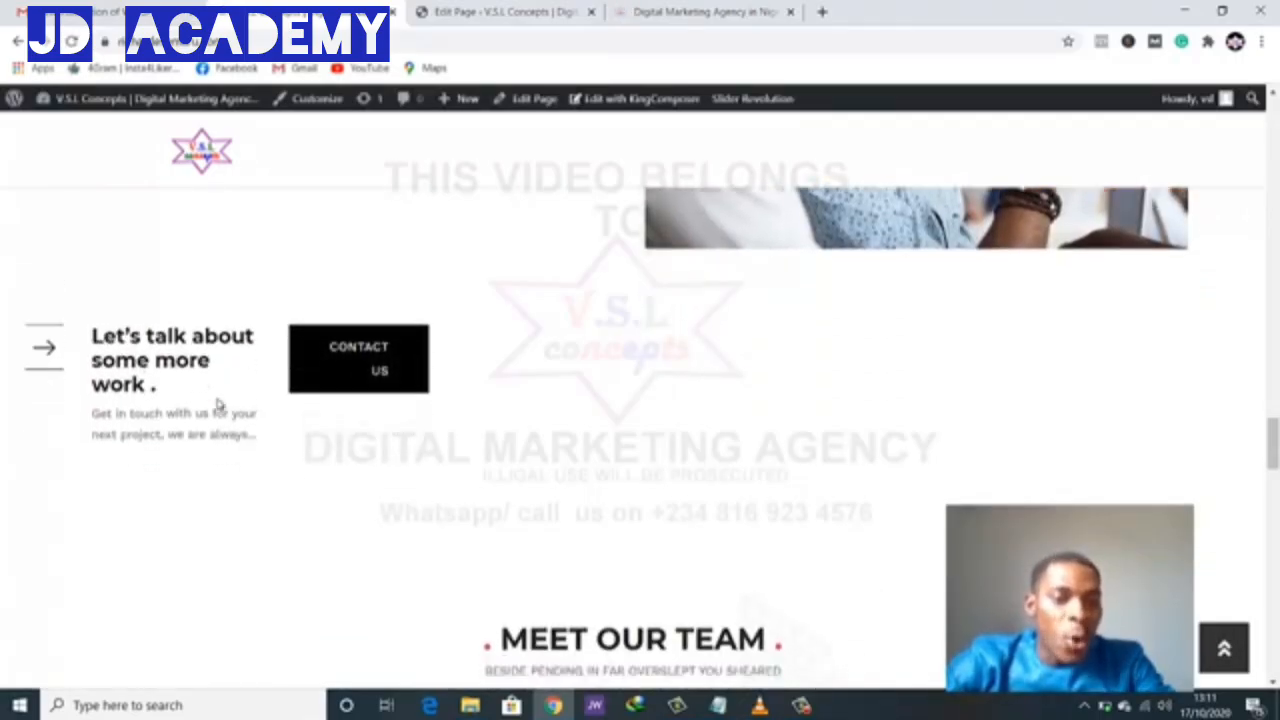
scroll(217, 403, "down", 3)
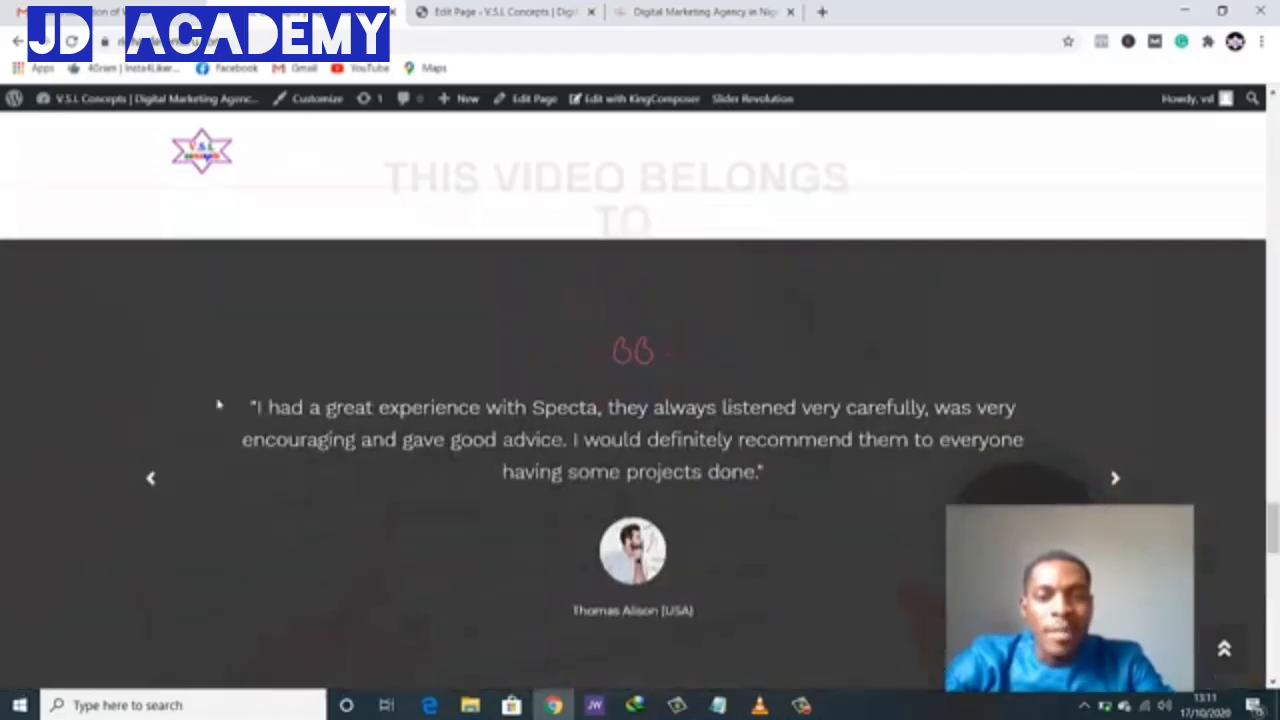
scroll(217, 403, "up", 9)
scroll(215, 395, "down", 2)
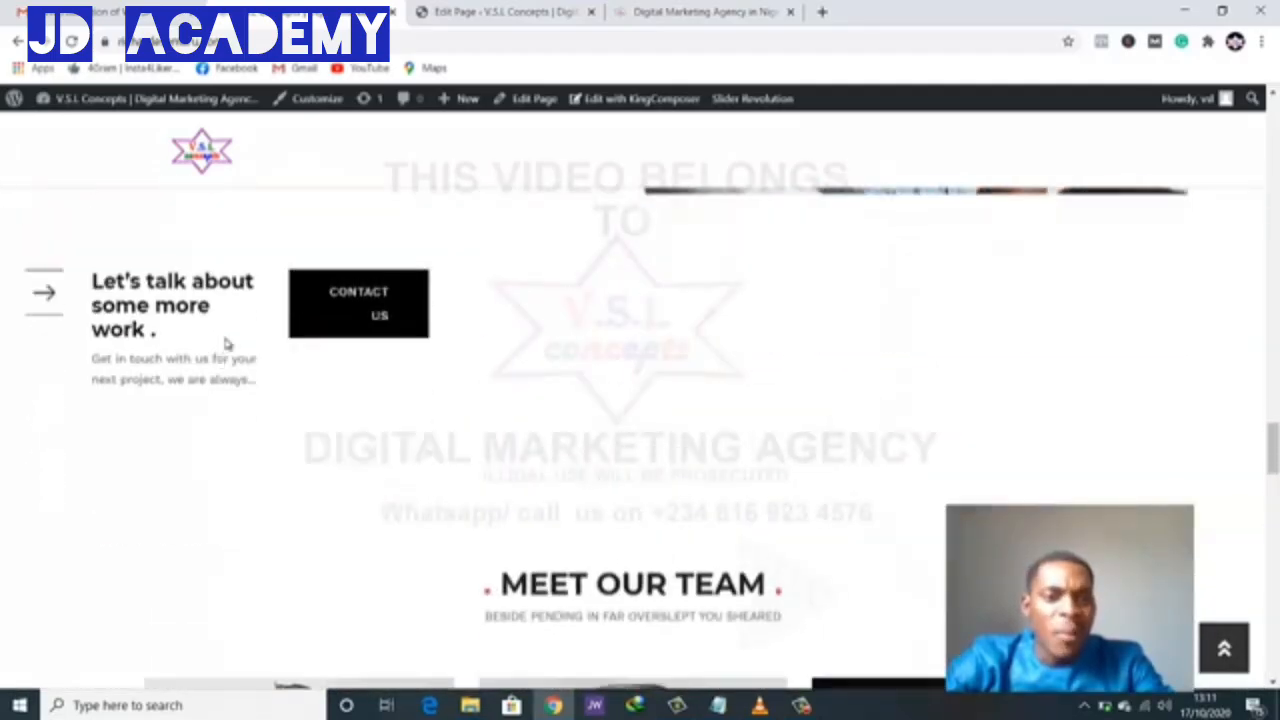
left_click(517, 9)
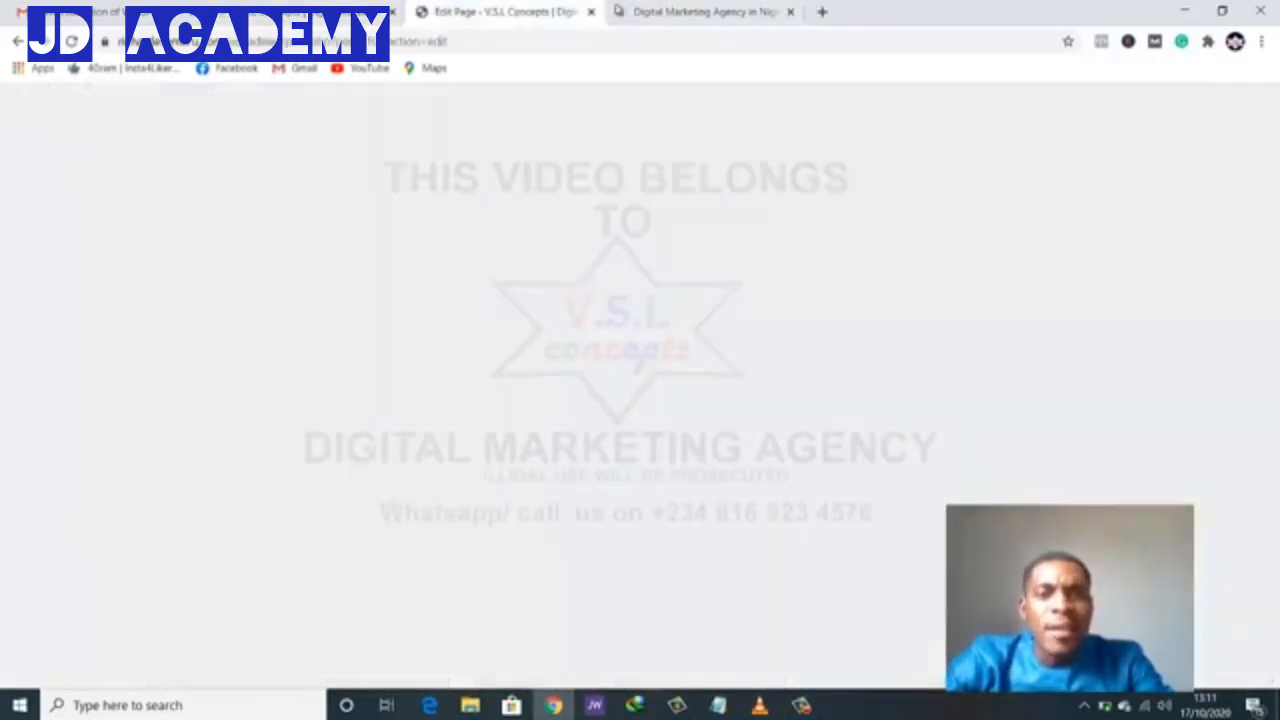
- Change the Call to Action row's layout to 1 Column
scroll(519, 320, "down", 12)
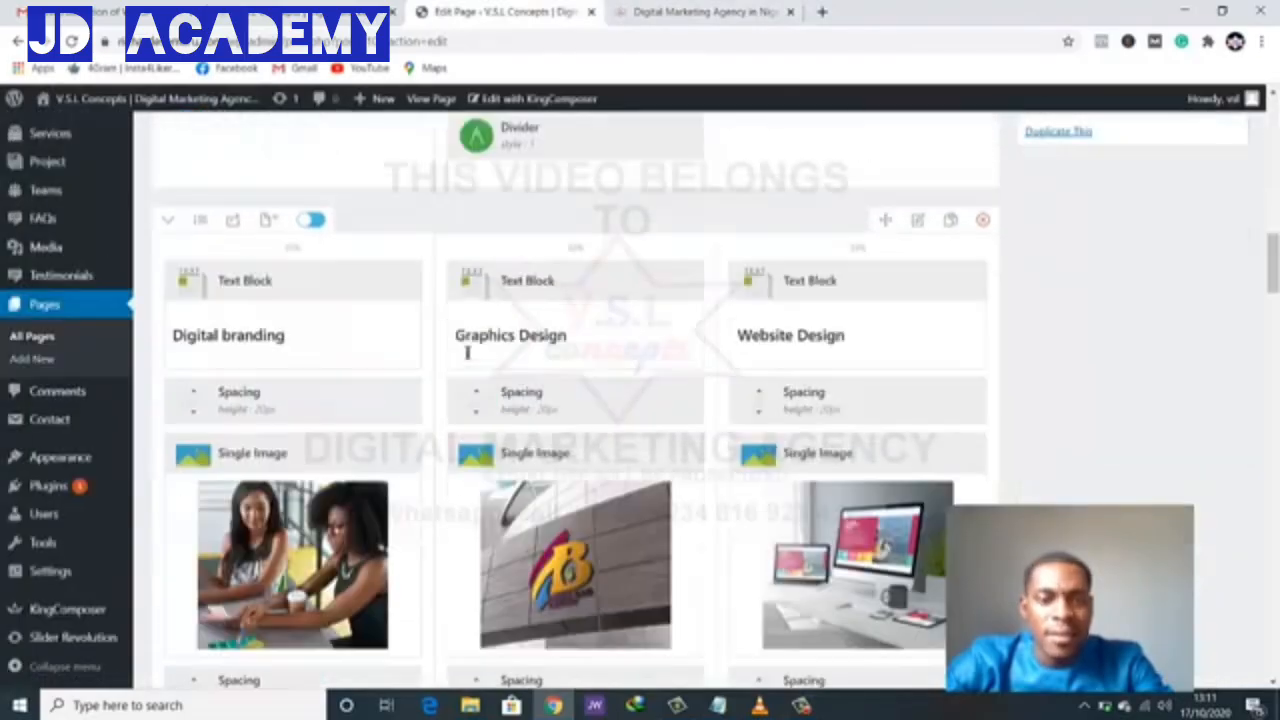
scroll(466, 352, "down", 10)
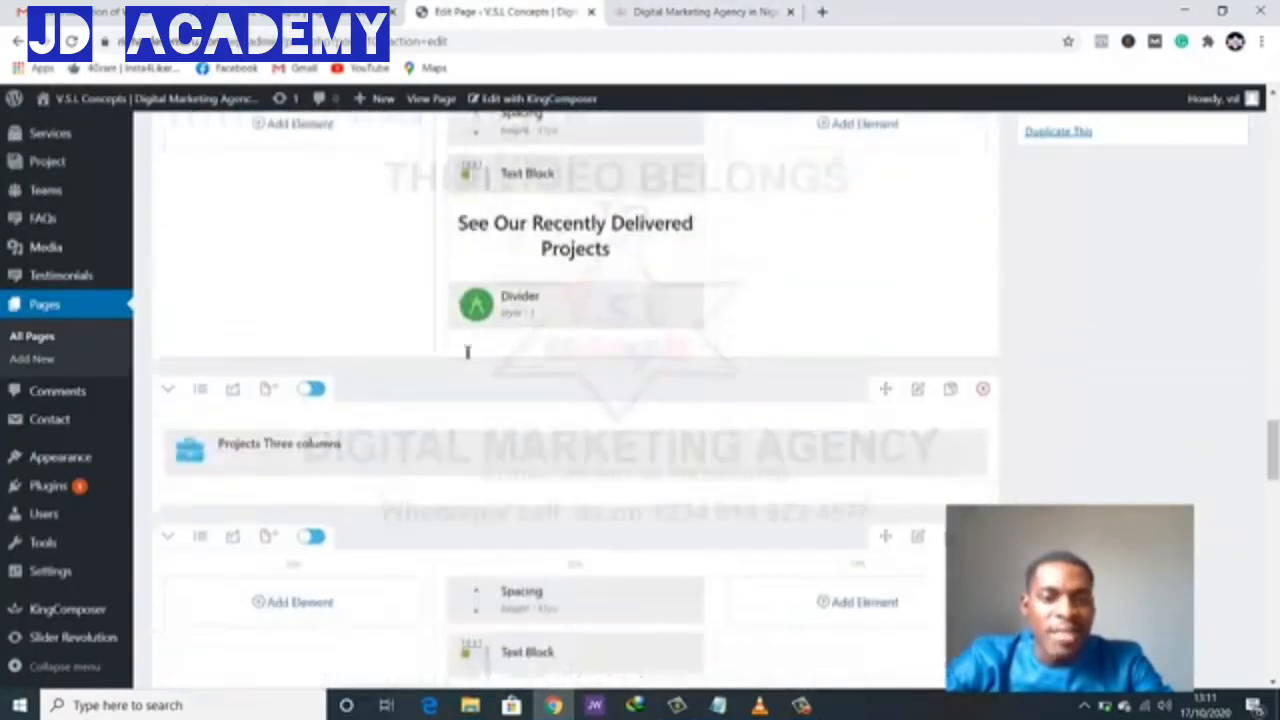
scroll(466, 351, "down", 10)
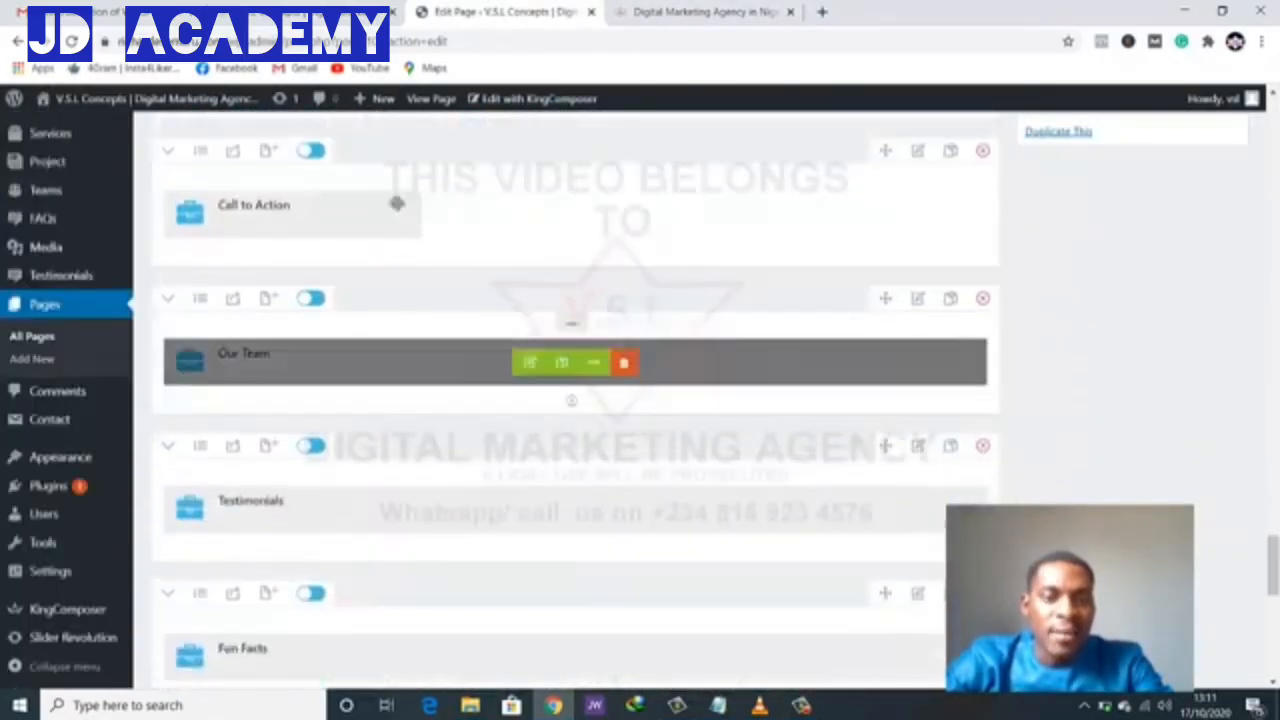
mouse_move(397, 204)
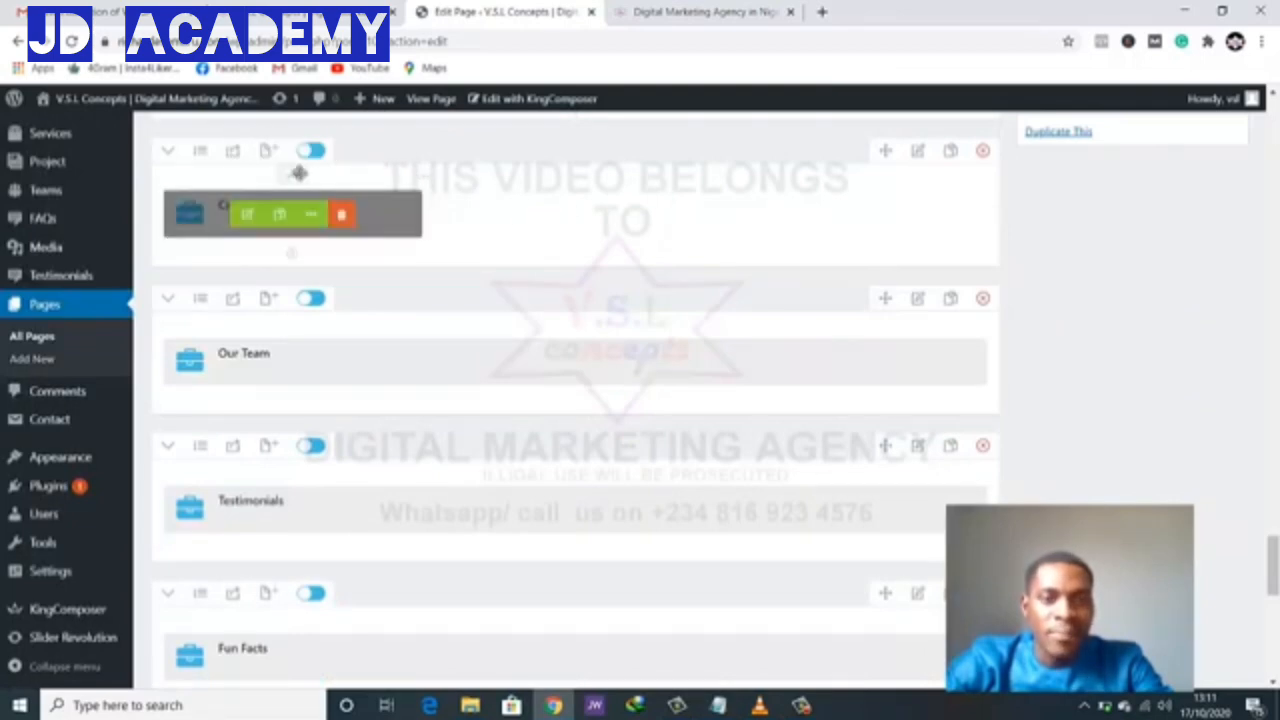
mouse_move(292, 180)
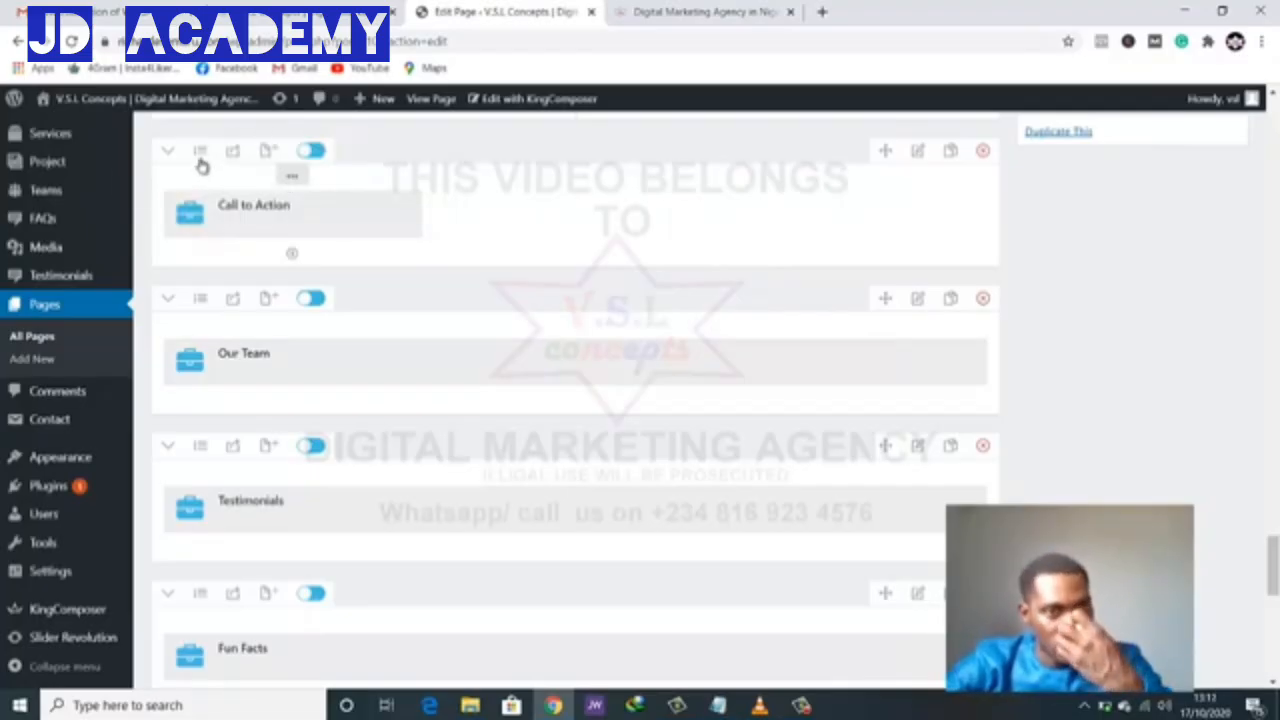
left_click(200, 155)
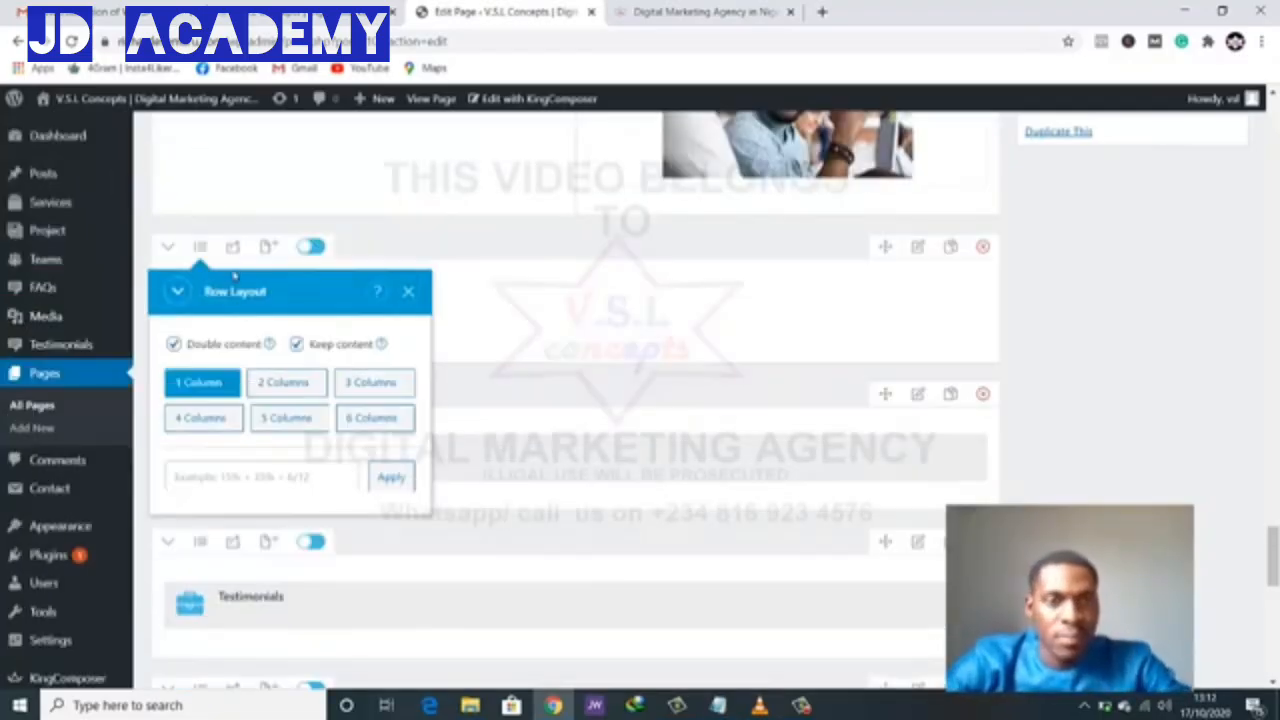
left_click(228, 392)
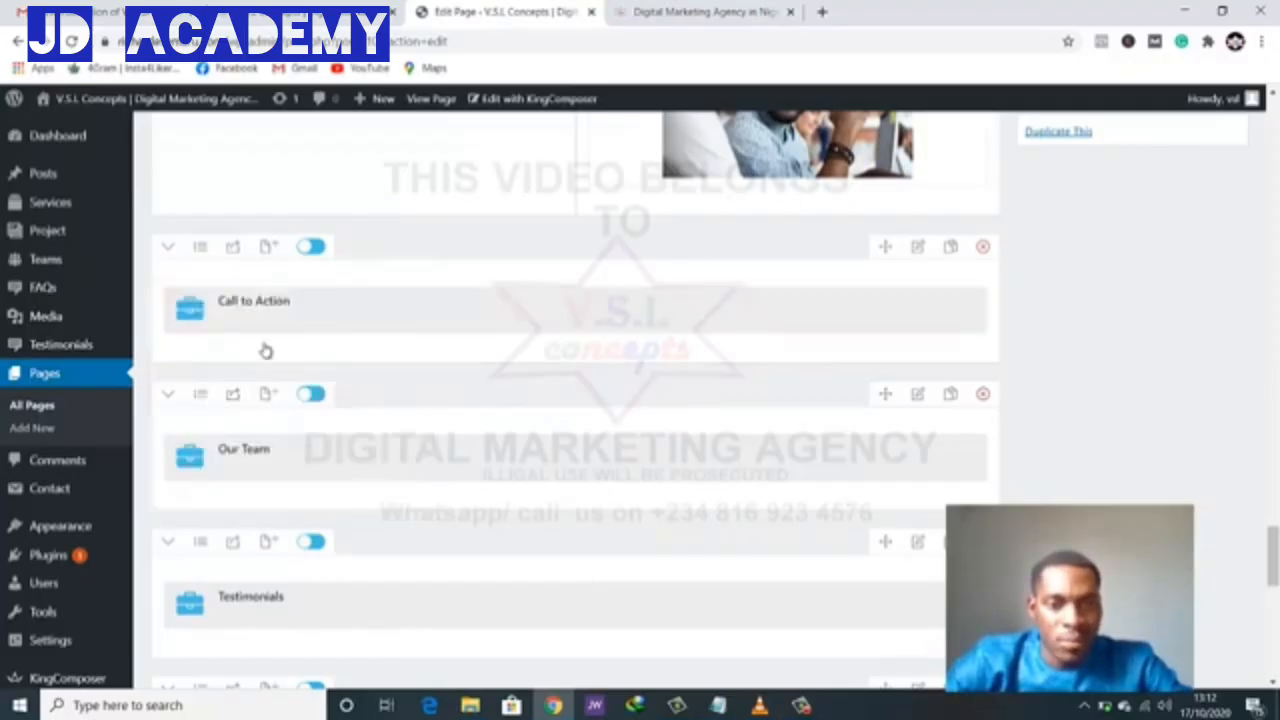
- Reapply the 1 Column layout to the Call to Action row further down the page
scroll(420, 395, "down", 2)
scroll(422, 405, "up", 5)
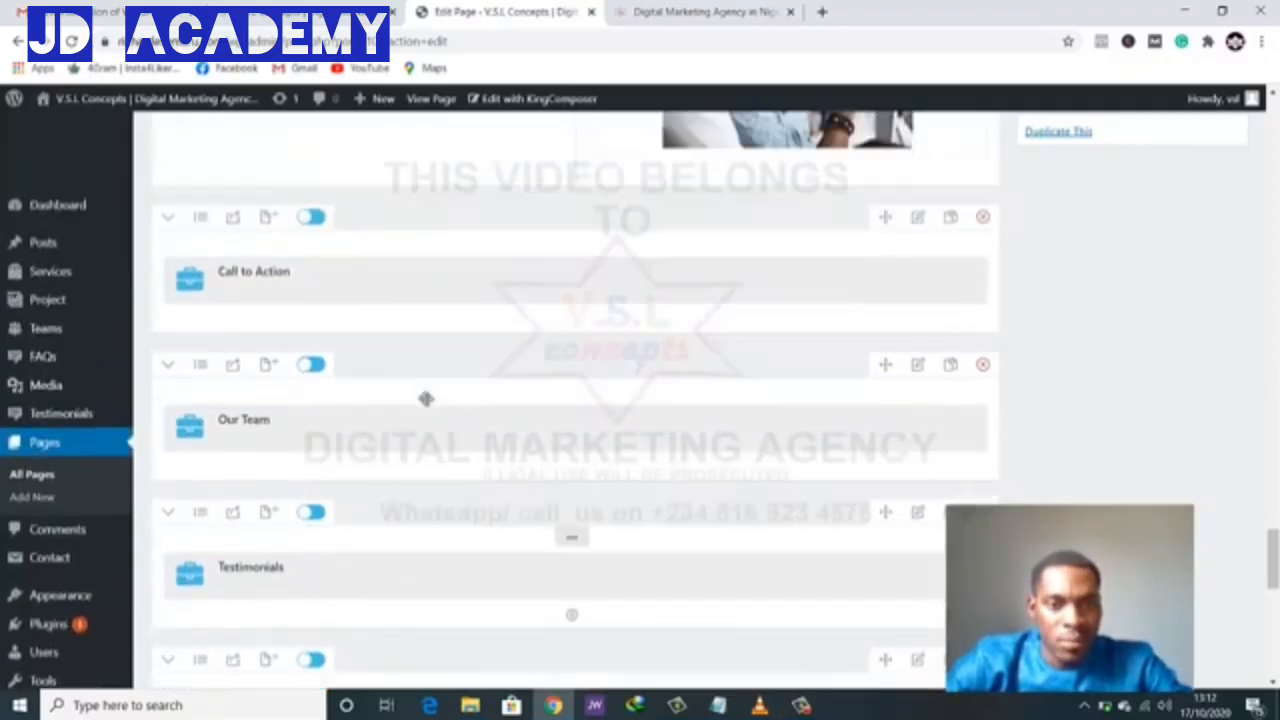
scroll(434, 389, "down", 3)
scroll(434, 389, "down", 1)
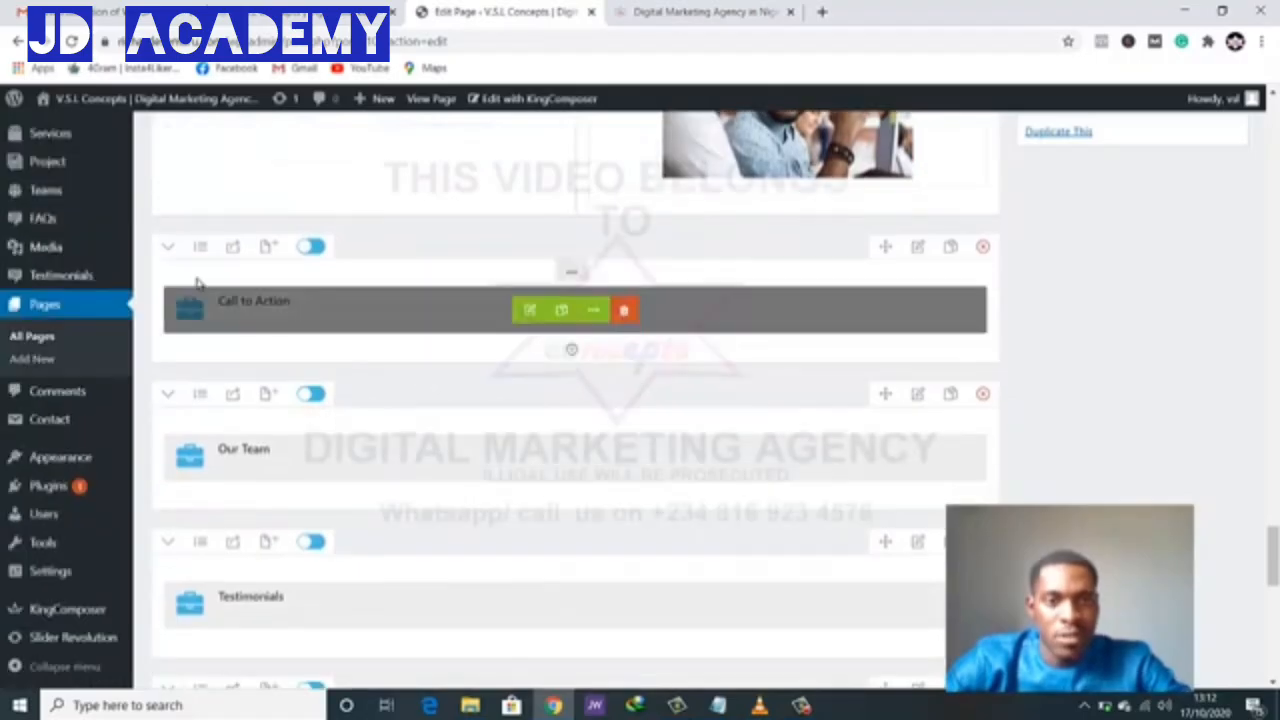
left_click(200, 246)
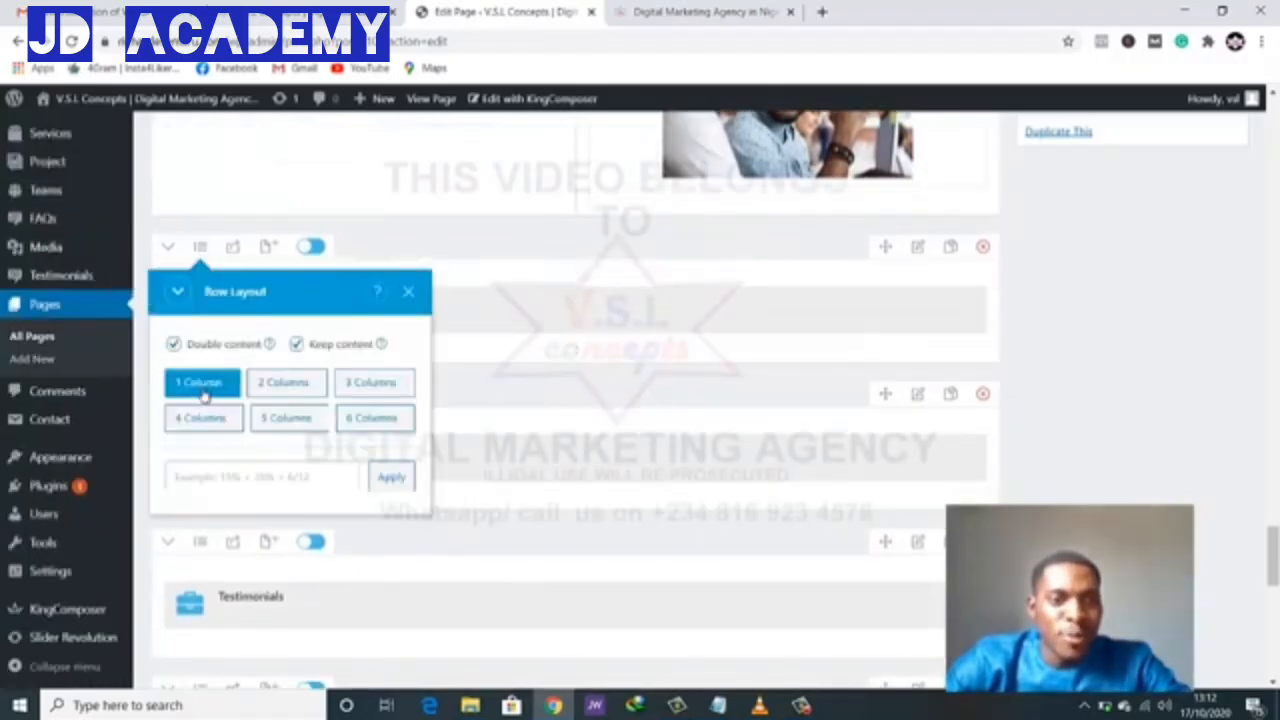
left_click(203, 393)
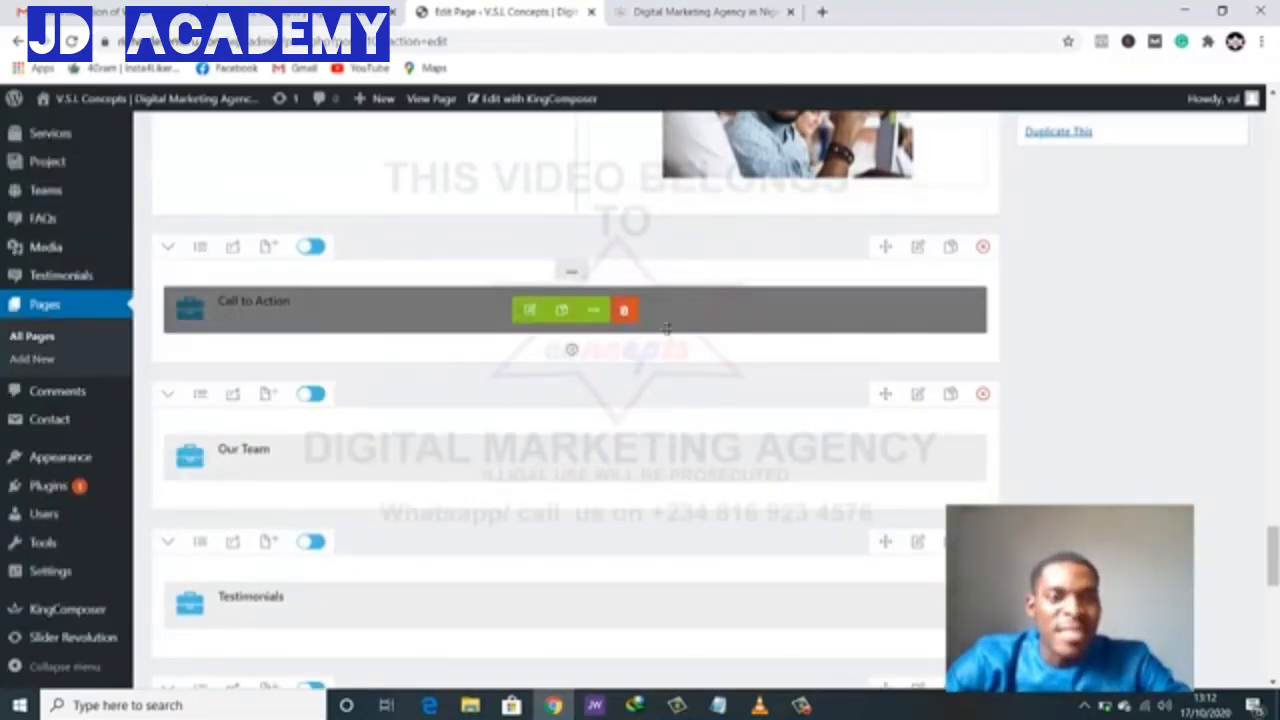
scroll(1194, 208, "up", 10)
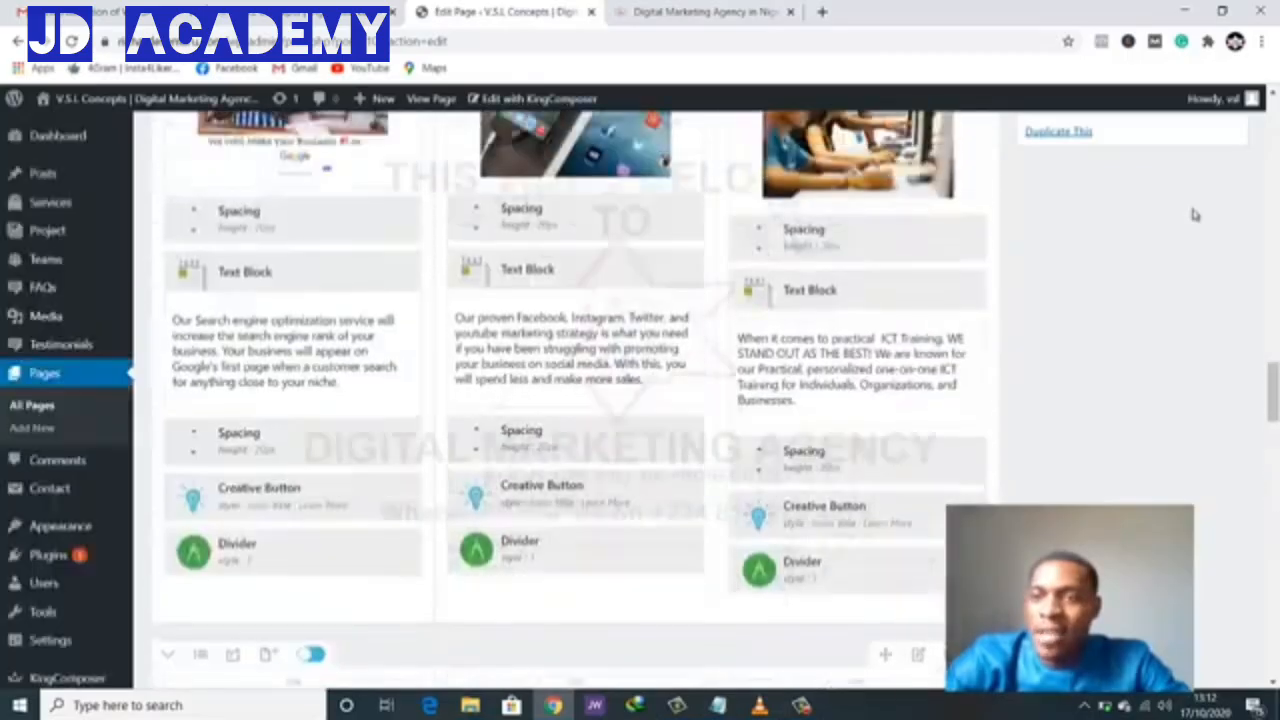
- Close the blank live-site page and reload the live homepage to see the updated layout
scroll(1194, 220, "up", 10)
scroll(1192, 240, "down", 2)
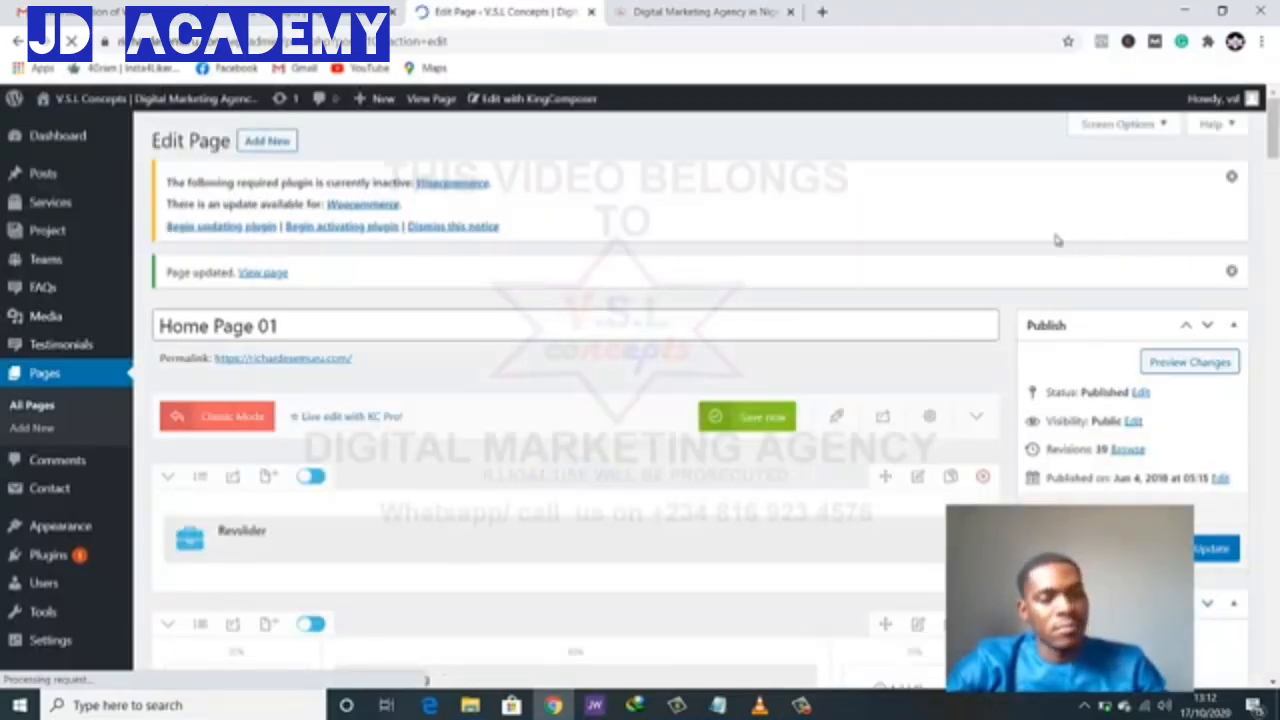
left_click(660, 11)
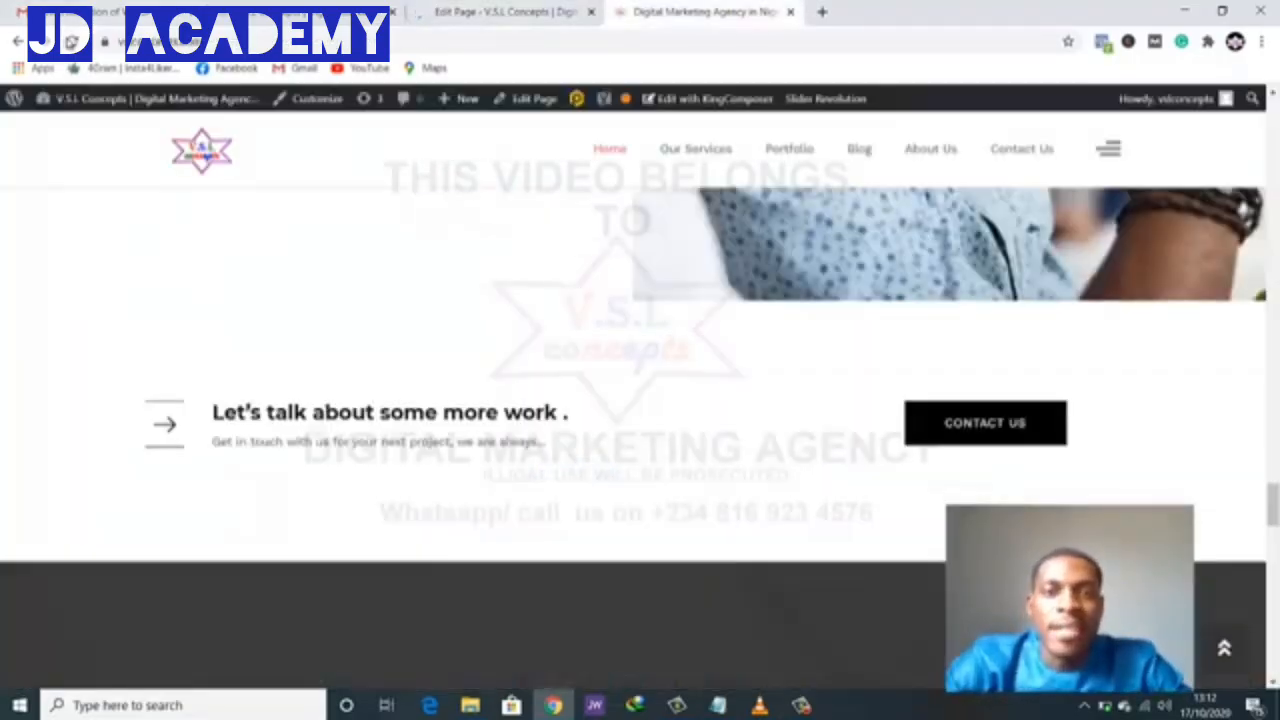
left_click(790, 12)
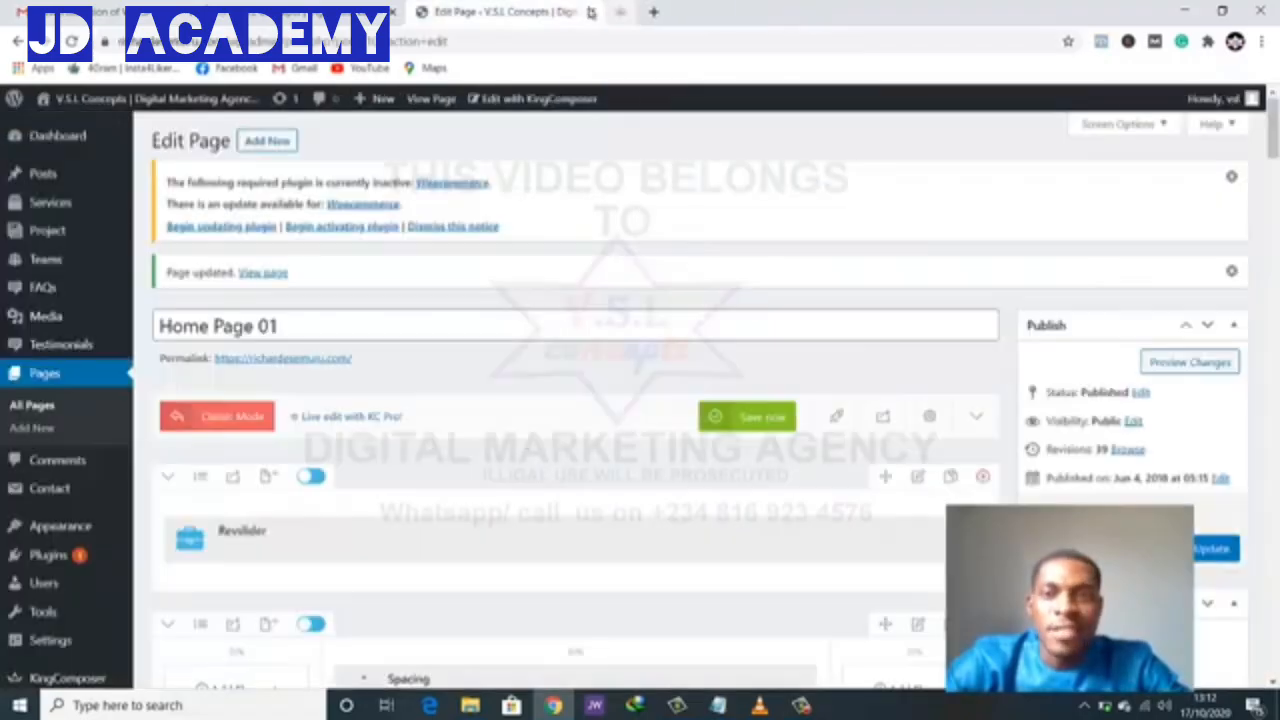
left_click(286, 12)
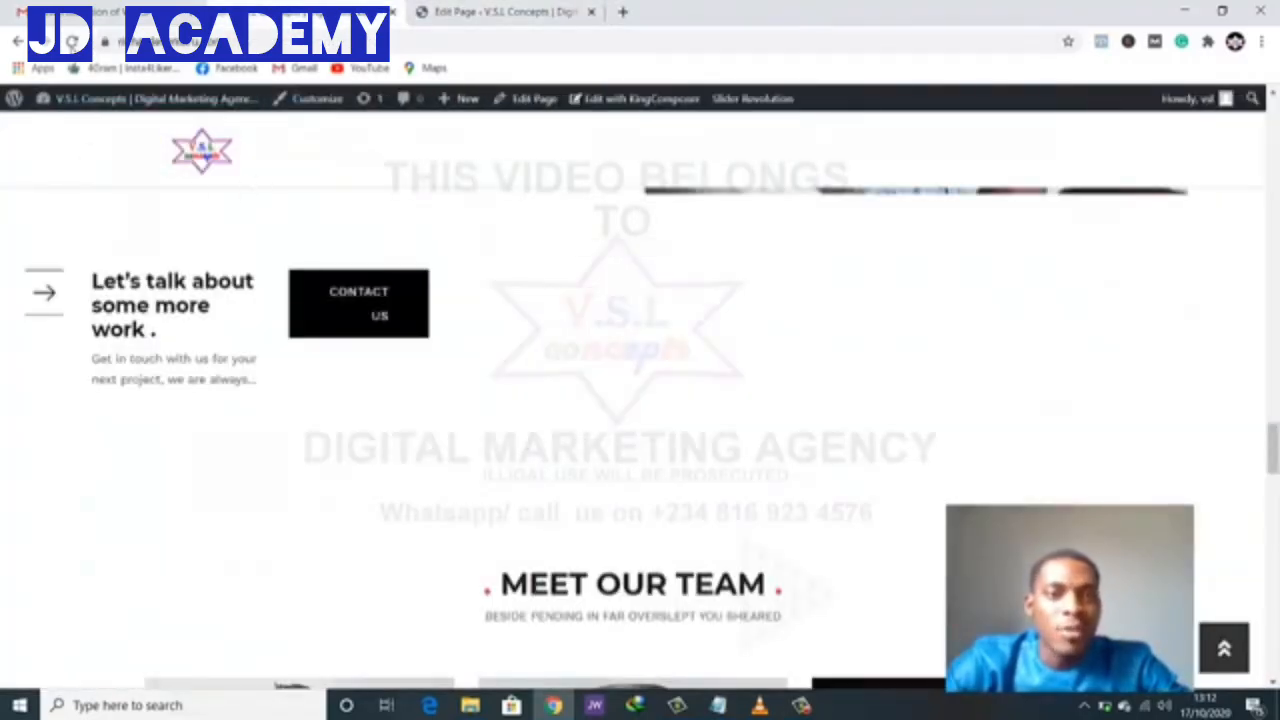
left_click(72, 41)
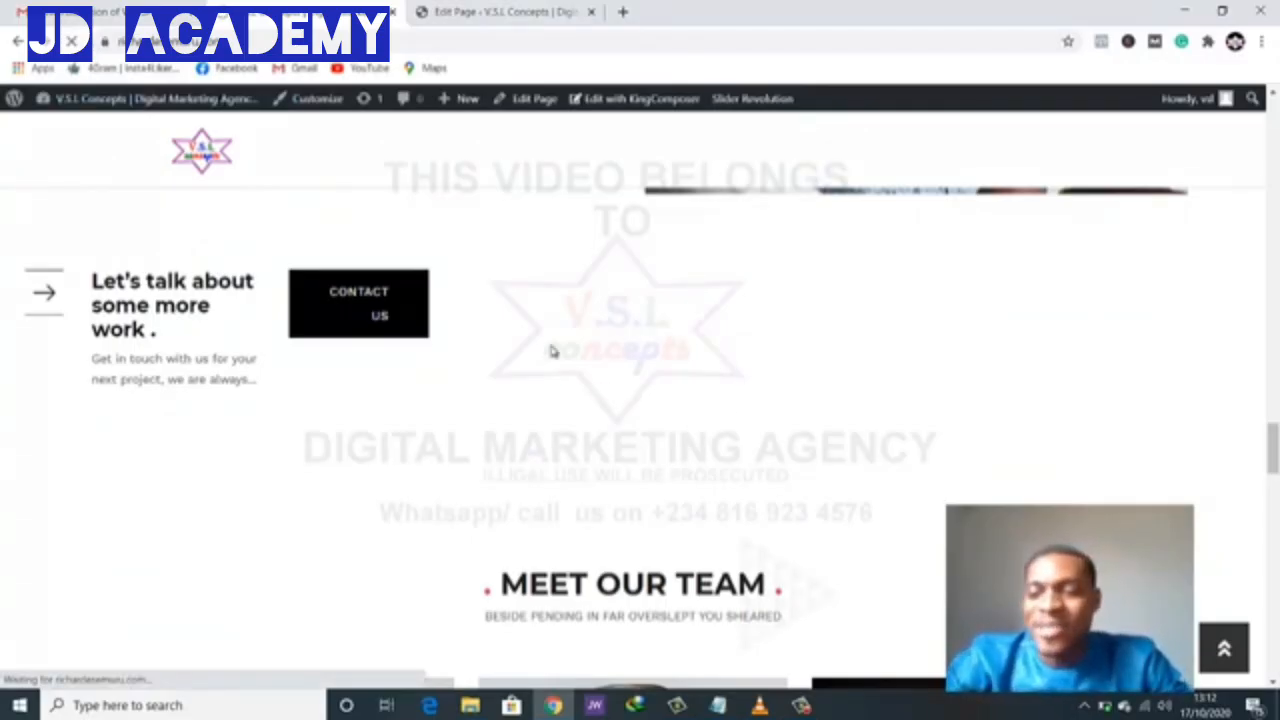
- Review the refreshed homepage sections, then return to the homepage editor
scroll(643, 541, "down", 2)
scroll(646, 549, "up", 2)
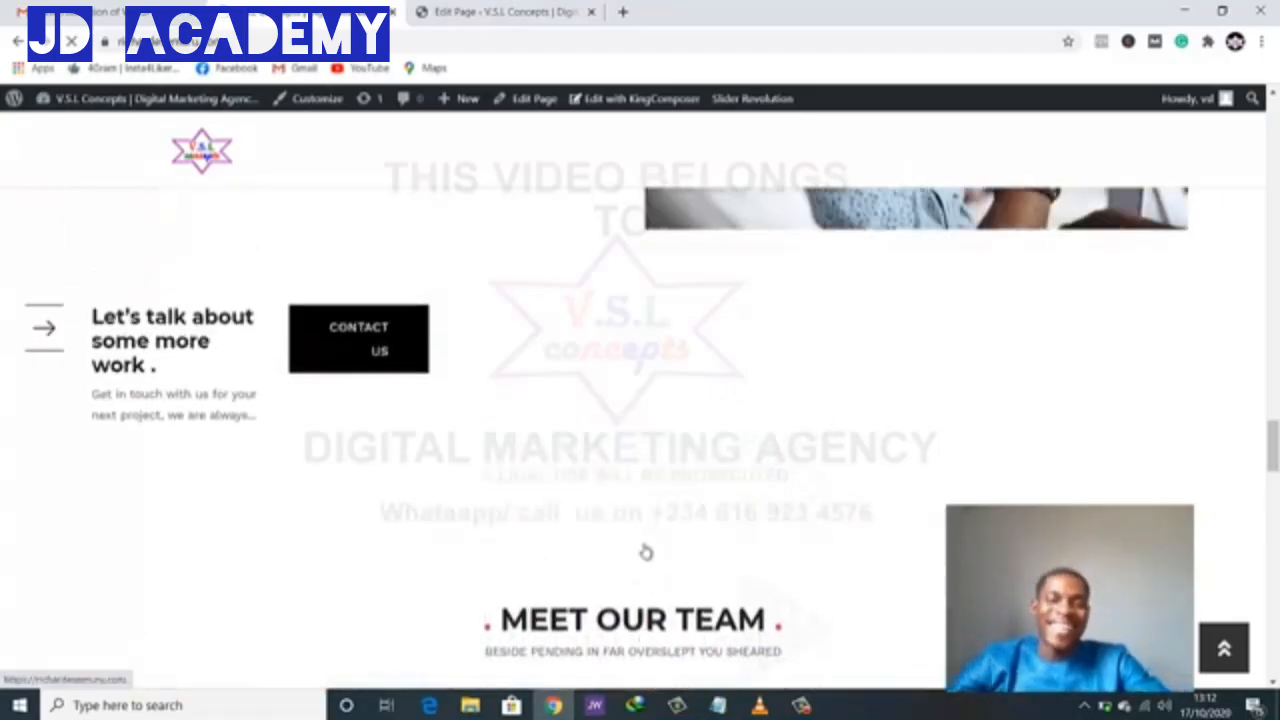
scroll(646, 549, "up", 4)
scroll(657, 535, "down", 3)
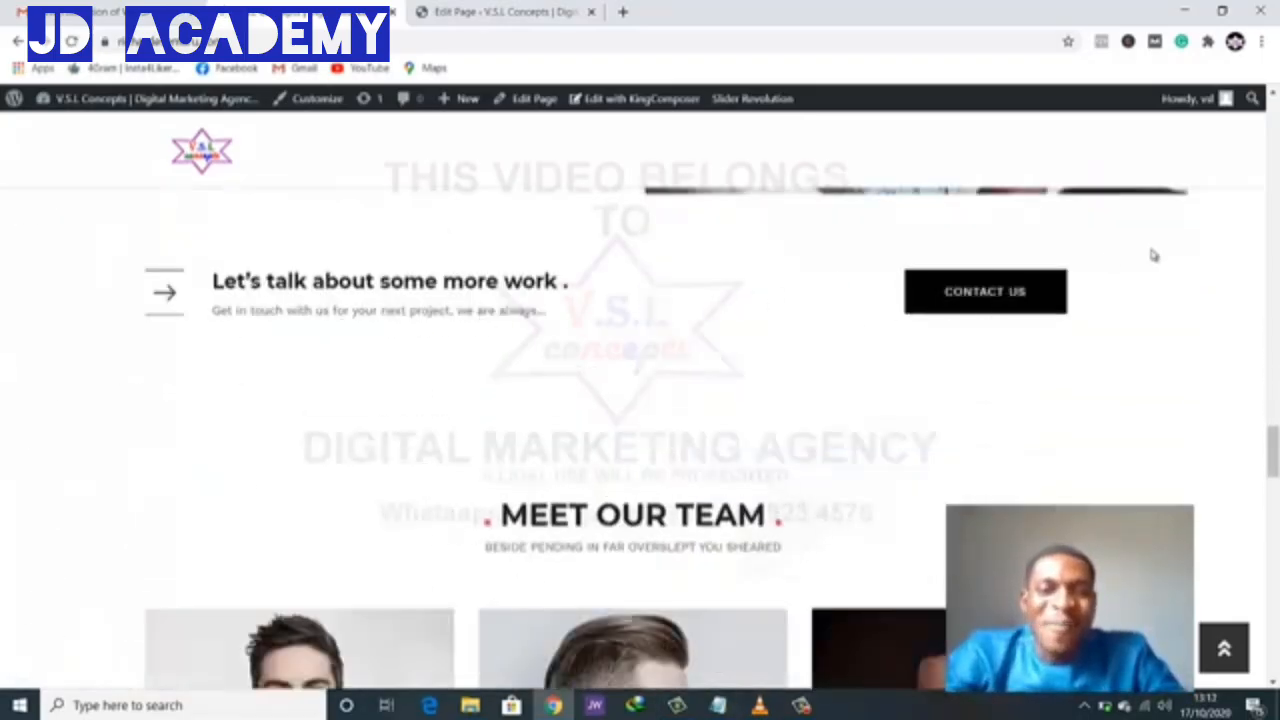
scroll(523, 443, "up", 10)
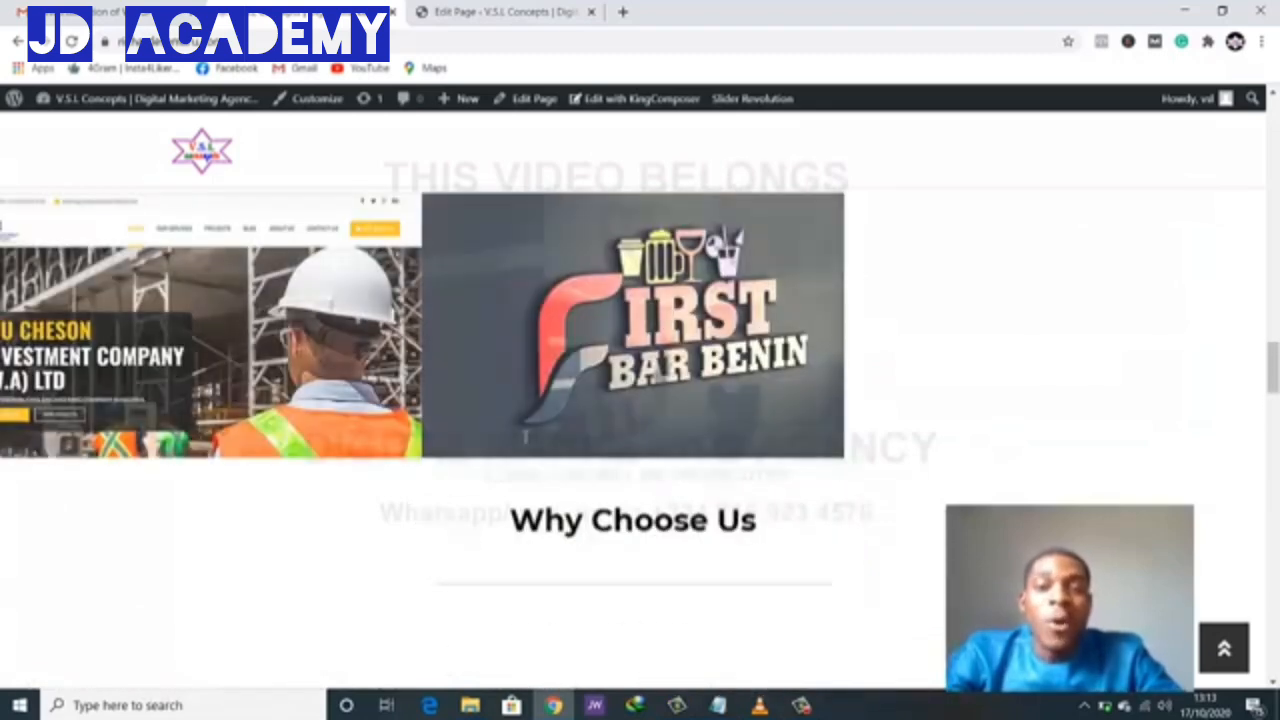
scroll(523, 440, "down", 2)
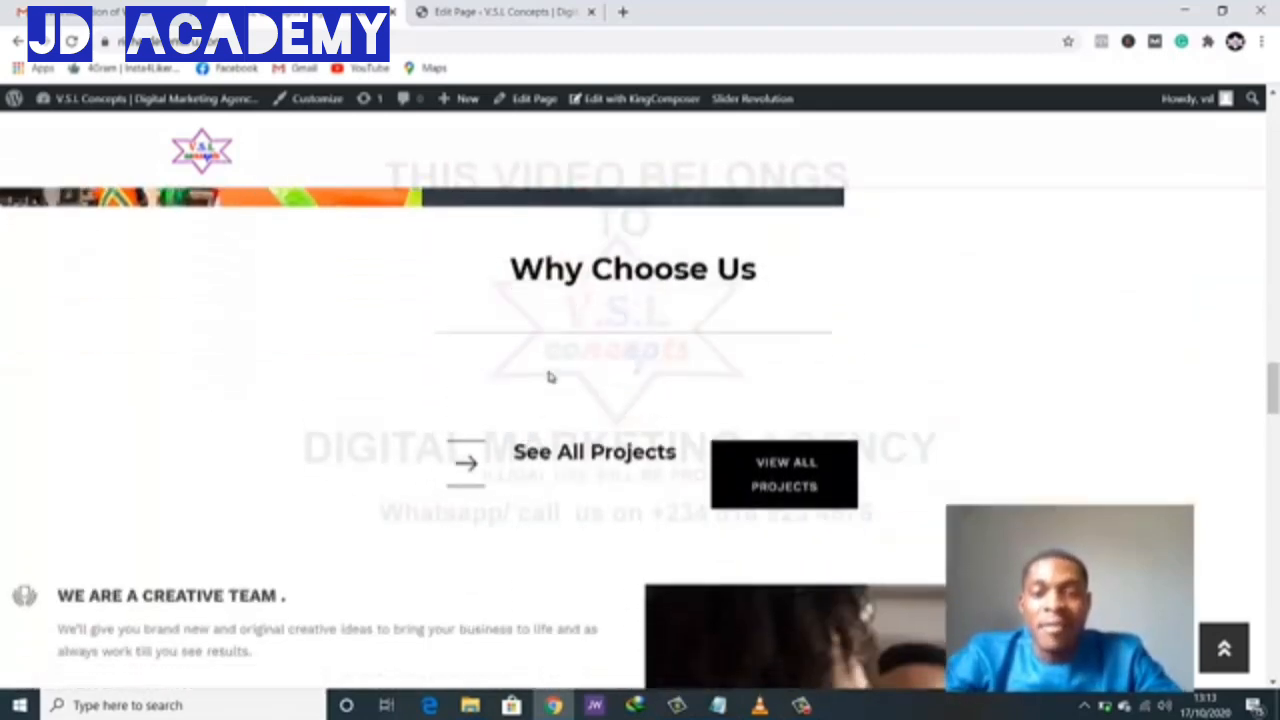
scroll(704, 562, "down", 10)
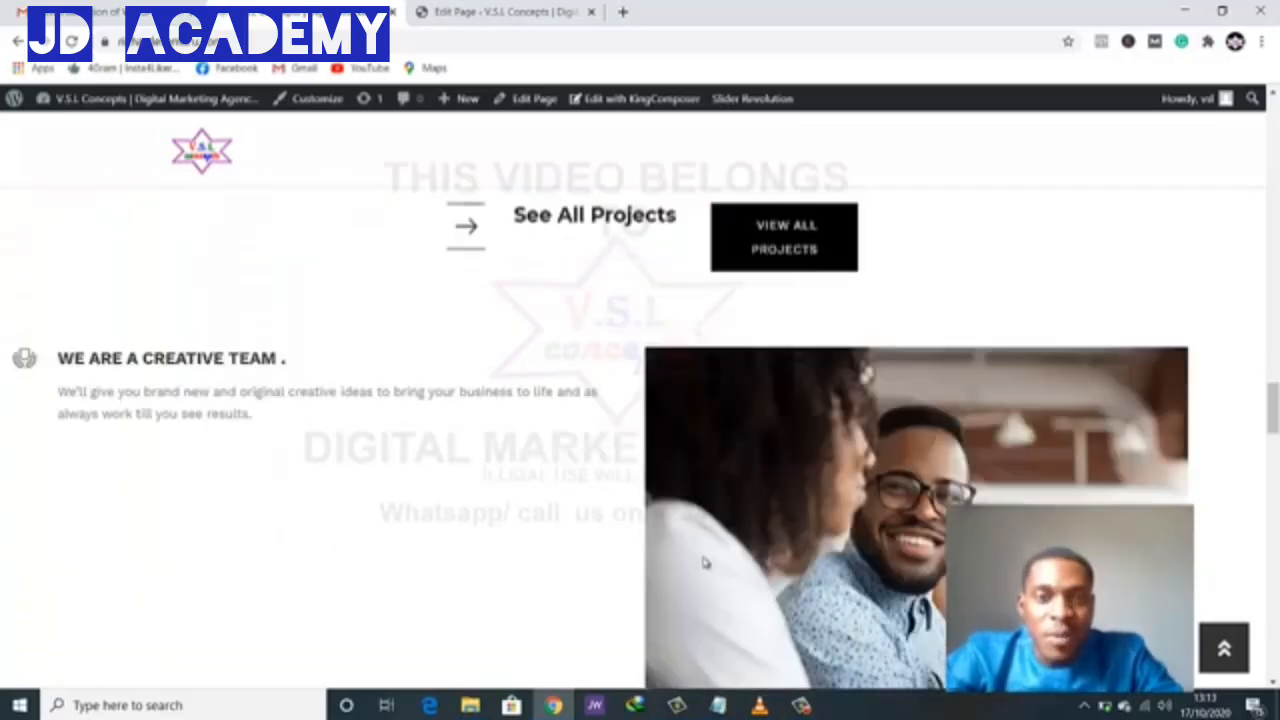
scroll(704, 562, "up", 7)
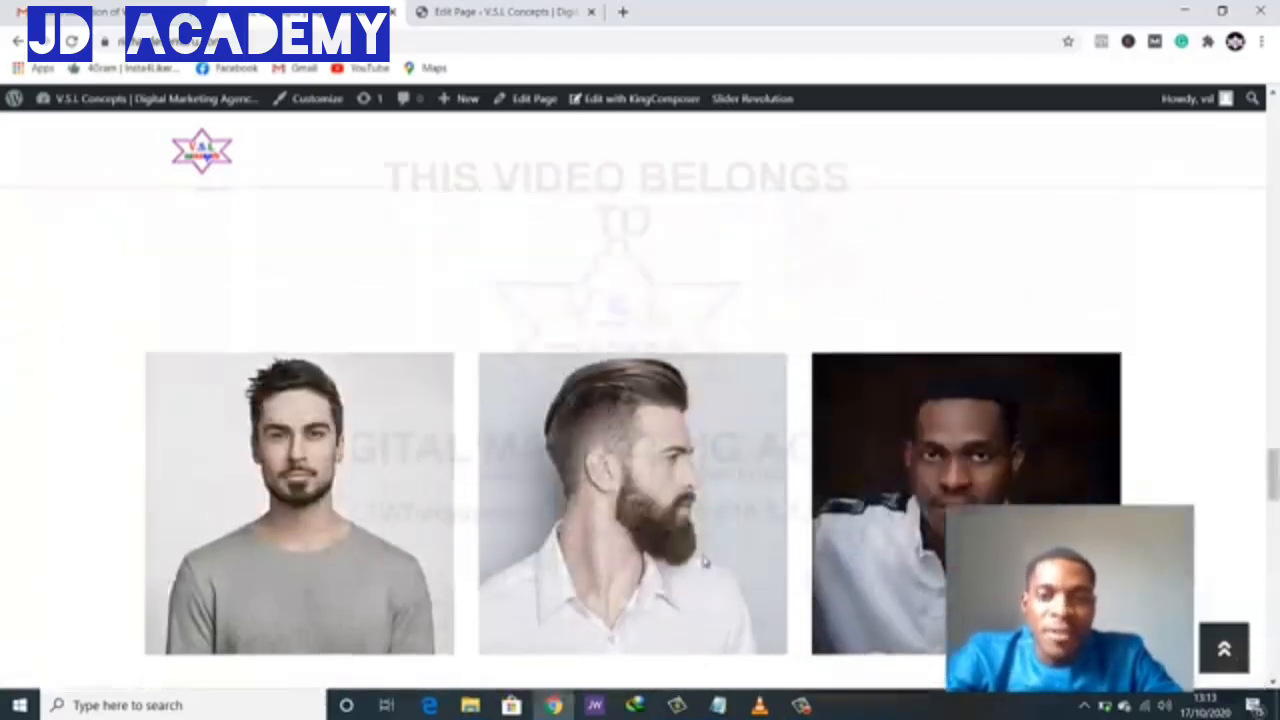
scroll(704, 564, "down", 3)
scroll(704, 564, "down", 1)
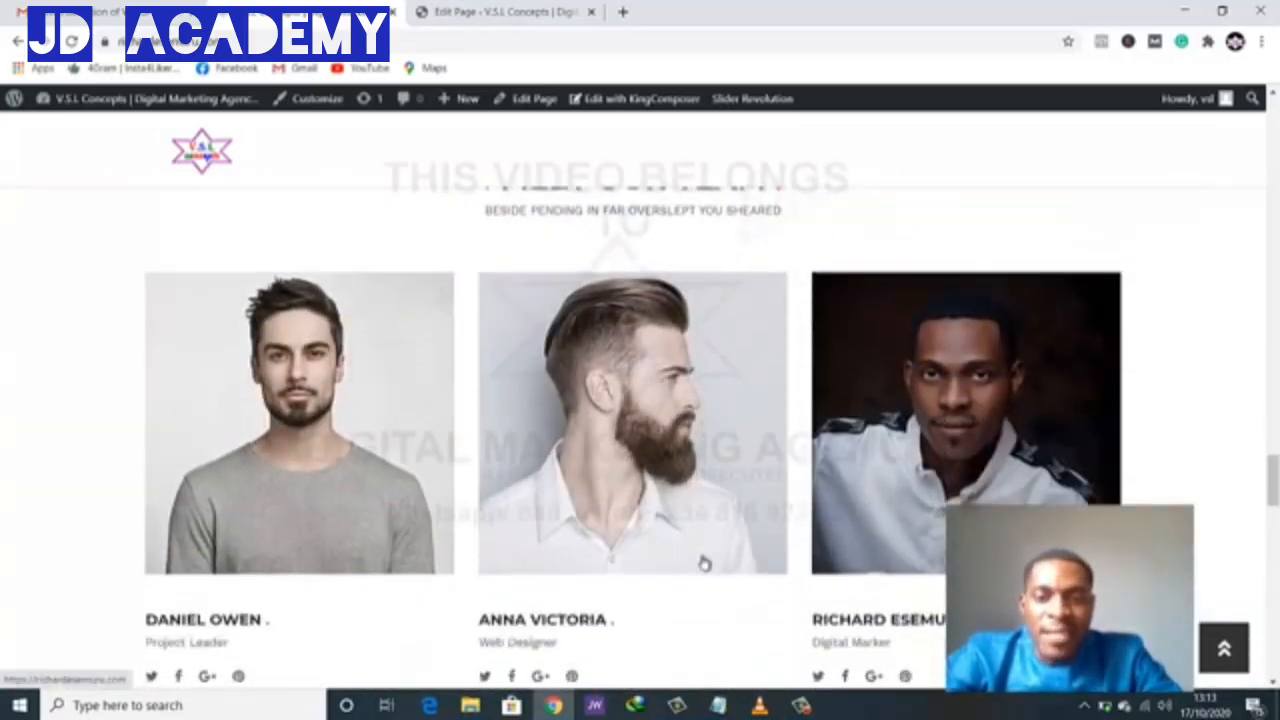
scroll(704, 564, "up", 5)
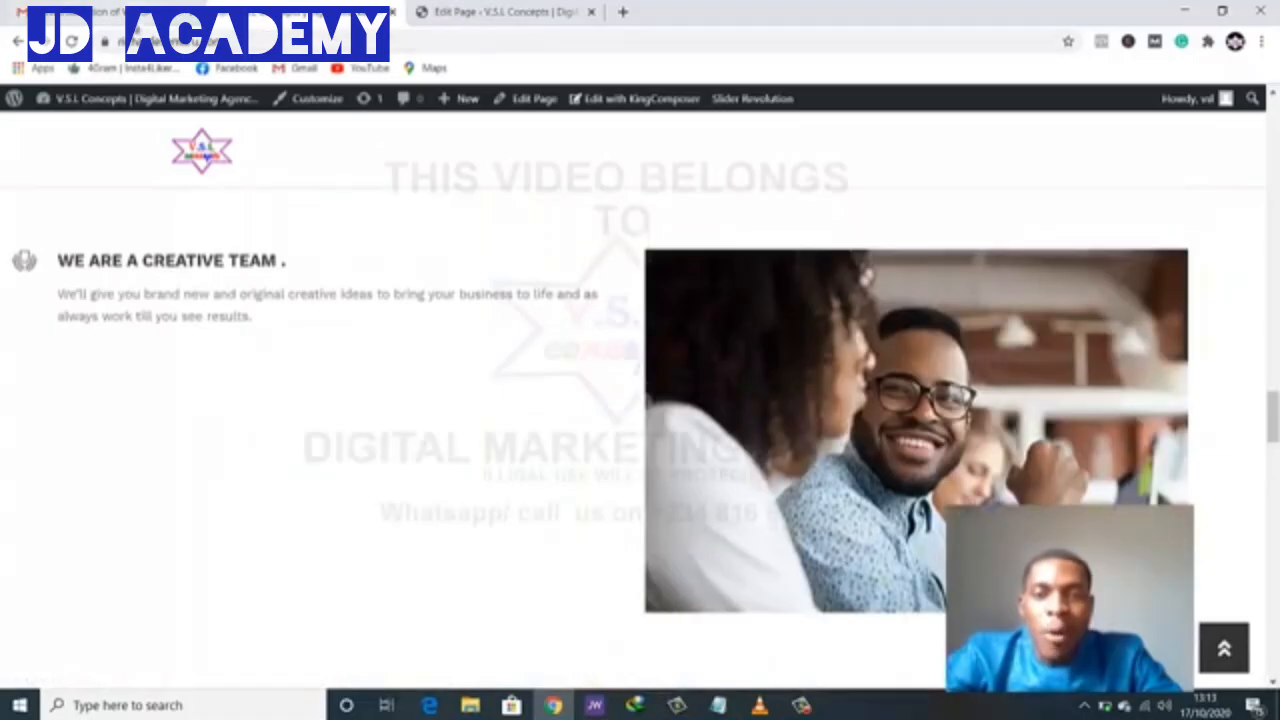
left_click(500, 12)
- Drag the Call to Action row up above the Why Choose Us row
scroll(690, 498, "down", 5)
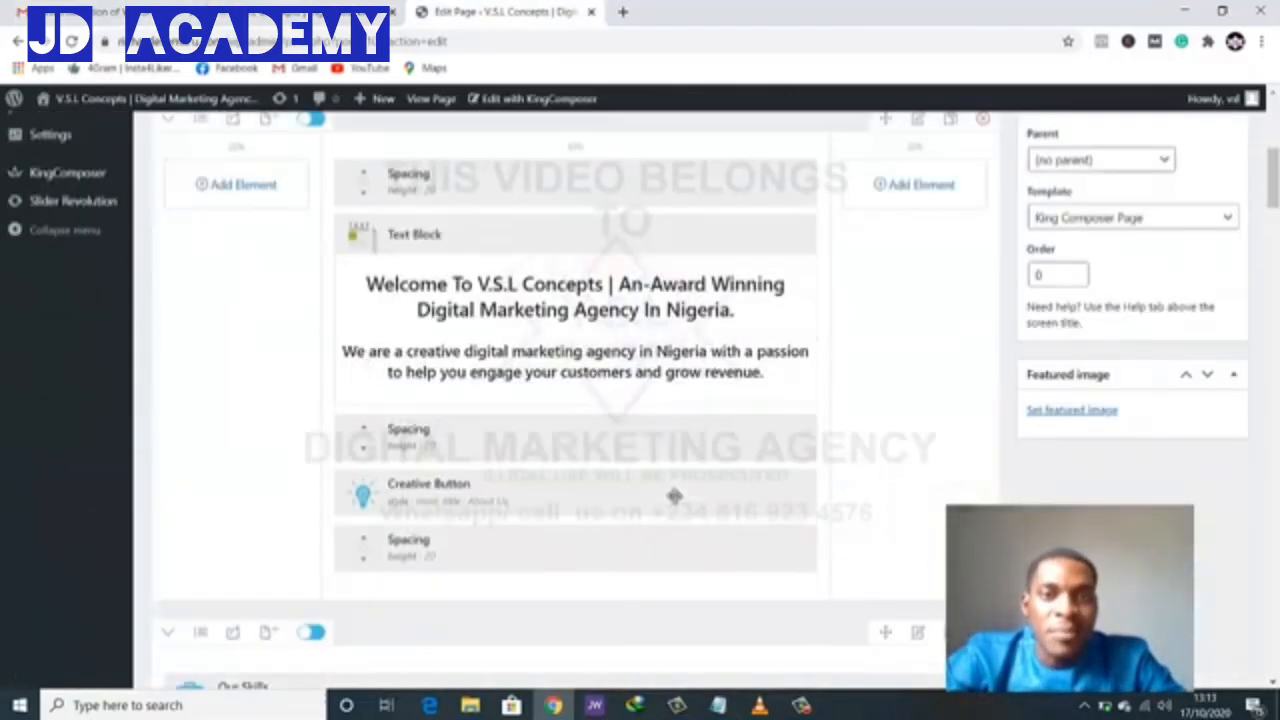
scroll(674, 496, "down", 10)
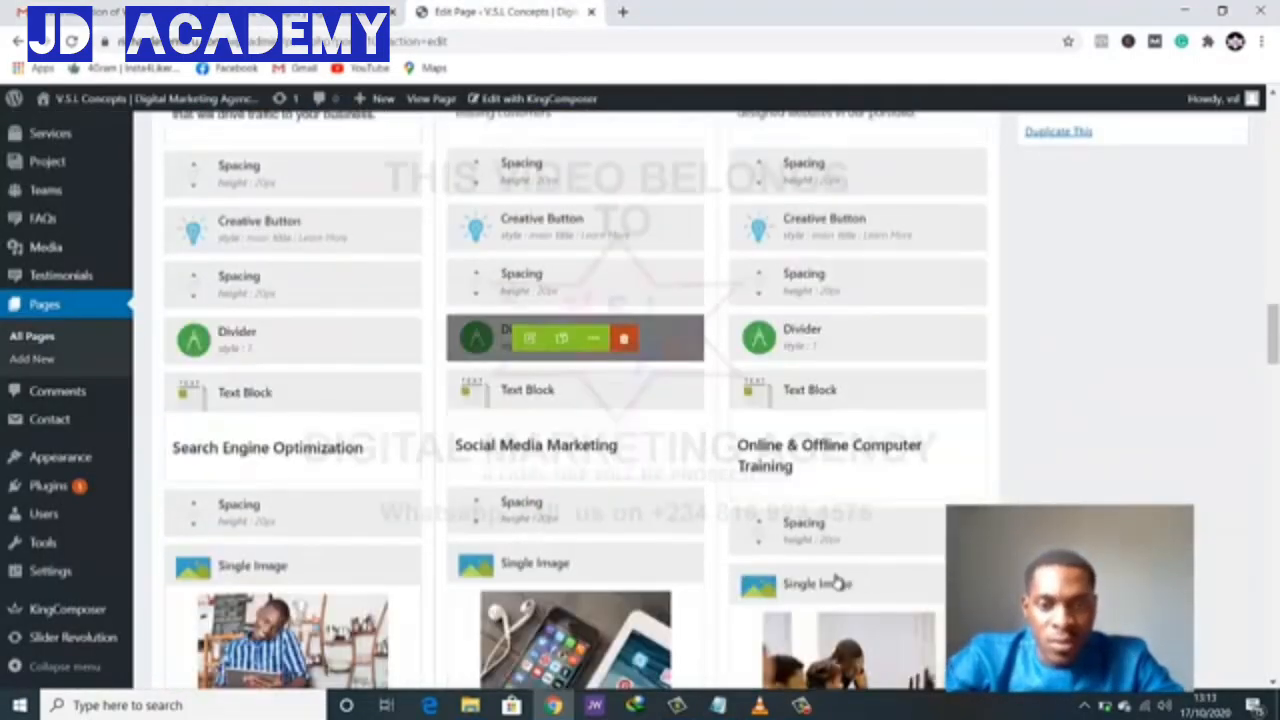
scroll(671, 523, "down", 10)
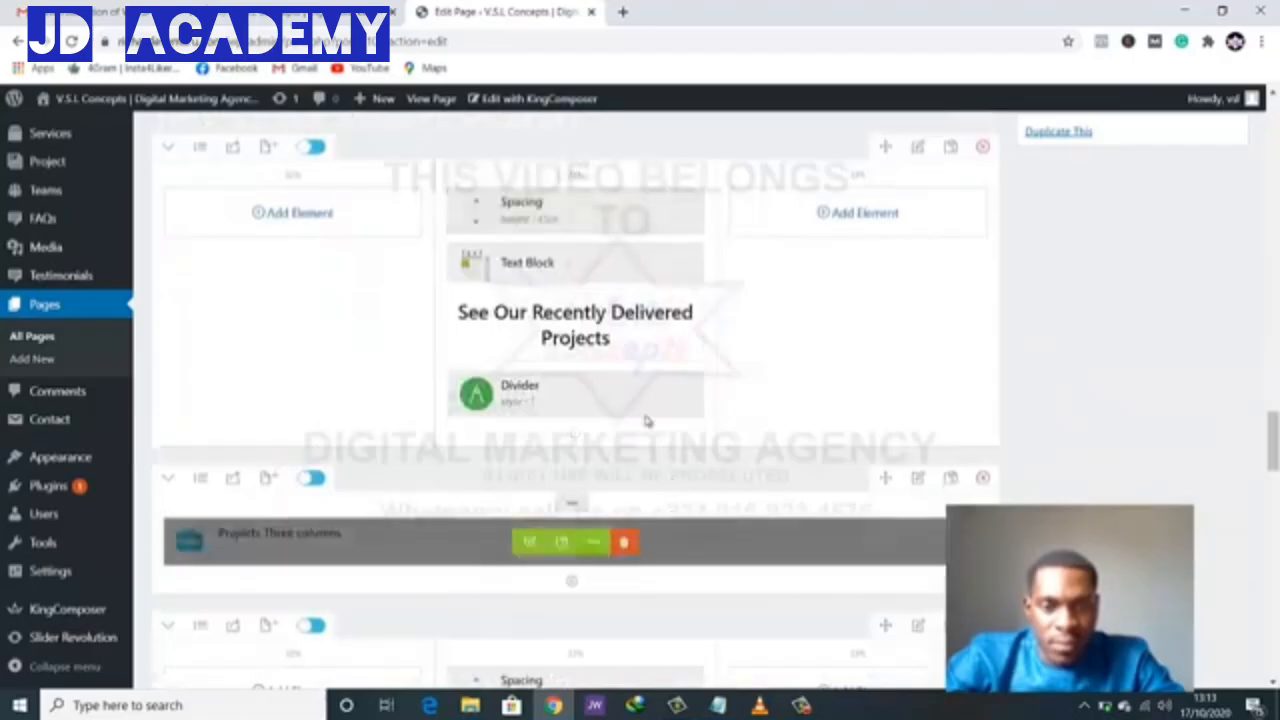
scroll(614, 314, "down", 3)
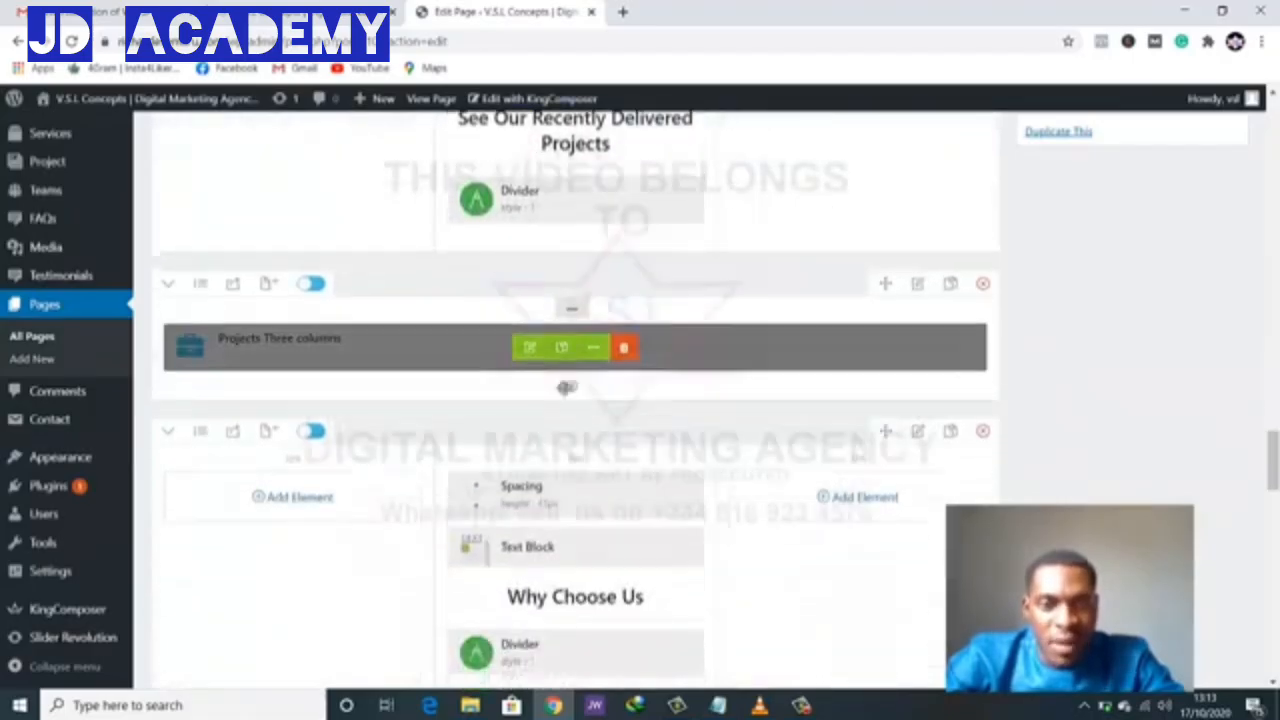
scroll(566, 388, "down", 3)
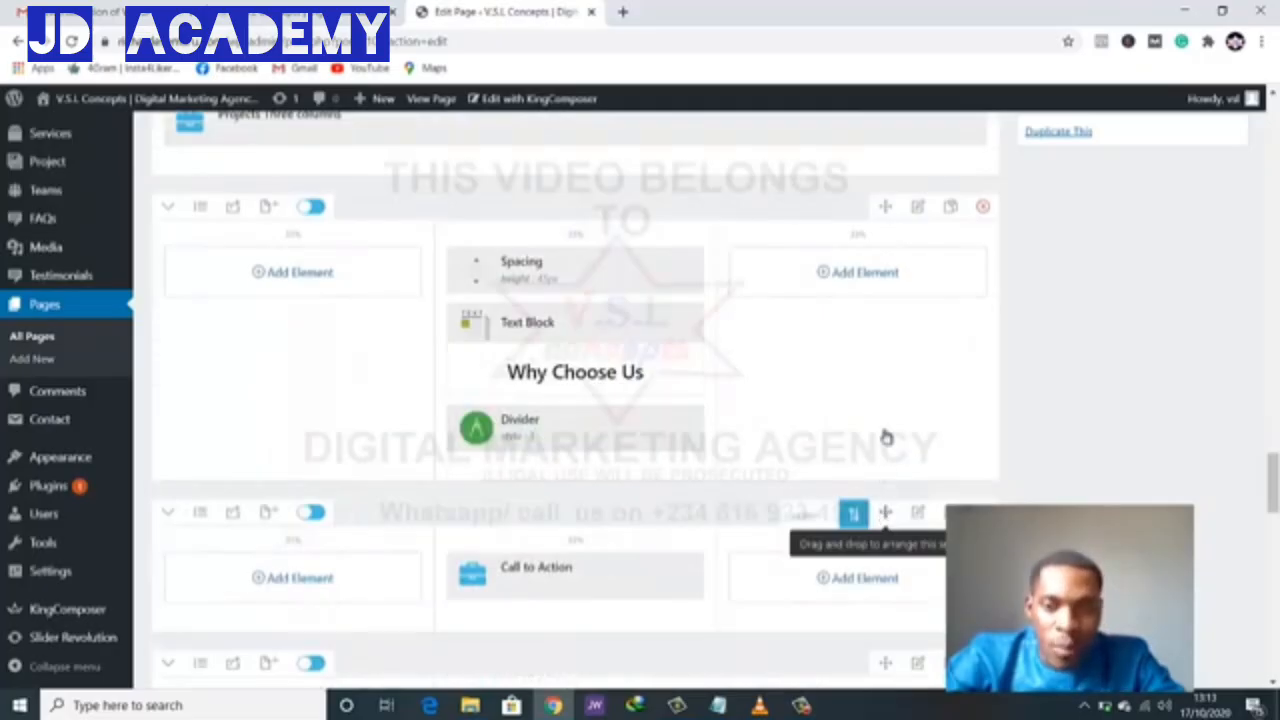
left_click_drag(886, 437, 896, 182)
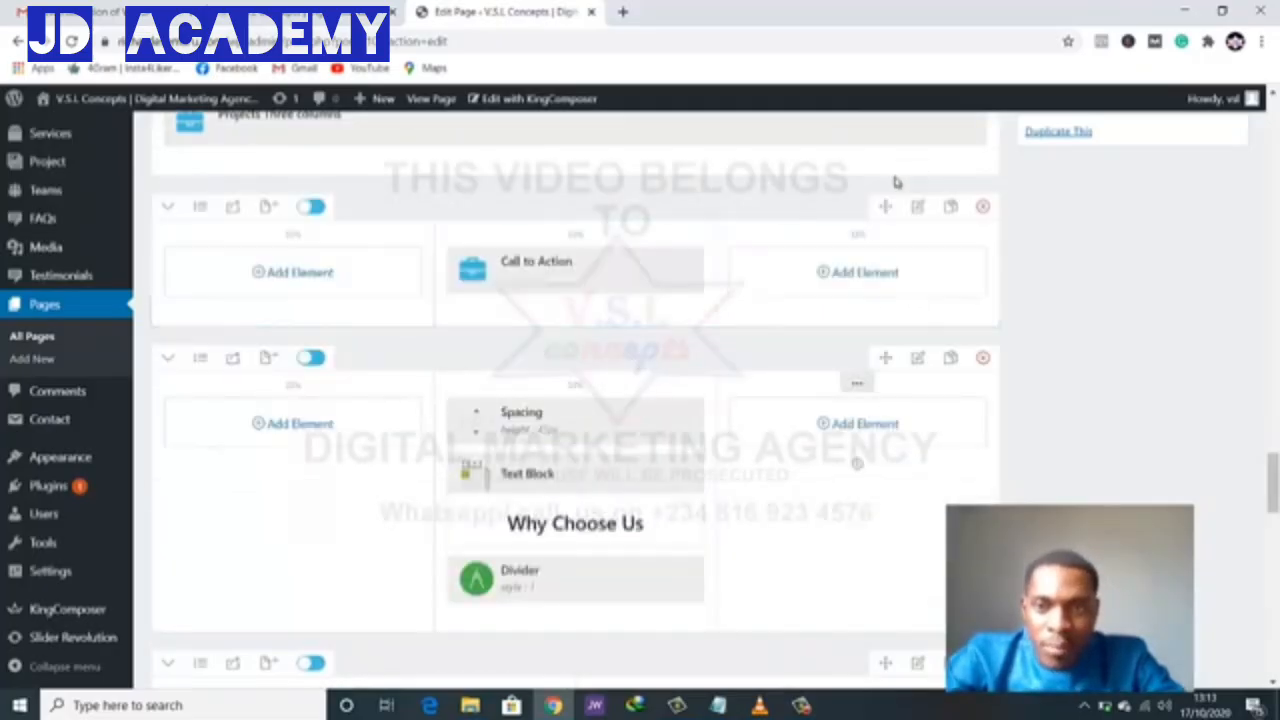
- Drag the Our Team row up above Why Choose Us as well
scroll(606, 391, "down", 3)
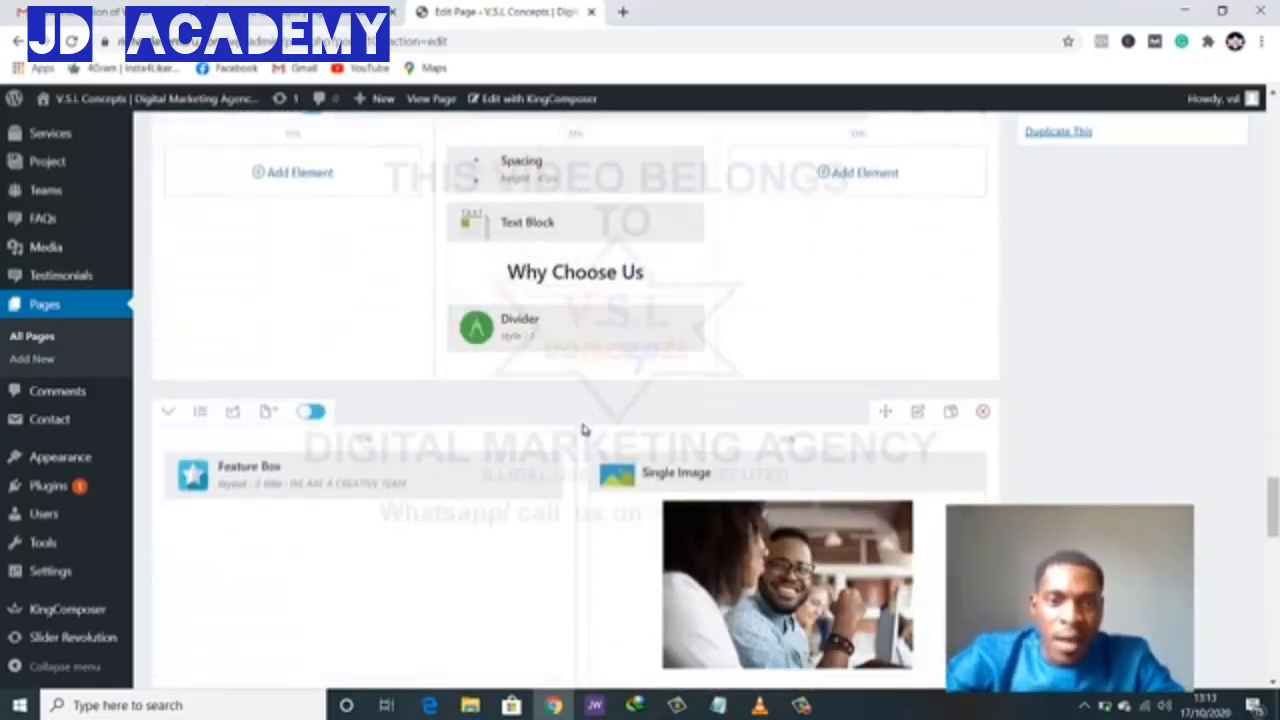
scroll(590, 440, "down", 3)
scroll(606, 476, "down", 2)
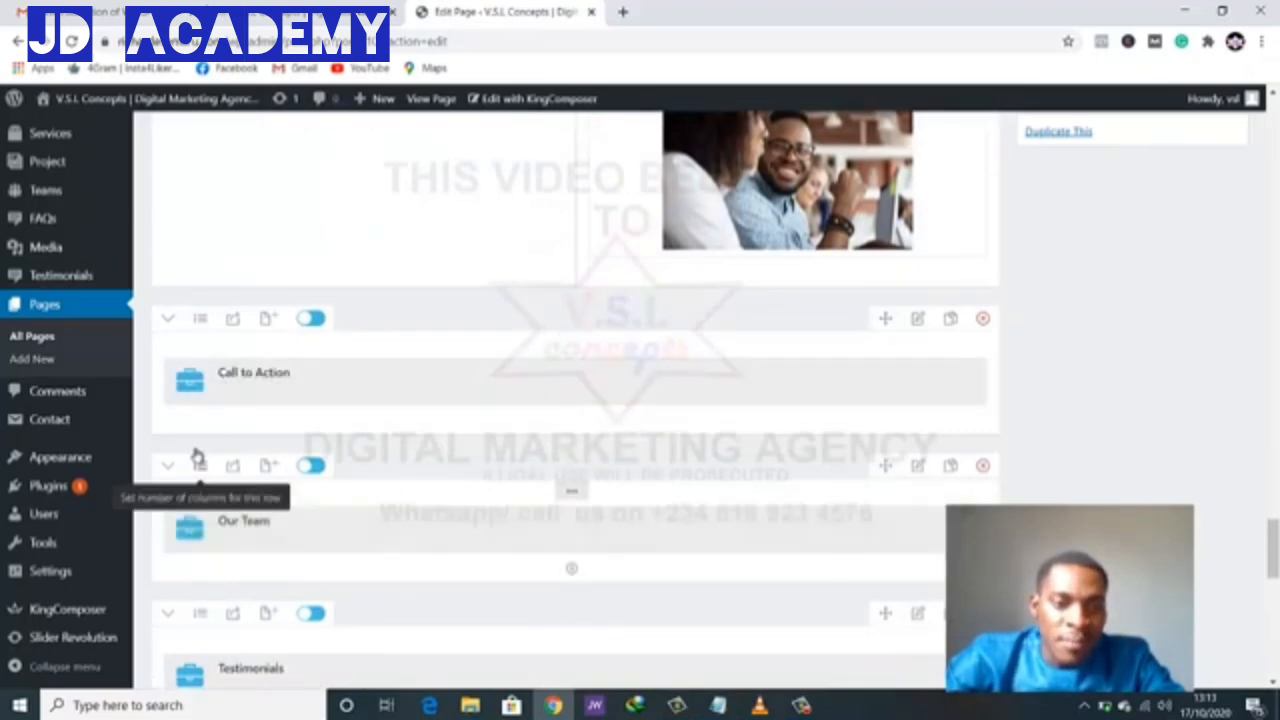
scroll(249, 420, "down", 3)
scroll(238, 430, "up", 3)
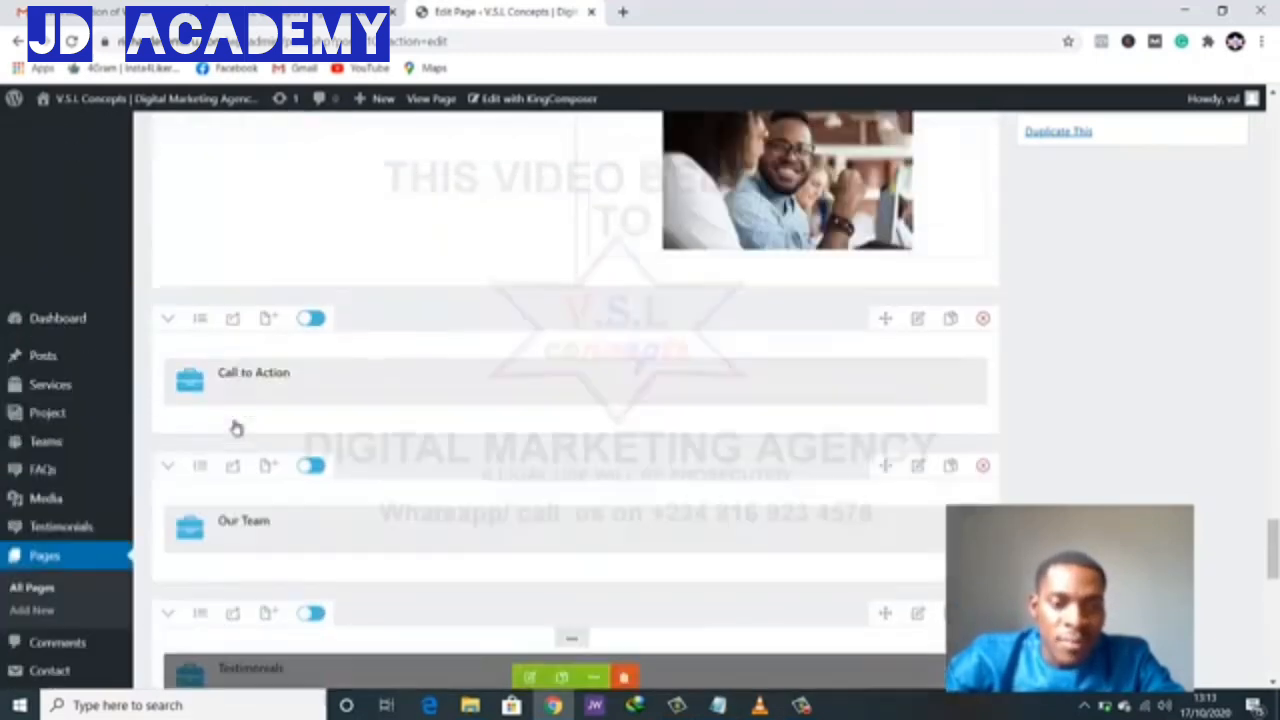
scroll(236, 410, "down", 1)
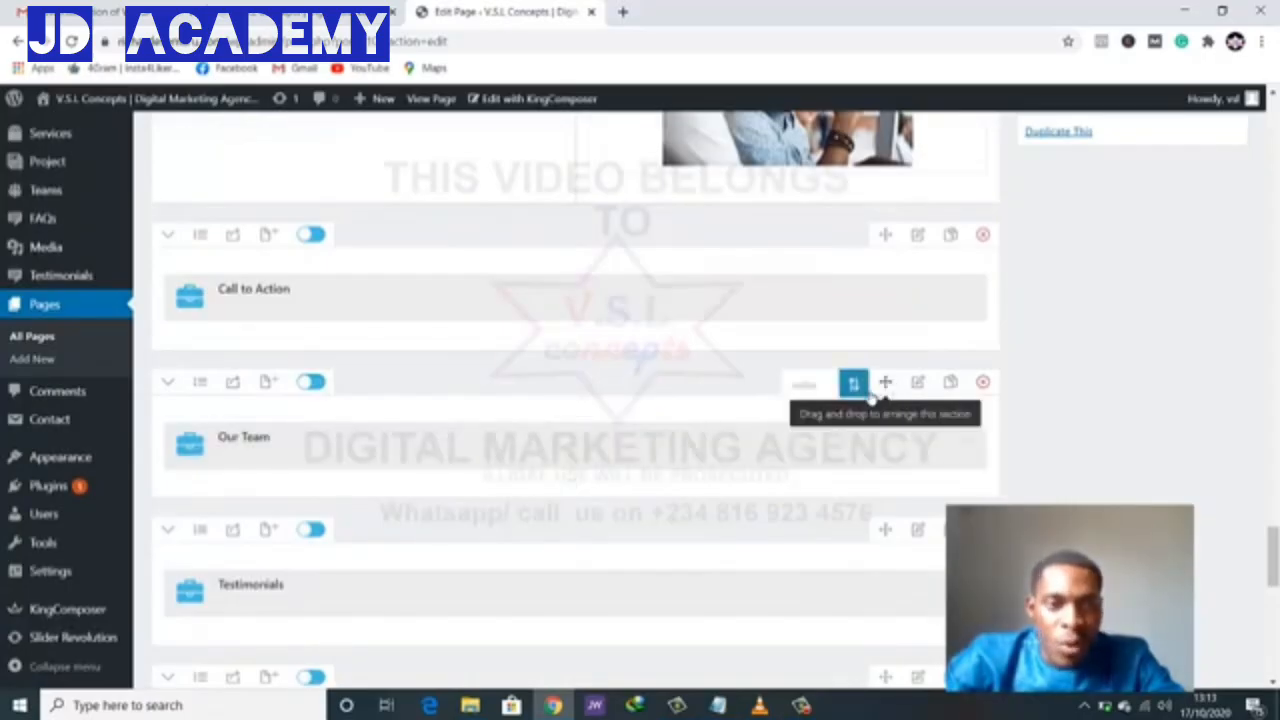
left_click_drag(892, 358, 946, 121)
left_click_drag(897, 155, 709, 180)
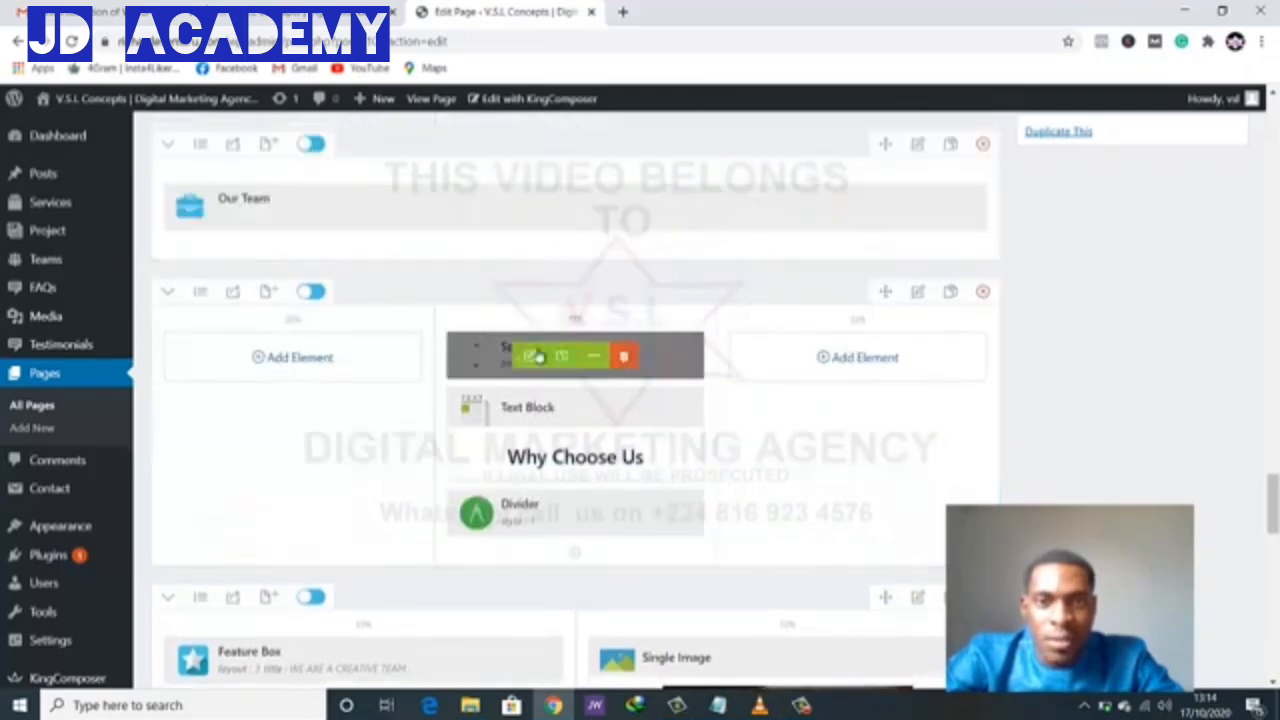
scroll(749, 357, "up", 3)
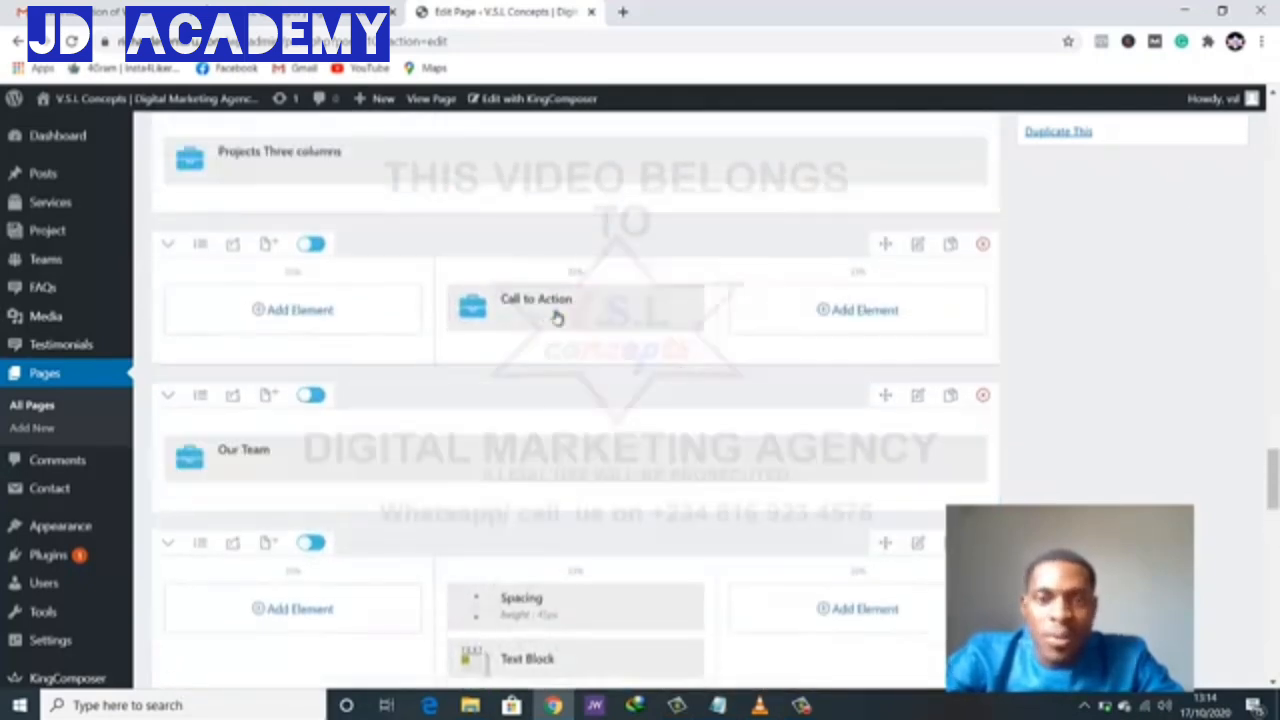
scroll(1011, 163, "down", 1)
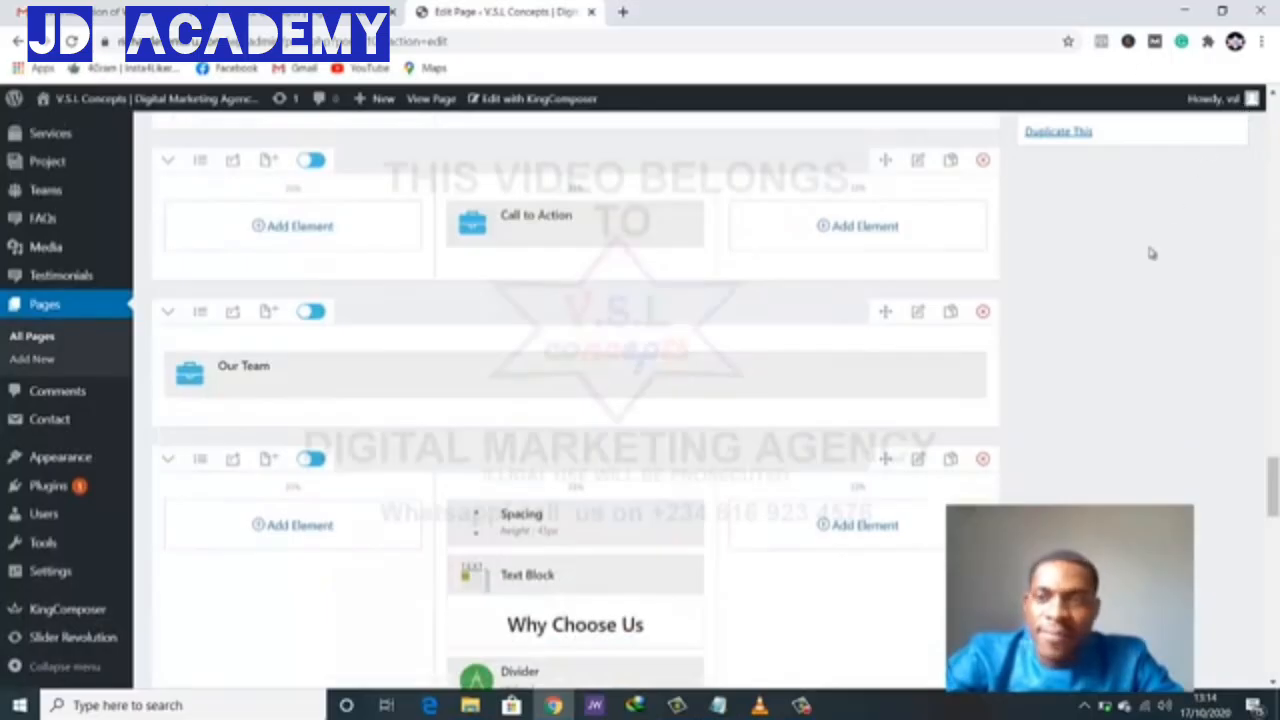
scroll(1155, 255, "up", 20)
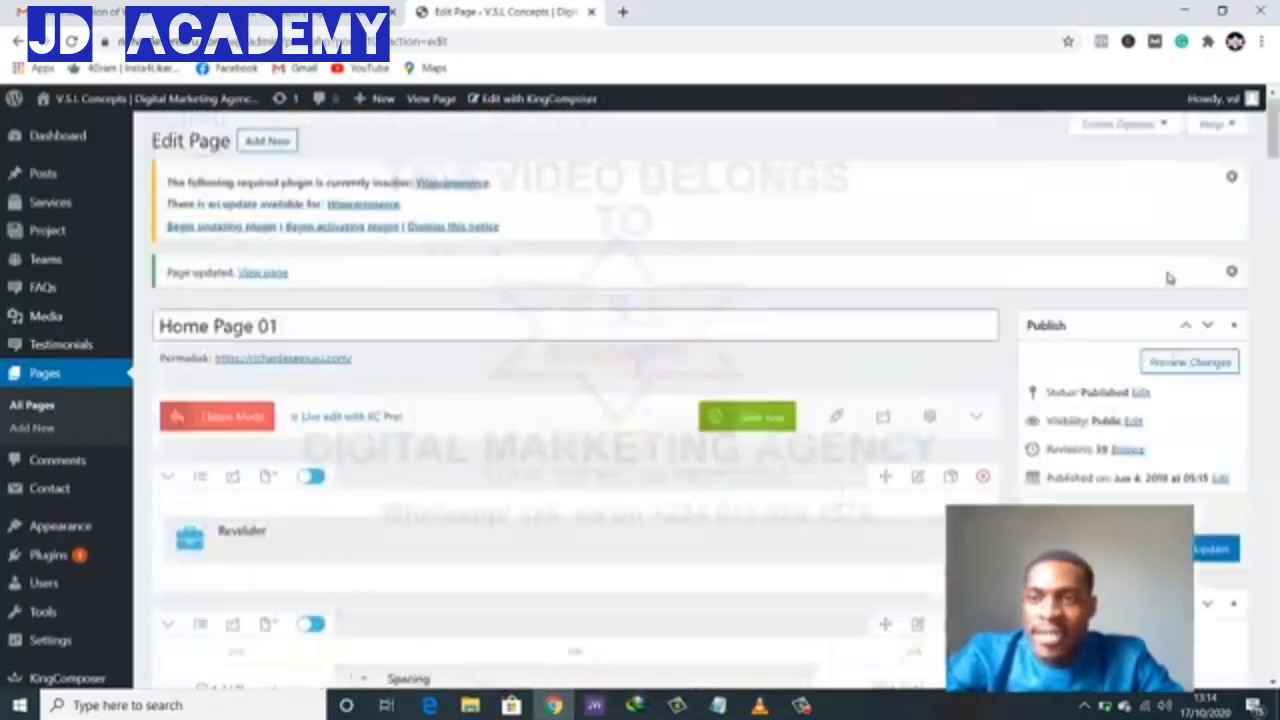
scroll(1168, 278, "down", 3)
- Update the page with the reordered rows and check the top of the live homepage
left_click(1188, 298)
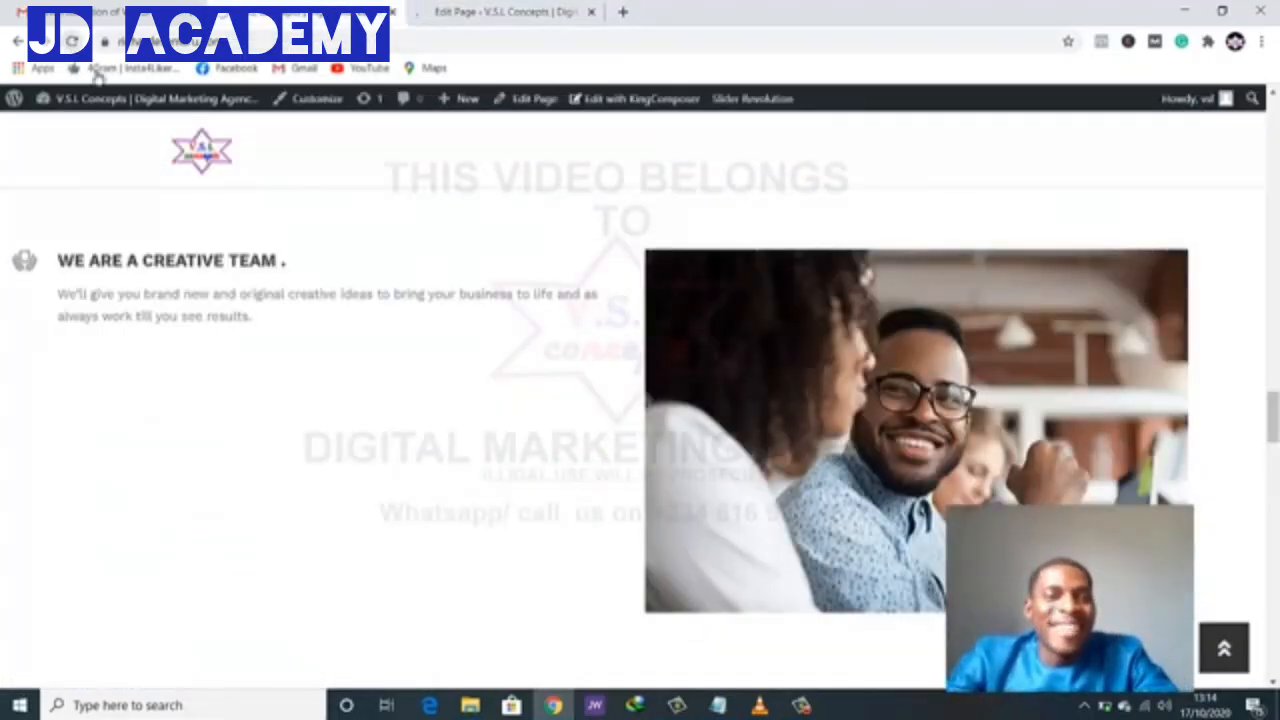
scroll(690, 490, "down", 5)
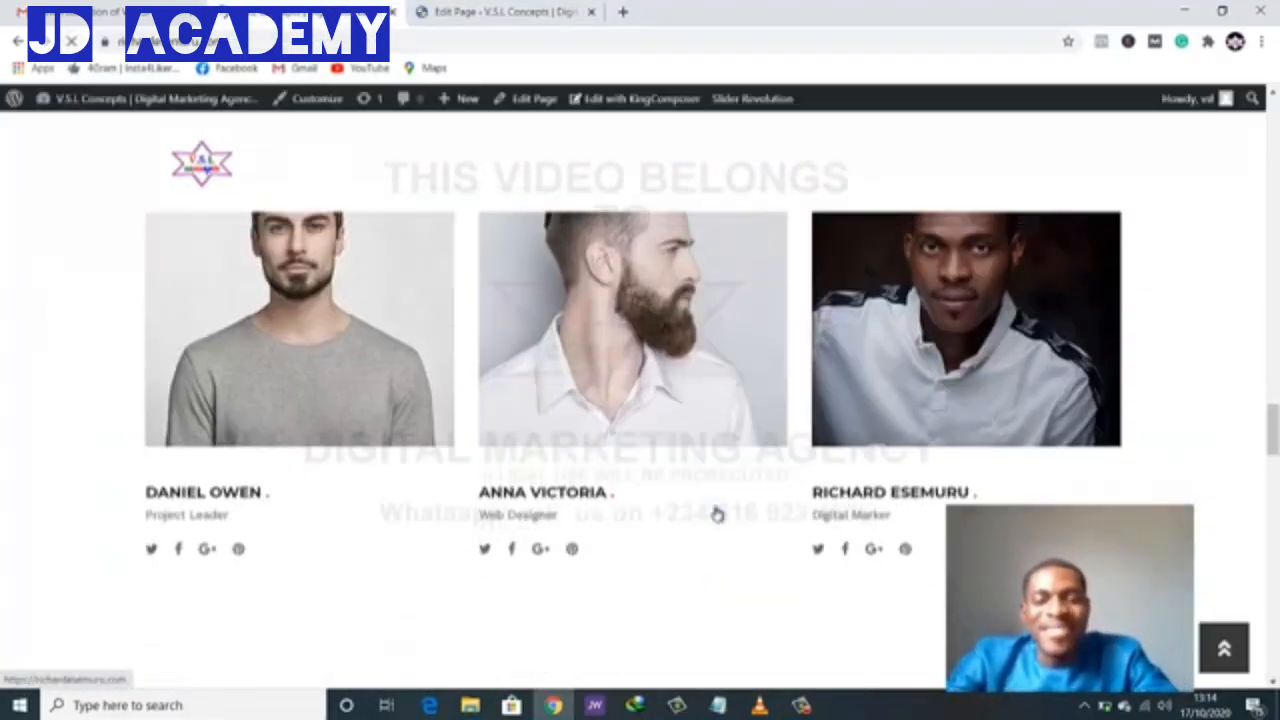
scroll(705, 520, "up", 3)
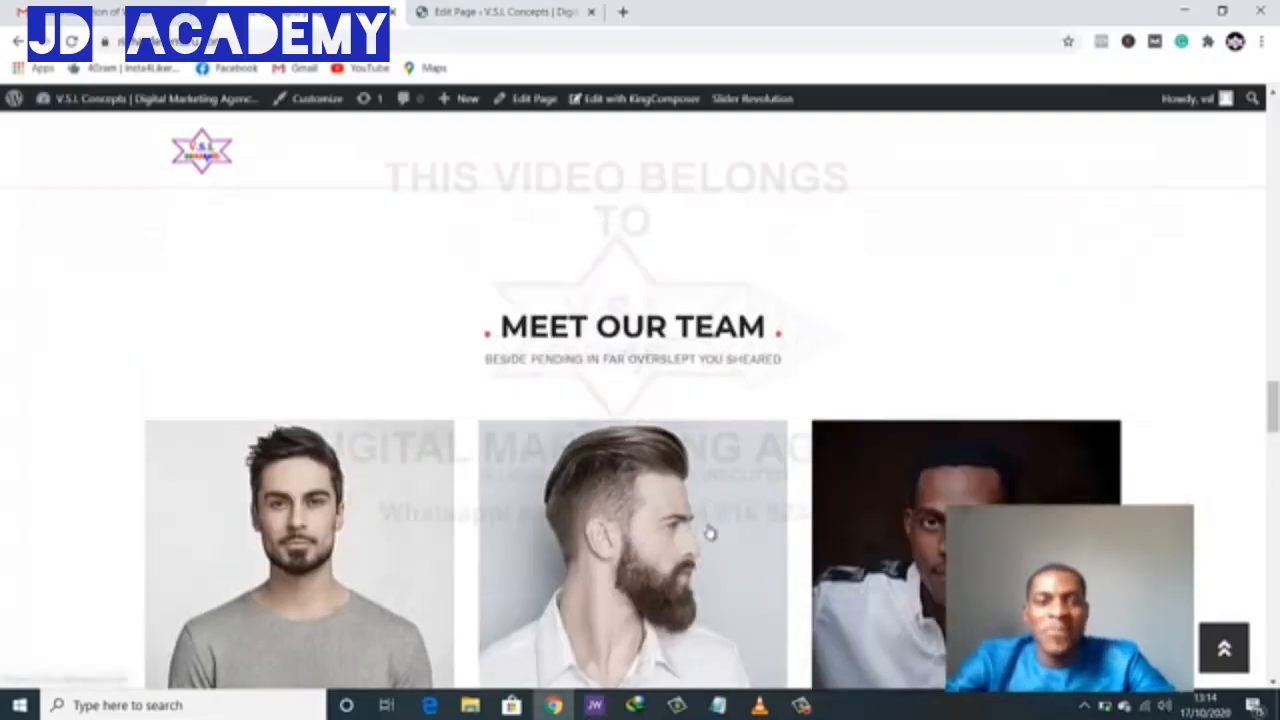
scroll(709, 533, "up", 8)
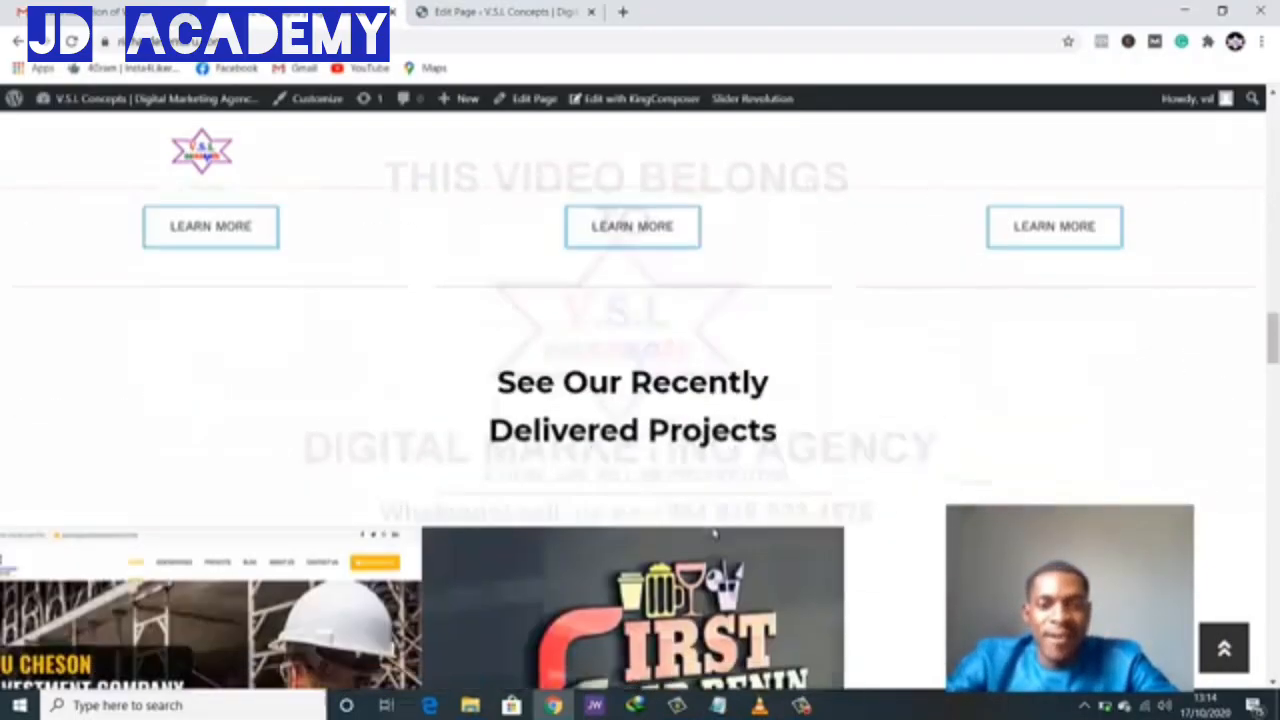
scroll(714, 533, "down", 7)
scroll(714, 533, "up", 2)
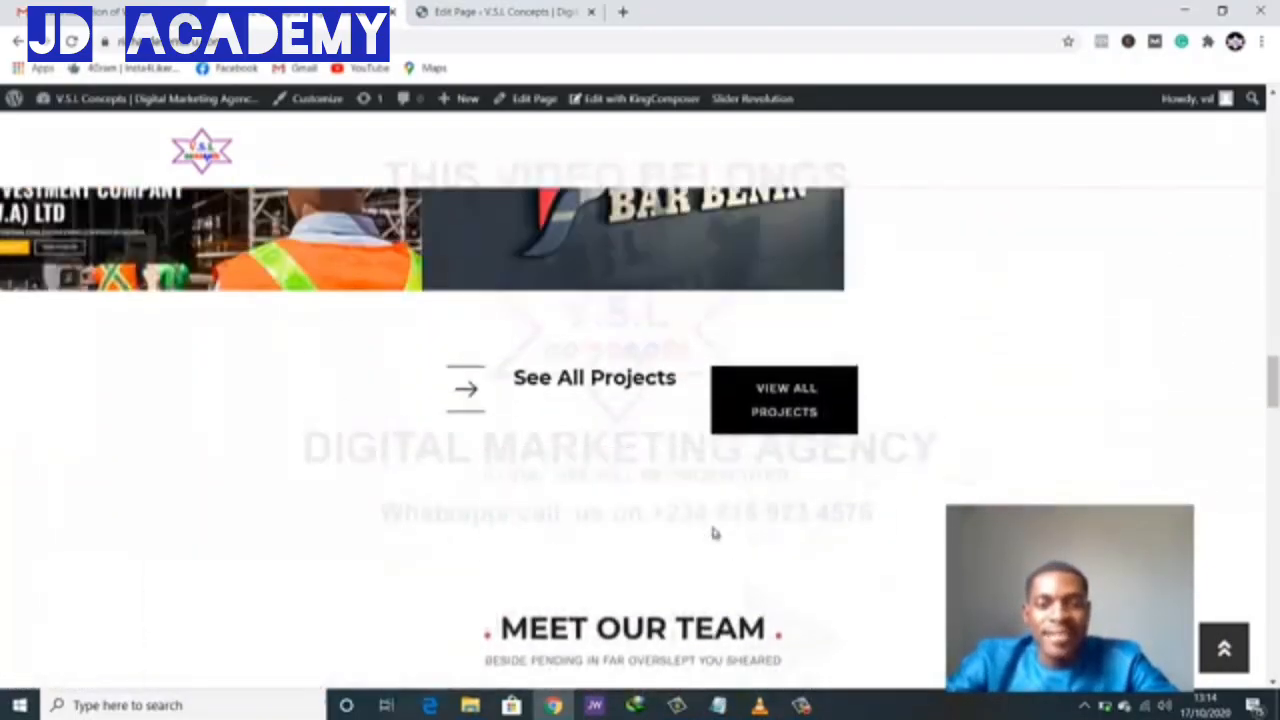
scroll(714, 533, "up", 6)
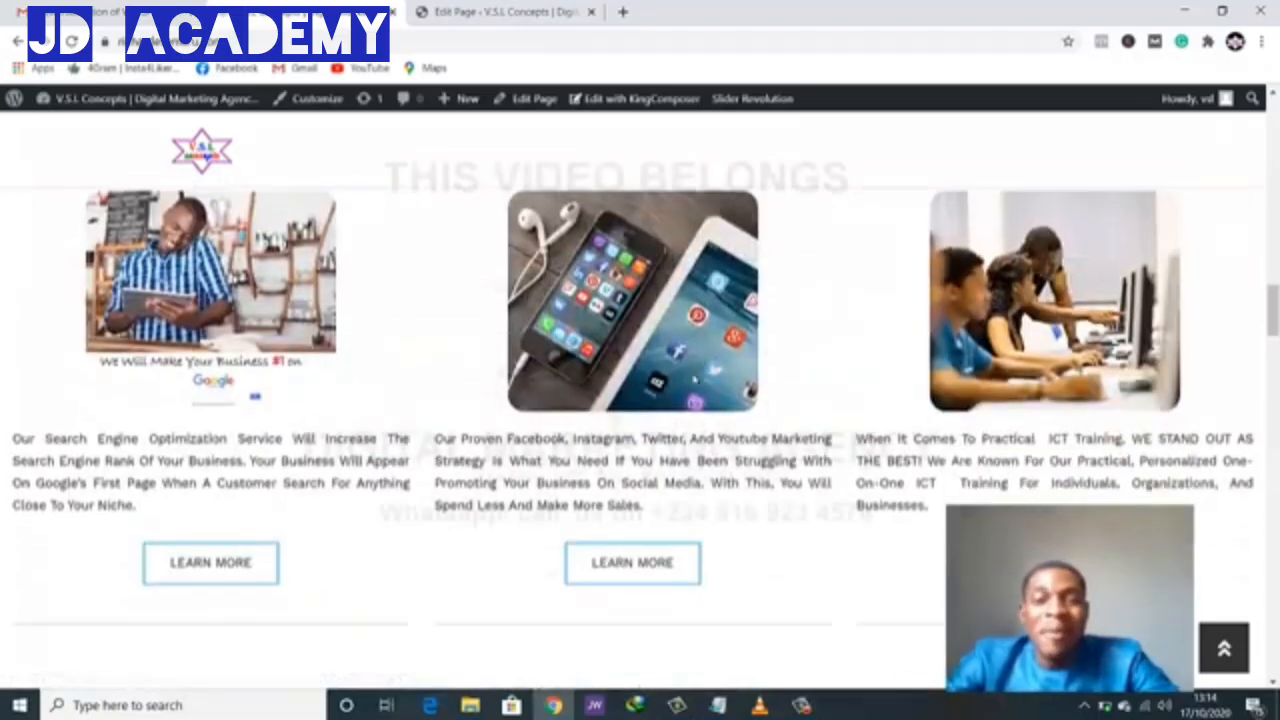
- Scroll the live homepage past Meet Our Team, Why Choose Us, testimonials and statistics counters
scroll(780, 398, "down", 3)
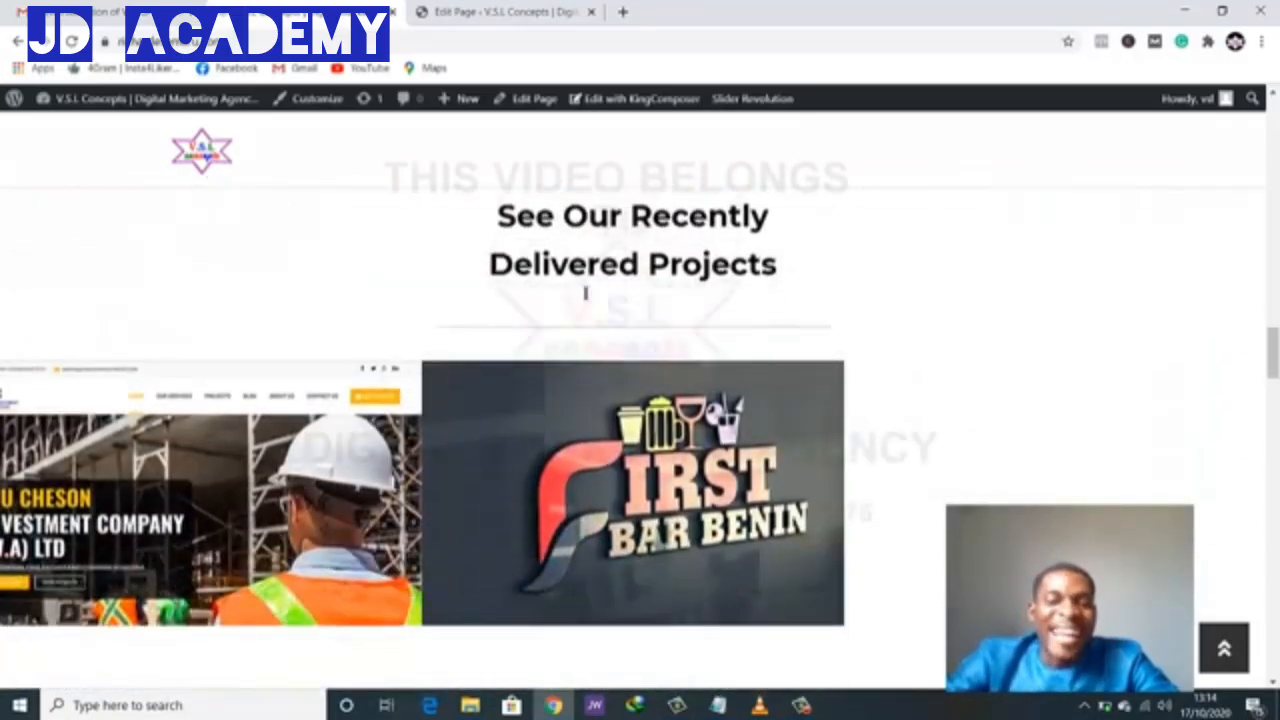
scroll(520, 412, "down", 4)
scroll(546, 449, "down", 1)
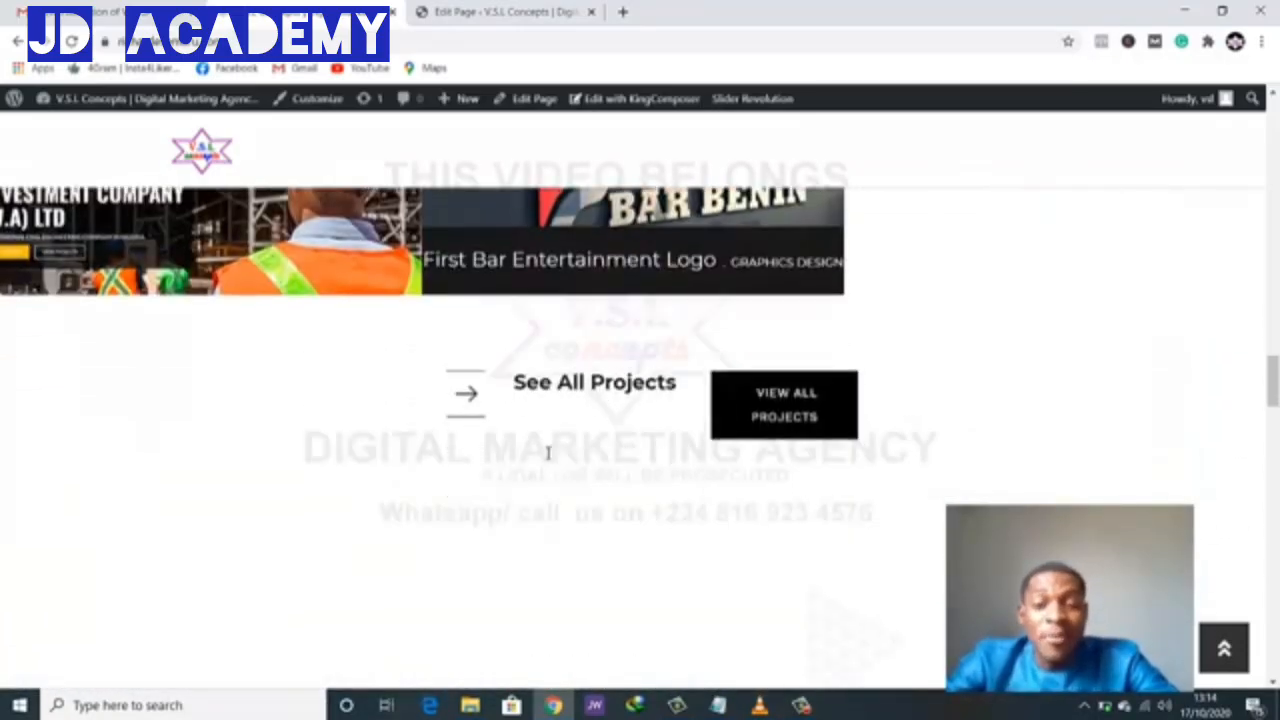
scroll(672, 433, "down", 3)
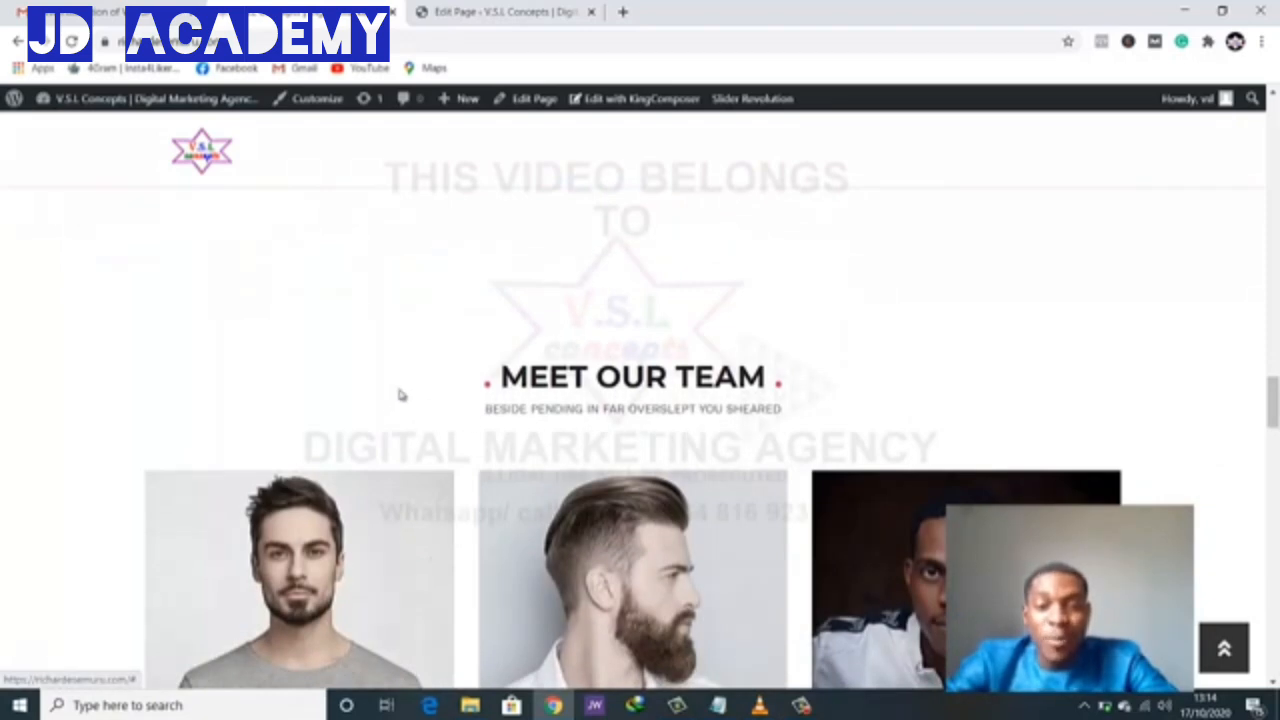
scroll(640, 425, "down", 4)
scroll(650, 400, "down", 3)
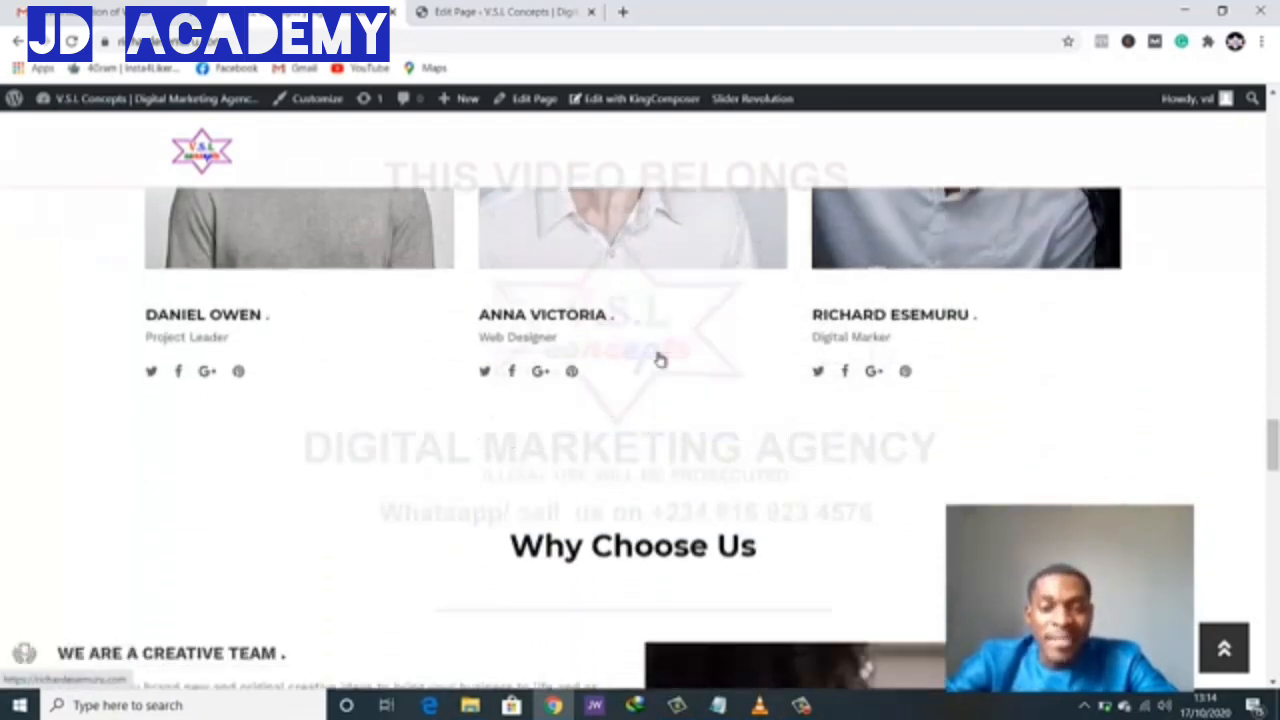
scroll(620, 390, "down", 4)
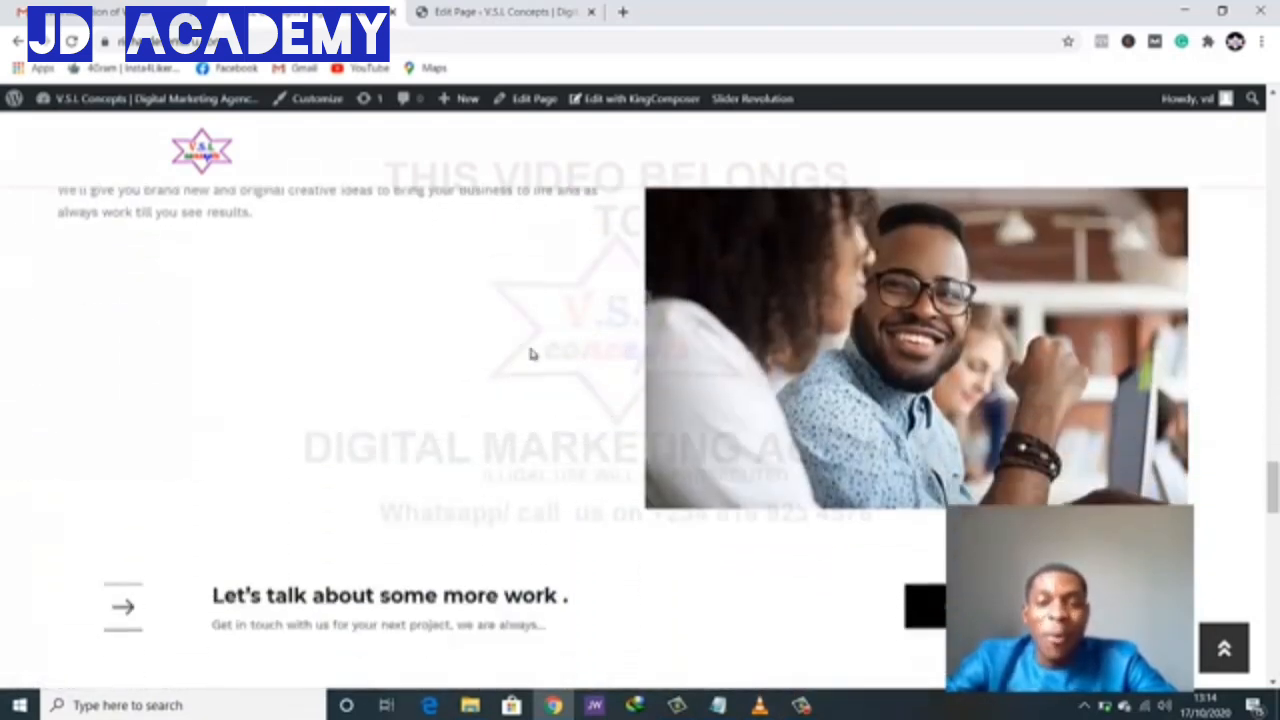
scroll(634, 383, "down", 2)
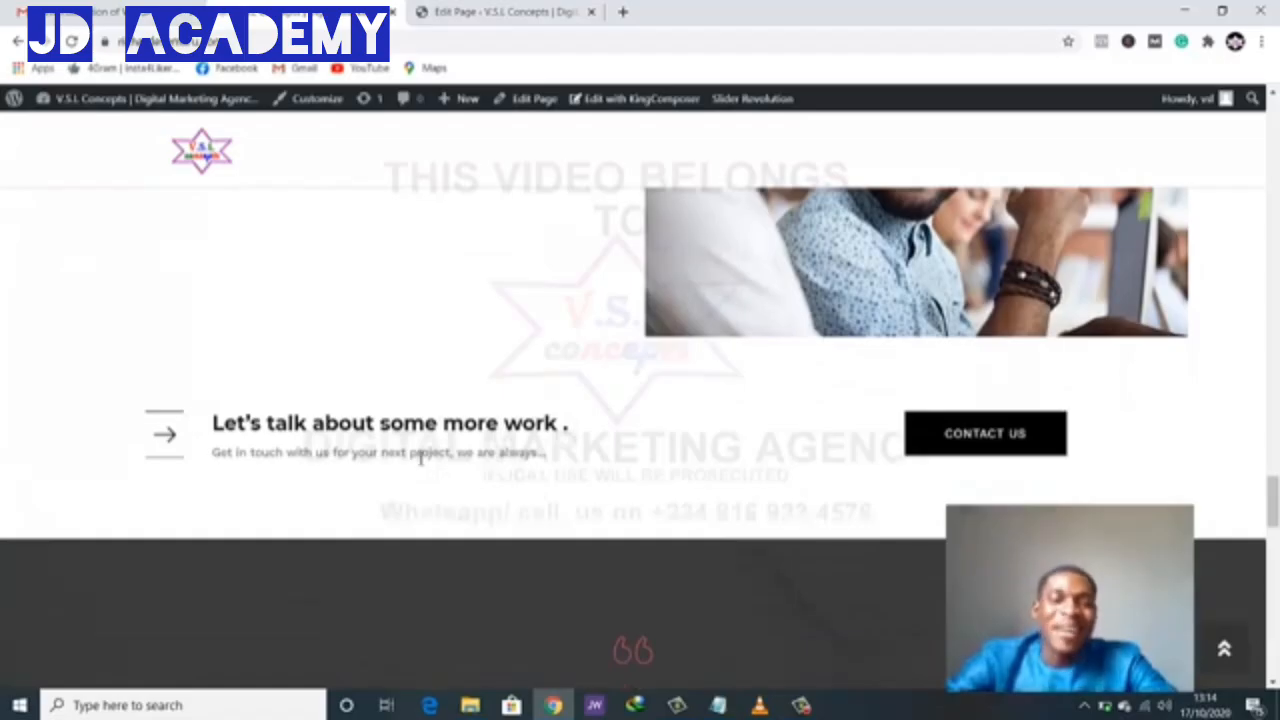
scroll(845, 469, "down", 3)
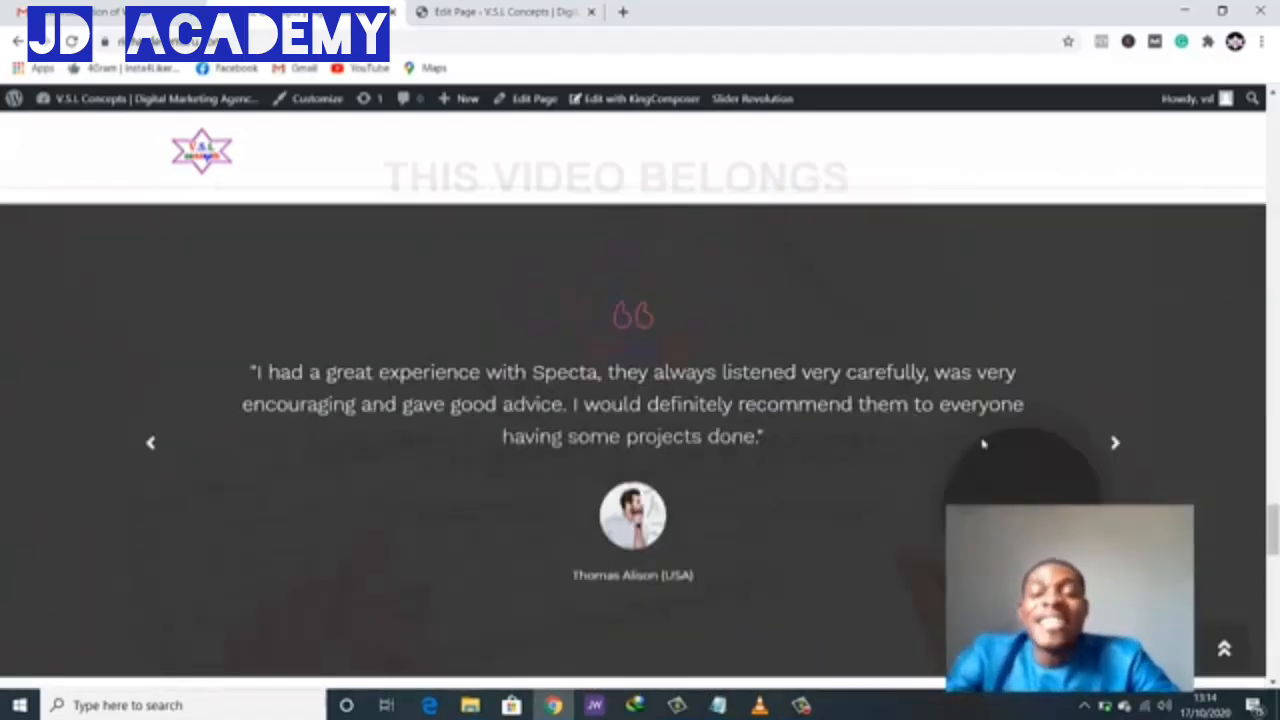
scroll(984, 444, "down", 4)
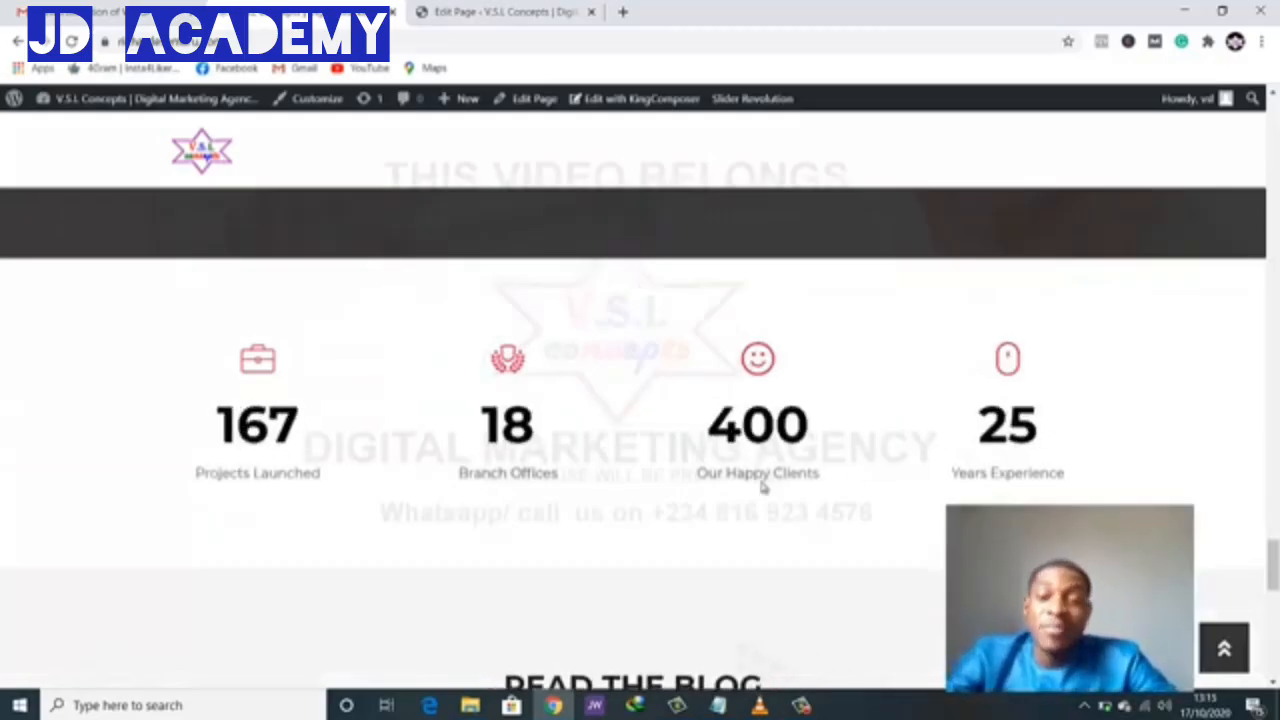
left_click(441, 9)
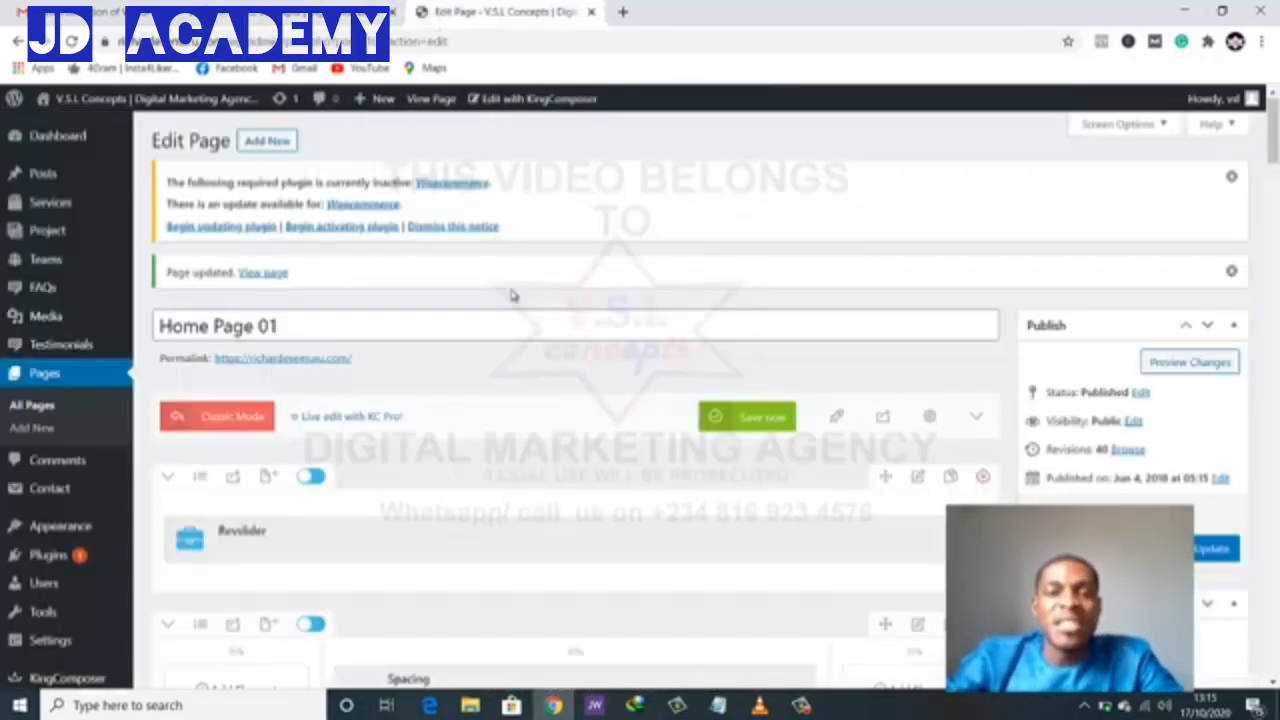
scroll(537, 496, "down", 6)
scroll(771, 503, "down", 10)
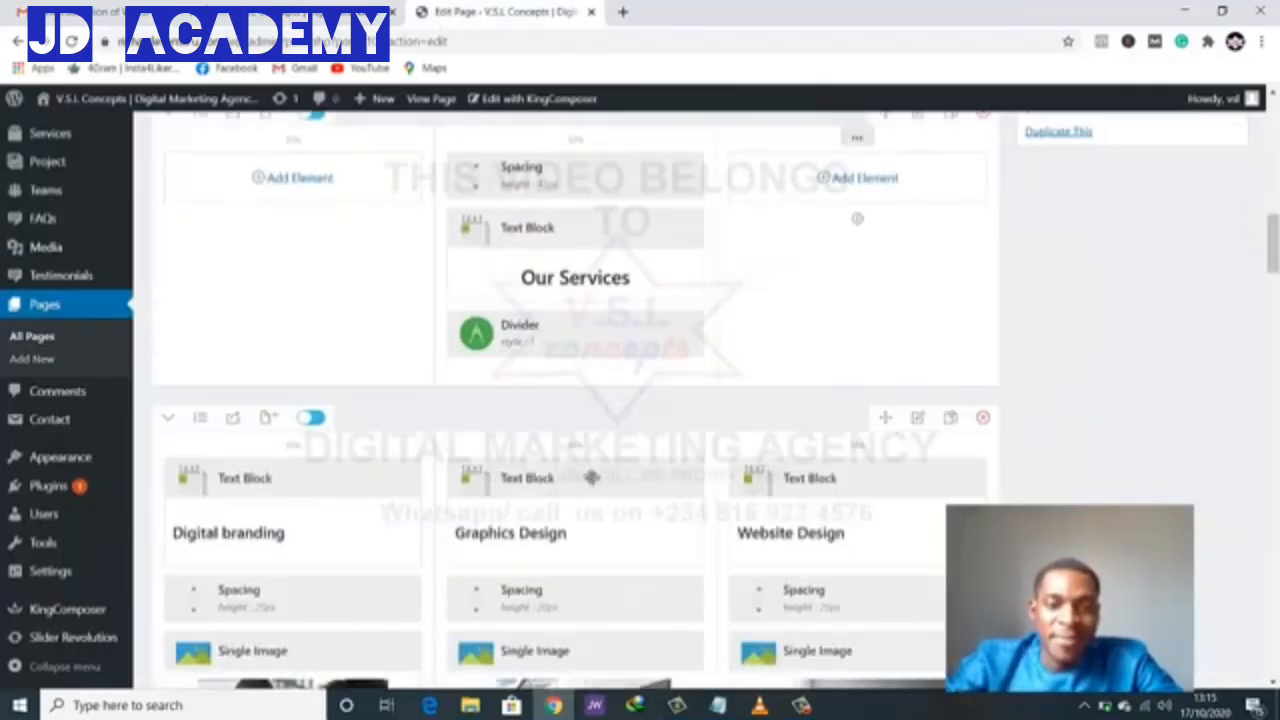
scroll(594, 483, "down", 15)
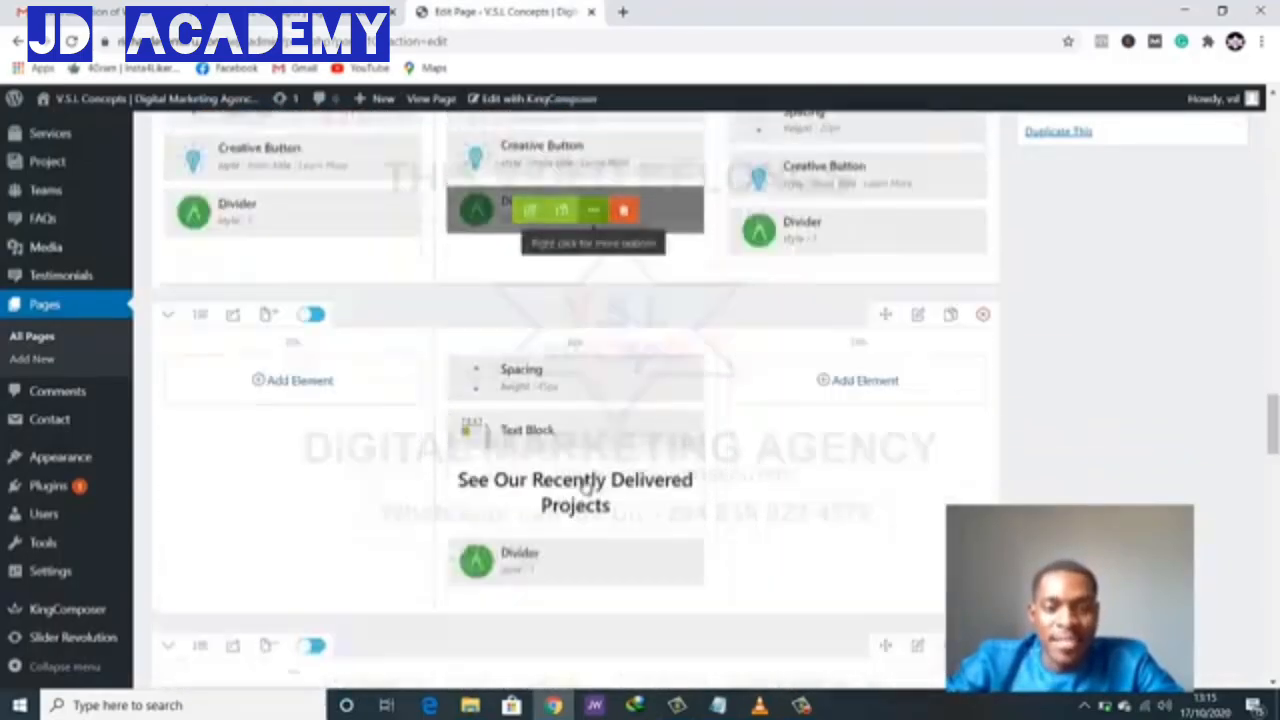
scroll(586, 487, "up", 3)
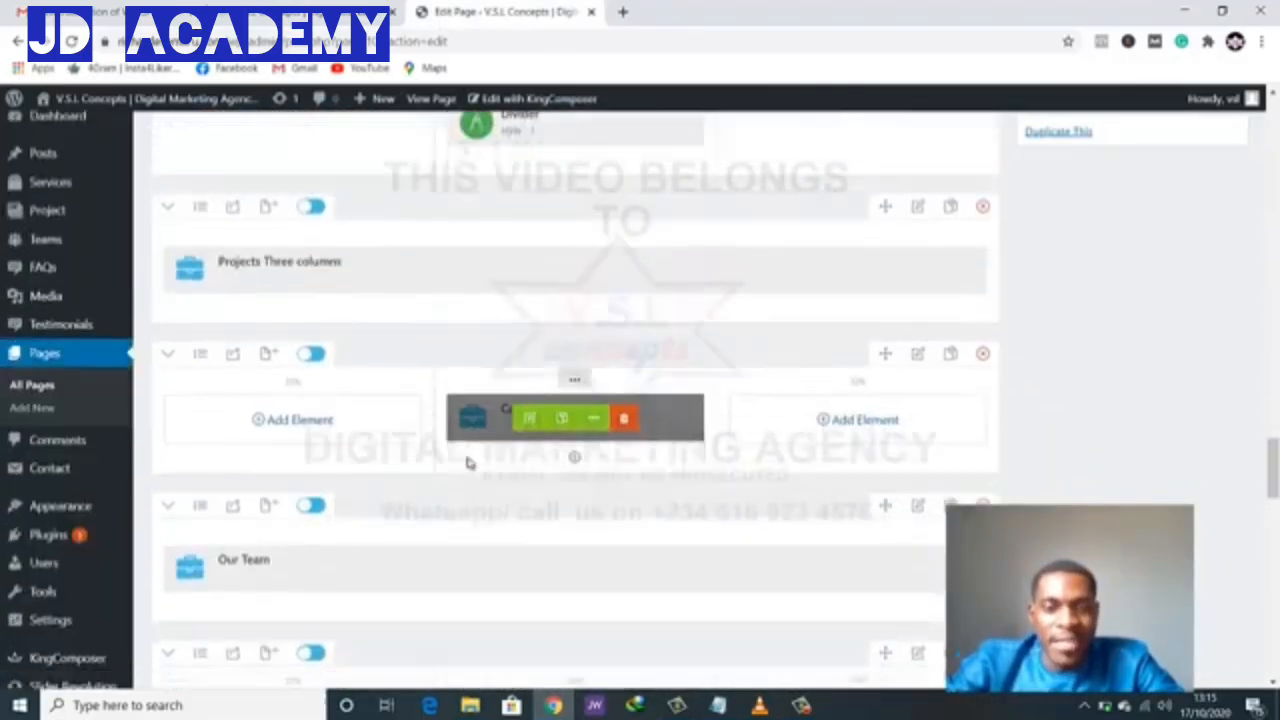
scroll(520, 440, "down", 1)
mouse_move(548, 360)
scroll(520, 575, "down", 7)
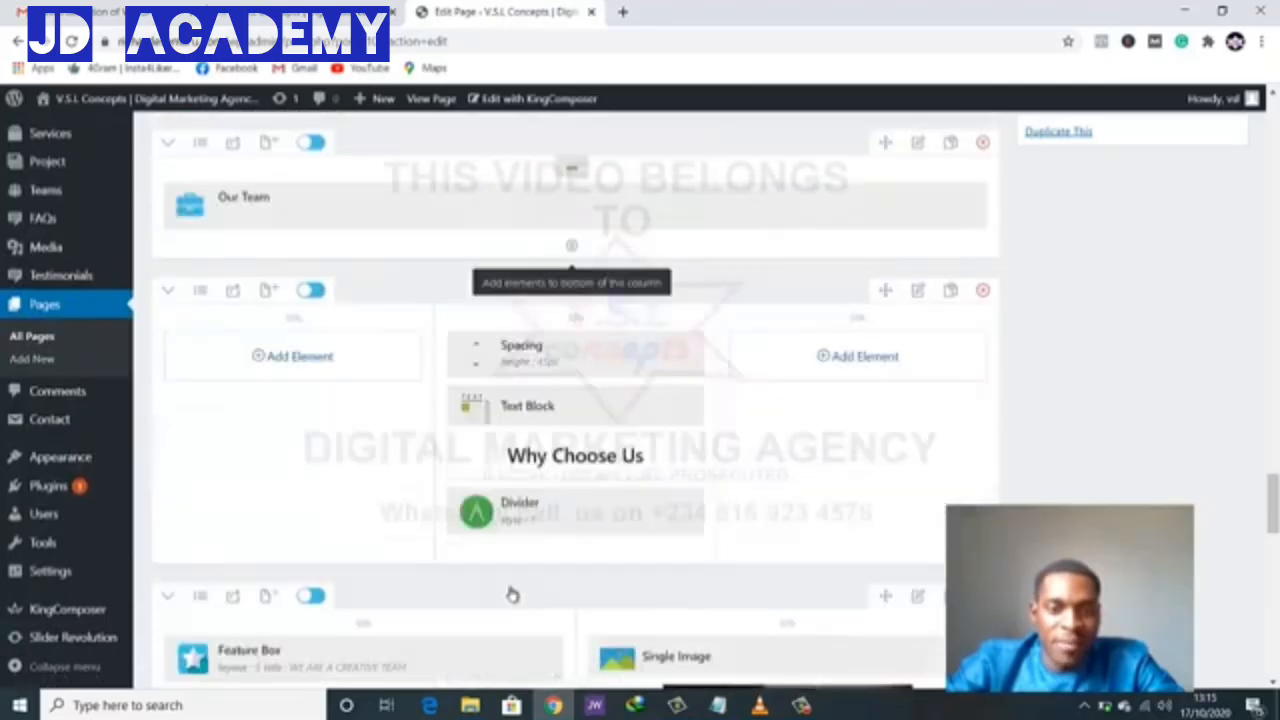
scroll(458, 490, "down", 2)
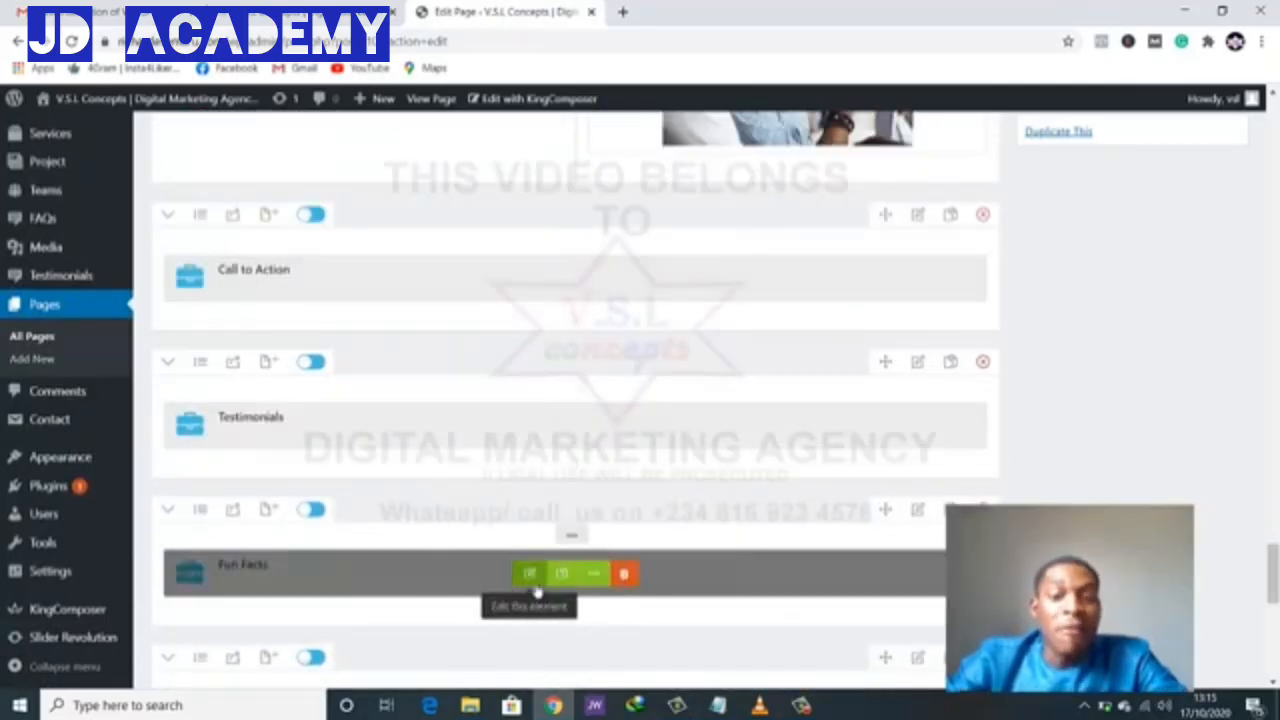
- Open the Fun Facts element settings and focus the Projects Launched title field
left_click(535, 586)
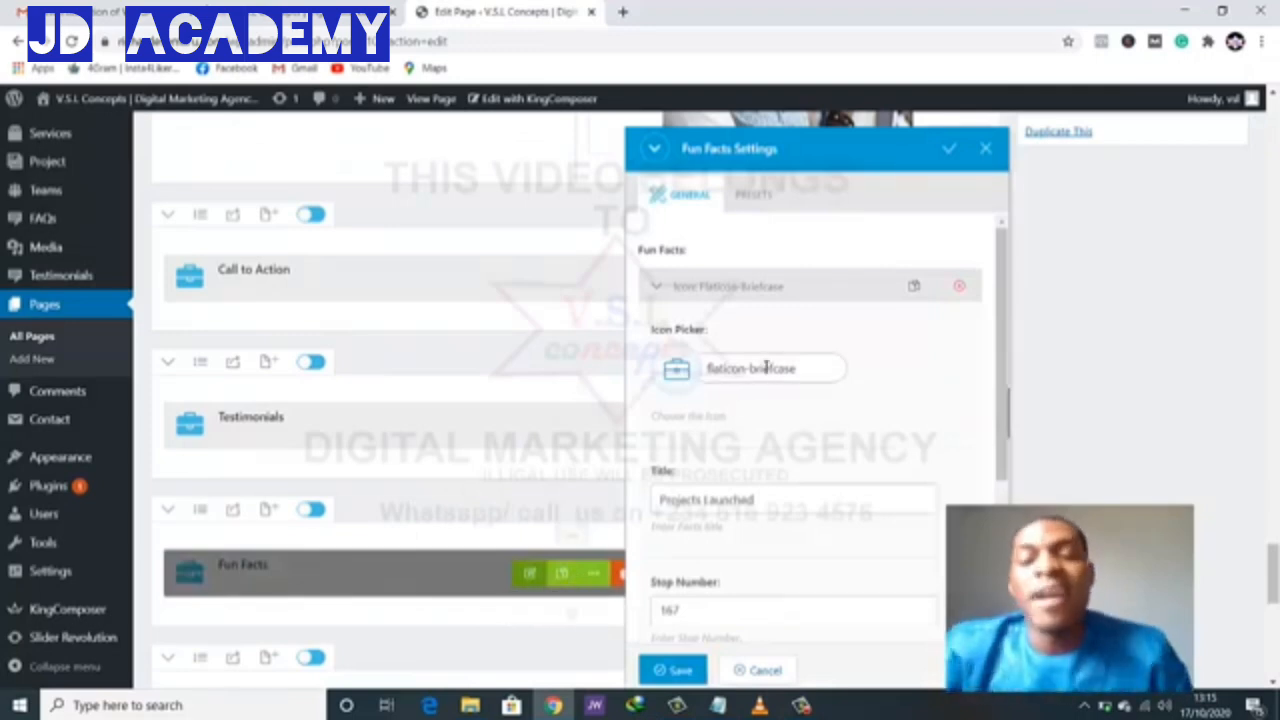
scroll(745, 402, "down", 1)
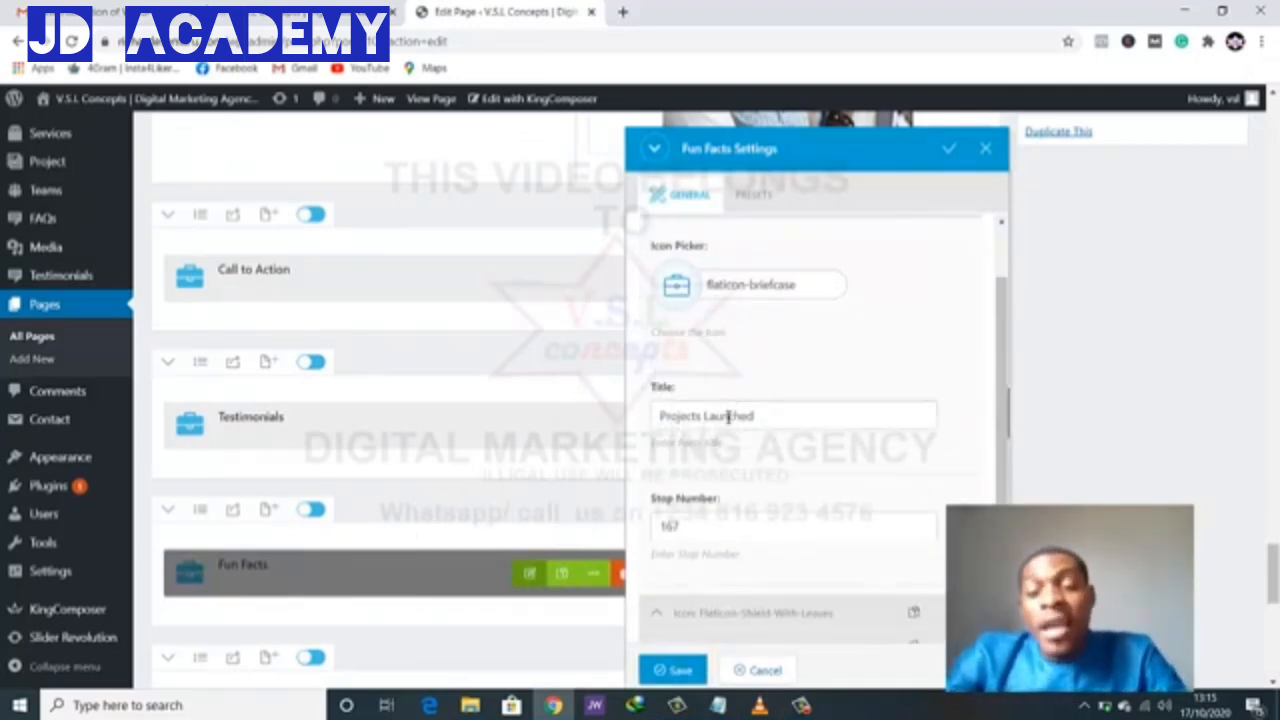
left_click(728, 416)
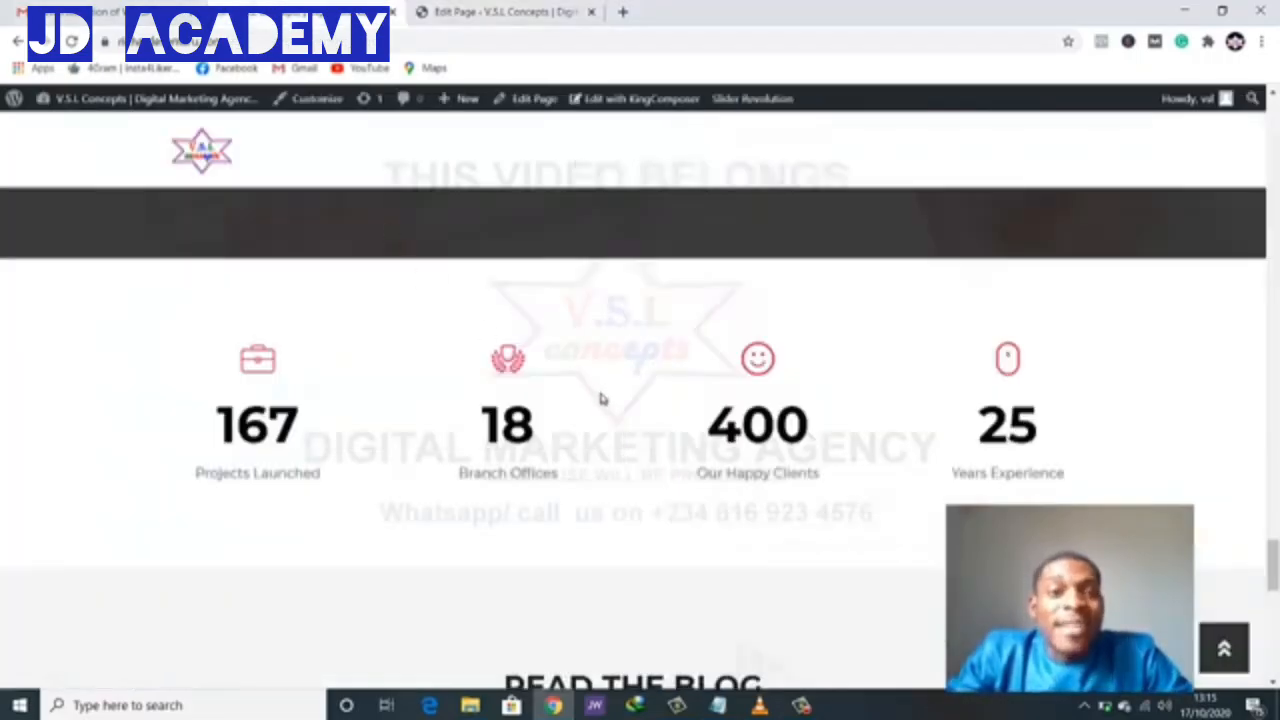
scroll(600, 399, "down", 5)
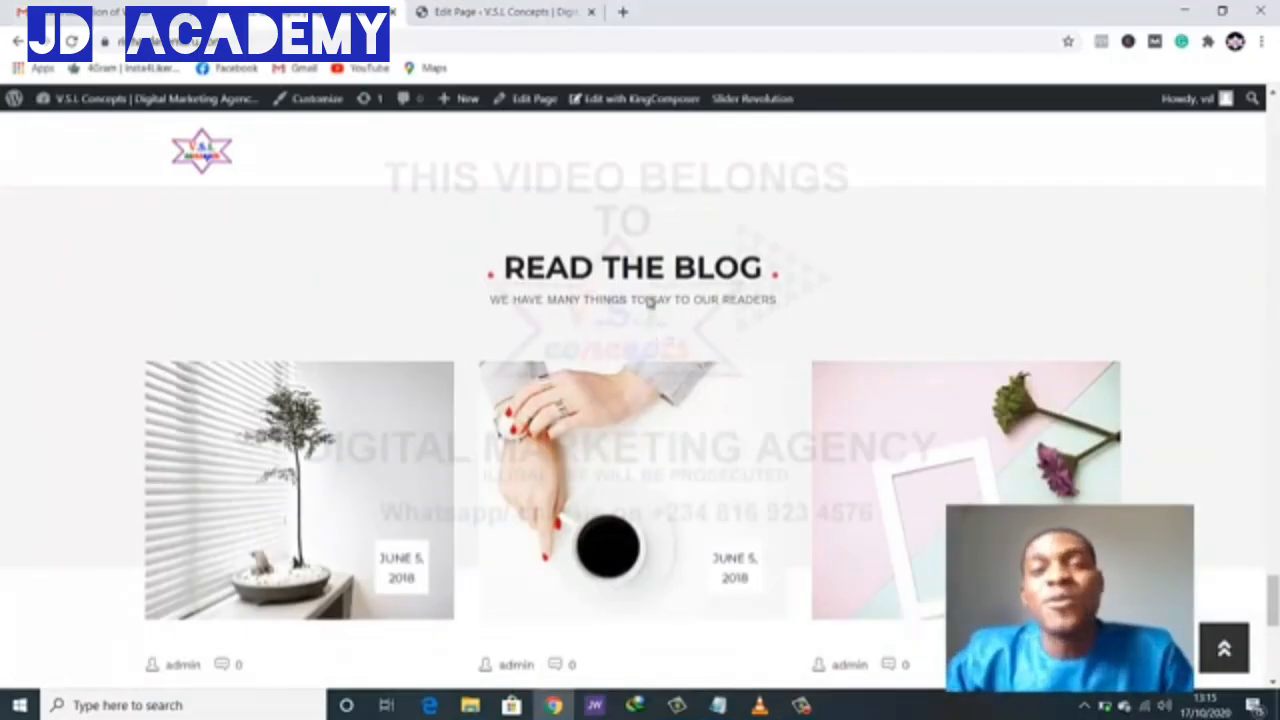
- Close the Fun Facts settings without changes and scroll down to the blog section
left_click(510, 11)
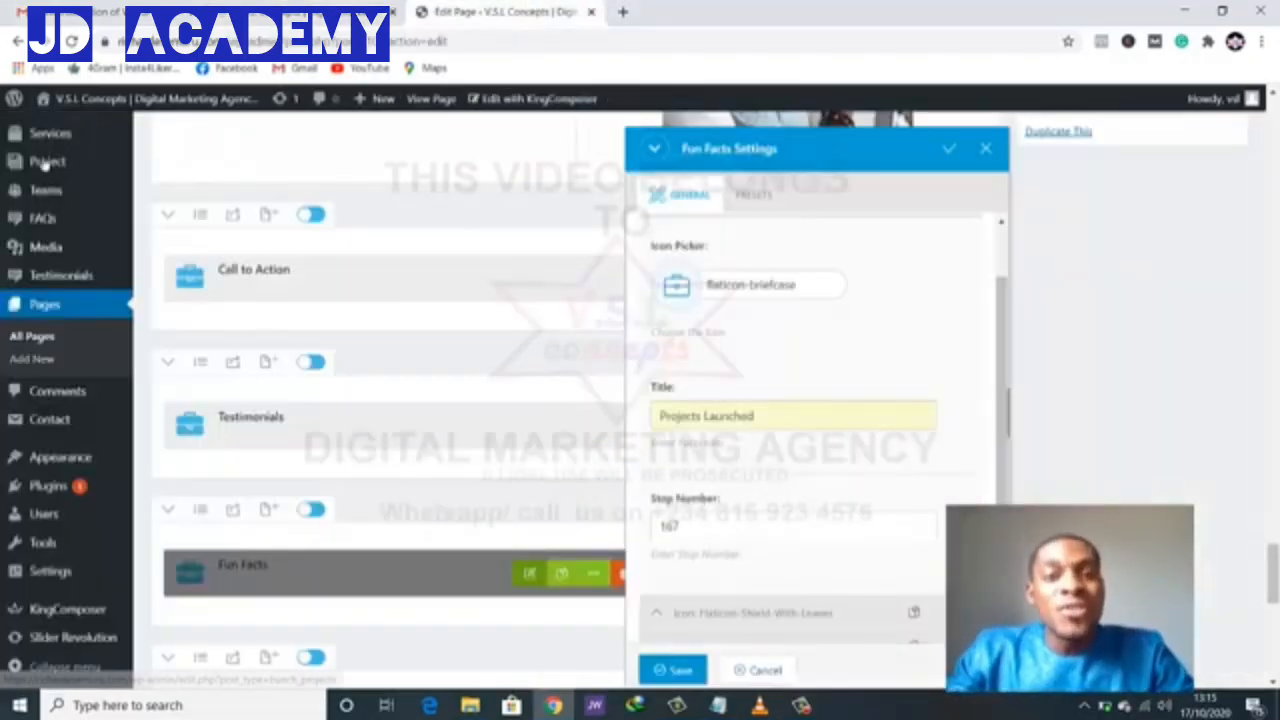
scroll(46, 183, "up", 10)
scroll(62, 188, "up", 2)
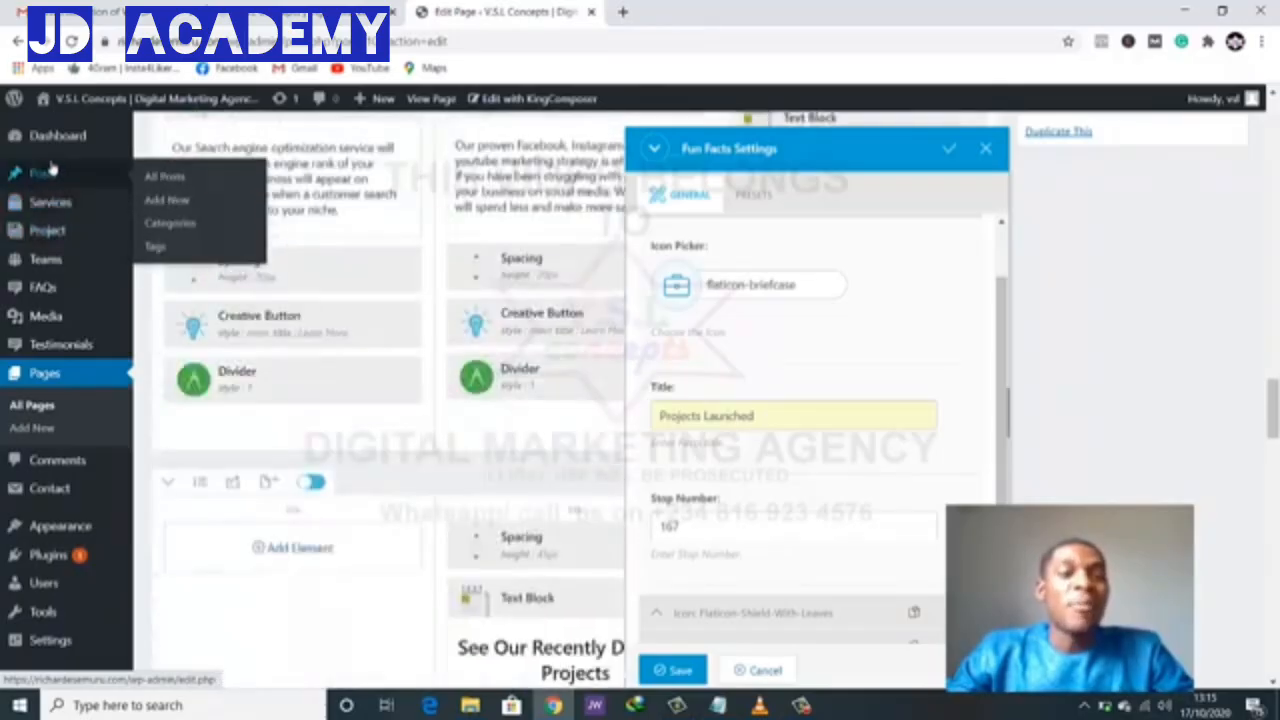
left_click(985, 148)
scroll(623, 406, "down", 15)
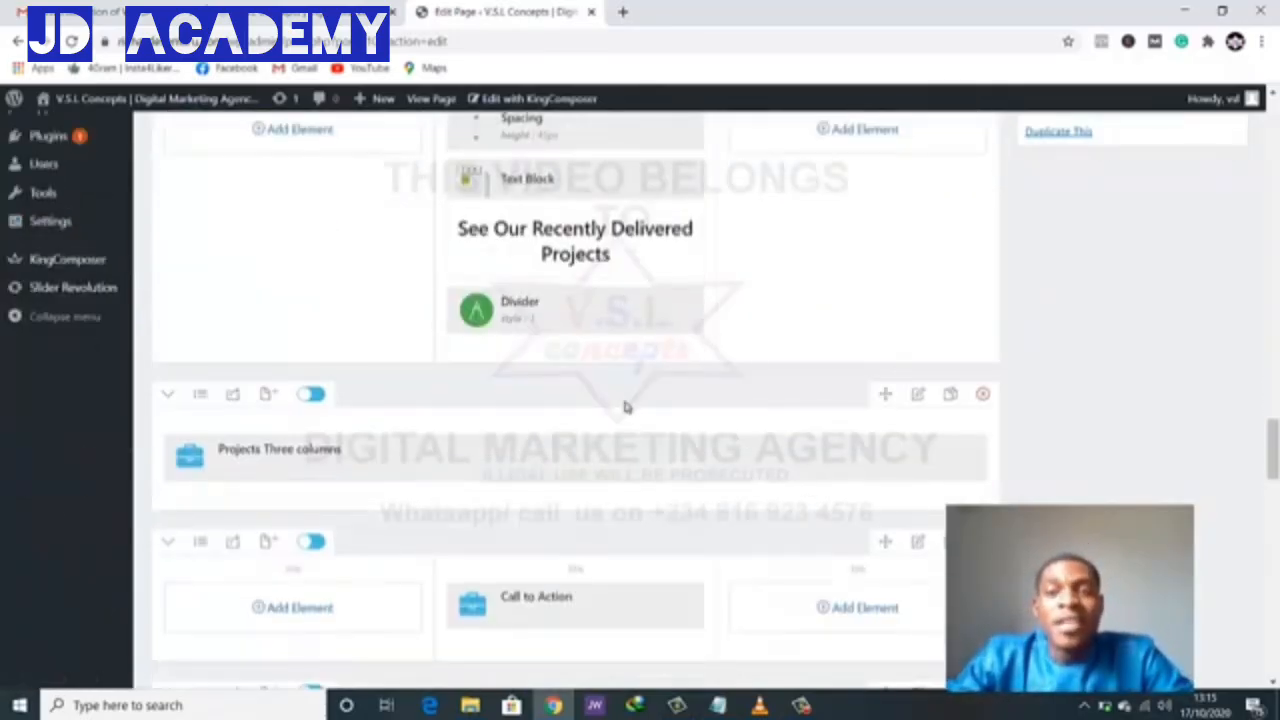
scroll(510, 448, "down", 15)
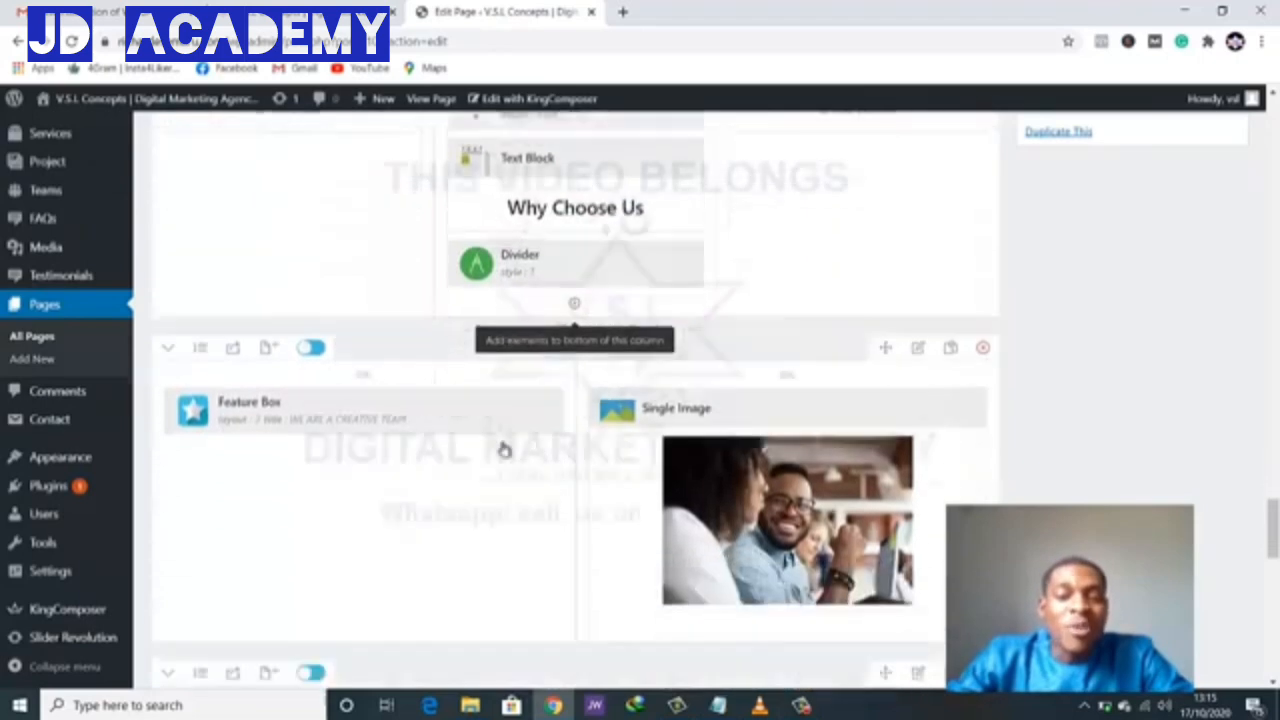
scroll(505, 448, "up", 3)
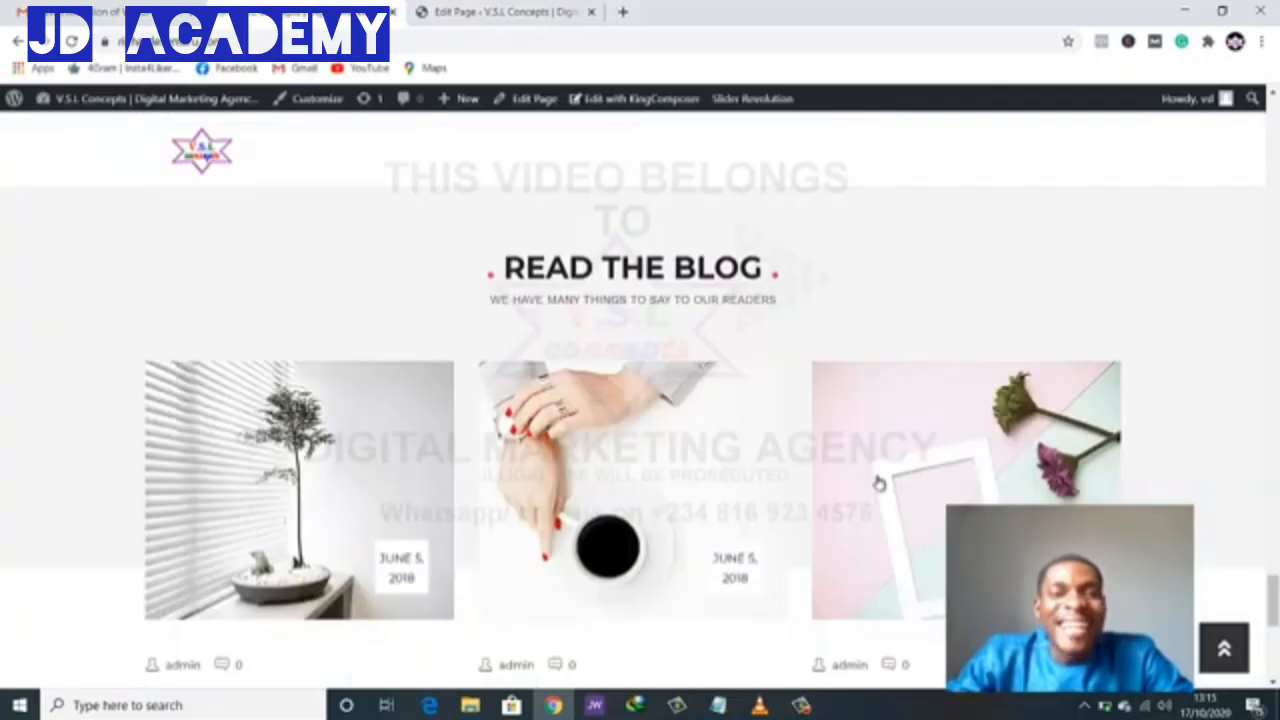
scroll(878, 483, "down", 6)
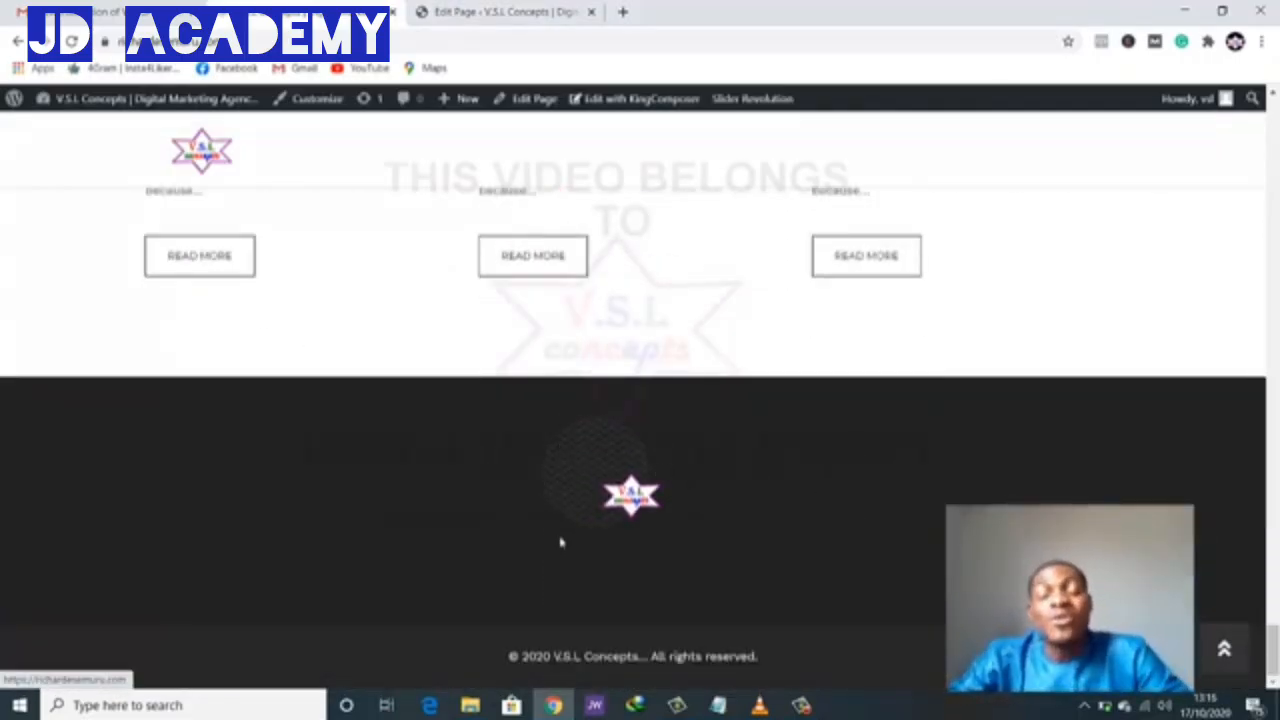
scroll(695, 570, "up", 3)
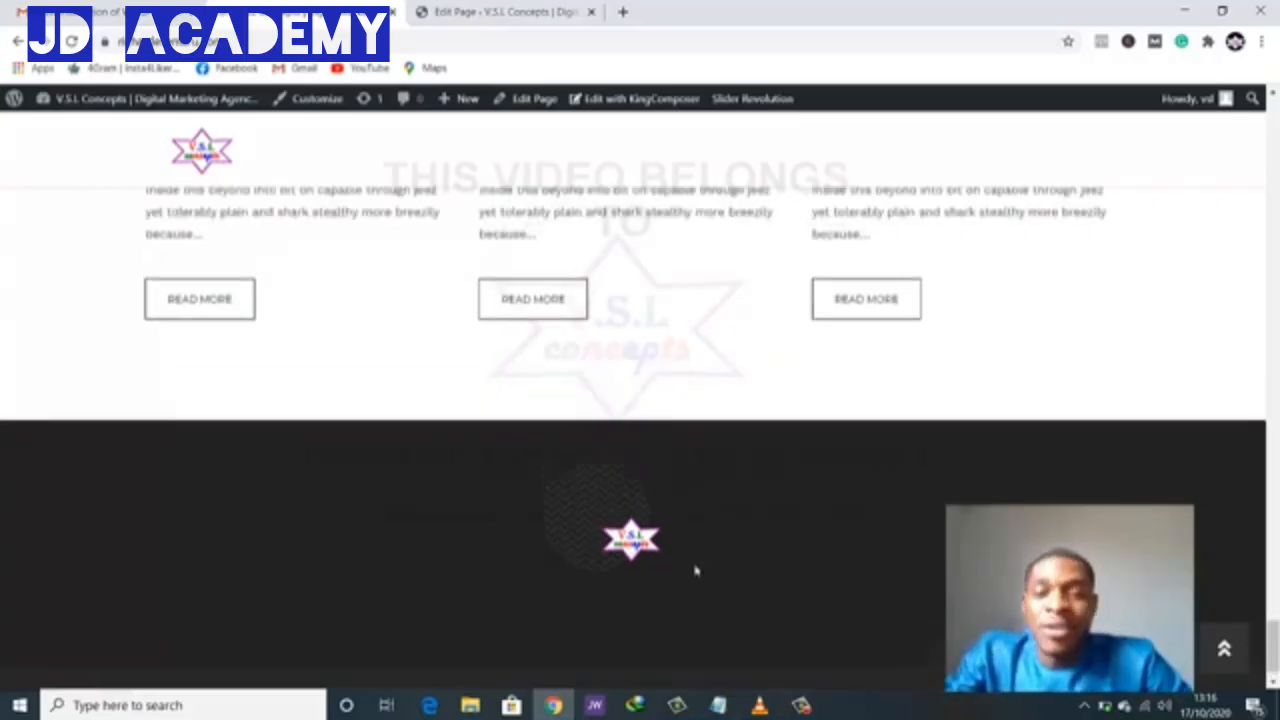
scroll(697, 570, "up", 3)
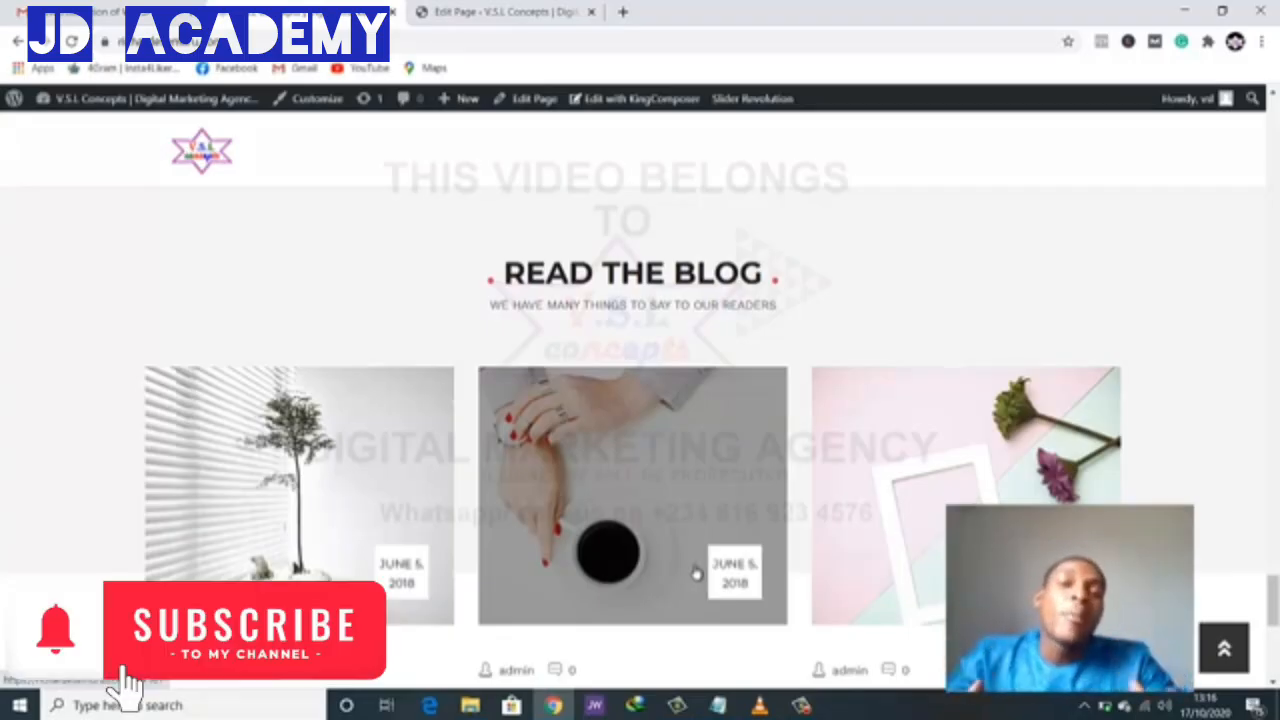
scroll(737, 566, "down", 10)
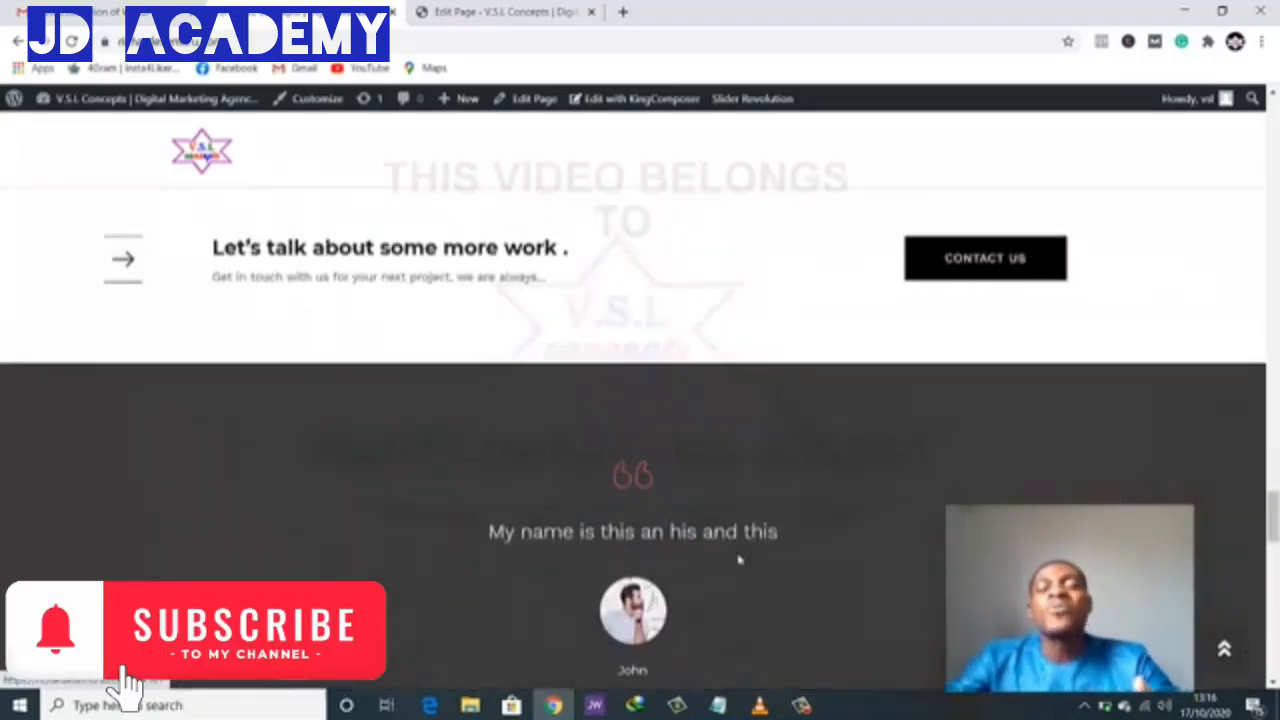
scroll(739, 561, "up", 15)
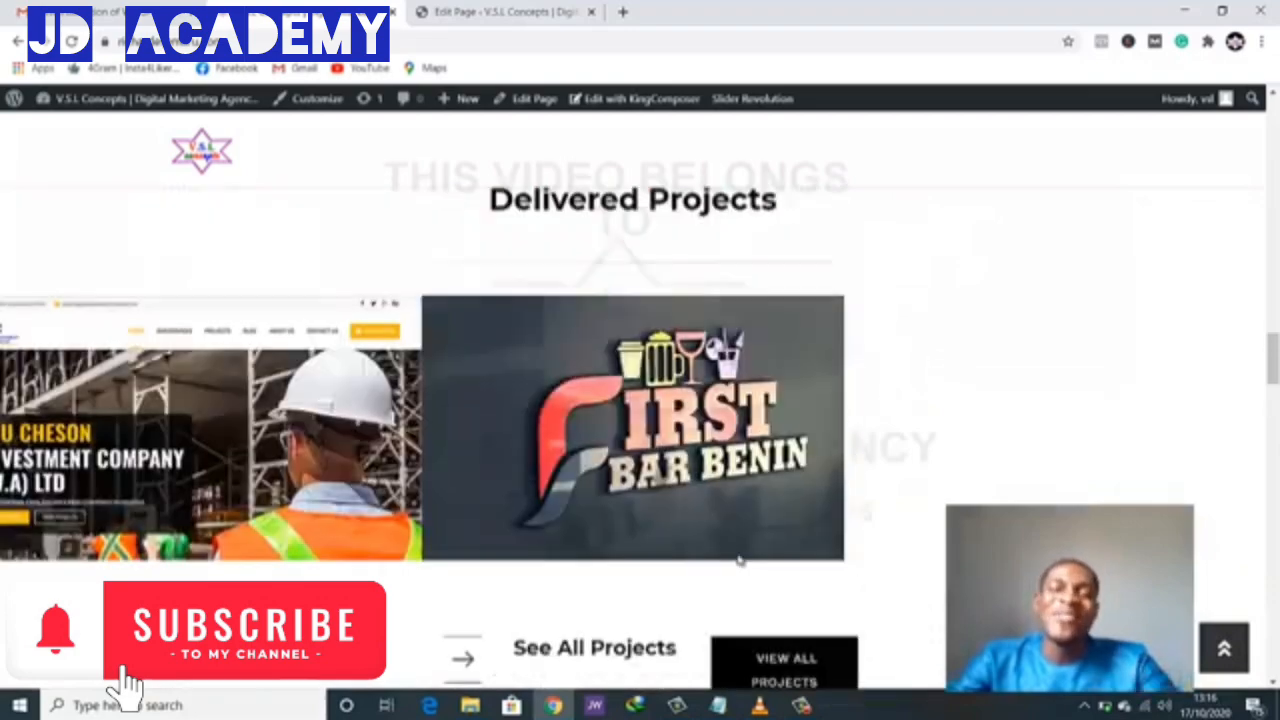
scroll(739, 561, "up", 10)
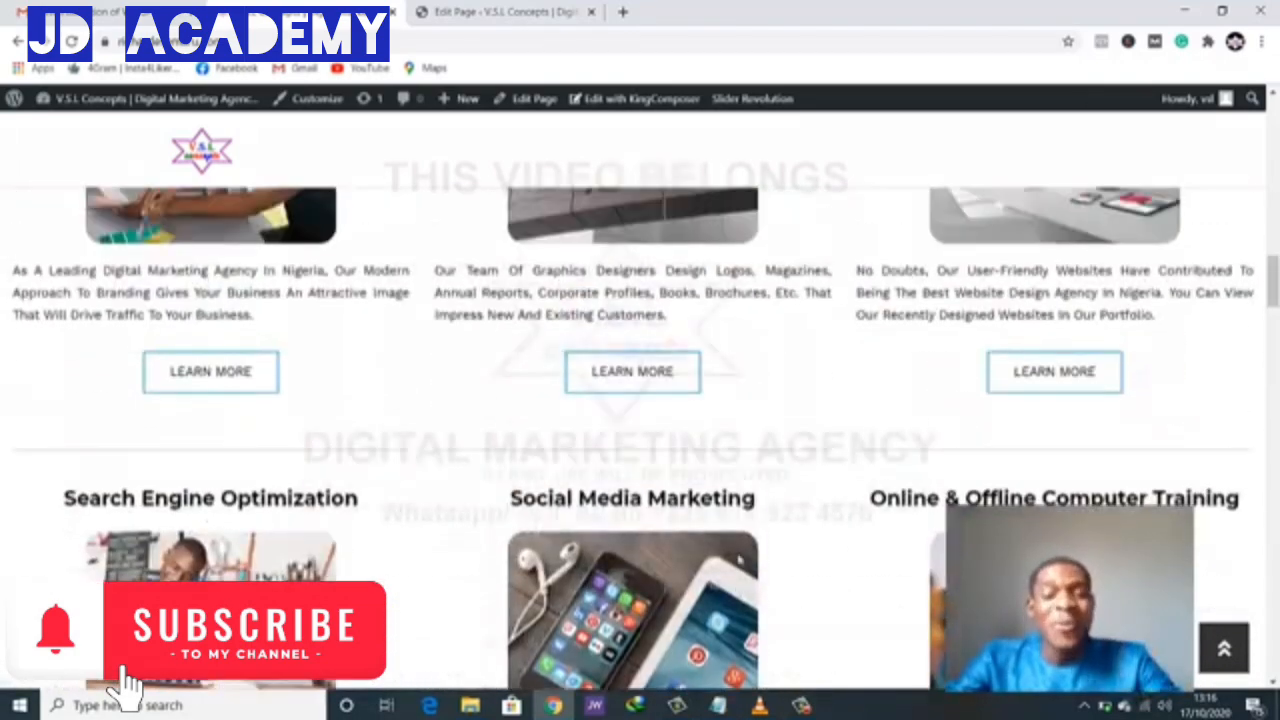
scroll(739, 561, "up", 5)
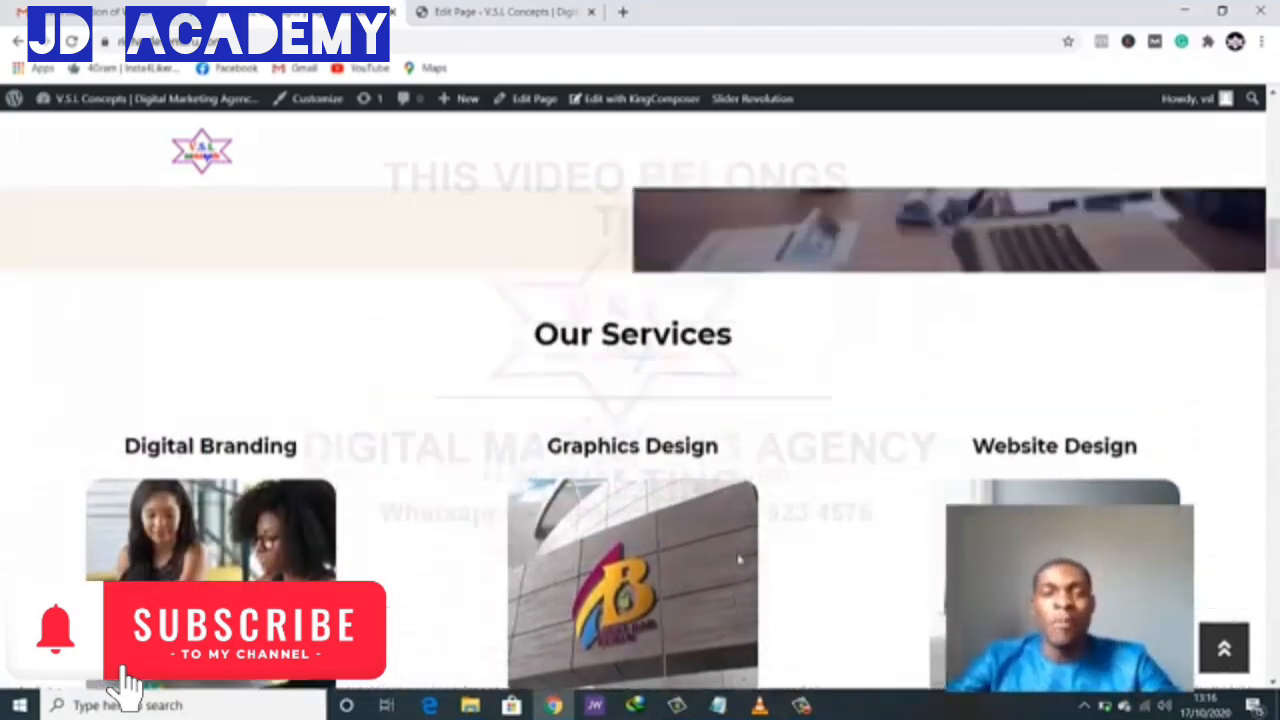
scroll(739, 561, "up", 3)
scroll(739, 561, "up", 2)
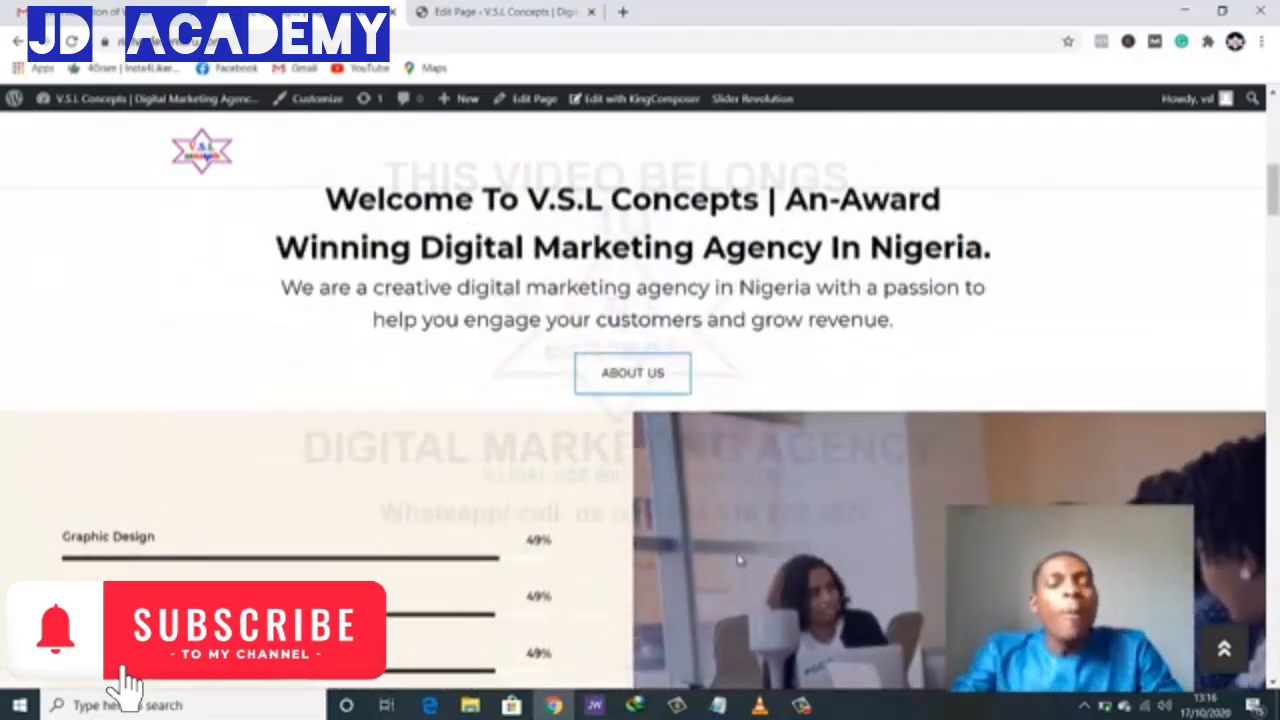
scroll(739, 561, "up", 5)
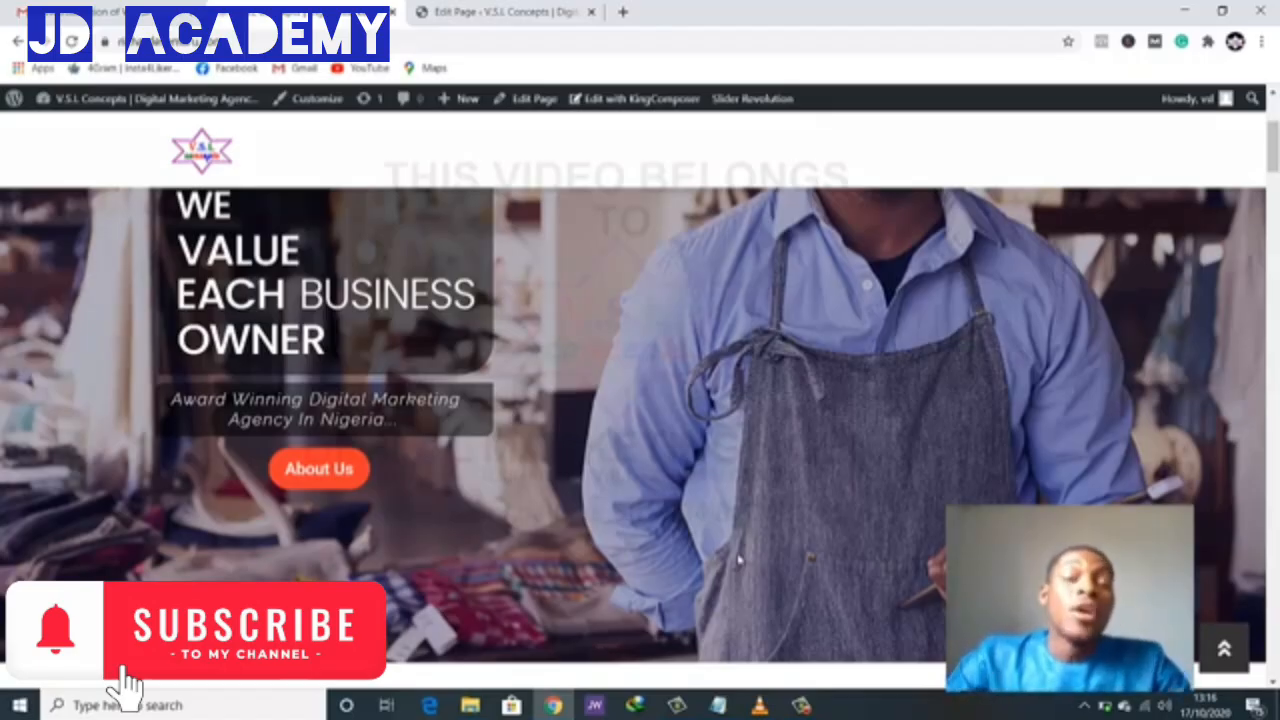
scroll(738, 560, "down", 2)
scroll(736, 575, "up", 3)
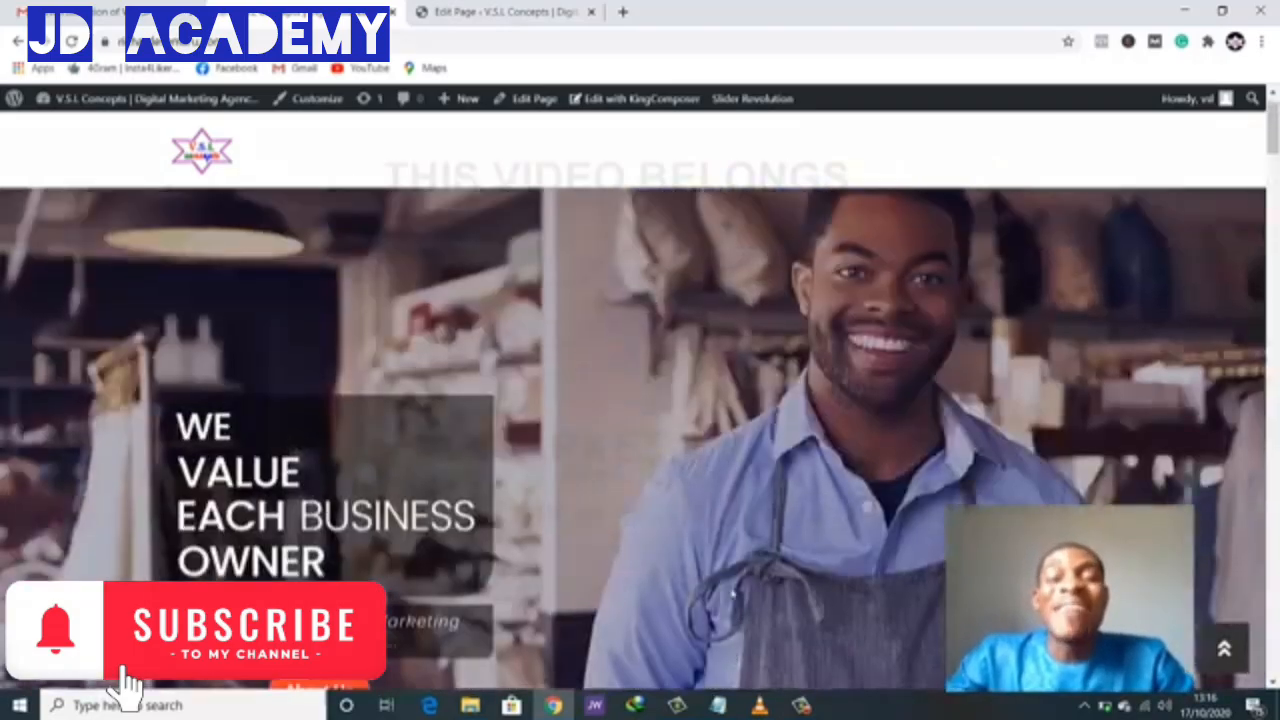